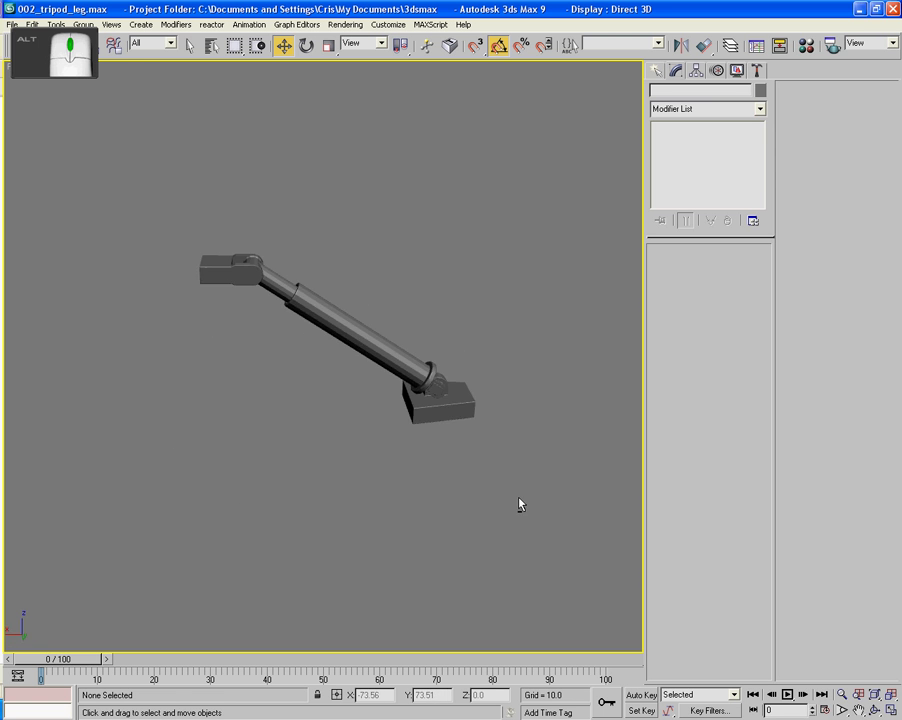
Attach the base block at the leg's lower end to Tripod_Leg_01 and check the scene's object list.
{"action": "left_click", "coordinate": [266, 462]}
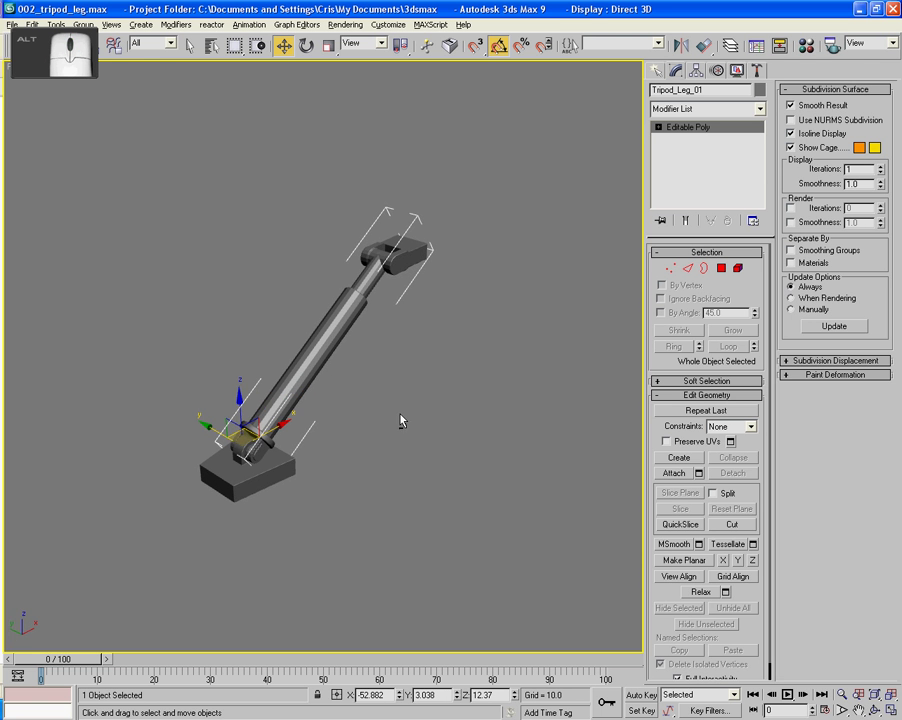
{"action": "middle_click_drag", "start_coordinate": [391, 482], "coordinate": [619, 311], "text": "alt"}
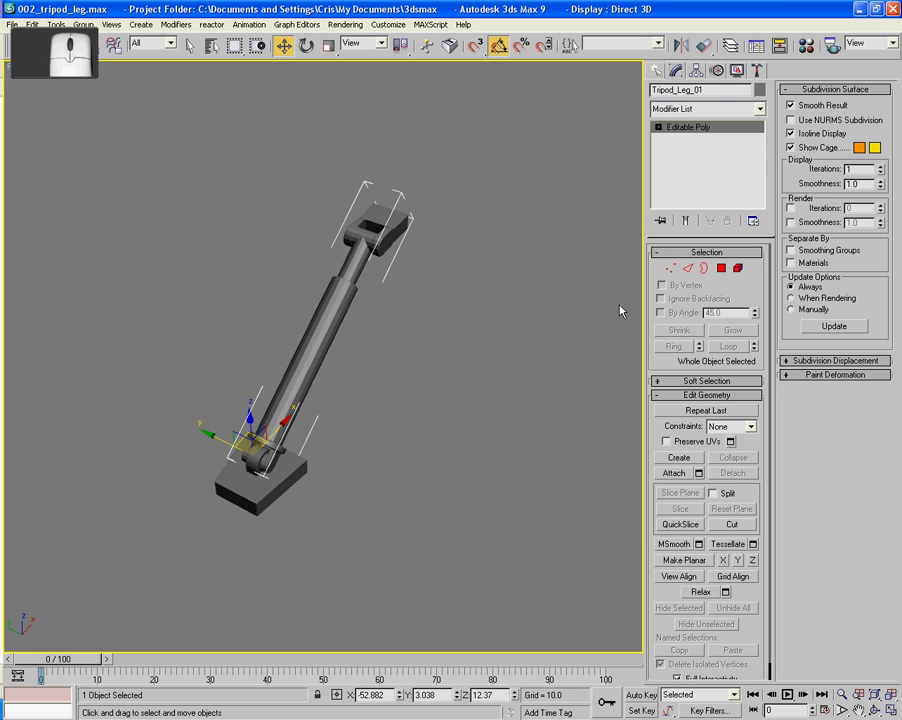
{"action": "left_click", "coordinate": [660, 70]}
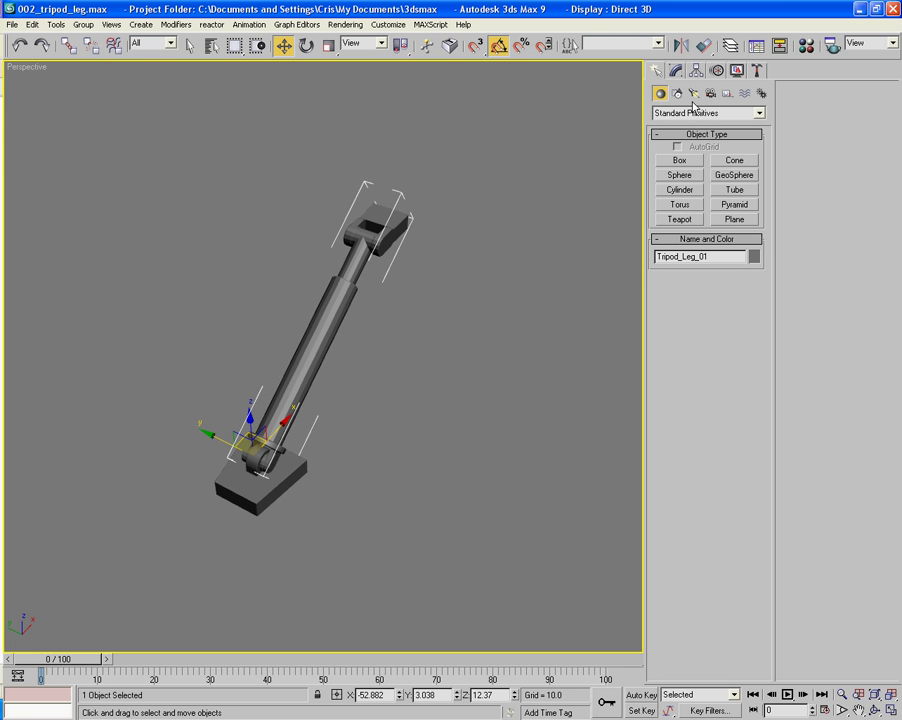
{"action": "left_click", "coordinate": [677, 93]}
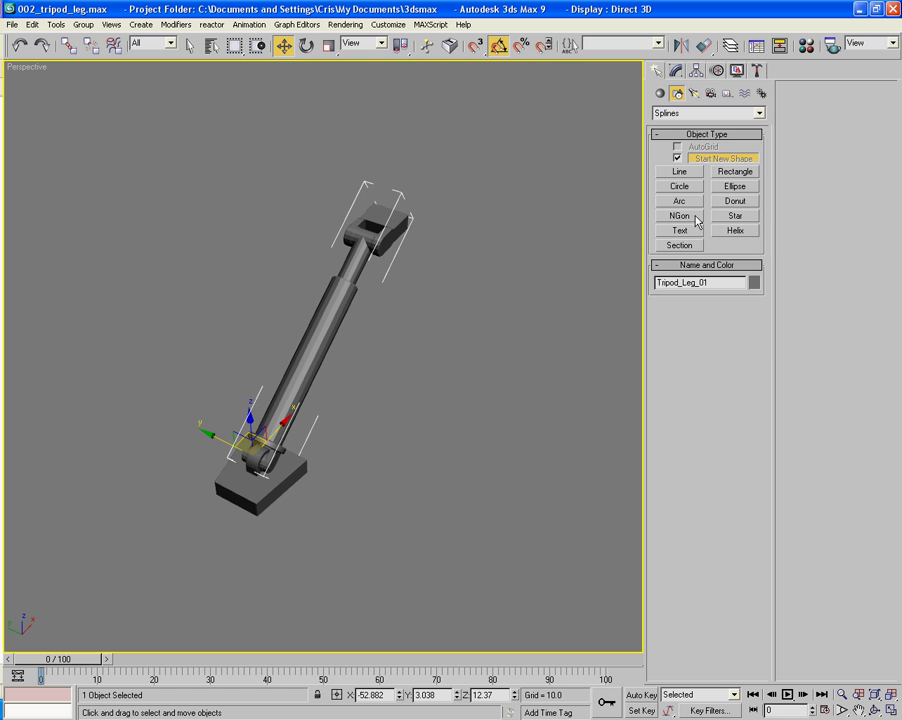
{"action": "left_click", "coordinate": [677, 71]}
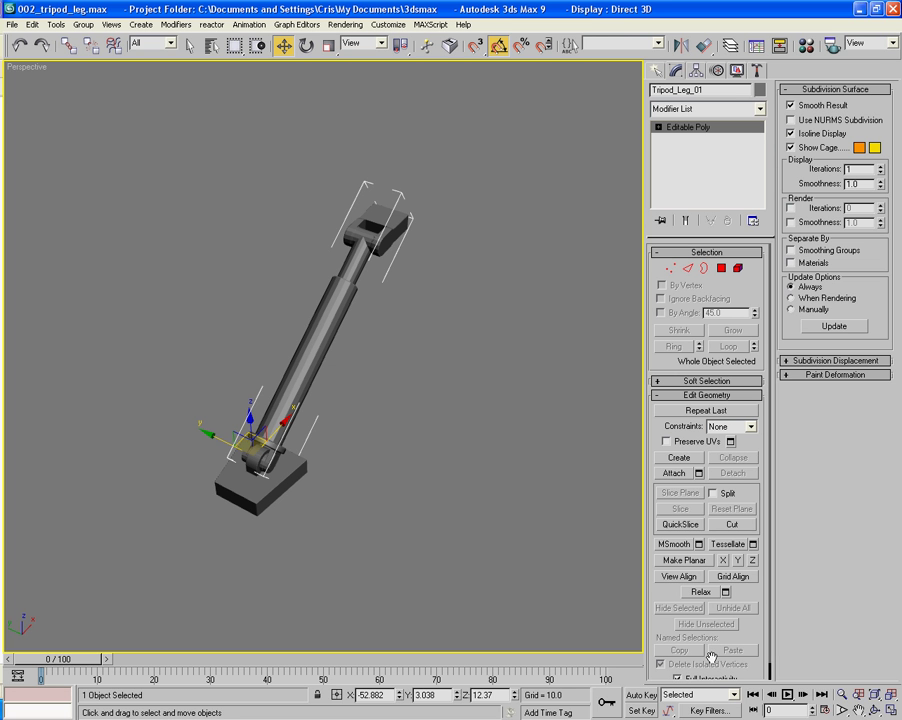
{"action": "left_click", "coordinate": [682, 477]}
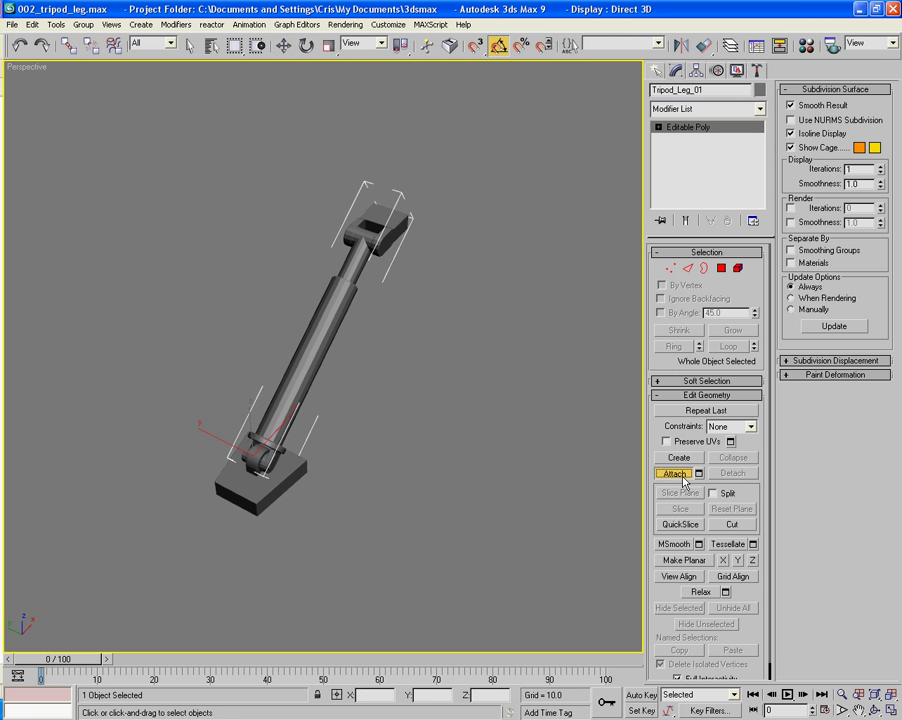
{"action": "left_click", "coordinate": [247, 499]}
{"action": "key", "text": "w"}
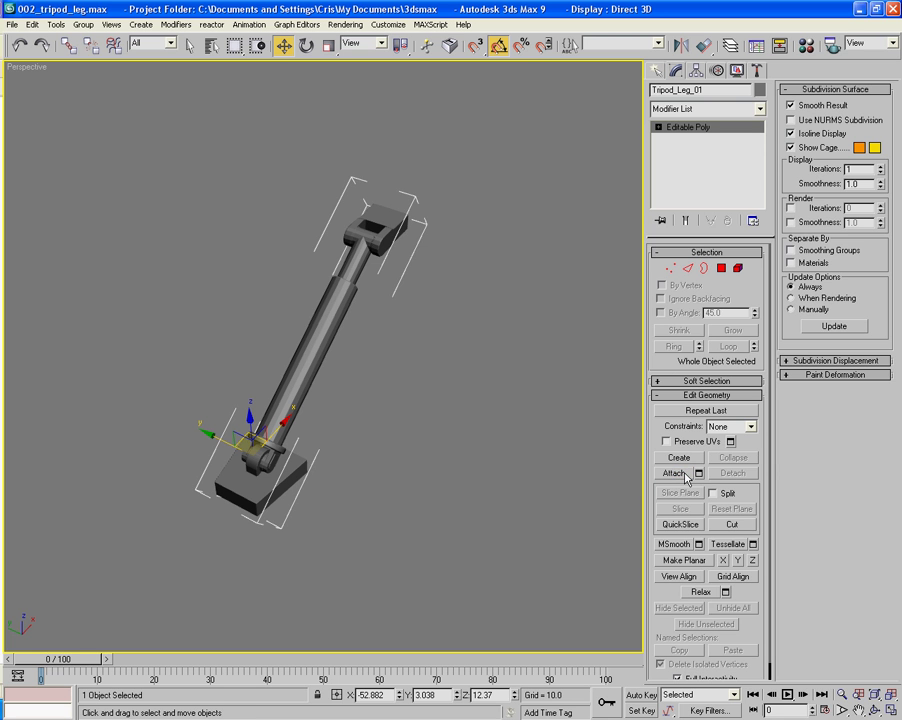
{"action": "key", "text": "h"}
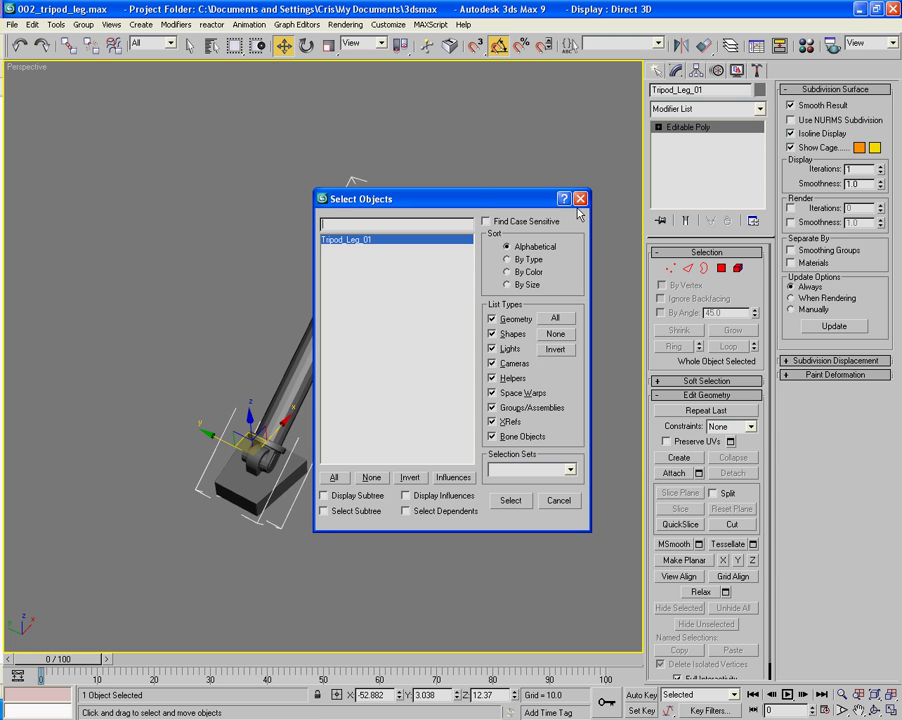
{"action": "left_click", "coordinate": [580, 203]}
{"action": "middle_click_drag", "start_coordinate": [436, 352], "coordinate": [413, 352], "text": "alt"}
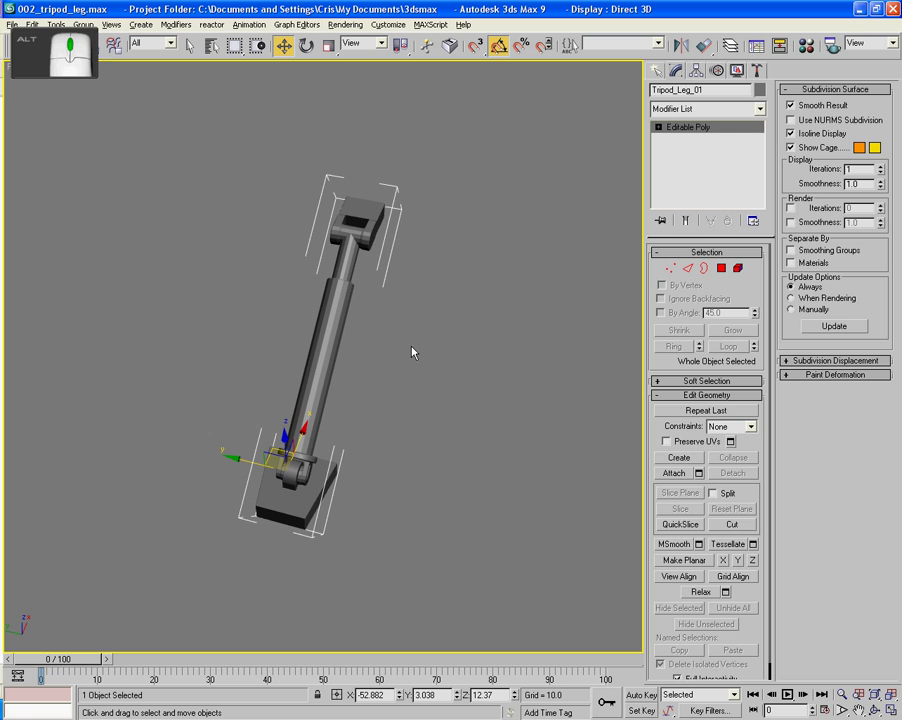
Reset the XForm of the combined tripod leg and convert it back to an Editable Poly.
{"action": "left_click", "coordinate": [756, 71]}
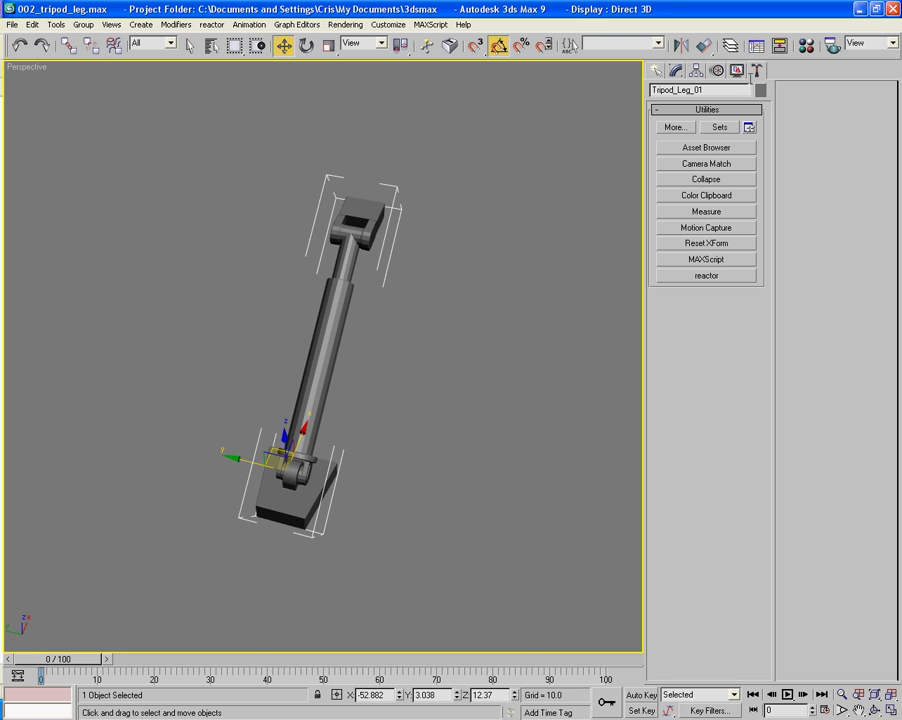
{"action": "left_click", "coordinate": [691, 245]}
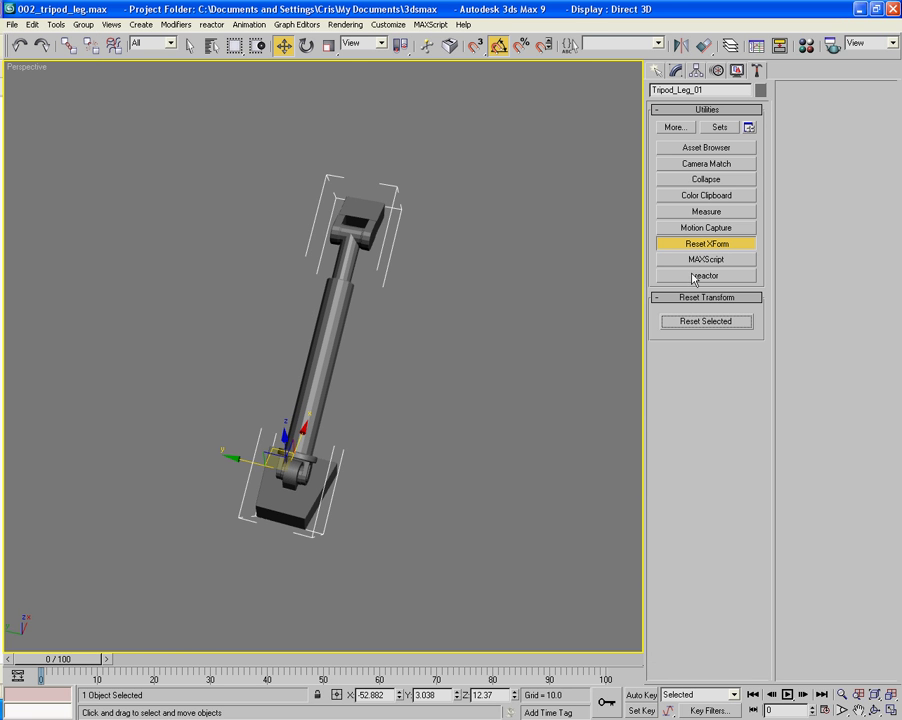
{"action": "left_click", "coordinate": [705, 322]}
{"action": "middle_click_drag", "start_coordinate": [450, 440], "coordinate": [322, 439], "text": "alt"}
{"action": "right_click", "coordinate": [362, 444]}
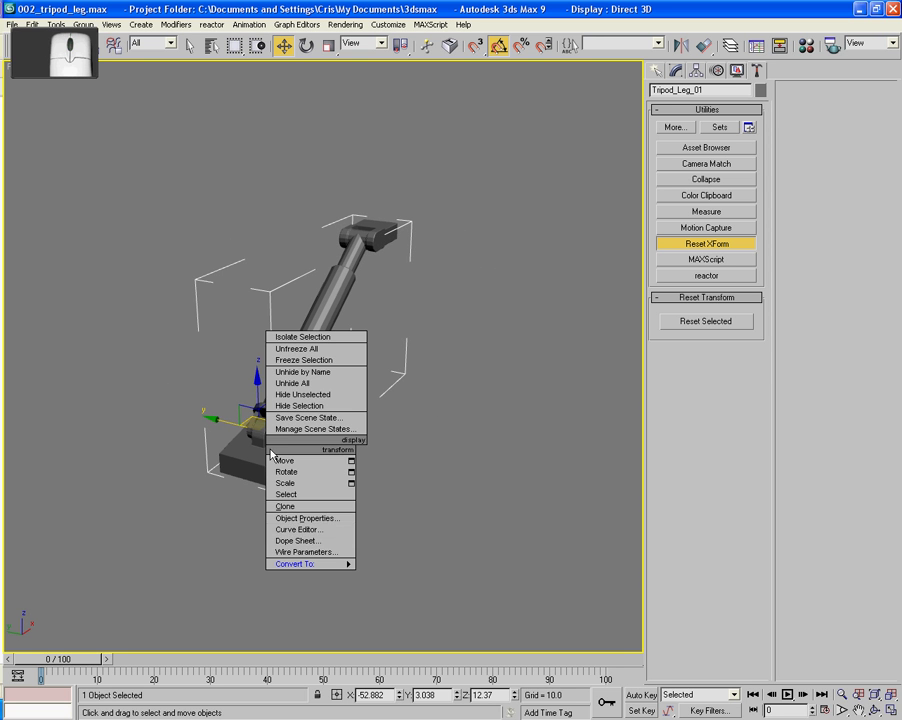
{"action": "mouse_move", "coordinate": [305, 564]}
{"action": "left_click", "coordinate": [458, 577]}
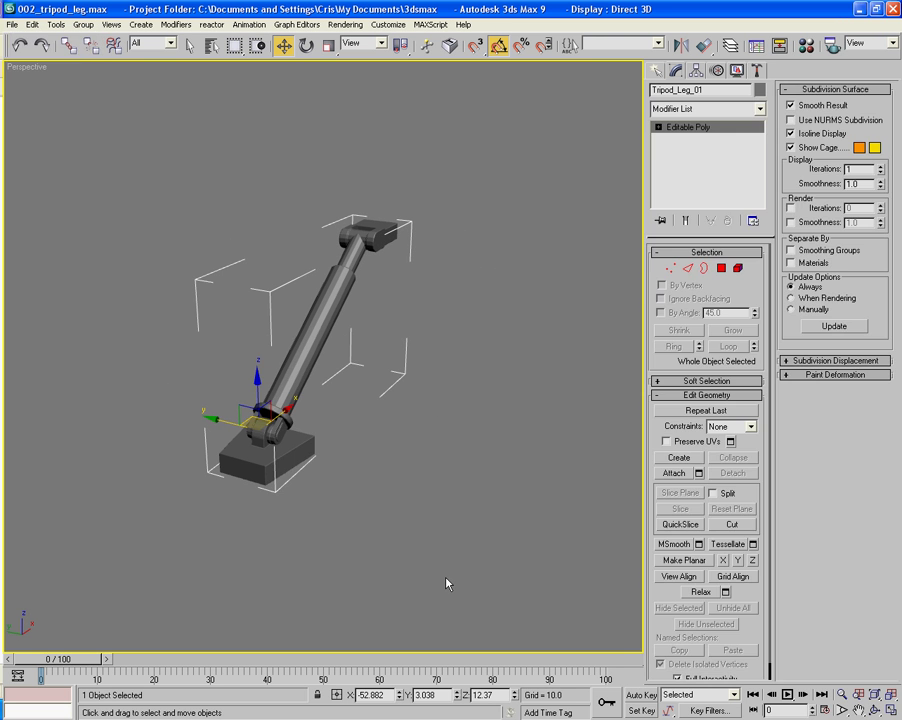
Rotate the tripod leg 90 degrees about the Z axis in the Top view.
{"action": "middle_click_drag", "start_coordinate": [447, 584], "coordinate": [342, 533], "text": "alt"}
{"action": "key", "text": "t"}
{"action": "mouse_move", "coordinate": [333, 479]}
{"action": "middle_mouse_down"}
{"action": "mouse_move", "coordinate": [322, 418]}
{"action": "mouse_move", "coordinate": [341, 499]}
{"action": "middle_mouse_up"}
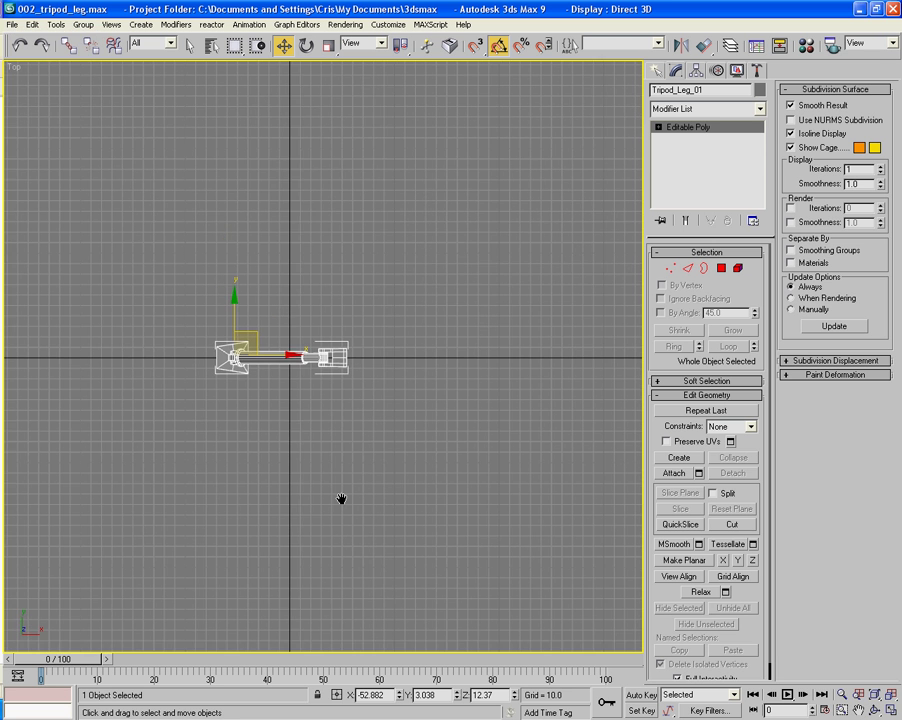
{"action": "middle_click_drag", "start_coordinate": [320, 207], "coordinate": [366, 211]}
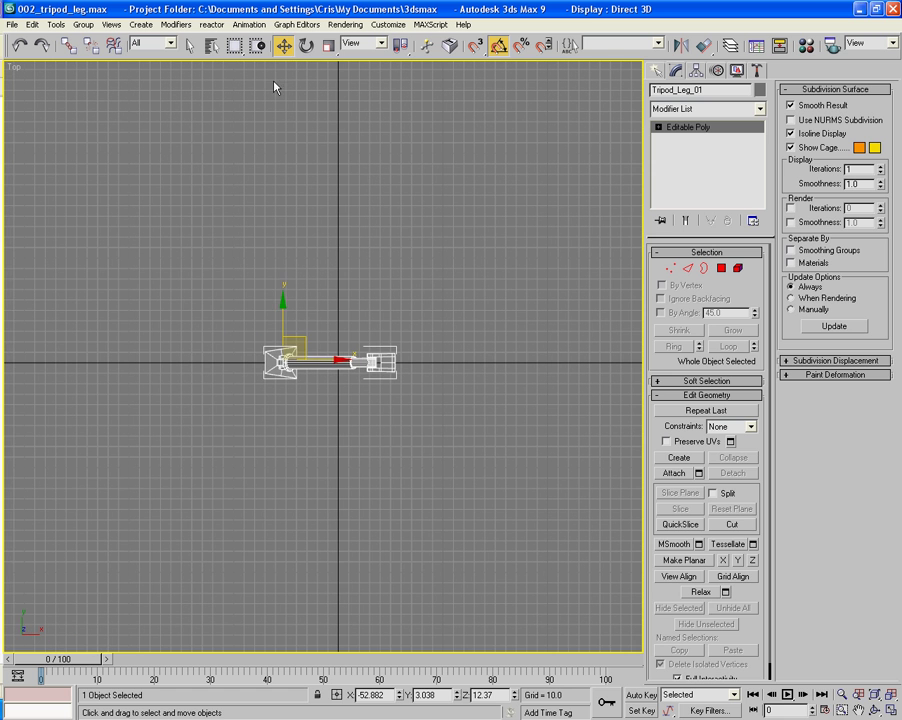
{"action": "key", "text": "e"}
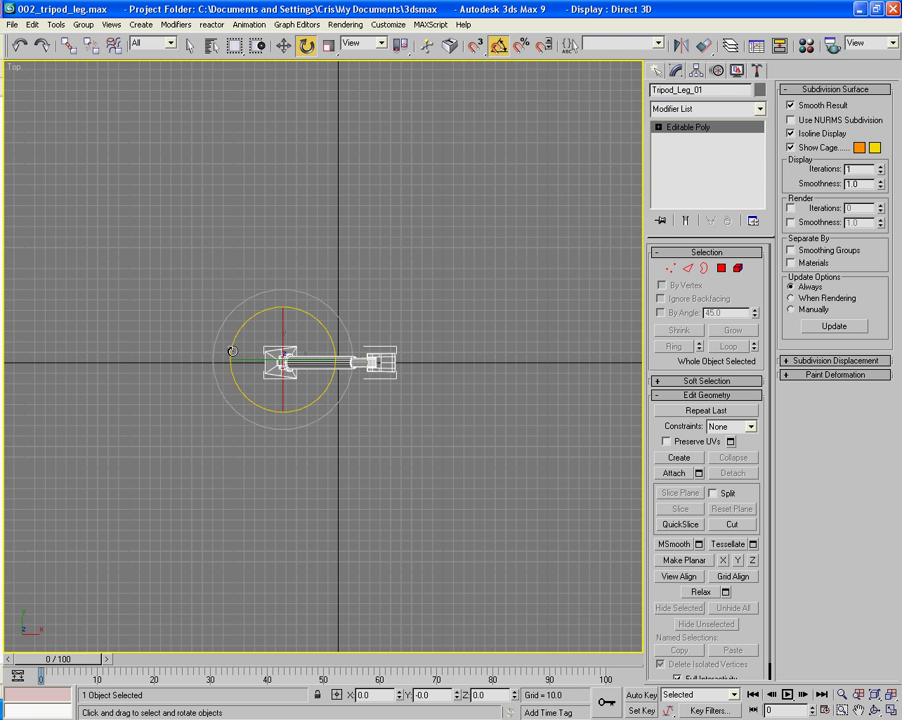
{"action": "left_click_drag", "start_coordinate": [231, 351], "coordinate": [243, 414]}
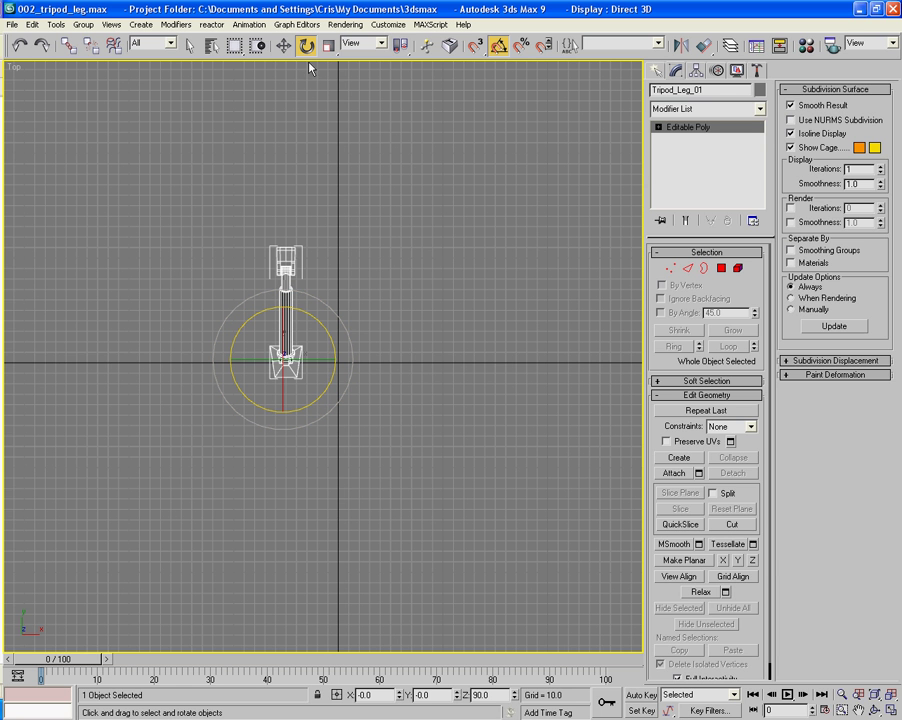
Center the tripod leg's pivot to the object, affecting only the pivot.
{"action": "left_click", "coordinate": [286, 47]}
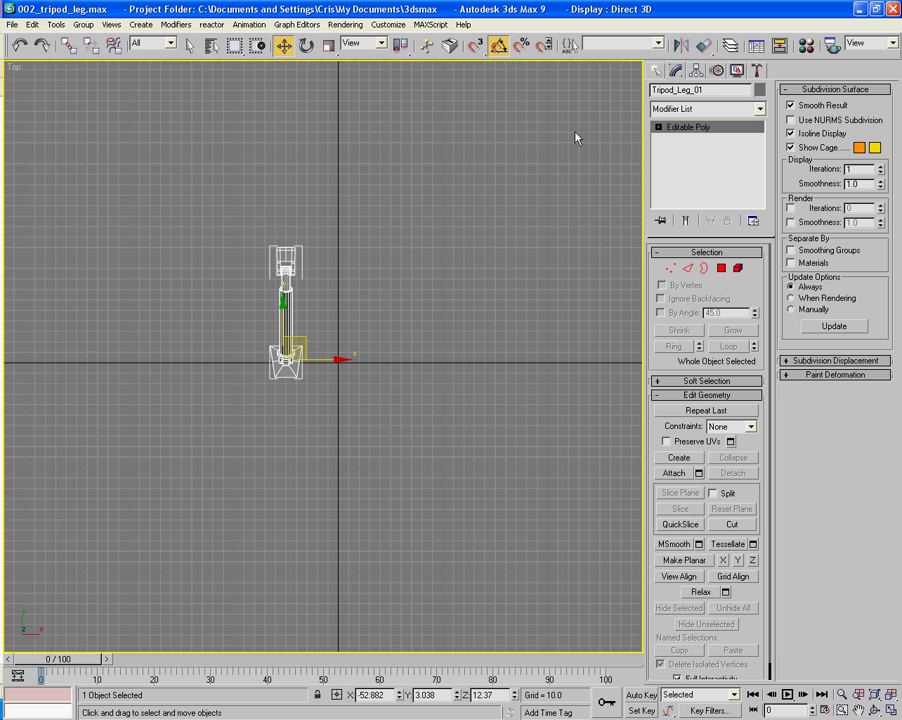
{"action": "left_click", "coordinate": [697, 70]}
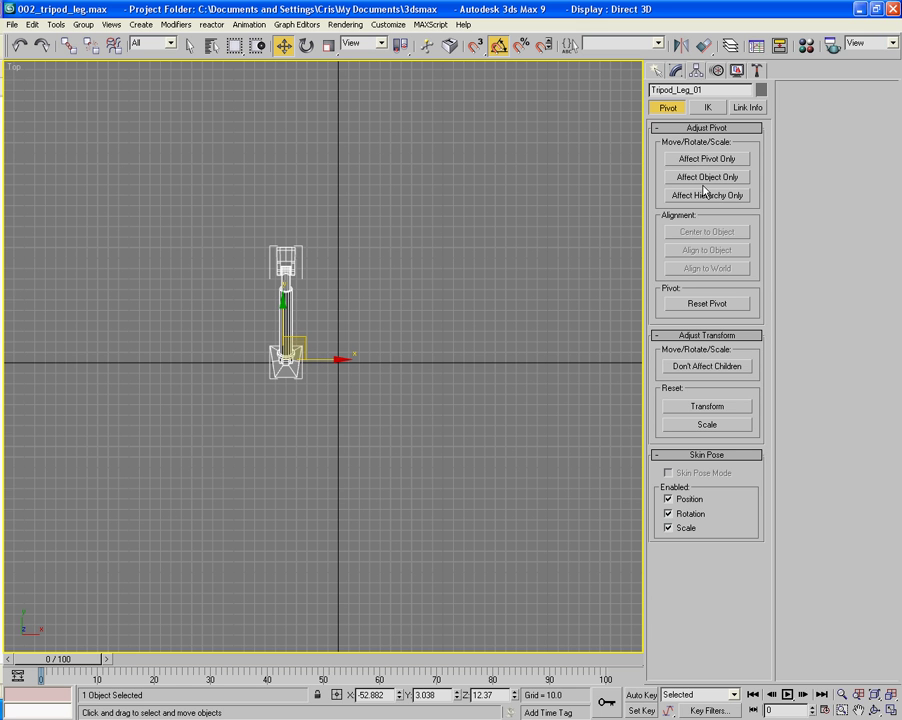
{"action": "left_click", "coordinate": [708, 159]}
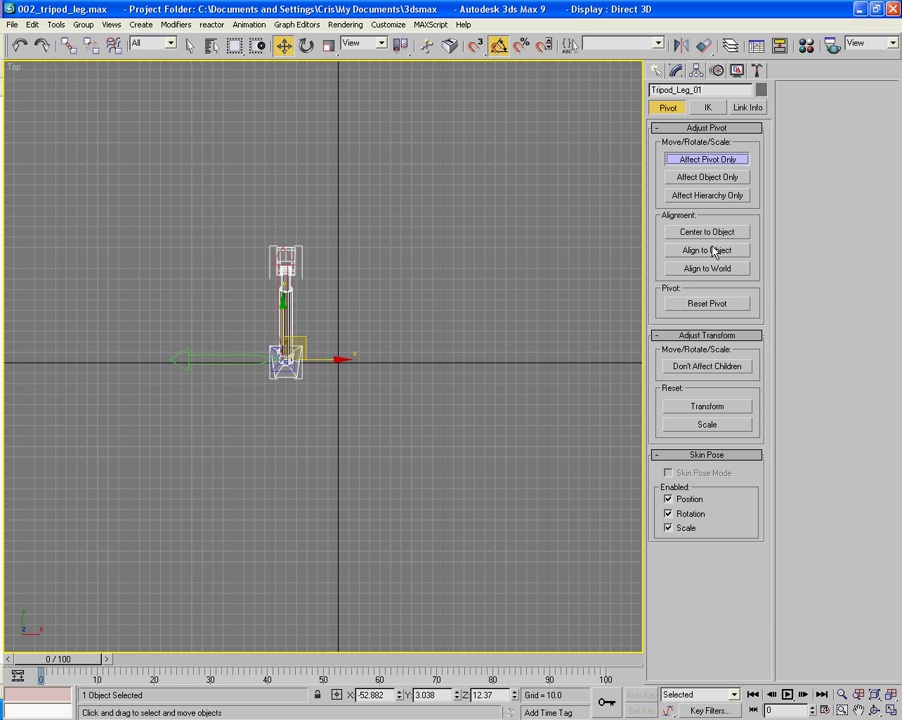
{"action": "left_click", "coordinate": [711, 235]}
{"action": "left_click", "coordinate": [706, 162]}
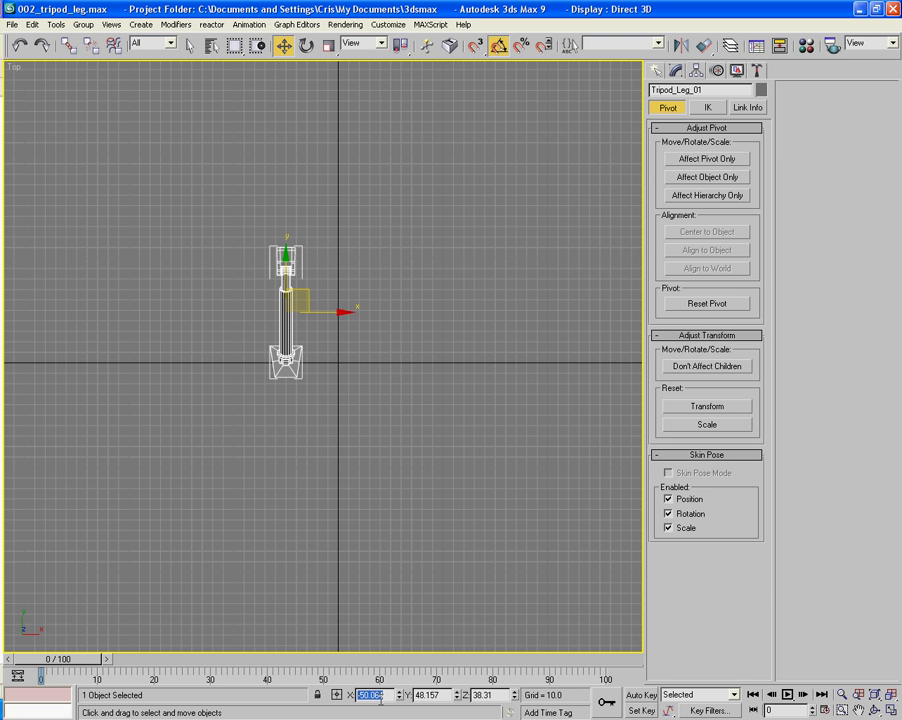
Place the tripod leg at the world origin by setting its X, Y and Z position to 0.
{"action": "type", "text": "0"}
{"action": "key", "text": "Tab"}
{"action": "type", "text": "0"}
{"action": "key", "text": "Tab"}
{"action": "type", "text": "0"}
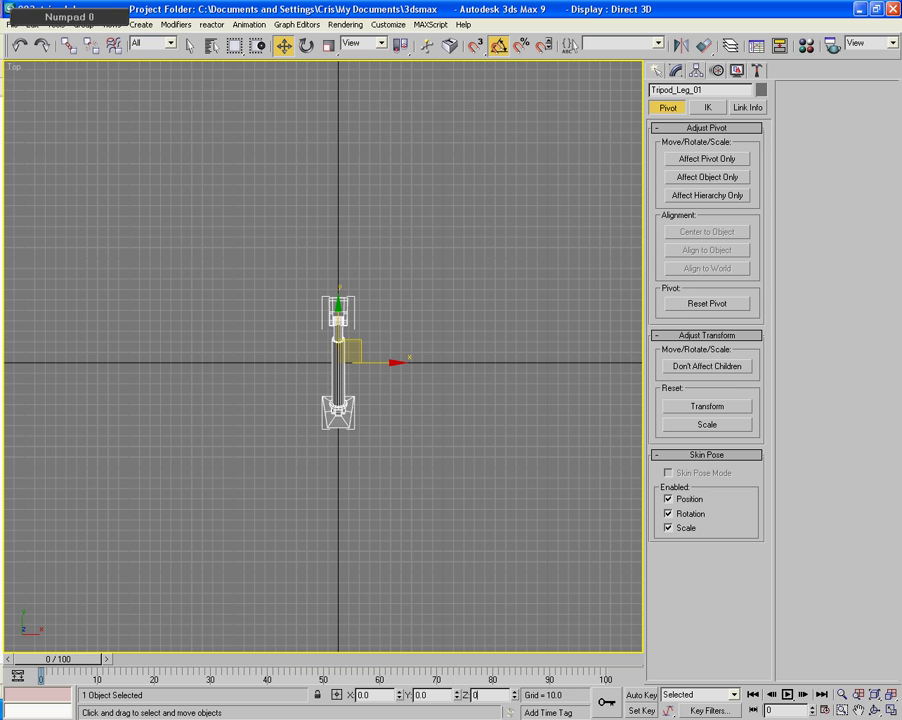
{"action": "key", "text": "Tab"}
{"action": "key", "text": "Tab"}
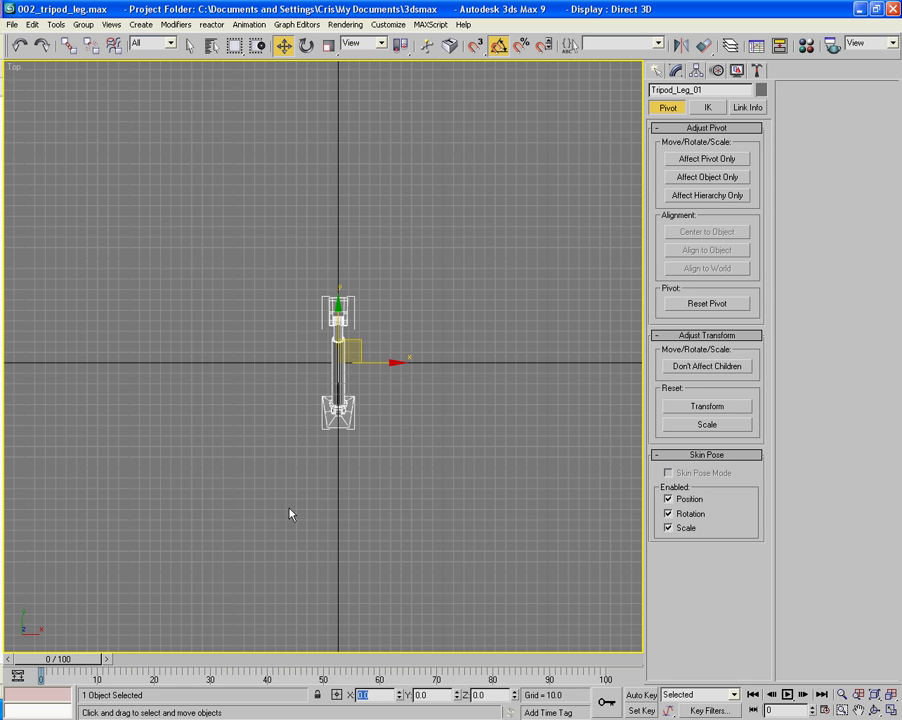
Mirror the tripod leg across the Z axis as a copy with zero offset, working in the Perspective view.
{"action": "type", "text": "p"}
{"action": "left_click", "coordinate": [316, 503]}
{"action": "key", "text": "p"}
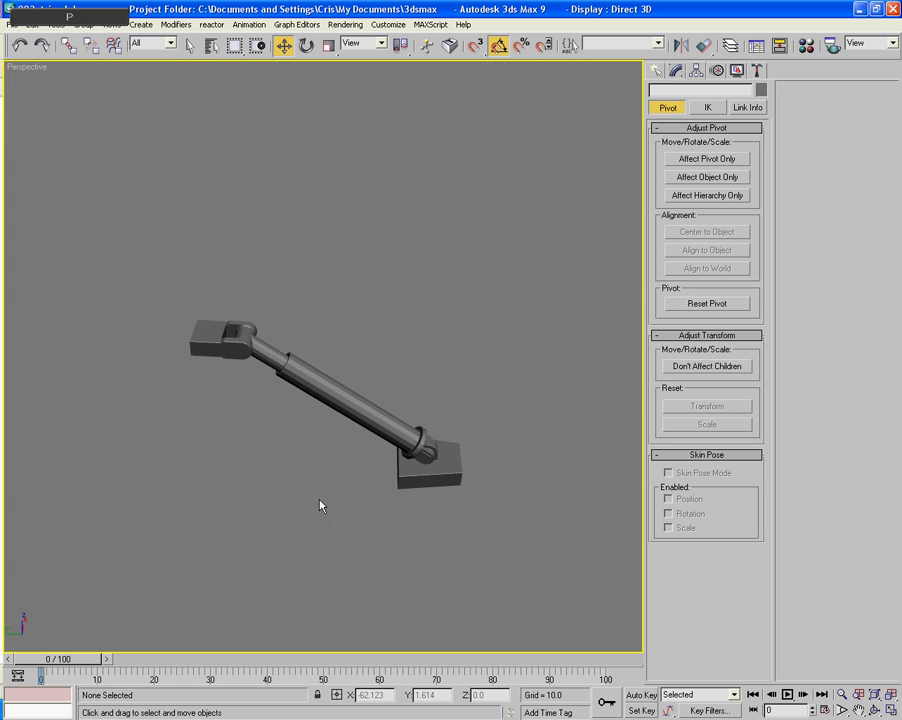
{"action": "mouse_move", "coordinate": [320, 503]}
{"action": "middle_mouse_down", "text": "alt"}
{"action": "mouse_move", "coordinate": [244, 479]}
{"action": "mouse_move", "coordinate": [240, 409]}
{"action": "mouse_move", "coordinate": [303, 427]}
{"action": "mouse_move", "coordinate": [280, 440]}
{"action": "mouse_move", "coordinate": [345, 461]}
{"action": "mouse_move", "coordinate": [268, 504]}
{"action": "mouse_move", "coordinate": [260, 487]}
{"action": "middle_mouse_up", "text": "alt"}
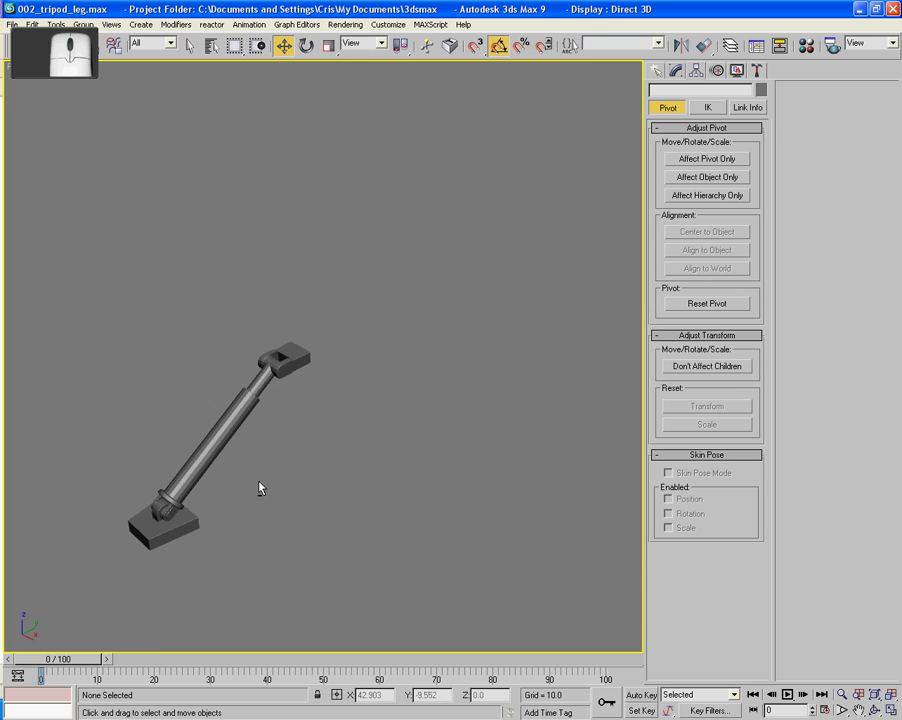
{"action": "left_click", "coordinate": [214, 468]}
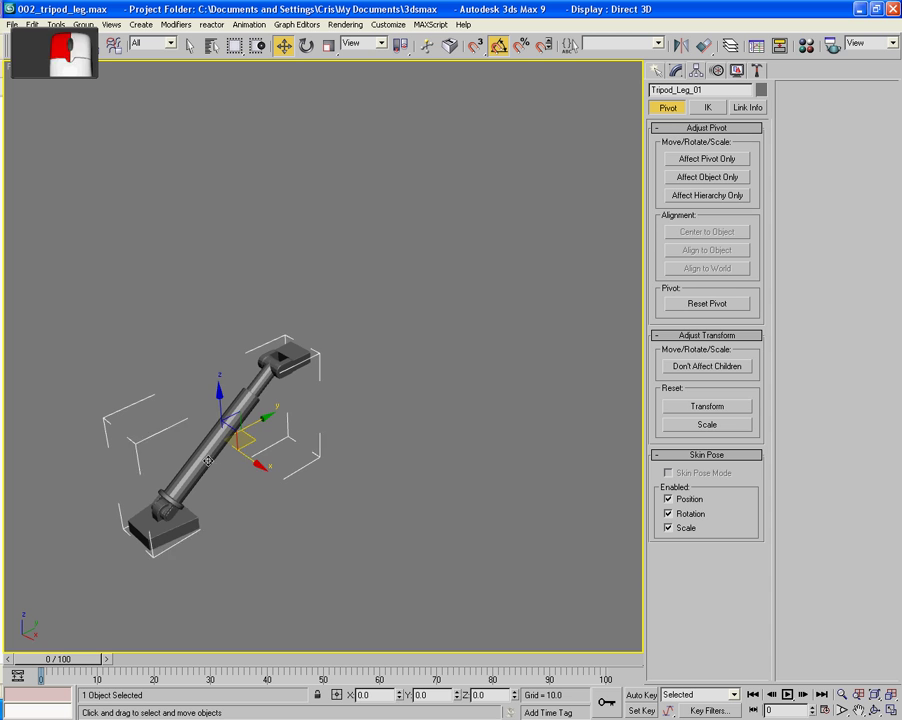
{"action": "left_click", "coordinate": [681, 45]}
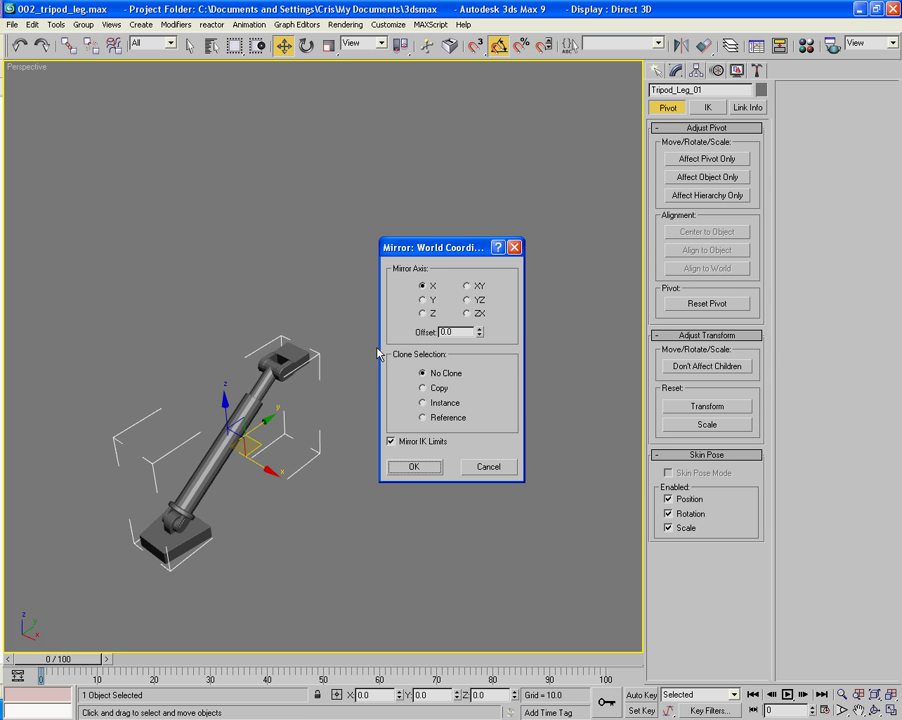
{"action": "left_click_drag", "start_coordinate": [432, 257], "coordinate": [627, 252]}
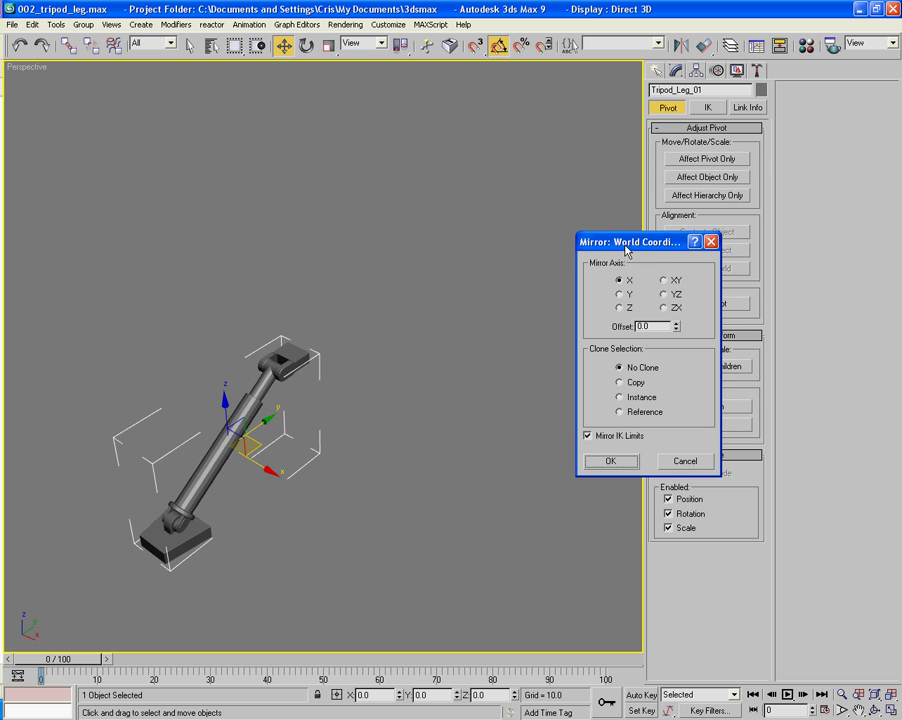
{"action": "left_click", "coordinate": [627, 385]}
{"action": "left_click", "coordinate": [619, 309]}
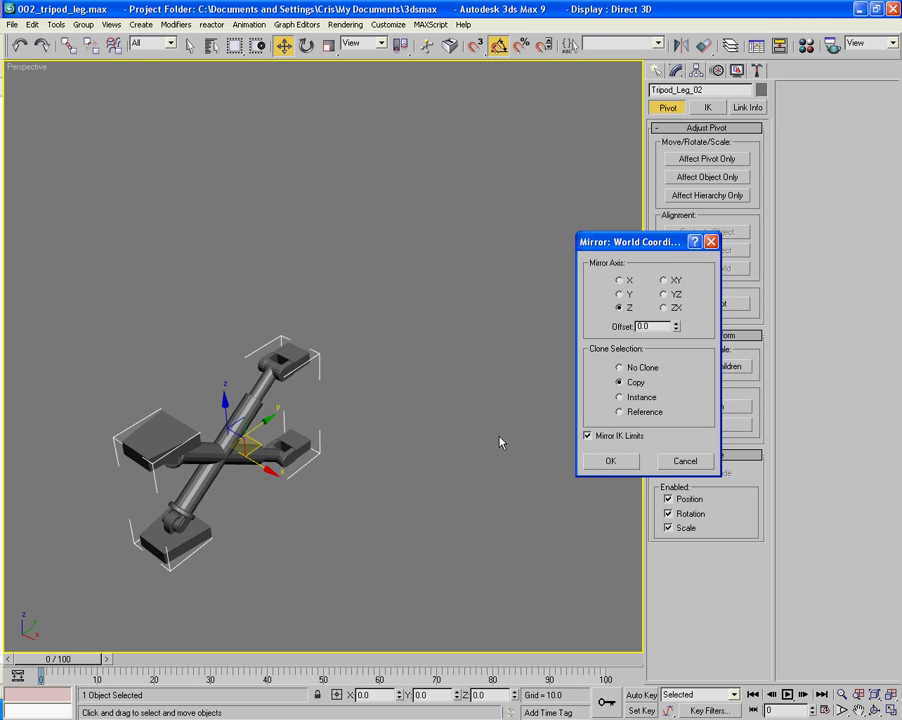
{"action": "left_click", "coordinate": [605, 461]}
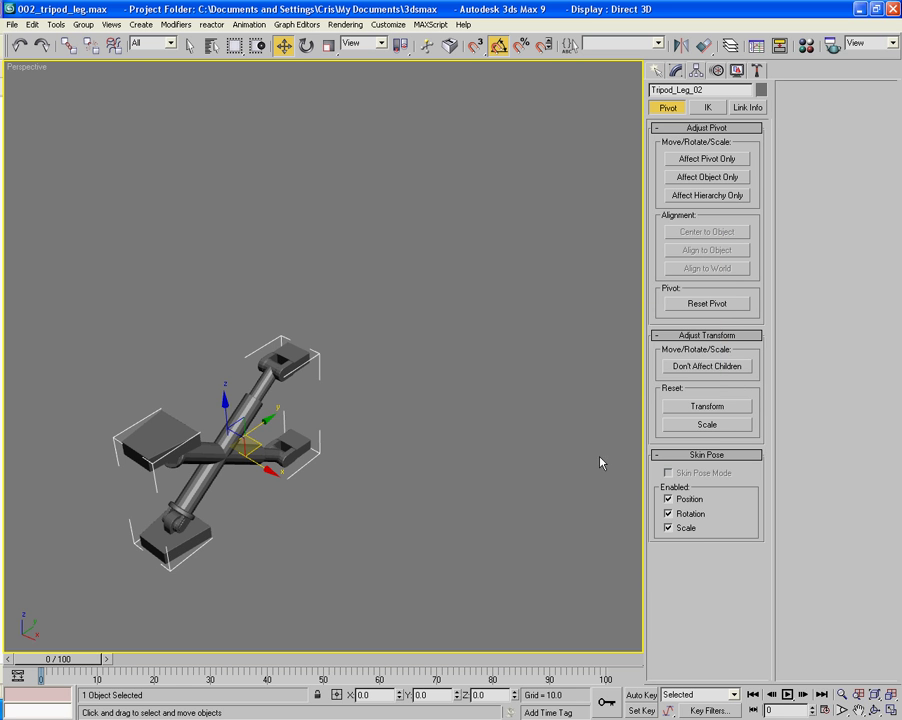
Move the mirrored leg away from the original, turn it upright about Y, and rotate it about Z so both upper ends face each other.
{"action": "left_click_drag", "start_coordinate": [288, 453], "coordinate": [527, 357]}
{"action": "middle_click_drag", "start_coordinate": [470, 390], "coordinate": [435, 362], "text": "alt"}
{"action": "left_click", "coordinate": [306, 45]}
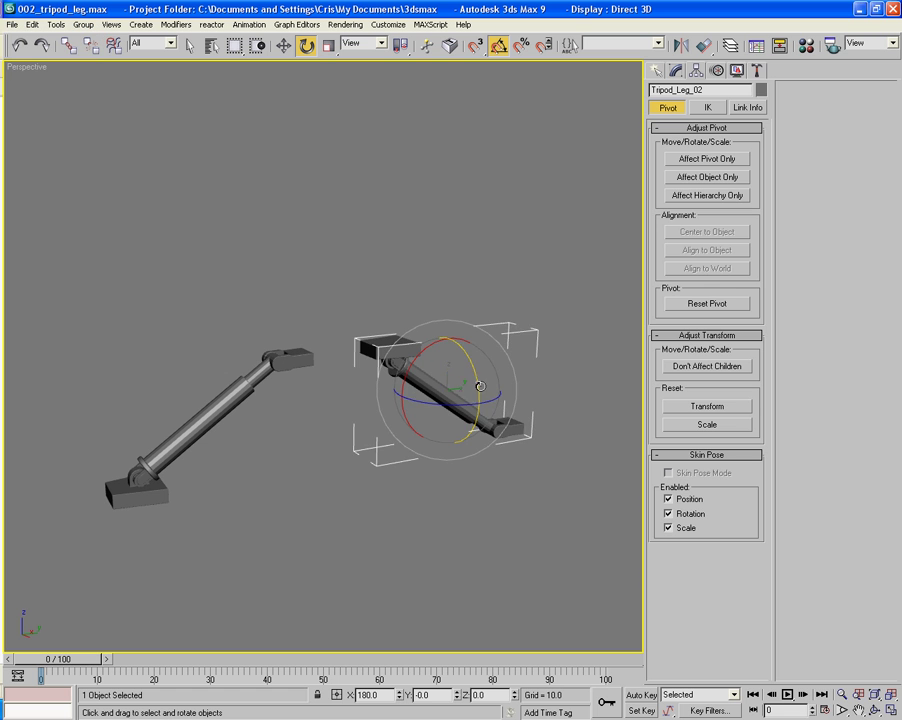
{"action": "left_click_drag", "start_coordinate": [475, 384], "coordinate": [464, 259]}
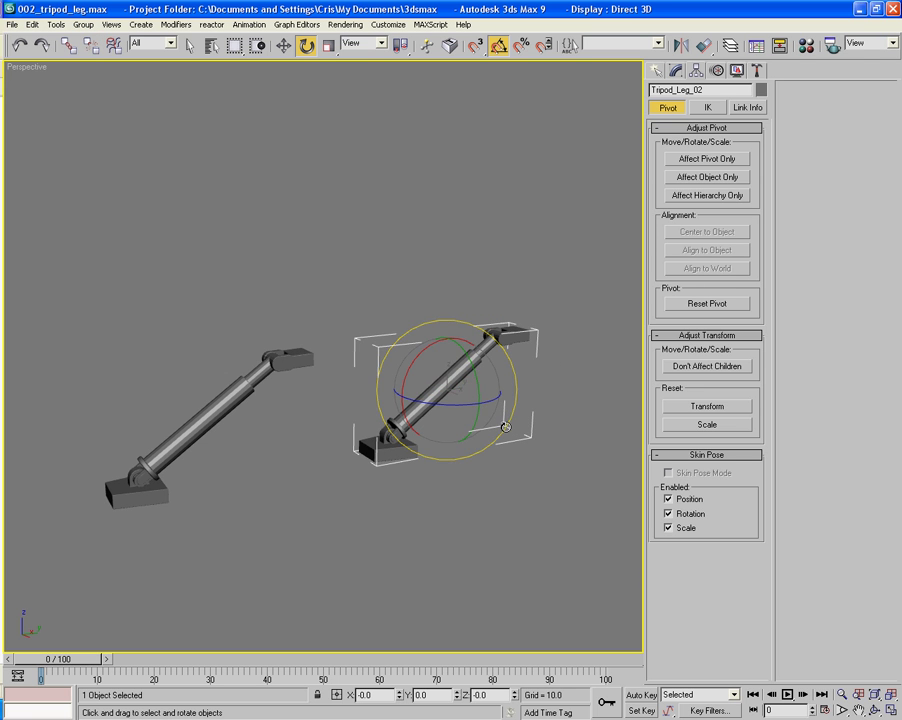
{"action": "left_click_drag", "start_coordinate": [470, 404], "coordinate": [356, 394]}
Move the mirrored leg in the XY plane to about X -25 and Y 164, off to one side of the original.
{"action": "middle_click_drag", "start_coordinate": [356, 394], "coordinate": [320, 318], "text": "alt"}
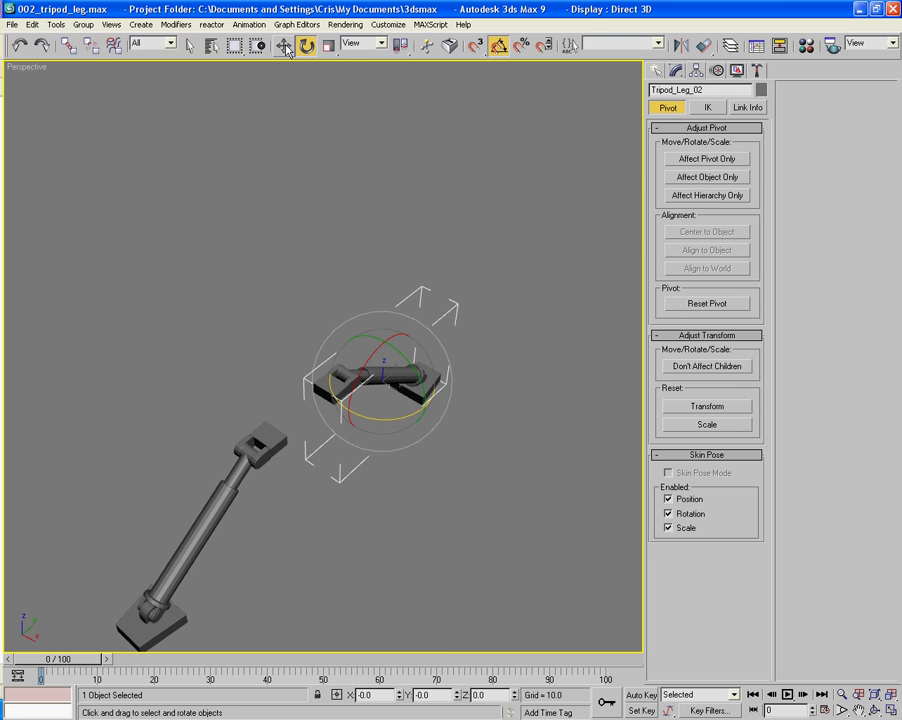
{"action": "key", "text": "w"}
{"action": "left_click_drag", "start_coordinate": [411, 383], "coordinate": [381, 369]}
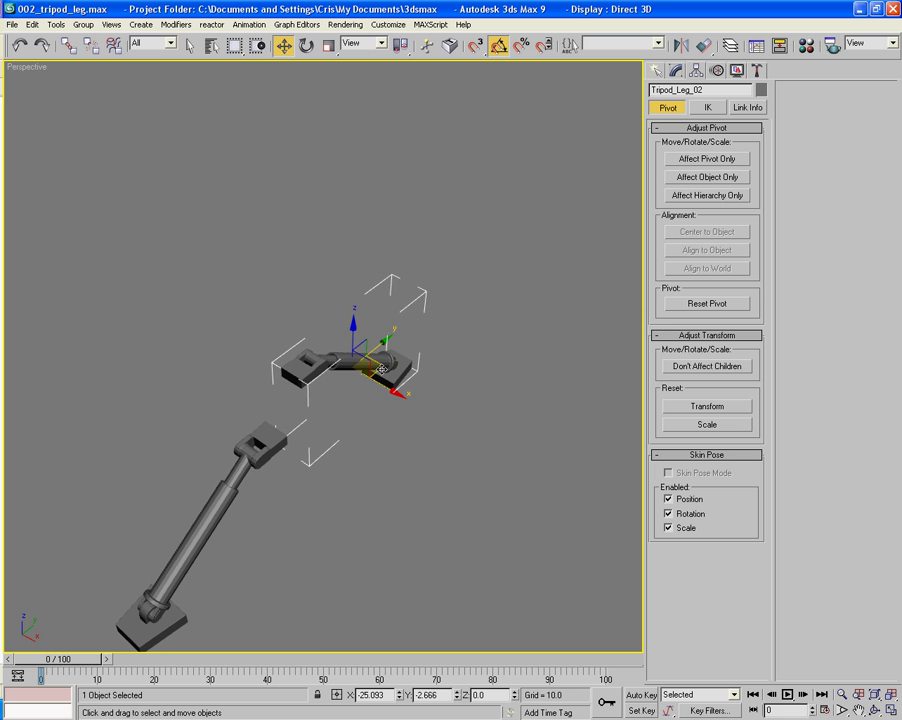
Show both legs in the Top view with the grid hidden, framing the gap between their upper ends.
{"action": "middle_click_drag", "start_coordinate": [383, 466], "coordinate": [405, 556], "text": "alt"}
{"action": "key", "text": "t"}
{"action": "scroll", "coordinate": [405, 556], "scroll_direction": "up", "scroll_amount": 5}
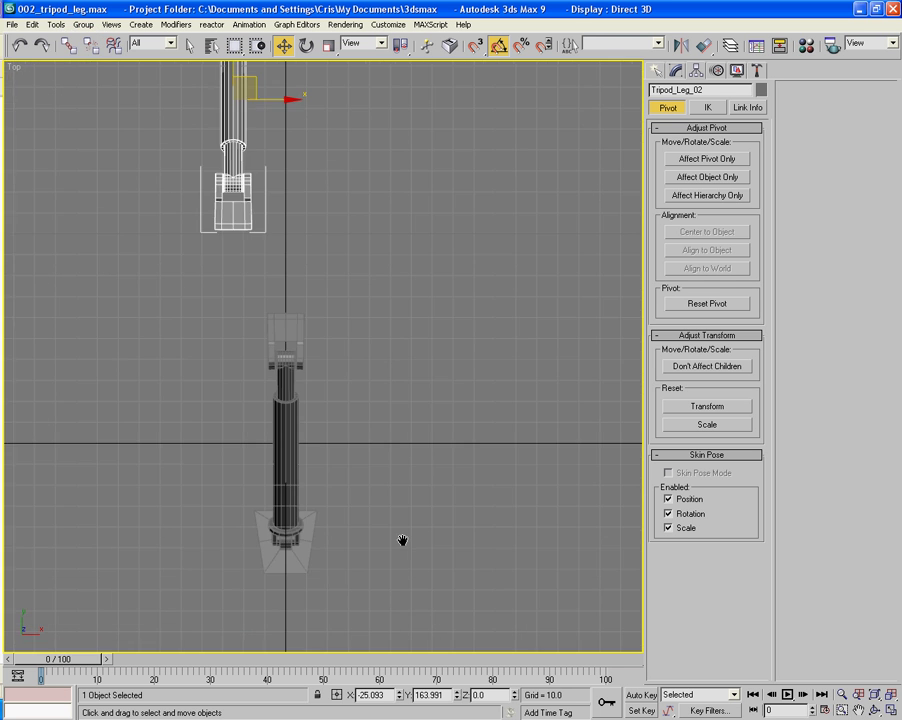
{"action": "key", "text": "g"}
{"action": "scroll", "coordinate": [415, 508], "scroll_direction": "up", "scroll_amount": 2}
{"action": "middle_click_drag", "start_coordinate": [378, 453], "coordinate": [409, 529]}
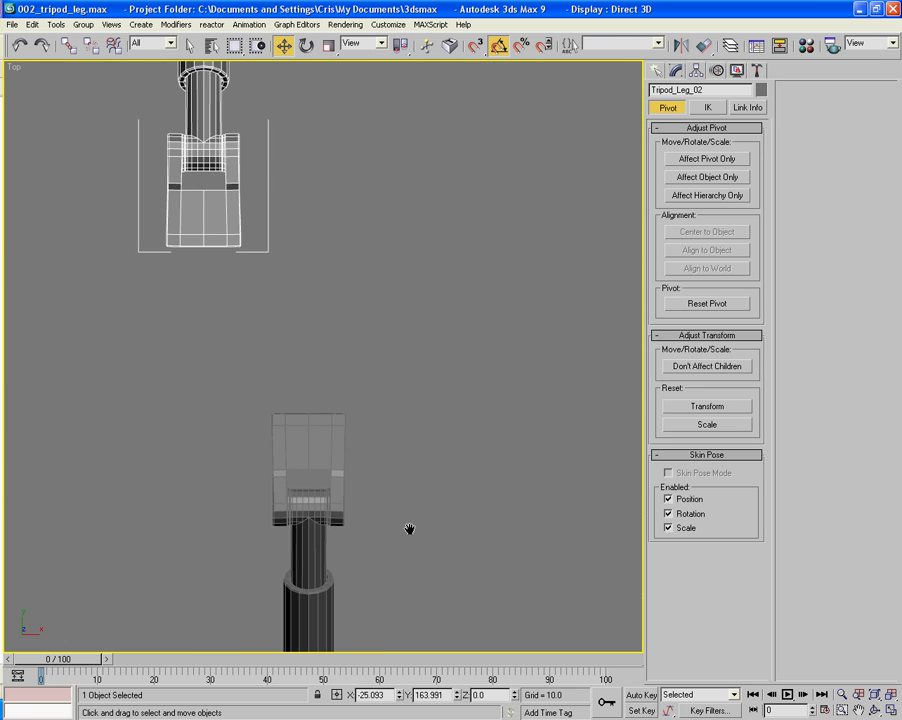
{"action": "scroll", "coordinate": [368, 505], "scroll_direction": "down", "scroll_amount": 2}
{"action": "middle_click_drag", "start_coordinate": [343, 491], "coordinate": [357, 490]}
{"action": "left_click", "coordinate": [340, 478]}
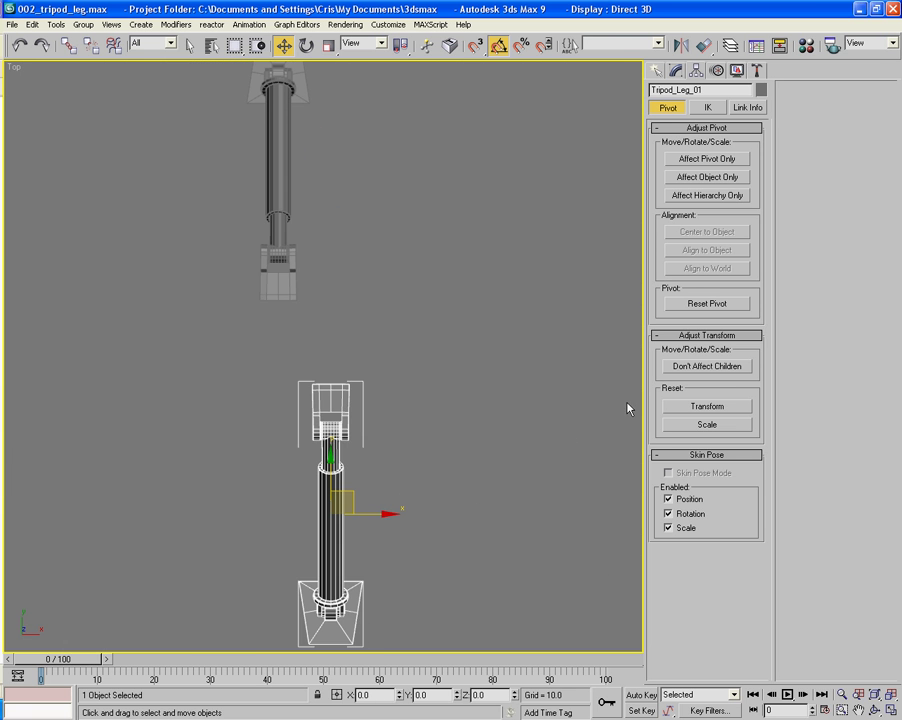
{"action": "middle_click_drag", "start_coordinate": [405, 258], "coordinate": [435, 270]}
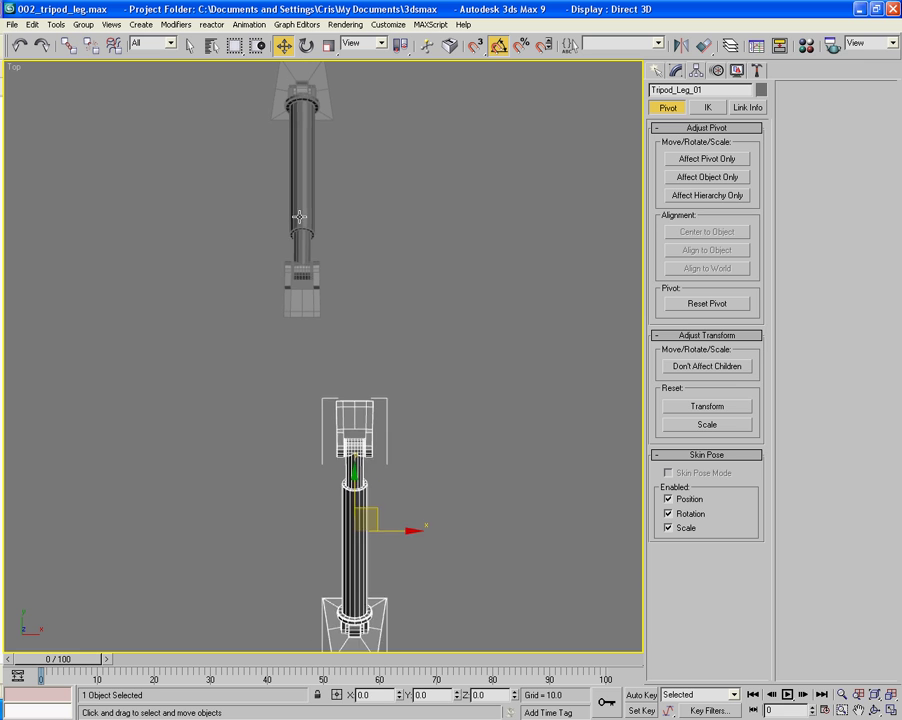
Align only the mirrored leg's pivot to the original leg's pivot point in X, Y and Z position.
{"action": "left_click", "coordinate": [298, 216]}
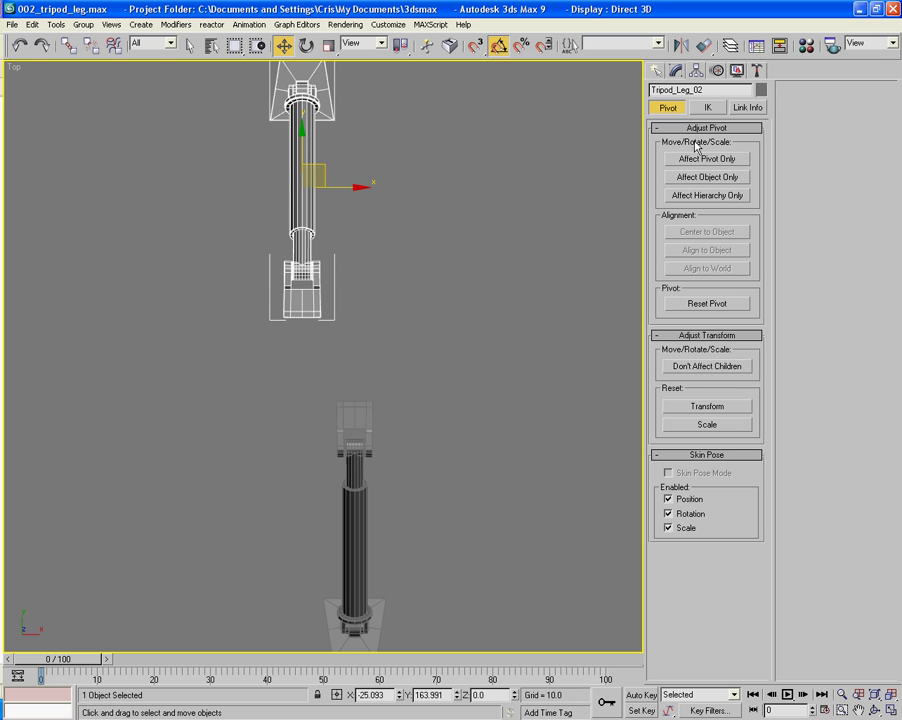
{"action": "left_click", "coordinate": [701, 162]}
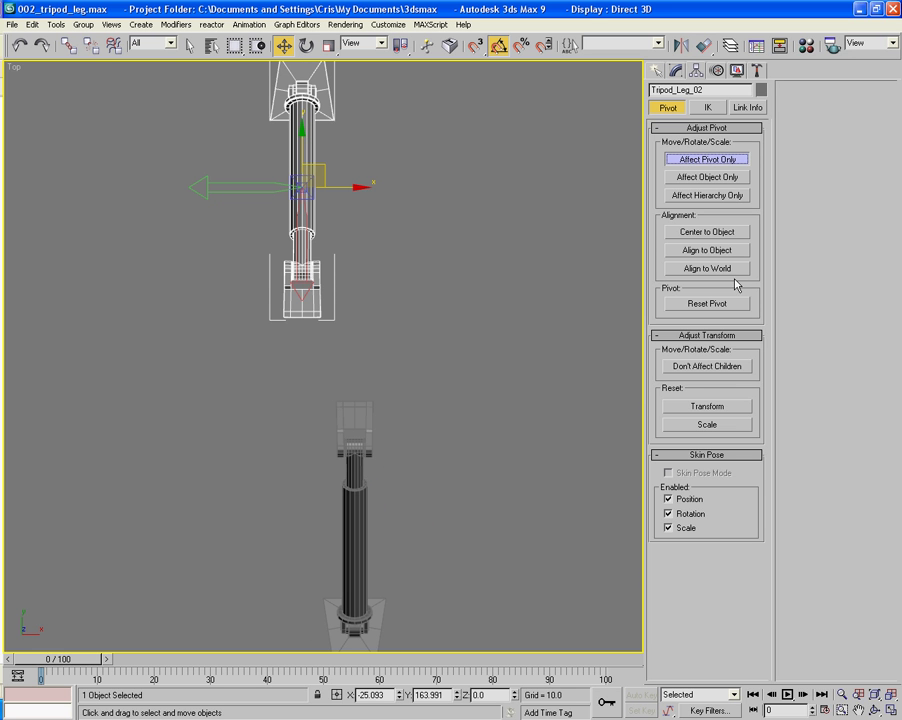
{"action": "left_click", "coordinate": [704, 47]}
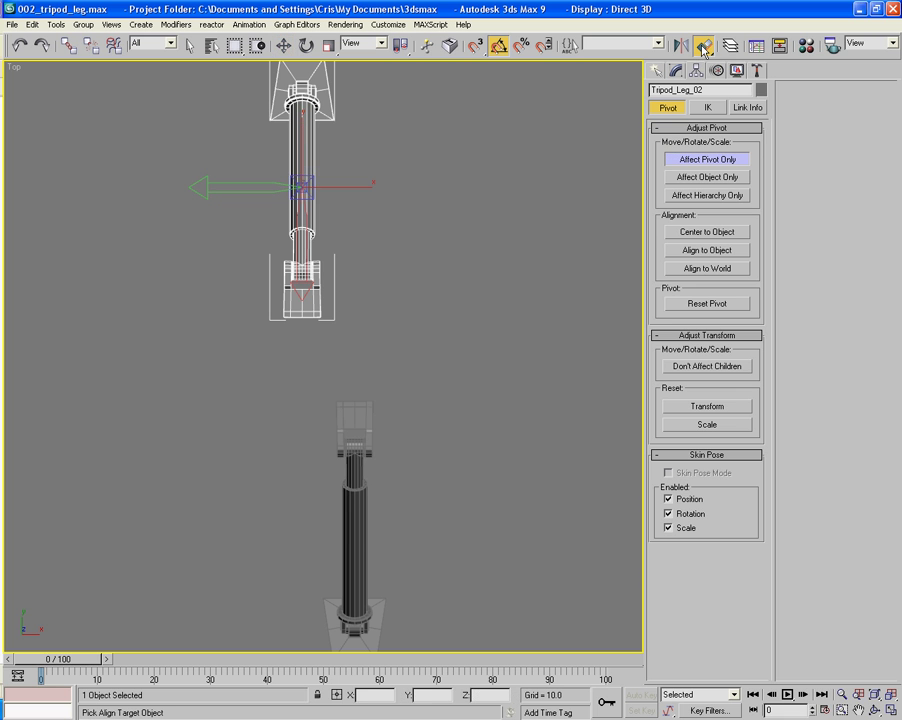
{"action": "left_click", "coordinate": [372, 470]}
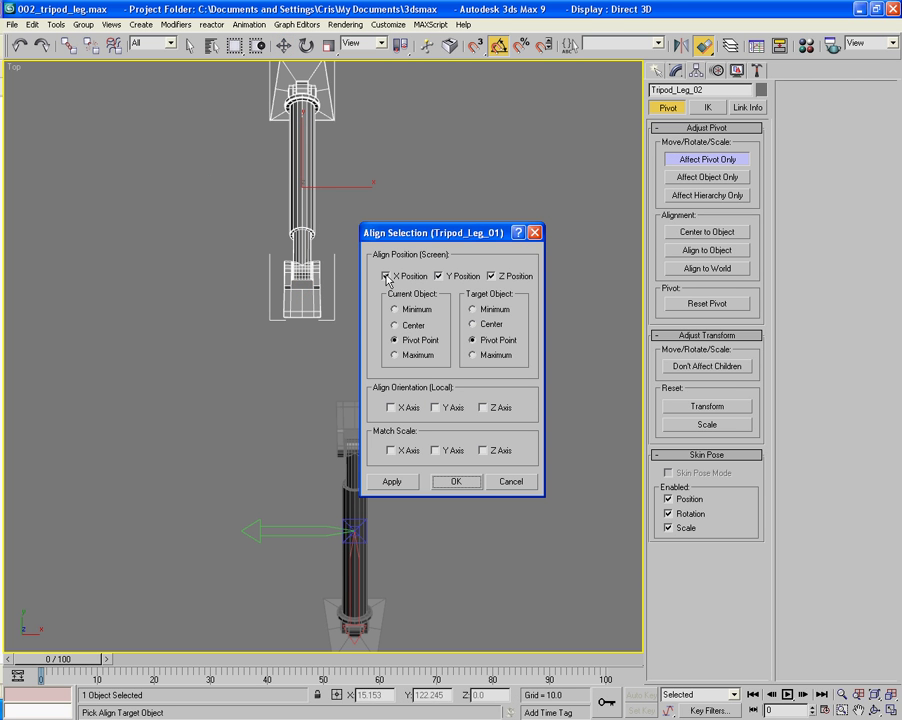
{"action": "left_click", "coordinate": [472, 481]}
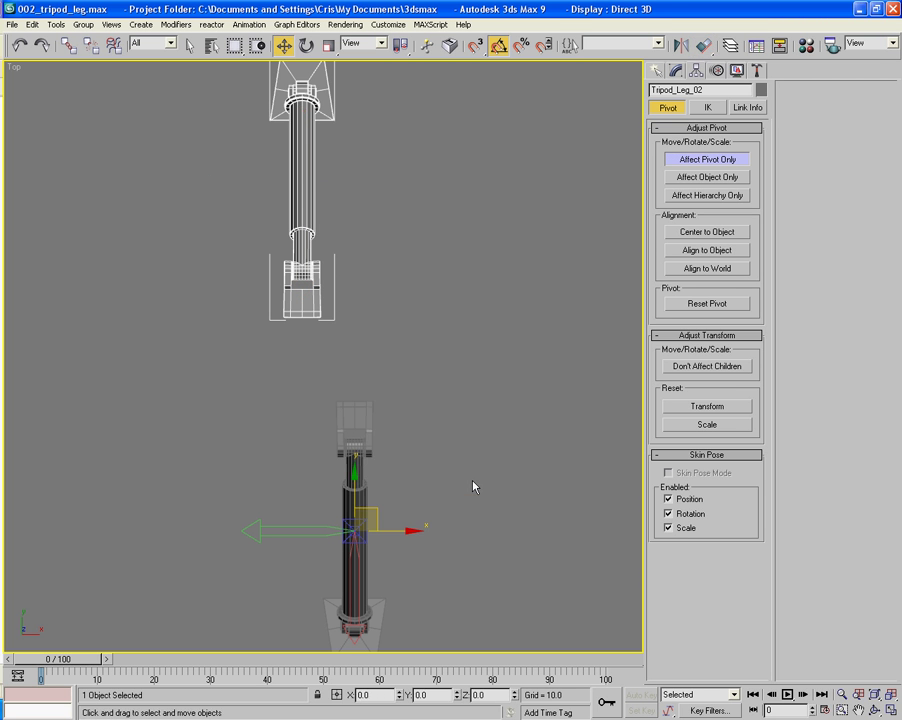
{"action": "left_click", "coordinate": [691, 160]}
Add a Symmetry modifier to the mirrored leg.
{"action": "middle_click_drag", "start_coordinate": [465, 330], "coordinate": [456, 313]}
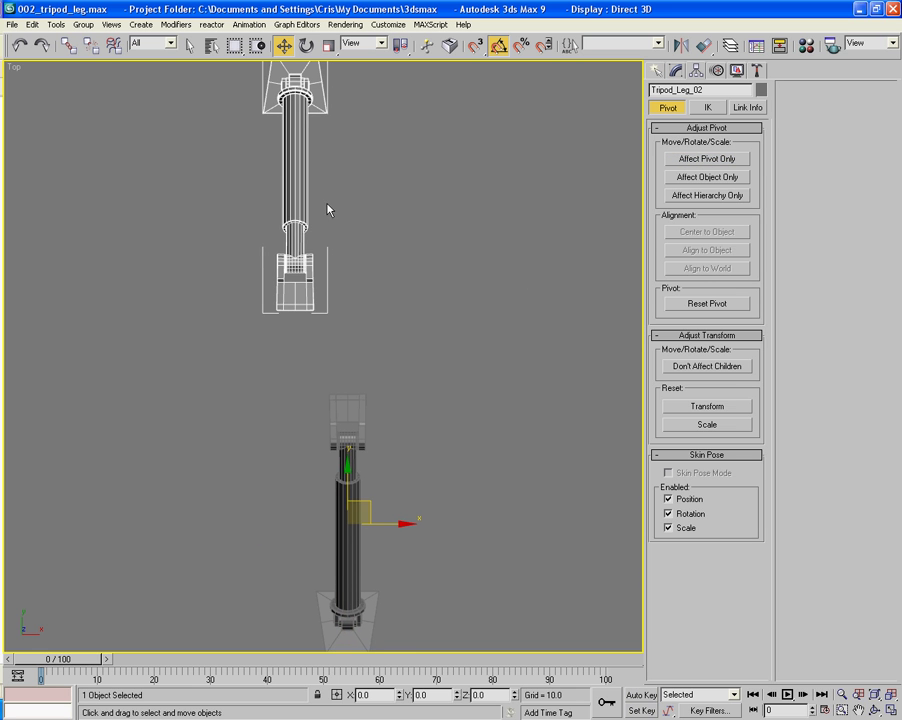
{"action": "middle_click_drag", "start_coordinate": [328, 210], "coordinate": [336, 283]}
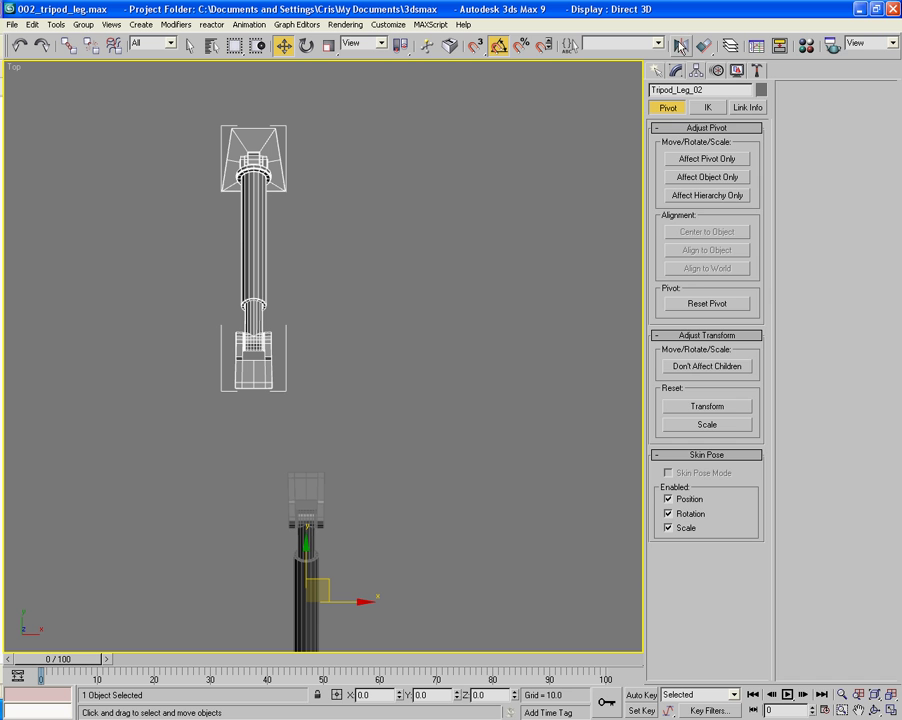
{"action": "left_click", "coordinate": [676, 71]}
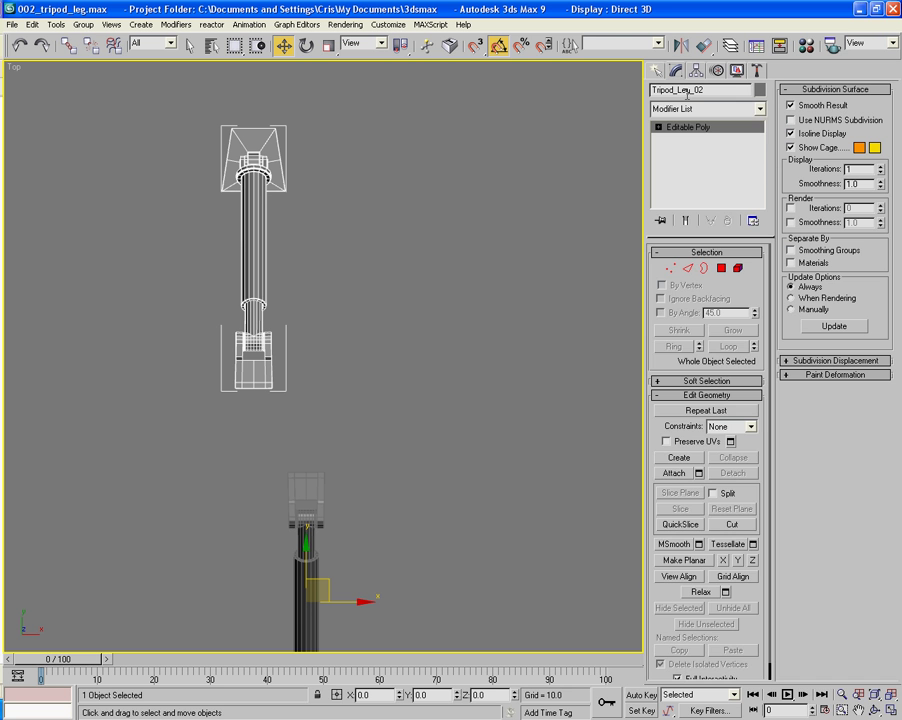
{"action": "left_click", "coordinate": [697, 109]}
{"action": "key", "text": "s"}
{"action": "key", "text": "s"}
{"action": "key", "text": "s"}
{"action": "key", "text": "s"}
{"action": "key", "text": "s"}
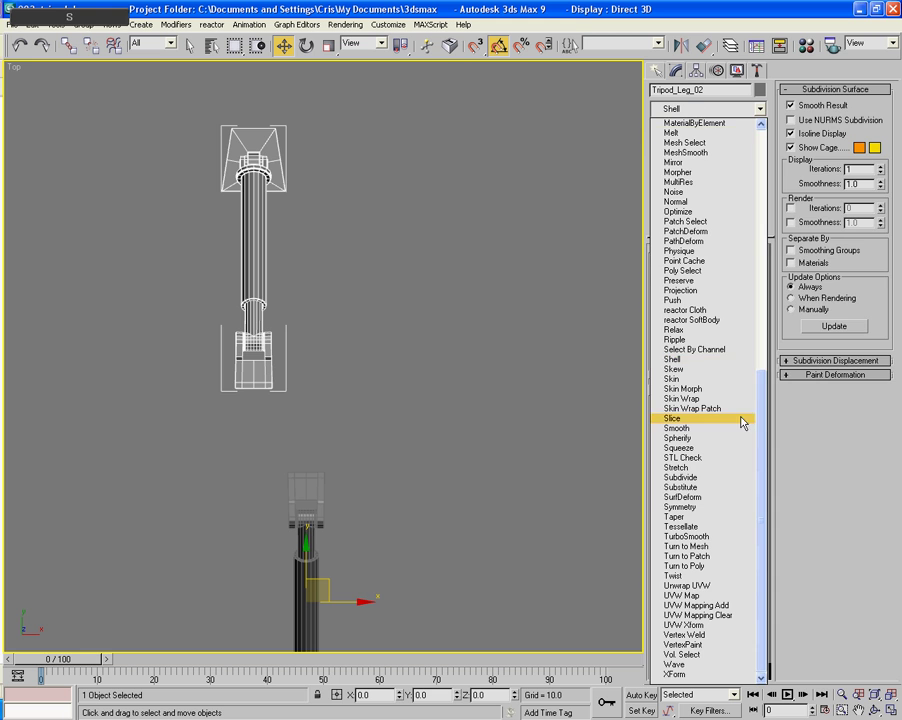
{"action": "left_click", "coordinate": [703, 507]}
Set the Symmetry mirror axis to Y with Flip off to produce a second leg across the original's centerline.
{"action": "left_click", "coordinate": [680, 293]}
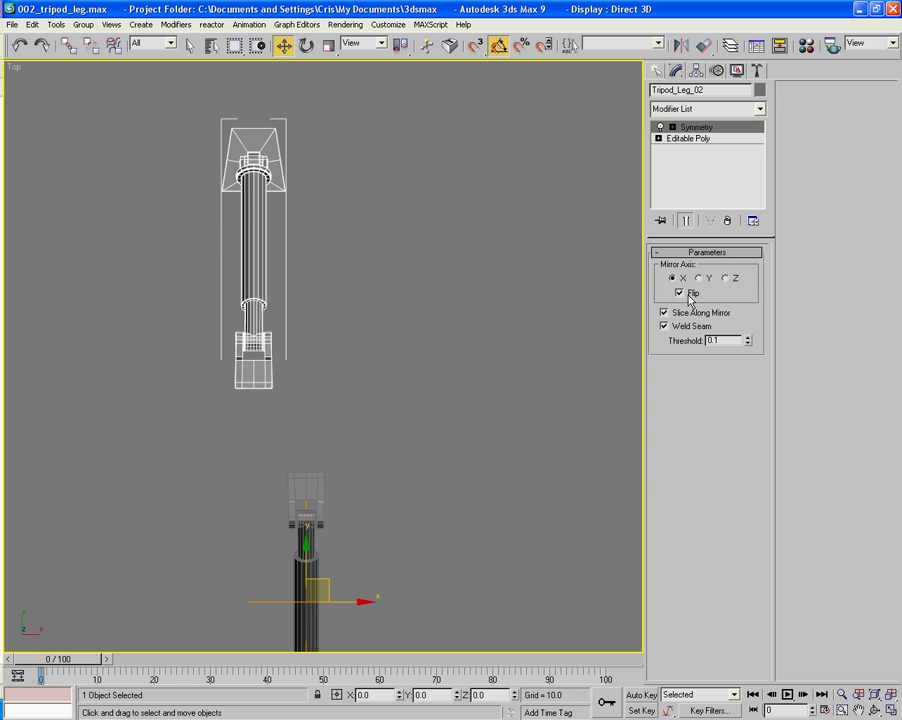
{"action": "left_click", "coordinate": [726, 279]}
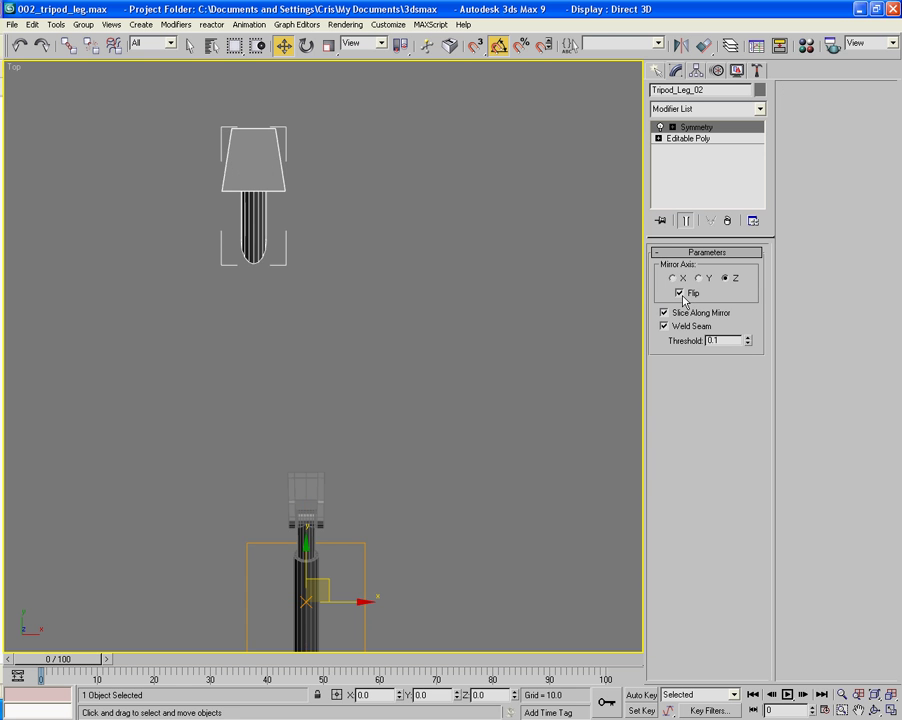
{"action": "left_click", "coordinate": [680, 293]}
{"action": "left_click", "coordinate": [699, 279]}
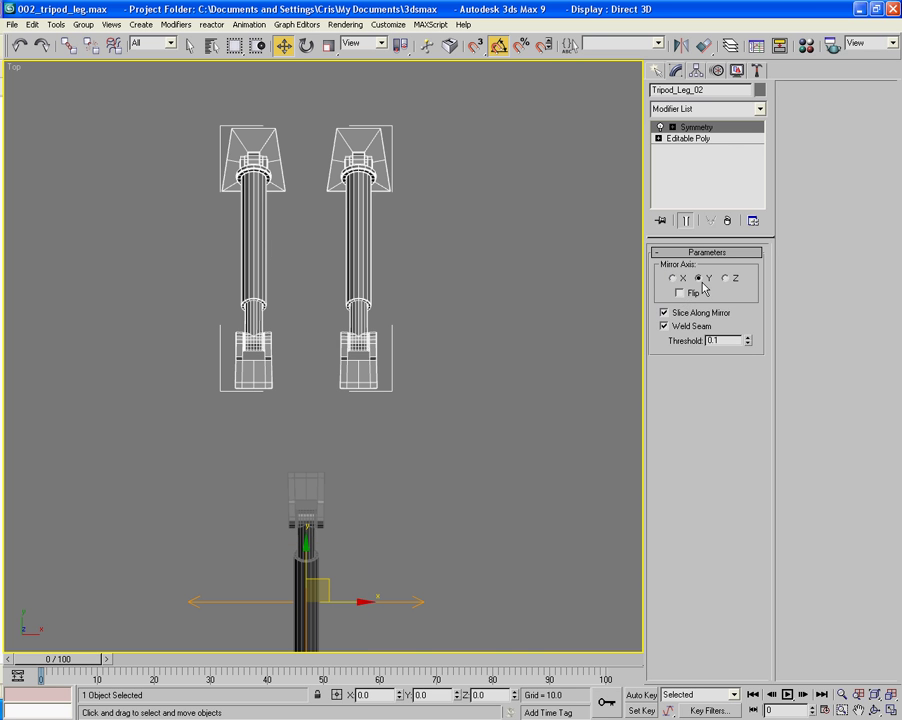
Convert the symmetrical leg pair to an Editable Poly.
{"action": "right_click", "coordinate": [342, 351]}
{"action": "mouse_move", "coordinate": [420, 470]}
{"action": "left_click", "coordinate": [482, 481]}
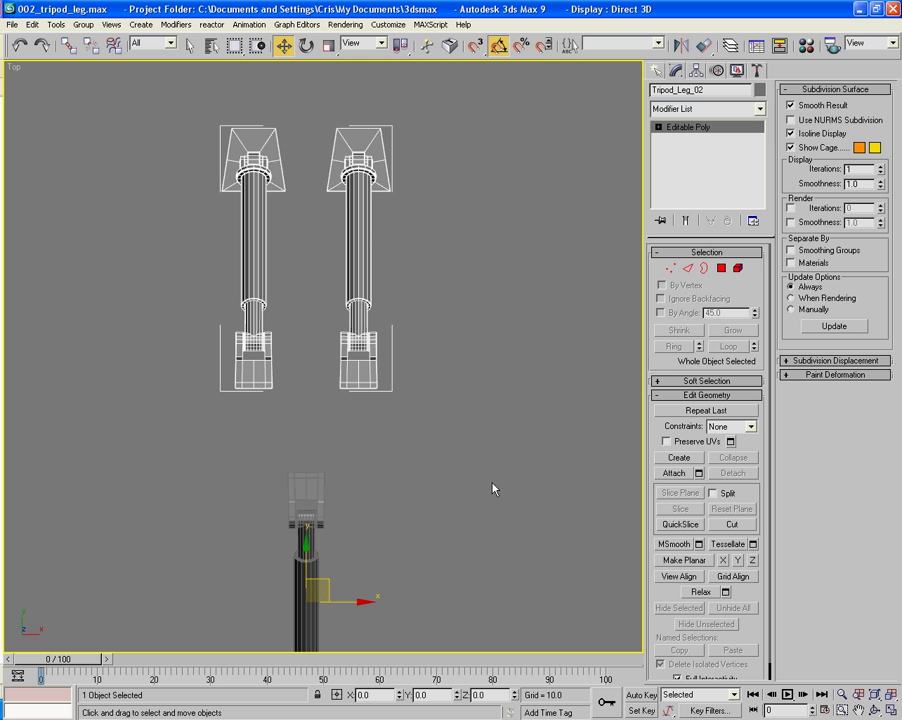
Reset the XForm of the leg pair, working in the Perspective view with edged faces.
{"action": "key", "text": "p"}
{"action": "middle_click_drag", "start_coordinate": [506, 481], "coordinate": [418, 424], "text": "alt"}
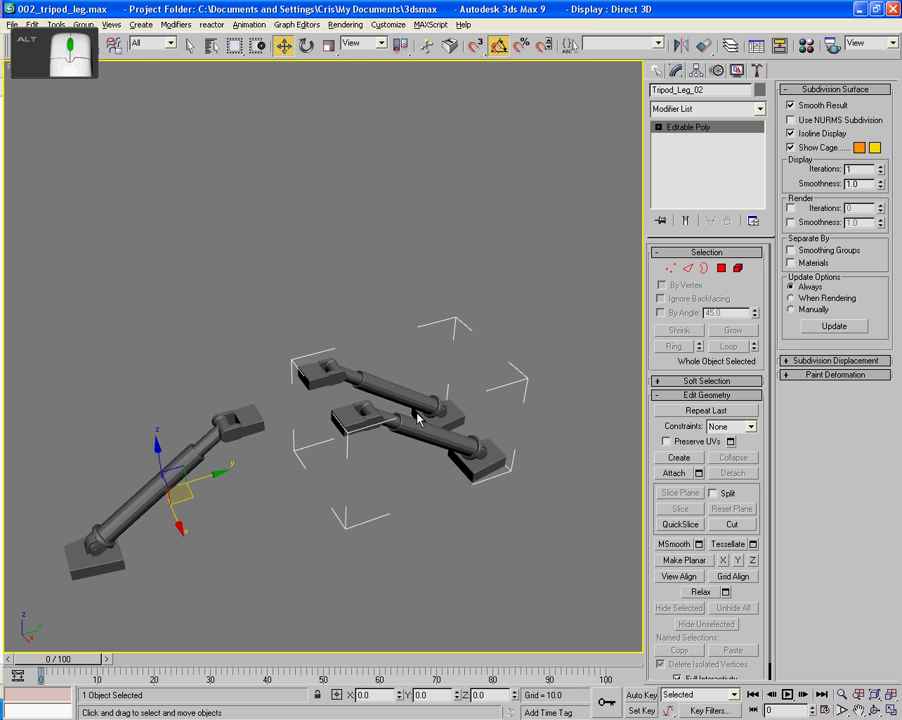
{"action": "scroll", "coordinate": [337, 400], "scroll_direction": "up", "scroll_amount": 4}
{"action": "middle_click_drag", "start_coordinate": [337, 400], "coordinate": [360, 298]}
{"action": "middle_click_drag", "start_coordinate": [360, 298], "coordinate": [390, 278], "text": "alt"}
{"action": "key", "text": "F4"}
{"action": "left_click", "coordinate": [218, 390]}
{"action": "left_click", "coordinate": [443, 308]}
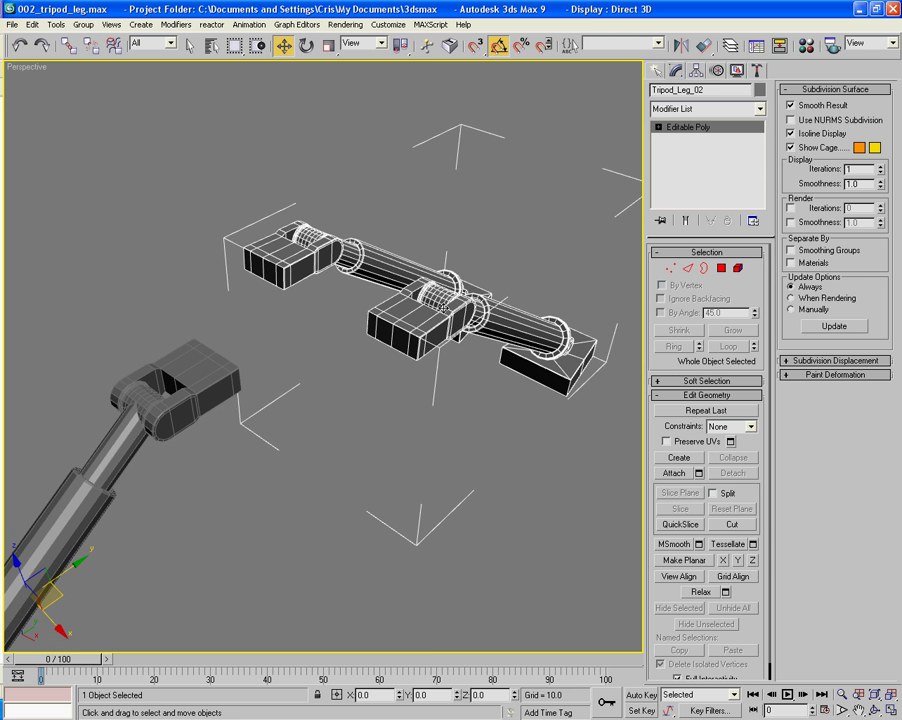
{"action": "left_click", "coordinate": [757, 70]}
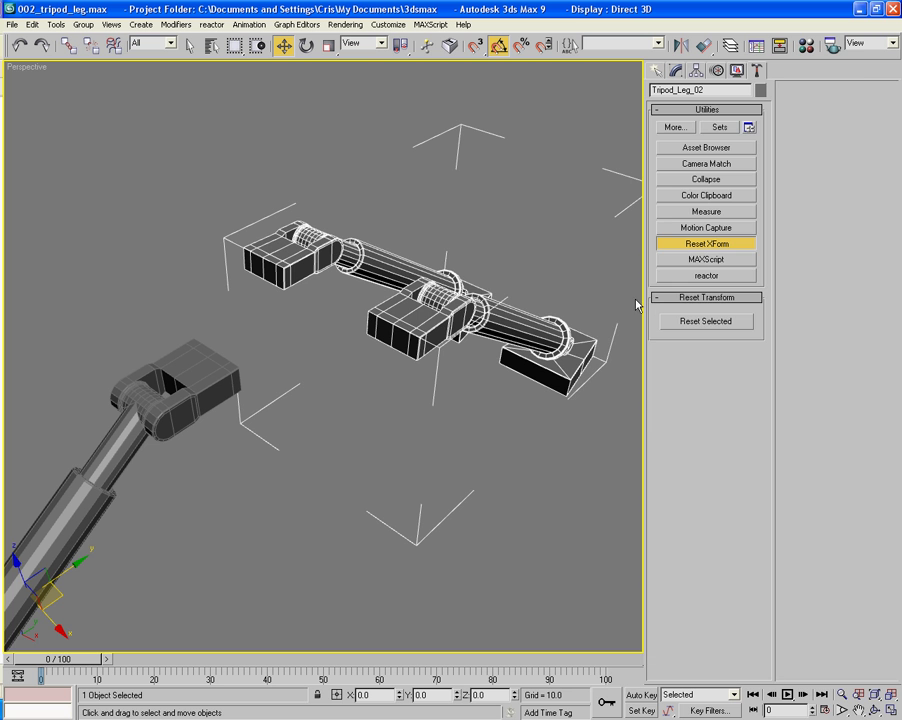
{"action": "left_click", "coordinate": [712, 322]}
Collapse the reset transform on the leg pair by converting it to Editable Poly again.
{"action": "right_click", "coordinate": [640, 313]}
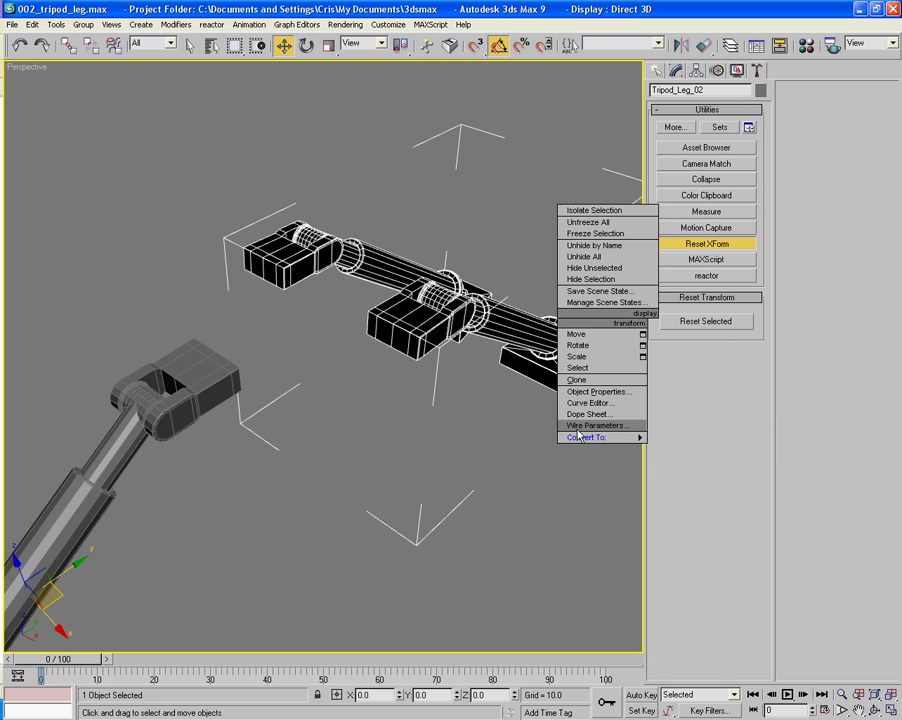
{"action": "mouse_move", "coordinate": [604, 435]}
{"action": "left_click", "coordinate": [692, 451]}
Flip the normals of all elements in the leg pair, with edged faces turned off.
{"action": "key", "text": "F3"}
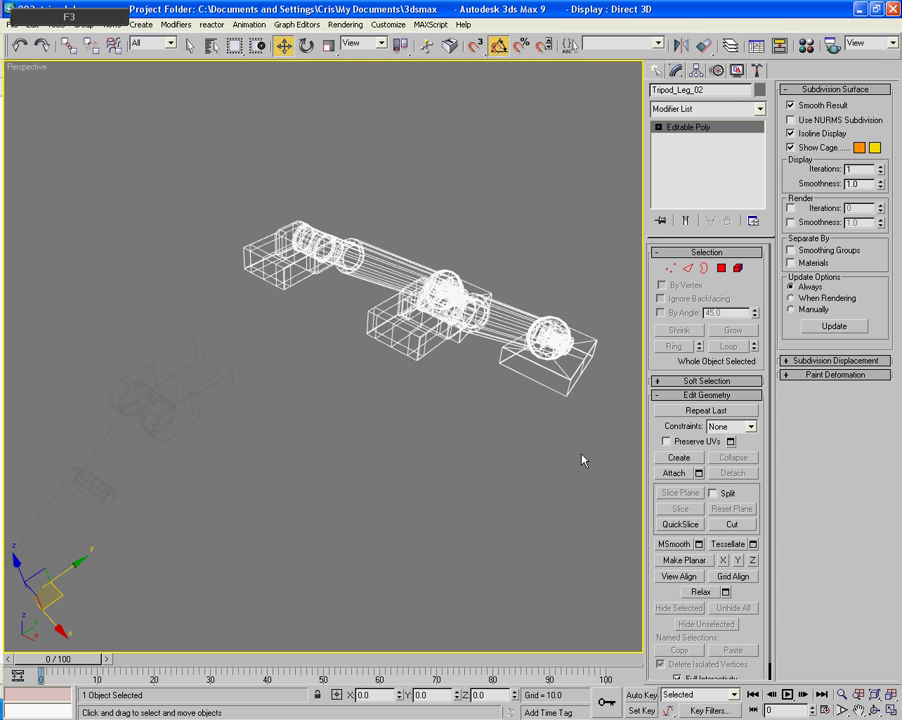
{"action": "key", "text": "F3"}
{"action": "key", "text": "F4"}
{"action": "middle_click_drag", "start_coordinate": [487, 461], "coordinate": [453, 334], "text": "alt"}
{"action": "middle_click_drag", "start_coordinate": [479, 425], "coordinate": [520, 377], "text": "alt"}
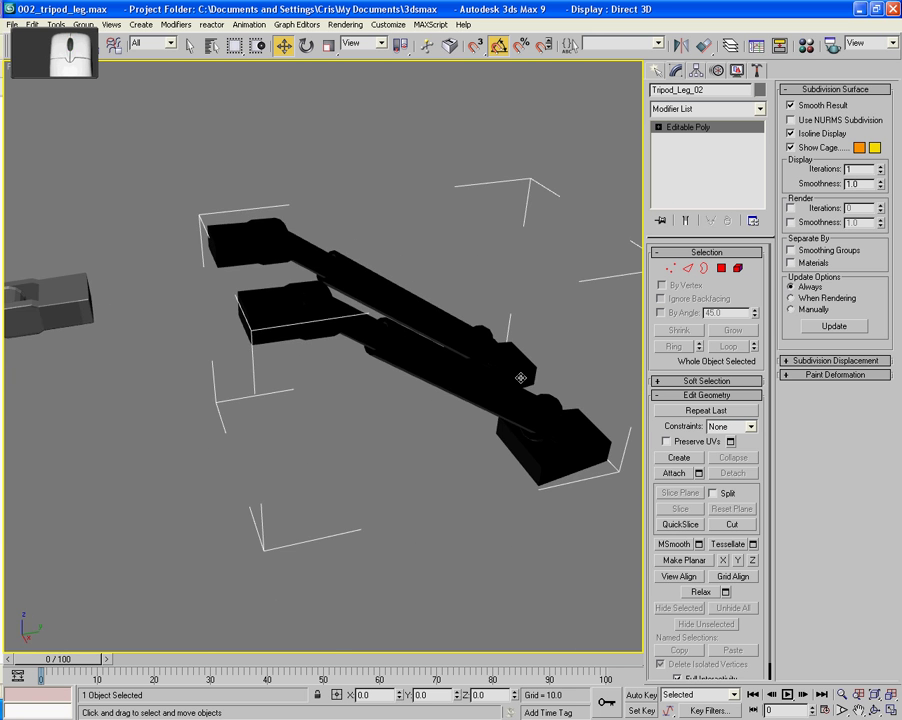
{"action": "left_click", "coordinate": [738, 268]}
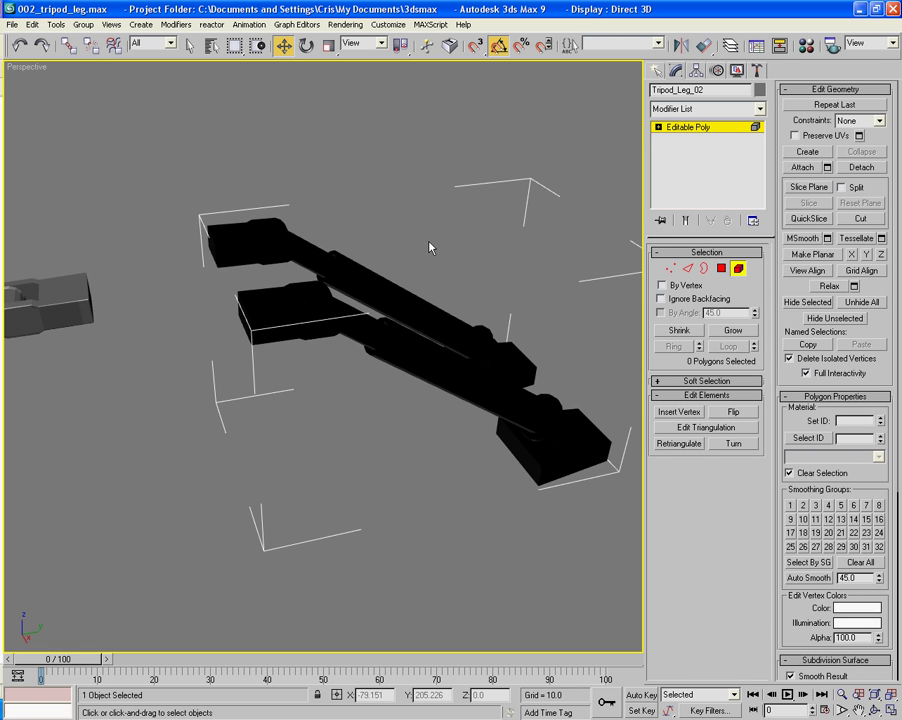
{"action": "key", "text": "ctrl+a"}
{"action": "left_click", "coordinate": [745, 410]}
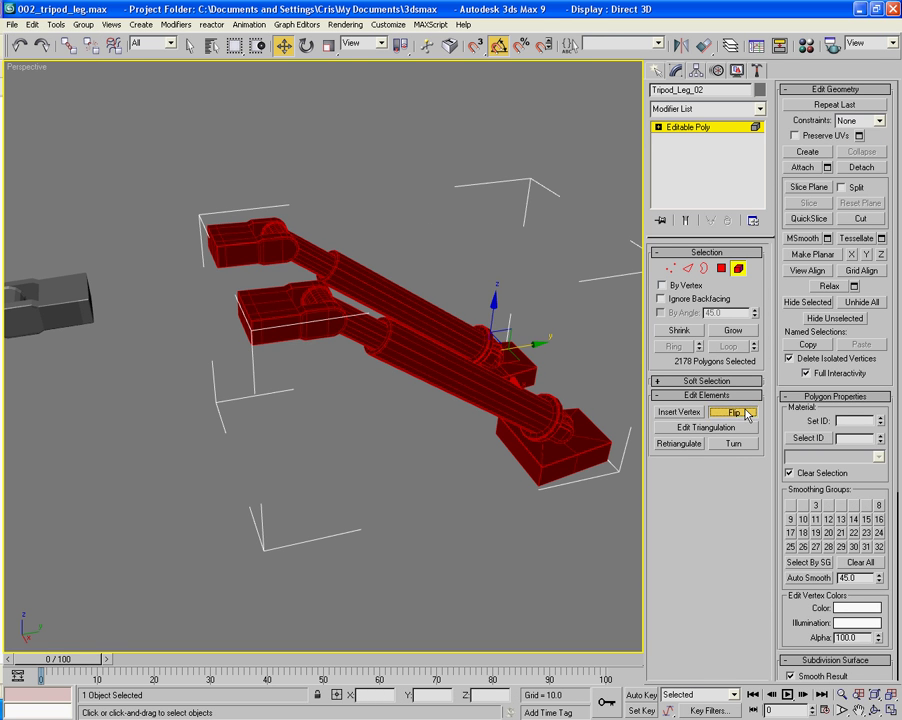
{"action": "left_click", "coordinate": [738, 268]}
Attach the leg pair to the original tripod leg so all three legs form one mesh.
{"action": "middle_click_drag", "start_coordinate": [368, 492], "coordinate": [530, 440], "text": "alt"}
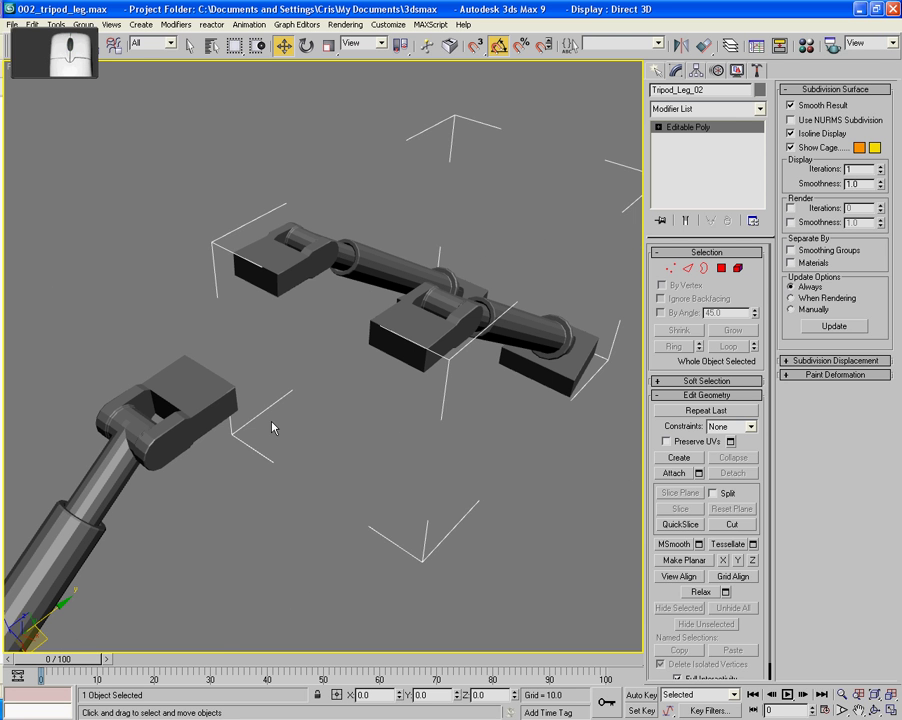
{"action": "left_click", "coordinate": [217, 408]}
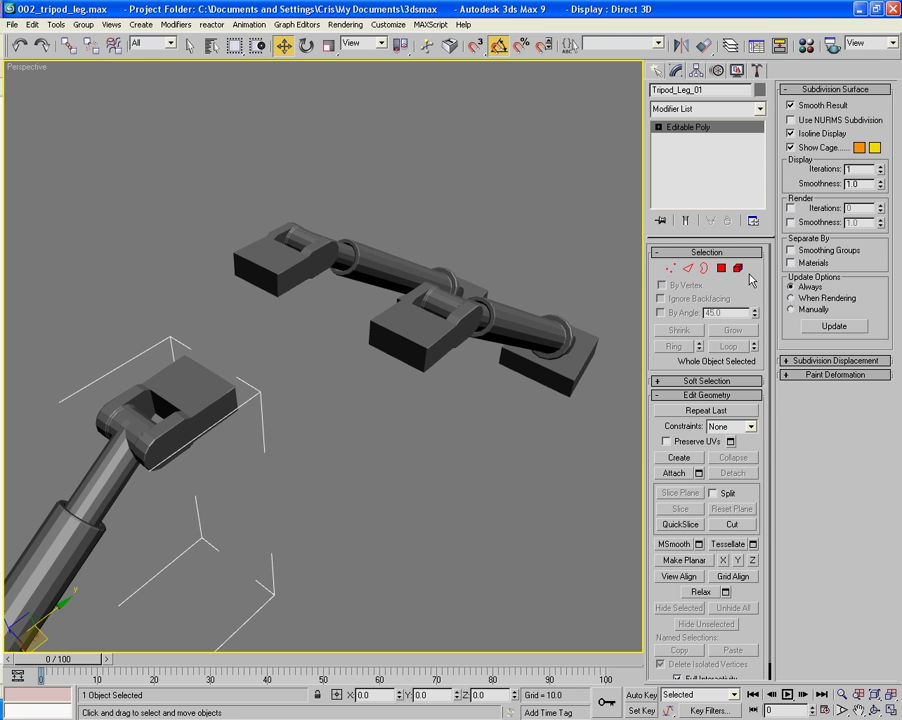
{"action": "left_click", "coordinate": [675, 475]}
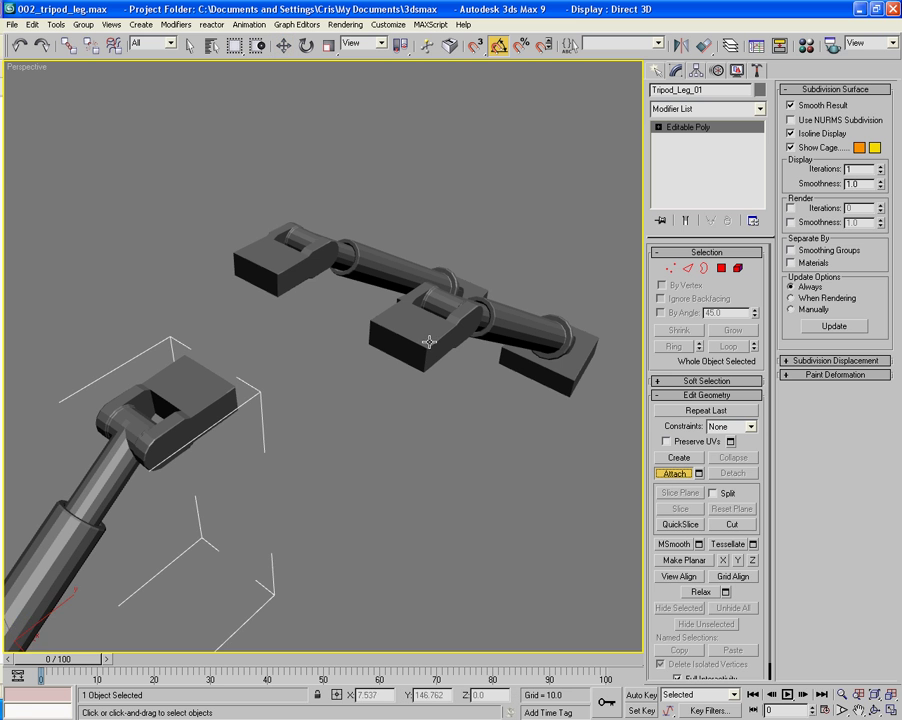
{"action": "middle_click_drag", "start_coordinate": [429, 342], "coordinate": [324, 473], "text": "alt"}
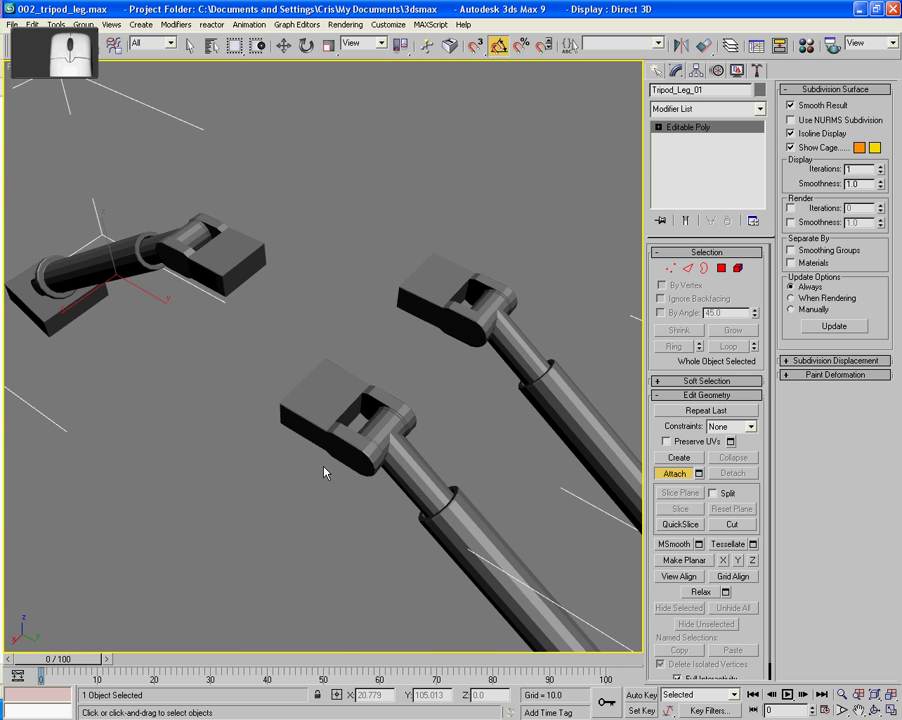
Turn on edged faces for the combined tripod mesh in the shaded Perspective view.
{"action": "key", "text": "F3"}
{"action": "key", "text": "F3"}
{"action": "key", "text": "F4"}
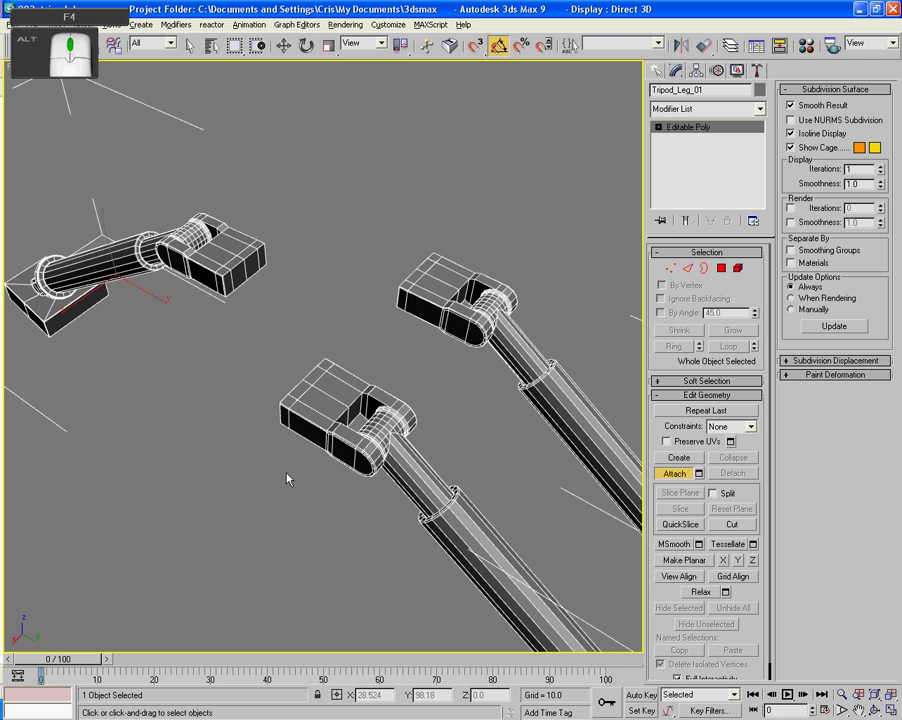
{"action": "middle_click_drag", "start_coordinate": [286, 479], "coordinate": [335, 500], "text": "alt"}
{"action": "scroll", "coordinate": [276, 457], "scroll_direction": "up", "scroll_amount": 3}
{"action": "scroll", "coordinate": [388, 517], "scroll_direction": "down", "scroll_amount": 2}
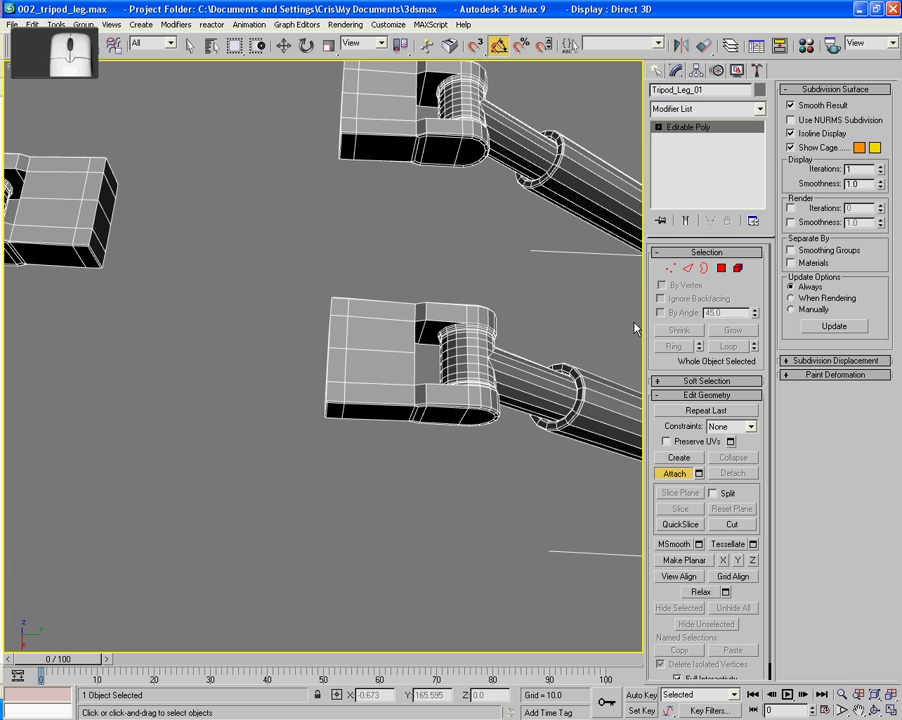
Delete the outermost strip of polygons, including the end faces, from the inner block ends of the two paired legs.
{"action": "left_click", "coordinate": [721, 268]}
{"action": "left_click", "coordinate": [255, 343]}
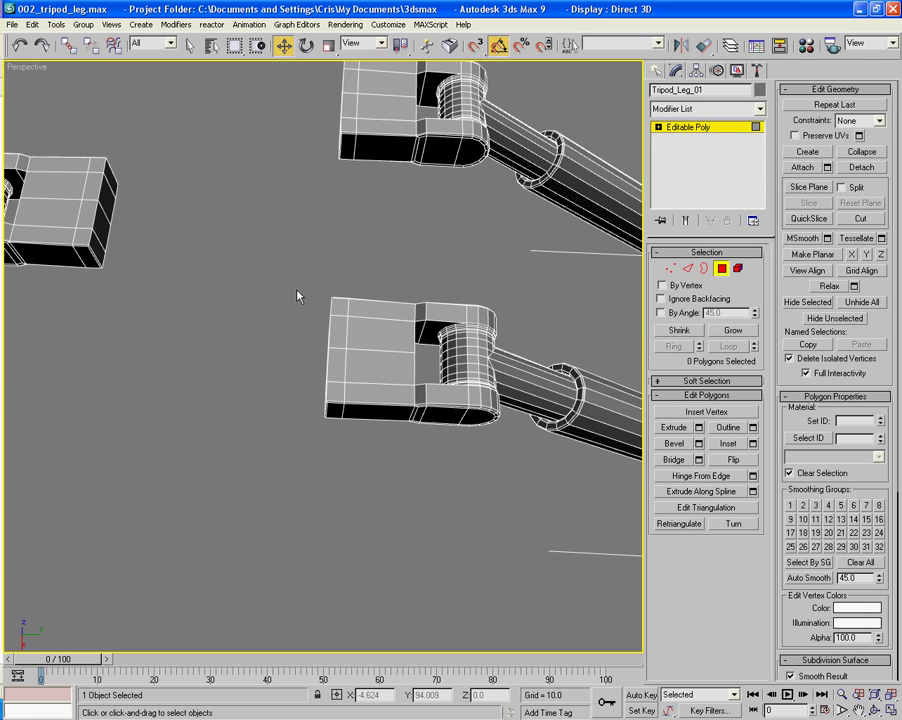
{"action": "left_click_drag", "start_coordinate": [297, 285], "coordinate": [334, 451]}
{"action": "left_click", "coordinate": [333, 464]}
{"action": "middle_click_drag", "start_coordinate": [333, 464], "coordinate": [268, 503]}
{"action": "left_click_drag", "start_coordinate": [229, 287], "coordinate": [284, 434]}
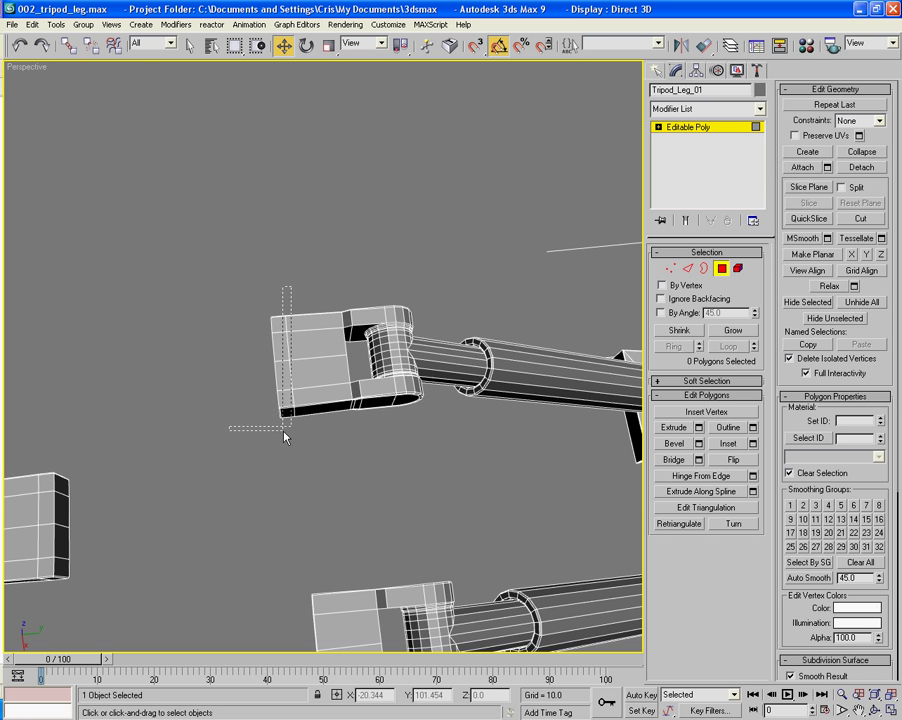
{"action": "key", "text": "Delete"}
Delete the outermost polygons at the single leg's inner block end, leaving it open.
{"action": "middle_click_drag", "start_coordinate": [369, 449], "coordinate": [471, 255], "text": "alt"}
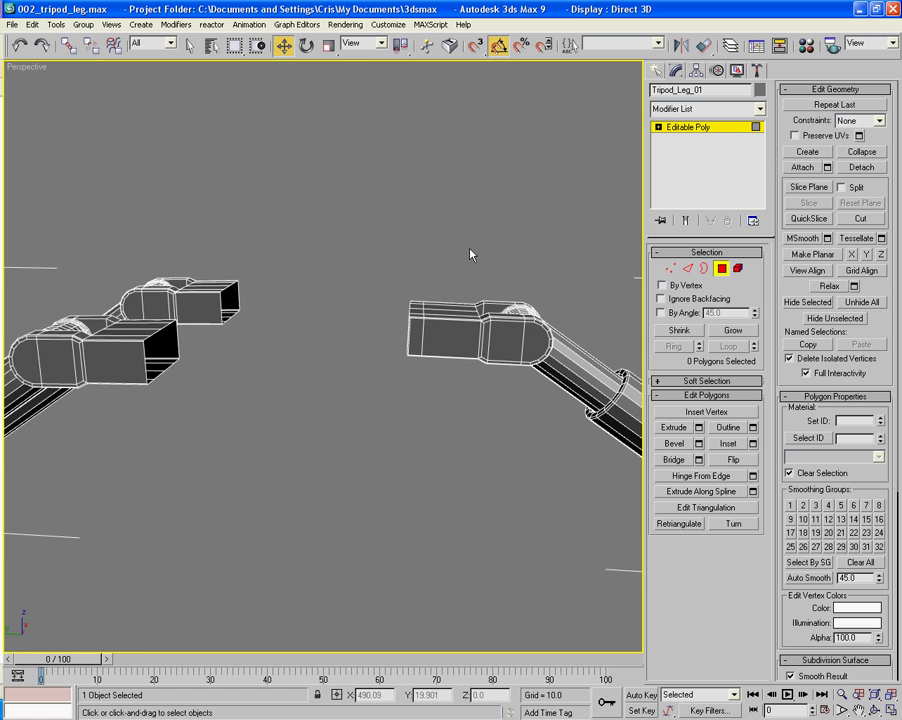
{"action": "left_click", "coordinate": [412, 381]}
{"action": "key", "text": "Delete"}
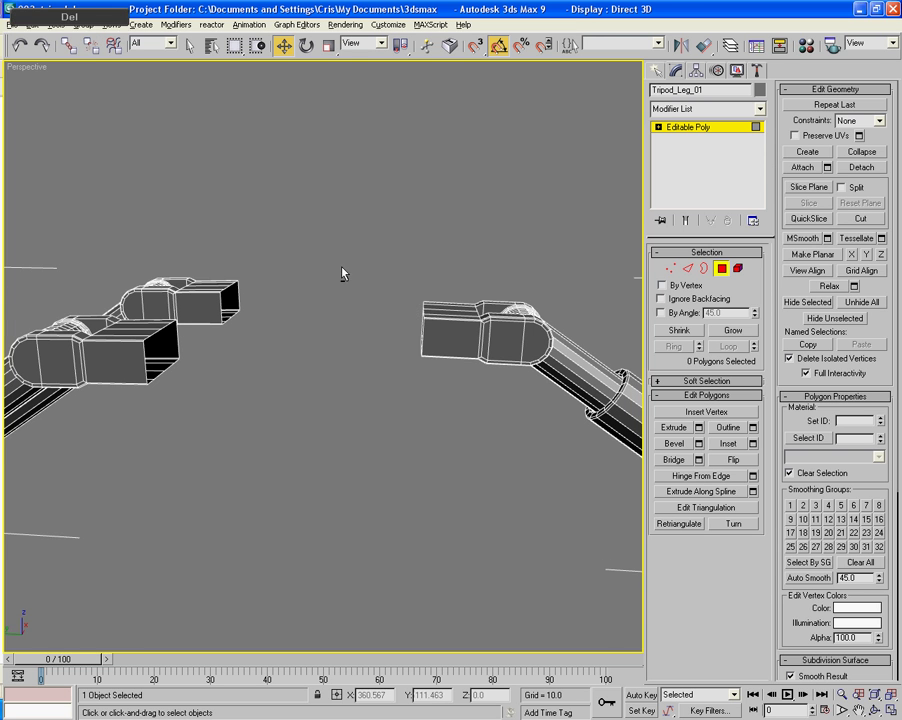
Lengthen the single leg's block by moving its open end border along Y to about 103.7, between the paired legs.
{"action": "middle_click_drag", "start_coordinate": [341, 272], "coordinate": [38, 326], "text": "alt"}
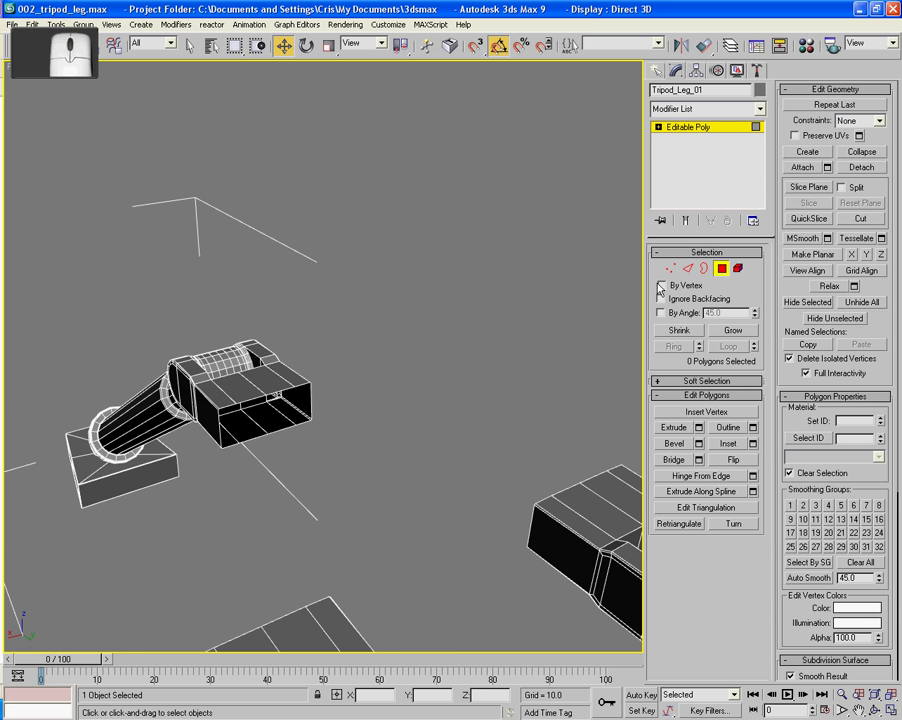
{"action": "left_click", "coordinate": [704, 268]}
{"action": "middle_click_drag", "start_coordinate": [600, 320], "coordinate": [342, 477], "text": "alt"}
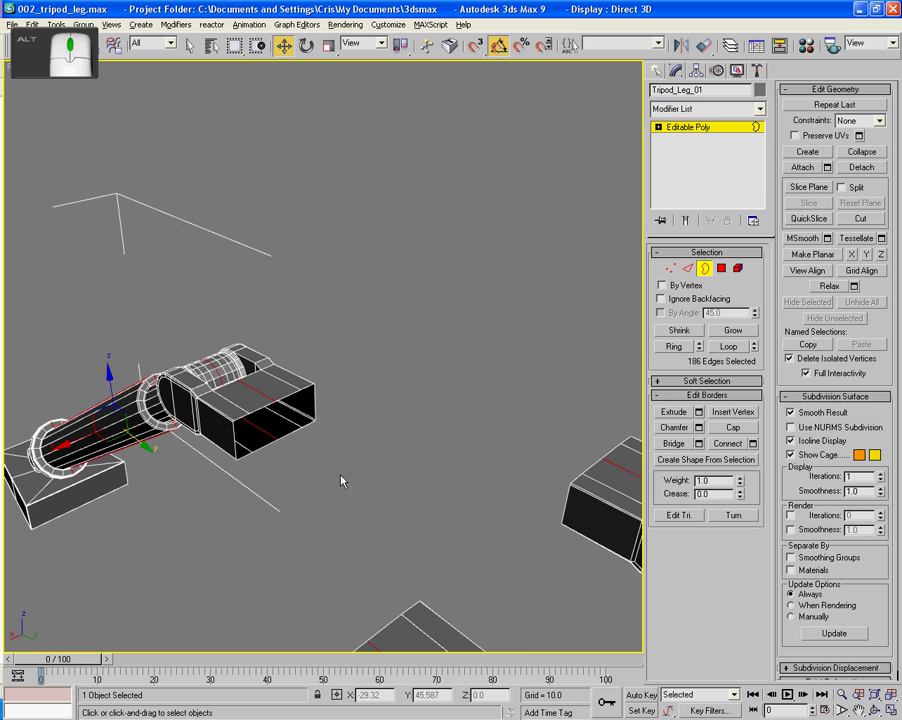
{"action": "left_click", "coordinate": [276, 444]}
{"action": "middle_click_drag", "start_coordinate": [276, 444], "coordinate": [322, 500], "text": "alt"}
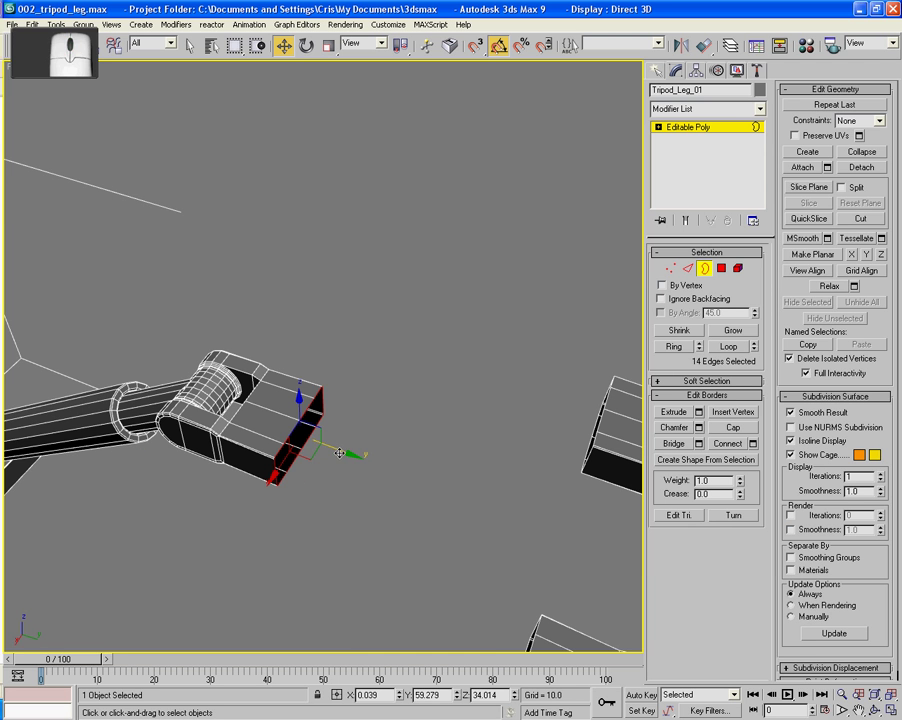
{"action": "left_click_drag", "start_coordinate": [340, 453], "coordinate": [599, 551]}
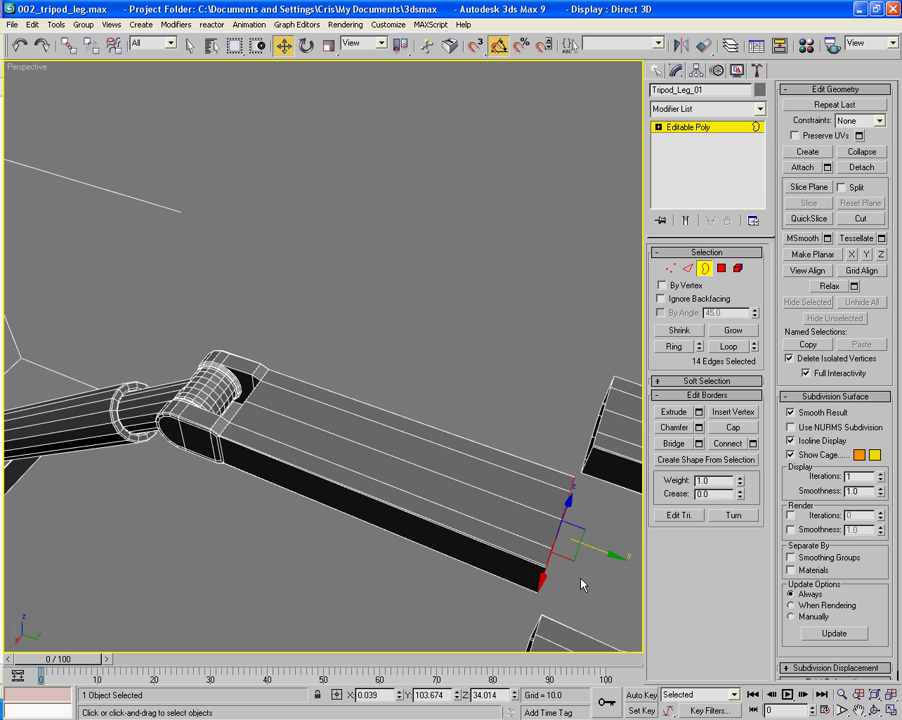
Cap the open border at the end of the single leg's lengthened block.
{"action": "scroll", "coordinate": [582, 585], "scroll_direction": "down", "scroll_amount": 3}
{"action": "middle_click_drag", "start_coordinate": [411, 432], "coordinate": [296, 441], "text": "alt"}
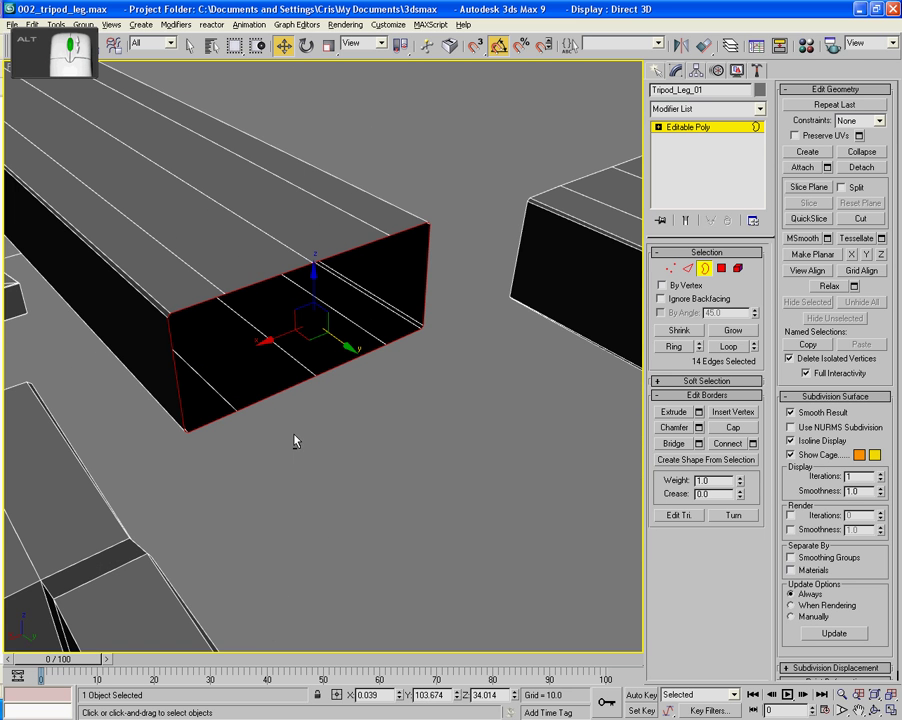
{"action": "left_click", "coordinate": [735, 427]}
{"action": "middle_click_drag", "start_coordinate": [478, 440], "coordinate": [534, 472]}
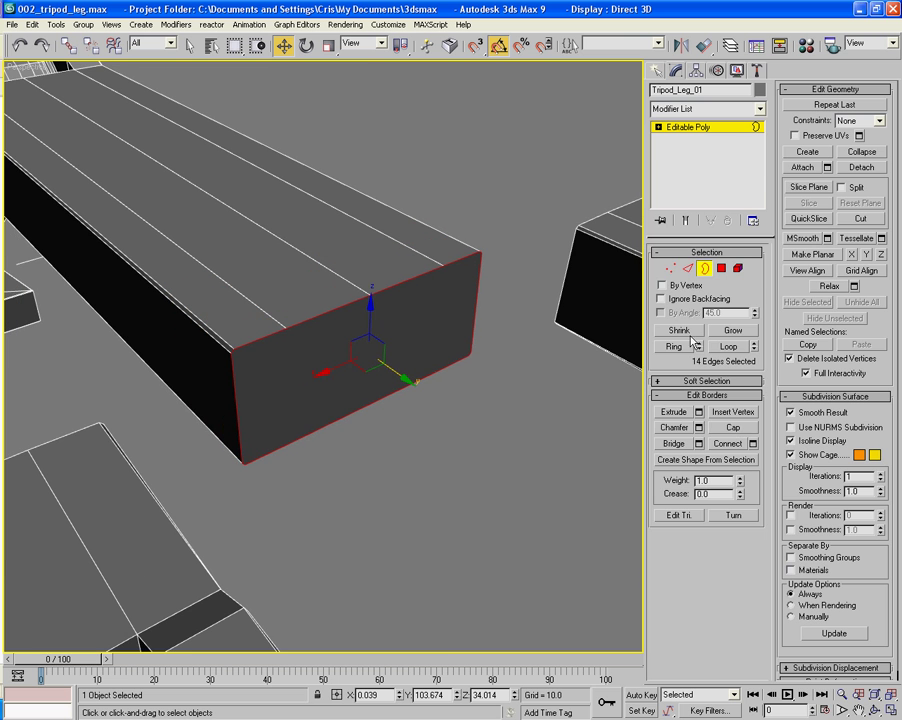
Bevel the single leg's cap polygon outward by about 0.365 with an outline of about -0.182.
{"action": "left_click", "coordinate": [718, 254]}
{"action": "left_click", "coordinate": [718, 253]}
{"action": "left_click", "coordinate": [721, 269]}
{"action": "left_click", "coordinate": [368, 335]}
{"action": "left_click", "coordinate": [675, 444]}
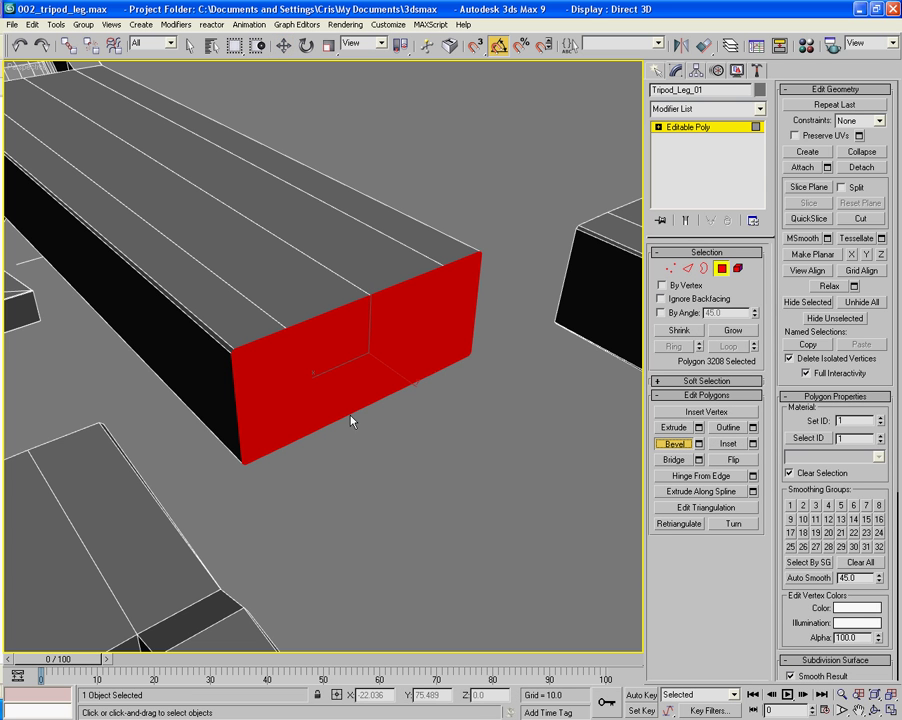
{"action": "left_click_drag", "start_coordinate": [292, 385], "coordinate": [293, 385]}
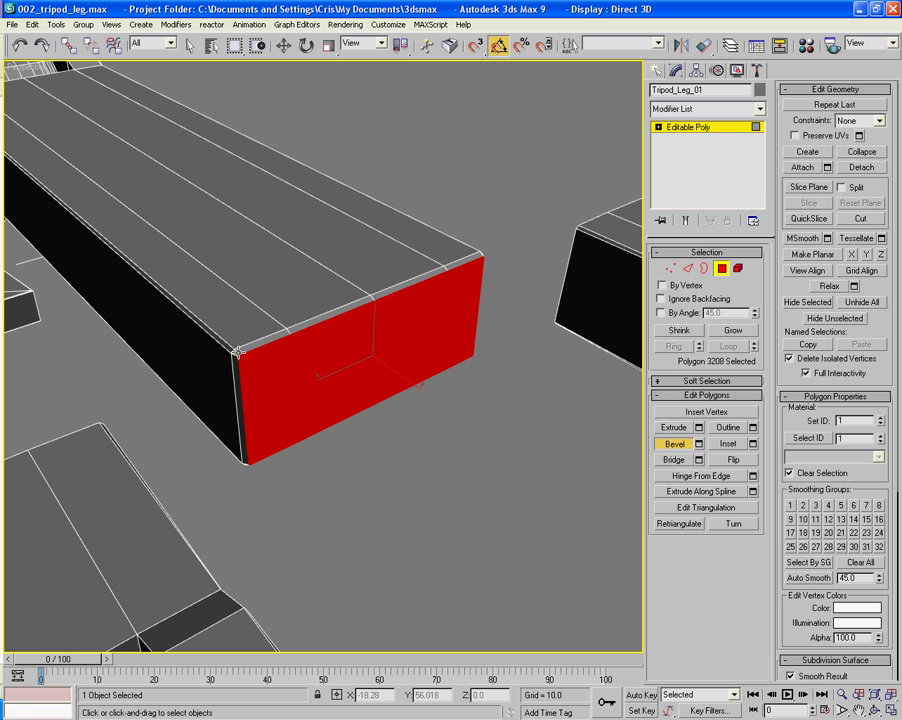
{"action": "left_click", "coordinate": [436, 462]}
{"action": "middle_click_drag", "start_coordinate": [304, 465], "coordinate": [511, 476], "text": "alt"}
{"action": "scroll", "coordinate": [362, 485], "scroll_direction": "down", "scroll_amount": 5}
{"action": "left_click", "coordinate": [736, 269]}
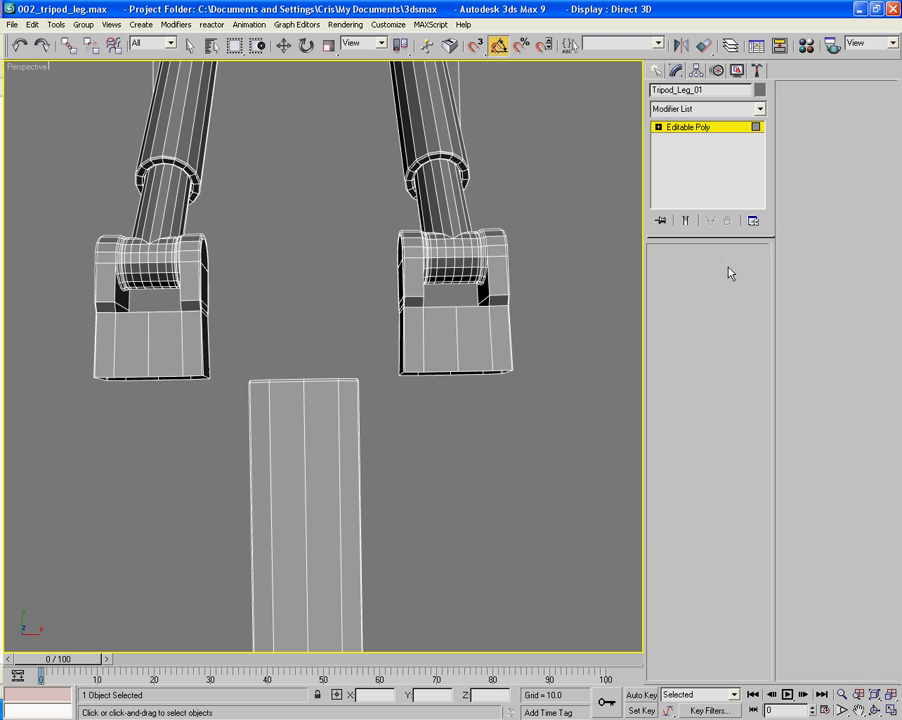
{"action": "left_click", "coordinate": [479, 348]}
{"action": "middle_click_drag", "start_coordinate": [479, 348], "coordinate": [370, 414]}
{"action": "scroll", "coordinate": [471, 462], "scroll_direction": "down", "scroll_amount": 5}
{"action": "scroll", "coordinate": [443, 418], "scroll_direction": "up", "scroll_amount": 5}
Move the open end borders of both paired legs together along Y to about 103.8 and cap them.
{"action": "left_click", "coordinate": [703, 268]}
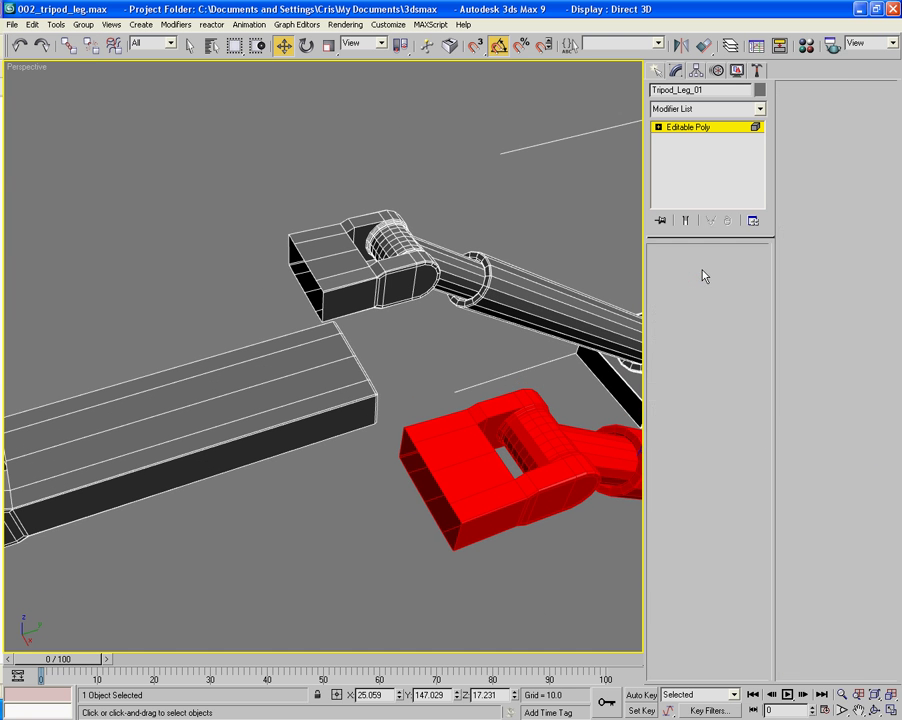
{"action": "middle_click_drag", "start_coordinate": [470, 300], "coordinate": [401, 342], "text": "alt"}
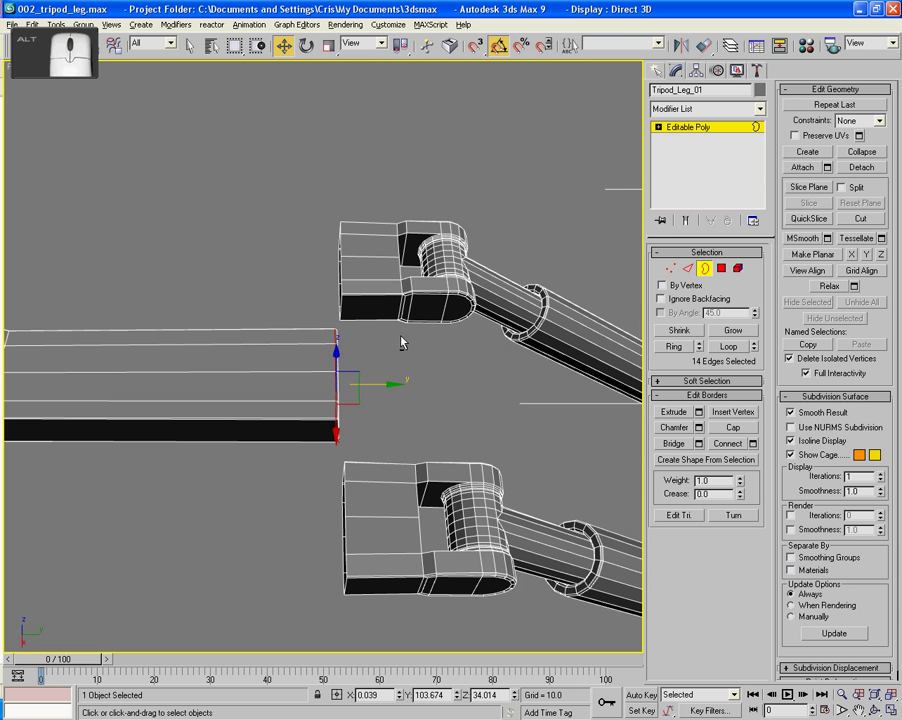
{"action": "left_click", "coordinate": [343, 522]}
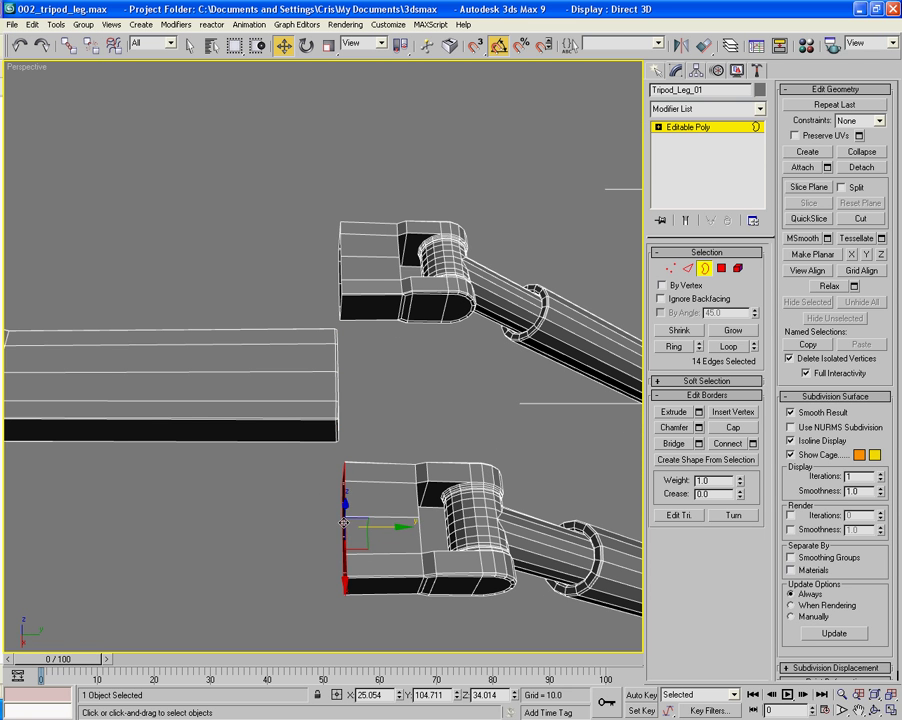
{"action": "left_click", "coordinate": [342, 285], "text": "ctrl"}
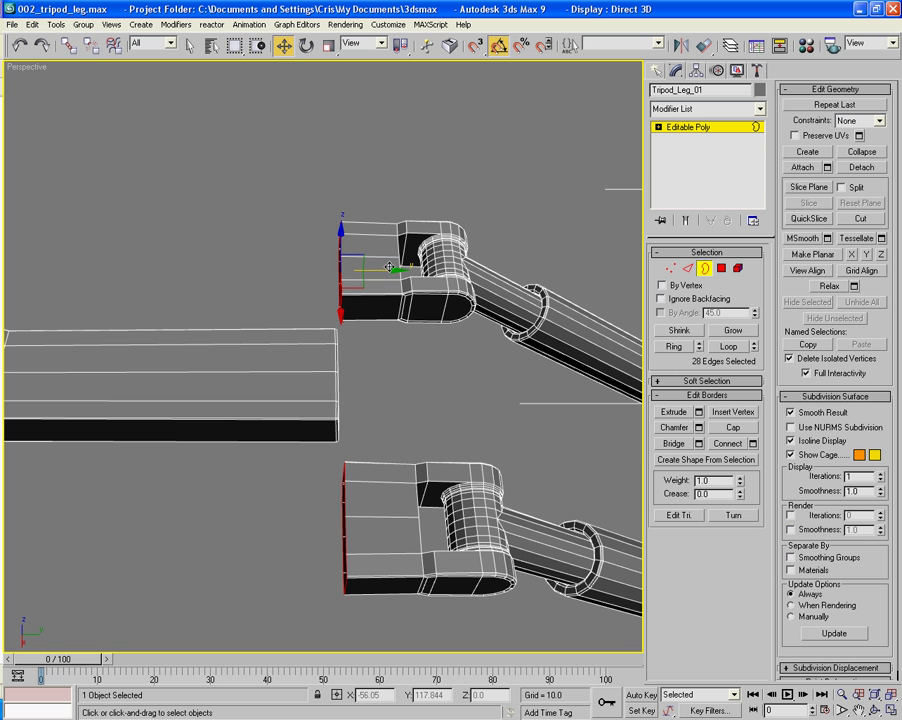
{"action": "mouse_move", "coordinate": [391, 269]}
{"action": "left_mouse_down"}
{"action": "mouse_move", "coordinate": [381, 270]}
{"action": "mouse_move", "coordinate": [388, 274]}
{"action": "left_mouse_up"}
{"action": "middle_click_drag", "start_coordinate": [302, 421], "coordinate": [366, 404], "text": "alt"}
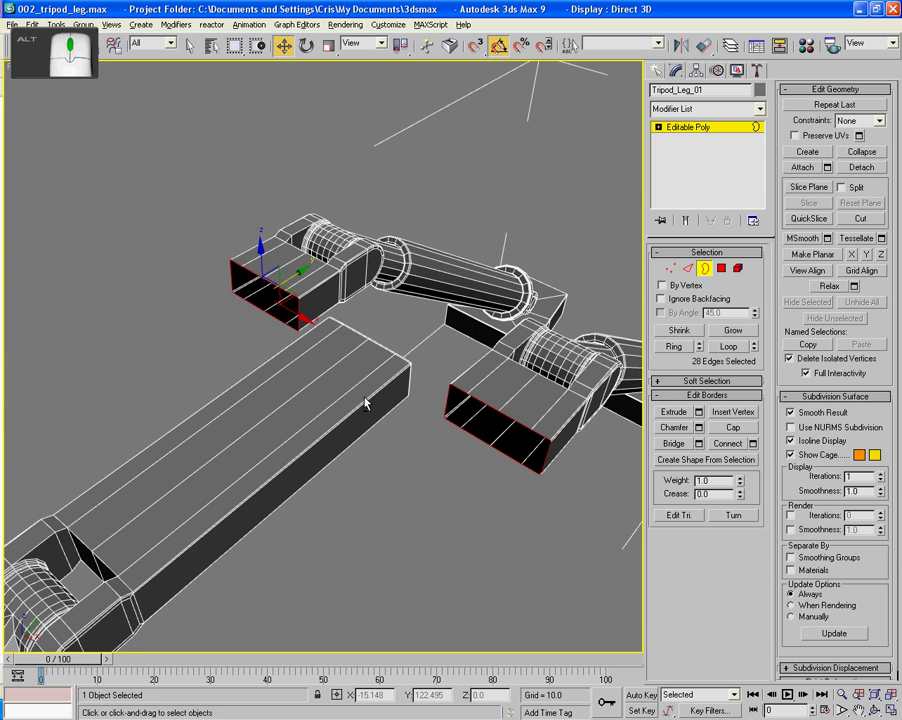
{"action": "left_click", "coordinate": [733, 428]}
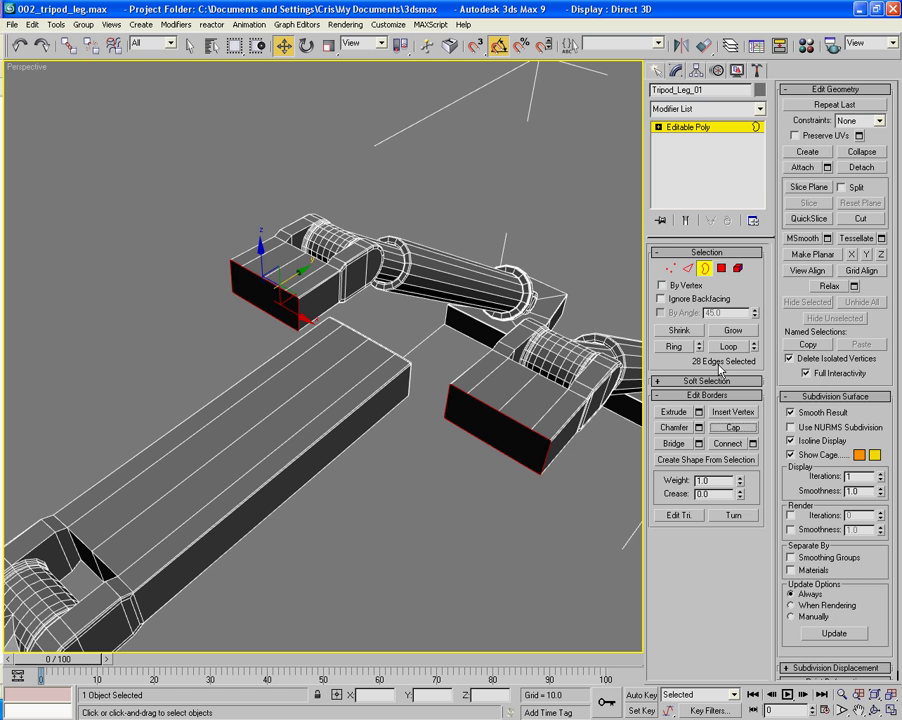
Extrude the cap polygons of both paired legs together until their blocks run alongside the single leg's block, nearly to its hinge.
{"action": "left_click", "coordinate": [721, 270]}
{"action": "left_click", "coordinate": [255, 305]}
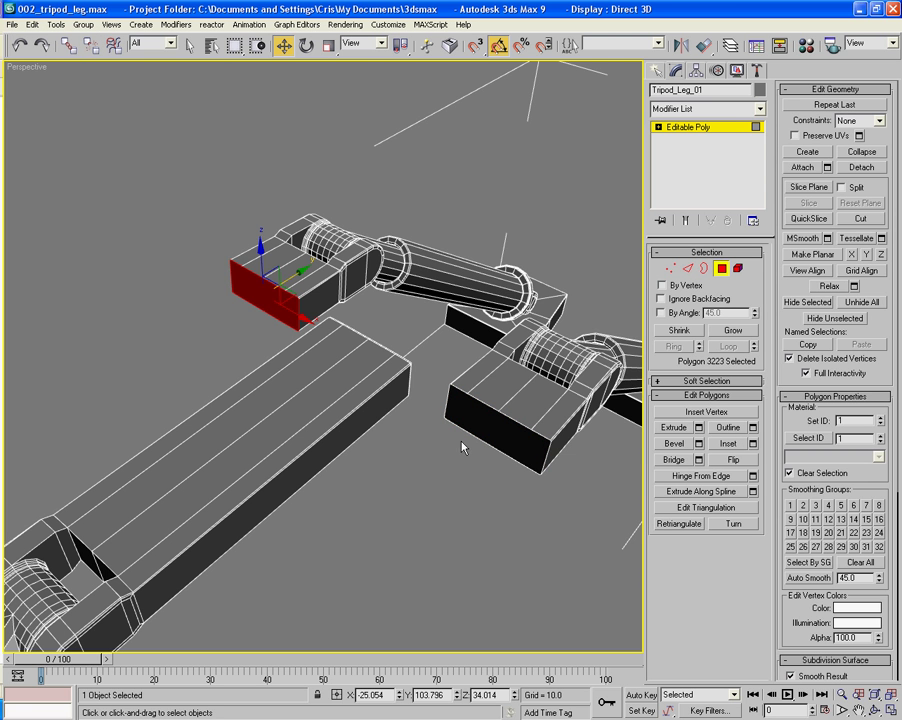
{"action": "left_click", "coordinate": [484, 414]}
{"action": "middle_click_drag", "start_coordinate": [484, 414], "coordinate": [491, 463], "text": "alt"}
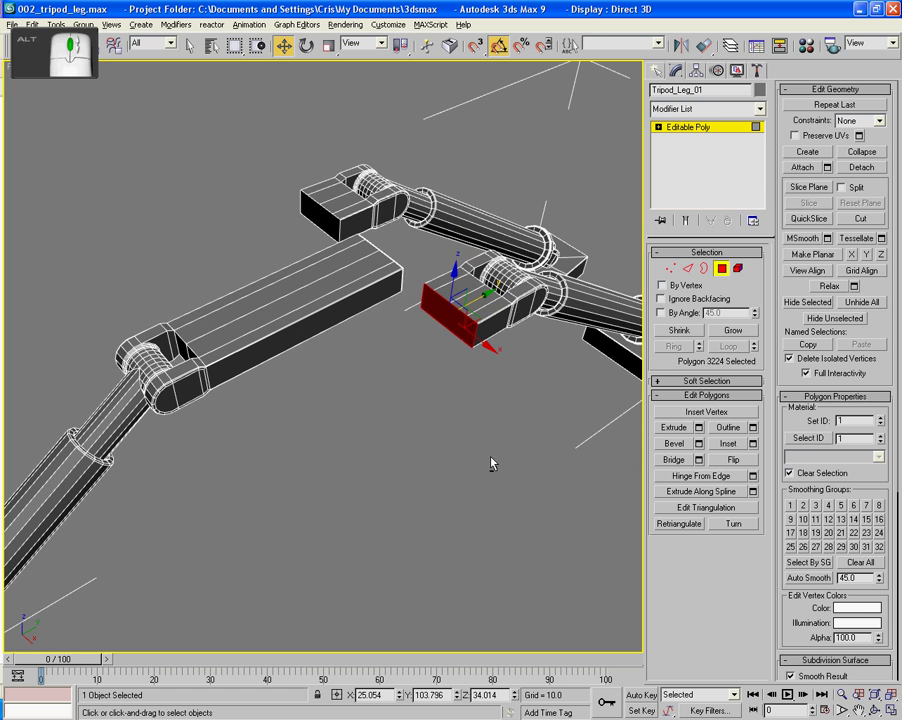
{"action": "left_click", "coordinate": [675, 427]}
{"action": "left_click_drag", "start_coordinate": [463, 321], "coordinate": [465, 258]}
{"action": "key", "text": "ctrl+z"}
{"action": "left_click", "coordinate": [312, 205], "text": "ctrl"}
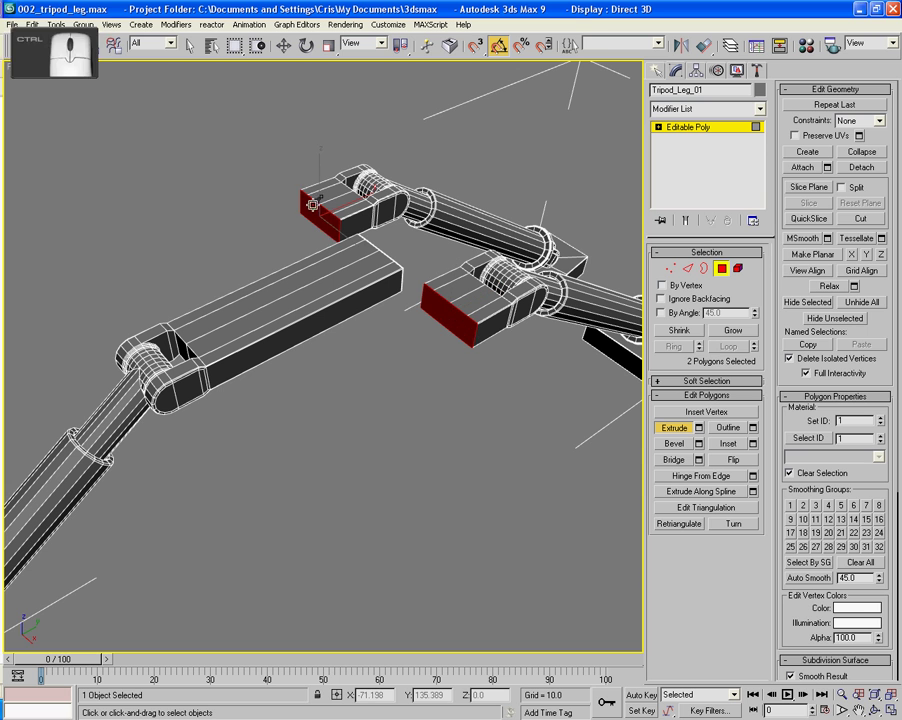
{"action": "left_click_drag", "start_coordinate": [426, 290], "coordinate": [456, 96]}
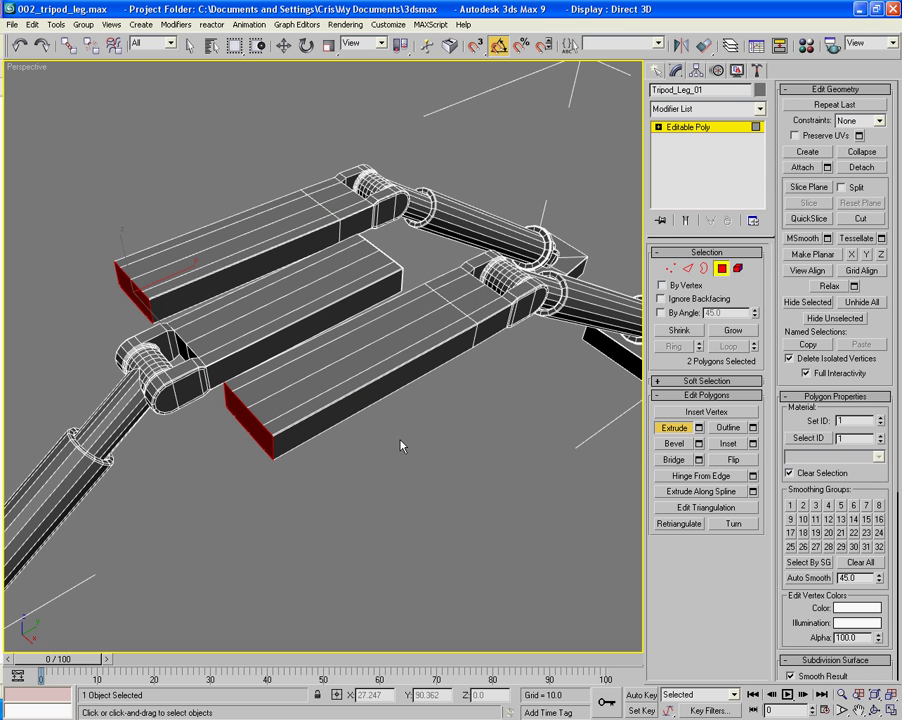
Bevel the two extruded end polygons as a group with height 0.365 and outline amount -0.182, and clear the selection.
{"action": "middle_click_drag", "start_coordinate": [193, 537], "coordinate": [272, 501], "text": "alt"}
{"action": "scroll", "coordinate": [277, 499], "scroll_direction": "up", "scroll_amount": 3}
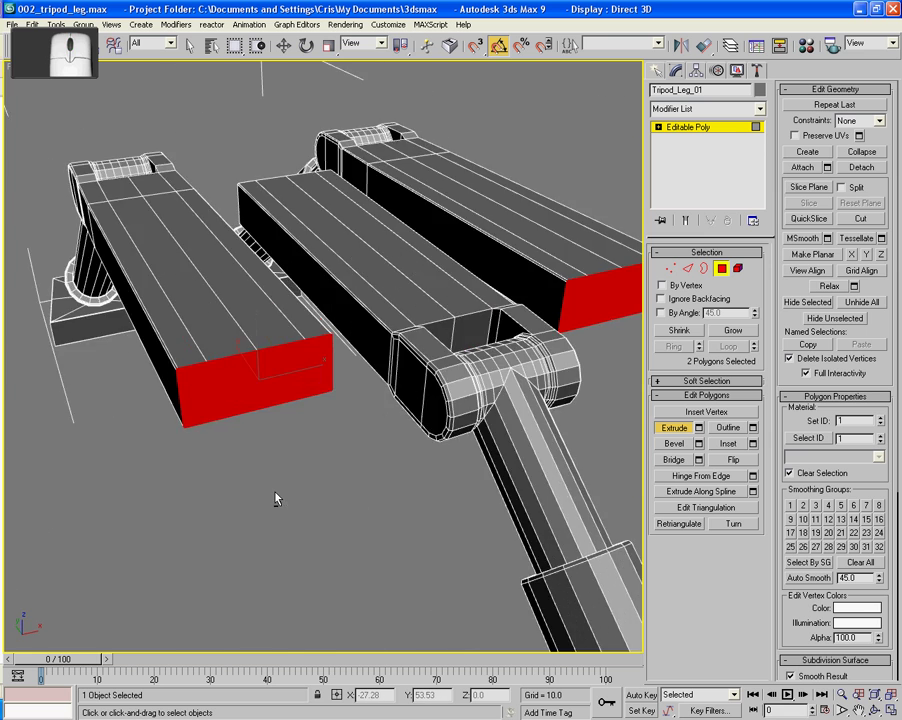
{"action": "scroll", "coordinate": [272, 486], "scroll_direction": "up", "scroll_amount": 5}
{"action": "scroll", "coordinate": [280, 486], "scroll_direction": "down", "scroll_amount": 8}
{"action": "scroll", "coordinate": [262, 500], "scroll_direction": "up", "scroll_amount": 3}
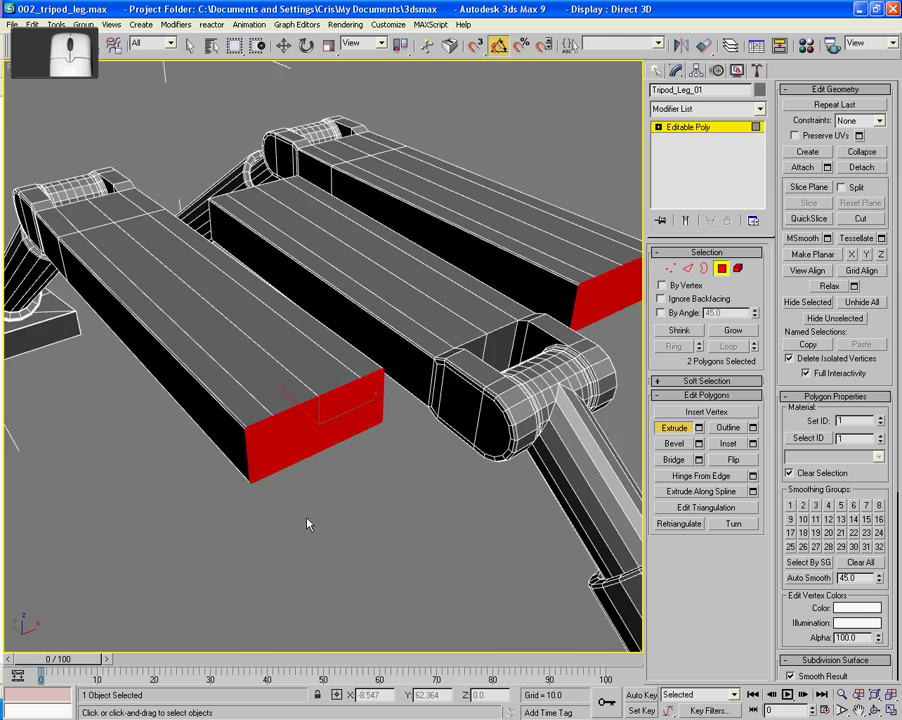
{"action": "left_click", "coordinate": [699, 444]}
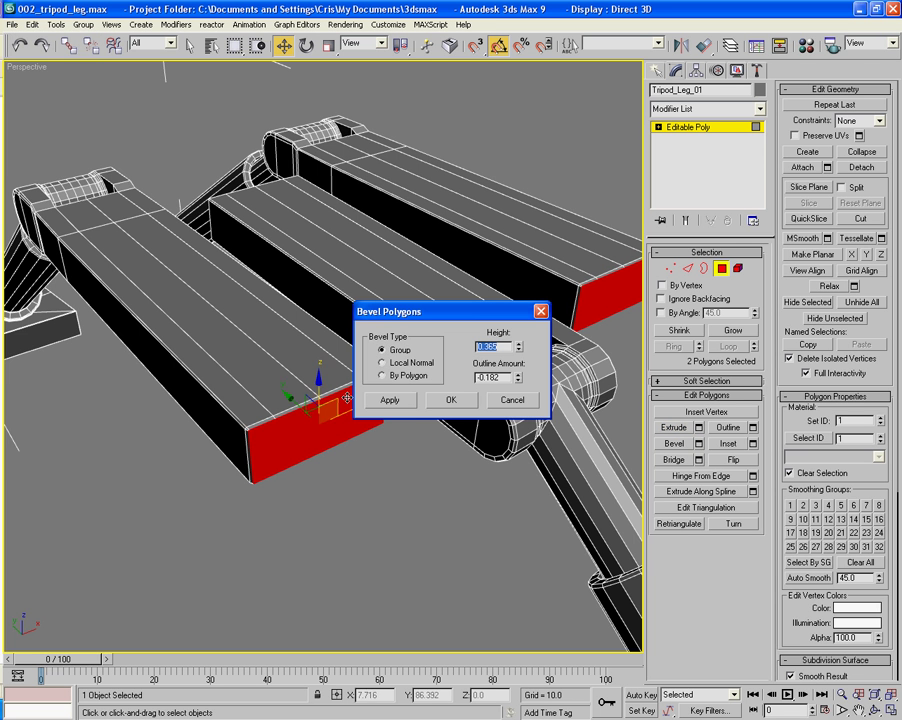
{"action": "left_click", "coordinate": [450, 400]}
{"action": "left_click", "coordinate": [450, 524]}
Examine the alignment of the three lengthened leg blocks from several angles.
{"action": "middle_click_drag", "start_coordinate": [450, 524], "coordinate": [663, 496], "text": "alt"}
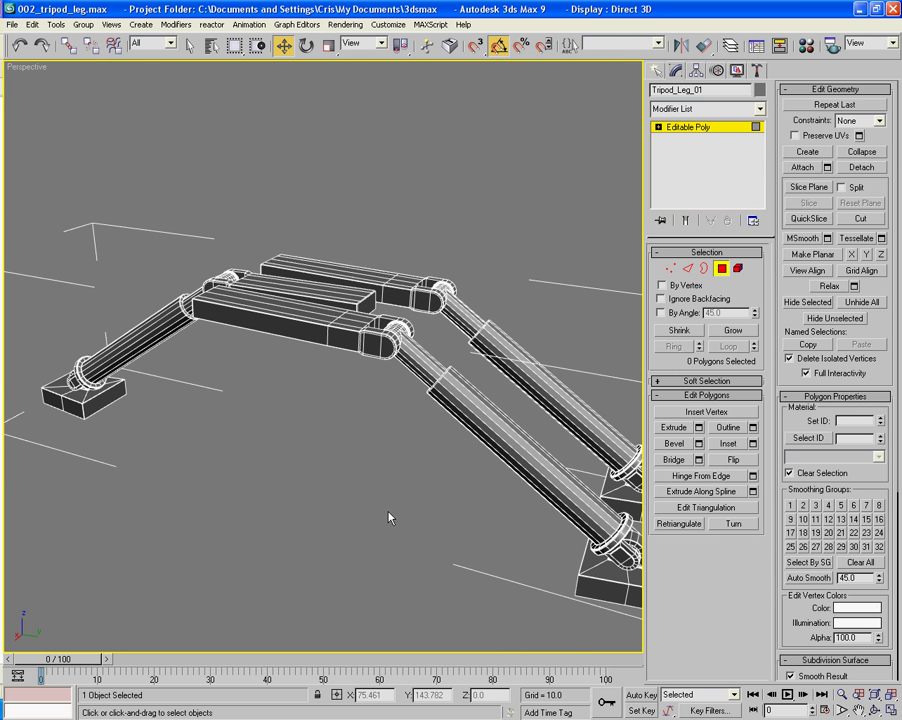
{"action": "middle_click_drag", "start_coordinate": [390, 517], "coordinate": [260, 484], "text": "alt"}
{"action": "scroll", "coordinate": [275, 455], "scroll_direction": "down", "scroll_amount": 6}
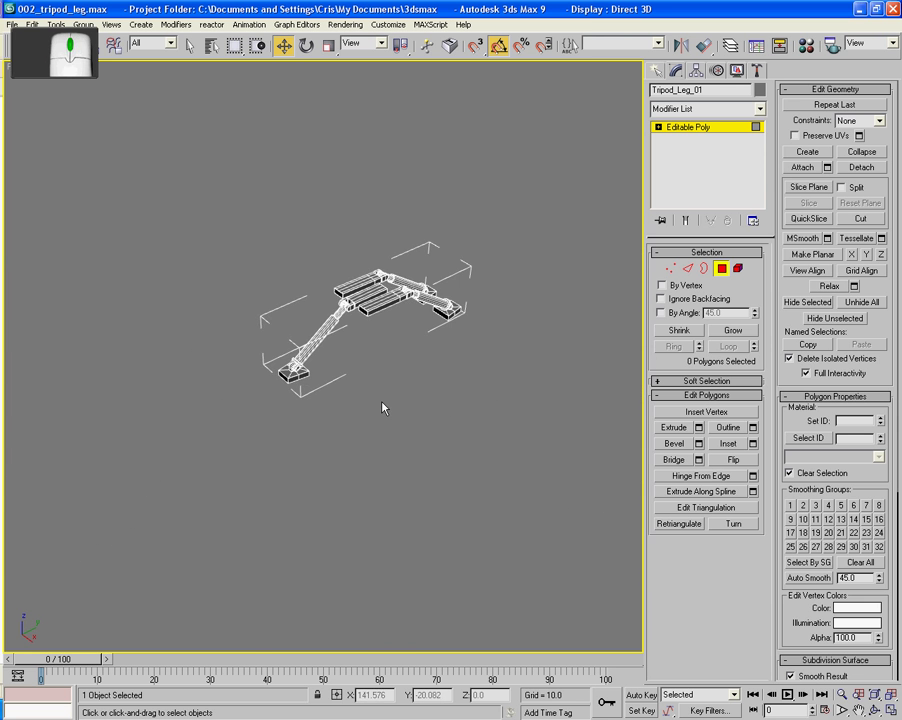
{"action": "scroll", "coordinate": [390, 450], "scroll_direction": "up", "scroll_amount": 10}
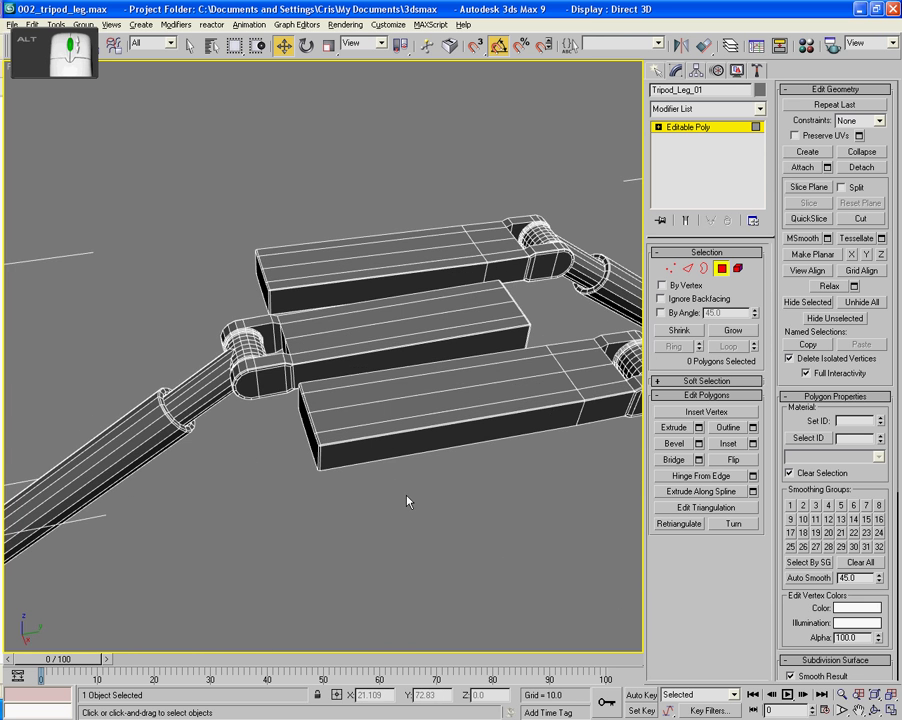
{"action": "middle_click_drag", "start_coordinate": [407, 501], "coordinate": [391, 458], "text": "alt"}
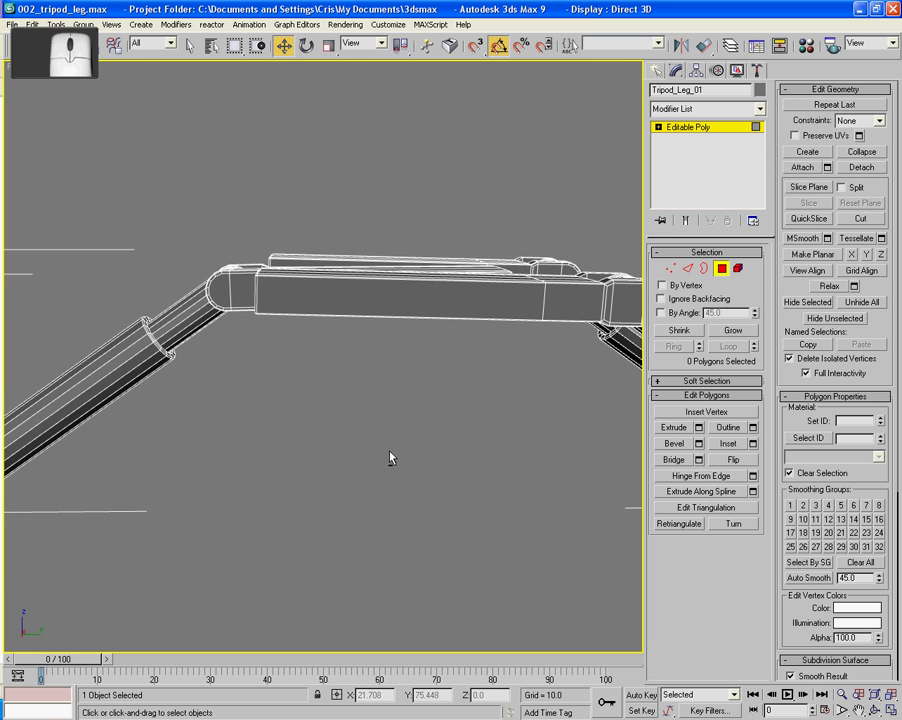
In the left view, move the end vertices of both paired blocks down about 1.71 to line up with the single leg's block.
{"action": "key", "text": "l"}
{"action": "middle_click_drag", "start_coordinate": [326, 413], "coordinate": [323, 474]}
{"action": "scroll", "coordinate": [460, 460], "scroll_direction": "up", "scroll_amount": 5}
{"action": "key", "text": "F3"}
{"action": "scroll", "coordinate": [475, 477], "scroll_direction": "up", "scroll_amount": 5}
{"action": "scroll", "coordinate": [324, 480], "scroll_direction": "up", "scroll_amount": 4}
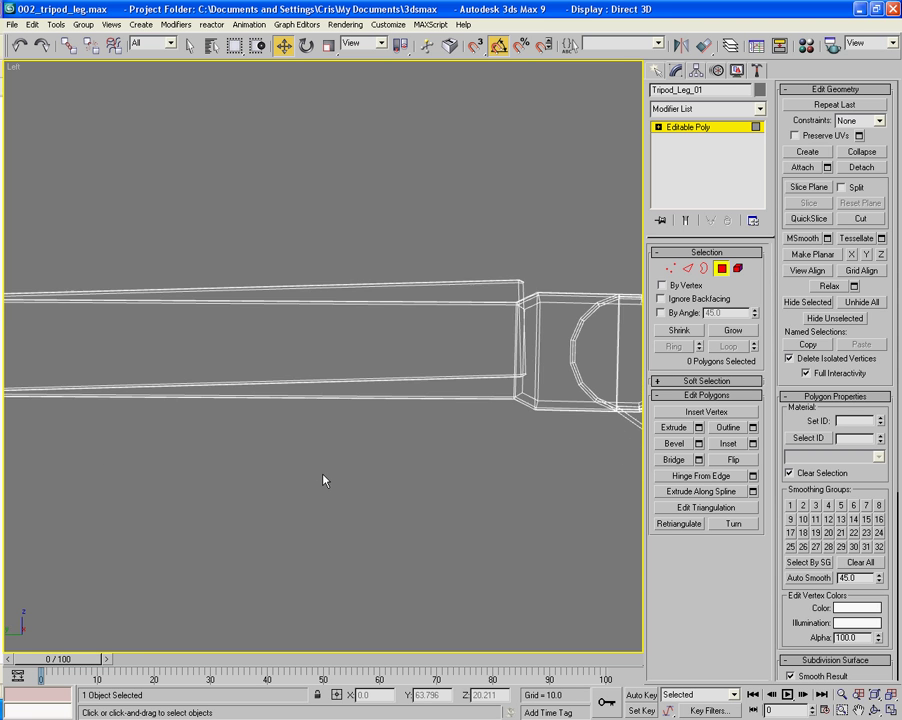
{"action": "middle_click_drag", "start_coordinate": [429, 473], "coordinate": [326, 484]}
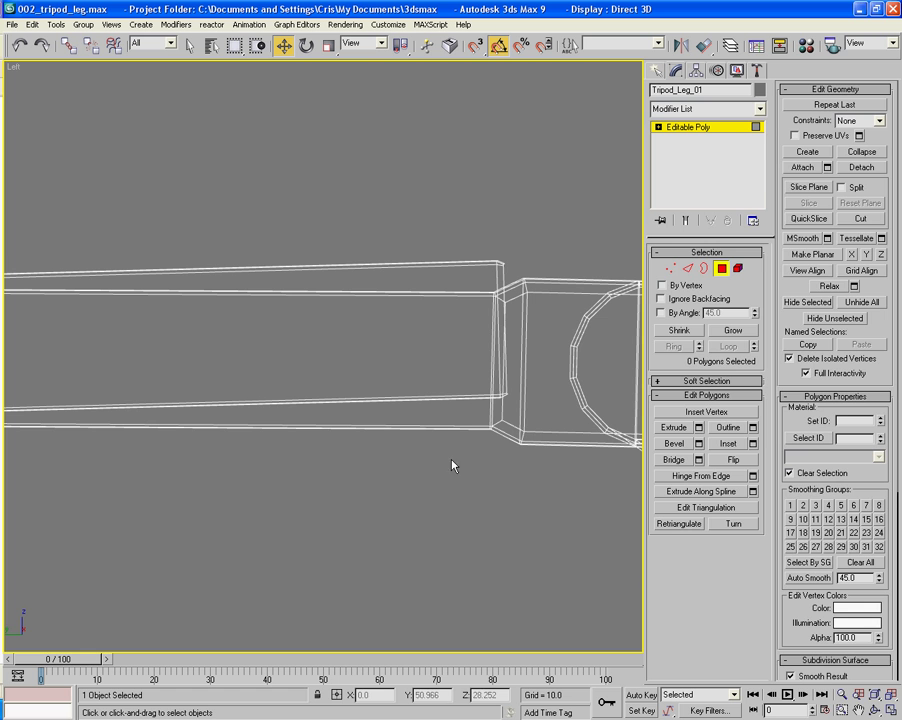
{"action": "left_click", "coordinate": [672, 268]}
{"action": "scroll", "coordinate": [485, 338], "scroll_direction": "down", "scroll_amount": 4}
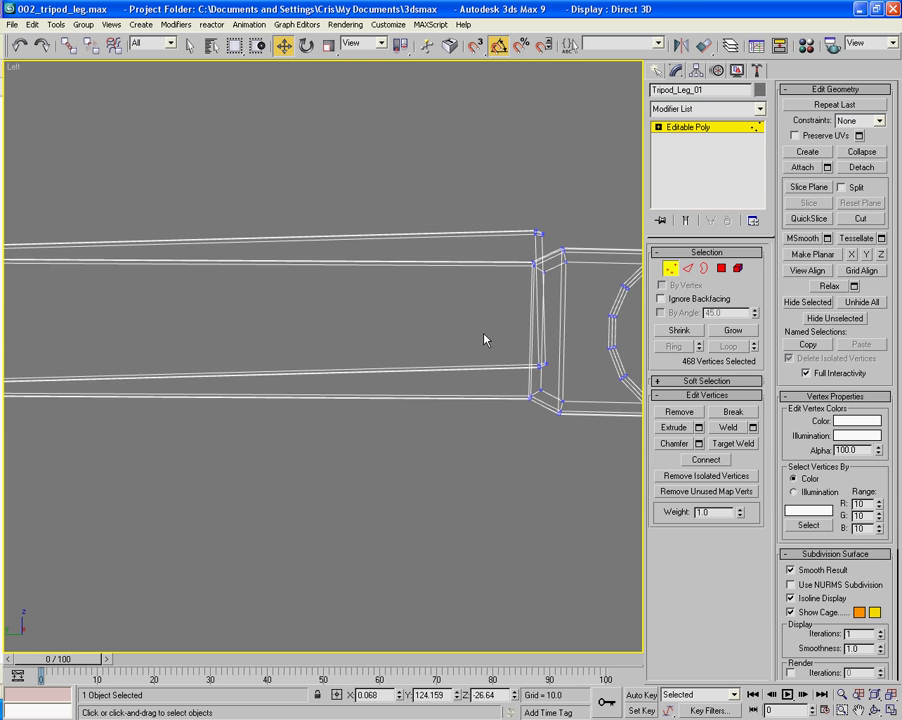
{"action": "middle_click_drag", "start_coordinate": [232, 408], "coordinate": [189, 395]}
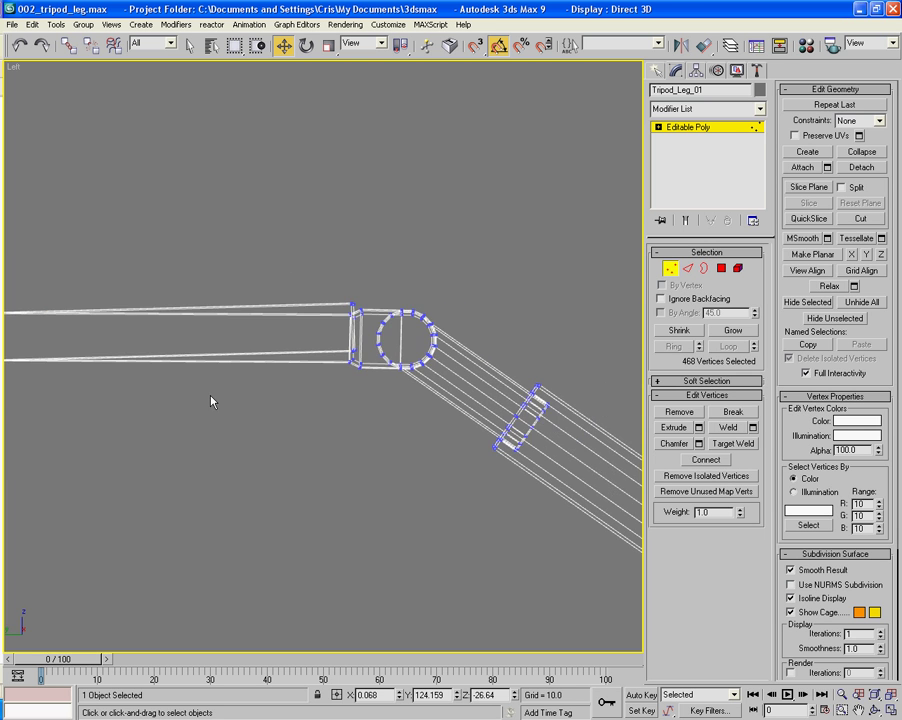
{"action": "scroll", "coordinate": [210, 395], "scroll_direction": "up", "scroll_amount": 4}
{"action": "middle_click_drag", "start_coordinate": [330, 330], "coordinate": [272, 396]}
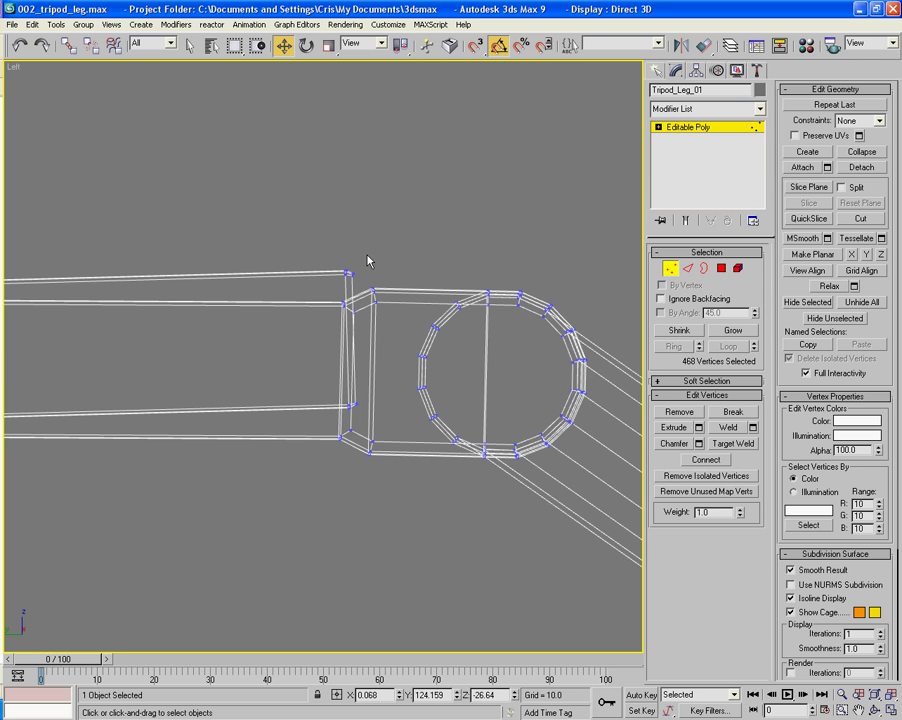
{"action": "left_click_drag", "start_coordinate": [365, 393], "coordinate": [336, 422], "text": "ctrl"}
{"action": "left_click_drag", "start_coordinate": [352, 290], "coordinate": [354, 320]}
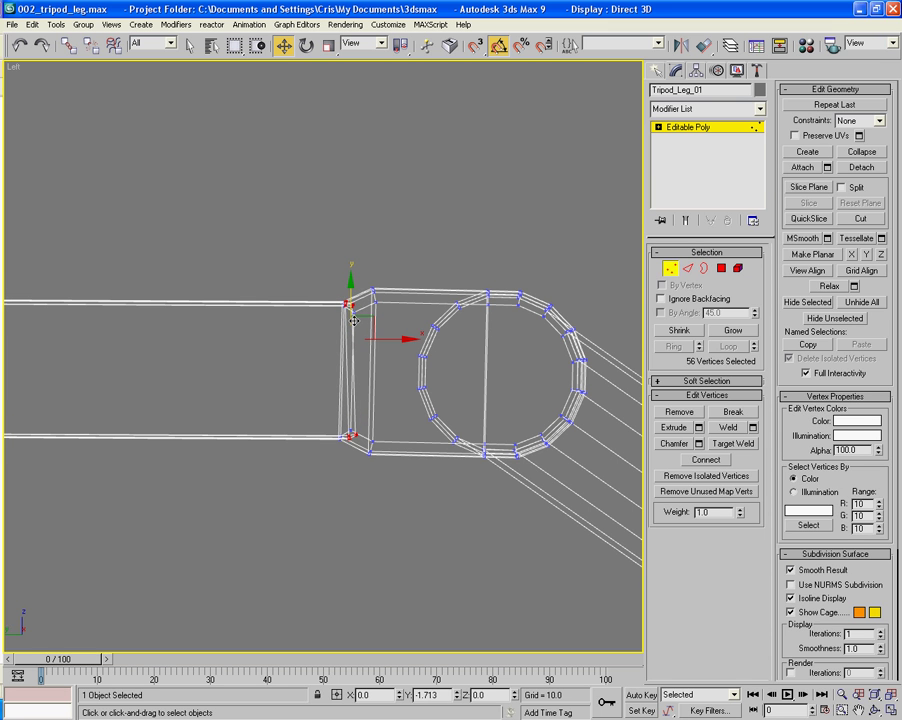
Rotate the selected block-end vertices by about -3.05 degrees around Z without angle snapping, and leave vertex editing.
{"action": "left_click", "coordinate": [305, 46]}
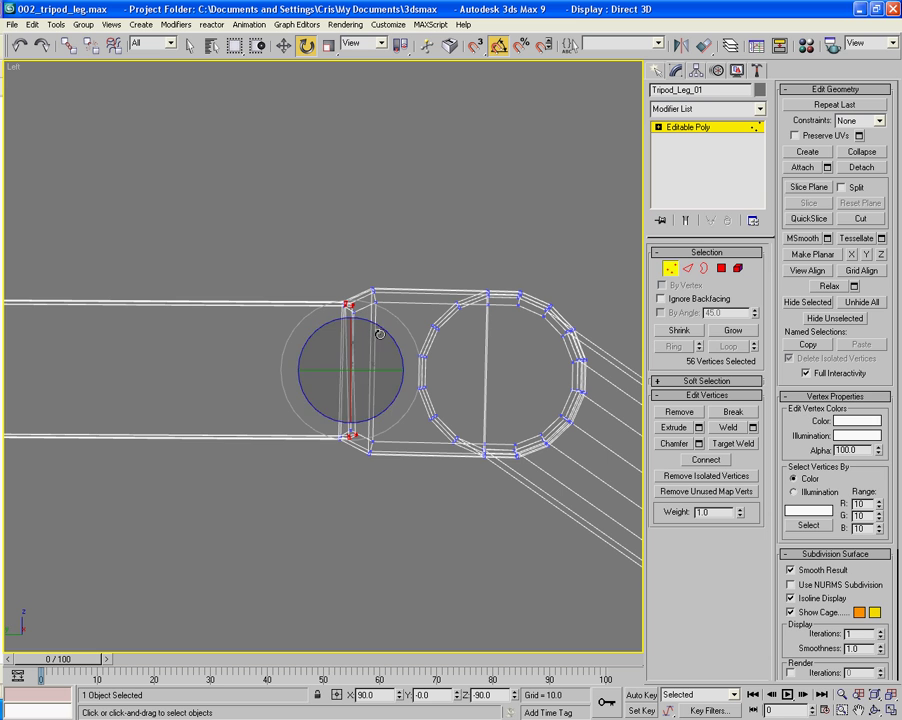
{"action": "left_click_drag", "start_coordinate": [384, 333], "coordinate": [393, 335]}
{"action": "key", "text": "a"}
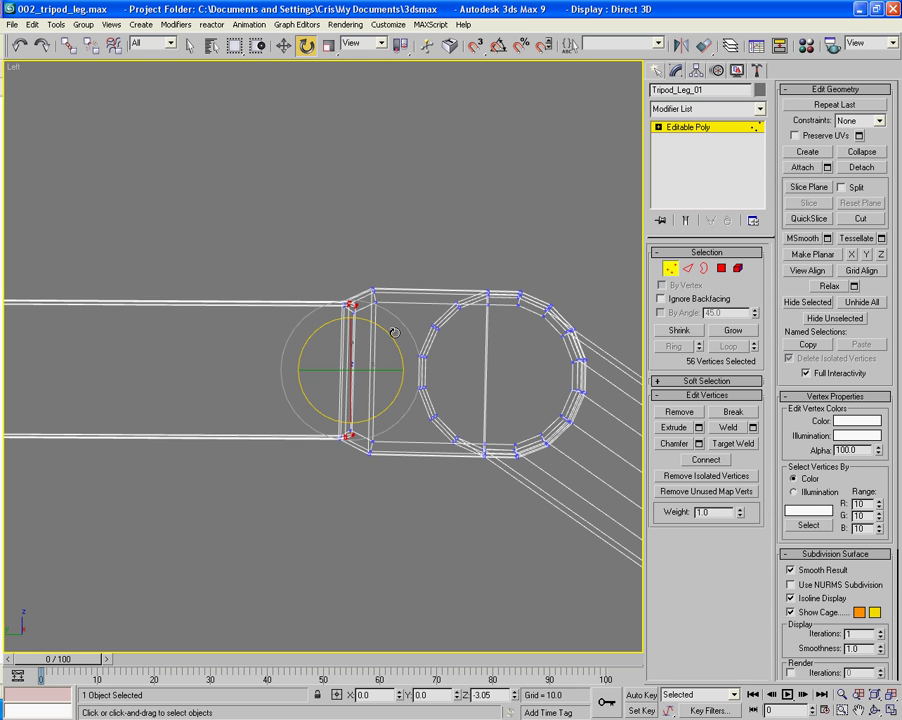
{"action": "left_click", "coordinate": [670, 269]}
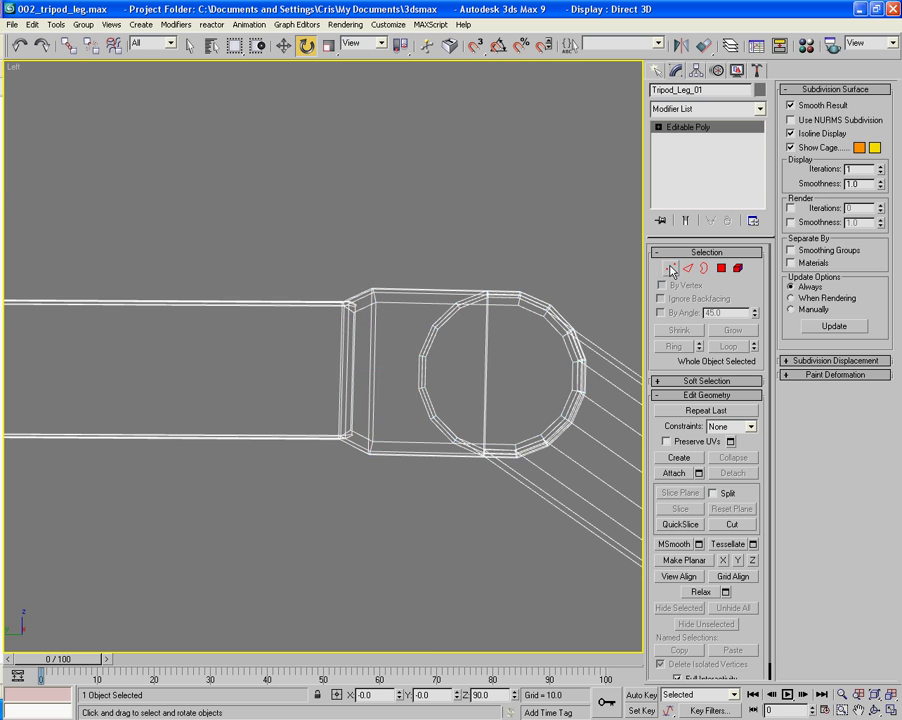
Select the four side polygons facing each other between the three blocks and inset them by about 1.47.
{"action": "key", "text": "p"}
{"action": "key", "text": "z"}
{"action": "mouse_move", "coordinate": [504, 388]}
{"action": "middle_mouse_down", "text": "alt"}
{"action": "mouse_move", "coordinate": [484, 448]}
{"action": "mouse_move", "coordinate": [490, 456]}
{"action": "middle_mouse_up", "text": "alt"}
{"action": "key", "text": "F3"}
{"action": "middle_click_drag", "start_coordinate": [344, 461], "coordinate": [410, 453], "text": "alt"}
{"action": "scroll", "coordinate": [463, 521], "scroll_direction": "up", "scroll_amount": 3}
{"action": "left_click", "coordinate": [719, 270]}
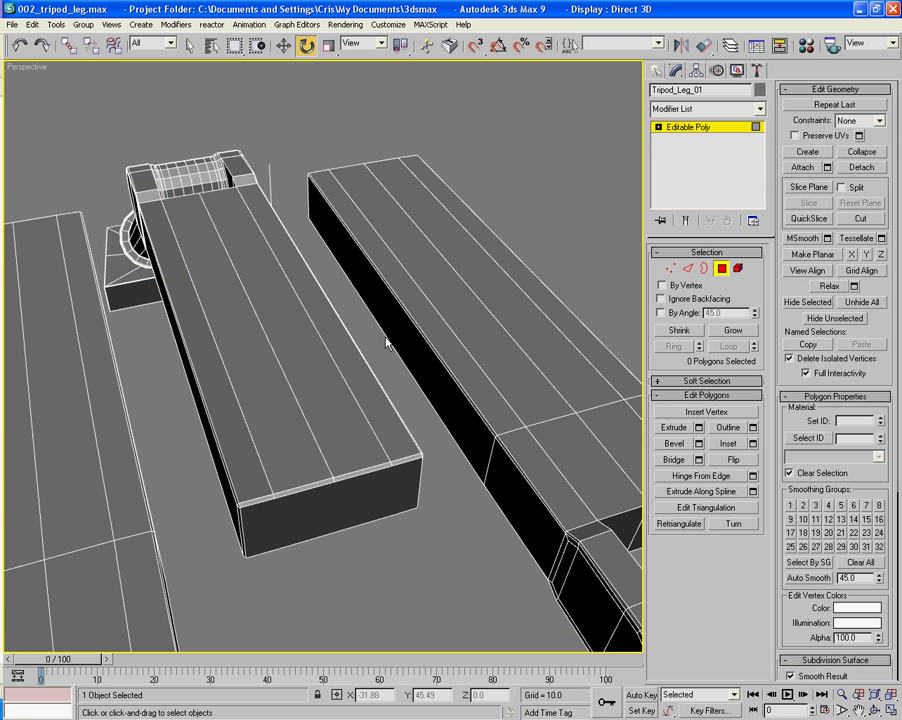
{"action": "left_click", "coordinate": [391, 330]}
{"action": "middle_click_drag", "start_coordinate": [391, 330], "coordinate": [421, 312], "text": "alt"}
{"action": "left_click", "coordinate": [185, 362], "text": "ctrl"}
{"action": "left_click", "coordinate": [104, 349], "text": "ctrl"}
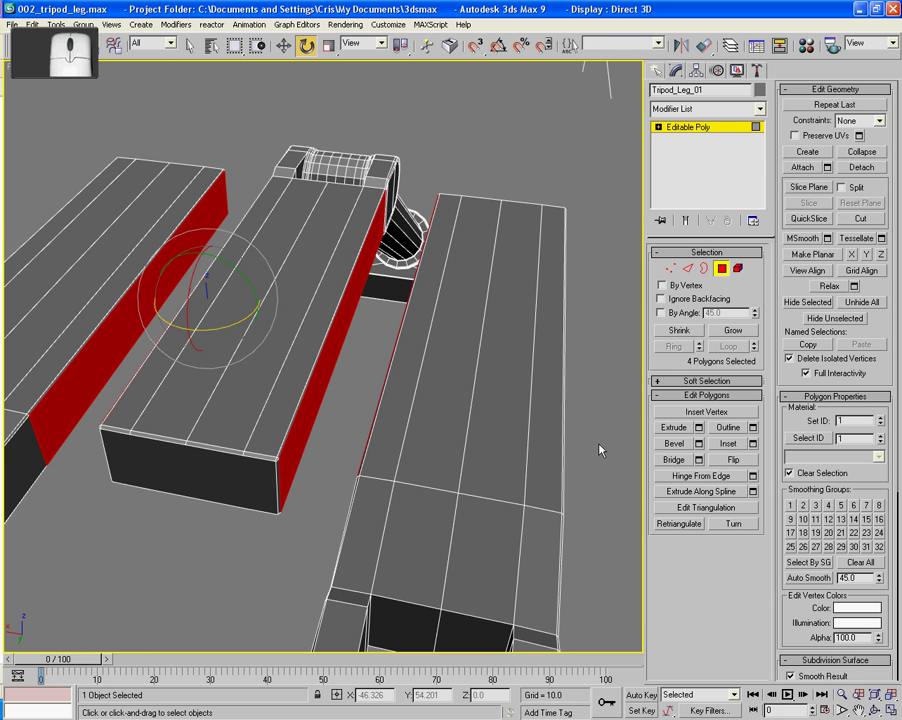
{"action": "left_click", "coordinate": [728, 443]}
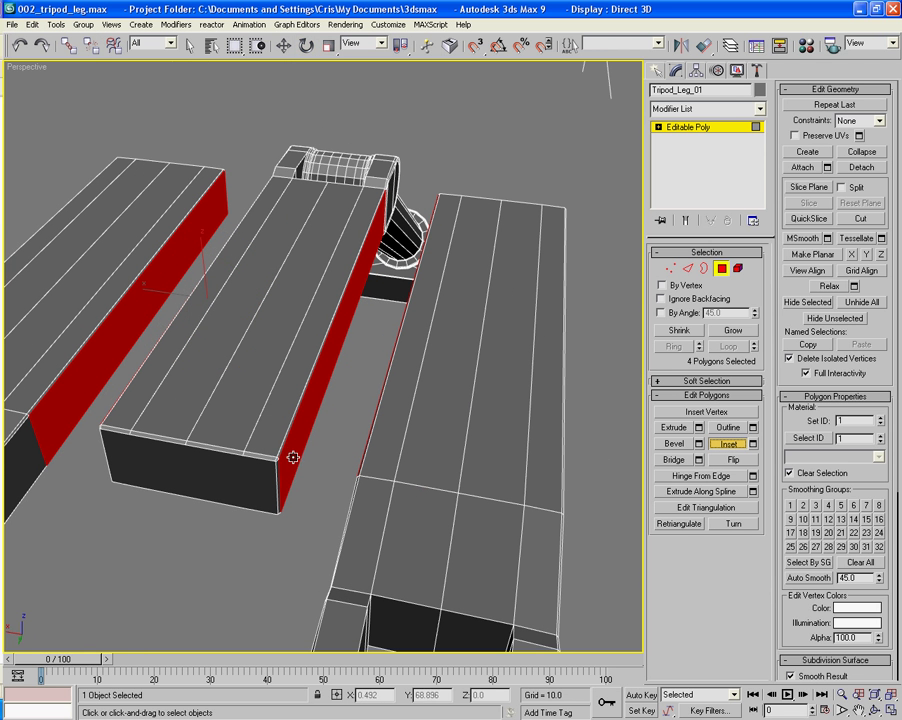
{"action": "left_click_drag", "start_coordinate": [291, 451], "coordinate": [292, 447]}
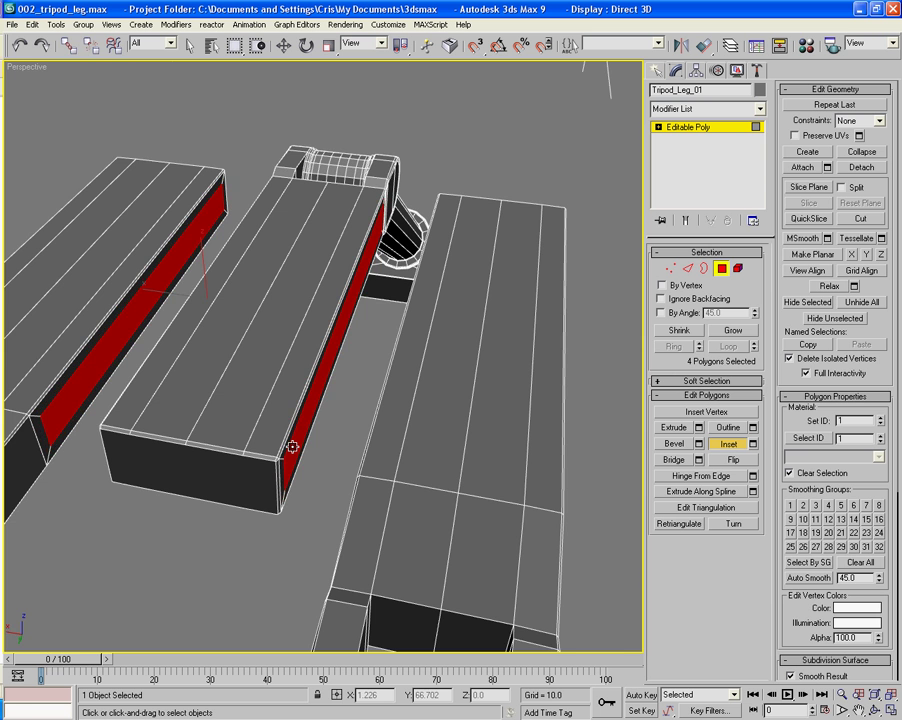
Bevel the four inset side polygons as a group with height 0.135 and outline amount -0.182.
{"action": "middle_click_drag", "start_coordinate": [292, 447], "coordinate": [417, 453], "text": "alt"}
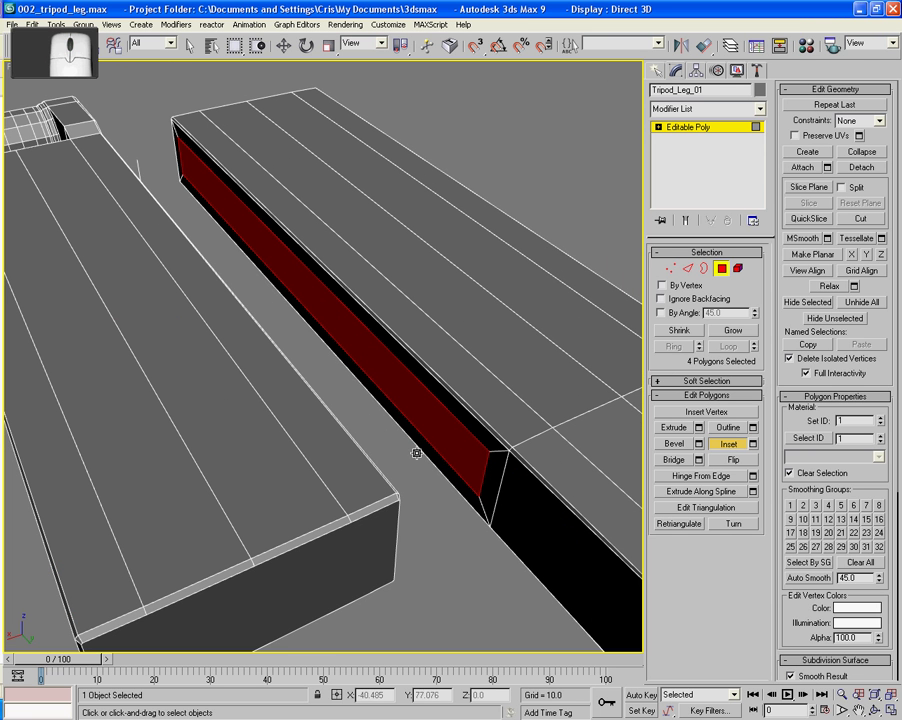
{"action": "left_click", "coordinate": [674, 444]}
{"action": "left_click", "coordinate": [699, 444]}
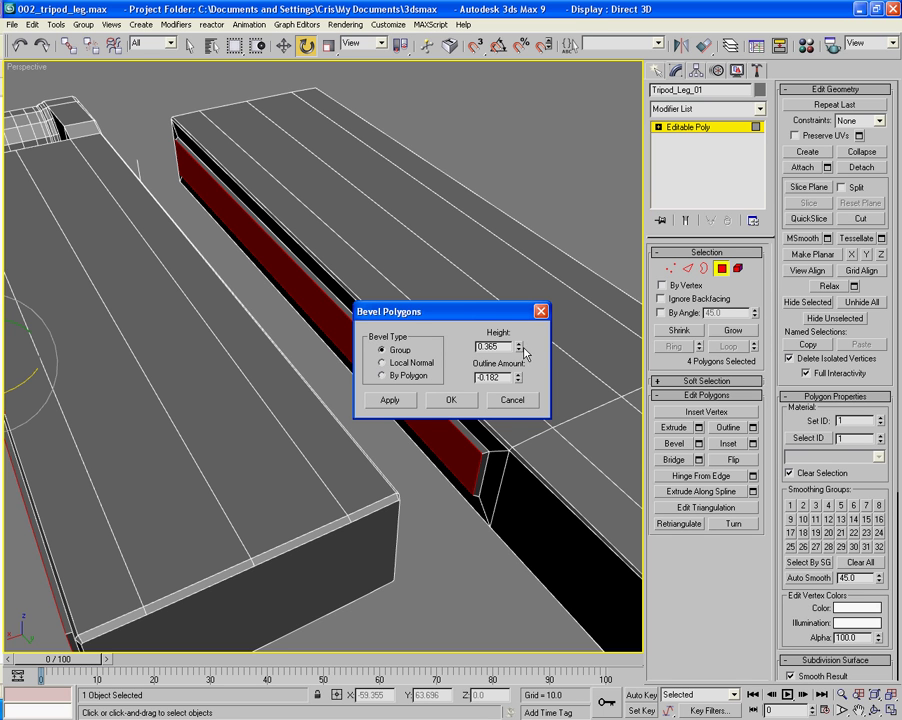
{"action": "left_click_drag", "start_coordinate": [520, 353], "coordinate": [520, 369]}
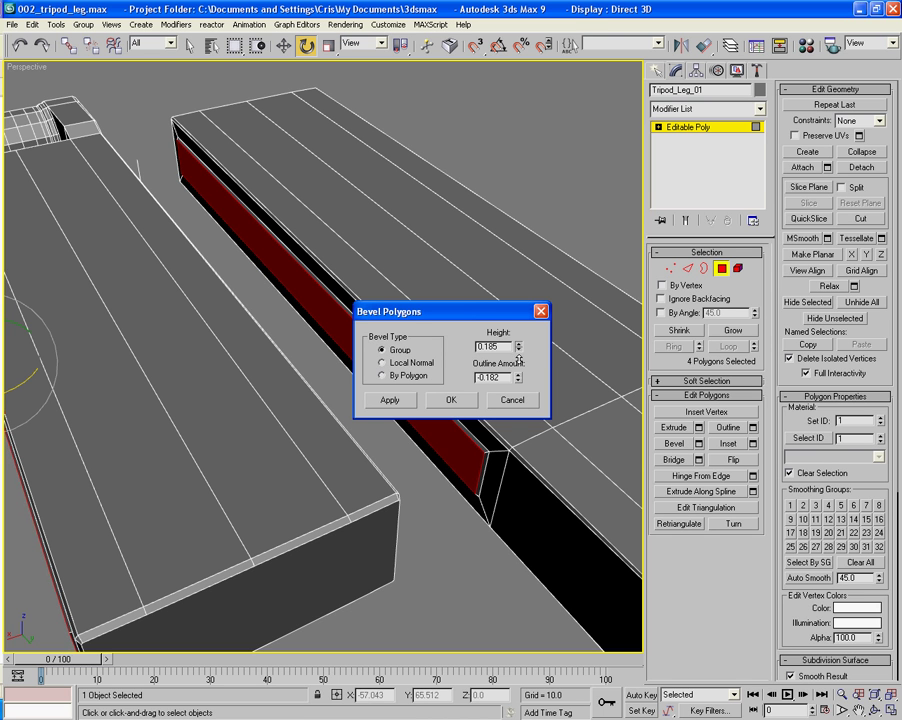
{"action": "left_click", "coordinate": [451, 400]}
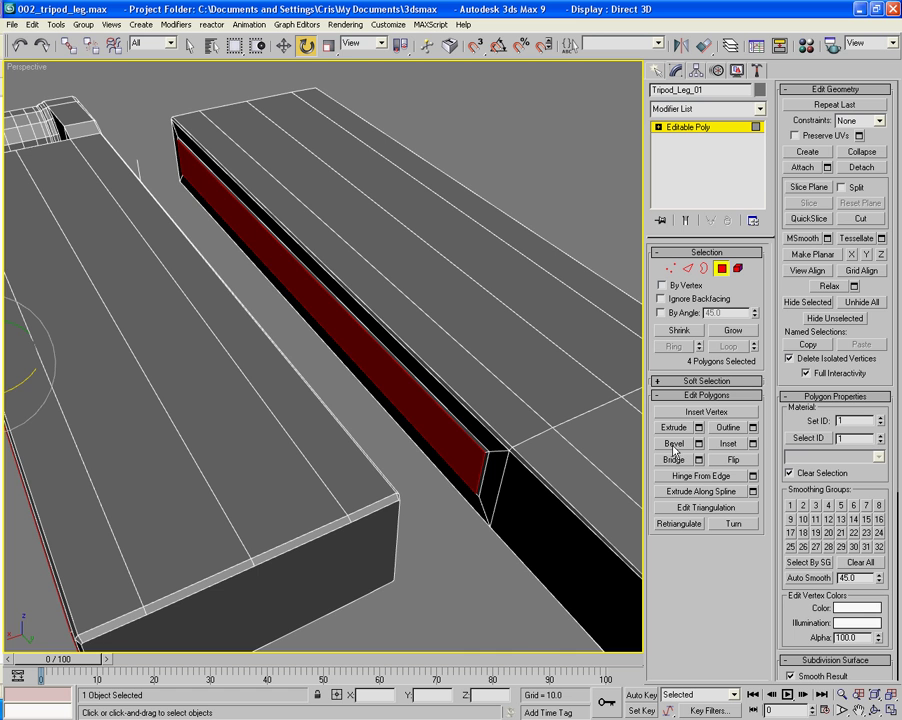
Bridge the four facing bevelled polygons to connect the three blocks, and clear the selection.
{"action": "left_click", "coordinate": [679, 462]}
{"action": "middle_click_drag", "start_coordinate": [503, 373], "coordinate": [354, 361], "text": "alt"}
{"action": "scroll", "coordinate": [338, 362], "scroll_direction": "down", "scroll_amount": 4}
{"action": "left_click", "coordinate": [221, 510]}
{"action": "middle_click_drag", "start_coordinate": [221, 510], "coordinate": [706, 329], "text": "alt"}
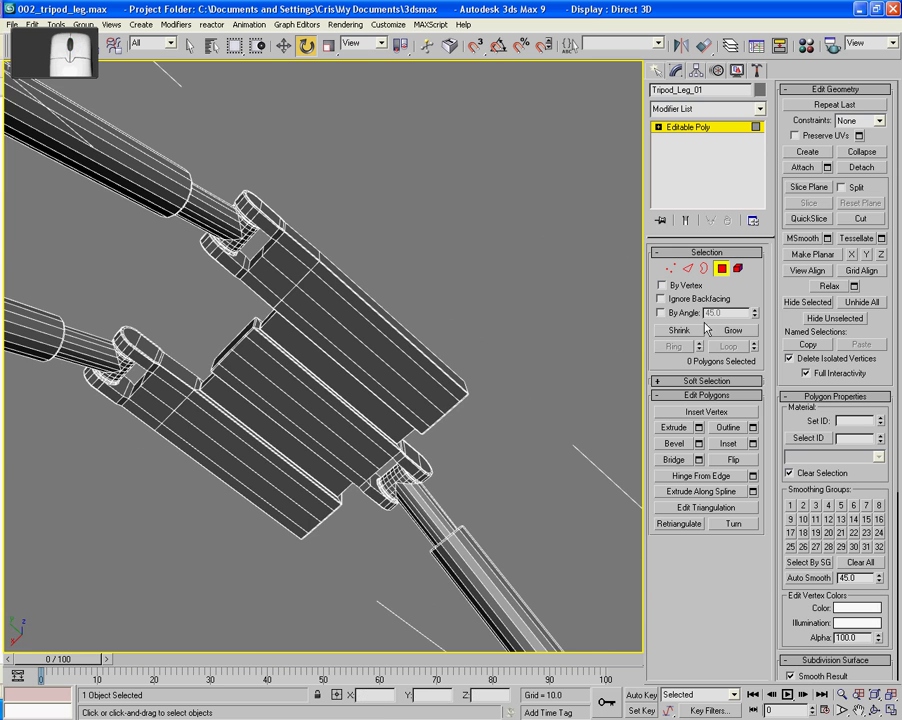
Examine the connected leg blocks in shaded view with and without edges from several angles.
{"action": "left_click", "coordinate": [720, 268]}
{"action": "key", "text": "F4"}
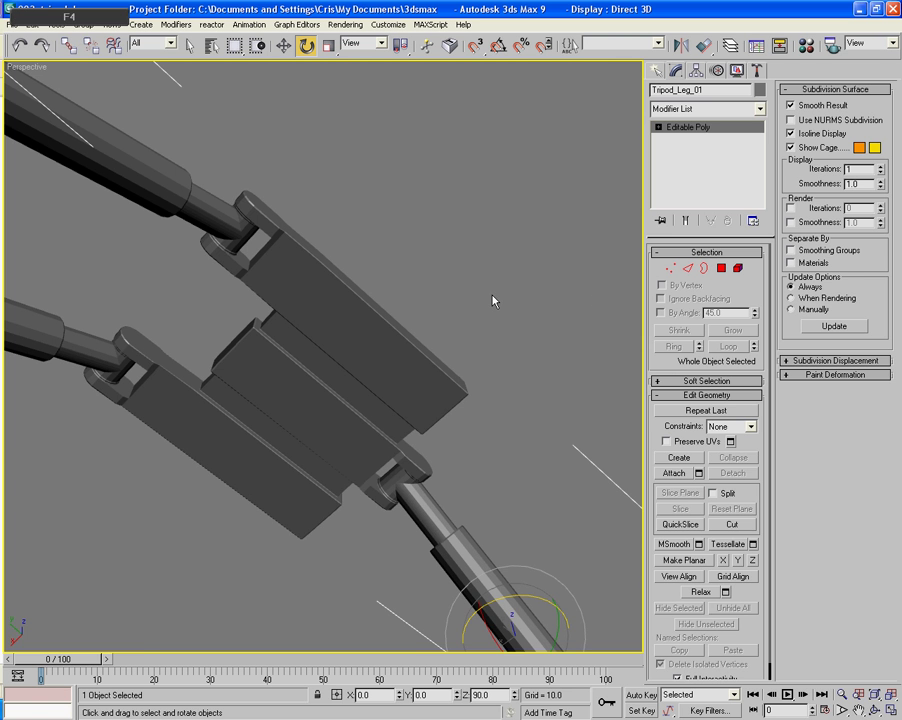
{"action": "scroll", "coordinate": [517, 286], "scroll_direction": "down", "scroll_amount": 5}
{"action": "middle_click_drag", "start_coordinate": [517, 286], "coordinate": [455, 424], "text": "alt"}
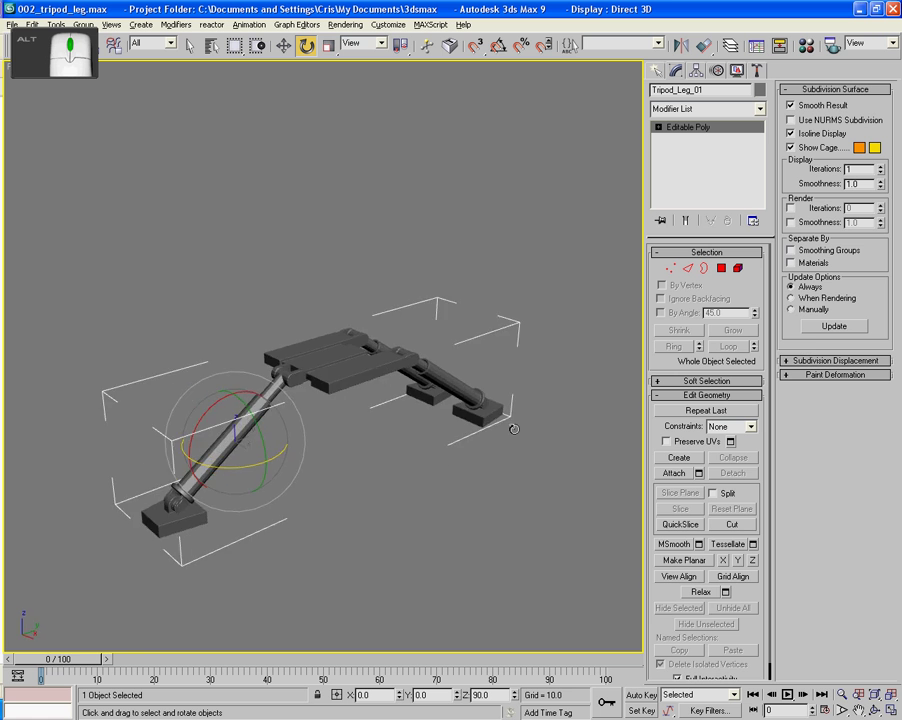
{"action": "scroll", "coordinate": [527, 434], "scroll_direction": "up", "scroll_amount": 5}
{"action": "middle_click_drag", "start_coordinate": [527, 434], "coordinate": [372, 434], "text": "alt"}
{"action": "key", "text": "F4"}
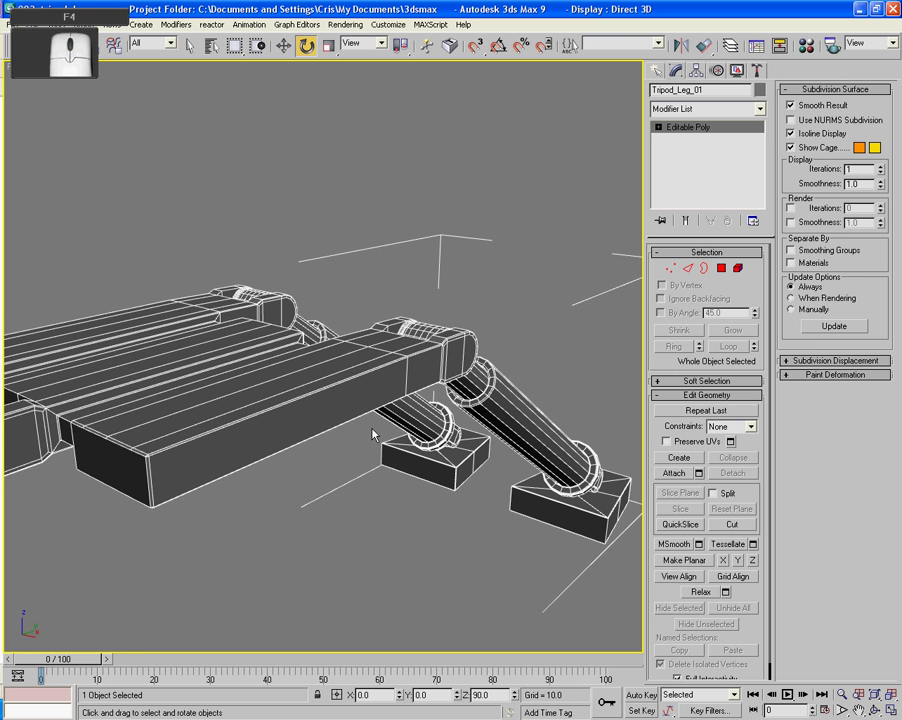
{"action": "middle_click_drag", "start_coordinate": [290, 432], "coordinate": [316, 427], "text": "alt"}
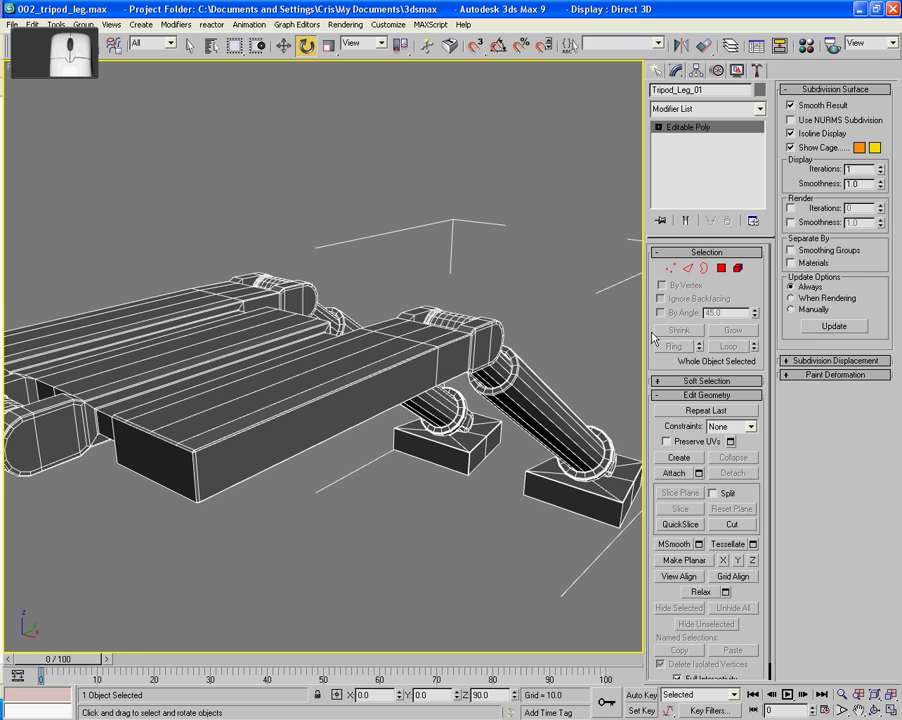
Select the outer side polygons of both paired blocks and inset them as a group by 1.471.
{"action": "left_click", "coordinate": [721, 268]}
{"action": "left_click", "coordinate": [368, 396]}
{"action": "left_click", "coordinate": [451, 364], "text": "ctrl"}
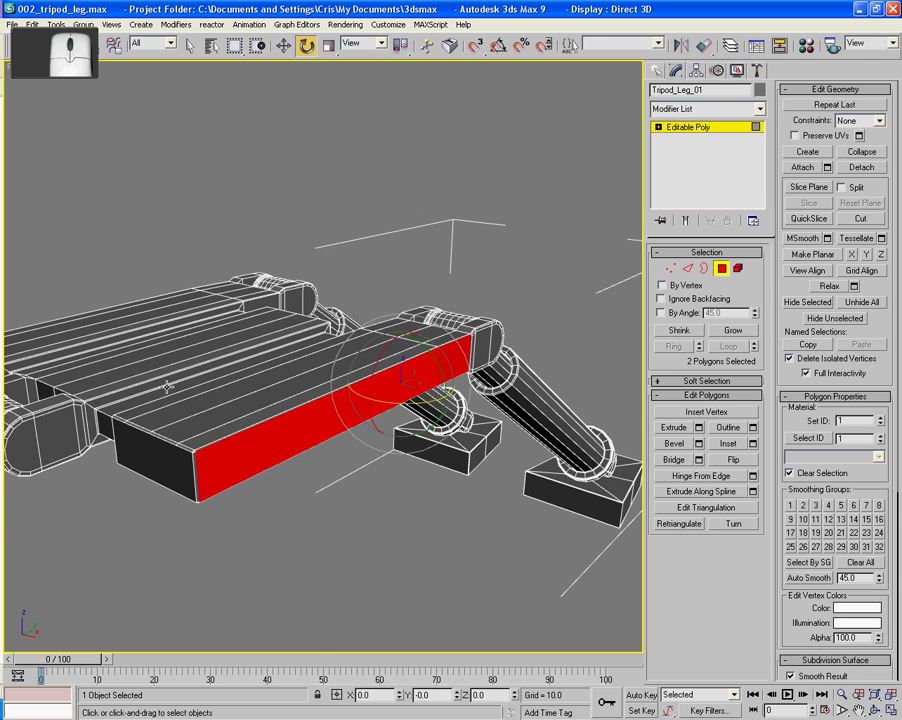
{"action": "middle_click_drag", "start_coordinate": [451, 366], "coordinate": [572, 454], "text": "alt"}
{"action": "left_click", "coordinate": [161, 383], "text": "ctrl"}
{"action": "left_click", "coordinate": [260, 420], "text": "ctrl"}
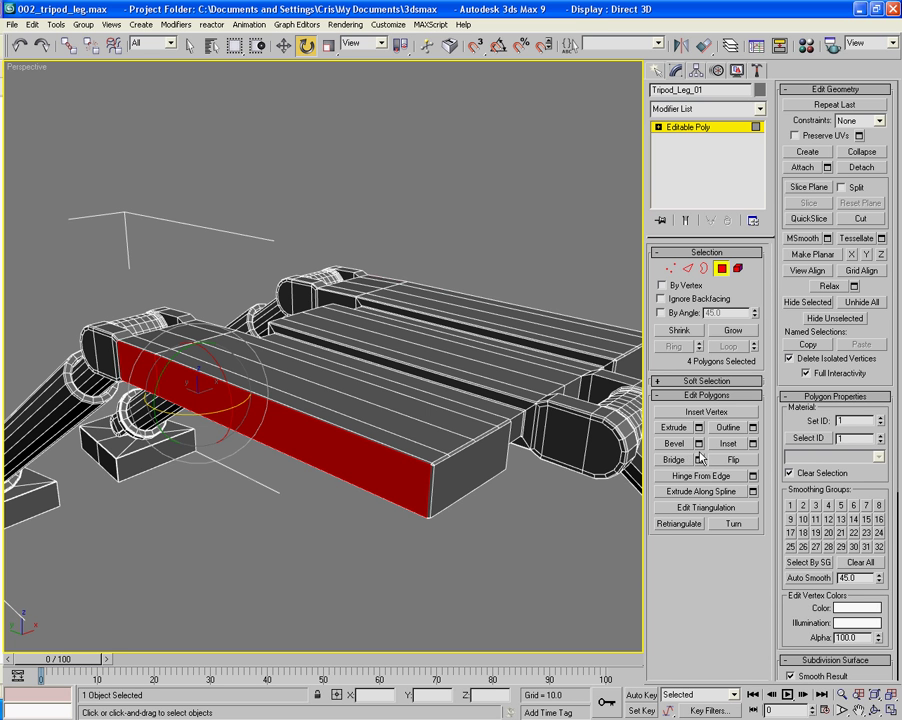
{"action": "left_click", "coordinate": [753, 444]}
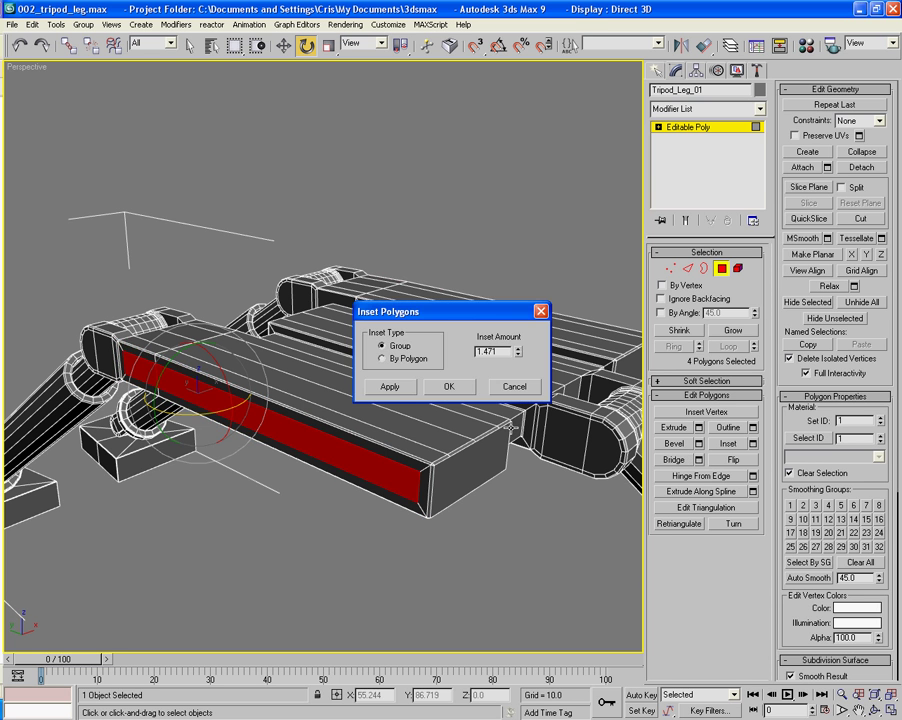
{"action": "left_click", "coordinate": [447, 387]}
Bevel the inset outer side polygons as a group with height 0.135 and outline amount -0.182, and leave polygon editing.
{"action": "left_click", "coordinate": [699, 444]}
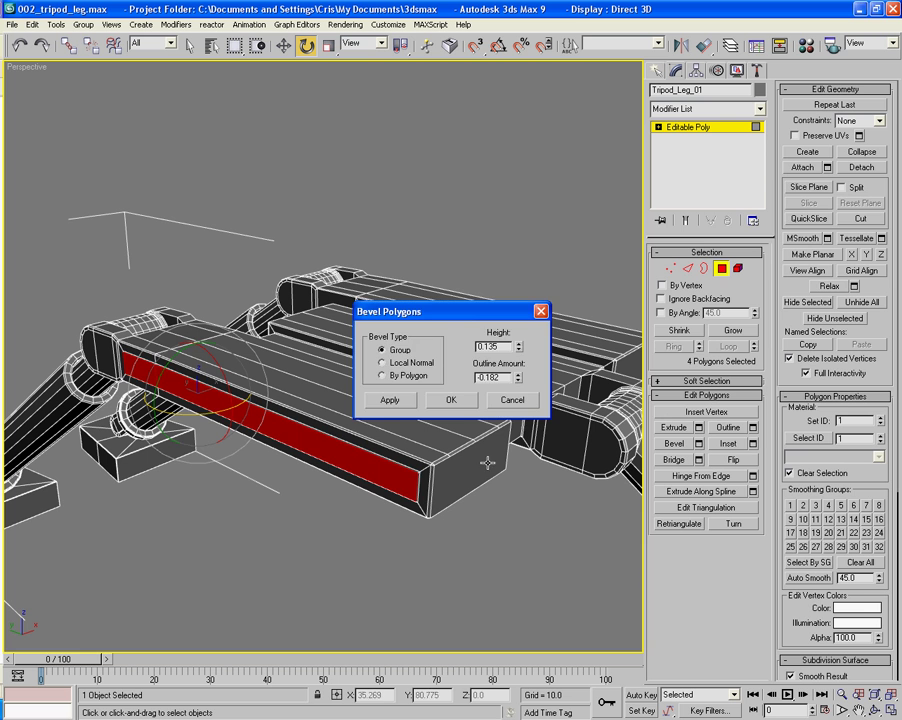
{"action": "left_click", "coordinate": [447, 401]}
{"action": "left_click", "coordinate": [560, 533]}
{"action": "left_click", "coordinate": [722, 268]}
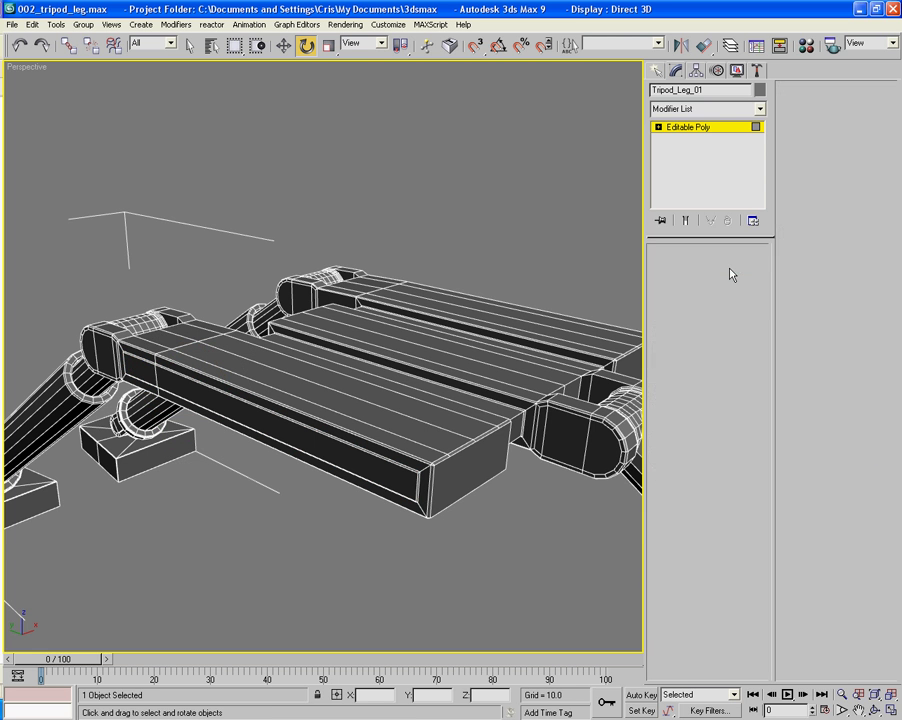
Hide the edge display and select the free end polygons of all three blocks.
{"action": "key", "text": "F4"}
{"action": "mouse_move", "coordinate": [380, 476]}
{"action": "middle_mouse_down", "text": "alt"}
{"action": "mouse_move", "coordinate": [432, 472]}
{"action": "mouse_move", "coordinate": [400, 490]}
{"action": "mouse_move", "coordinate": [343, 486]}
{"action": "mouse_move", "coordinate": [250, 527]}
{"action": "mouse_move", "coordinate": [143, 471]}
{"action": "mouse_move", "coordinate": [380, 486]}
{"action": "middle_mouse_up", "text": "alt"}
{"action": "scroll", "coordinate": [380, 486], "scroll_direction": "up", "scroll_amount": 3}
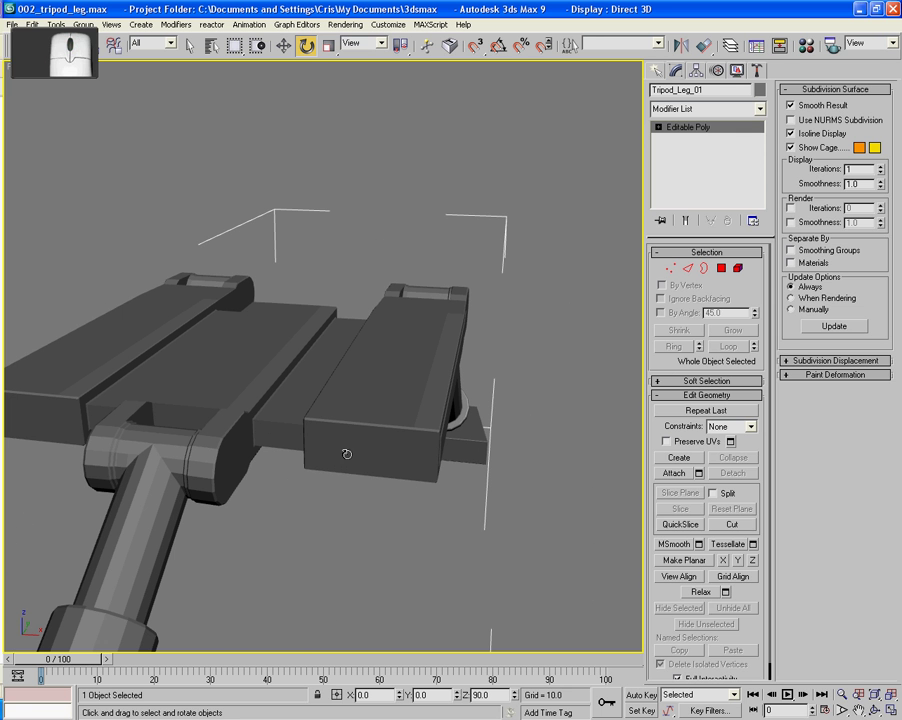
{"action": "left_click", "coordinate": [722, 268]}
{"action": "left_click", "coordinate": [370, 445]}
{"action": "left_click", "coordinate": [66, 416], "text": "ctrl"}
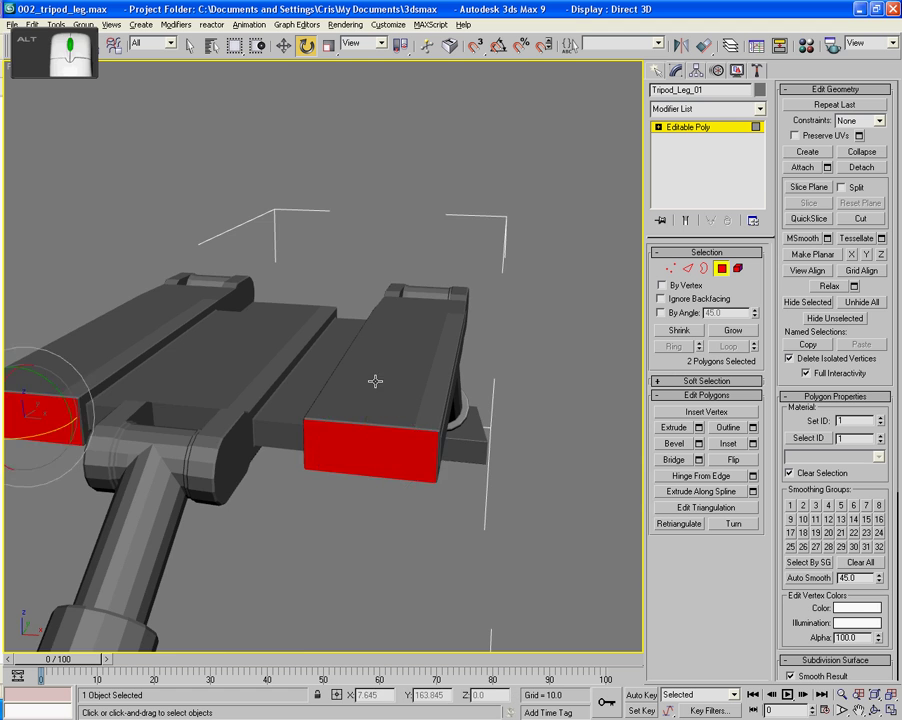
{"action": "middle_click_drag", "start_coordinate": [375, 381], "coordinate": [165, 388], "text": "alt"}
{"action": "left_click", "coordinate": [336, 327], "text": "ctrl"}
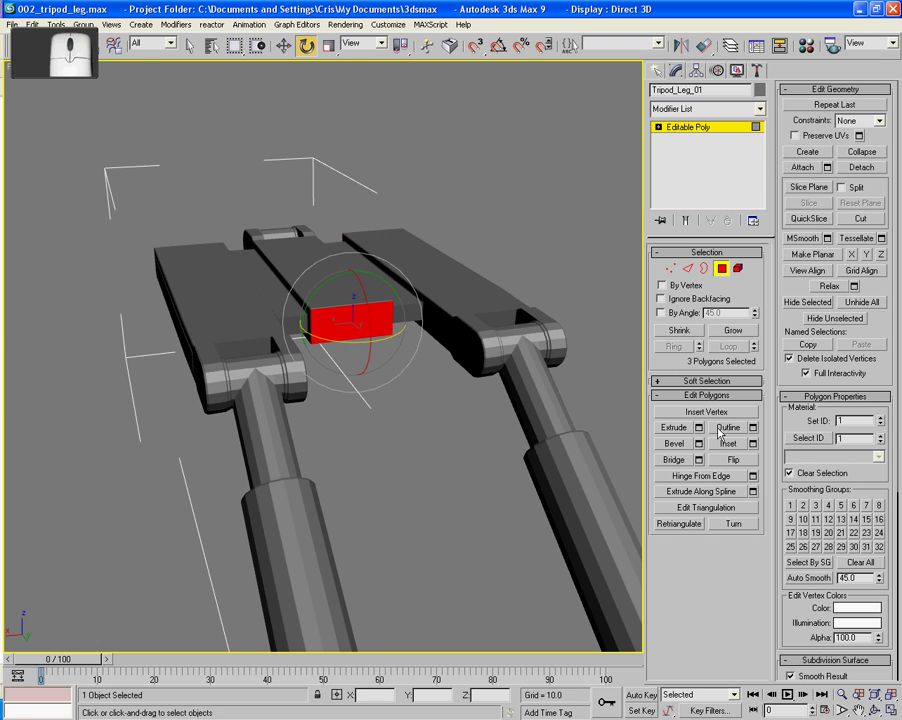
Try a group inset of 1.471 on the three selected end polygons and undo it.
{"action": "left_click", "coordinate": [753, 444]}
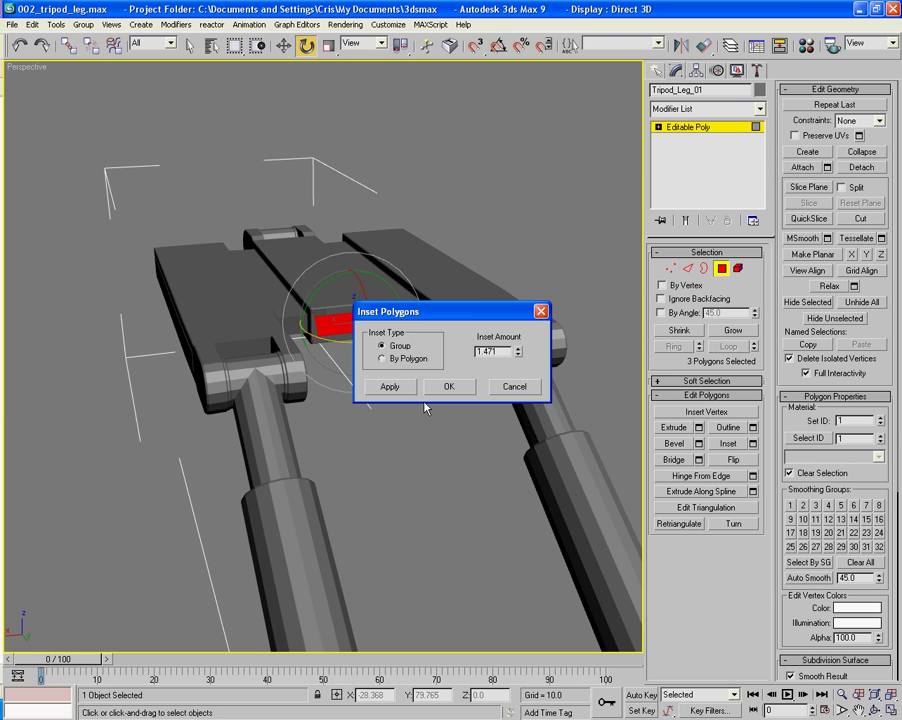
{"action": "left_click", "coordinate": [451, 387]}
{"action": "middle_click_drag", "start_coordinate": [478, 387], "coordinate": [445, 375], "text": "alt"}
{"action": "scroll", "coordinate": [445, 369], "scroll_direction": "up", "scroll_amount": 4}
{"action": "middle_click_drag", "start_coordinate": [625, 470], "coordinate": [532, 463], "text": "alt"}
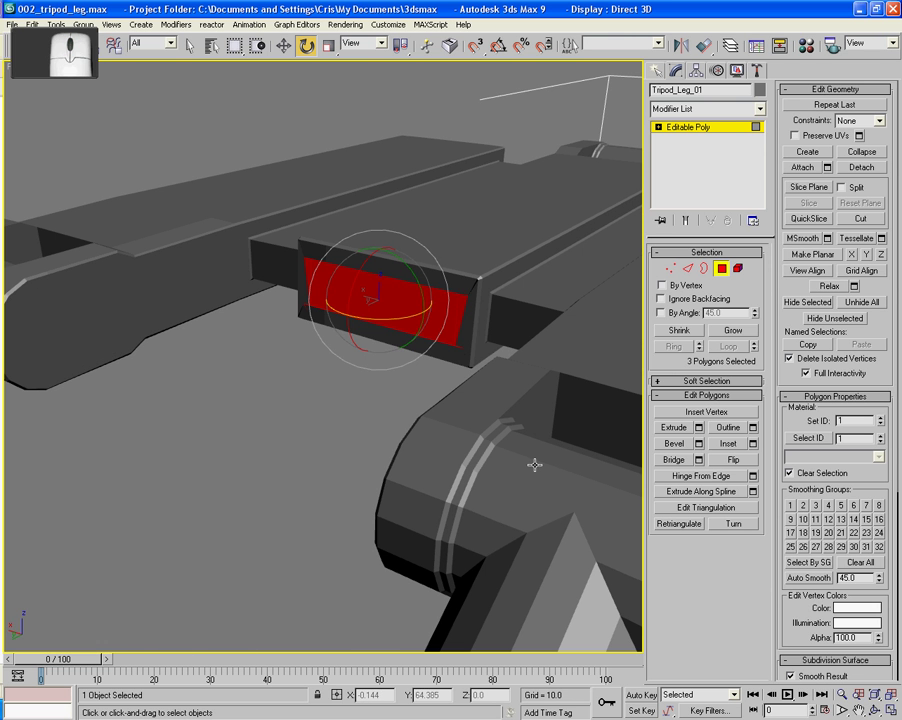
{"action": "key", "text": "ctrl+z"}
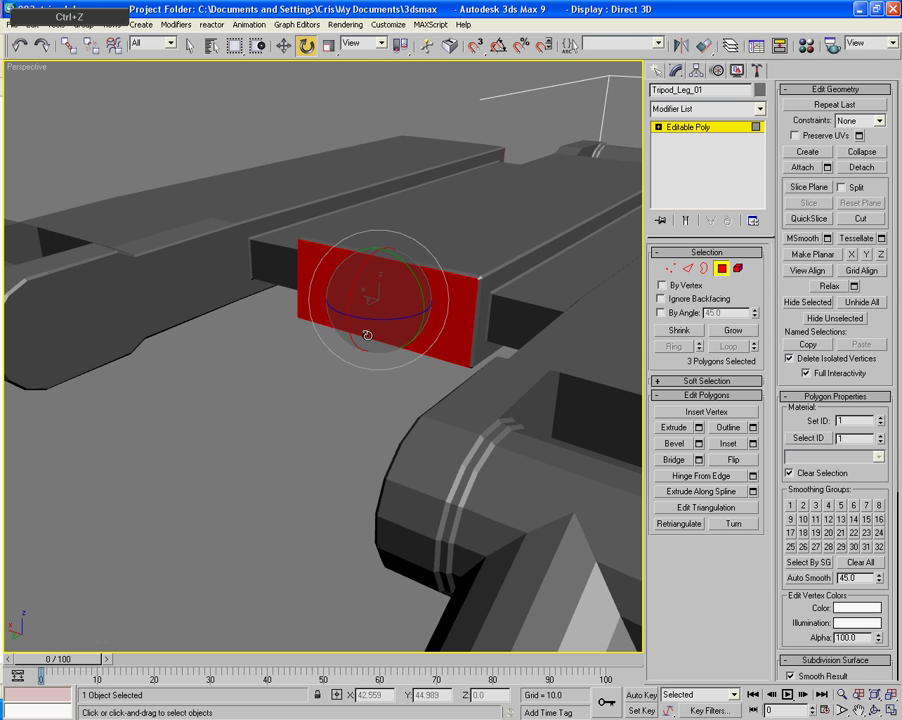
Show the edges, convert the three end polygons' selection to vertices and weld those vertices with a threshold of 0.21.
{"action": "middle_click_drag", "start_coordinate": [366, 336], "coordinate": [614, 336], "text": "alt"}
{"action": "scroll", "coordinate": [614, 336], "scroll_direction": "down", "scroll_amount": 5}
{"action": "middle_click_drag", "start_coordinate": [551, 392], "coordinate": [599, 354]}
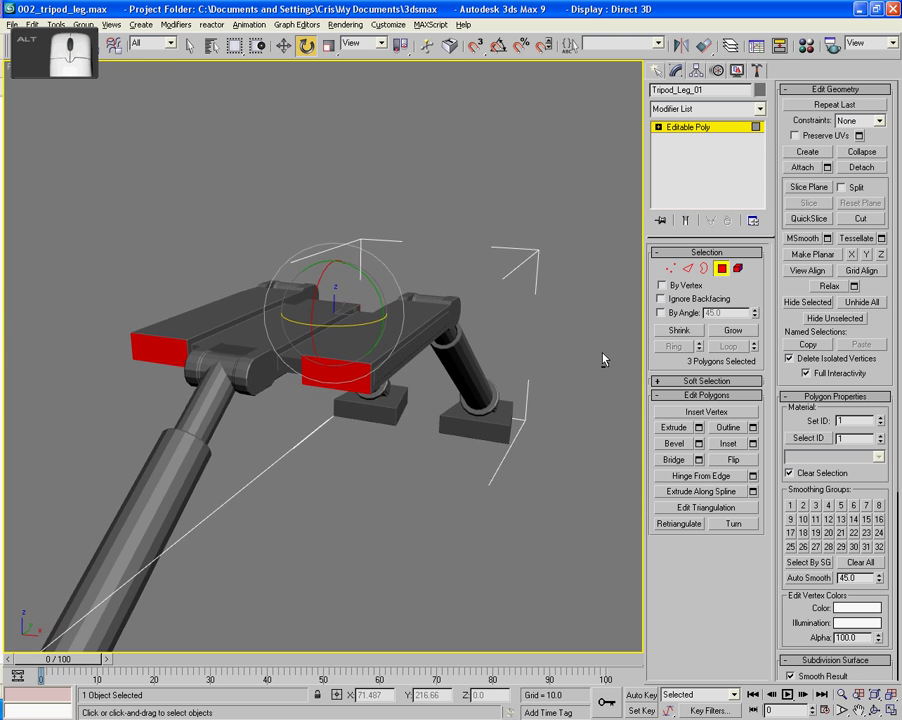
{"action": "scroll", "coordinate": [599, 353], "scroll_direction": "up", "scroll_amount": 3}
{"action": "middle_click_drag", "start_coordinate": [538, 424], "coordinate": [535, 403], "text": "alt"}
{"action": "scroll", "coordinate": [535, 402], "scroll_direction": "up", "scroll_amount": 3}
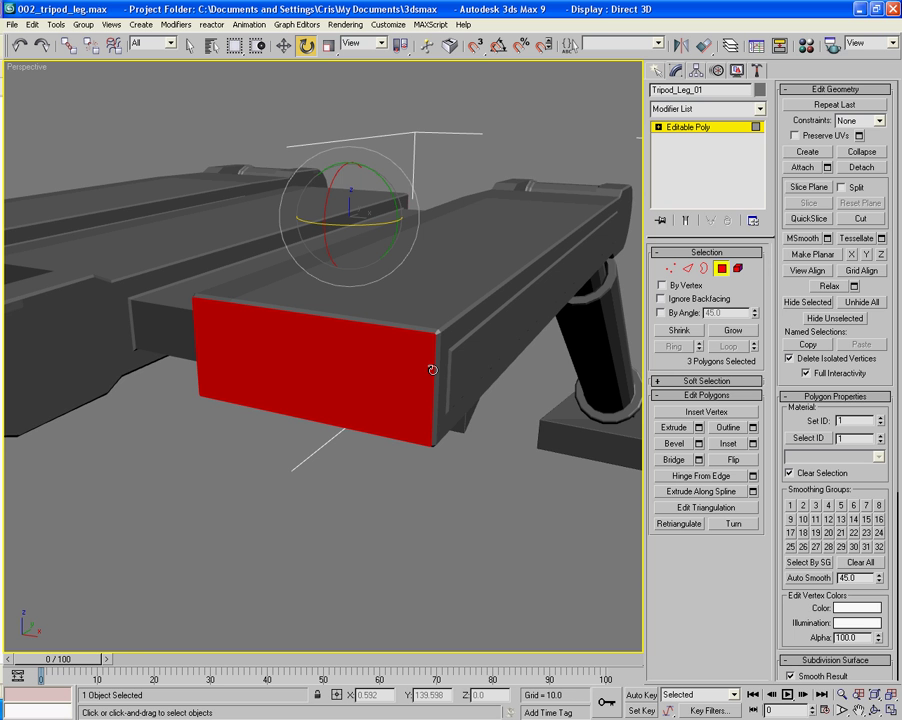
{"action": "key", "text": "F4"}
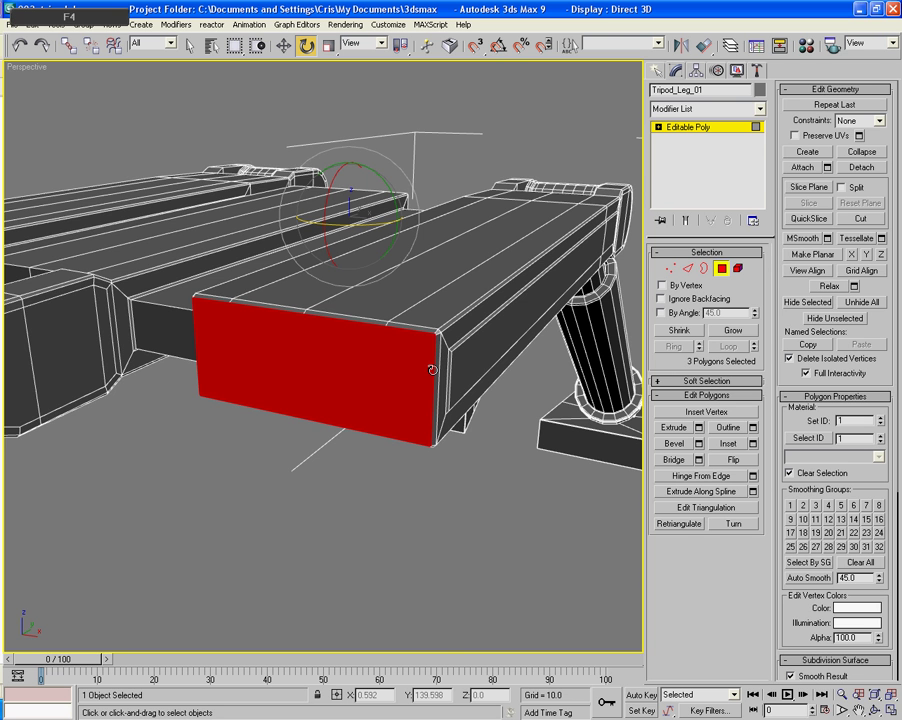
{"action": "scroll", "coordinate": [437, 364], "scroll_direction": "up", "scroll_amount": 3}
{"action": "middle_click_drag", "start_coordinate": [430, 440], "coordinate": [426, 411]}
{"action": "scroll", "coordinate": [384, 417], "scroll_direction": "down", "scroll_amount": 3}
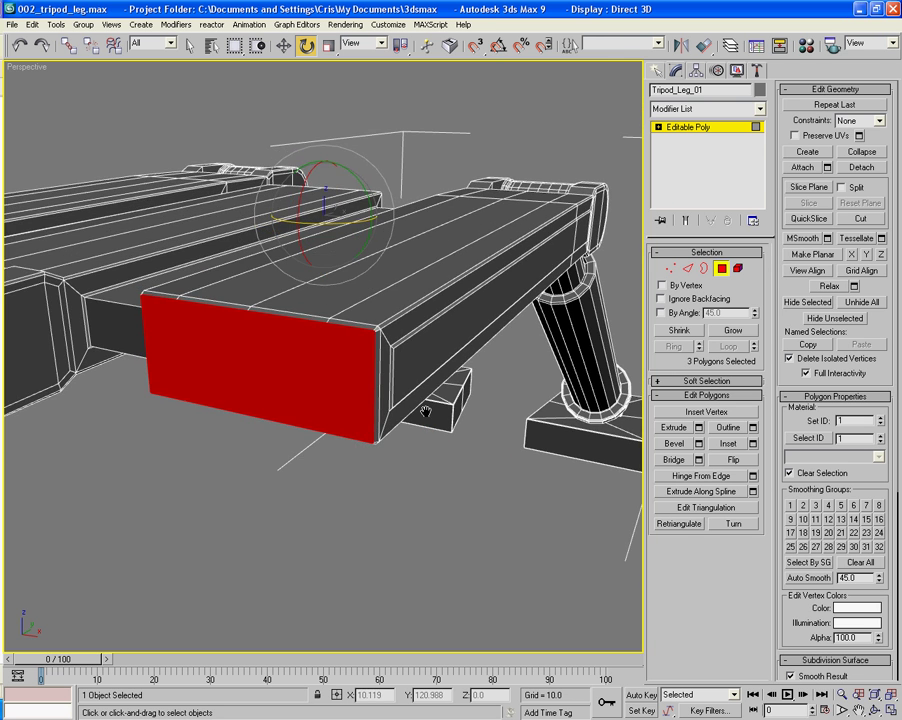
{"action": "left_click", "coordinate": [669, 270], "text": "ctrl"}
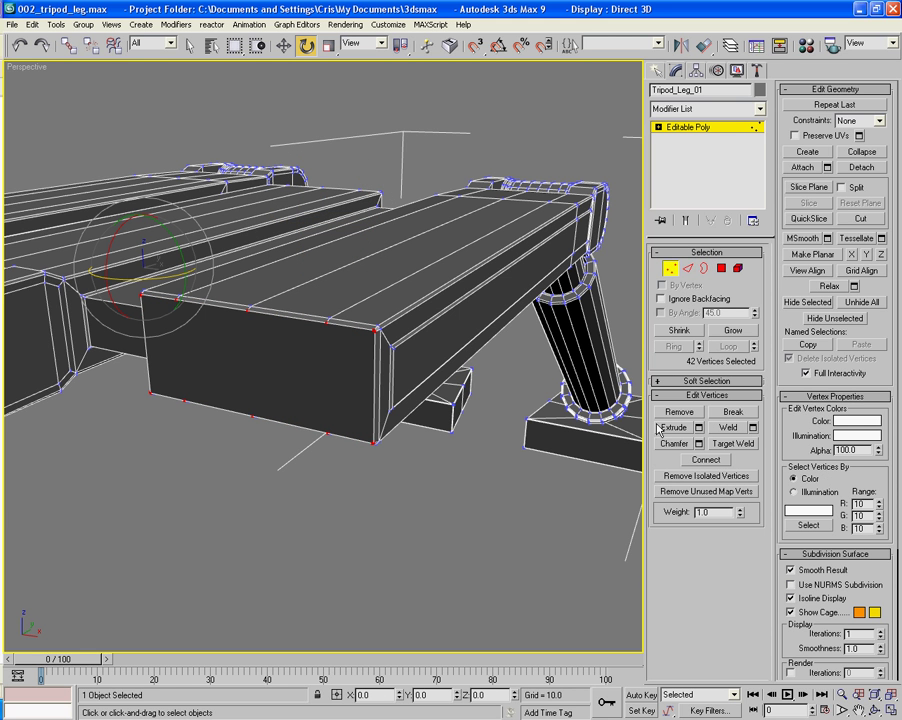
{"action": "left_click", "coordinate": [753, 428]}
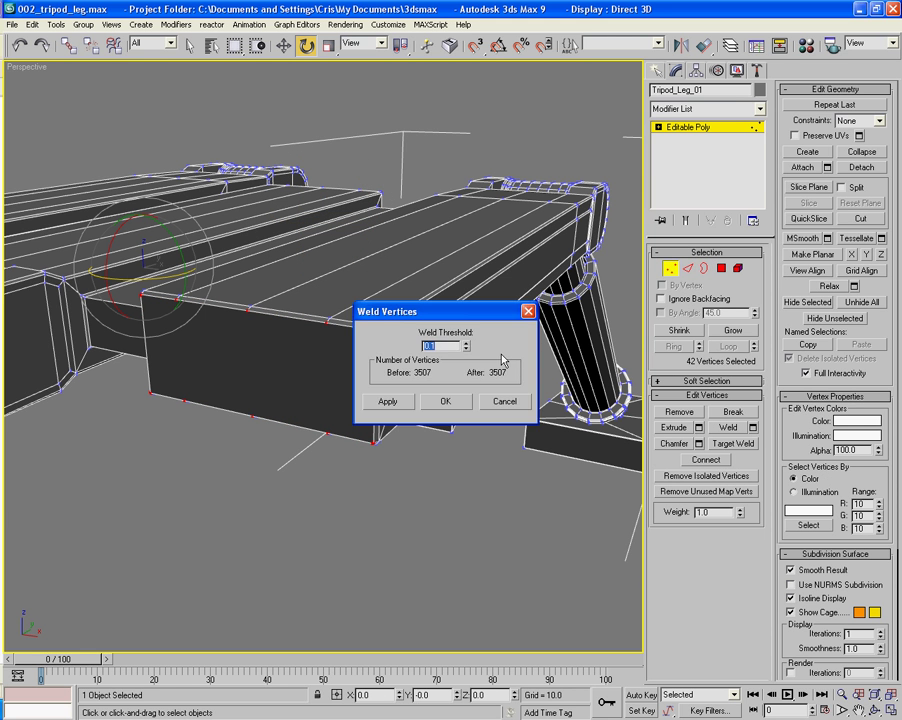
{"action": "left_click_drag", "start_coordinate": [469, 320], "coordinate": [617, 354]}
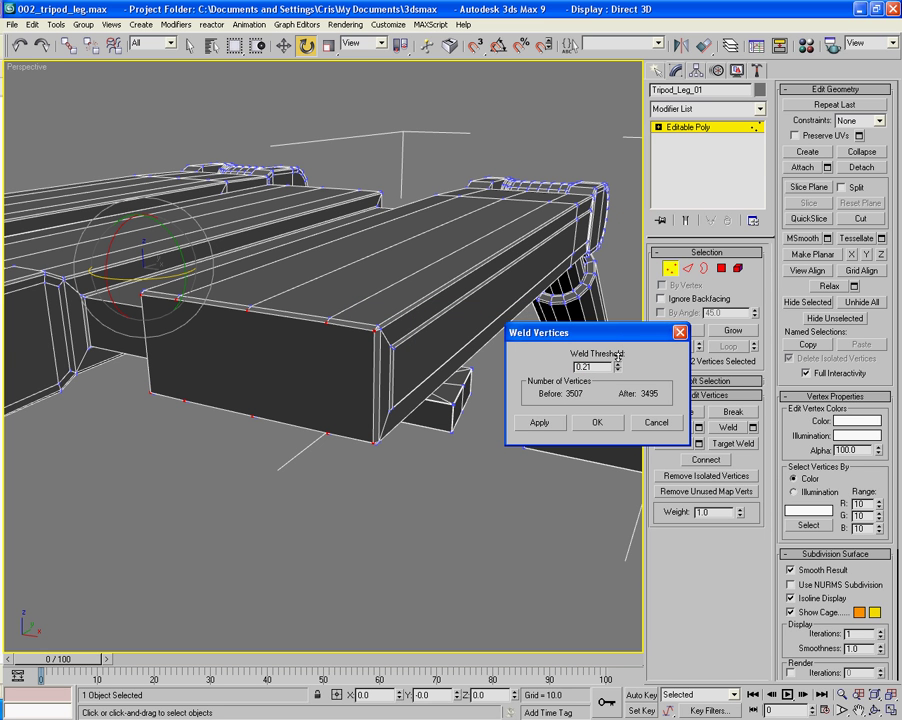
{"action": "left_click", "coordinate": [595, 422]}
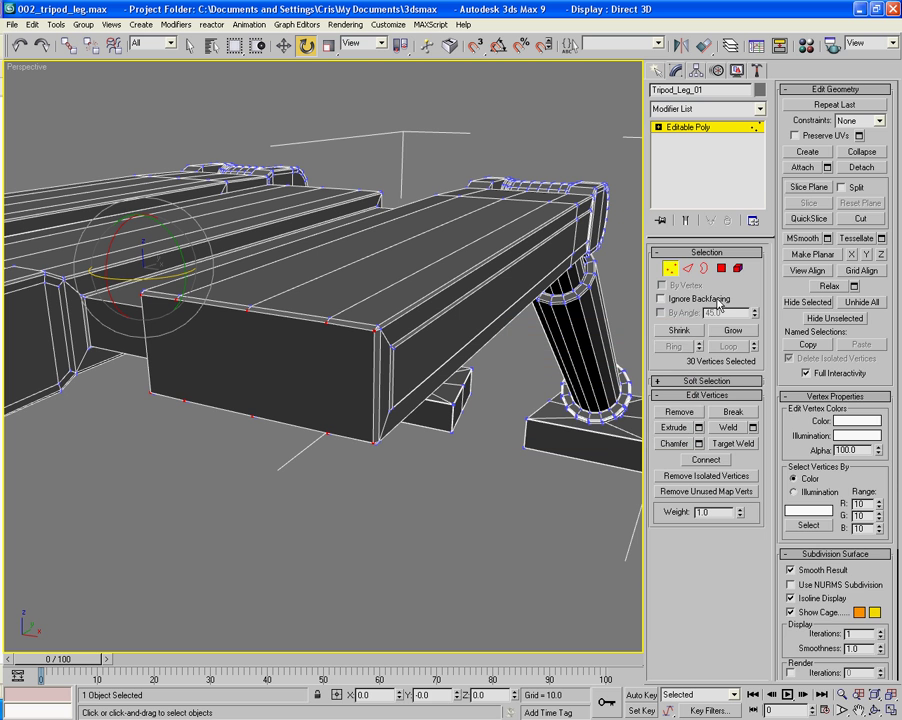
Return to the three selected end polygons and inset them as a group by 1.471.
{"action": "left_click", "coordinate": [721, 269]}
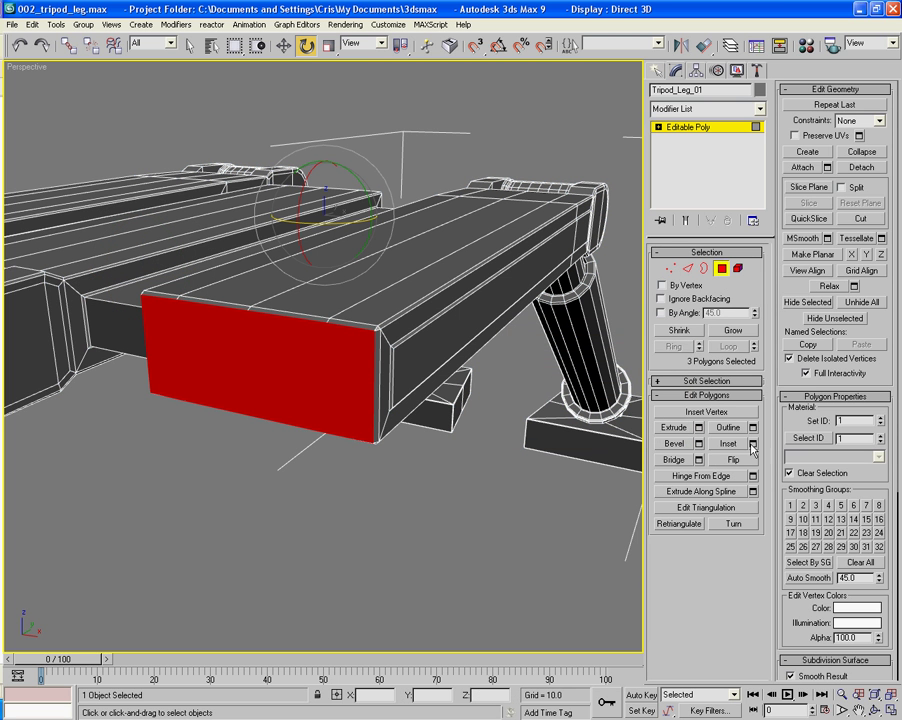
{"action": "left_click", "coordinate": [754, 444]}
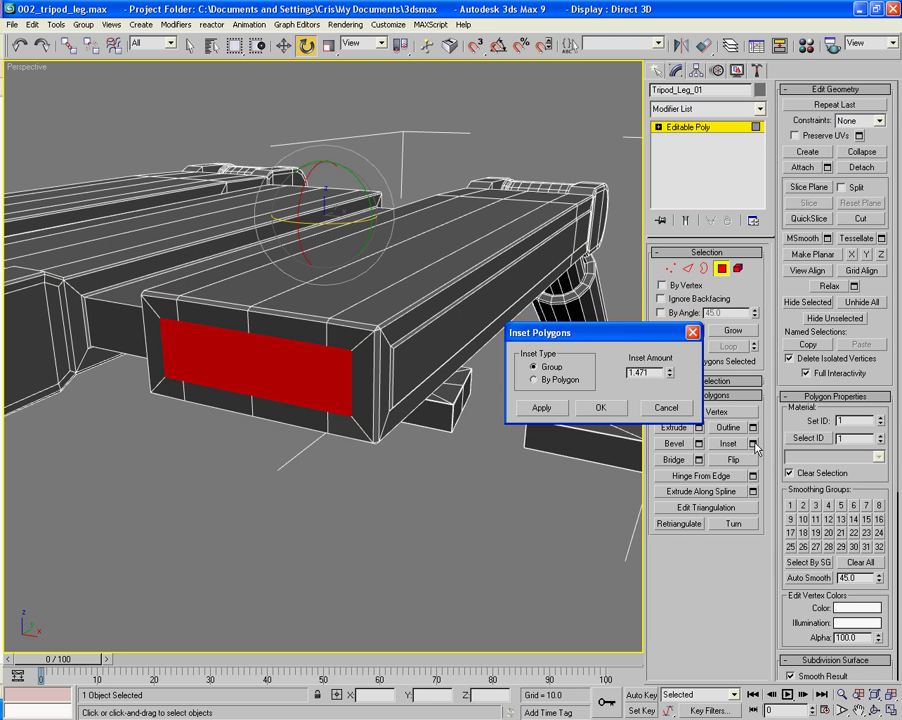
{"action": "left_click", "coordinate": [603, 417]}
Bevel the inset end polygons as a group with height 0.135 and outline amount -0.182, then deselect them and hide the edges.
{"action": "left_click", "coordinate": [698, 443]}
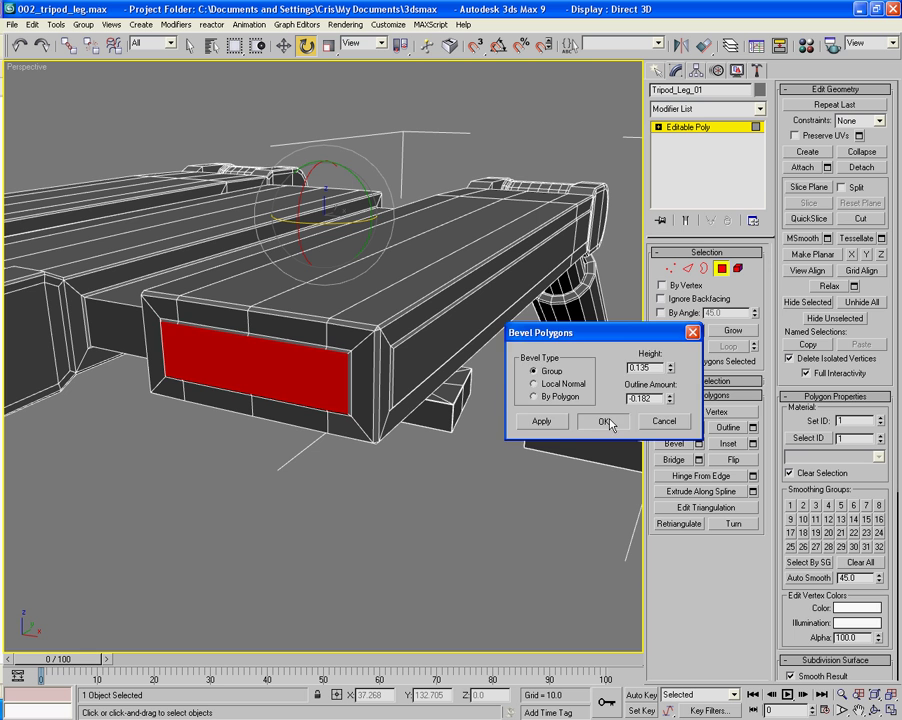
{"action": "left_click", "coordinate": [605, 421]}
{"action": "left_click", "coordinate": [451, 487]}
{"action": "key", "text": "F4"}
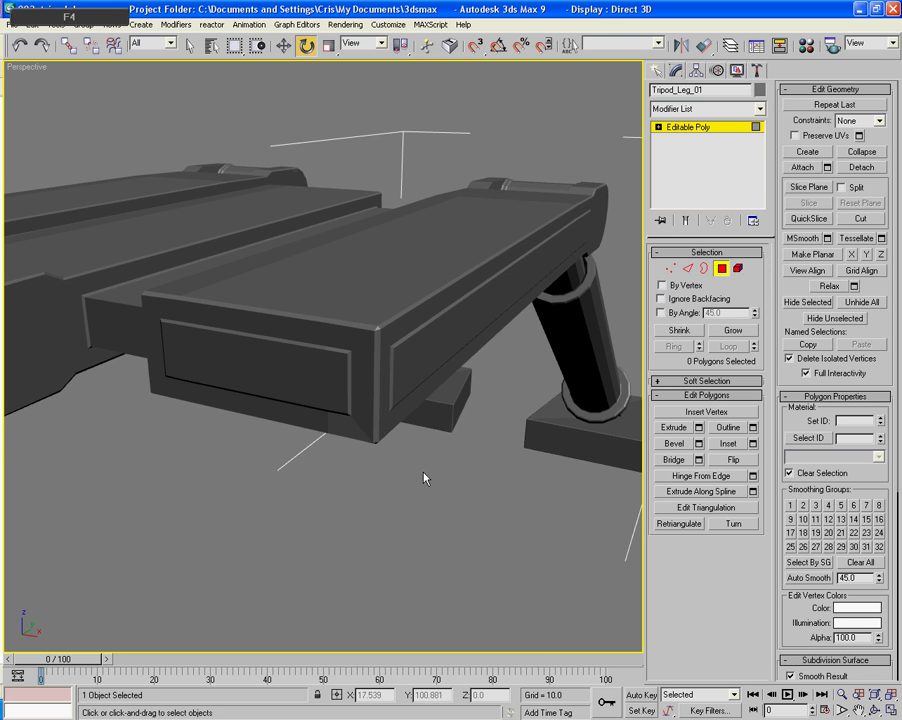
Show the edges and select the two long middle polygons on top of each of the three blocks.
{"action": "middle_click_drag", "start_coordinate": [423, 479], "coordinate": [321, 537], "text": "alt"}
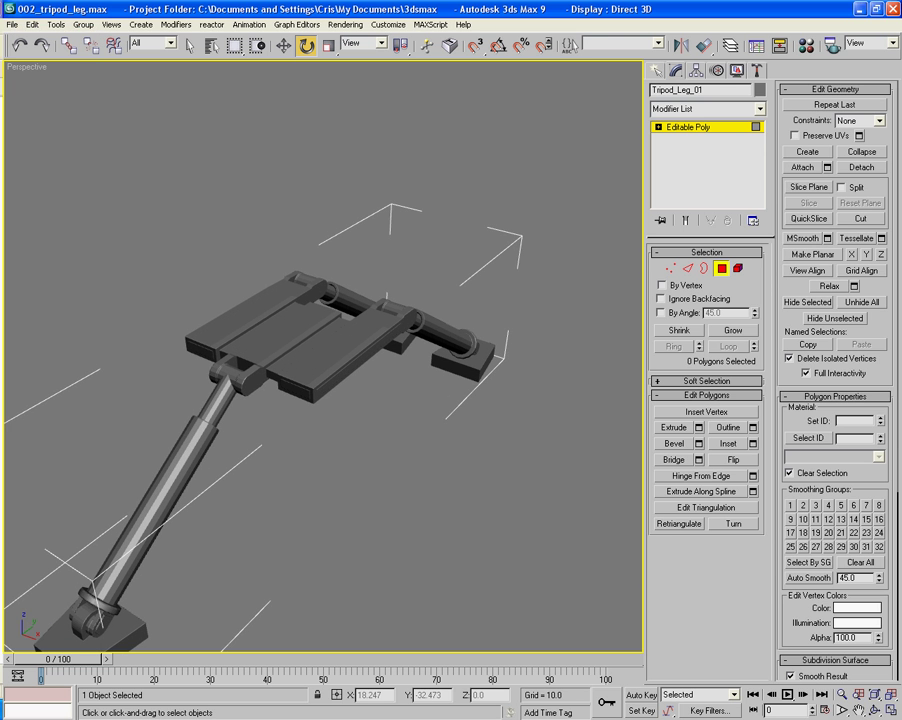
{"action": "middle_click_drag", "start_coordinate": [155, 406], "coordinate": [286, 502], "text": "alt"}
{"action": "scroll", "coordinate": [246, 402], "scroll_direction": "up", "scroll_amount": 3}
{"action": "scroll", "coordinate": [346, 499], "scroll_direction": "down", "scroll_amount": 4}
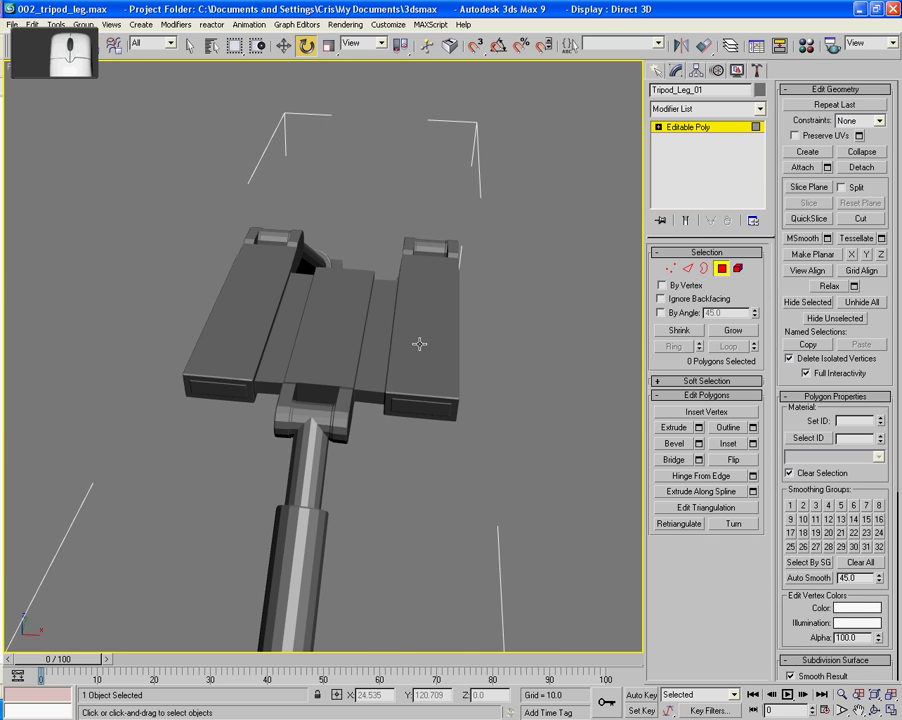
{"action": "mouse_move", "coordinate": [292, 322]}
{"action": "middle_mouse_down", "text": "alt"}
{"action": "mouse_move", "coordinate": [389, 300]}
{"action": "mouse_move", "coordinate": [389, 268]}
{"action": "mouse_move", "coordinate": [296, 227]}
{"action": "mouse_move", "coordinate": [358, 343]}
{"action": "mouse_move", "coordinate": [322, 396]}
{"action": "mouse_move", "coordinate": [385, 442]}
{"action": "mouse_move", "coordinate": [390, 473]}
{"action": "mouse_move", "coordinate": [400, 472]}
{"action": "mouse_move", "coordinate": [395, 483]}
{"action": "mouse_move", "coordinate": [407, 459]}
{"action": "mouse_move", "coordinate": [285, 325]}
{"action": "mouse_move", "coordinate": [282, 338]}
{"action": "middle_mouse_up", "text": "alt"}
{"action": "scroll", "coordinate": [358, 343], "scroll_direction": "up", "scroll_amount": 3}
{"action": "key", "text": "F4"}
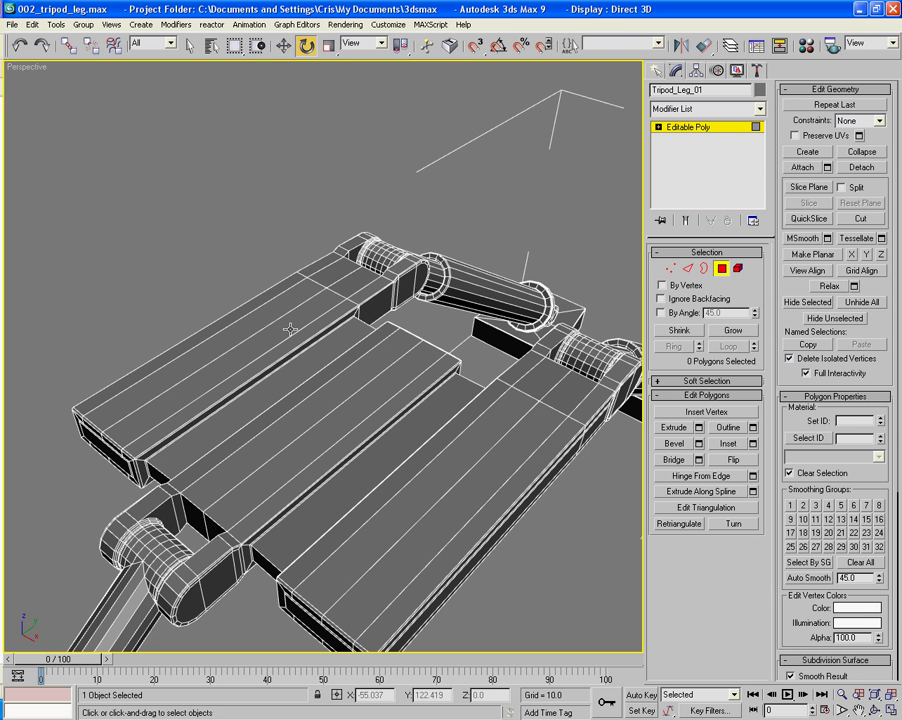
{"action": "left_click", "coordinate": [170, 385]}
{"action": "left_click", "coordinate": [290, 310], "text": "ctrl"}
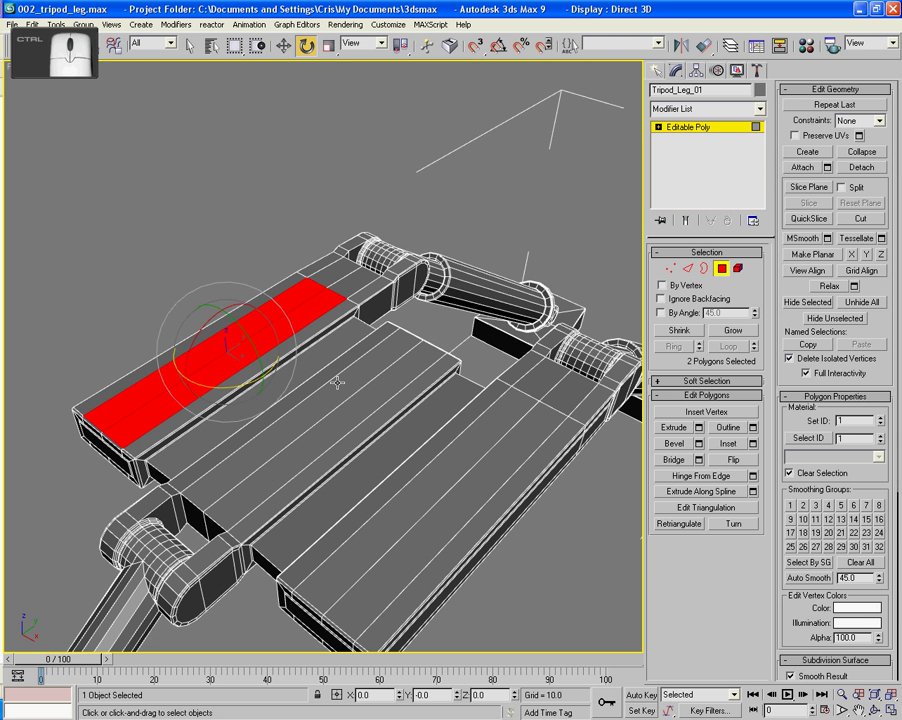
{"action": "left_click", "coordinate": [245, 455], "text": "ctrl"}
{"action": "left_click", "coordinate": [355, 372], "text": "ctrl"}
{"action": "left_click", "coordinate": [400, 520], "text": "ctrl"}
{"action": "left_click", "coordinate": [475, 487], "text": "ctrl"}
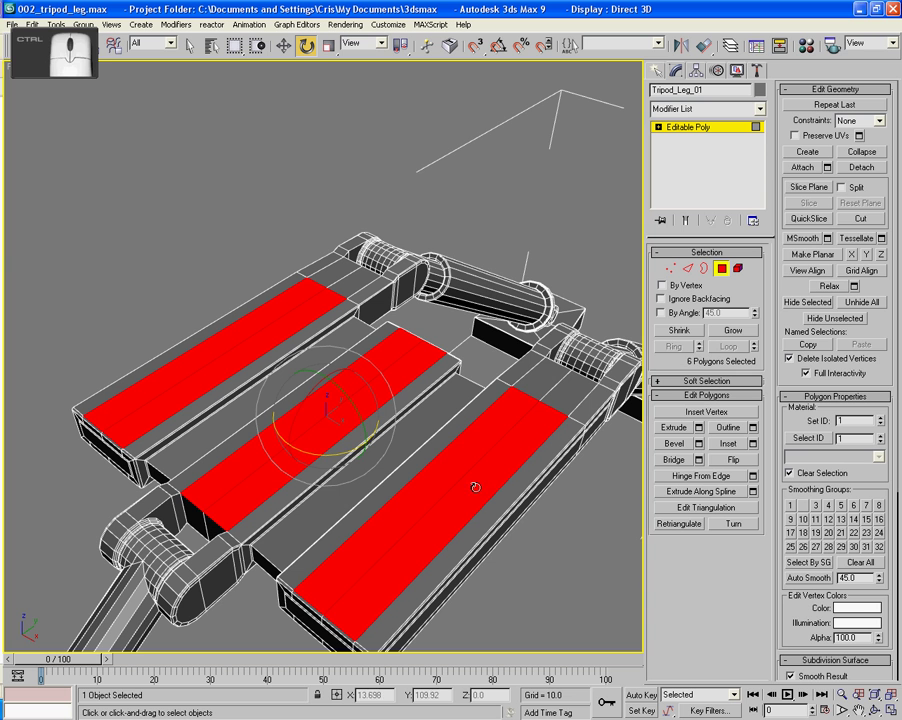
Inset the six selected top polygons slightly, using the Group inset type.
{"action": "left_click", "coordinate": [753, 444]}
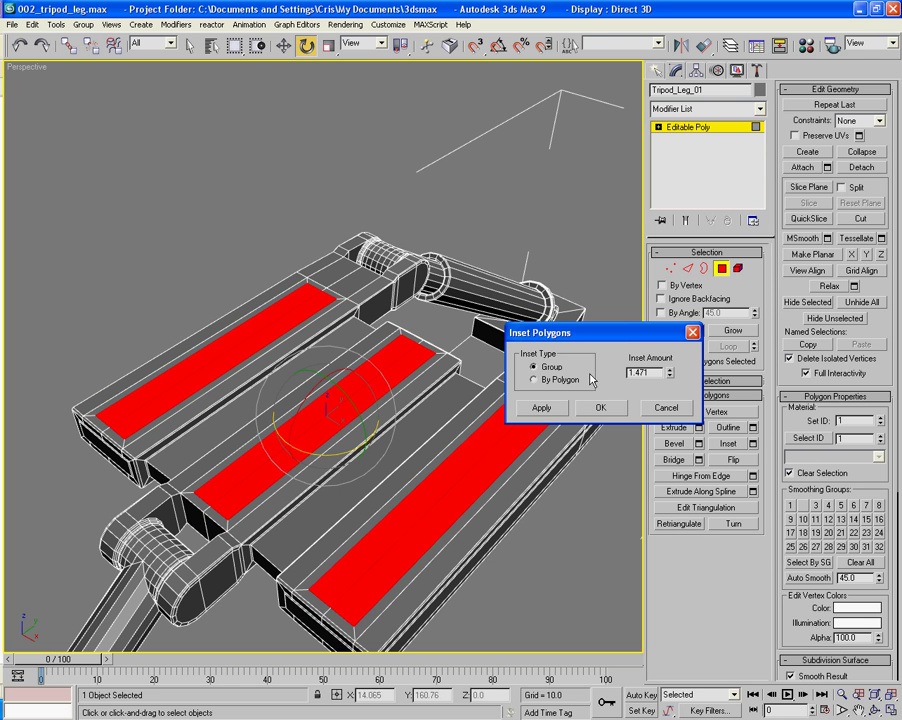
{"action": "left_click_drag", "start_coordinate": [673, 378], "coordinate": [676, 418]}
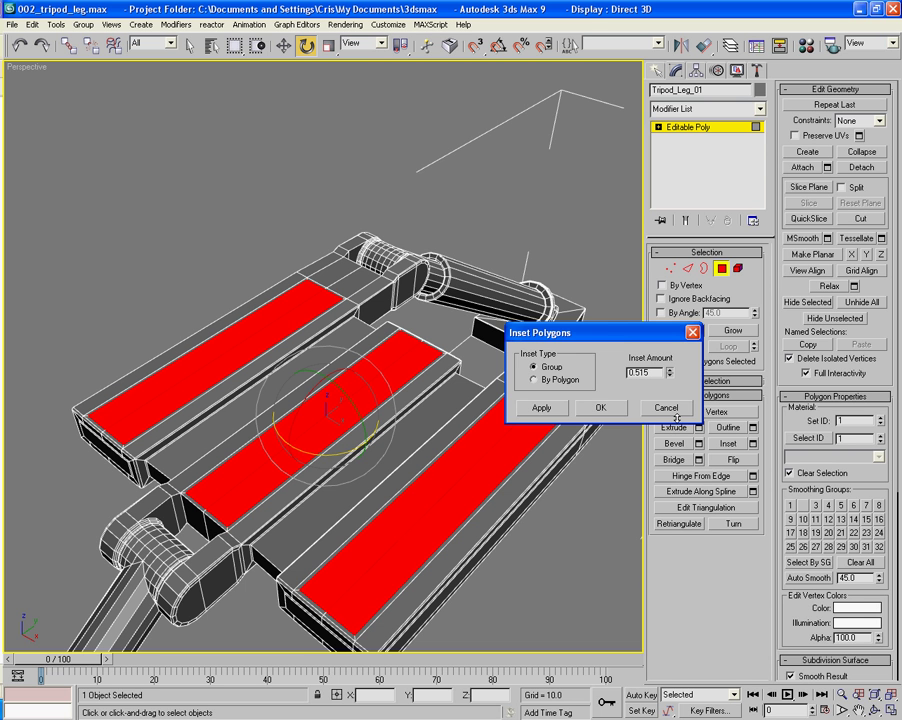
{"action": "type", "text": "0."}
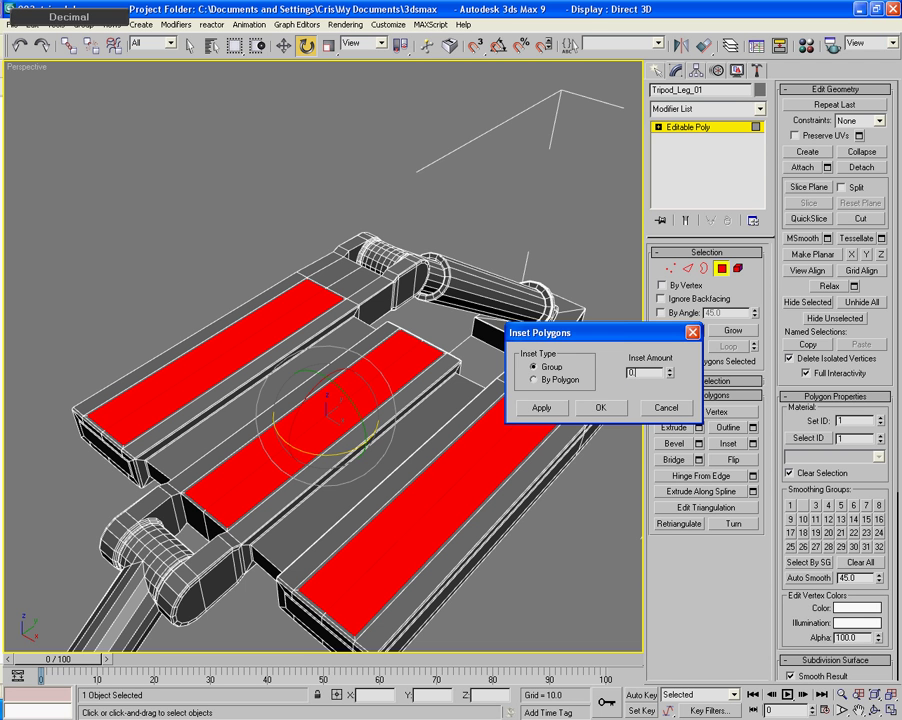
{"action": "left_click", "coordinate": [600, 407]}
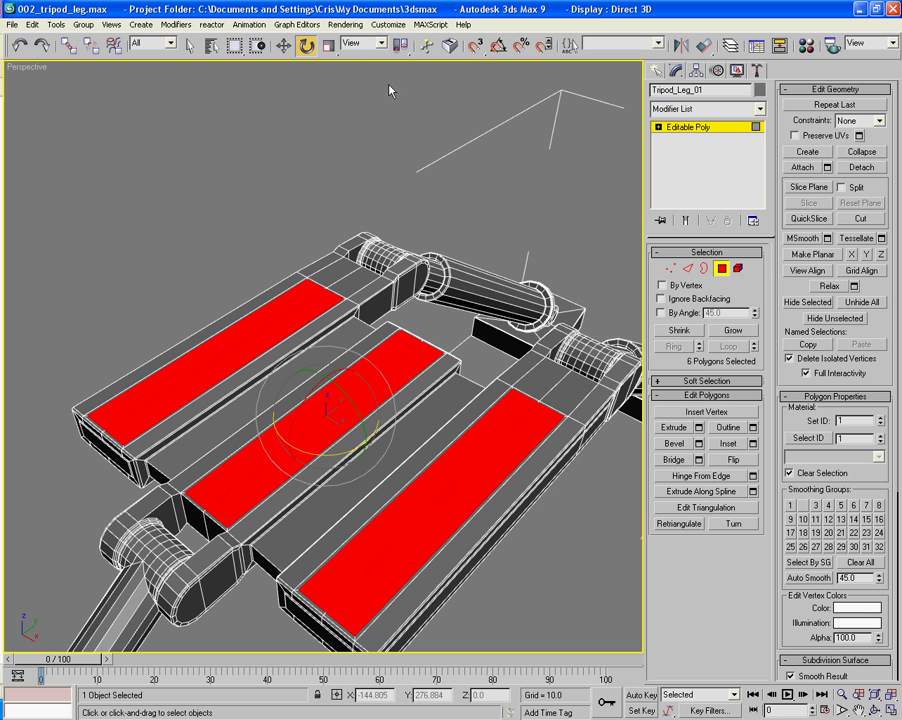
Scale the inset top polygons along Y to about half their length.
{"action": "left_click", "coordinate": [332, 47]}
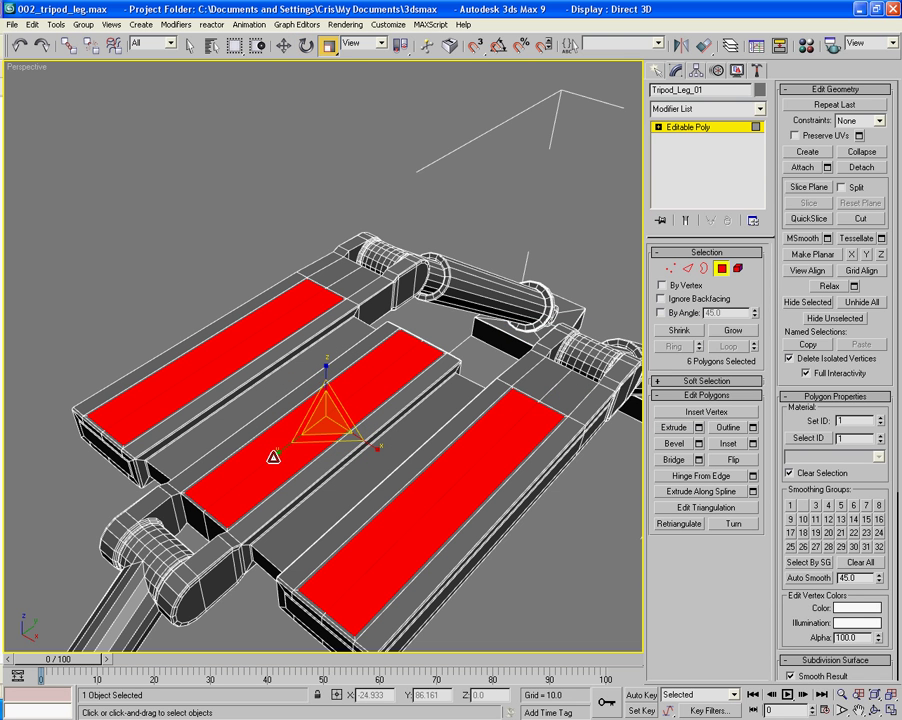
{"action": "left_click_drag", "start_coordinate": [273, 457], "coordinate": [324, 422]}
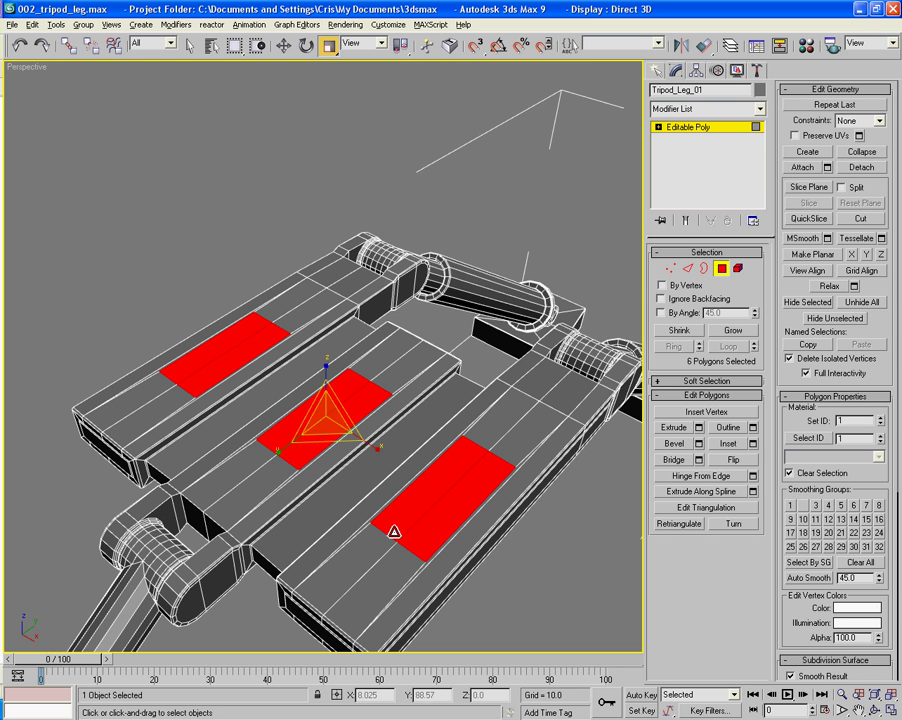
{"action": "middle_click_drag", "start_coordinate": [334, 602], "coordinate": [285, 582], "text": "alt"}
{"action": "left_click_drag", "start_coordinate": [168, 359], "coordinate": [155, 357]}
Try extruding the six top polygons upward and stretching the raised faces along Y, and undo both.
{"action": "middle_click_drag", "start_coordinate": [155, 357], "coordinate": [292, 390], "text": "alt"}
{"action": "scroll", "coordinate": [289, 390], "scroll_direction": "up", "scroll_amount": 5}
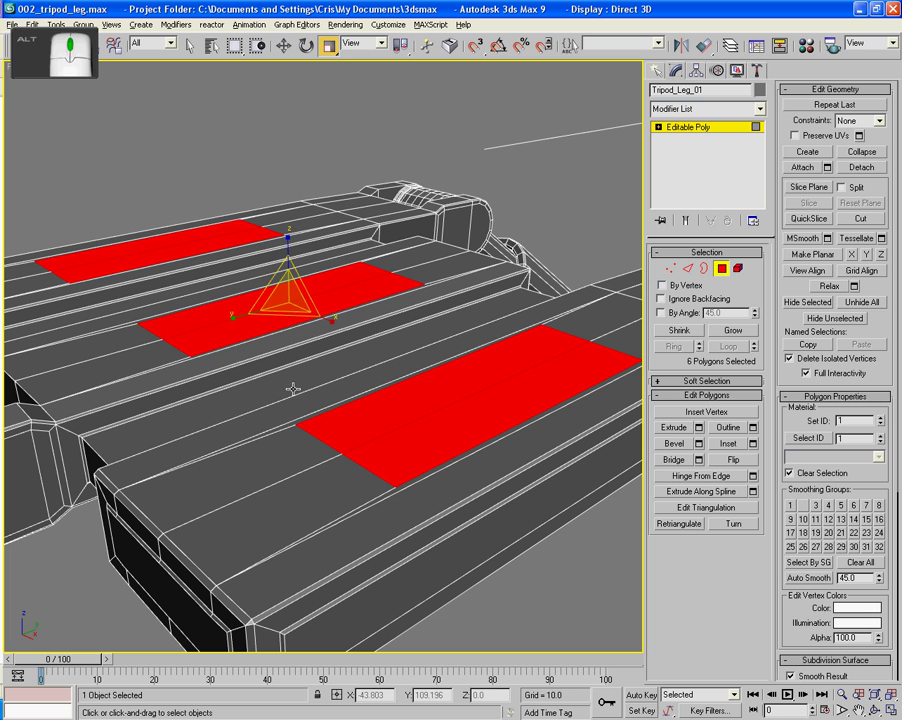
{"action": "left_click", "coordinate": [667, 429]}
{"action": "left_click_drag", "start_coordinate": [473, 412], "coordinate": [477, 385]}
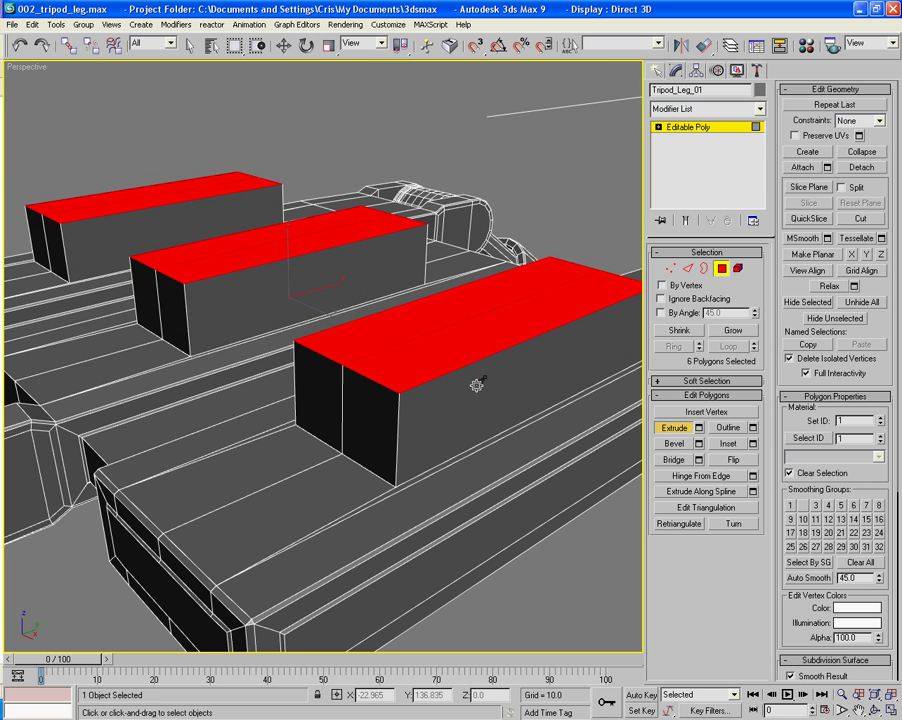
{"action": "left_click", "coordinate": [330, 46]}
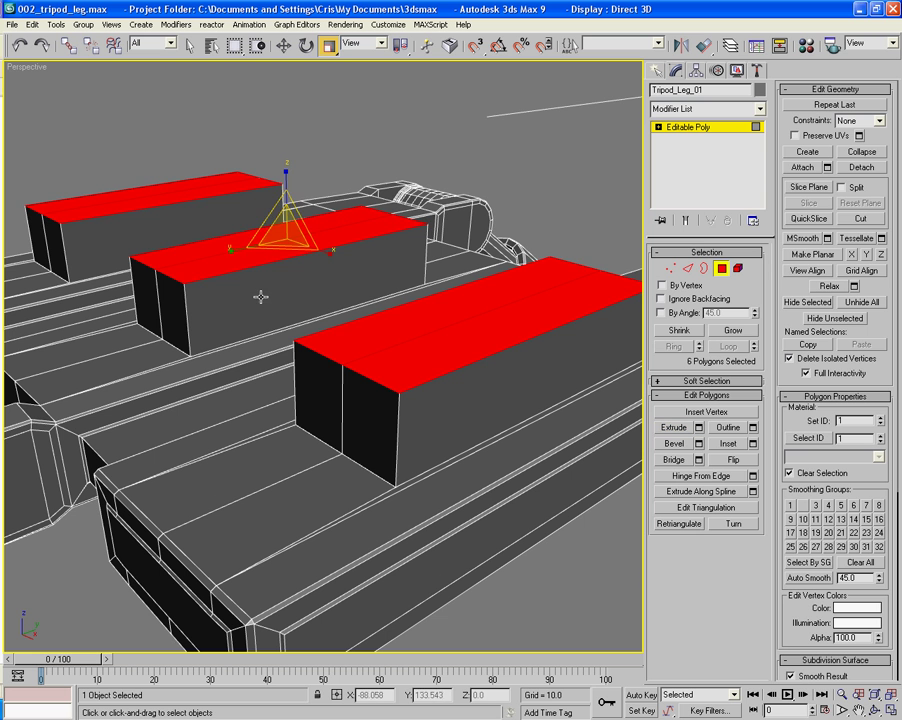
{"action": "left_click_drag", "start_coordinate": [219, 252], "coordinate": [206, 249]}
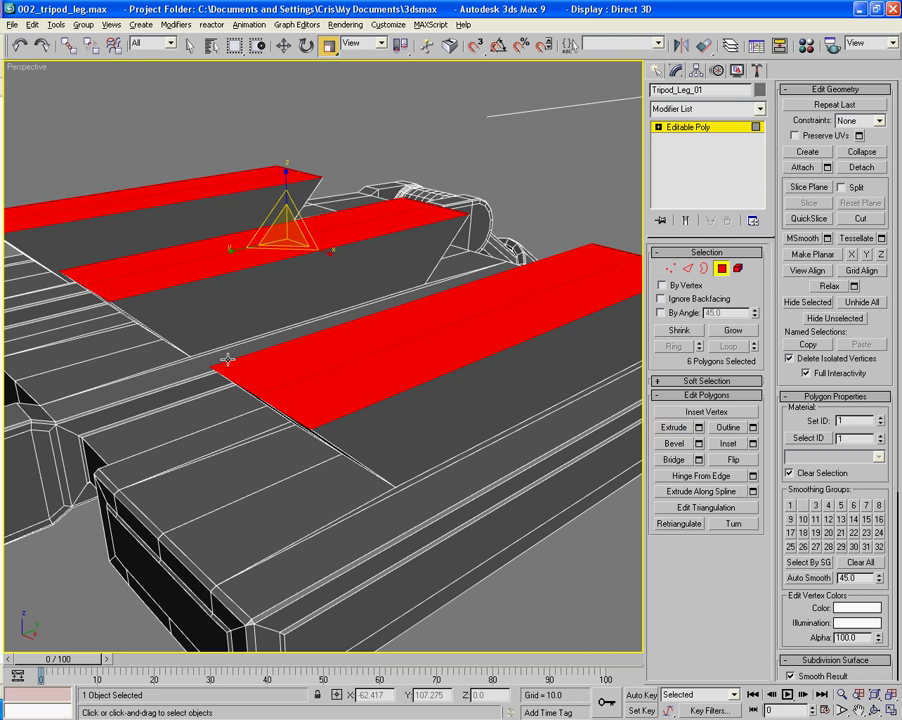
{"action": "middle_click_drag", "start_coordinate": [228, 358], "coordinate": [699, 346], "text": "alt"}
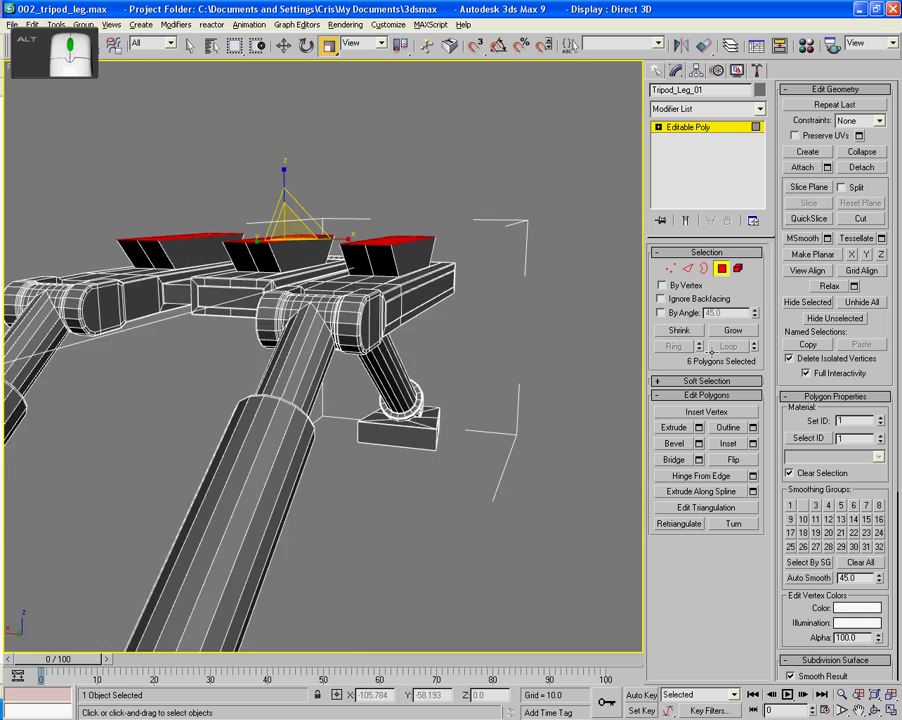
{"action": "middle_click_drag", "start_coordinate": [370, 370], "coordinate": [413, 397], "text": "alt"}
{"action": "key", "text": "ctrl+z"}
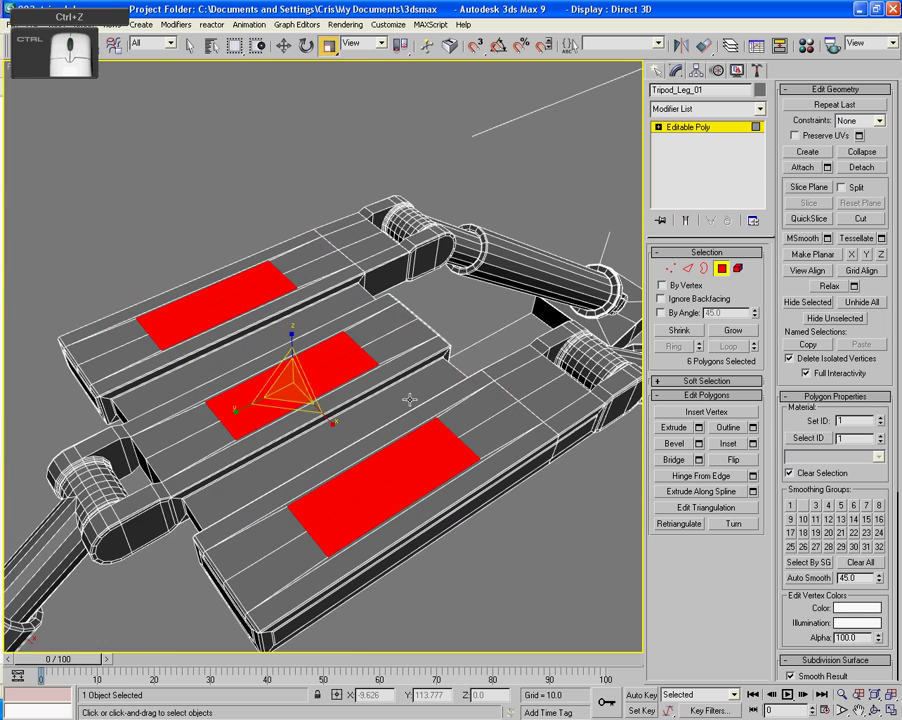
{"action": "middle_click_drag", "start_coordinate": [403, 459], "coordinate": [417, 427], "text": "alt"}
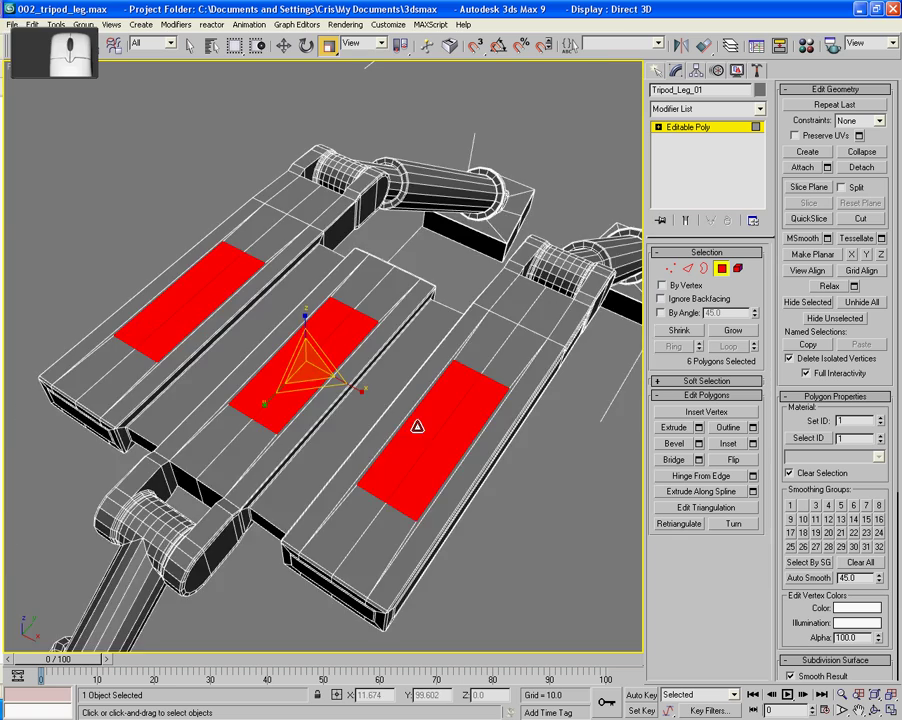
{"action": "scroll", "coordinate": [501, 501], "scroll_direction": "up", "scroll_amount": 4}
{"action": "middle_click_drag", "start_coordinate": [510, 535], "coordinate": [392, 458]}
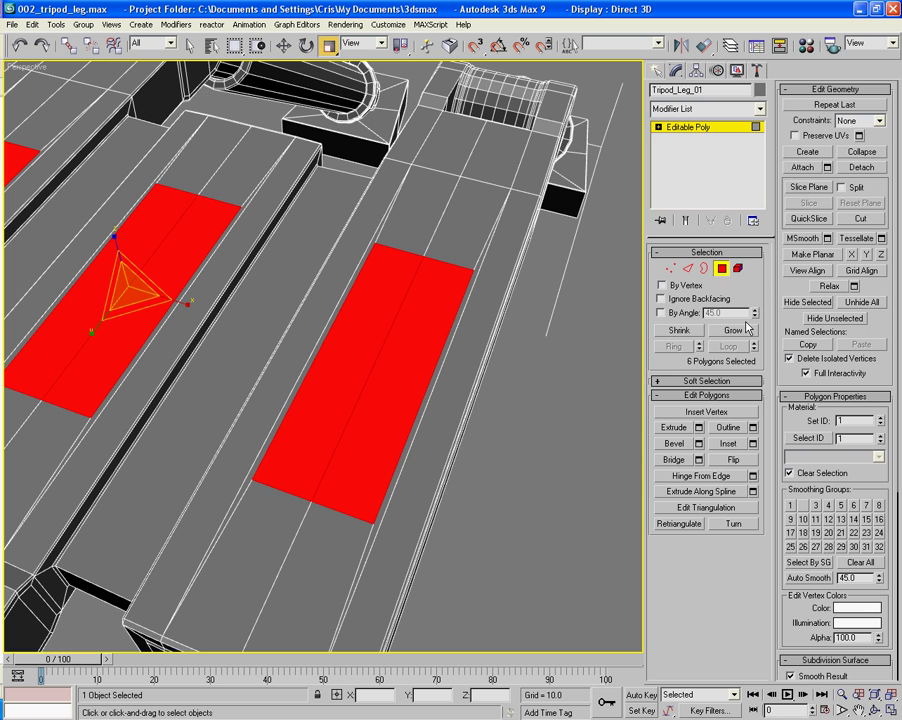
{"action": "left_click", "coordinate": [688, 269]}
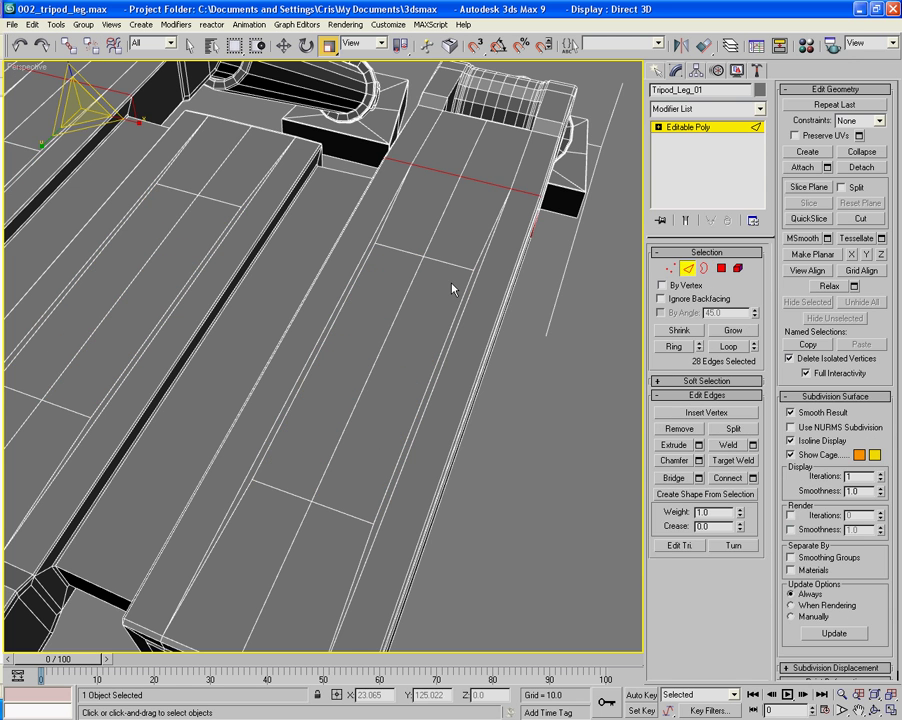
{"action": "left_click", "coordinate": [405, 250]}
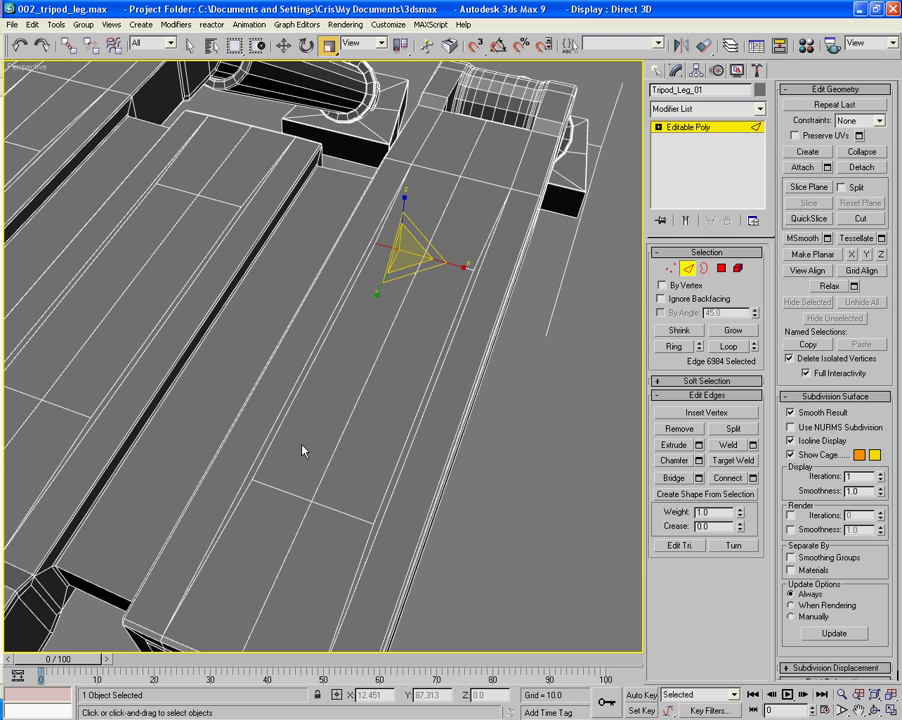
{"action": "left_click", "coordinate": [284, 492], "text": "ctrl"}
{"action": "left_click", "coordinate": [346, 515], "text": "ctrl"}
{"action": "middle_click_drag", "start_coordinate": [458, 516], "coordinate": [499, 595], "text": "alt"}
{"action": "key", "text": "ctrl+z"}
{"action": "key", "text": "ctrl+z"}
{"action": "key", "text": "ctrl+z"}
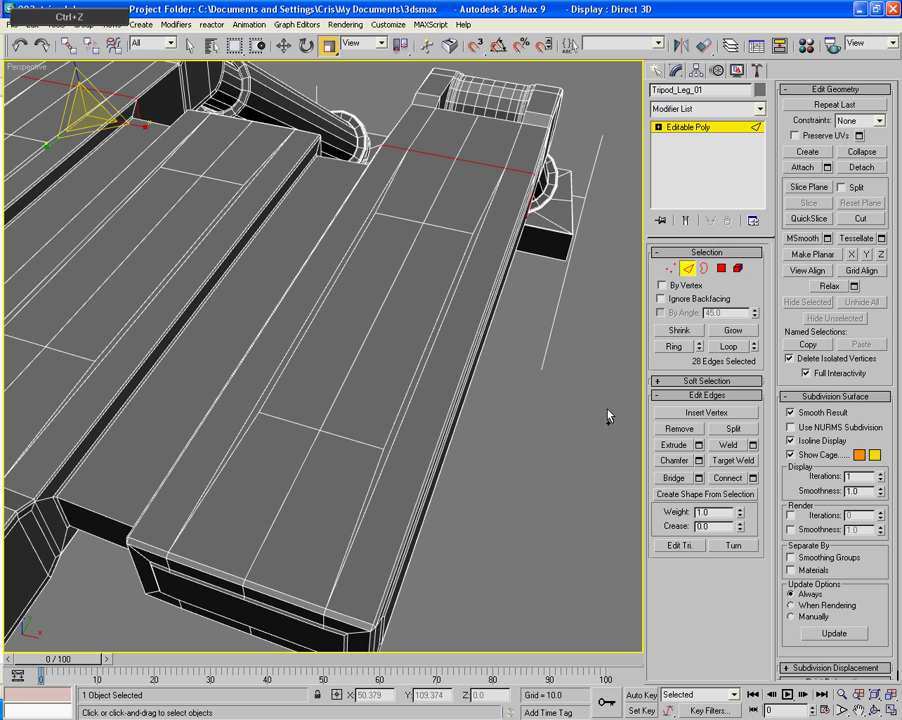
{"action": "left_click", "coordinate": [722, 269]}
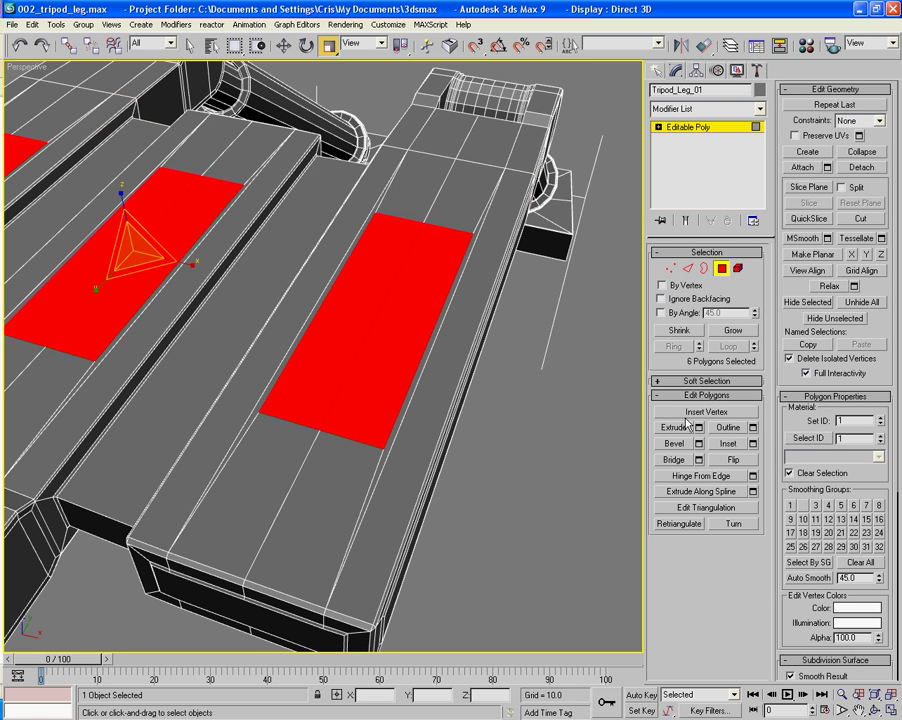
Extrude the six top polygons by 6.569 as a group and scale the raised faces along Y to about 158%.
{"action": "left_click", "coordinate": [699, 427]}
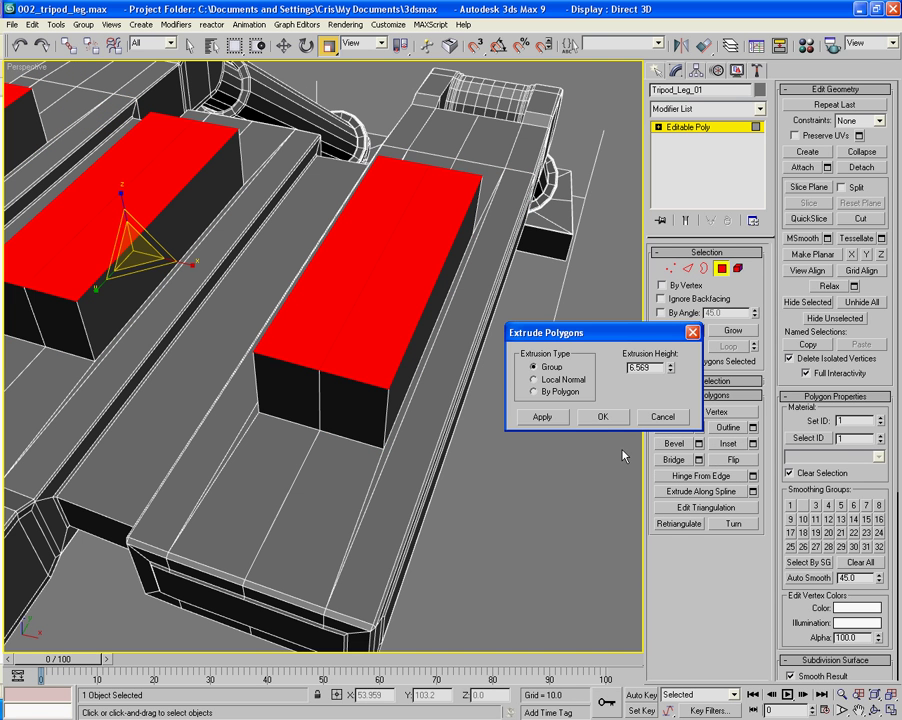
{"action": "left_click", "coordinate": [622, 421]}
{"action": "scroll", "coordinate": [435, 292], "scroll_direction": "down", "scroll_amount": 6}
{"action": "middle_click_drag", "start_coordinate": [481, 455], "coordinate": [455, 501], "text": "alt"}
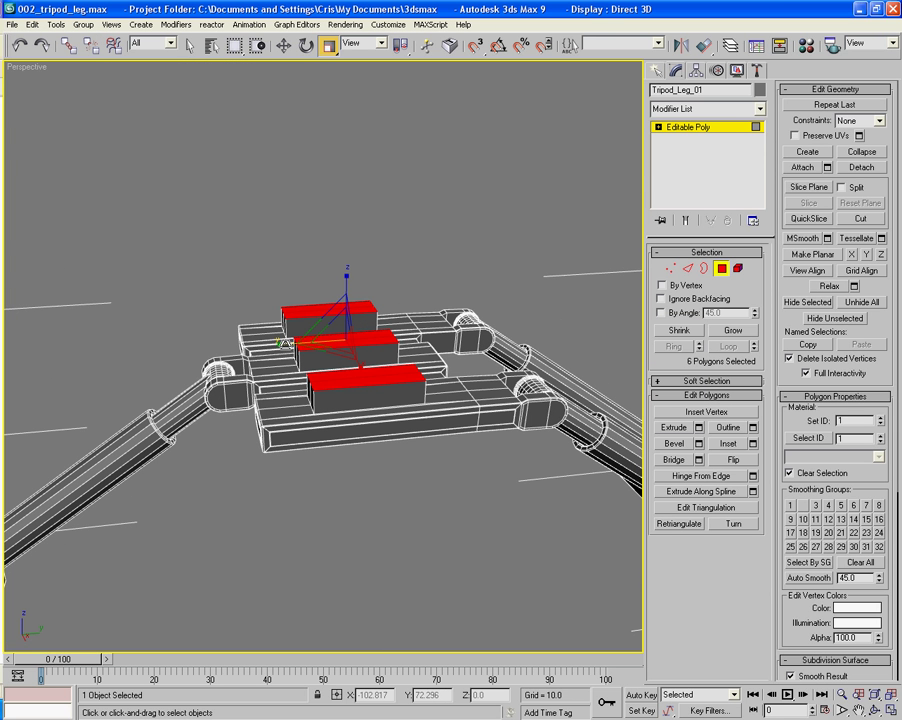
{"action": "left_click_drag", "start_coordinate": [283, 342], "coordinate": [256, 342]}
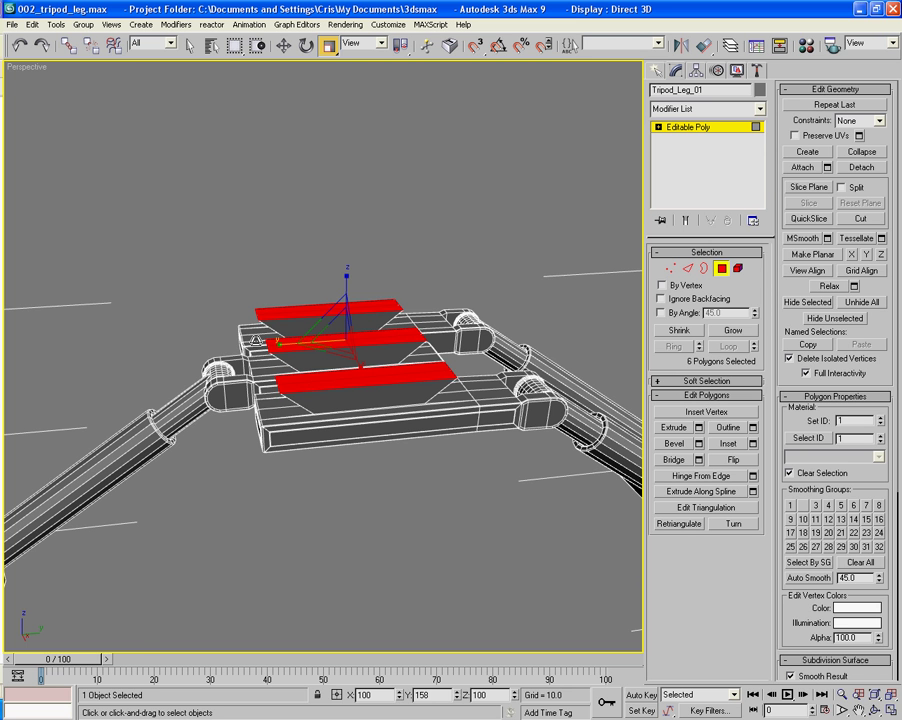
Extrude the six flared top faces upward by a thin band and a taller section, and scale the uppermost faces shorter along Y.
{"action": "middle_click_drag", "start_coordinate": [231, 296], "coordinate": [325, 423], "text": "alt"}
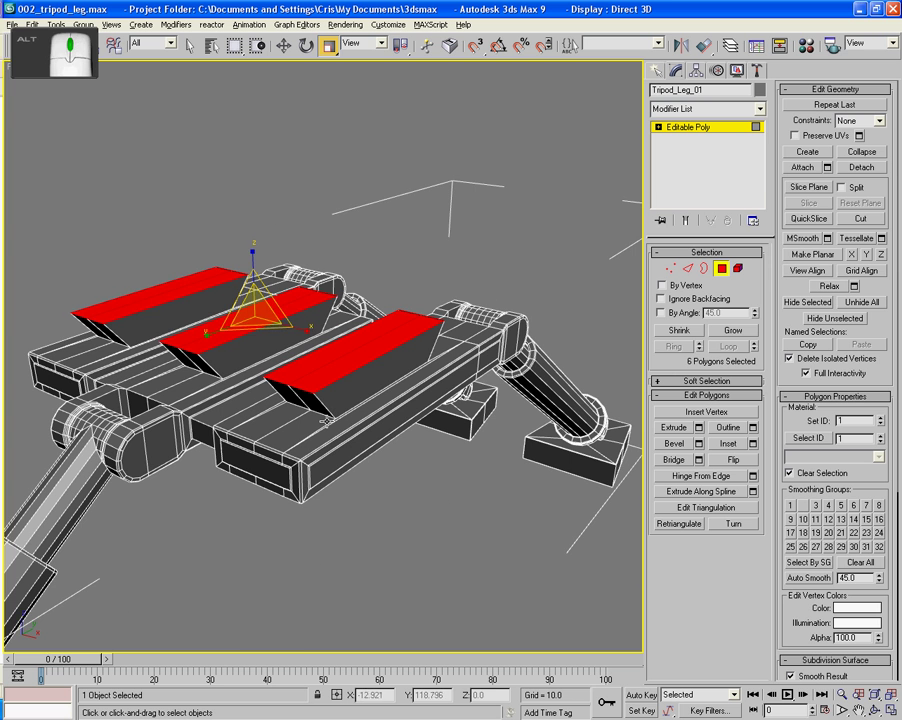
{"action": "key", "text": "shift+e"}
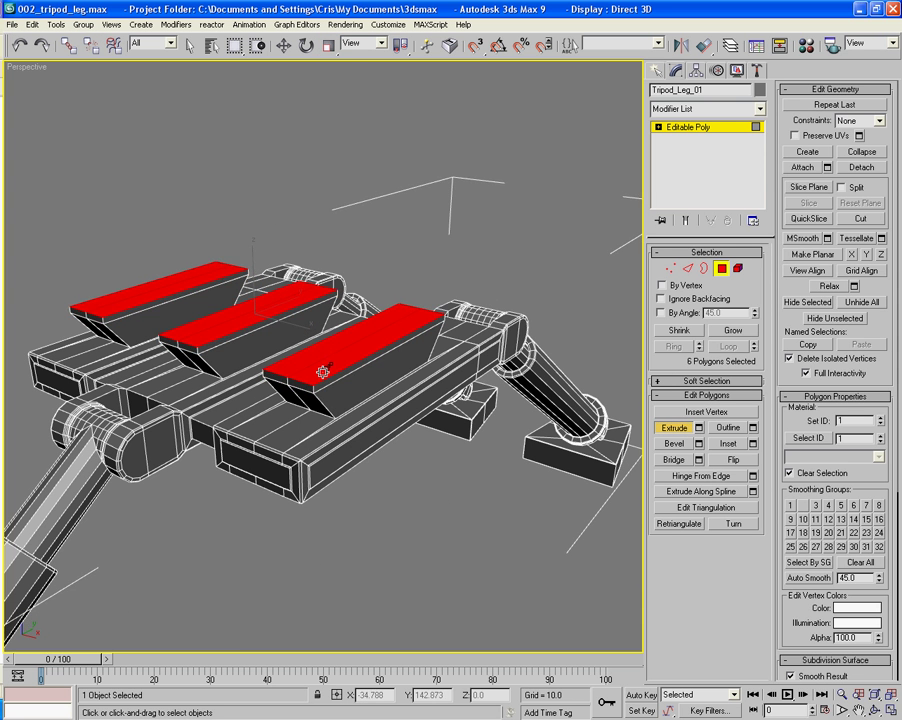
{"action": "middle_click_drag", "start_coordinate": [325, 377], "coordinate": [363, 371], "text": "alt"}
{"action": "left_click_drag", "start_coordinate": [363, 371], "coordinate": [332, 350]}
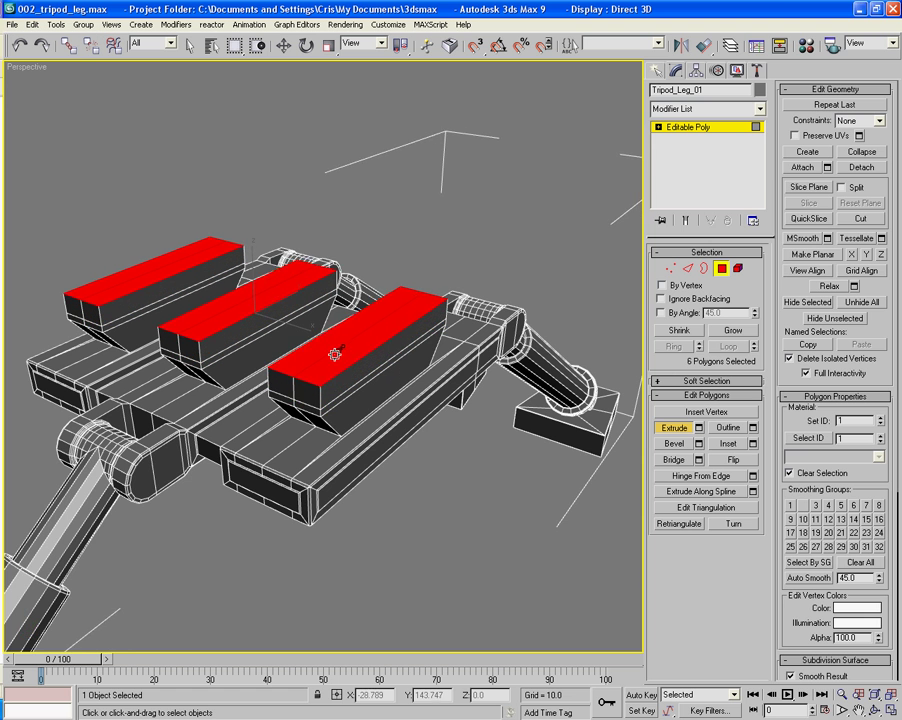
{"action": "middle_click_drag", "start_coordinate": [332, 350], "coordinate": [440, 392], "text": "alt"}
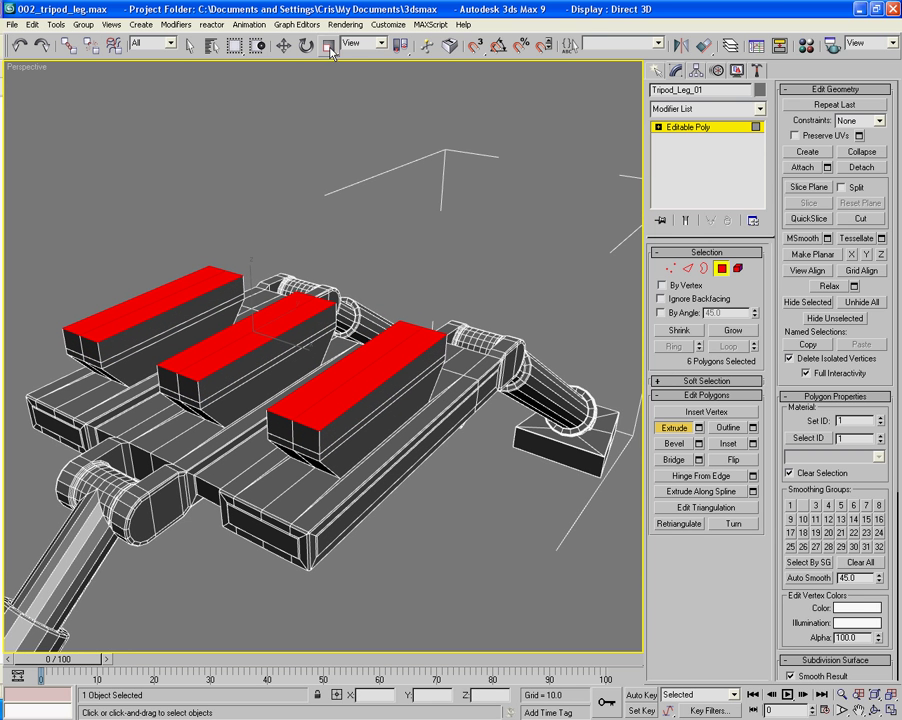
{"action": "left_click", "coordinate": [329, 45]}
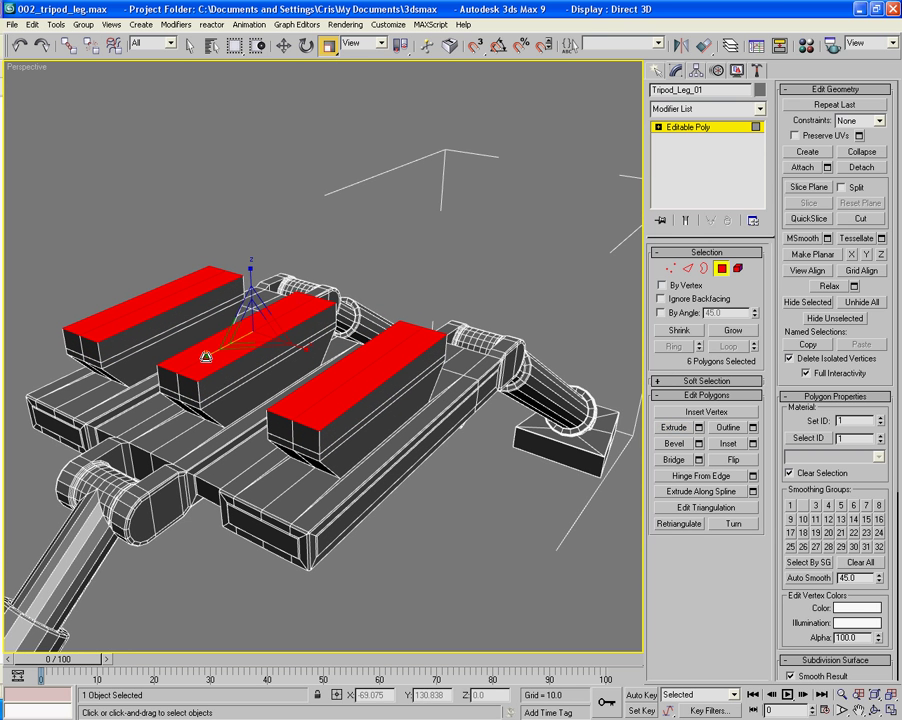
{"action": "left_click_drag", "start_coordinate": [206, 356], "coordinate": [222, 348]}
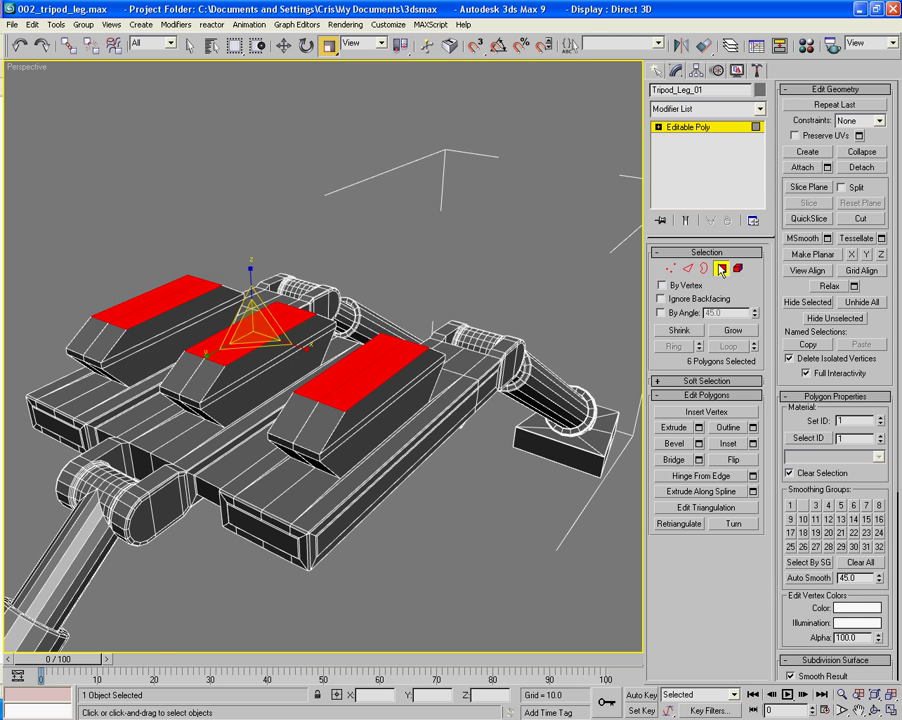
Inset the six polygons on top of the three raised blocks slightly.
{"action": "middle_click_drag", "start_coordinate": [515, 195], "coordinate": [473, 189], "text": "alt"}
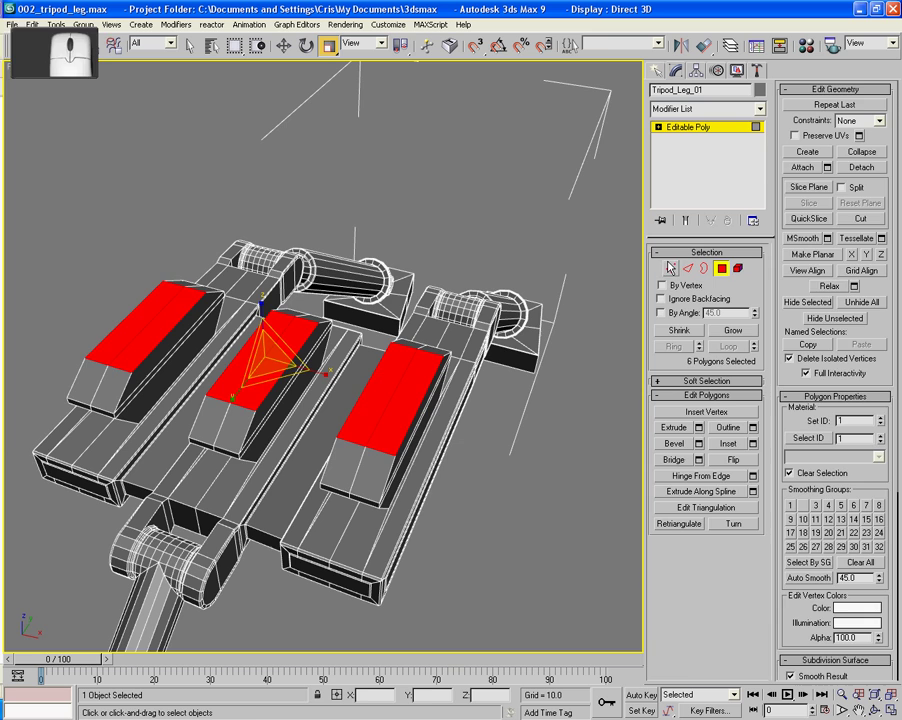
{"action": "left_click", "coordinate": [728, 271]}
{"action": "middle_click_drag", "start_coordinate": [450, 402], "coordinate": [406, 372]}
{"action": "scroll", "coordinate": [404, 362], "scroll_direction": "up", "scroll_amount": 3}
{"action": "key", "text": "4"}
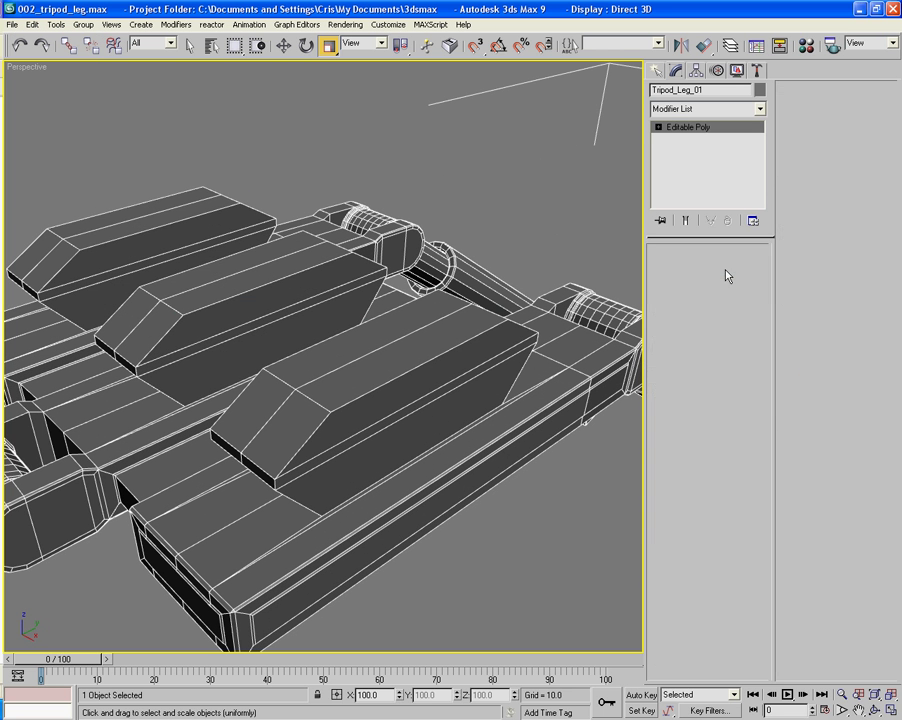
{"action": "left_click", "coordinate": [729, 443]}
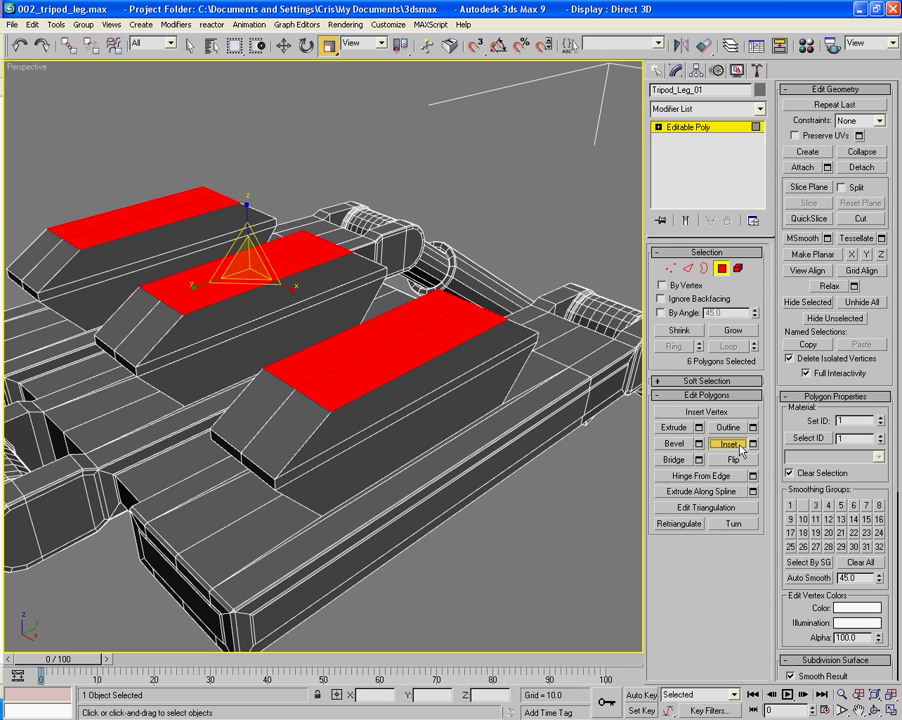
{"action": "left_click_drag", "start_coordinate": [376, 372], "coordinate": [376, 366]}
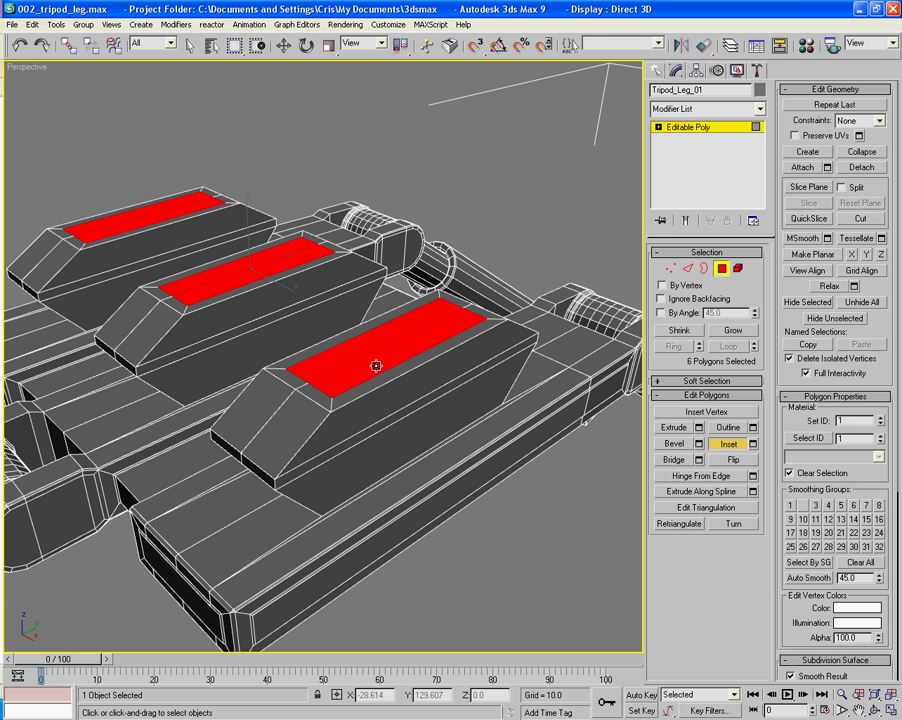
{"action": "middle_click_drag", "start_coordinate": [376, 366], "coordinate": [403, 383]}
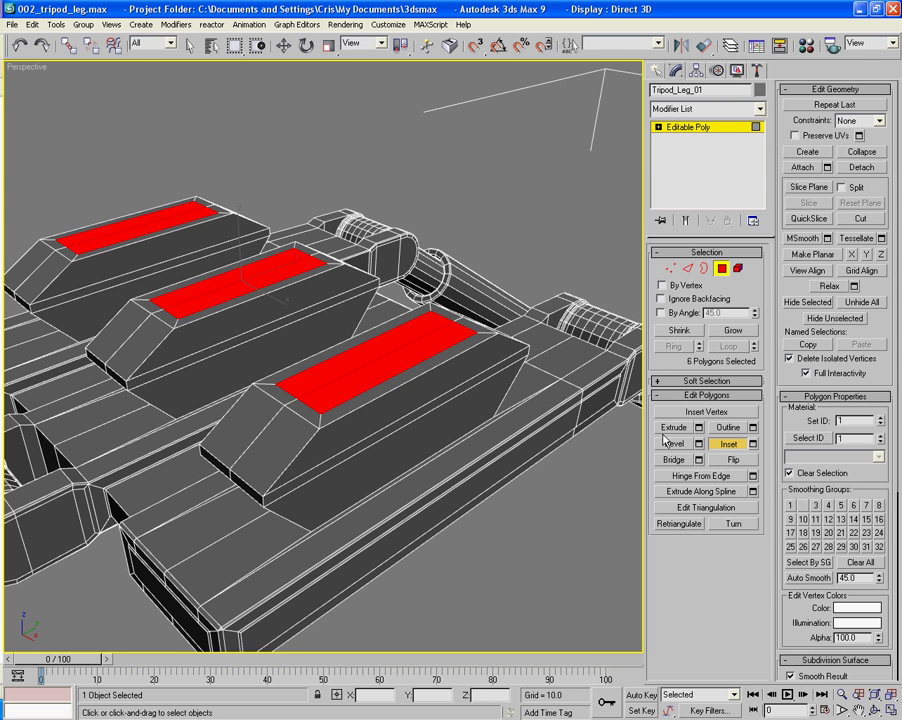
Detach the inset top polygons as a clone, keeping the originals on the tripod mesh.
{"action": "left_click", "coordinate": [861, 169]}
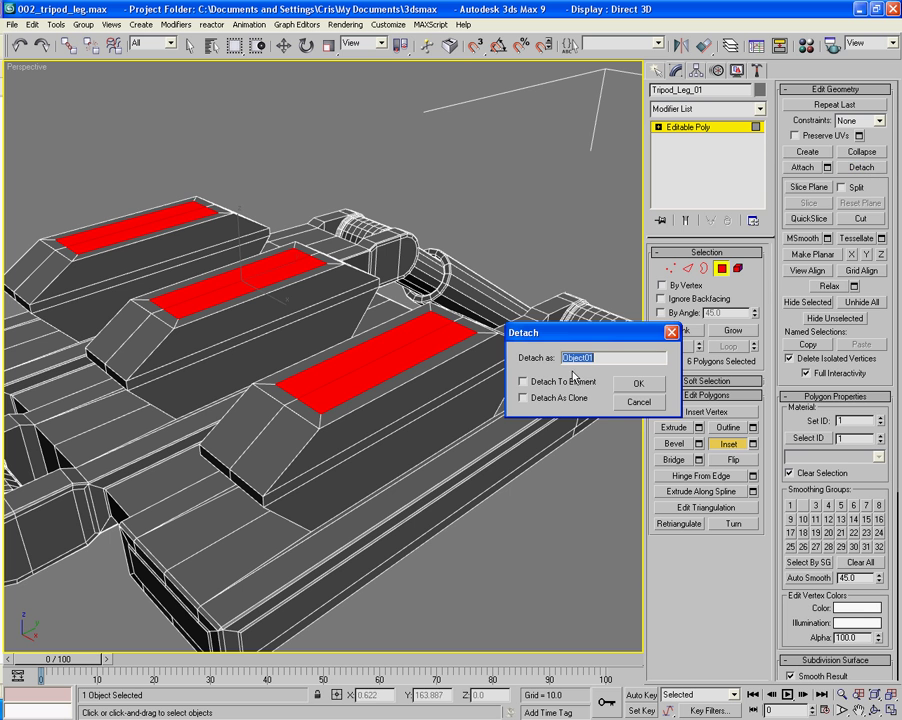
{"action": "left_click", "coordinate": [541, 399]}
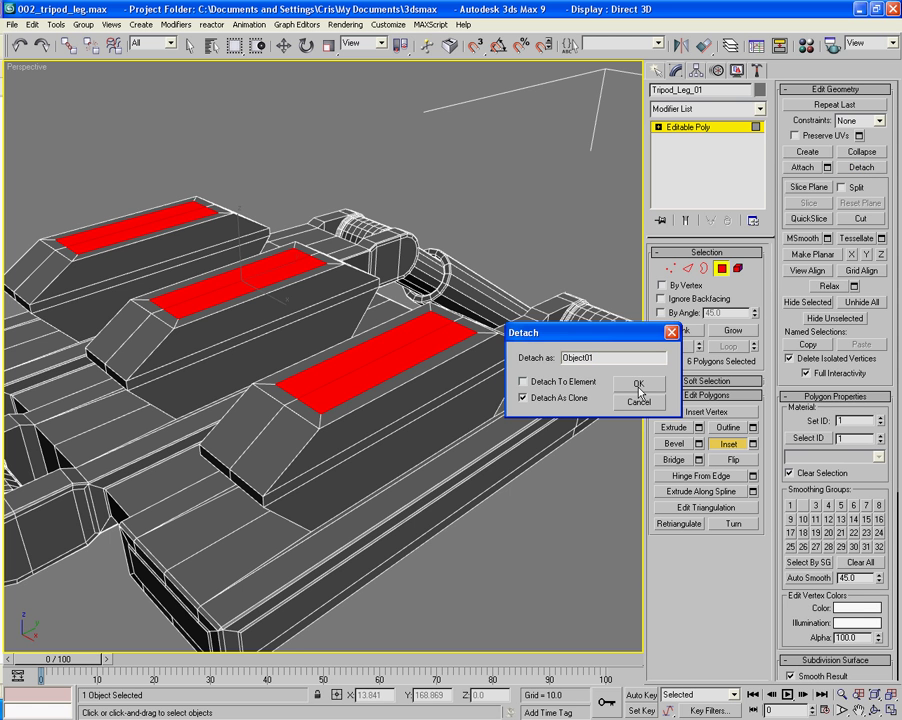
{"action": "left_click", "coordinate": [637, 384]}
Select the cloned strips, scale their polygons along Y well past both ends of the raised blocks, and flip them.
{"action": "left_click", "coordinate": [330, 115]}
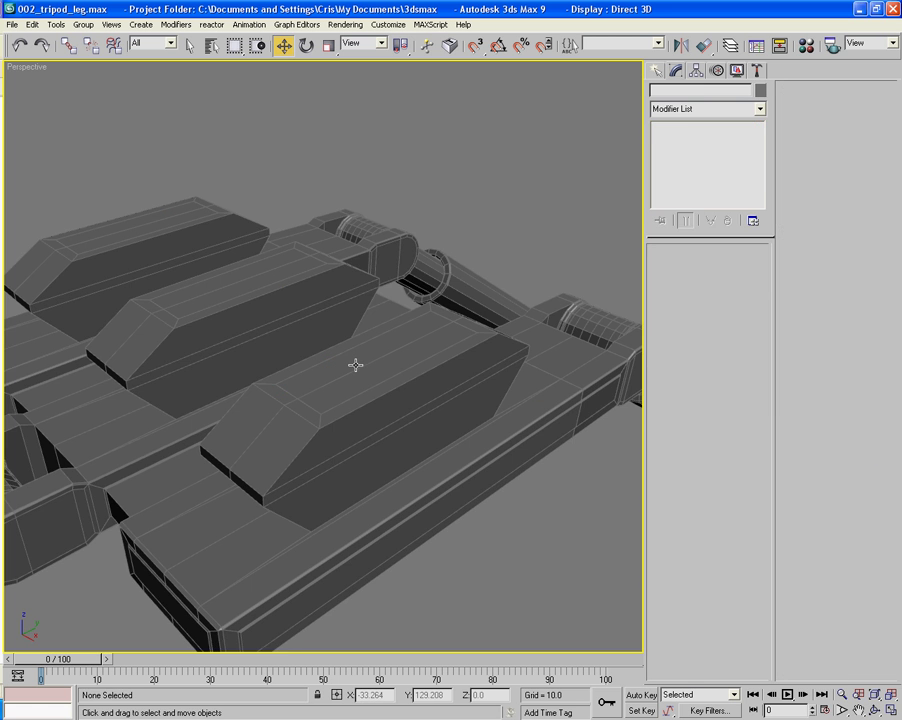
{"action": "key", "text": "w"}
{"action": "left_click", "coordinate": [354, 364]}
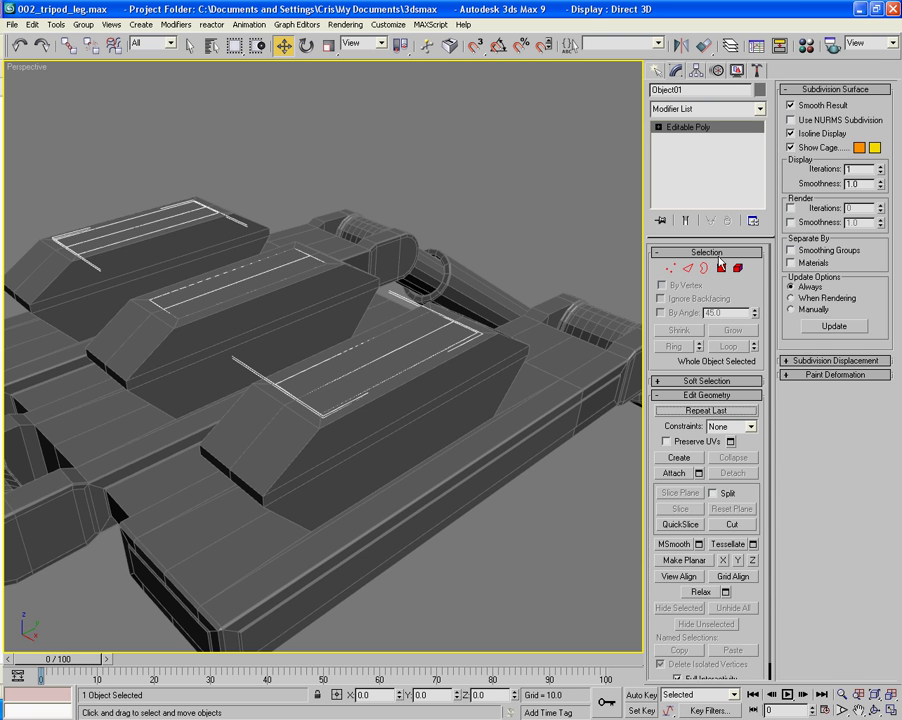
{"action": "left_click", "coordinate": [722, 270]}
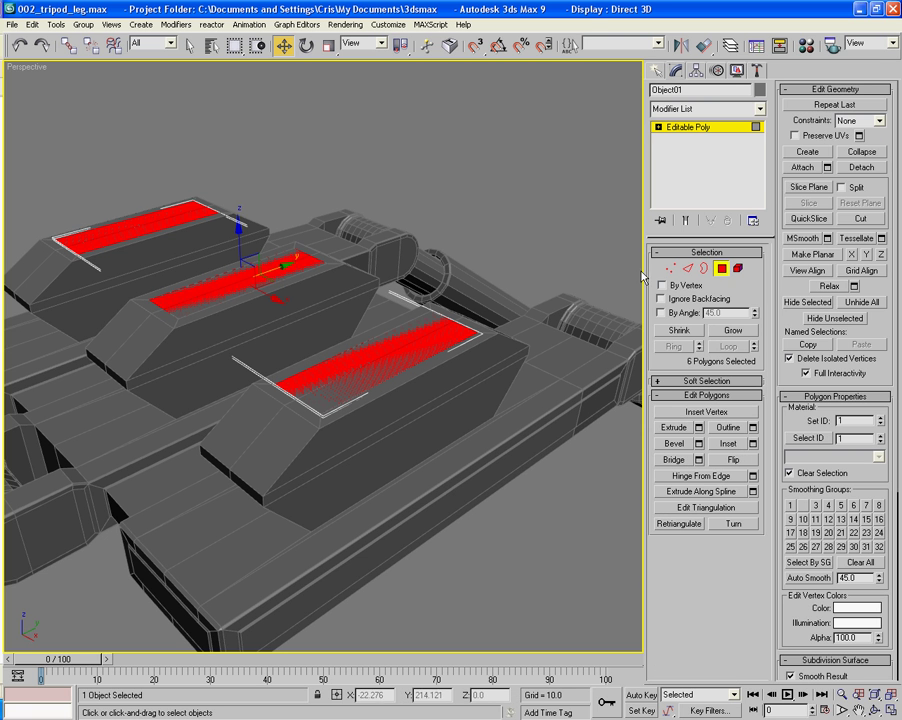
{"action": "left_click", "coordinate": [327, 46]}
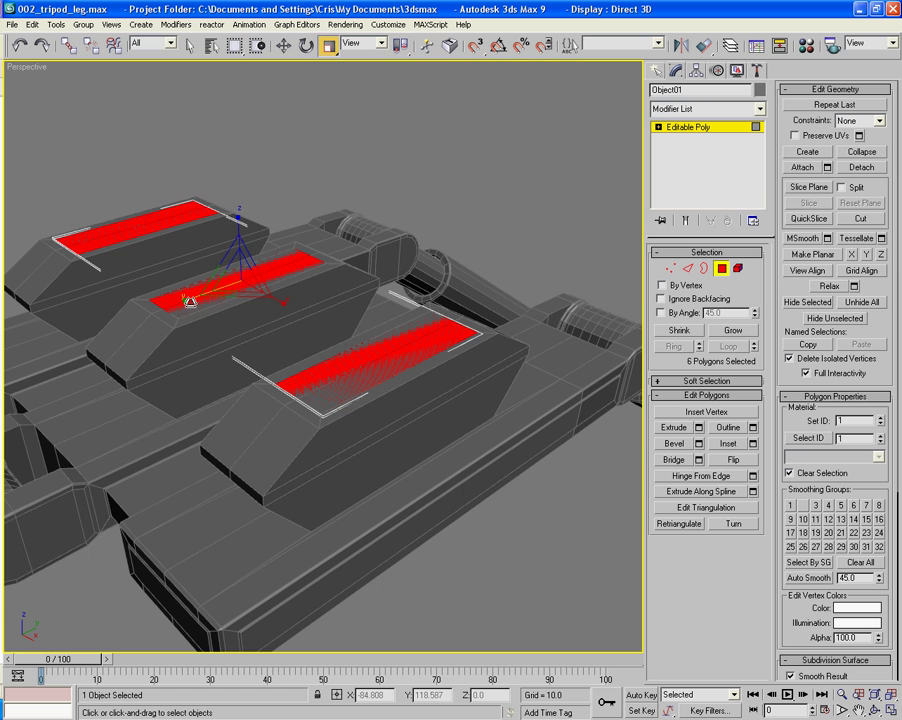
{"action": "left_click_drag", "start_coordinate": [190, 300], "coordinate": [135, 316]}
{"action": "middle_click_drag", "start_coordinate": [206, 383], "coordinate": [277, 478]}
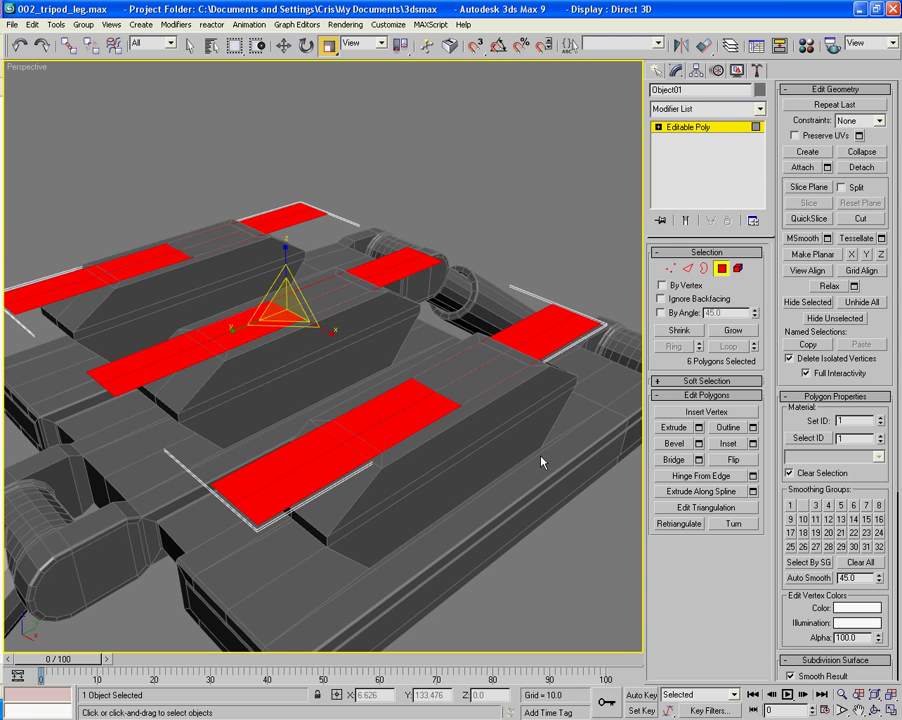
{"action": "left_click", "coordinate": [735, 460]}
Select all open borders of the cloned strips, extend them upward by about 12.73 as new side walls, and cap them.
{"action": "left_click", "coordinate": [704, 268]}
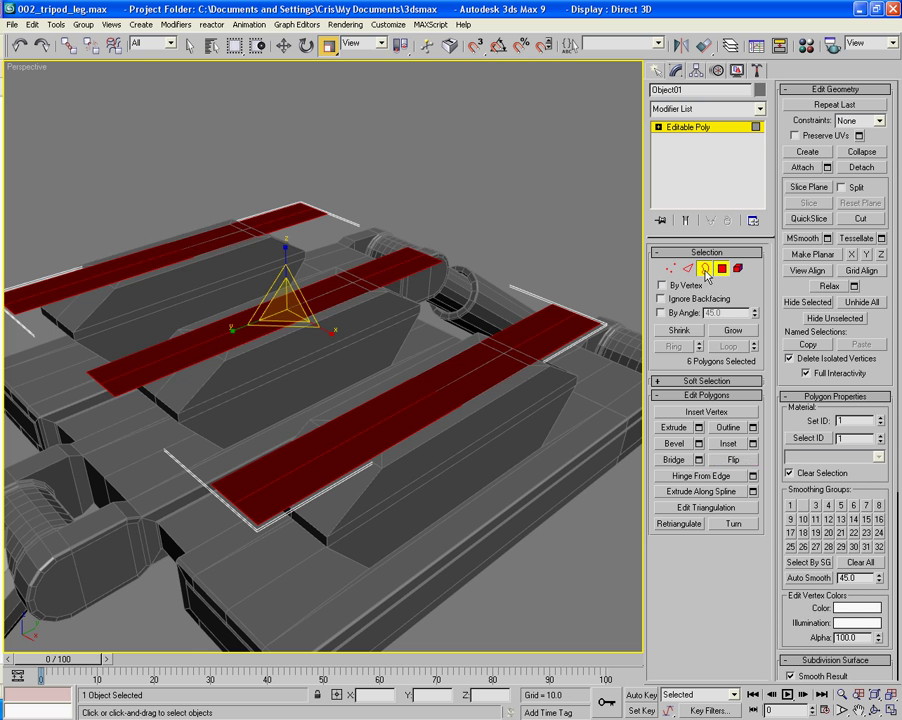
{"action": "key", "text": "ctrl+a"}
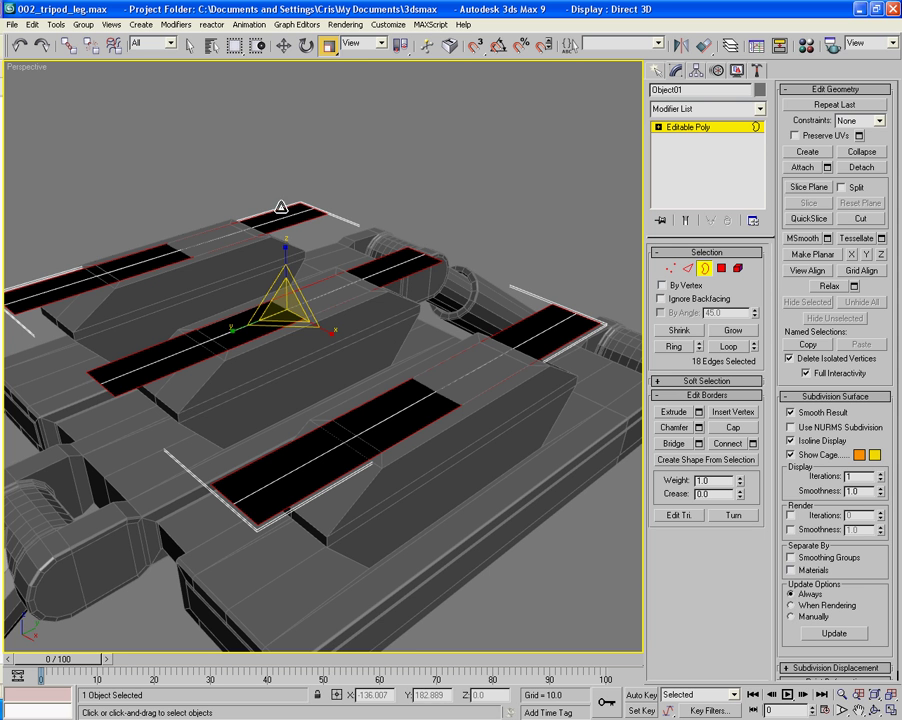
{"action": "key", "text": "w"}
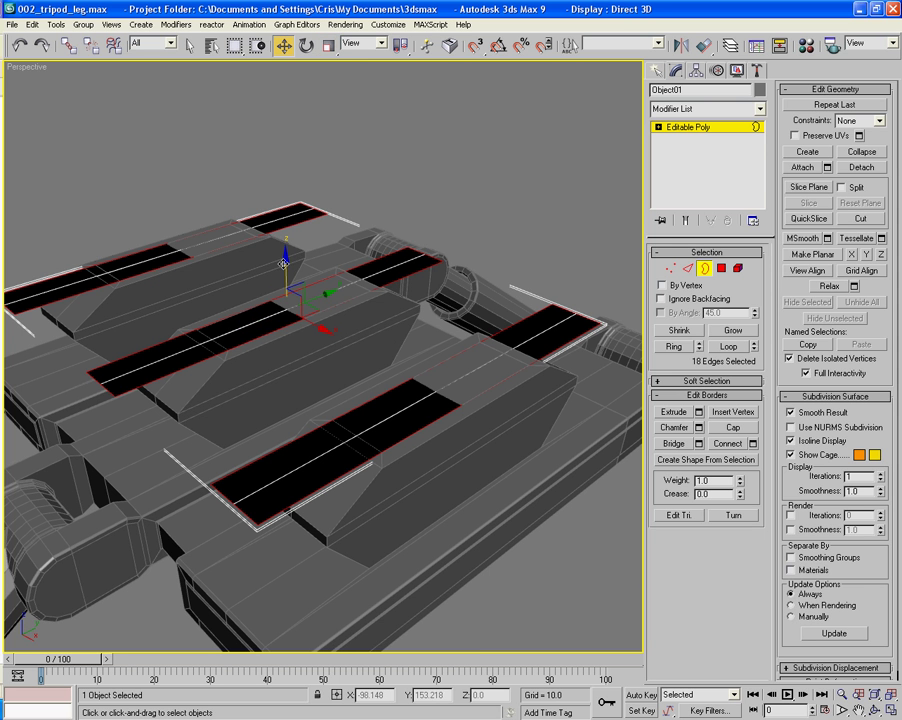
{"action": "left_click_drag", "start_coordinate": [283, 263], "coordinate": [289, 166], "text": "shift"}
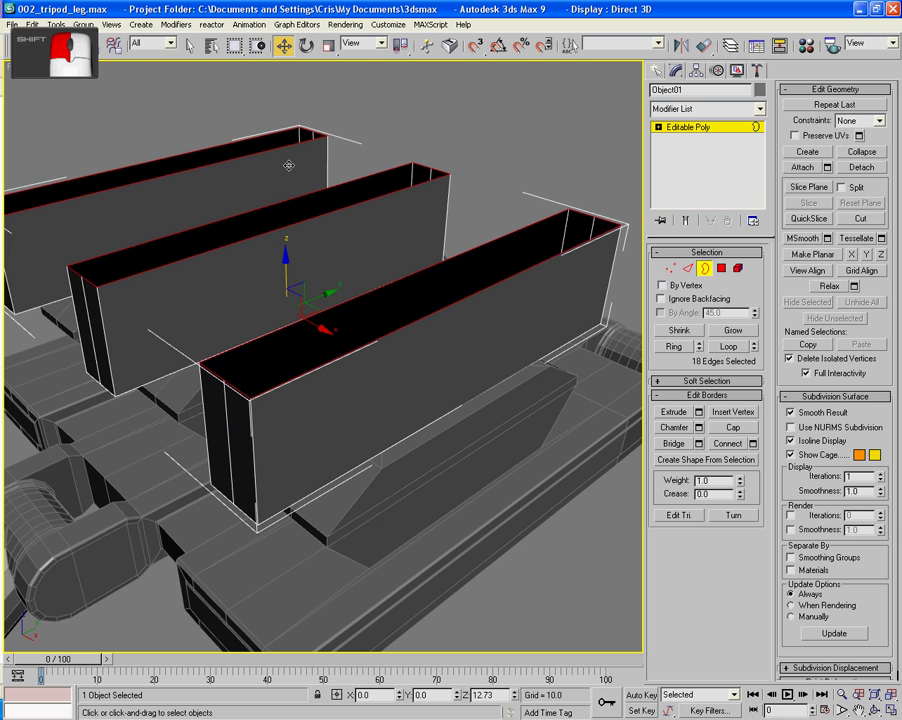
{"action": "left_click", "coordinate": [733, 427]}
Raise the upper borders of the three new boxes along the vertical axis in the Front view.
{"action": "middle_click_drag", "start_coordinate": [374, 470], "coordinate": [443, 423], "text": "alt"}
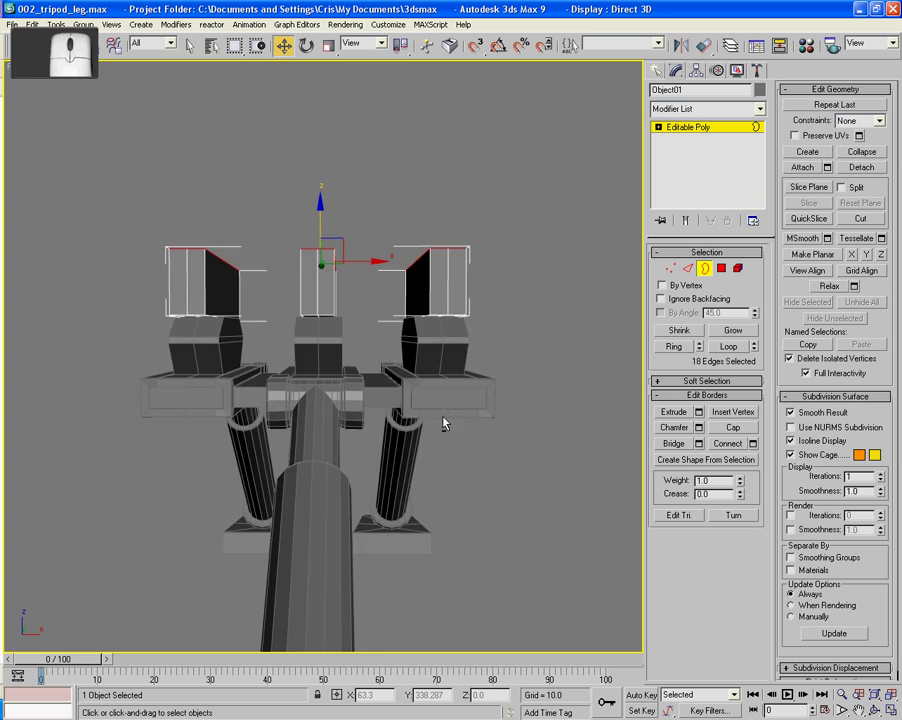
{"action": "key", "text": "f"}
{"action": "key", "text": "z"}
{"action": "middle_click_drag", "start_coordinate": [258, 493], "coordinate": [245, 399]}
{"action": "mouse_move", "coordinate": [311, 262]}
{"action": "left_mouse_down"}
{"action": "mouse_move", "coordinate": [320, 319]}
{"action": "mouse_move", "coordinate": [326, 175]}
{"action": "left_mouse_up"}
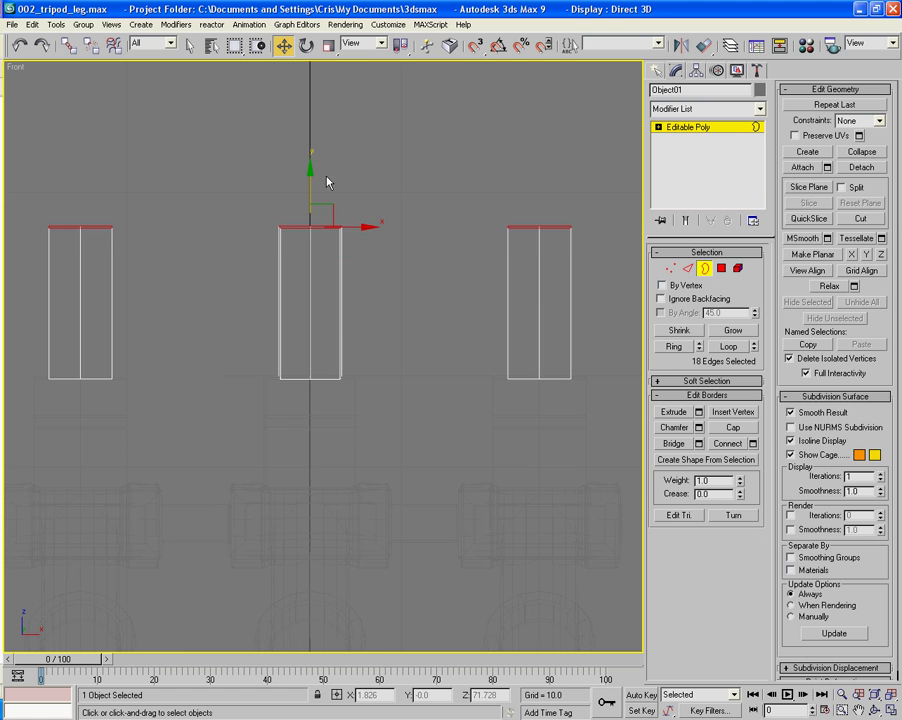
Centre the pivot of the new box object on its geometry.
{"action": "left_click", "coordinate": [704, 268]}
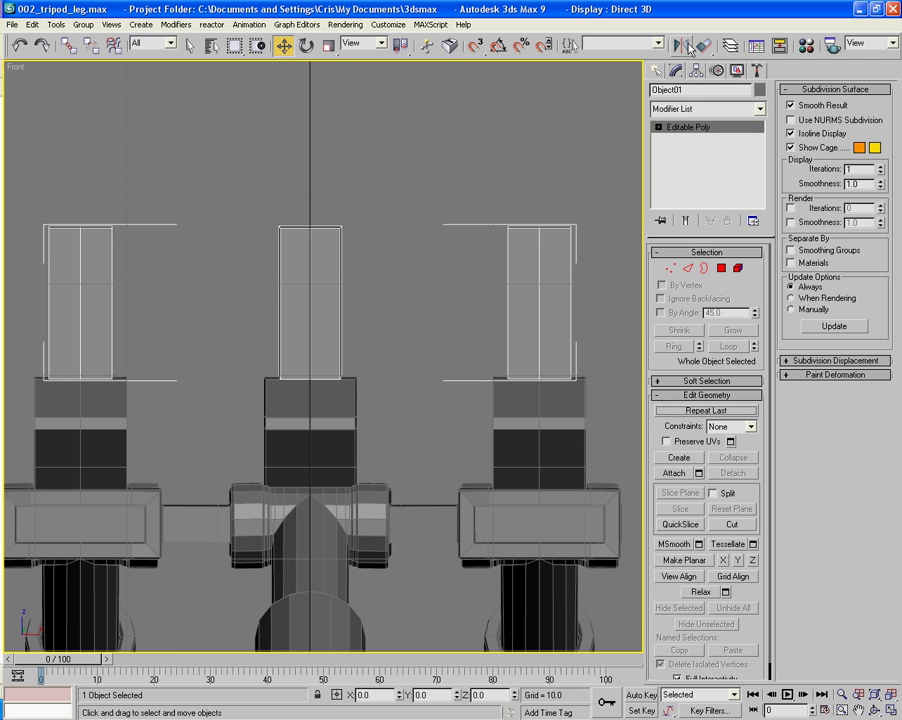
{"action": "left_click", "coordinate": [695, 71]}
{"action": "left_click", "coordinate": [709, 159]}
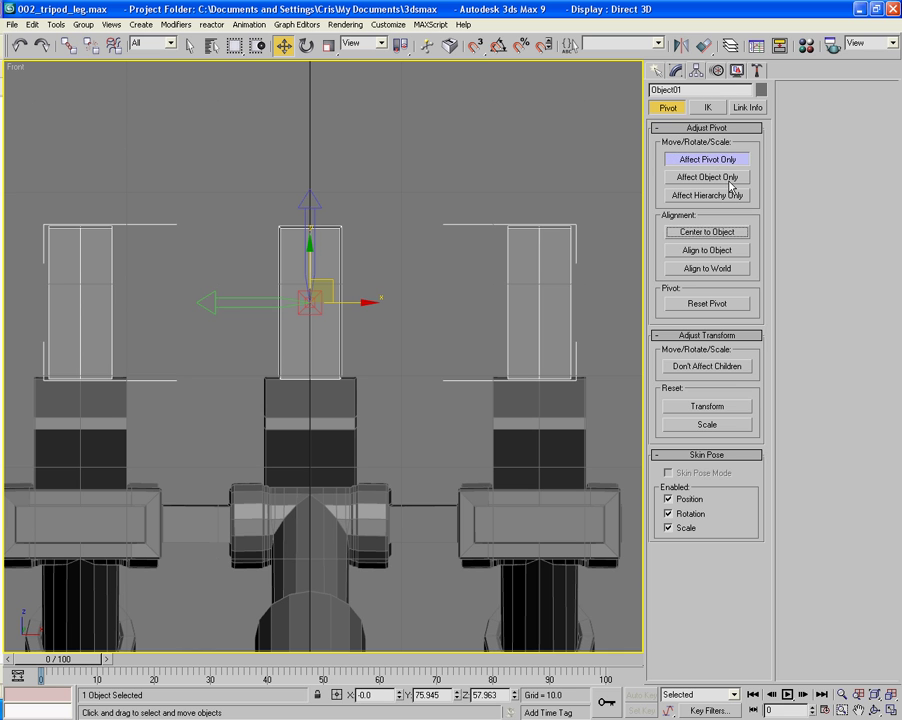
{"action": "left_click", "coordinate": [739, 161]}
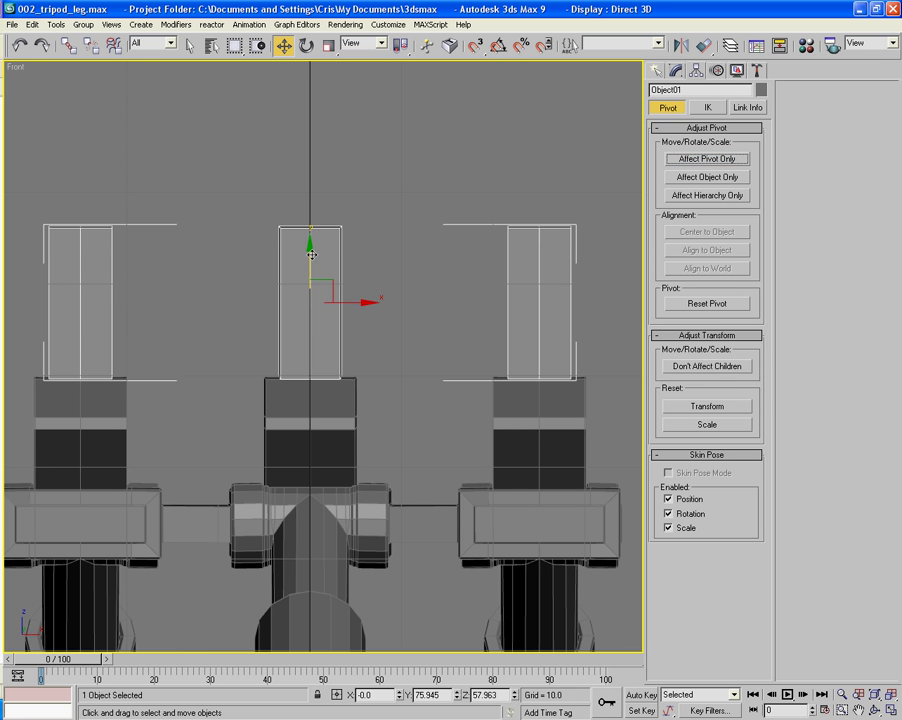
Lower the three boxes about 10.8 units so that they cut into the raised blocks.
{"action": "left_click_drag", "start_coordinate": [312, 255], "coordinate": [313, 352]}
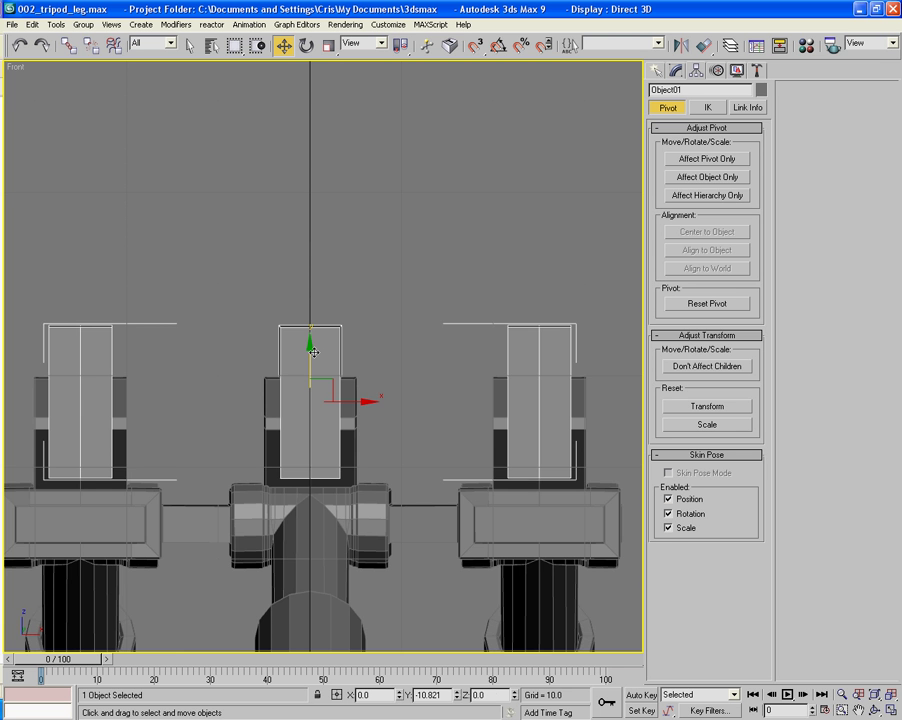
{"action": "key", "text": "ctrl+z"}
{"action": "key", "text": "p"}
{"action": "middle_click_drag", "start_coordinate": [367, 338], "coordinate": [414, 352], "text": "alt"}
{"action": "mouse_move", "coordinate": [414, 352]}
{"action": "middle_mouse_down", "text": "alt"}
{"action": "mouse_move", "coordinate": [422, 356]}
{"action": "mouse_move", "coordinate": [402, 346]}
{"action": "middle_mouse_up", "text": "alt"}
Subtract the three boxes from the tripod base with a Boolean compound object using Subtraction (A-B).
{"action": "left_click", "coordinate": [465, 445]}
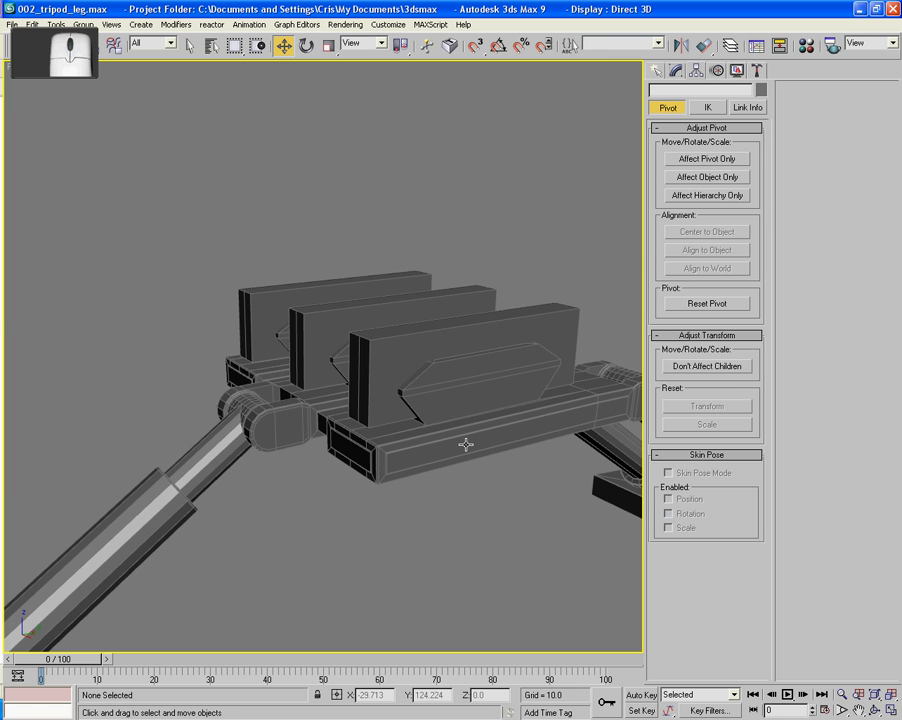
{"action": "left_click", "coordinate": [657, 71]}
{"action": "left_click", "coordinate": [660, 93]}
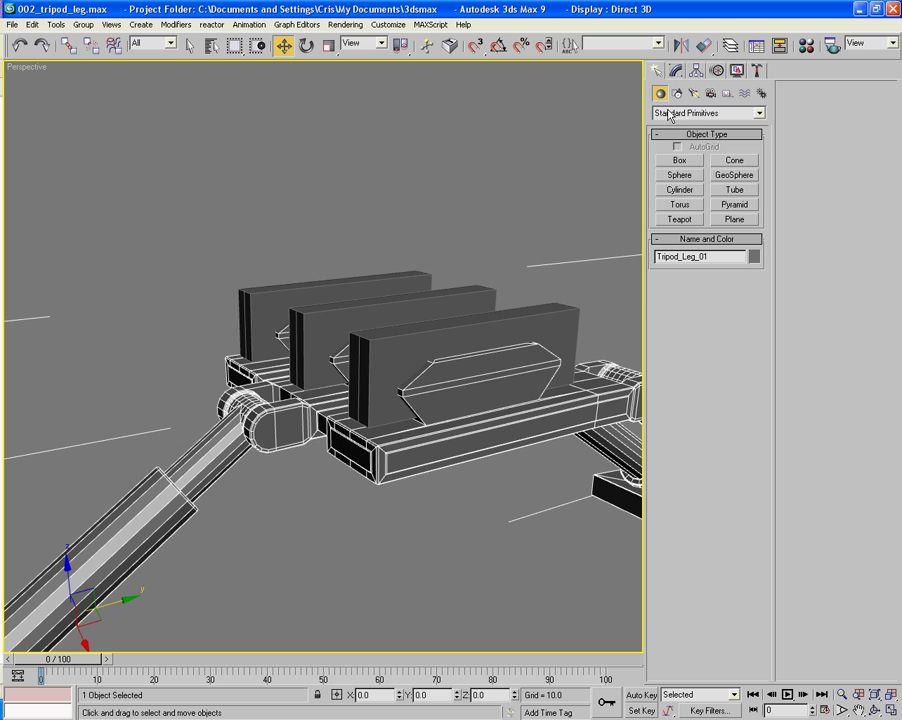
{"action": "left_click", "coordinate": [672, 114]}
{"action": "left_click", "coordinate": [685, 142]}
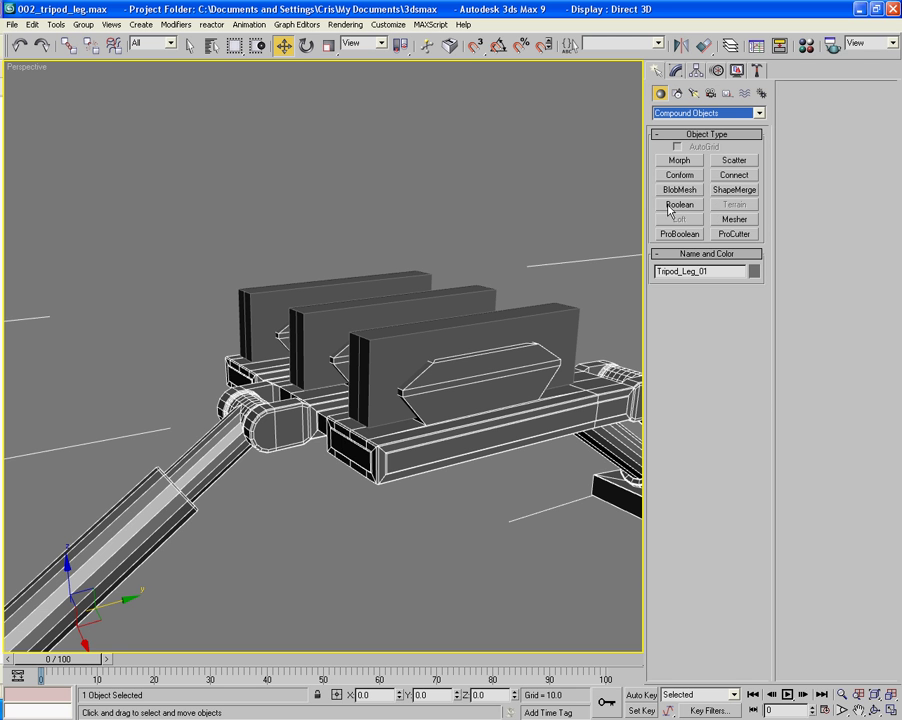
{"action": "left_click", "coordinate": [680, 205]}
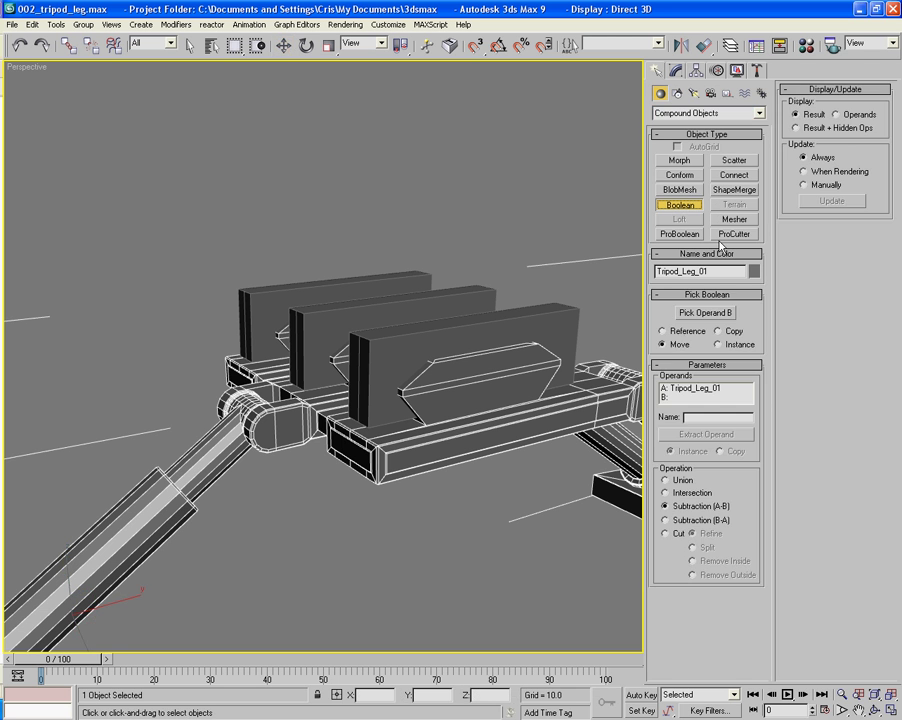
{"action": "left_click", "coordinate": [692, 314]}
{"action": "left_click", "coordinate": [572, 322]}
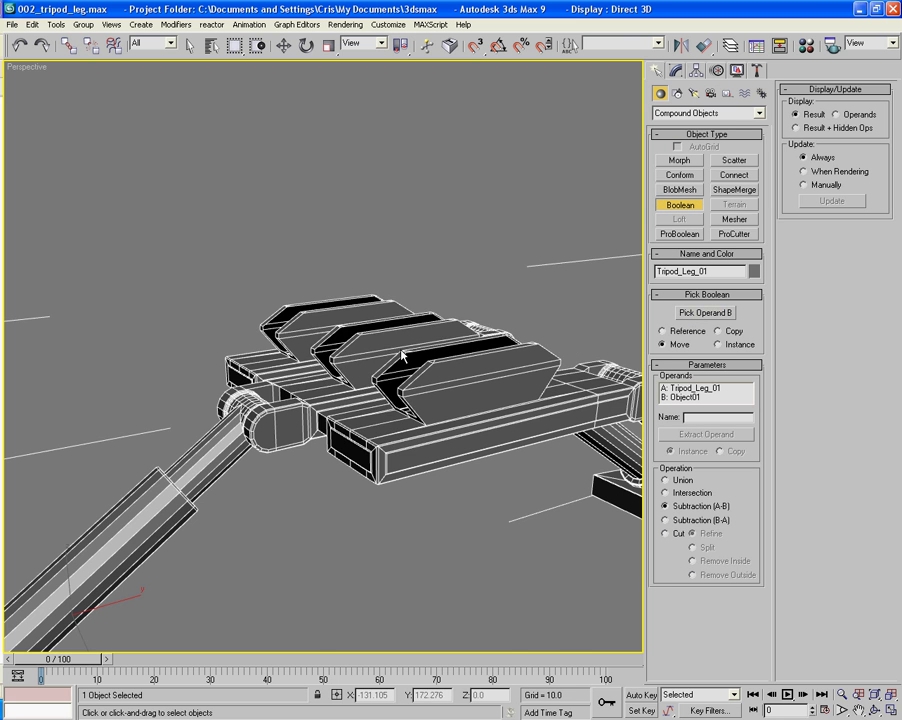
Convert the Boolean result to an Editable Poly.
{"action": "middle_click_drag", "start_coordinate": [428, 291], "coordinate": [600, 380], "text": "alt"}
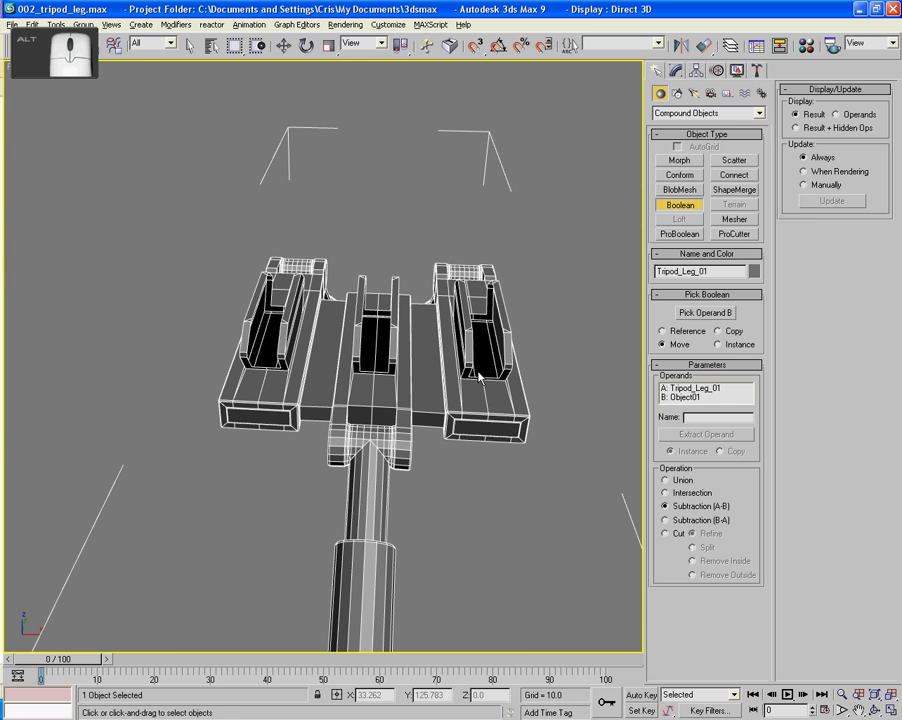
{"action": "key", "text": "w"}
{"action": "right_click", "coordinate": [480, 437]}
{"action": "mouse_move", "coordinate": [537, 567]}
{"action": "left_click", "coordinate": [617, 568]}
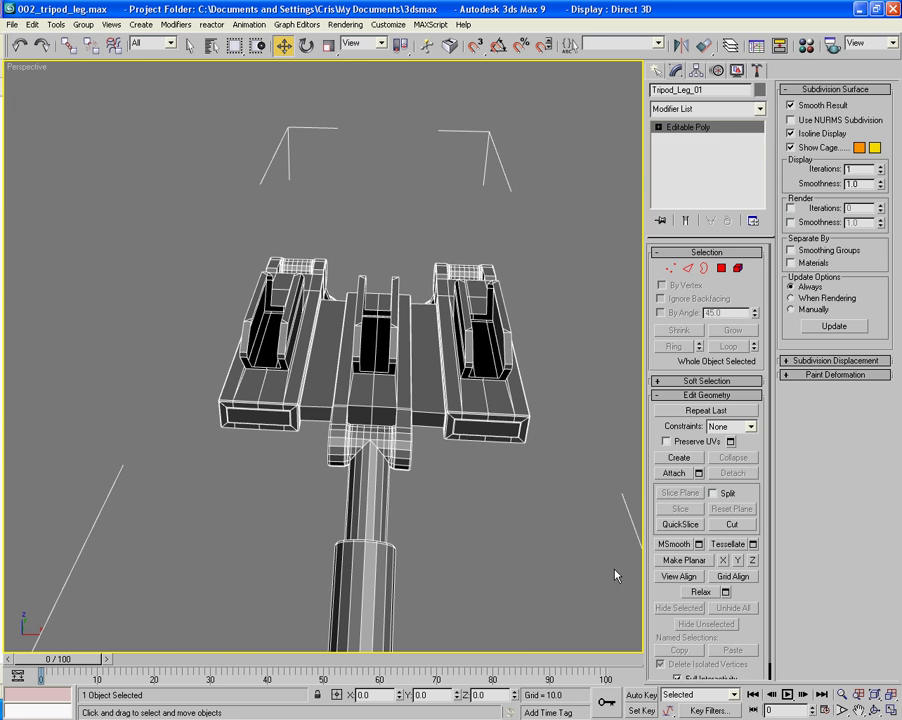
Select the four open end edges of the slot in the positive X block and bridge them to form its floor.
{"action": "middle_click_drag", "start_coordinate": [475, 503], "coordinate": [540, 410], "text": "alt"}
{"action": "scroll", "coordinate": [552, 457], "scroll_direction": "up", "scroll_amount": 5}
{"action": "left_click", "coordinate": [690, 268]}
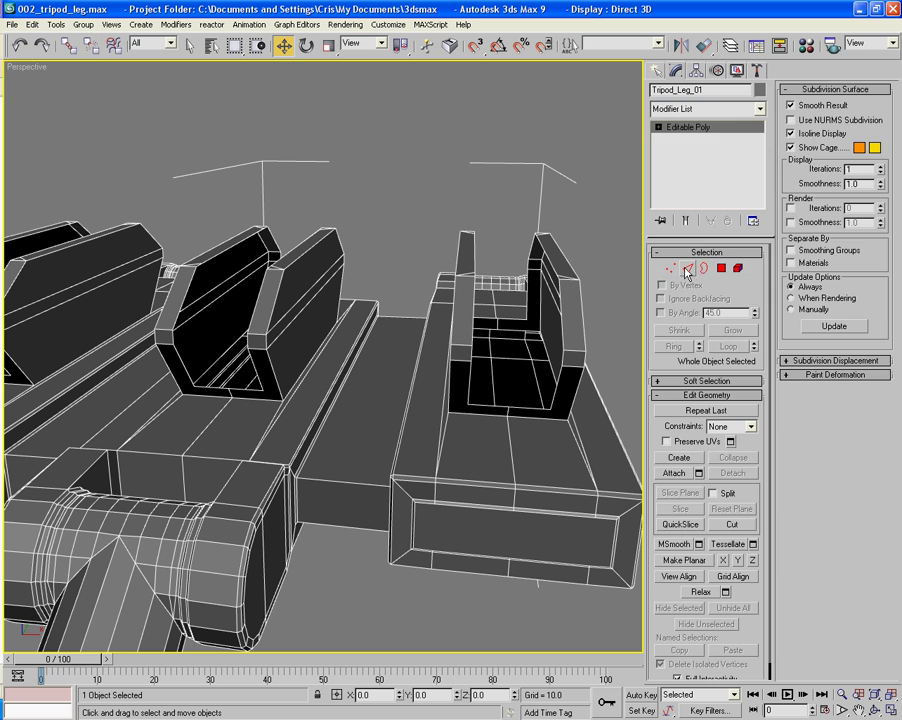
{"action": "left_click", "coordinate": [495, 321]}
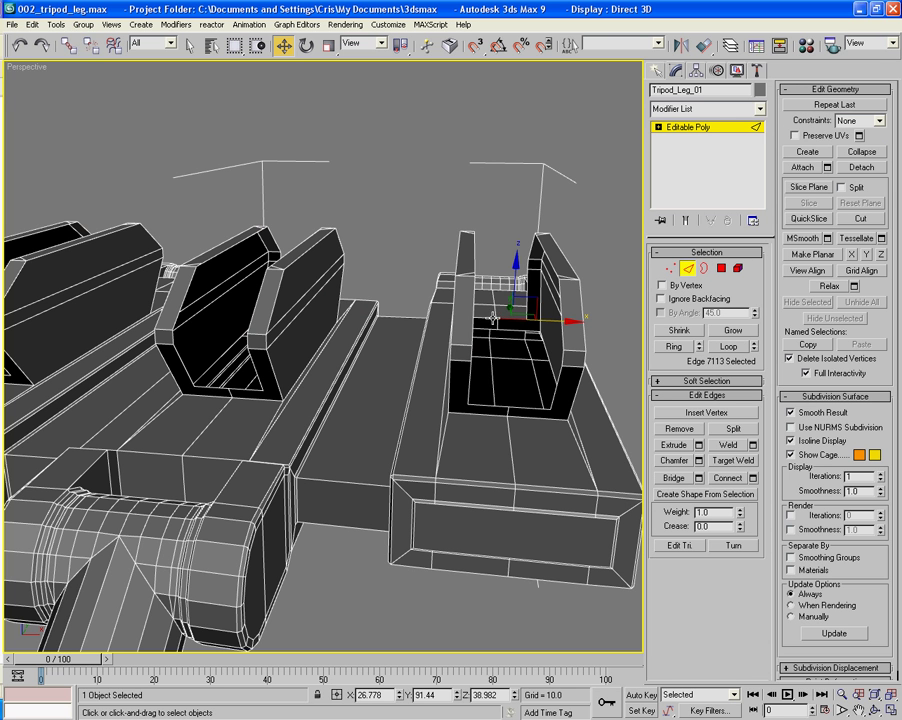
{"action": "left_click", "coordinate": [509, 404], "text": "ctrl"}
{"action": "left_click", "coordinate": [495, 403], "text": "ctrl"}
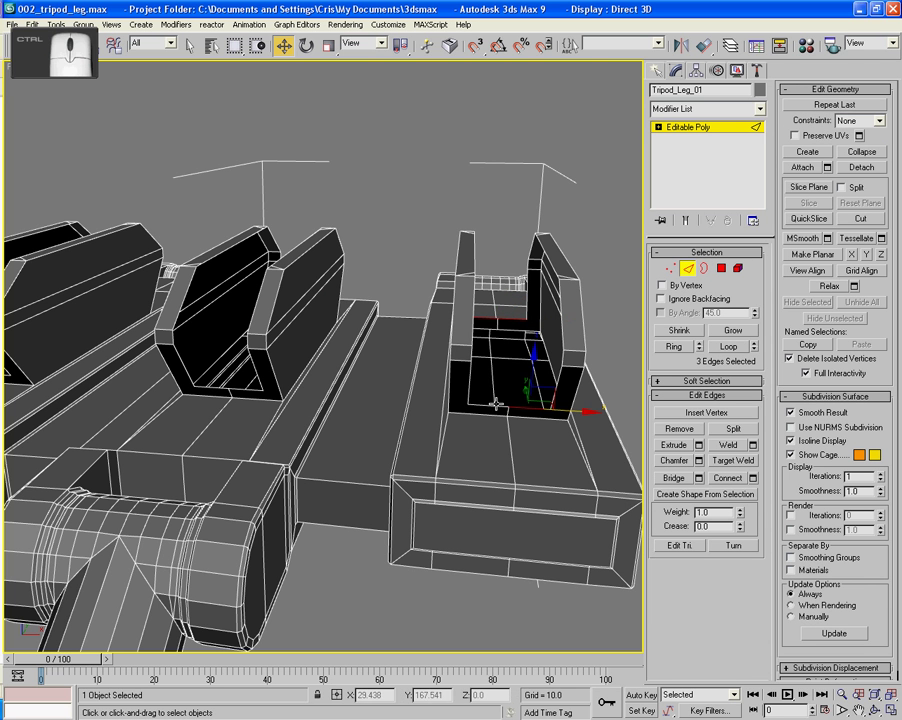
{"action": "left_click", "coordinate": [565, 410], "text": "ctrl"}
{"action": "middle_click_drag", "start_coordinate": [543, 414], "coordinate": [512, 424], "text": "alt"}
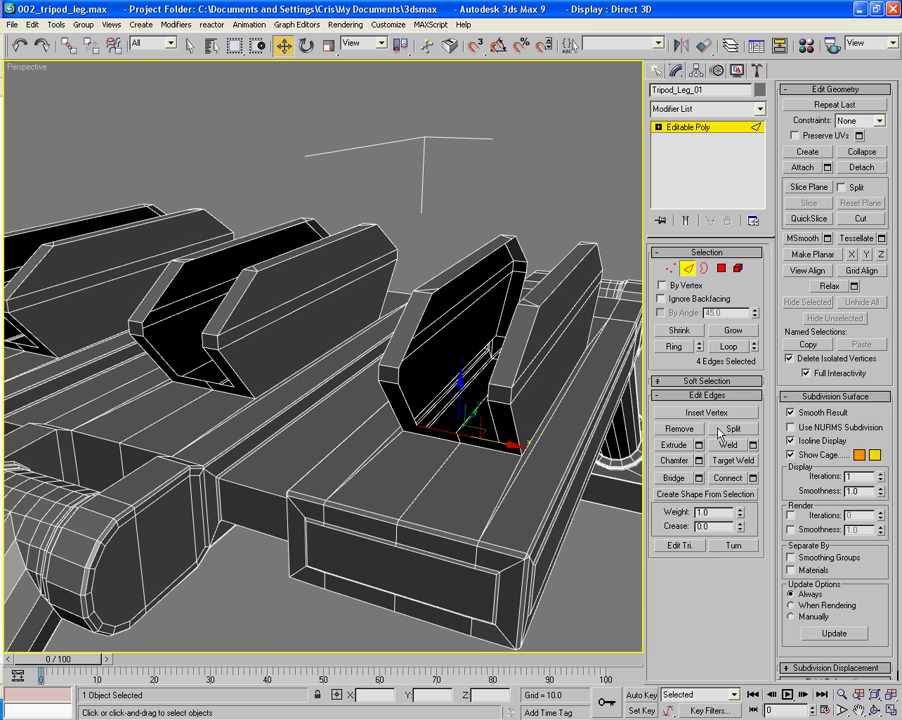
Bridge the four open end edges of the middle block's slot to form its floor.
{"action": "middle_click_drag", "start_coordinate": [519, 475], "coordinate": [432, 429], "text": "alt"}
{"action": "left_click", "coordinate": [348, 420]}
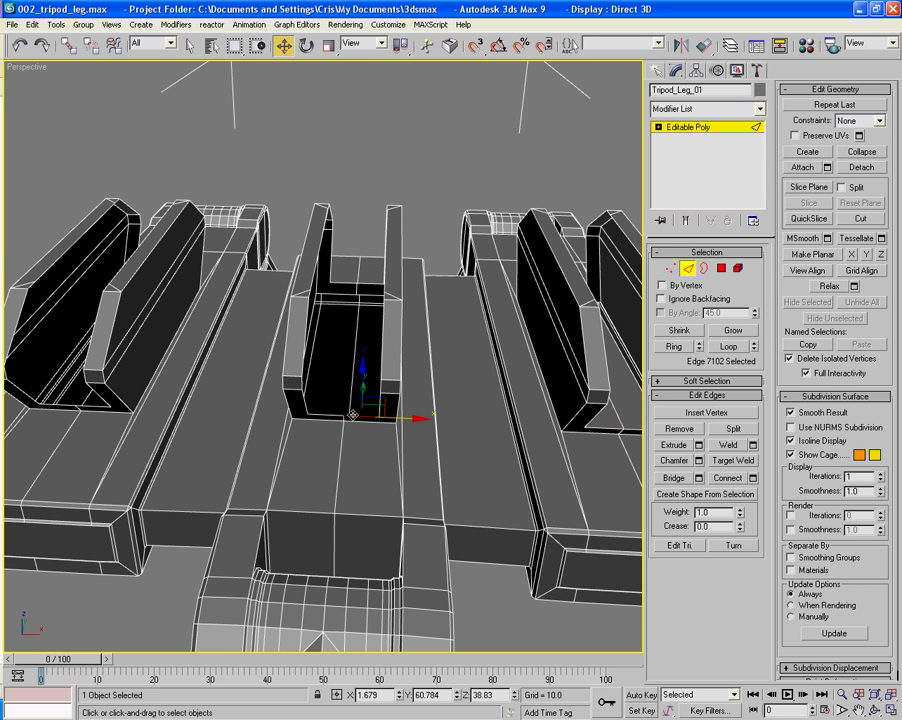
{"action": "left_click", "coordinate": [371, 284], "text": "ctrl"}
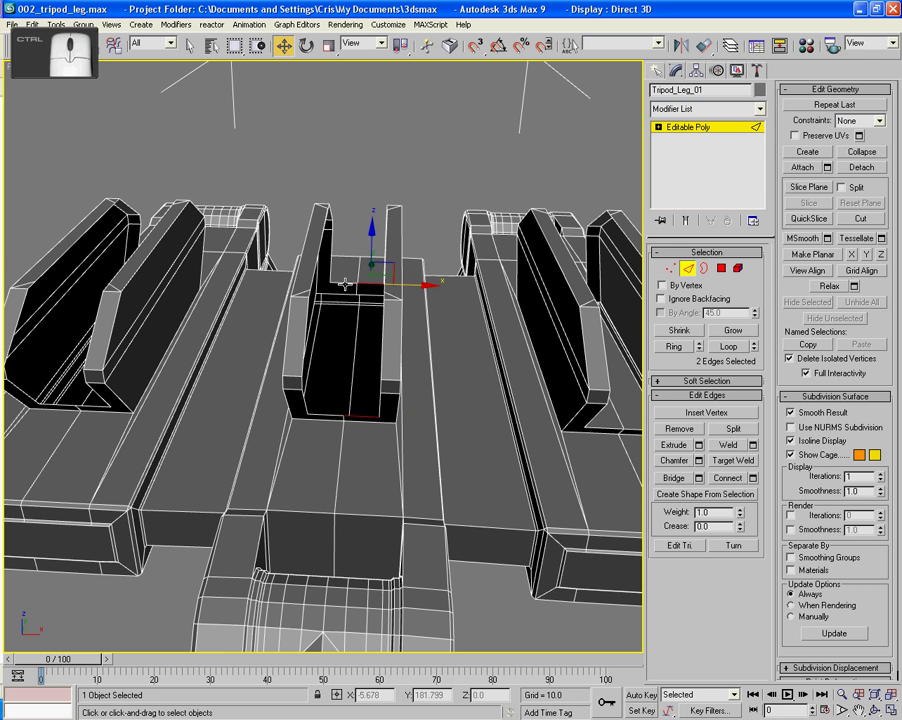
{"action": "left_click", "coordinate": [342, 284], "text": "ctrl"}
{"action": "left_click", "coordinate": [318, 415], "text": "ctrl"}
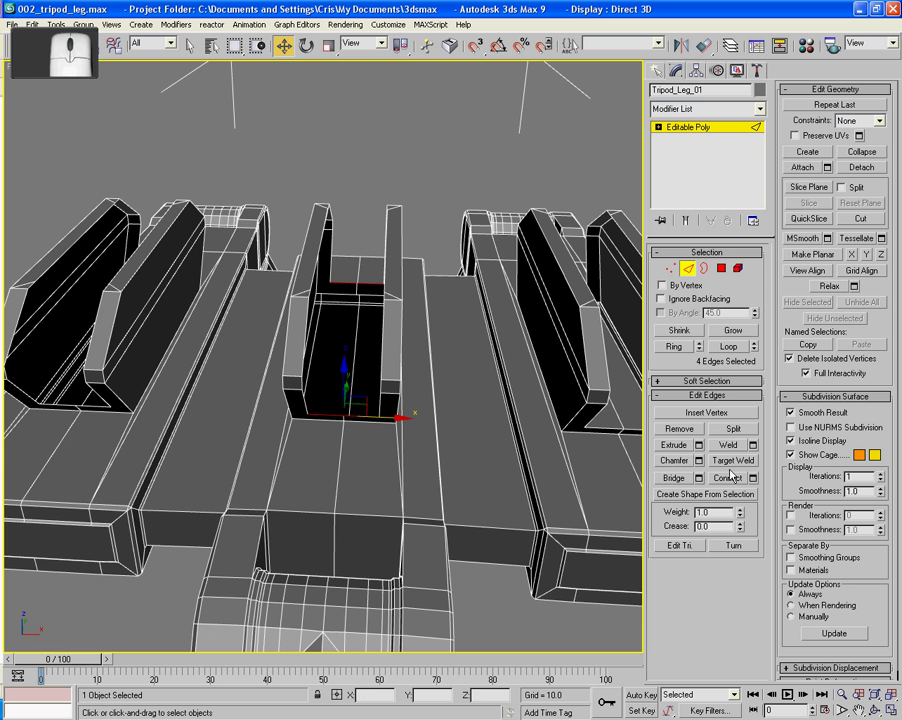
{"action": "left_click", "coordinate": [676, 479]}
Bridge the four open end edges of the negative X block's slot to form its floor.
{"action": "middle_click_drag", "start_coordinate": [450, 452], "coordinate": [609, 420], "text": "alt"}
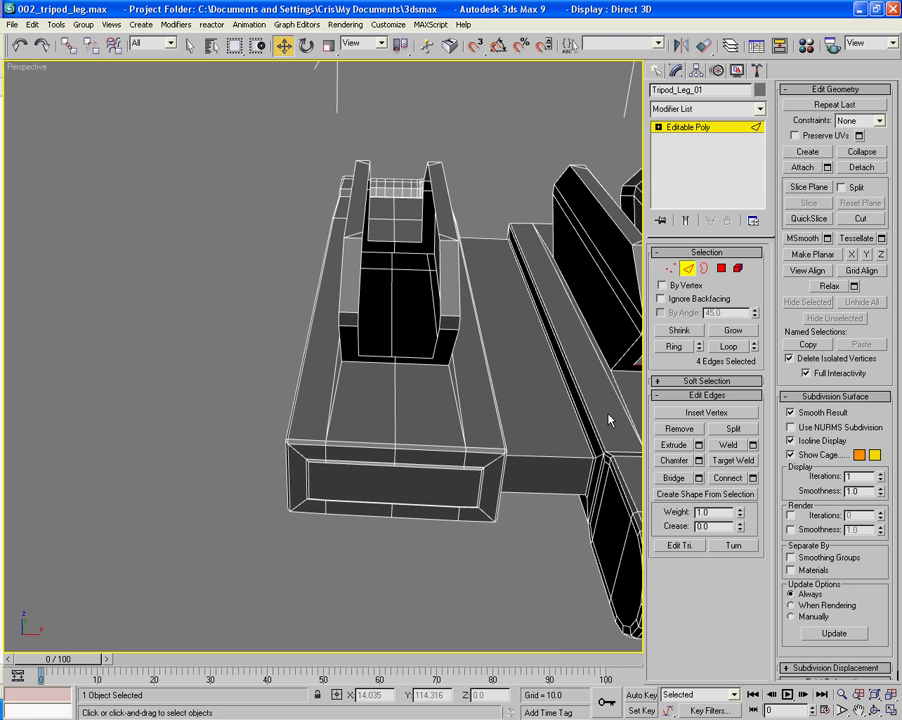
{"action": "left_click", "coordinate": [408, 357]}
{"action": "left_click", "coordinate": [405, 240], "text": "ctrl"}
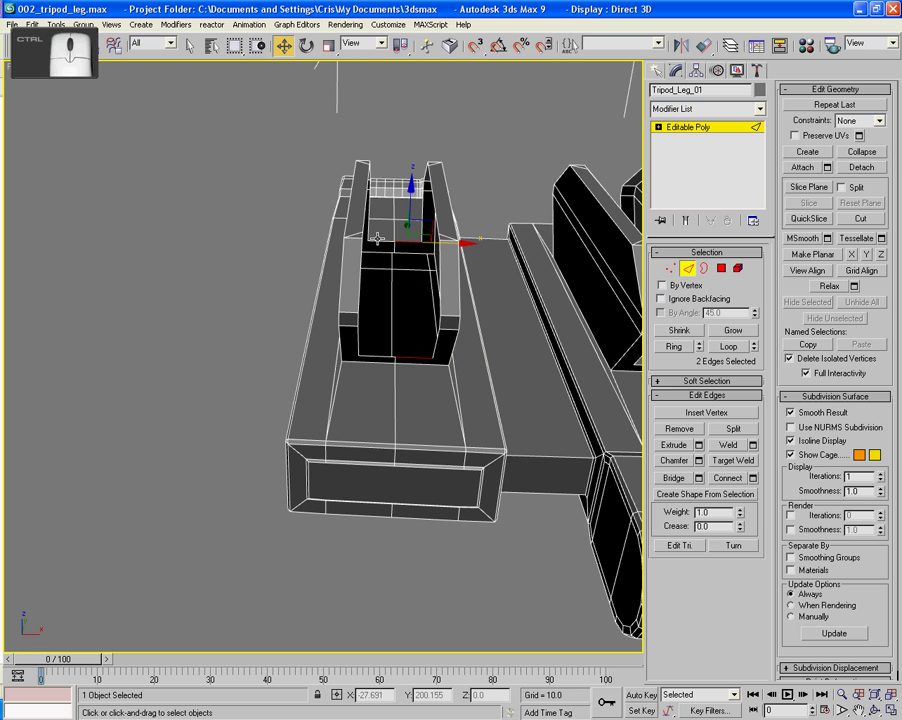
{"action": "left_click", "coordinate": [383, 251], "text": "ctrl"}
{"action": "left_click", "coordinate": [374, 358], "text": "ctrl"}
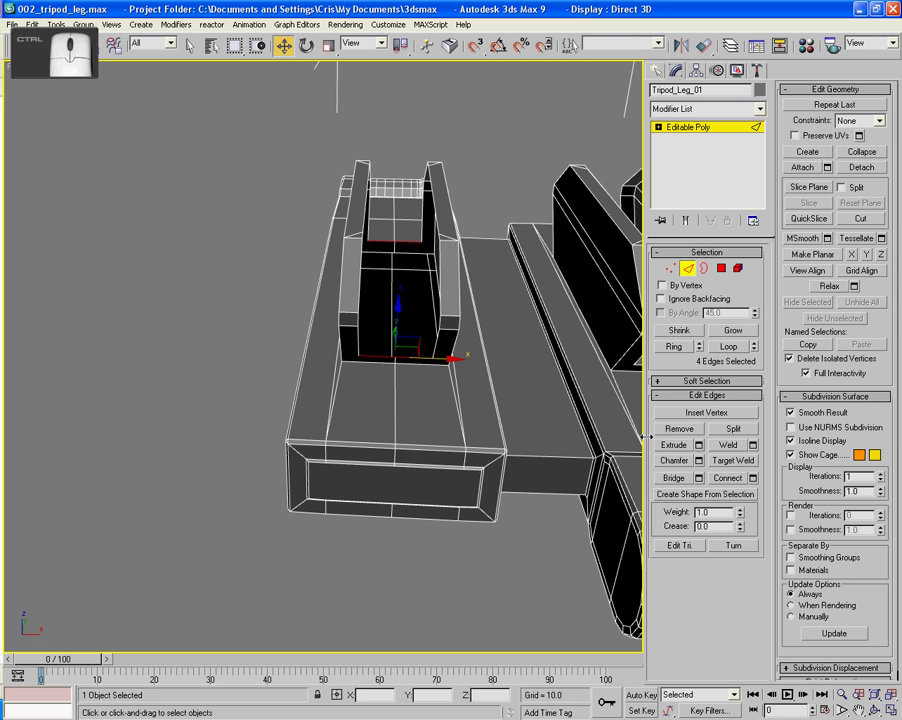
{"action": "middle_click_drag", "start_coordinate": [478, 338], "coordinate": [520, 330], "text": "alt"}
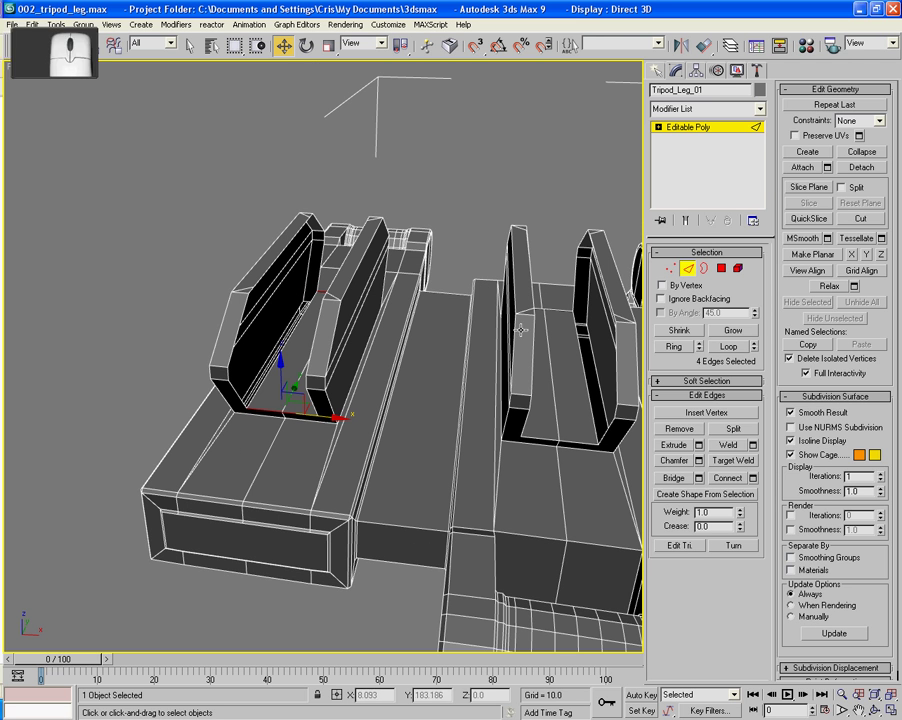
Cap the open border on the slot side of the negative X block's outer wall.
{"action": "left_click", "coordinate": [704, 268]}
{"action": "left_click", "coordinate": [229, 386]}
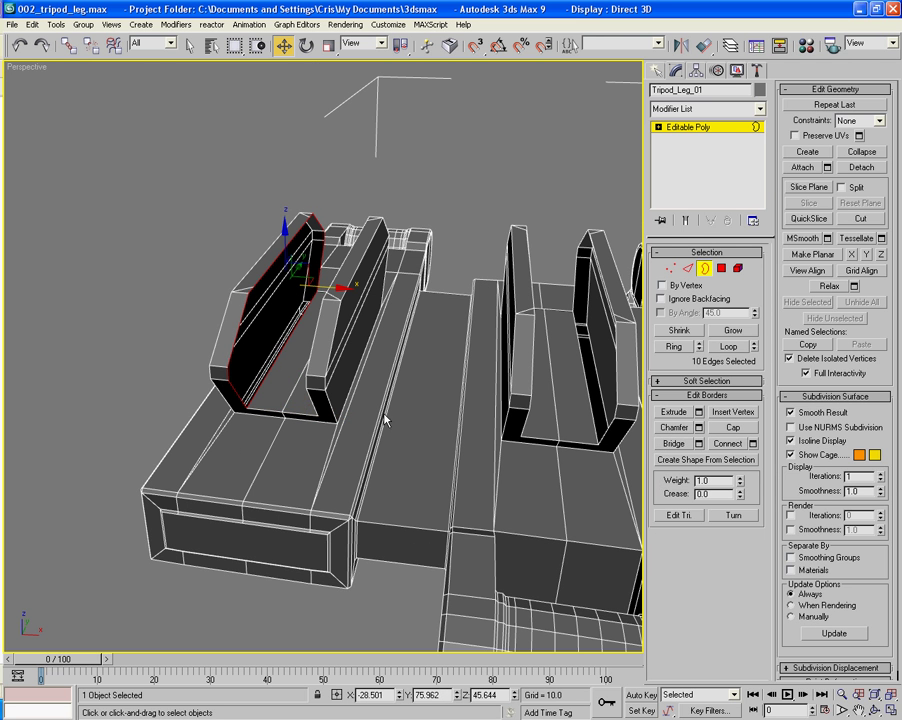
{"action": "left_click", "coordinate": [749, 428]}
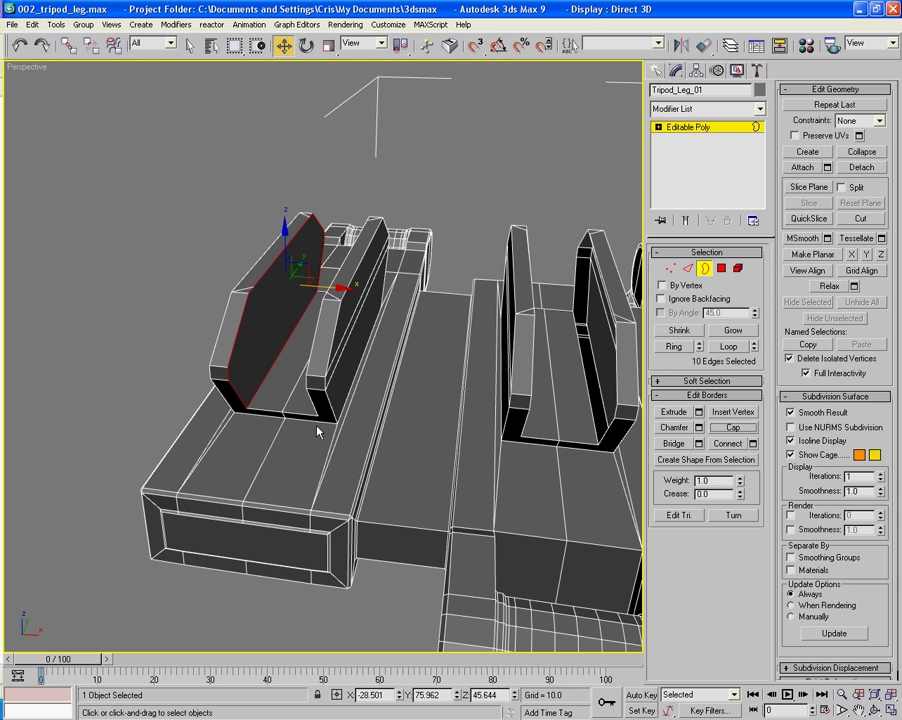
Target-weld the stray vertices along the top edges of the negative X block's two walls onto their neighbouring corner vertices.
{"action": "middle_click_drag", "start_coordinate": [316, 426], "coordinate": [419, 459], "text": "alt"}
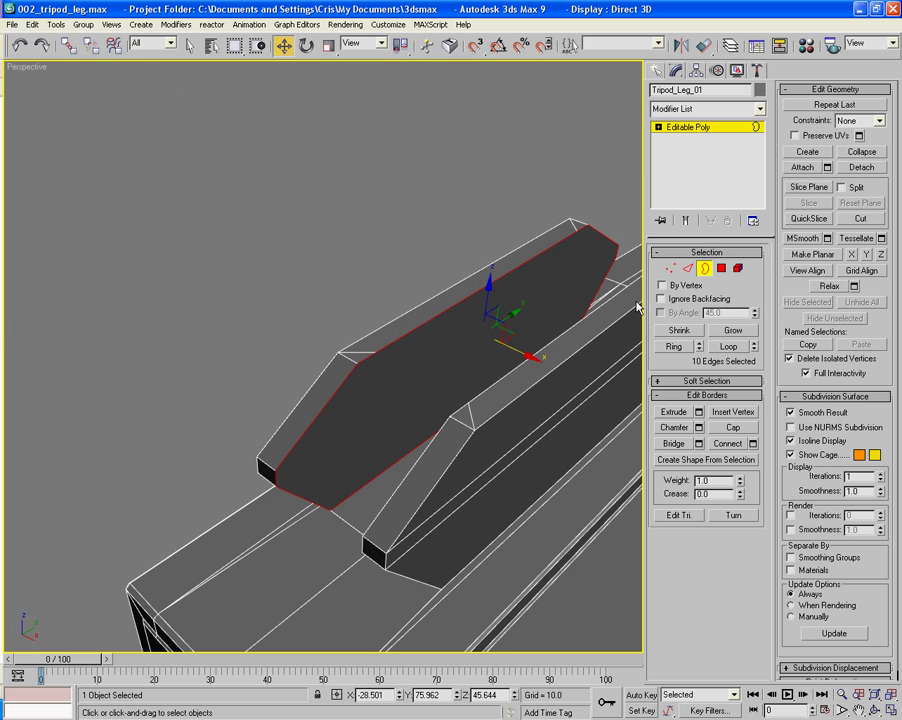
{"action": "left_click", "coordinate": [669, 268]}
{"action": "left_click", "coordinate": [740, 444]}
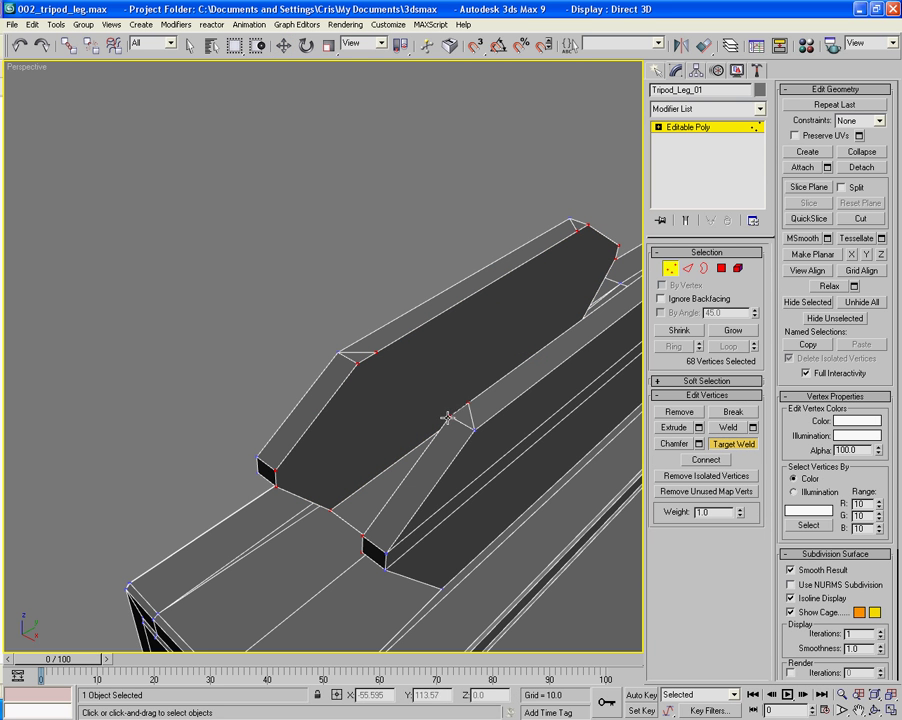
{"action": "left_click", "coordinate": [375, 352]}
{"action": "middle_click_drag", "start_coordinate": [375, 352], "coordinate": [497, 378], "text": "alt"}
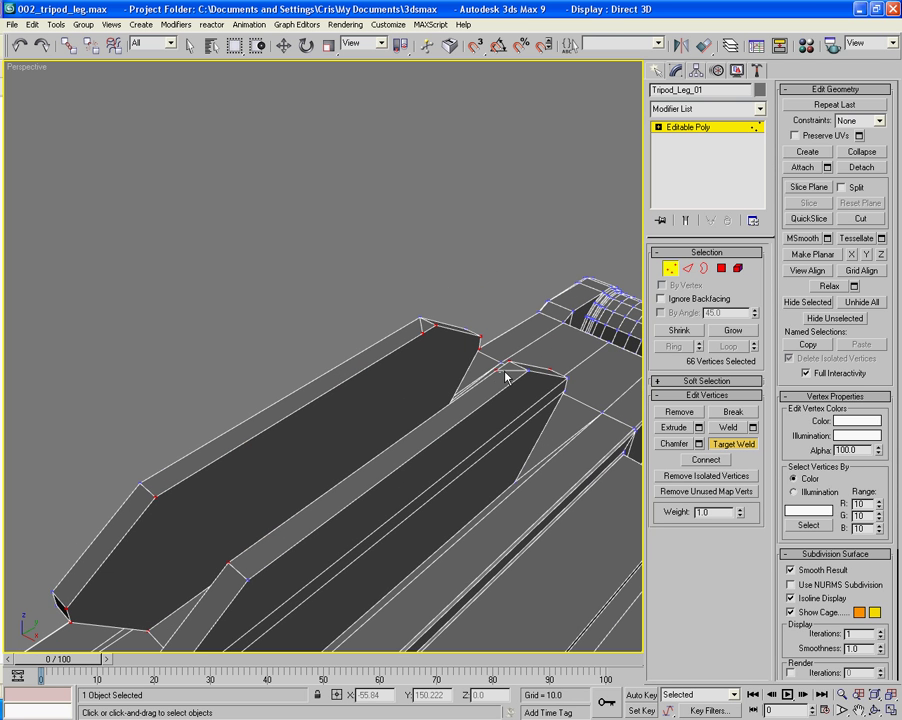
{"action": "left_click", "coordinate": [509, 362]}
{"action": "left_click", "coordinate": [432, 325]}
{"action": "left_click", "coordinate": [426, 321]}
{"action": "middle_click_drag", "start_coordinate": [426, 321], "coordinate": [404, 352], "text": "alt"}
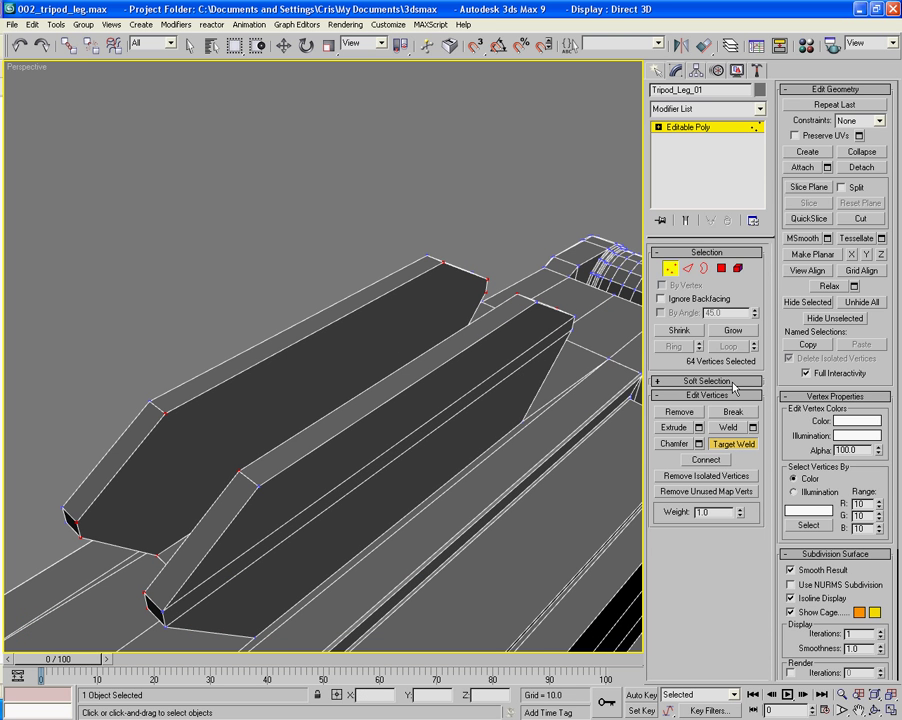
{"action": "left_click", "coordinate": [670, 268]}
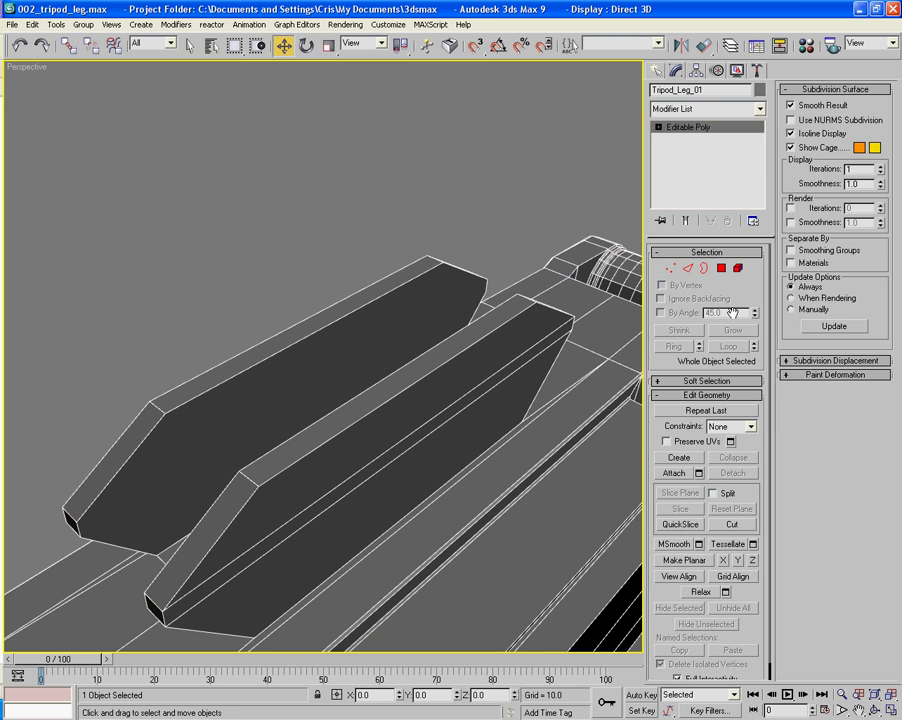
Cut lengthwise edges across the capped face of the outer wall, joining its opposite end corners.
{"action": "left_click", "coordinate": [732, 524]}
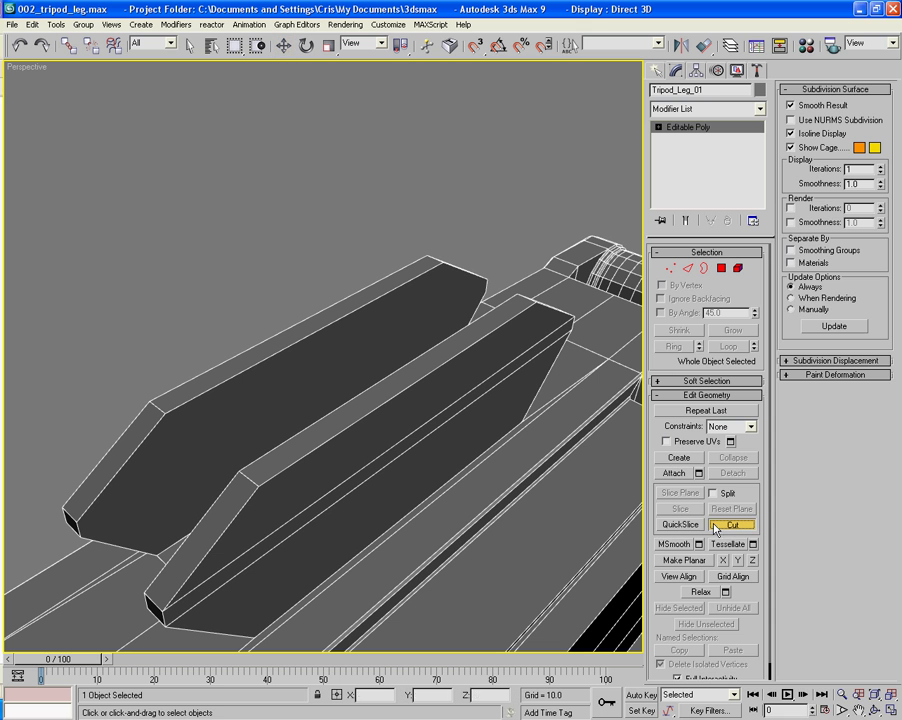
{"action": "left_click", "coordinate": [78, 520]}
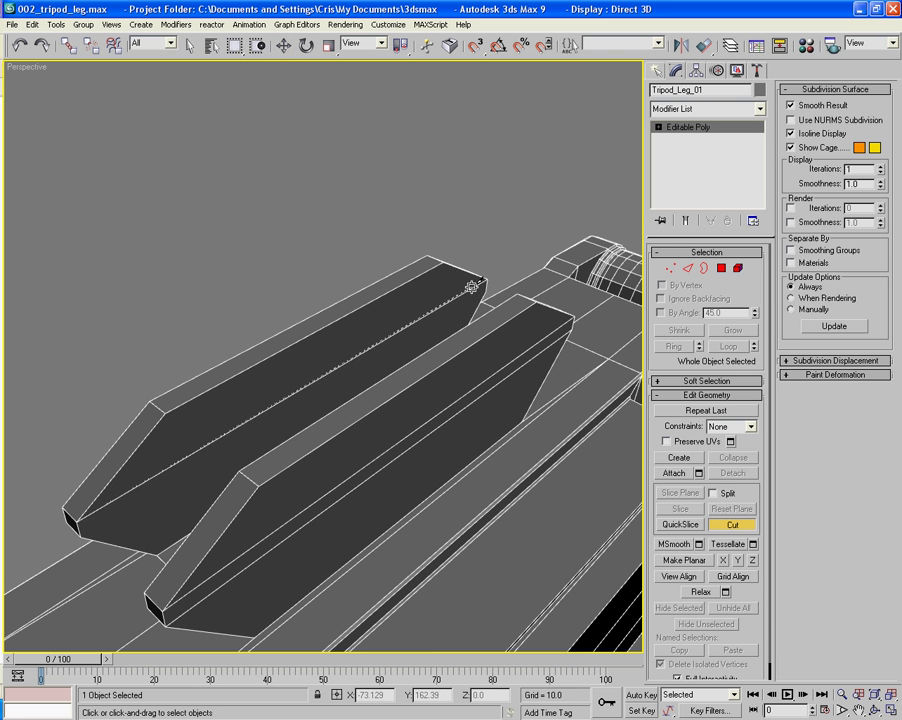
{"action": "left_click", "coordinate": [488, 277]}
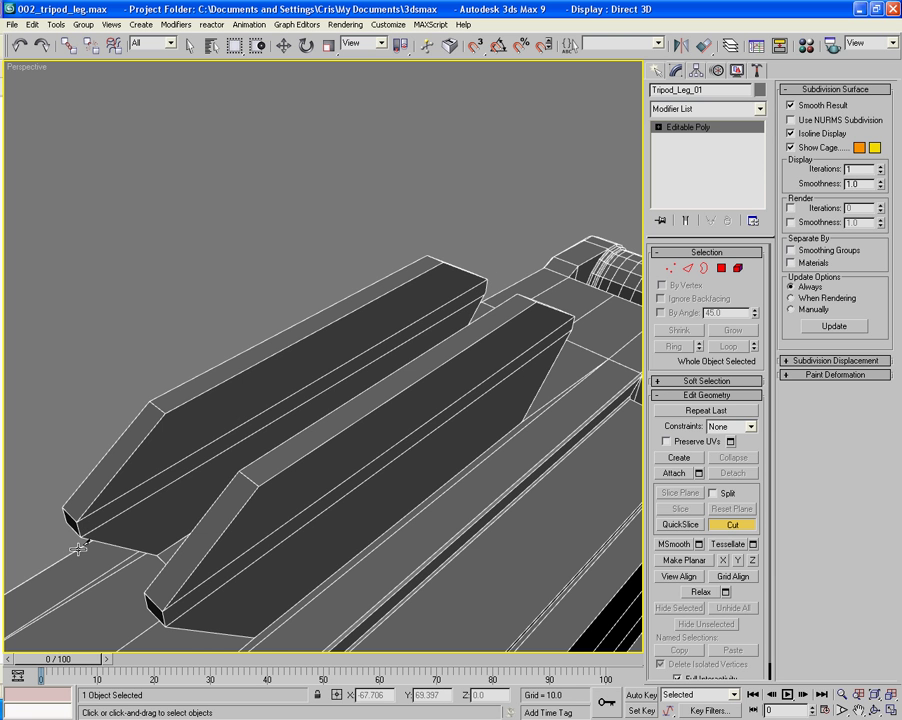
Cap the open border on the slot side of the negative X block's inner wall.
{"action": "middle_click_drag", "start_coordinate": [74, 535], "coordinate": [169, 610], "text": "alt"}
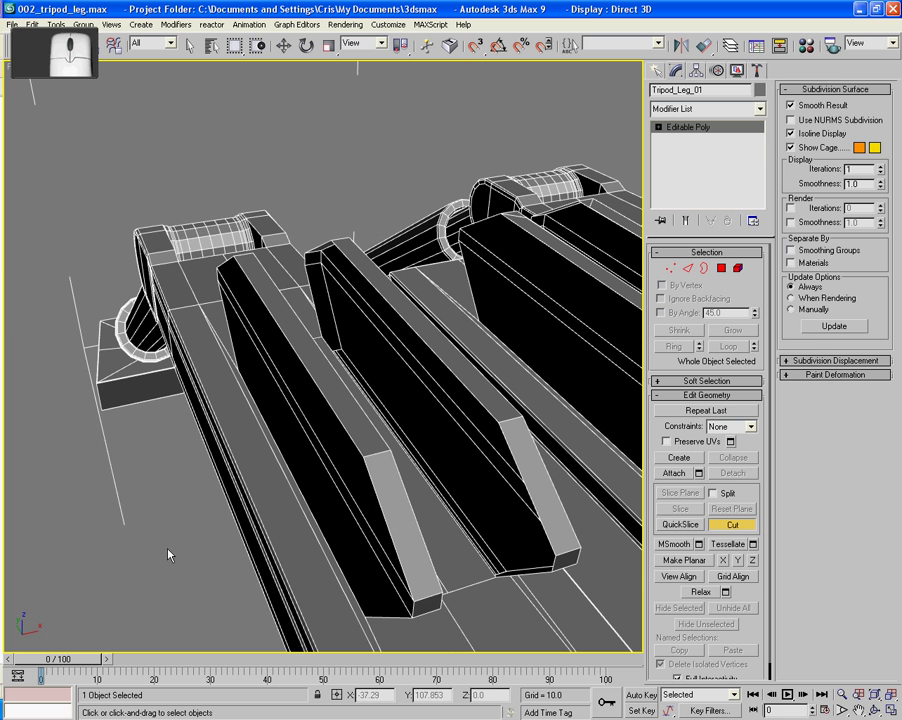
{"action": "left_click", "coordinate": [705, 270]}
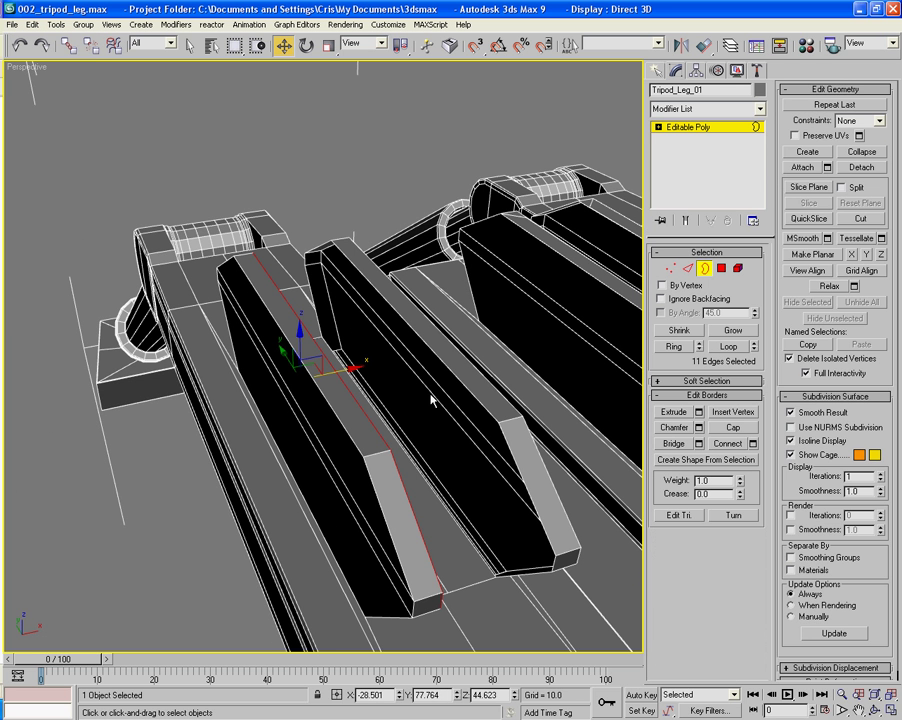
{"action": "left_click", "coordinate": [453, 371]}
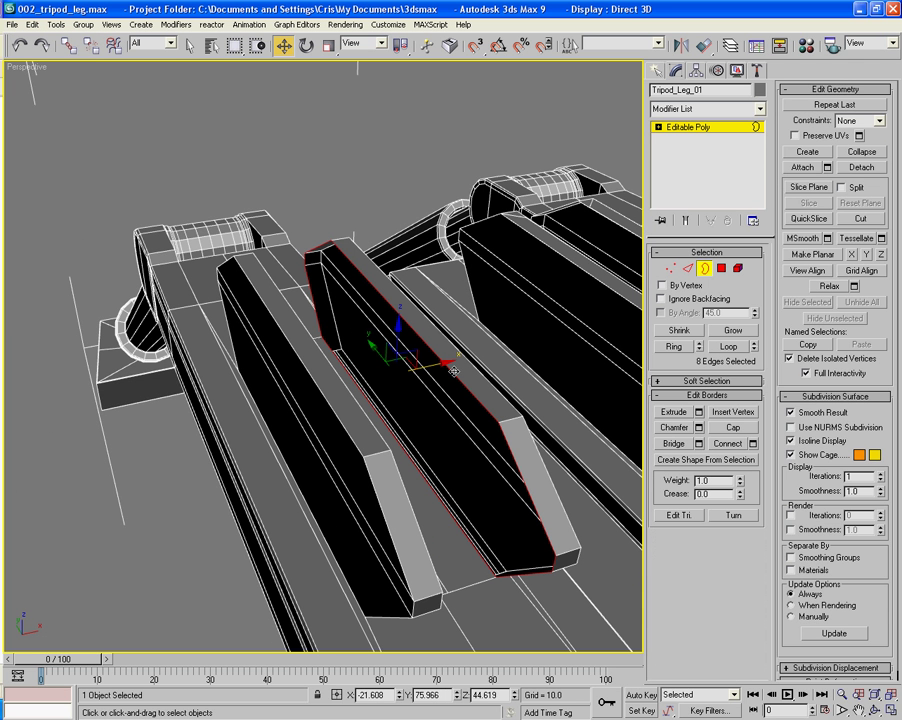
{"action": "left_click", "coordinate": [729, 428]}
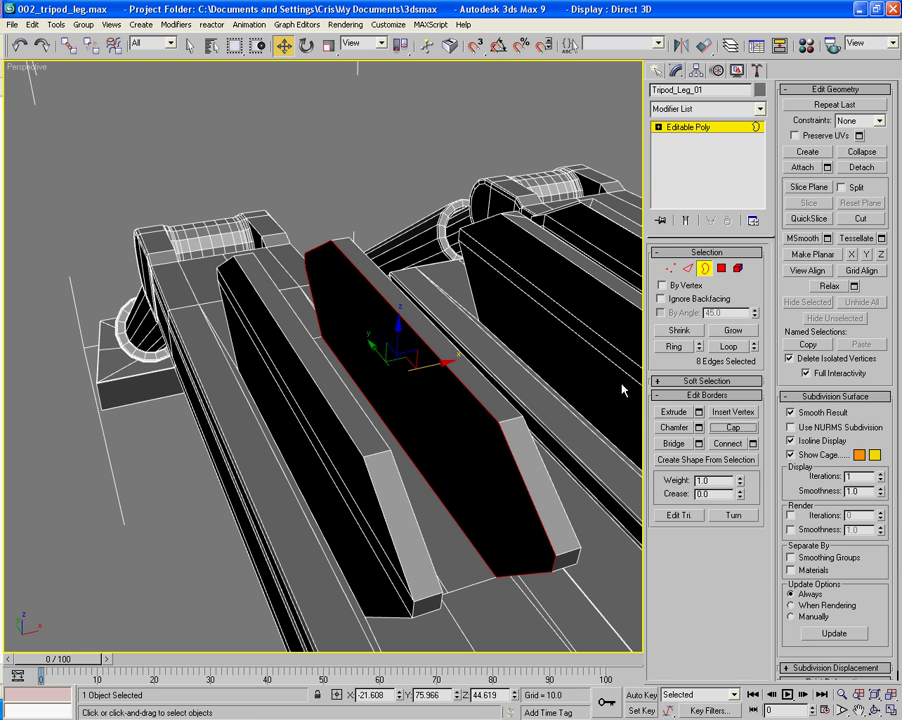
Cut a lengthwise edge across the inner wall's capped face between its upper end corners.
{"action": "left_click", "coordinate": [866, 218]}
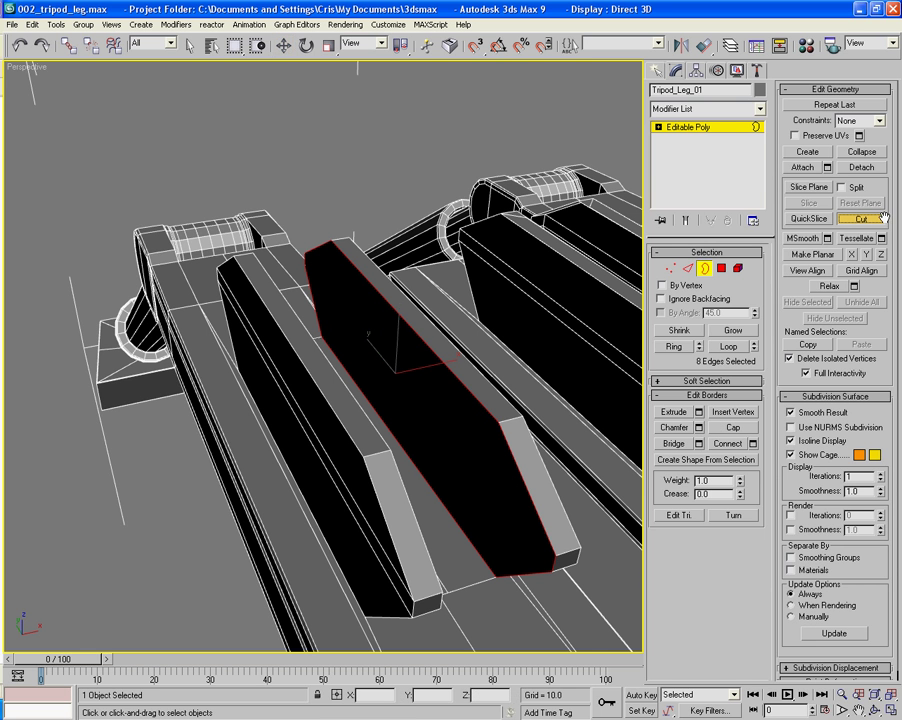
{"action": "left_click", "coordinate": [307, 249]}
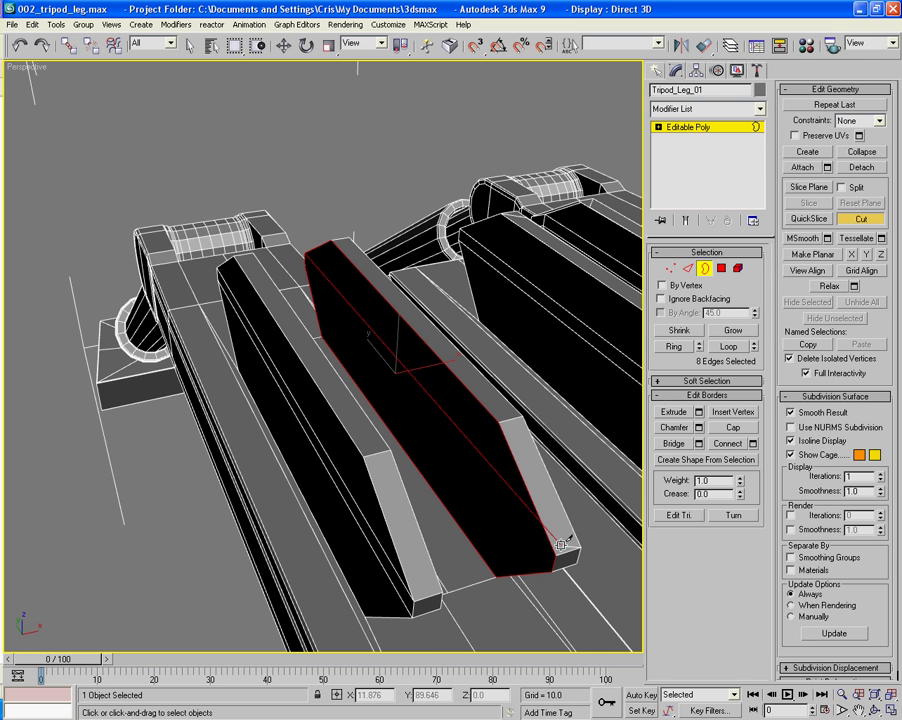
{"action": "left_click", "coordinate": [551, 548]}
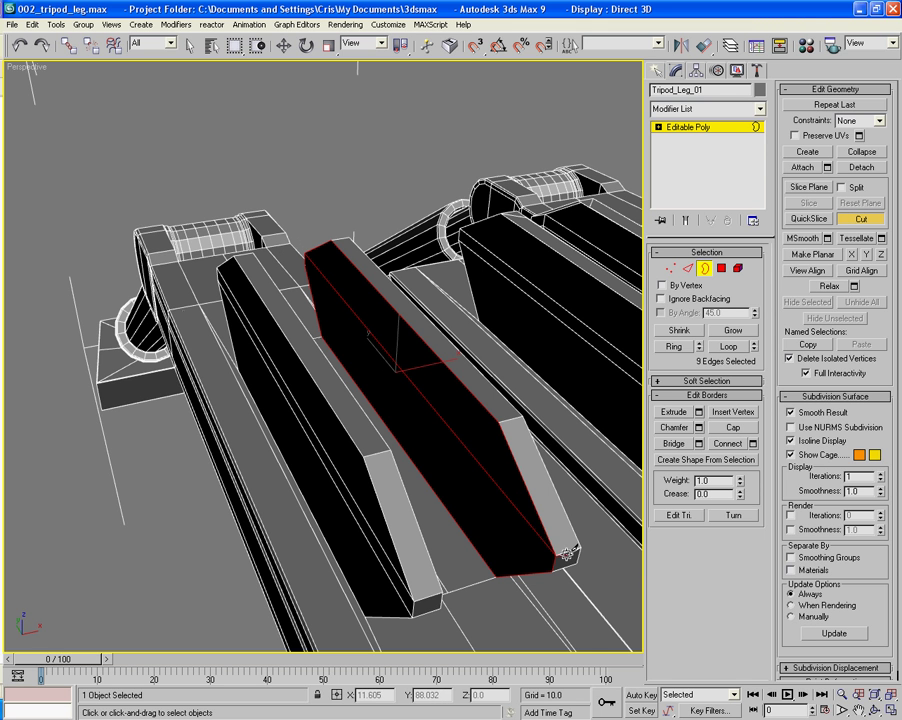
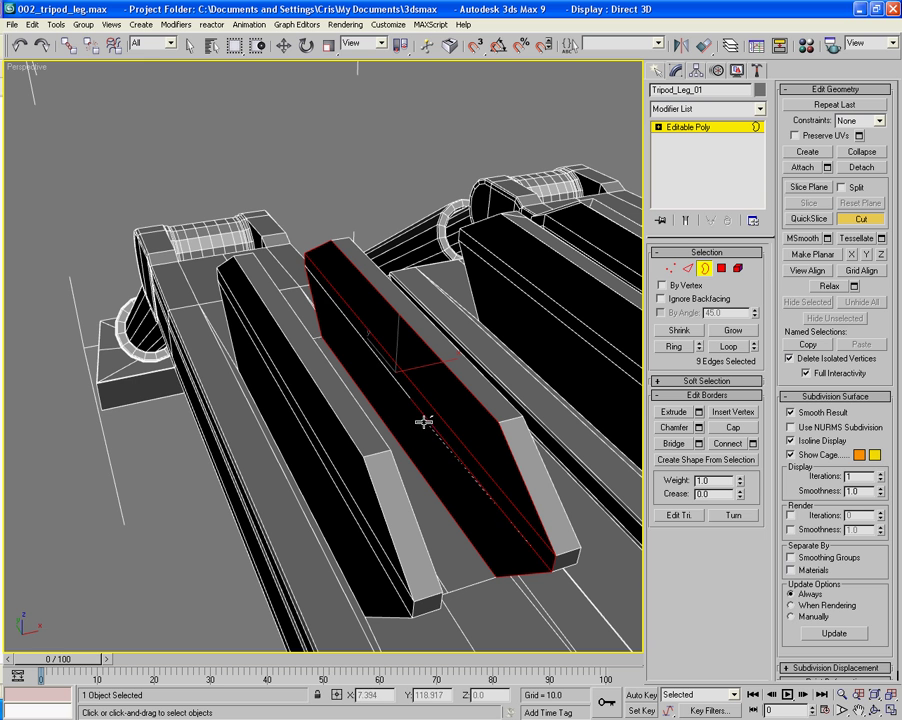
Cut a second lengthwise edge across the capped face of the negative X block's inner wall, between its lower end corners.
{"action": "left_click", "coordinate": [305, 264]}
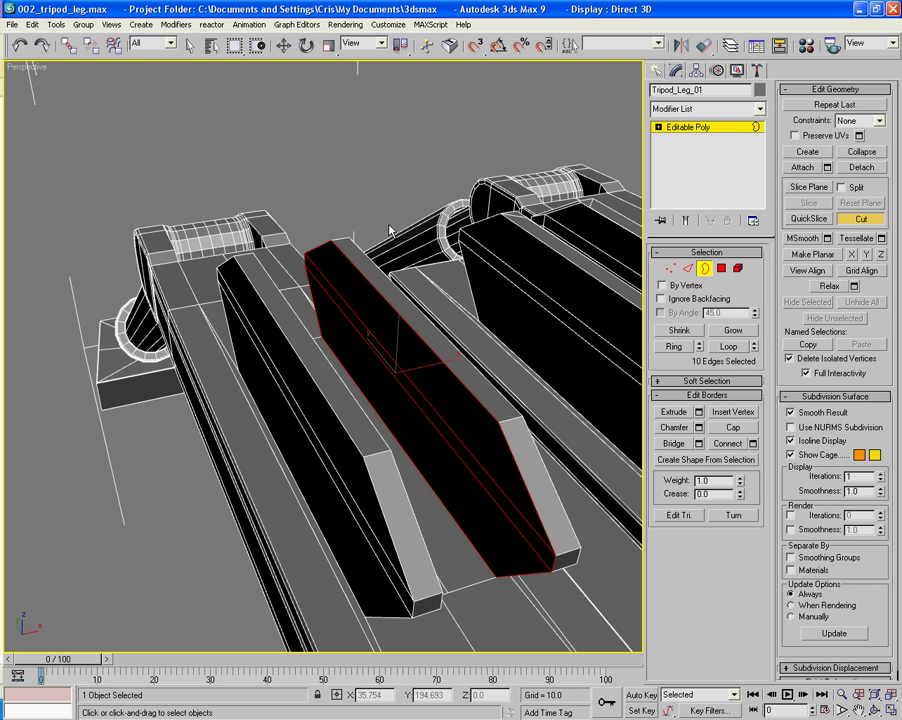
{"action": "middle_click_drag", "start_coordinate": [388, 223], "coordinate": [365, 268], "text": "alt"}
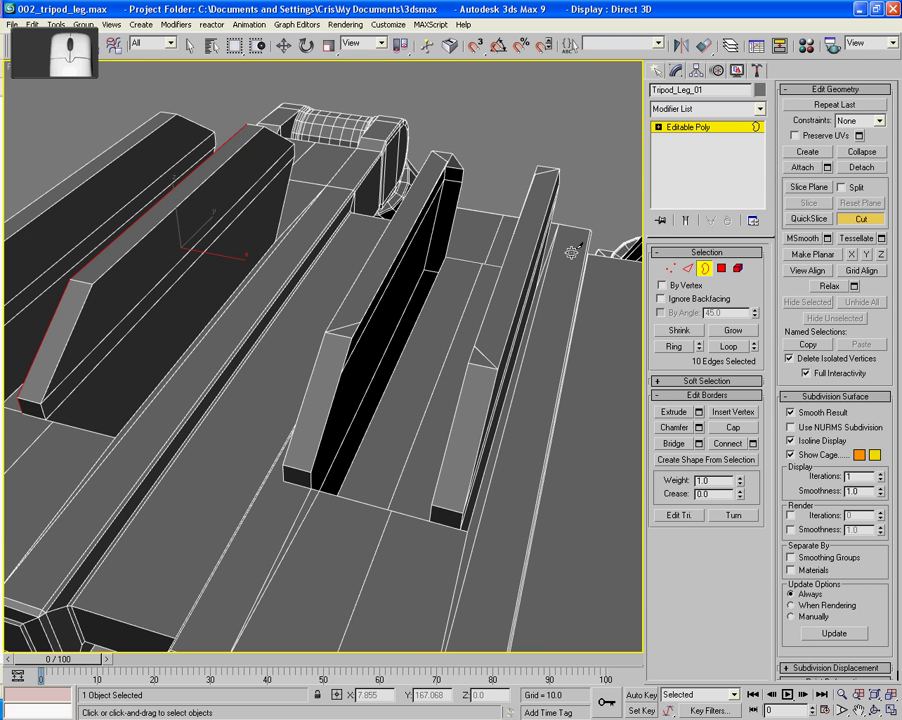
Cap the open borders on the slot sides of the middle block's two walls.
{"action": "key", "text": "w"}
{"action": "left_click", "coordinate": [381, 392]}
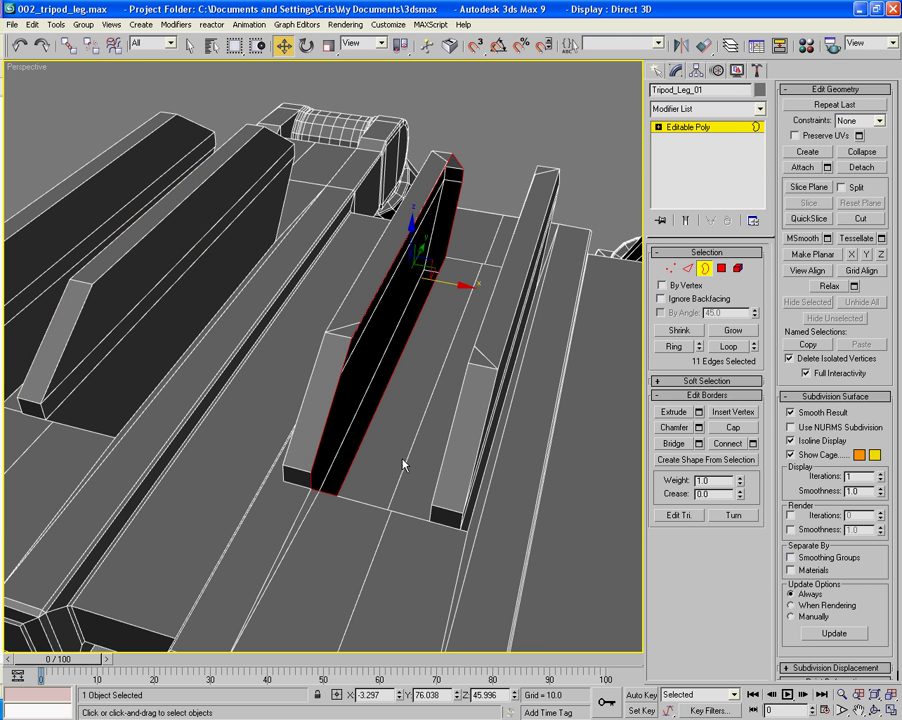
{"action": "left_click", "coordinate": [733, 429]}
{"action": "middle_click_drag", "start_coordinate": [427, 471], "coordinate": [499, 413], "text": "alt"}
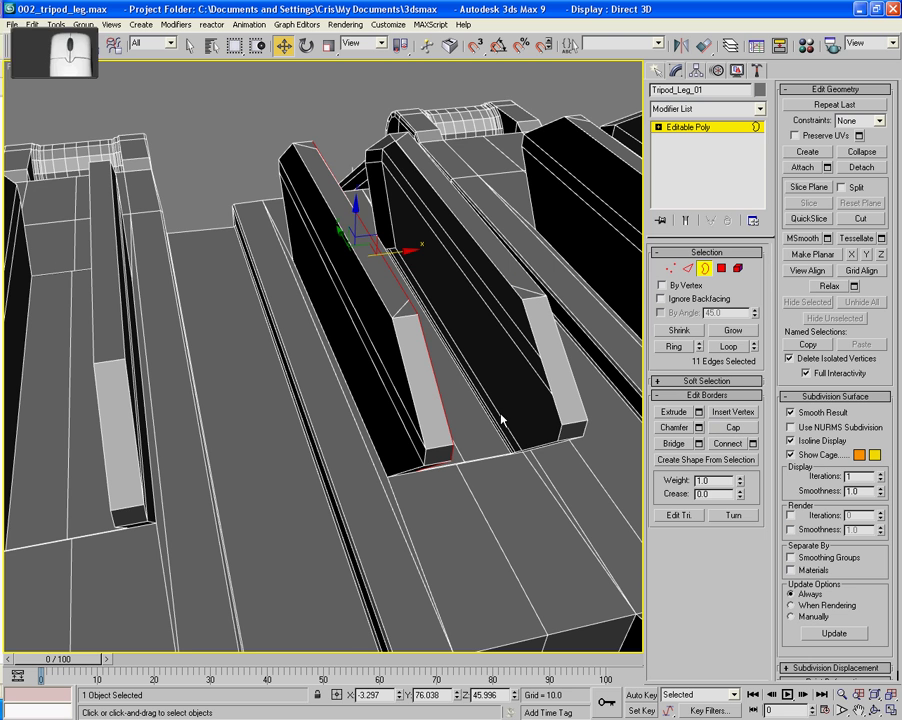
{"action": "left_click", "coordinate": [547, 378], "text": "ctrl"}
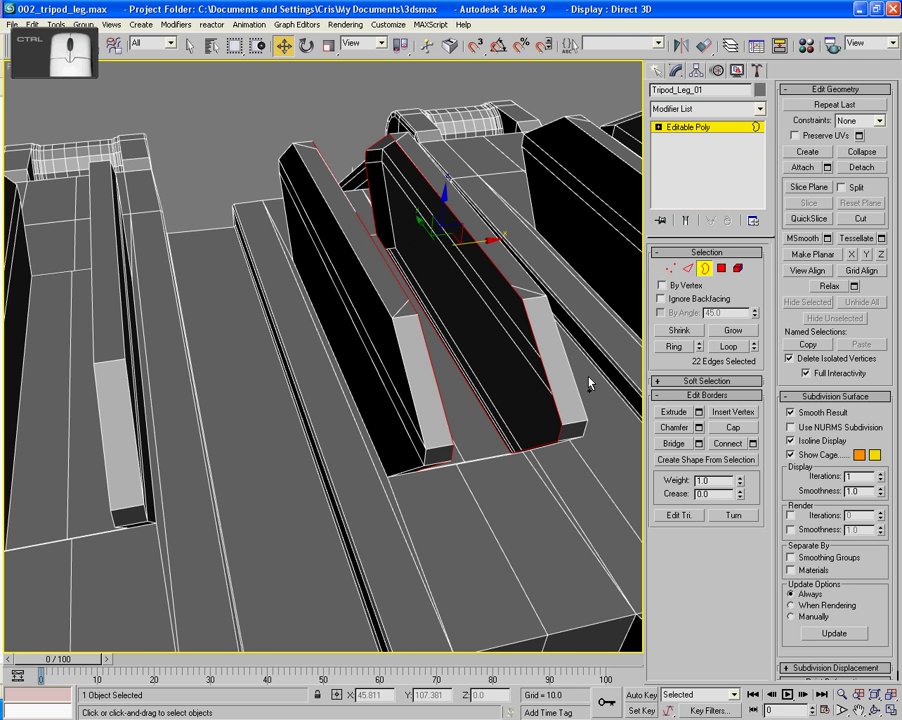
{"action": "middle_click_drag", "start_coordinate": [589, 382], "coordinate": [497, 405], "text": "alt"}
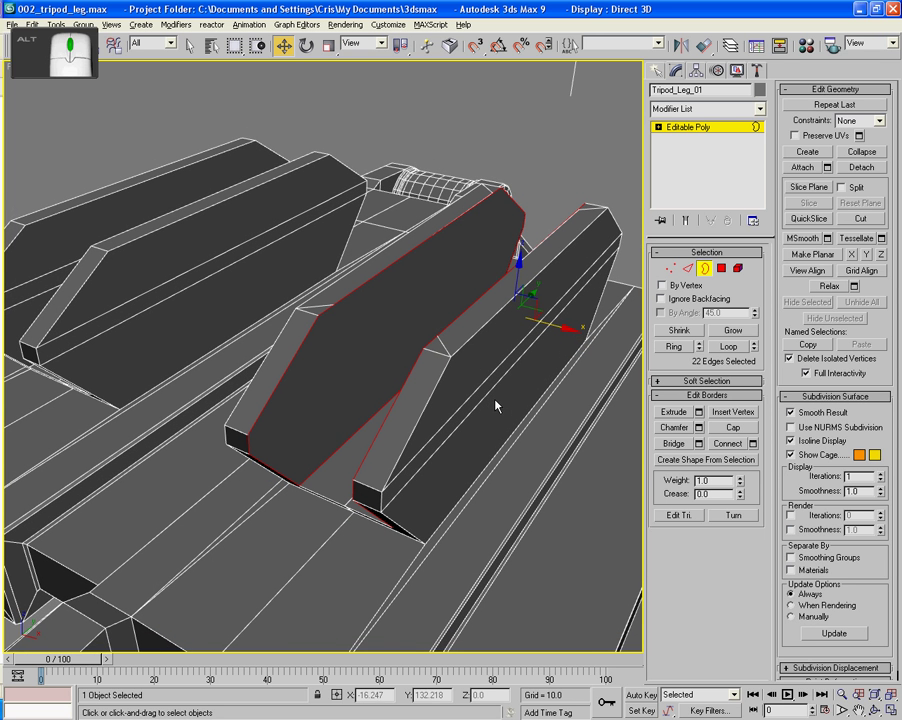
Cut two lengthwise edges across the capped face of the middle block's negative X wall, joining its opposite end corners.
{"action": "left_click", "coordinate": [858, 222]}
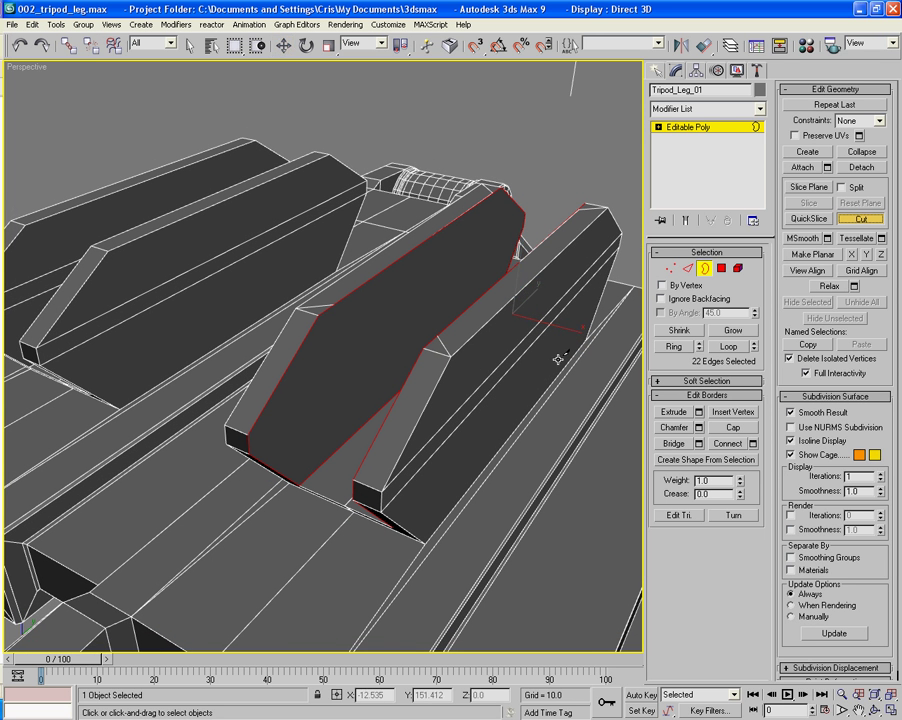
{"action": "left_click", "coordinate": [250, 455]}
{"action": "left_click", "coordinate": [525, 213]}
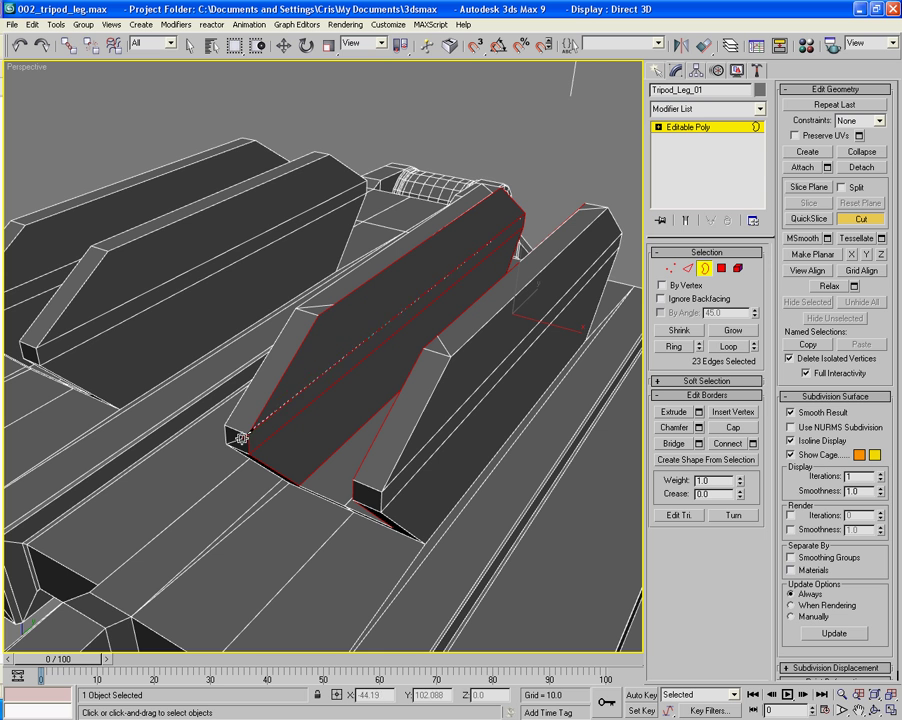
{"action": "middle_click_drag", "start_coordinate": [250, 433], "coordinate": [332, 456], "text": "alt"}
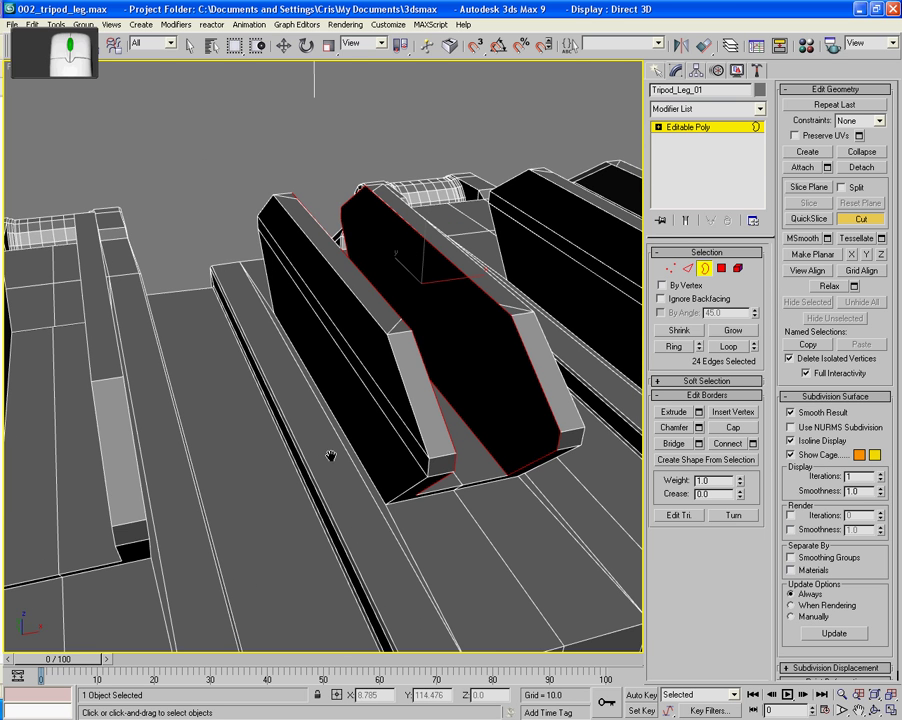
Cut two lengthwise edges across the capped face of the middle block's positive X wall, joining its opposite end corners.
{"action": "left_click", "coordinate": [559, 431]}
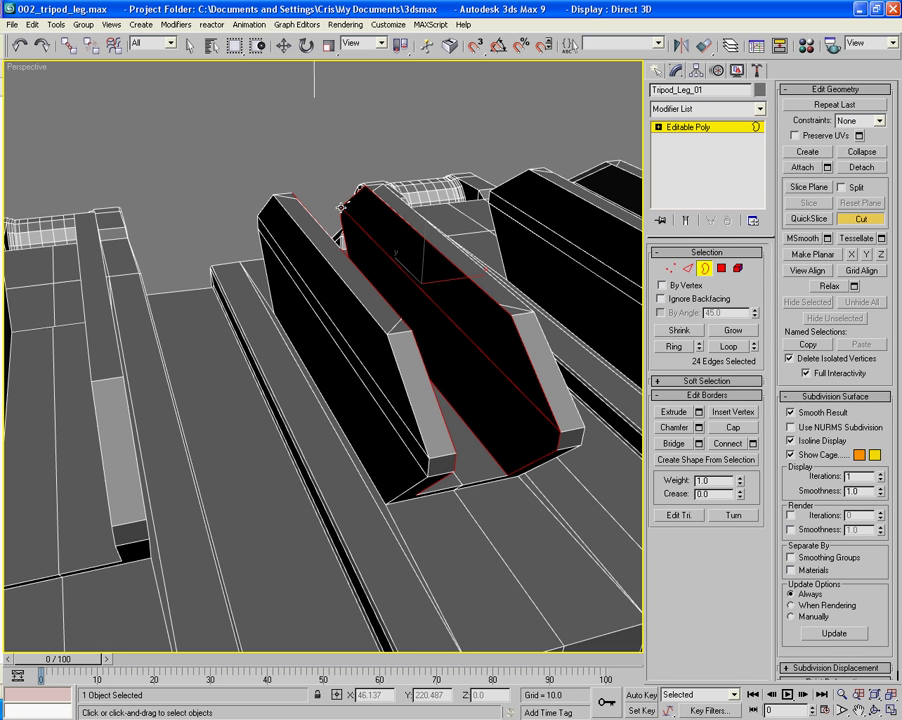
{"action": "left_click", "coordinate": [343, 218]}
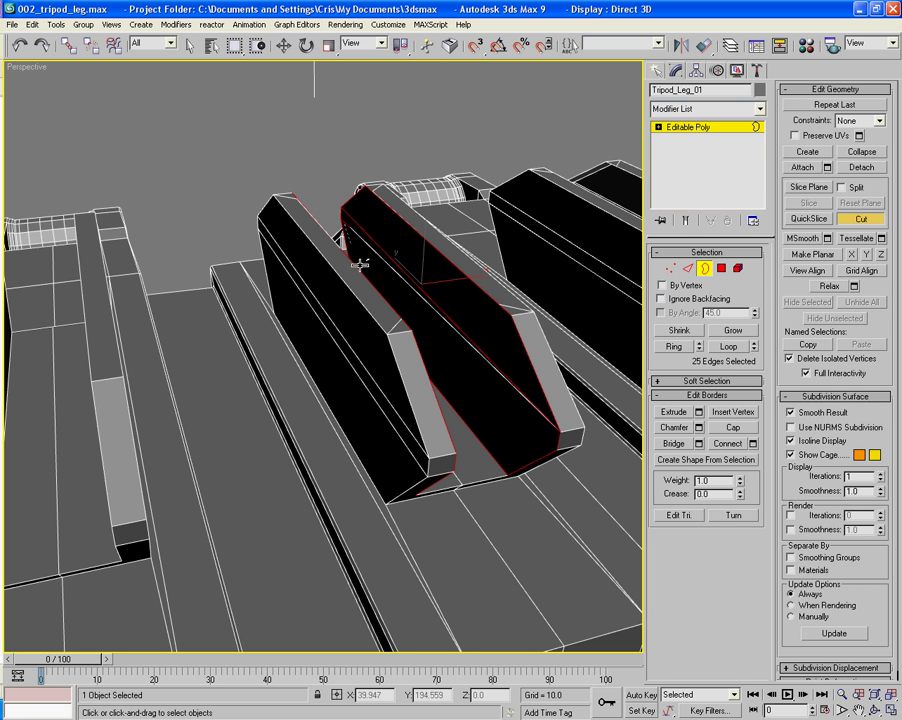
{"action": "left_click", "coordinate": [557, 451]}
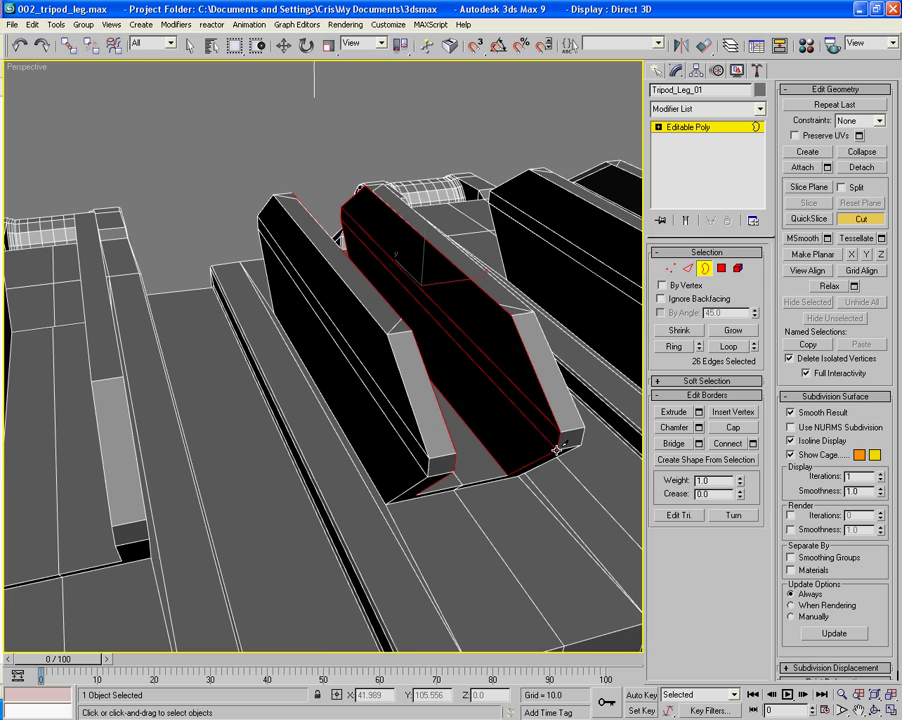
Cap the open borders on the slot sides of the positive X block's two walls.
{"action": "middle_click_drag", "start_coordinate": [557, 451], "coordinate": [395, 423], "text": "alt"}
{"action": "scroll", "coordinate": [461, 442], "scroll_direction": "up", "scroll_amount": 2}
{"action": "scroll", "coordinate": [394, 423], "scroll_direction": "up", "scroll_amount": 3}
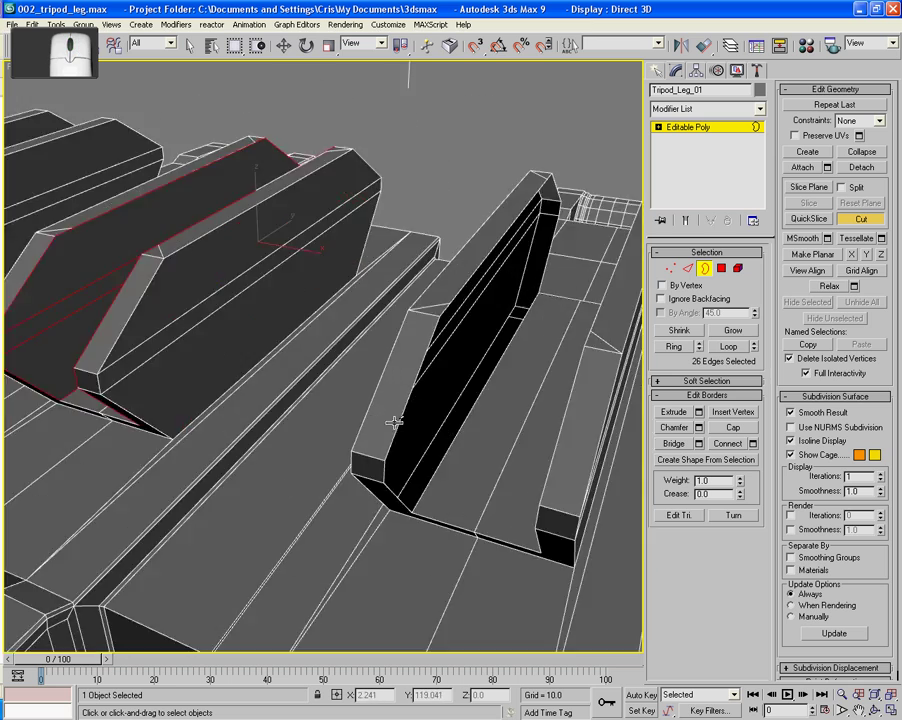
{"action": "middle_click_drag", "start_coordinate": [521, 461], "coordinate": [505, 466]}
{"action": "key", "text": "w"}
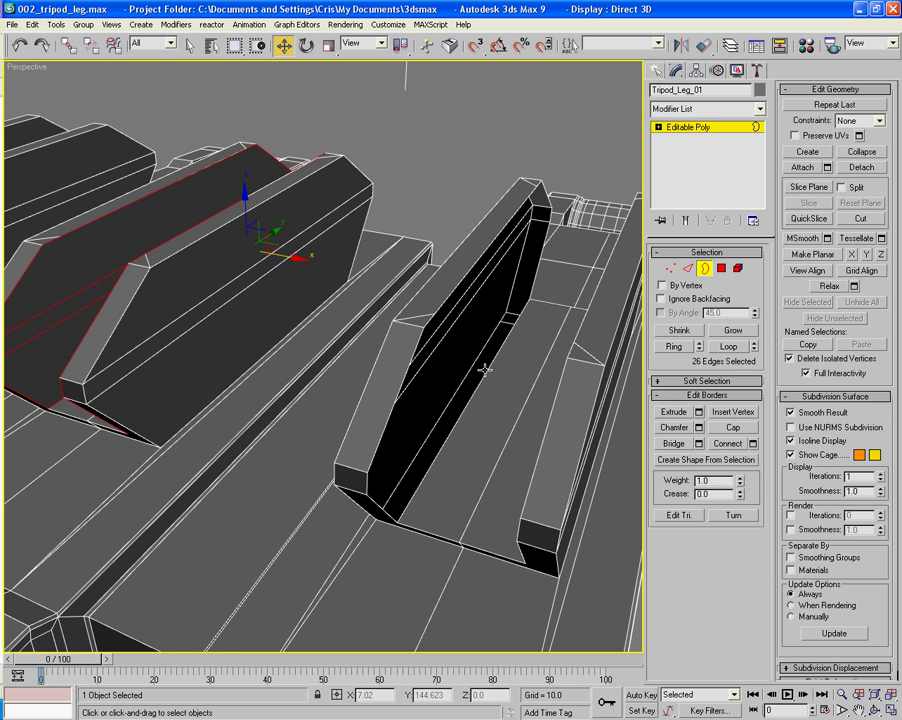
{"action": "left_click", "coordinate": [490, 382]}
{"action": "left_click", "coordinate": [553, 455], "text": "ctrl"}
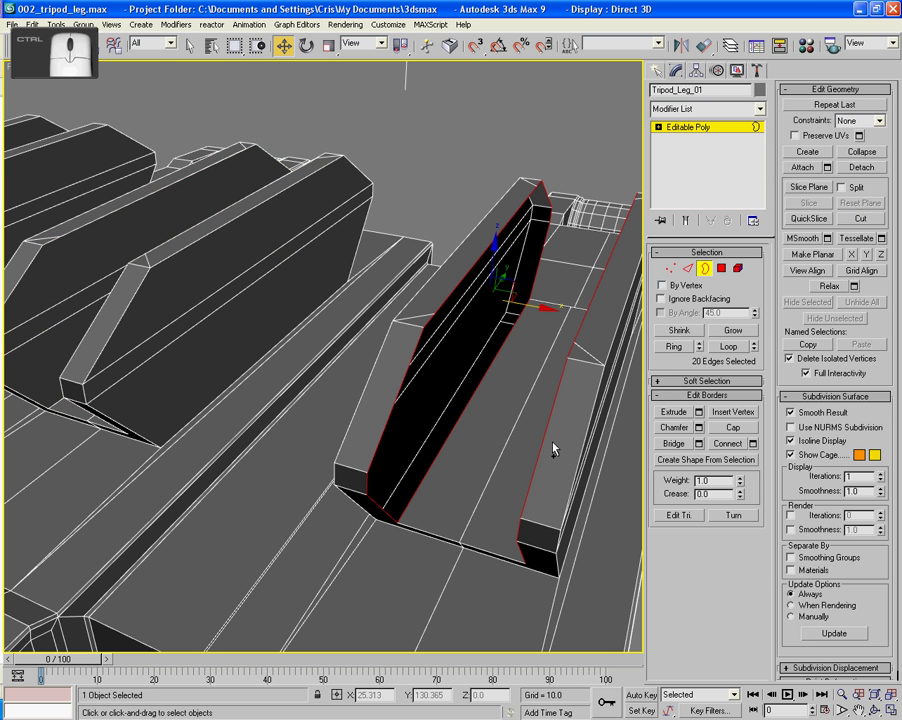
{"action": "left_click", "coordinate": [733, 427]}
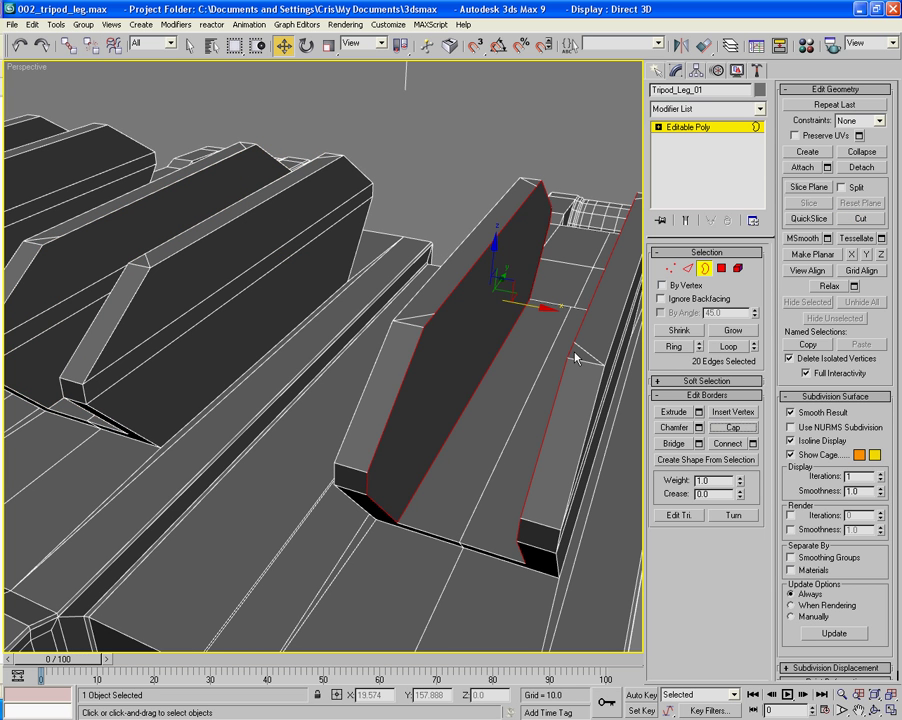
Cut two lengthwise edges across the capped face of the positive X block's inner wall, joining its opposite end corners.
{"action": "left_click", "coordinate": [873, 218]}
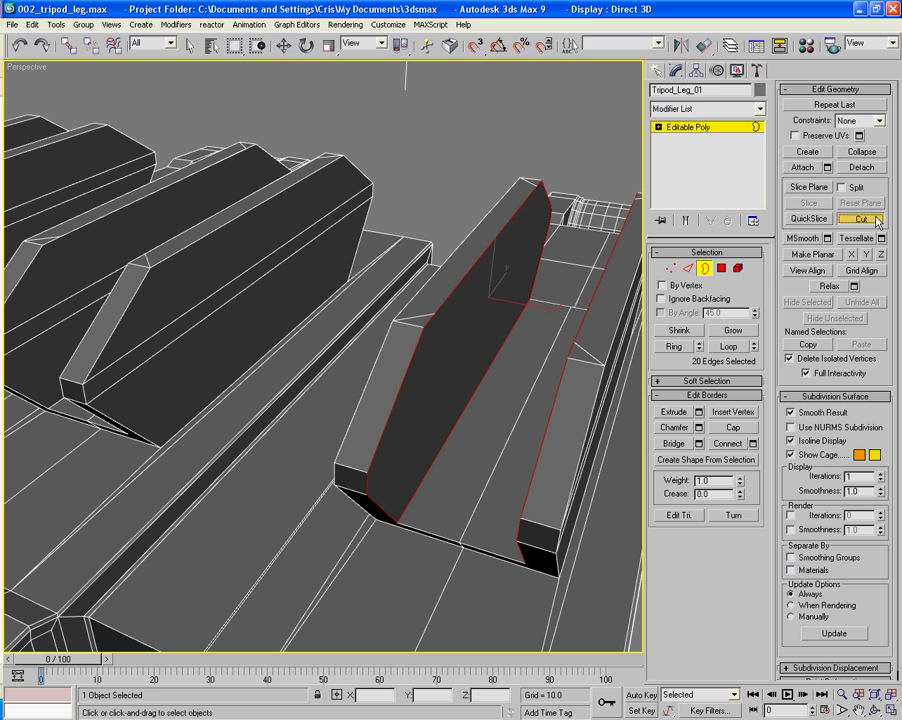
{"action": "left_click", "coordinate": [367, 494]}
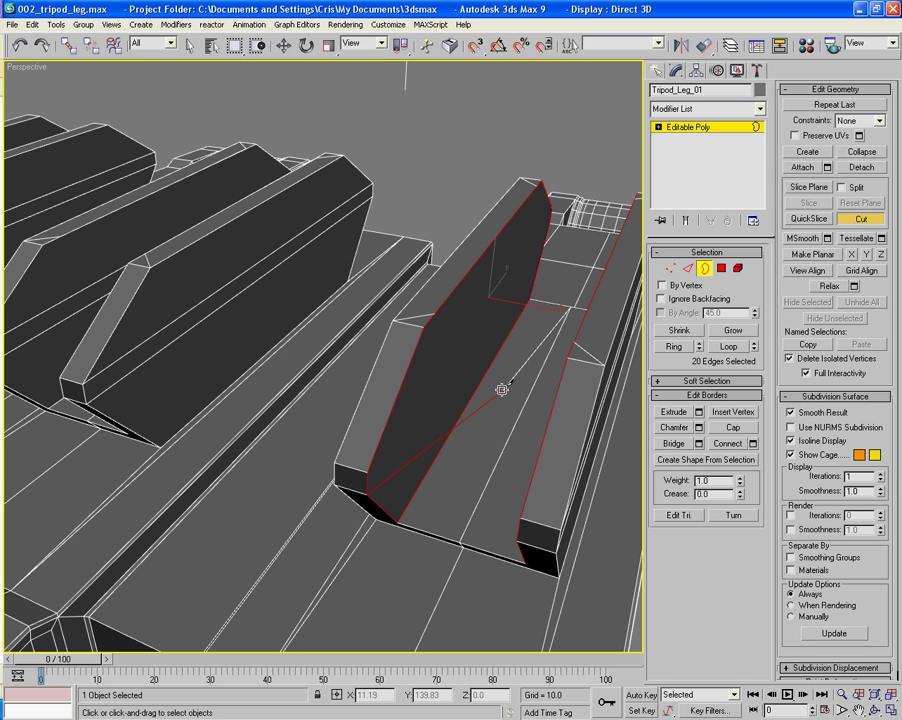
{"action": "left_click", "coordinate": [551, 224]}
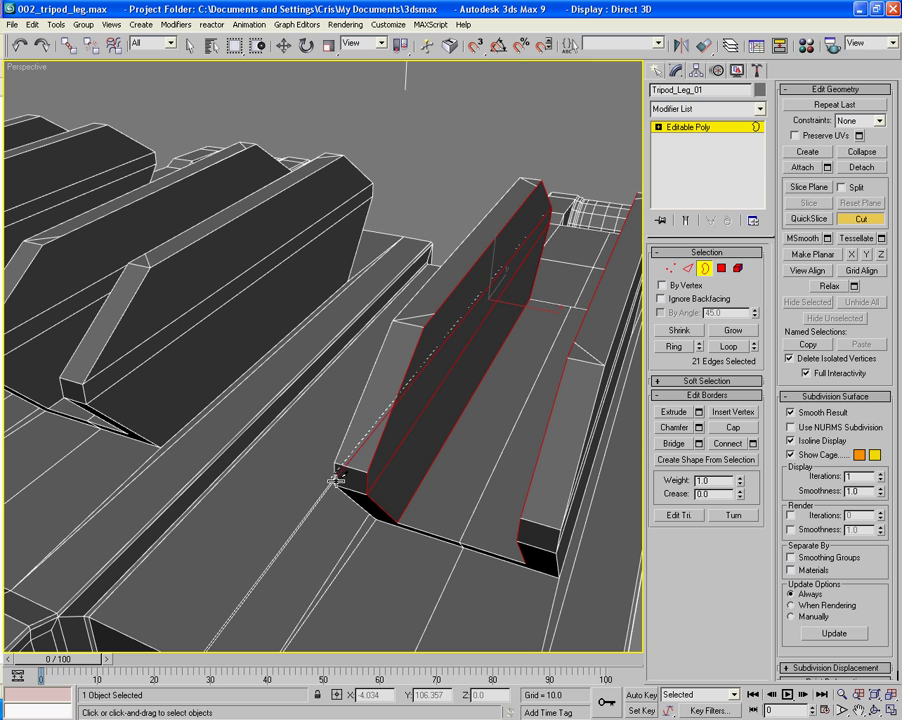
{"action": "left_click", "coordinate": [366, 472]}
Cut two lengthwise edges across the capped face of the positive X block's outer wall, joining its opposite end corners.
{"action": "middle_click_drag", "start_coordinate": [367, 472], "coordinate": [441, 457], "text": "alt"}
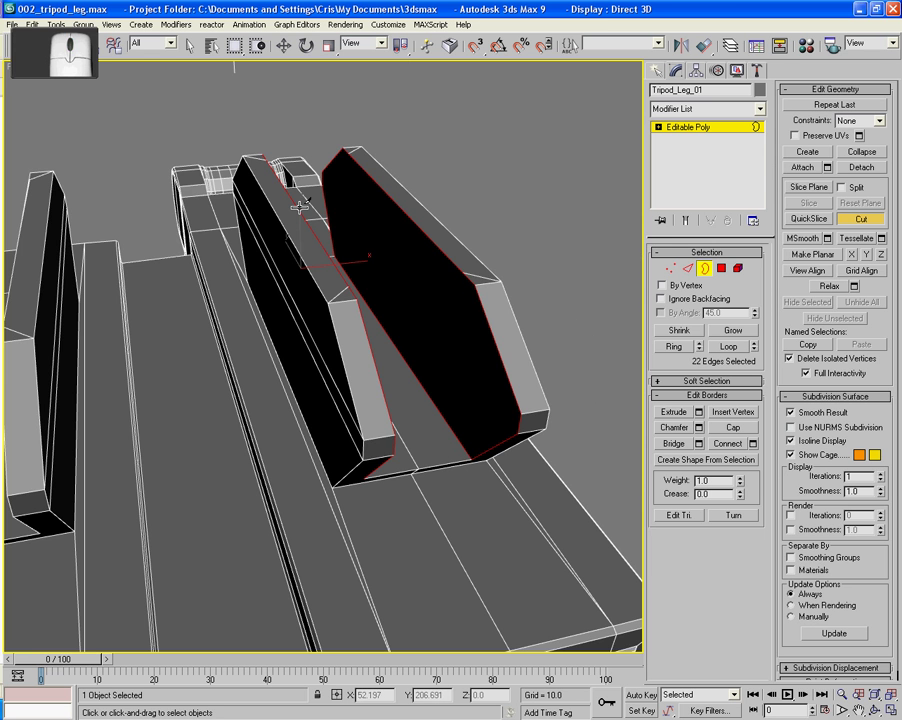
{"action": "left_click", "coordinate": [326, 171]}
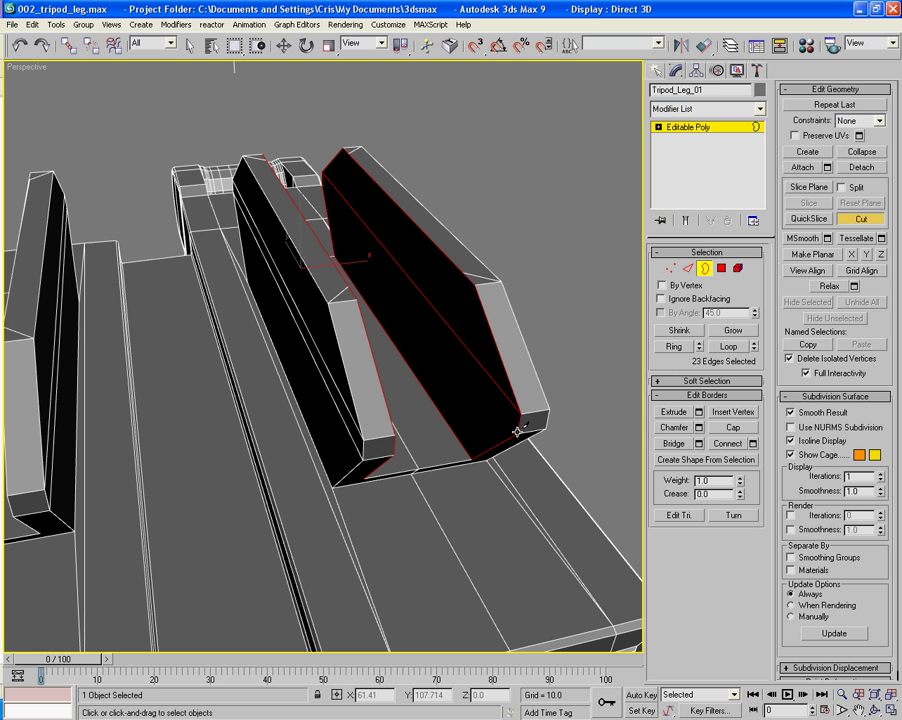
{"action": "left_click", "coordinate": [517, 432]}
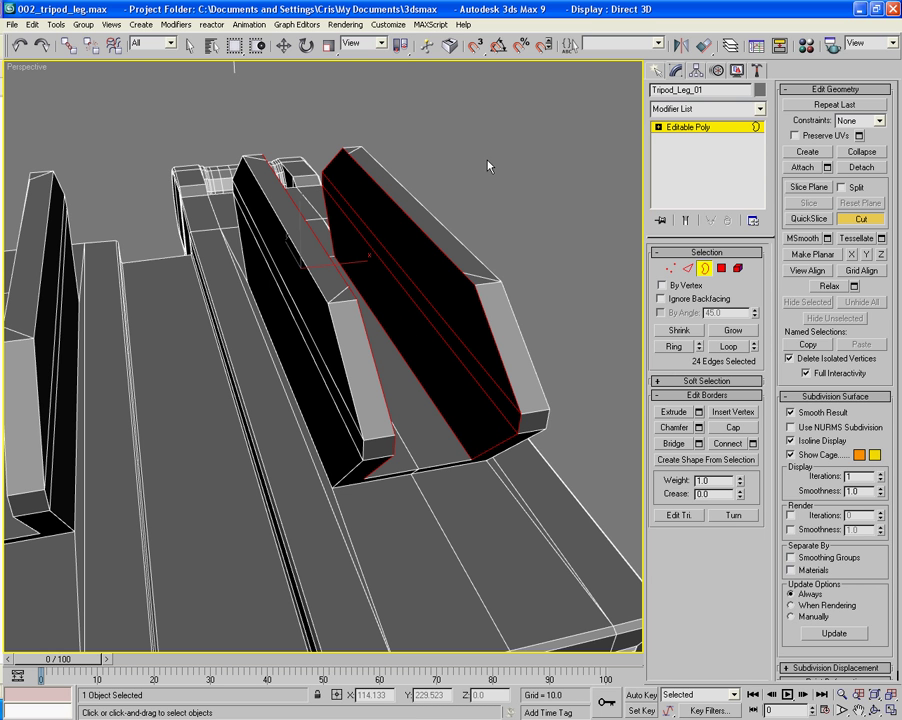
Target-weld the four stray vertices on the top edges of the positive X block's two walls onto their neighbouring corner vertices.
{"action": "middle_click_drag", "start_coordinate": [487, 165], "coordinate": [604, 374], "text": "alt"}
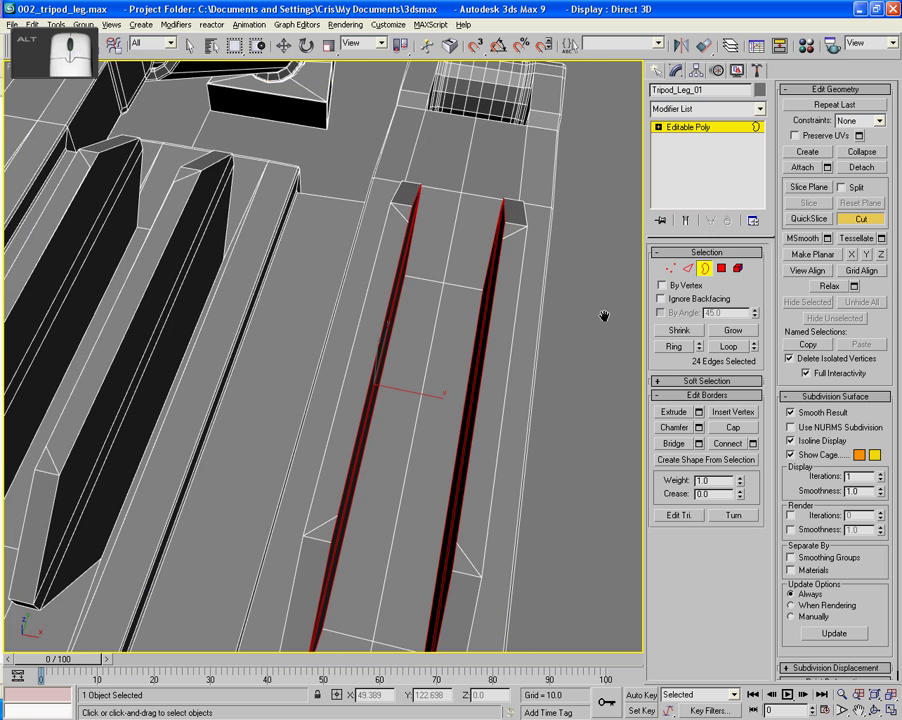
{"action": "left_click", "coordinate": [670, 268]}
{"action": "left_click", "coordinate": [733, 443]}
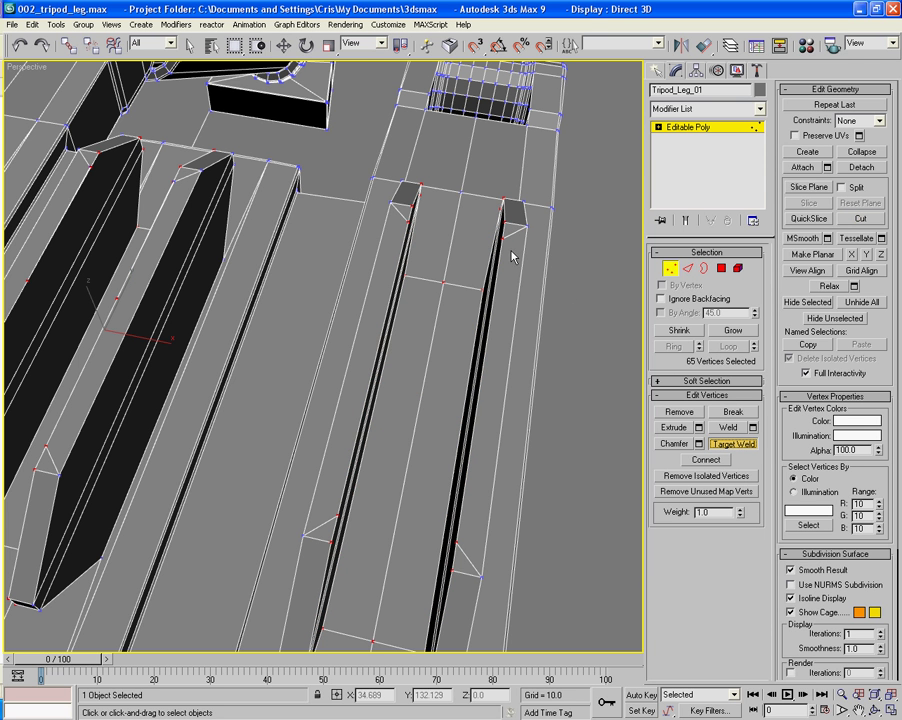
{"action": "left_click_drag", "start_coordinate": [503, 238], "coordinate": [504, 224]}
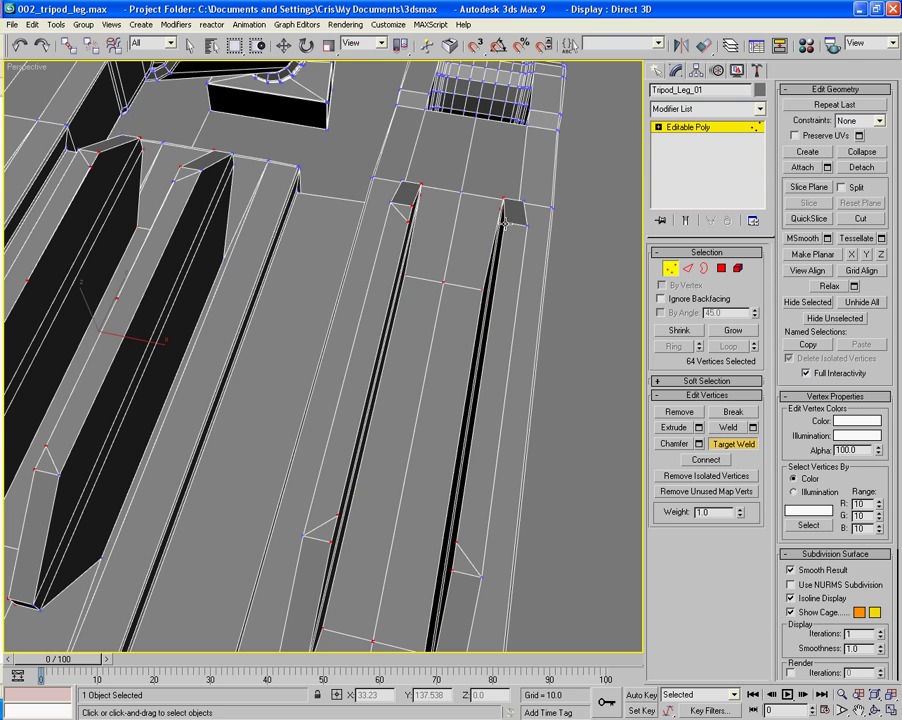
{"action": "left_click", "coordinate": [413, 205]}
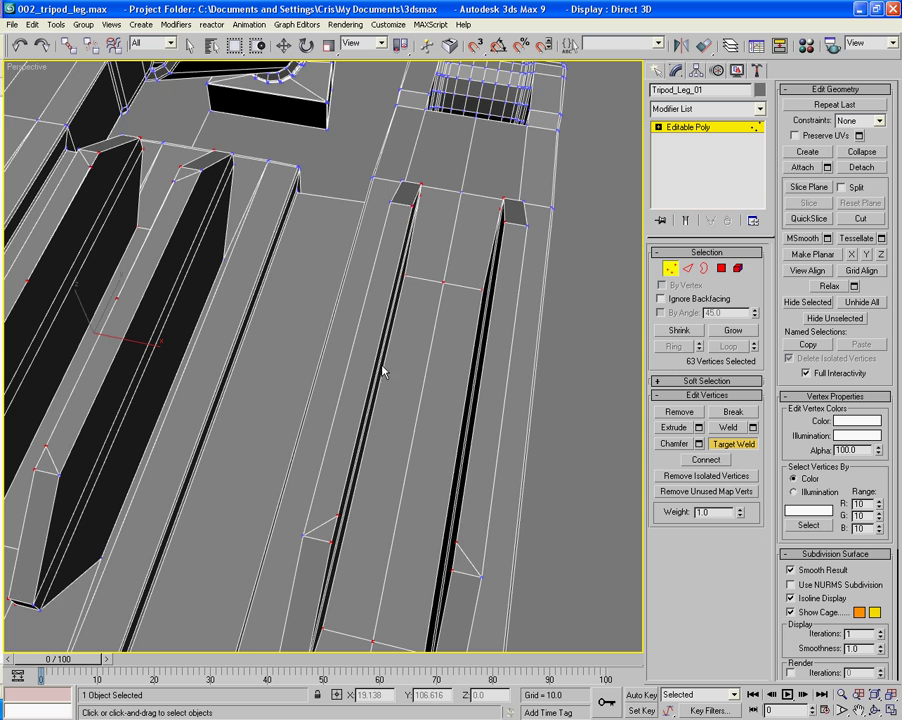
{"action": "middle_click_drag", "start_coordinate": [383, 367], "coordinate": [385, 257]}
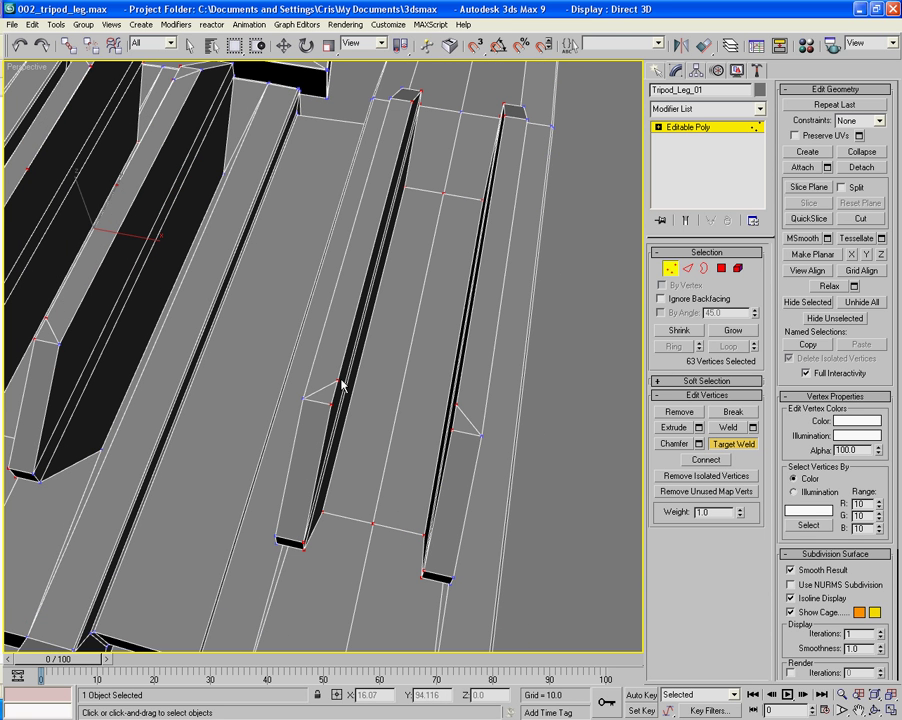
{"action": "left_click", "coordinate": [332, 404]}
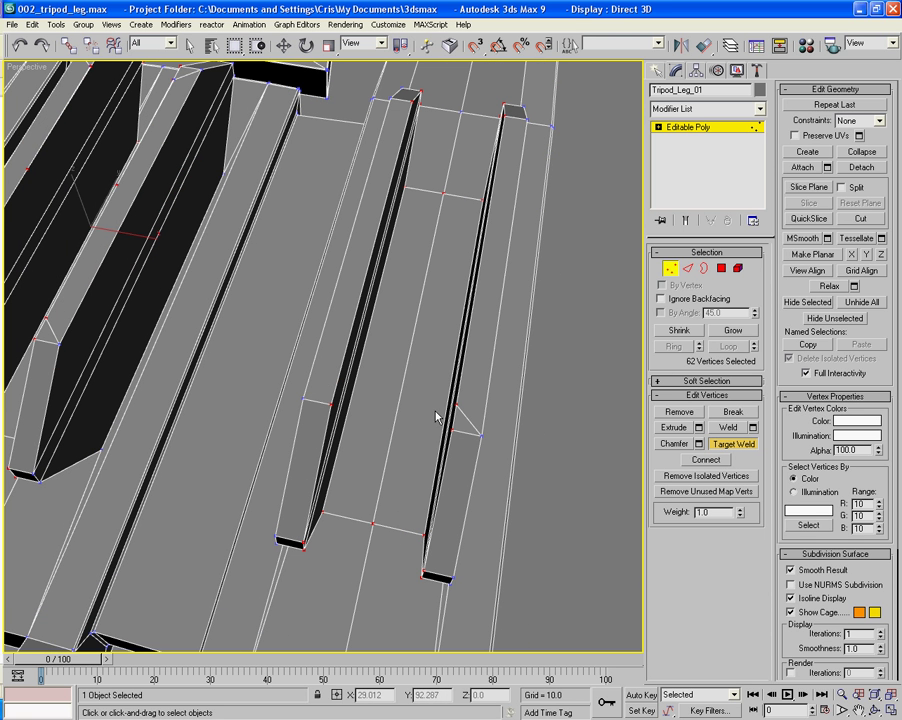
{"action": "left_click", "coordinate": [452, 430]}
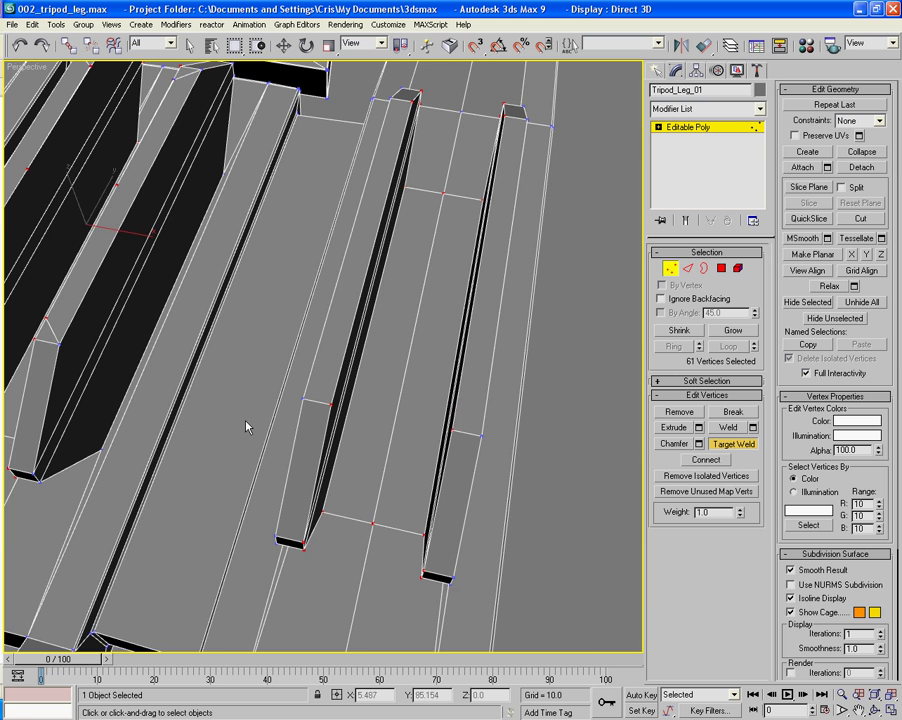
Target-weld the middle block's stray top-edge vertices onto neighbouring corners, at the near ends of both walls and the far end of the negative X wall.
{"action": "middle_click_drag", "start_coordinate": [246, 424], "coordinate": [395, 494]}
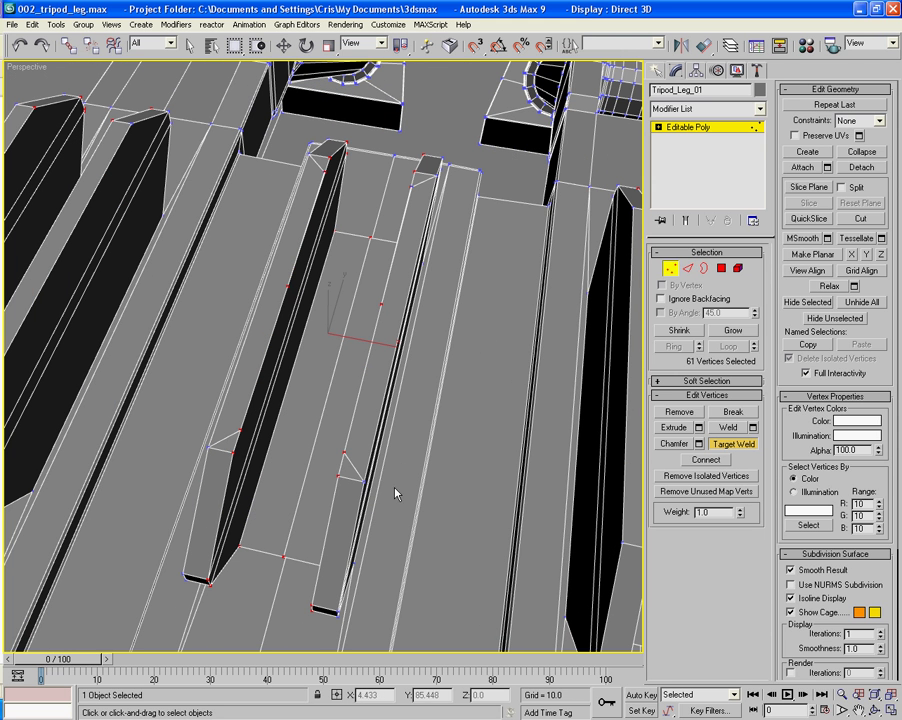
{"action": "left_click", "coordinate": [338, 474]}
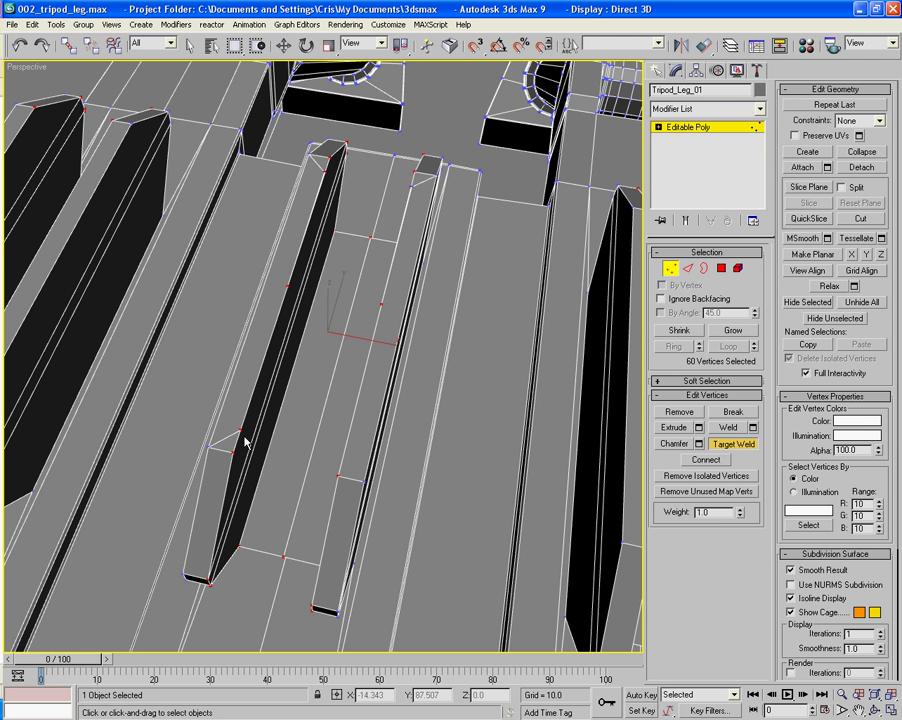
{"action": "left_click", "coordinate": [234, 453]}
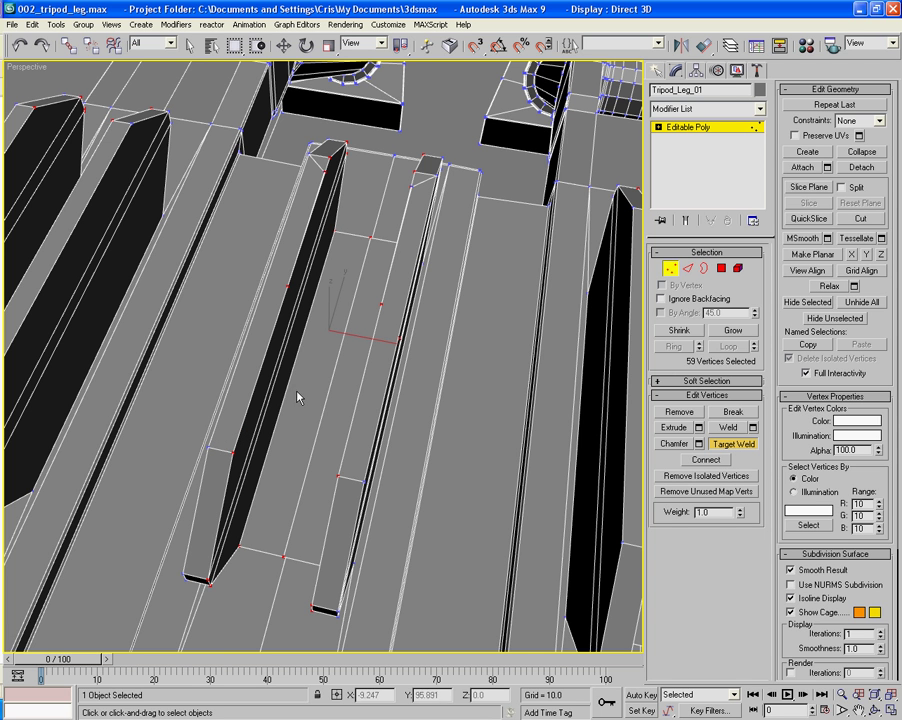
{"action": "left_click", "coordinate": [327, 157]}
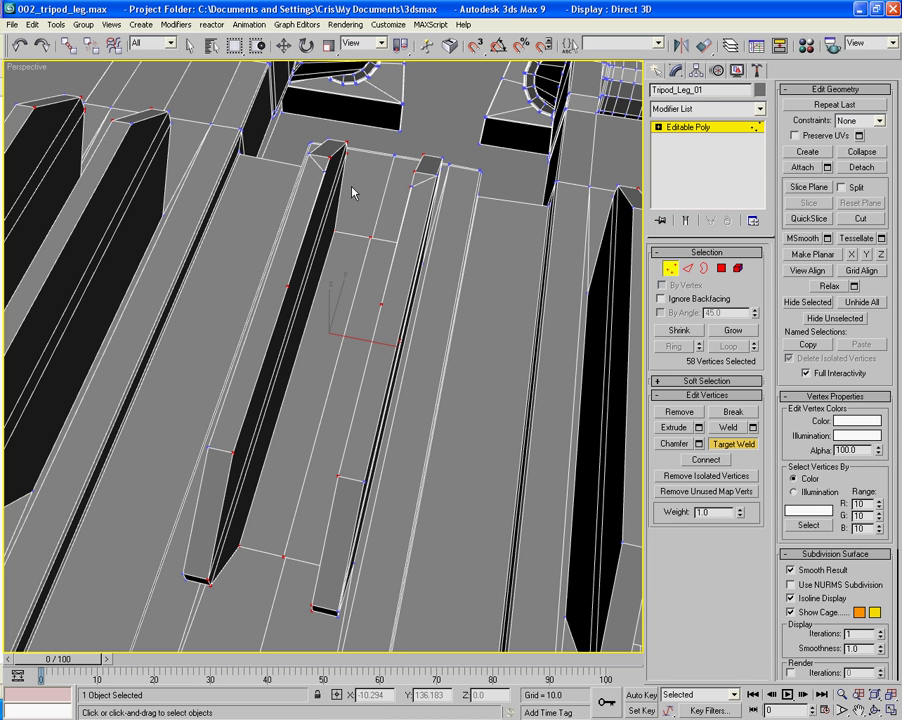
{"action": "key", "text": "ctrl+z"}
{"action": "left_click", "coordinate": [331, 157]}
{"action": "key", "text": "w"}
{"action": "middle_click_drag", "start_coordinate": [381, 262], "coordinate": [655, 327], "text": "alt"}
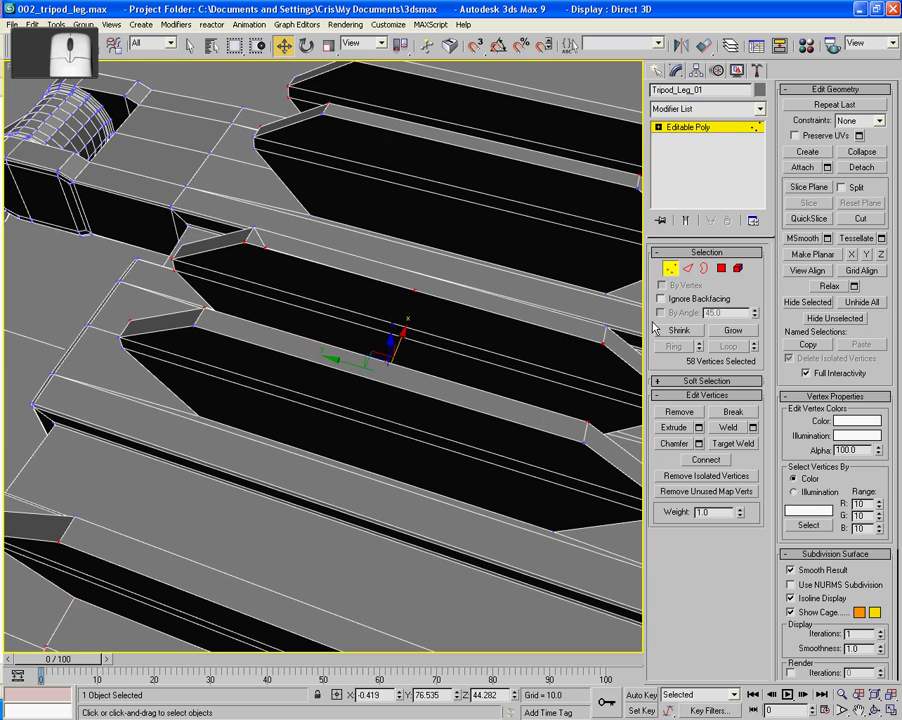
Target-weld the two stray vertices on the top edge of the middle block's positive X wall onto the neighbouring corner at its end.
{"action": "left_click", "coordinate": [733, 443]}
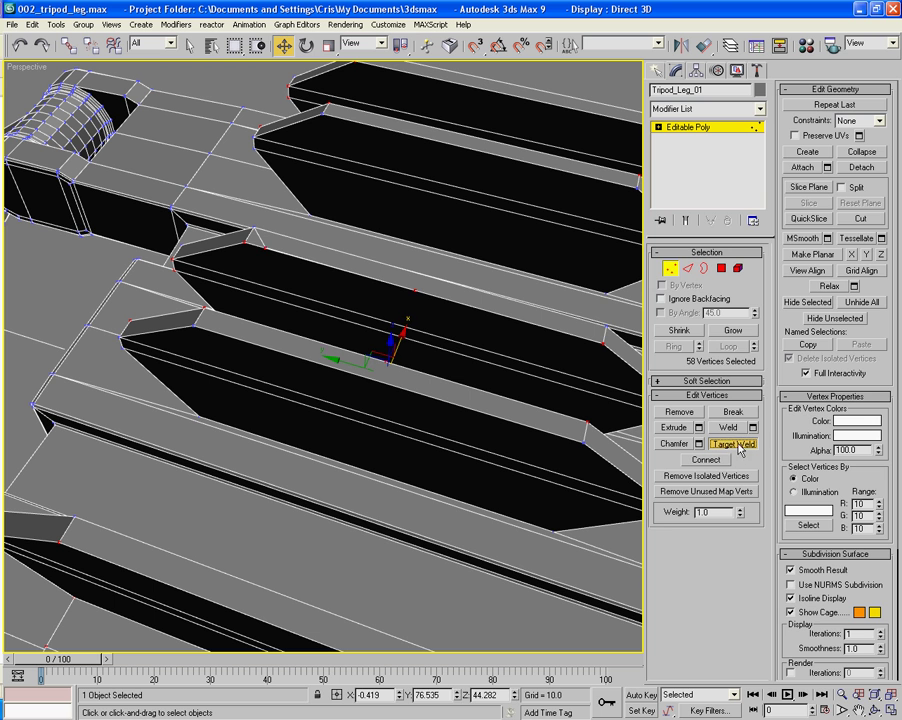
{"action": "left_click", "coordinate": [415, 292]}
{"action": "left_click", "coordinate": [265, 247]}
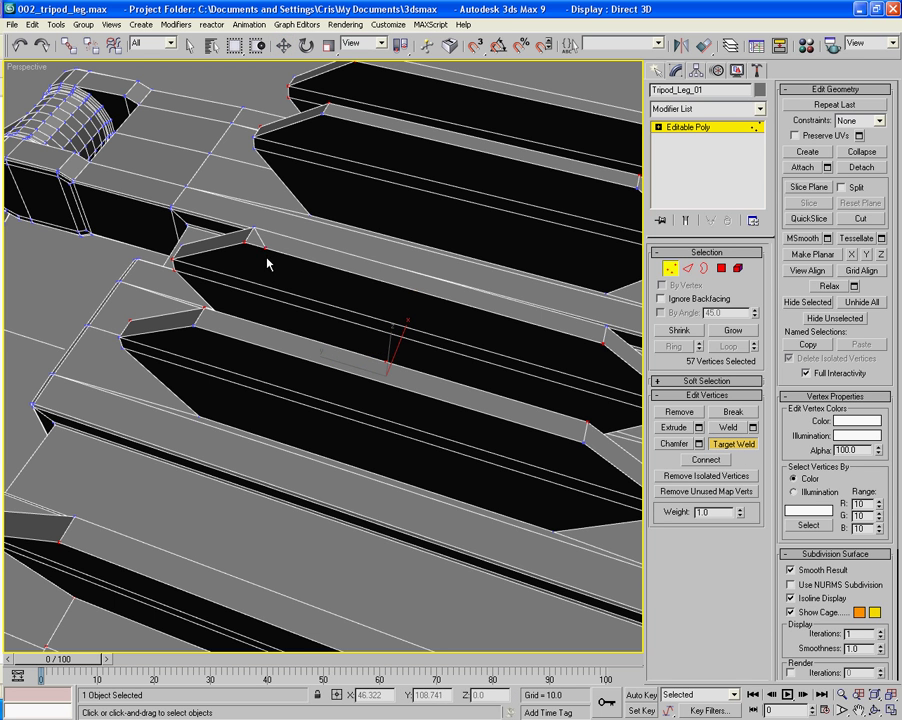
{"action": "left_click", "coordinate": [243, 242]}
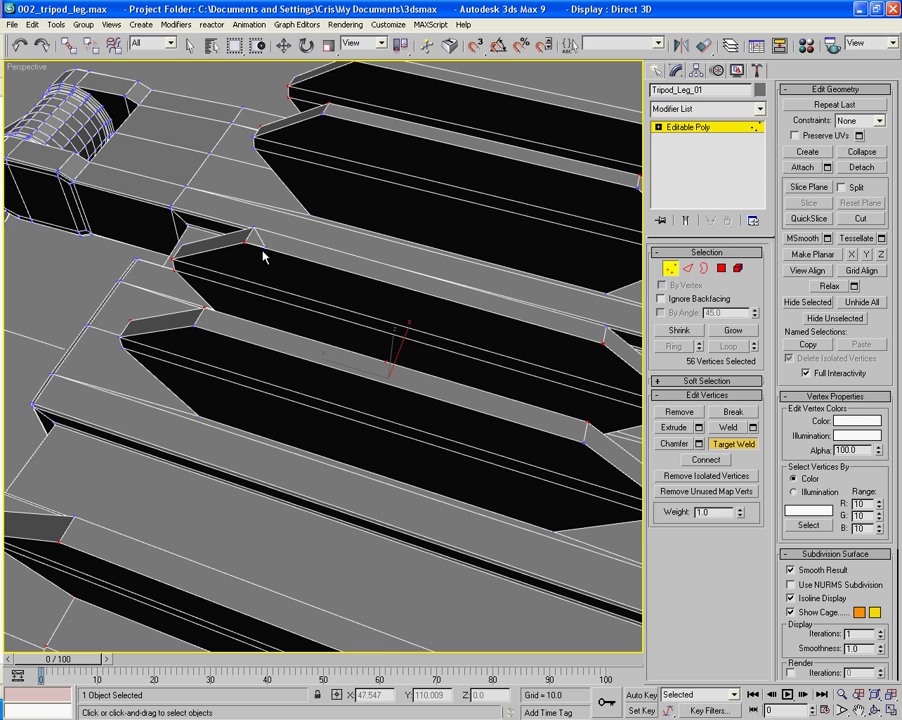
Select the edges outlining the near-end opening of the positive X block's slot, along both walls' inner sides and across the floor.
{"action": "scroll", "coordinate": [296, 275], "scroll_direction": "down", "scroll_amount": 6}
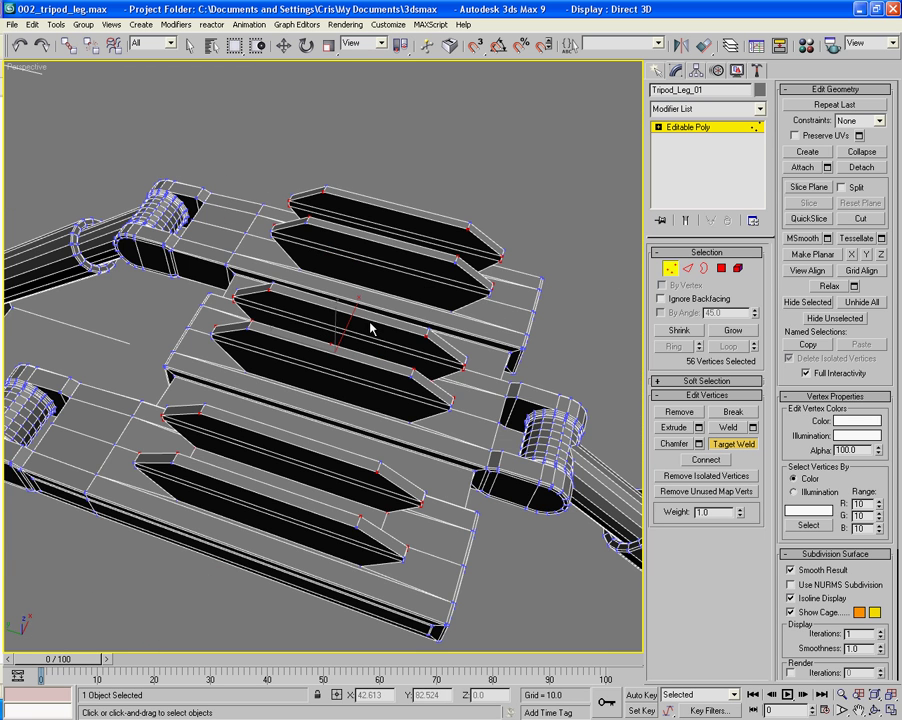
{"action": "middle_click_drag", "start_coordinate": [370, 328], "coordinate": [219, 318], "text": "alt"}
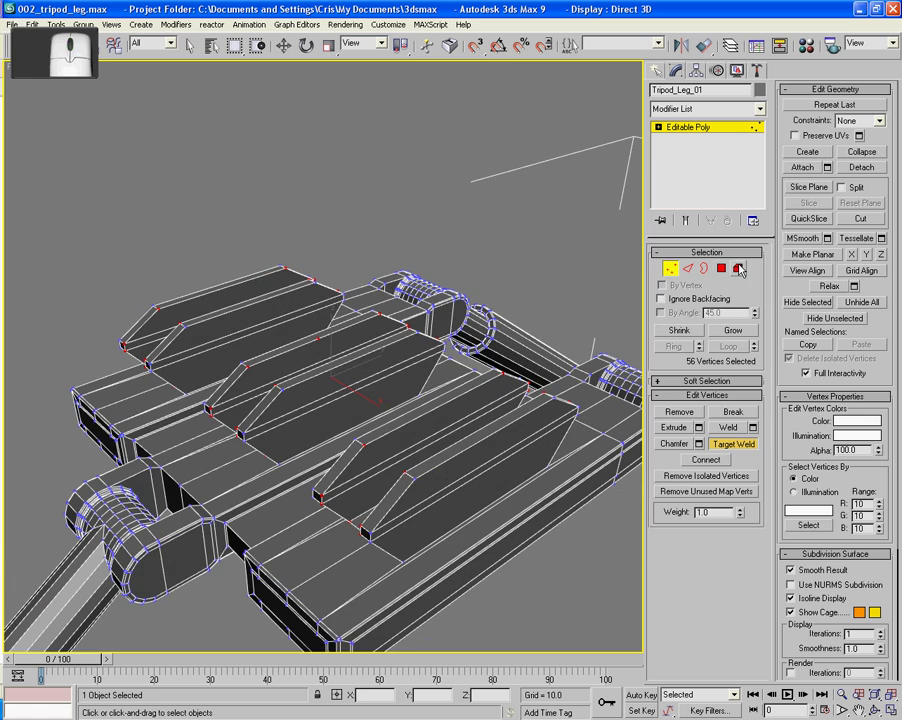
{"action": "left_click", "coordinate": [688, 268]}
{"action": "key", "text": "w"}
{"action": "scroll", "coordinate": [358, 388], "scroll_direction": "up", "scroll_amount": 8}
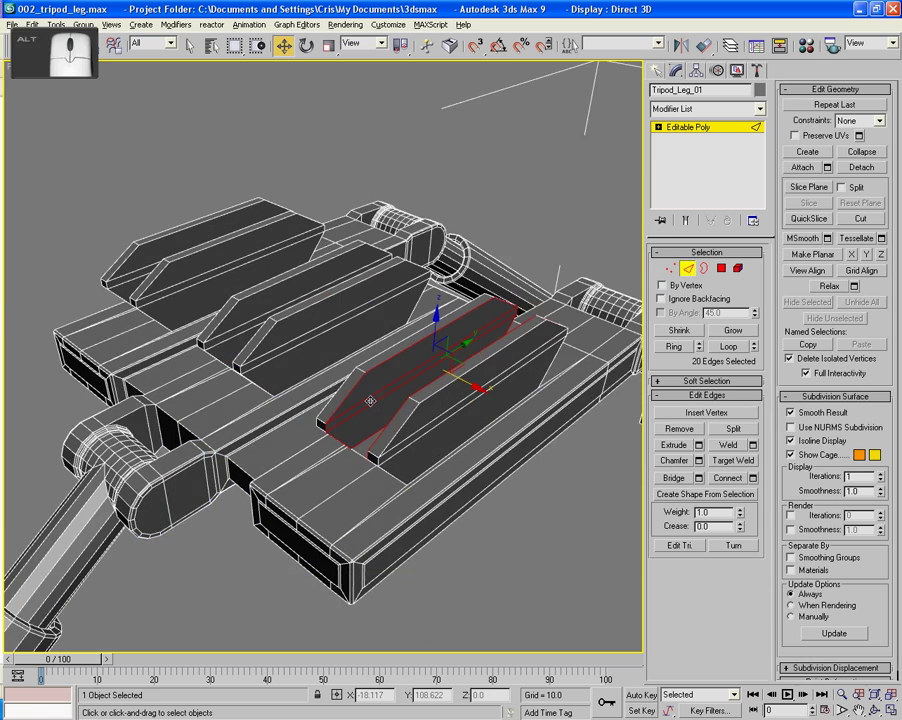
{"action": "scroll", "coordinate": [393, 396], "scroll_direction": "down", "scroll_amount": 3}
{"action": "middle_click_drag", "start_coordinate": [387, 457], "coordinate": [340, 419], "text": "alt"}
{"action": "left_click", "coordinate": [317, 377]}
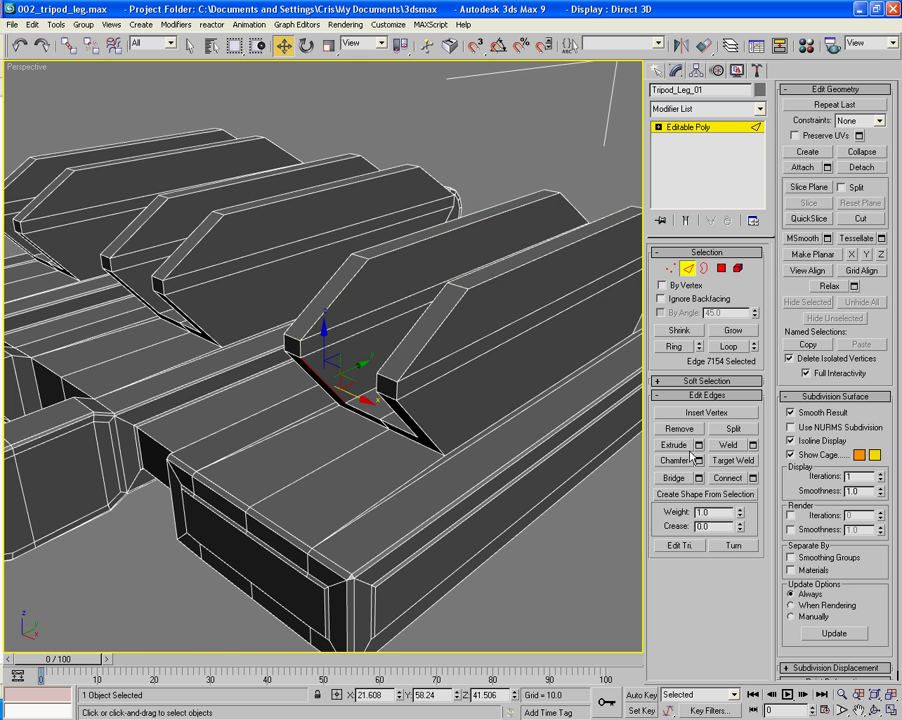
{"action": "left_click", "coordinate": [719, 347]}
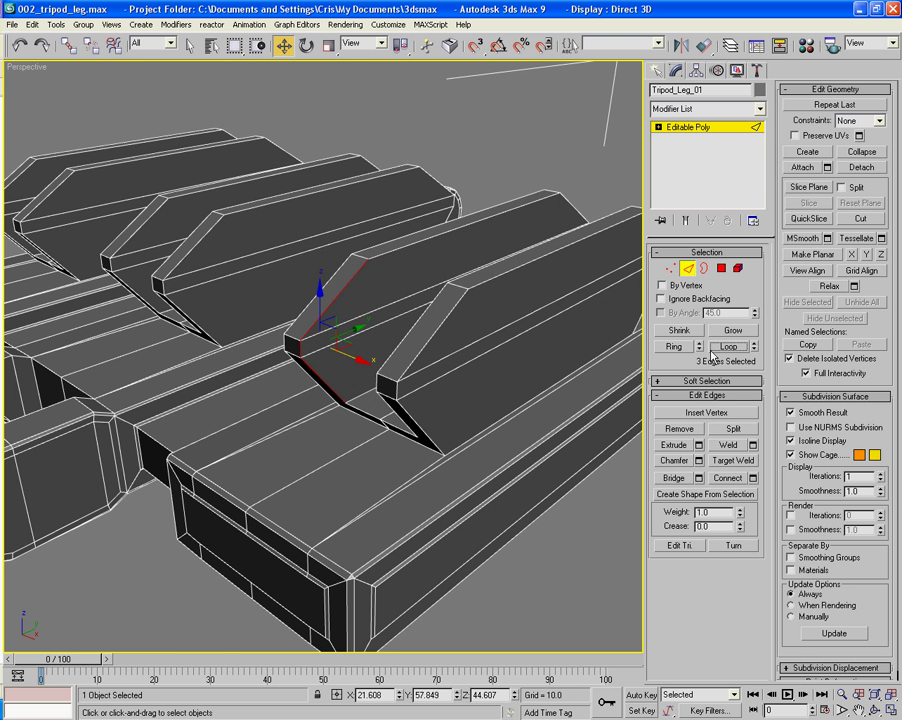
{"action": "middle_click_drag", "start_coordinate": [544, 357], "coordinate": [483, 368], "text": "alt"}
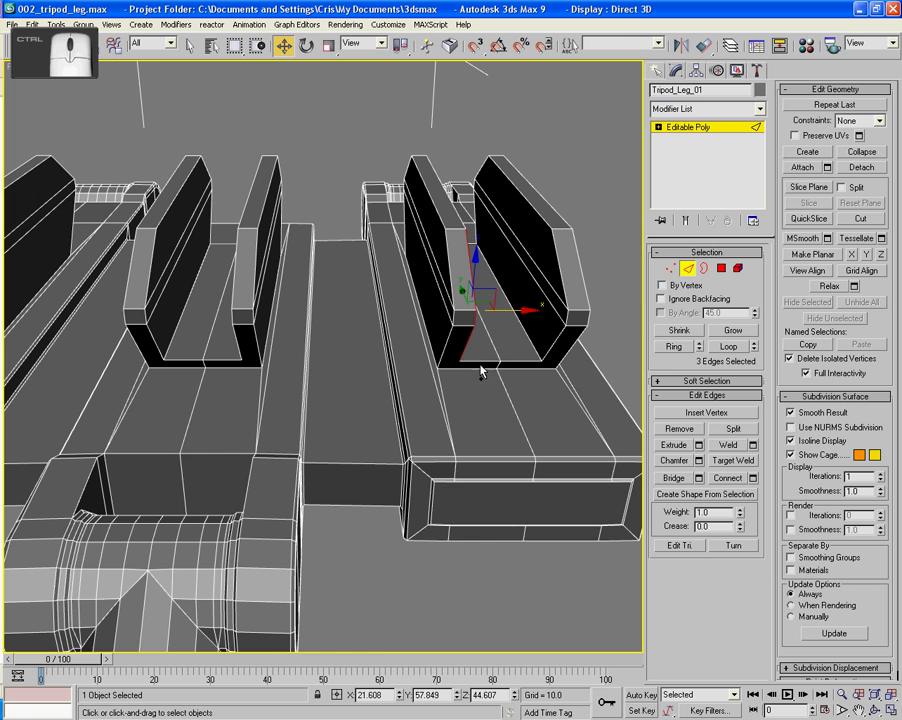
{"action": "left_click", "coordinate": [478, 358], "text": "ctrl"}
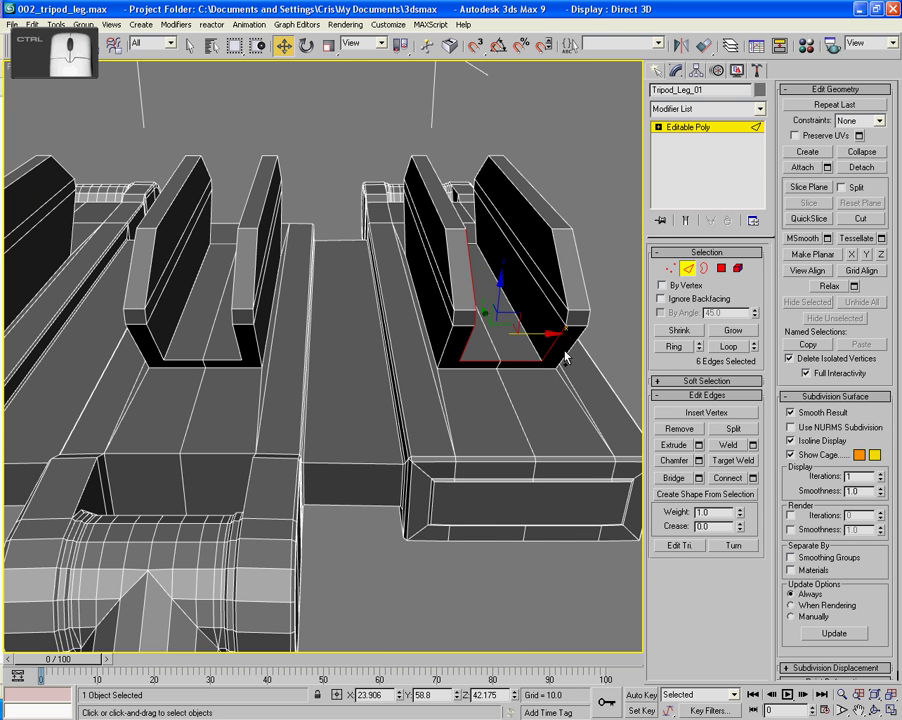
{"action": "left_click", "coordinate": [566, 320], "text": "ctrl"}
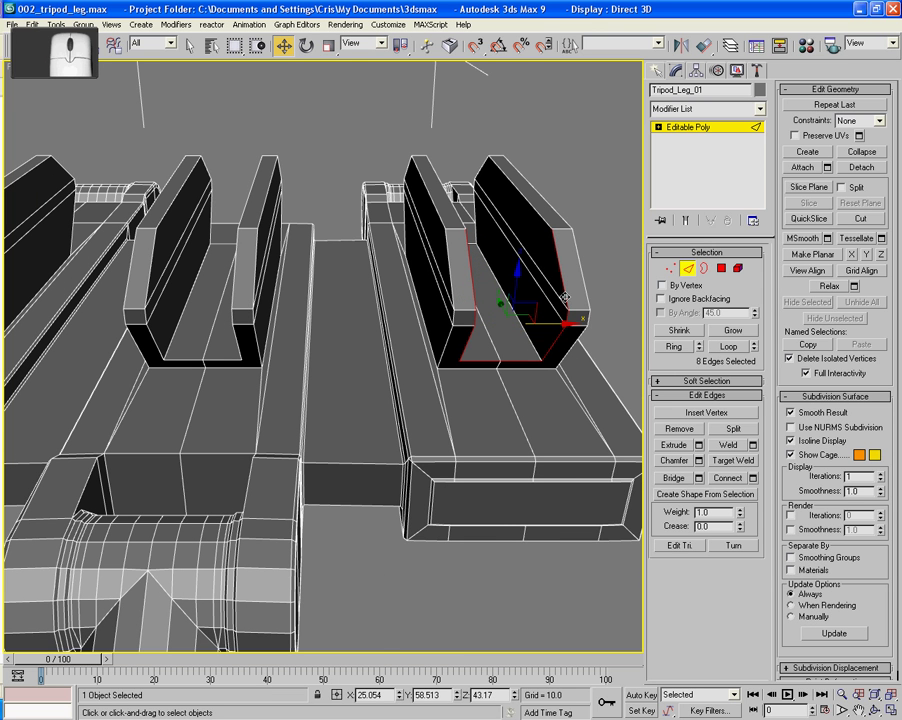
Add the slot's two lengthwise floor edges and the outer bottom edges across its near end to the edge selection.
{"action": "left_click", "coordinate": [518, 322], "text": "ctrl"}
{"action": "key", "text": "q"}
{"action": "left_click", "coordinate": [521, 322], "text": "ctrl"}
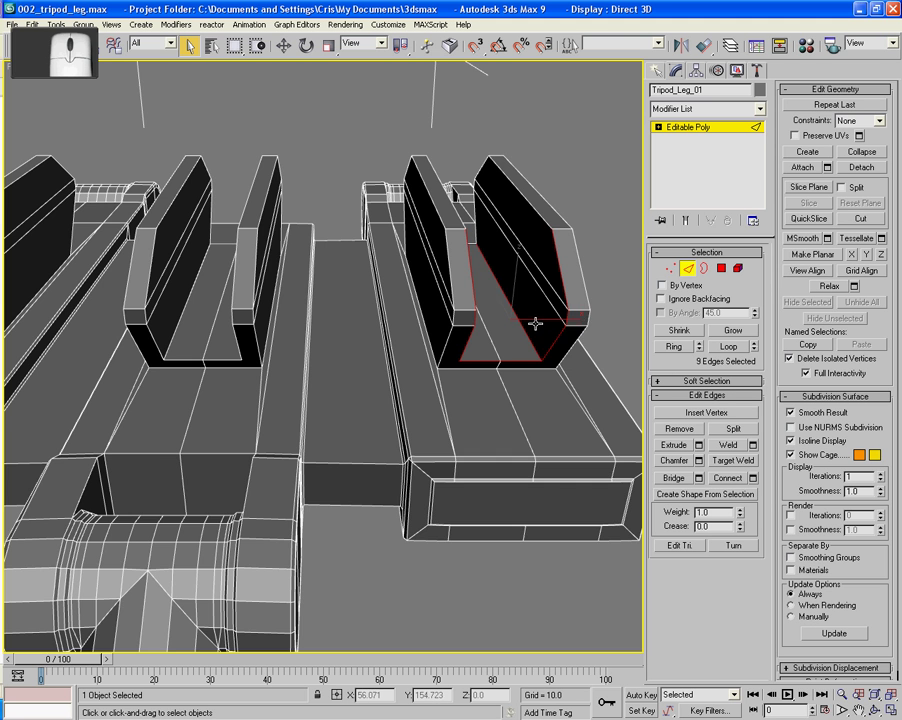
{"action": "middle_click_drag", "start_coordinate": [535, 324], "coordinate": [490, 323], "text": "alt"}
{"action": "left_click", "coordinate": [382, 373], "text": "ctrl"}
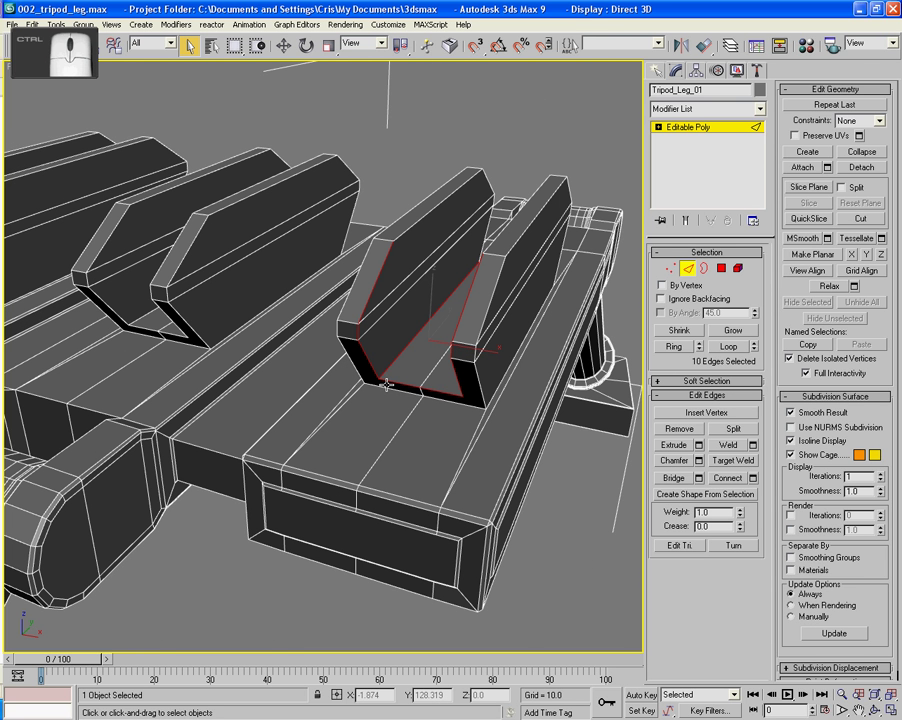
{"action": "left_click", "coordinate": [440, 396], "text": "ctrl"}
{"action": "left_click", "coordinate": [481, 408], "text": "ctrl"}
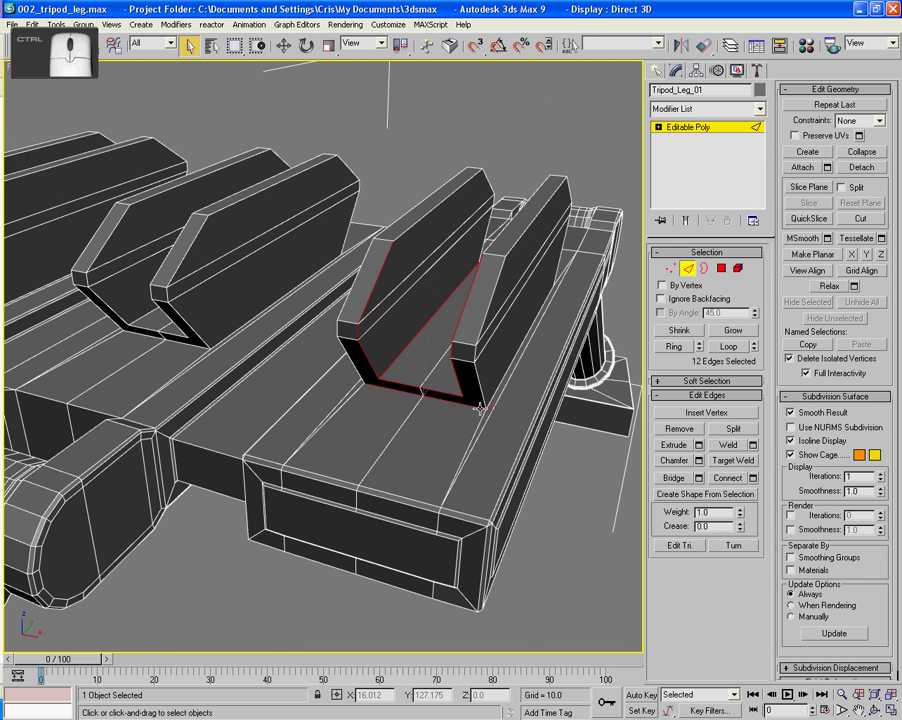
Add the outer fin's outside base edge, front-end edges and long top edge on the outer U-shaped bracket to the edge selection.
{"action": "left_click", "coordinate": [490, 397], "text": "ctrl"}
{"action": "left_click", "coordinate": [480, 331], "text": "ctrl"}
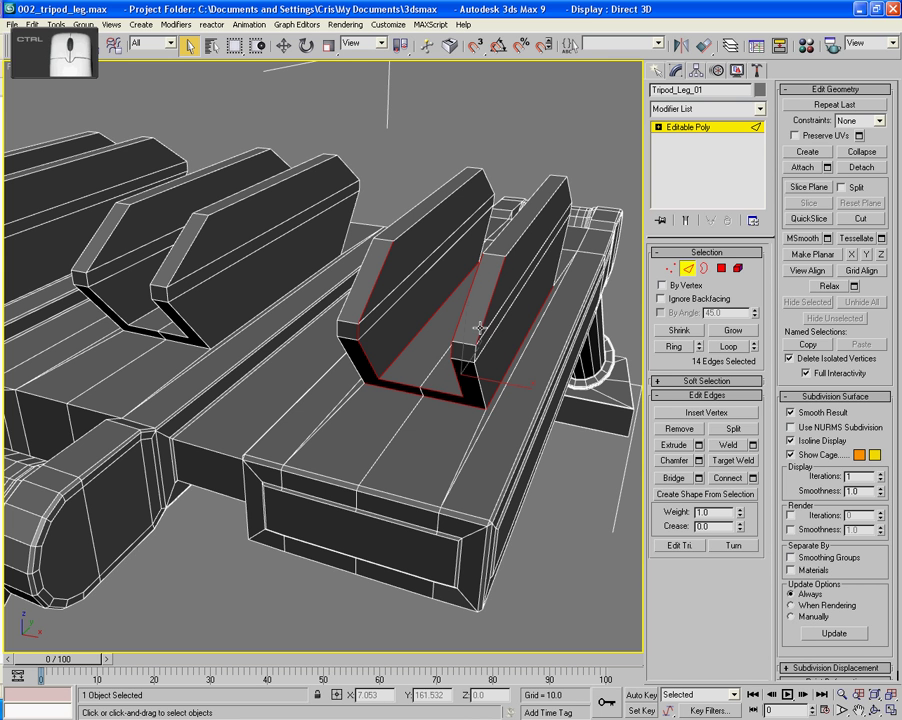
{"action": "left_click", "coordinate": [473, 351], "text": "ctrl"}
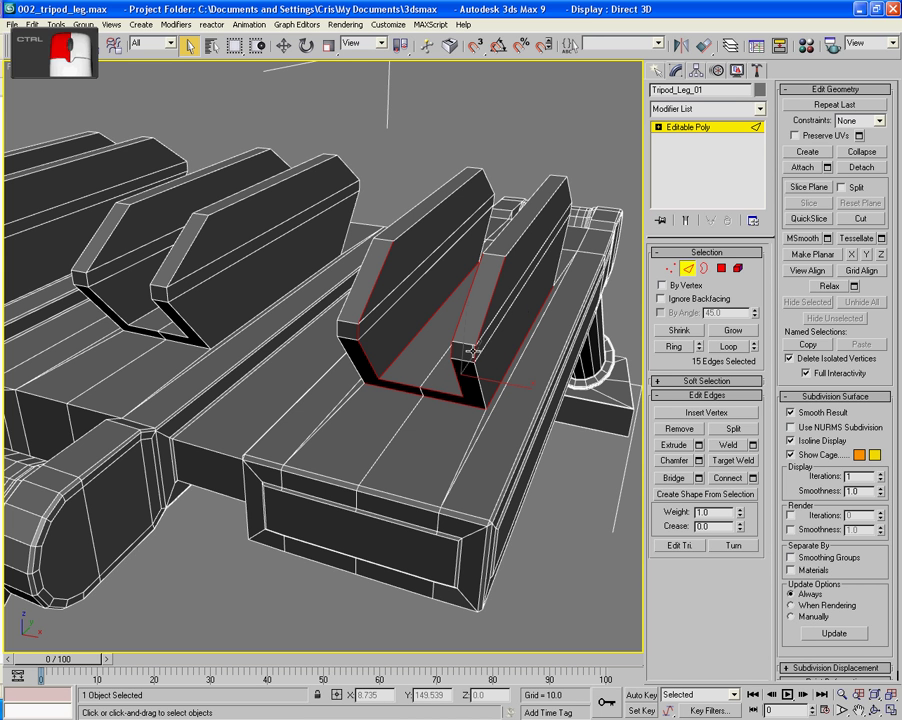
{"action": "left_click", "coordinate": [520, 240], "text": "ctrl"}
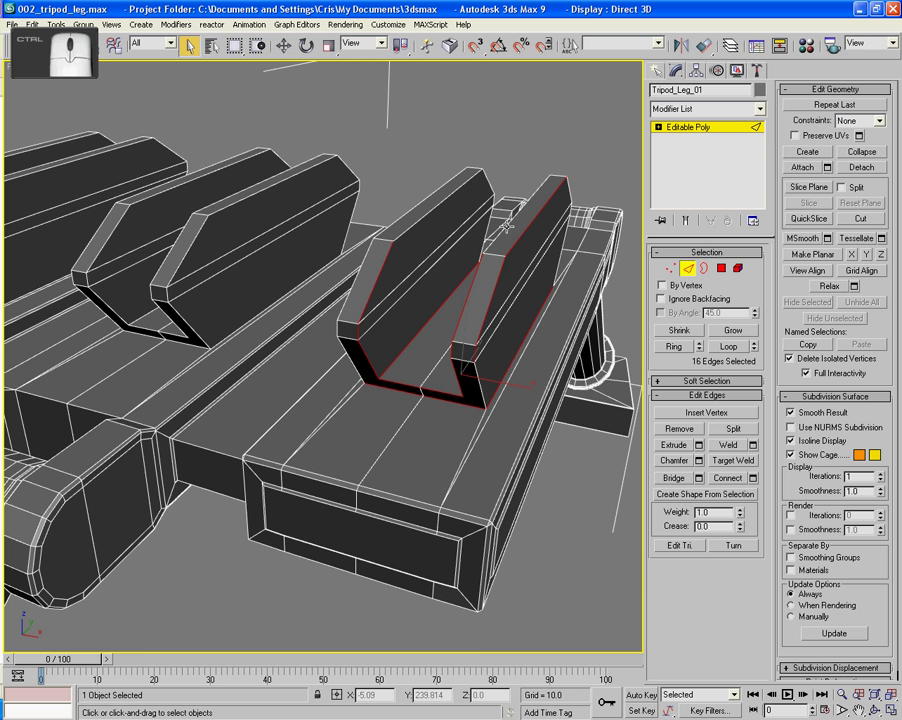
{"action": "left_click", "coordinate": [505, 224], "text": "ctrl"}
{"action": "key", "text": "ctrl+z"}
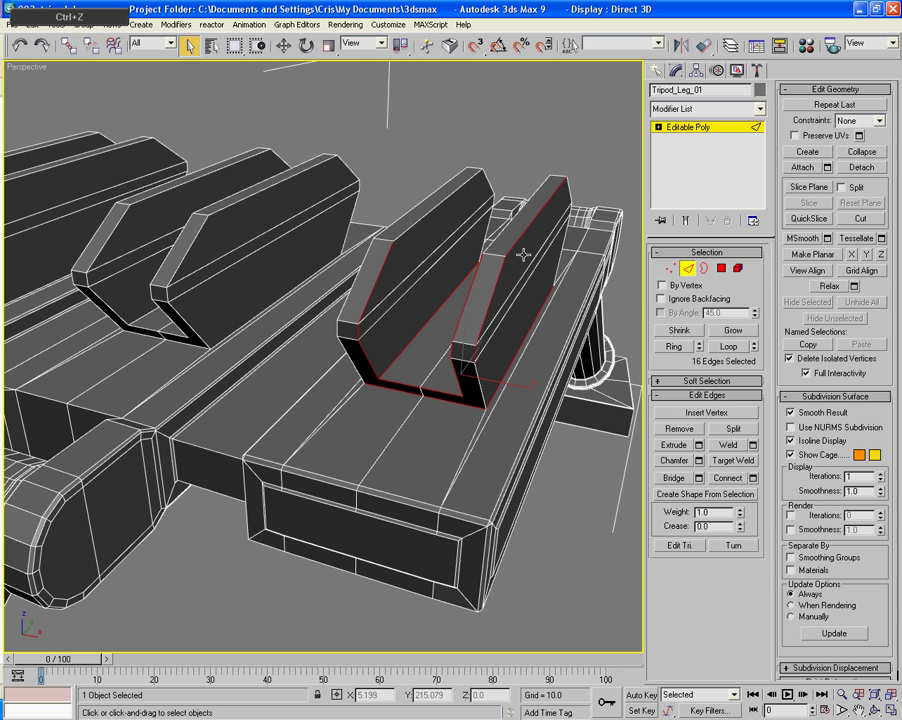
Add the missing edge on top of the bracket's outer fin and the inner fin's long inside top edge to the selection.
{"action": "middle_click_drag", "start_coordinate": [524, 255], "coordinate": [407, 354], "text": "alt"}
{"action": "left_click", "coordinate": [519, 270], "text": "ctrl"}
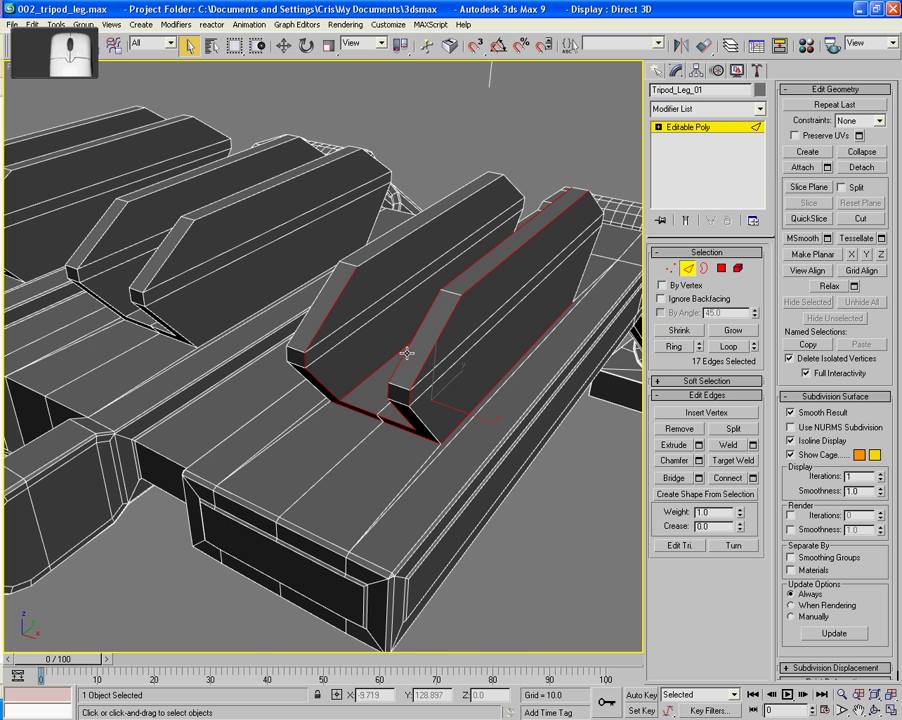
{"action": "left_click", "coordinate": [370, 259], "text": "ctrl"}
Add the bracket's inner fin edges to the selection: its outside base edge, front slanted and short edges, slope edge and outside top edge.
{"action": "middle_click_drag", "start_coordinate": [370, 259], "coordinate": [459, 337], "text": "alt"}
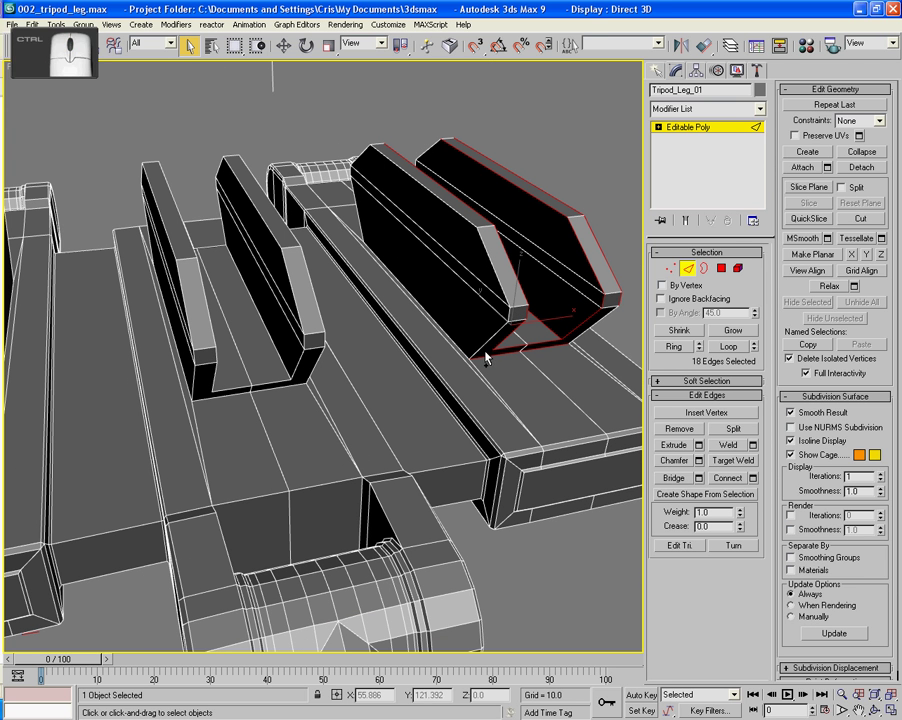
{"action": "left_click", "coordinate": [480, 345], "text": "ctrl"}
{"action": "left_click", "coordinate": [508, 296], "text": "ctrl"}
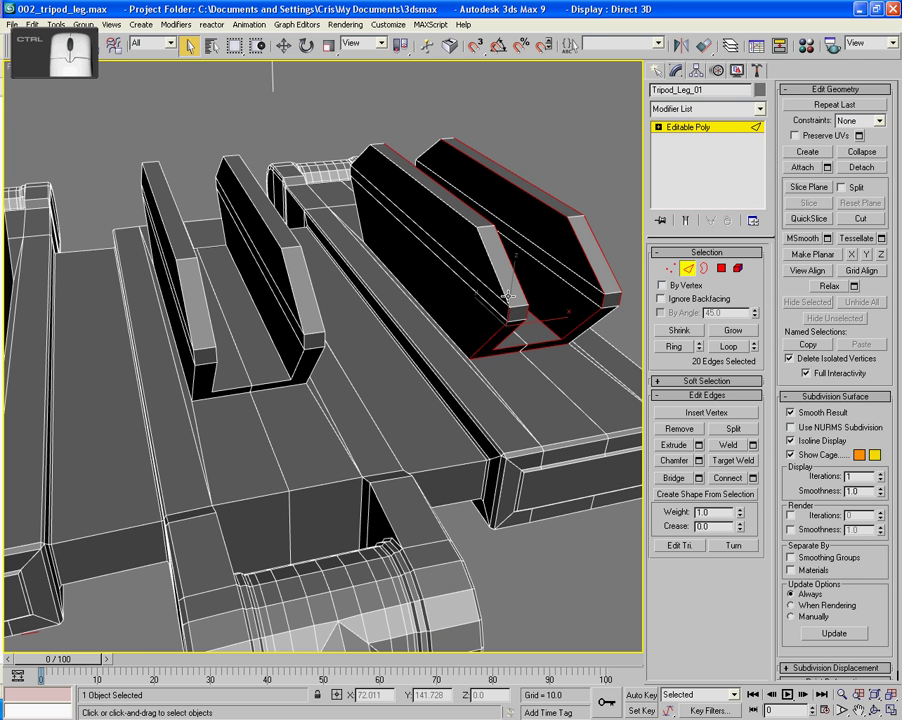
{"action": "left_click", "coordinate": [506, 291], "text": "ctrl"}
{"action": "key", "text": "ctrl+z"}
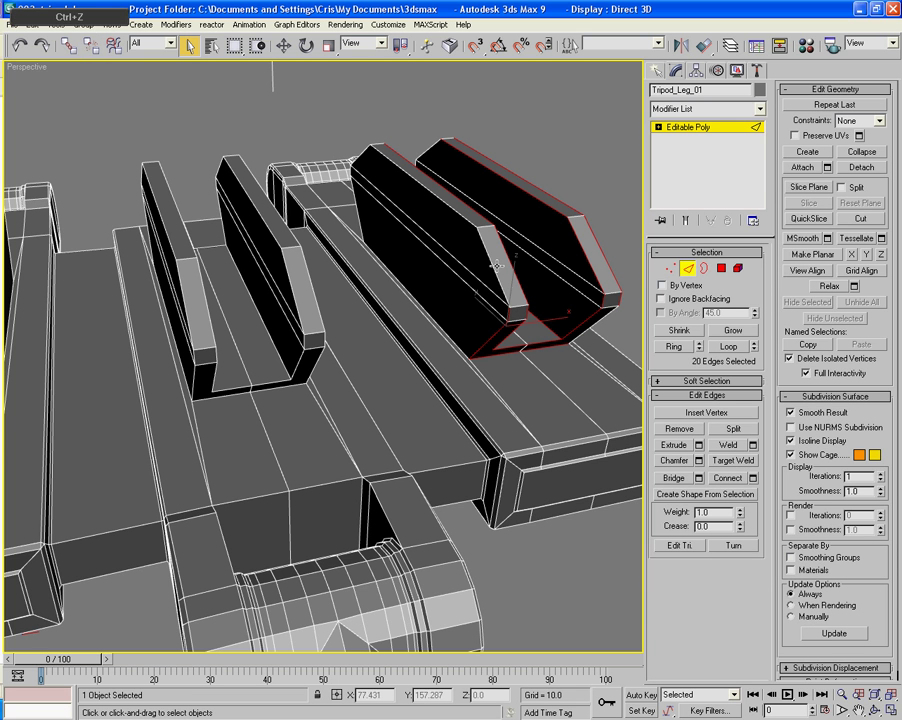
{"action": "left_click", "coordinate": [488, 259], "text": "ctrl"}
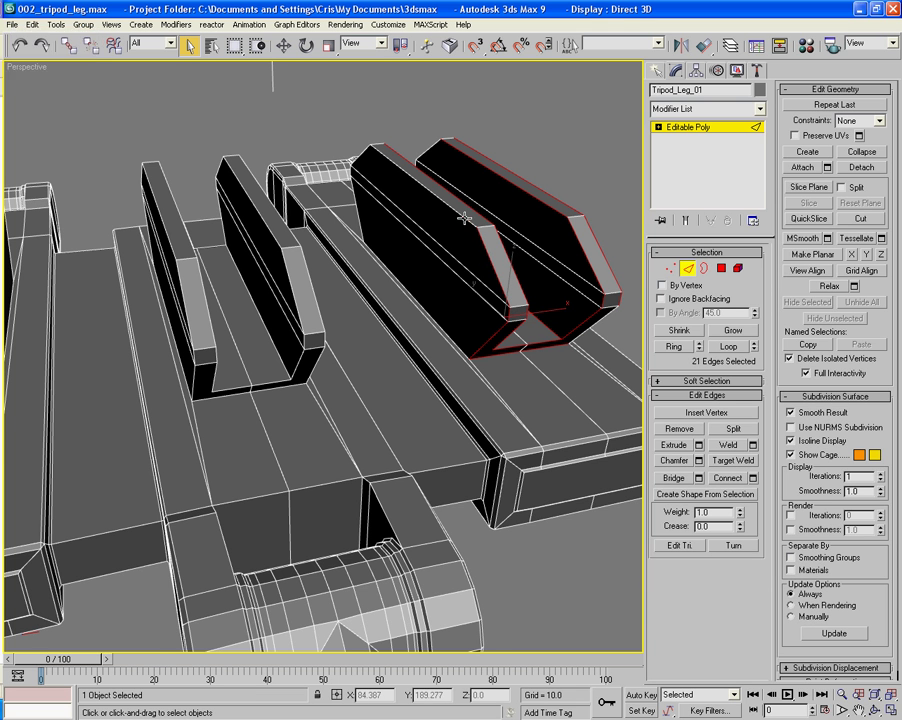
{"action": "left_click", "coordinate": [464, 218], "text": "ctrl"}
Add the inner fin's rear slope edges and outside lower slanted edge at the bracket's back end to the selection.
{"action": "middle_click_drag", "start_coordinate": [393, 210], "coordinate": [498, 343]}
{"action": "left_click", "coordinate": [472, 286], "text": "ctrl"}
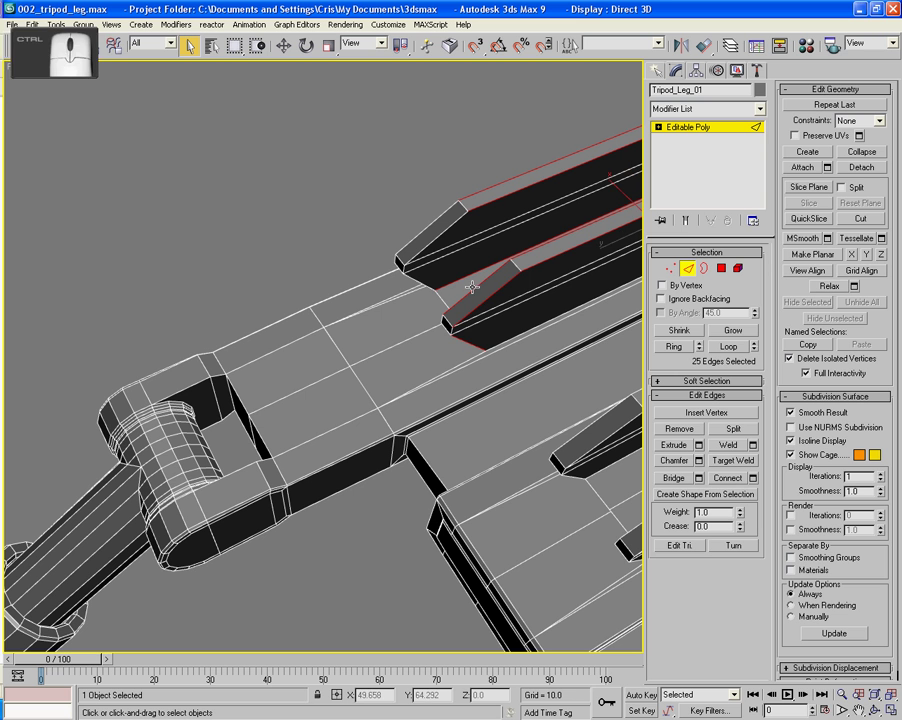
{"action": "left_click", "coordinate": [472, 341], "text": "ctrl"}
{"action": "mouse_move", "coordinate": [440, 372]}
{"action": "middle_mouse_down", "text": "alt"}
{"action": "mouse_move", "coordinate": [485, 340]}
{"action": "mouse_move", "coordinate": [366, 469]}
{"action": "mouse_move", "coordinate": [419, 346]}
{"action": "mouse_move", "coordinate": [433, 354]}
{"action": "middle_mouse_up", "text": "alt"}
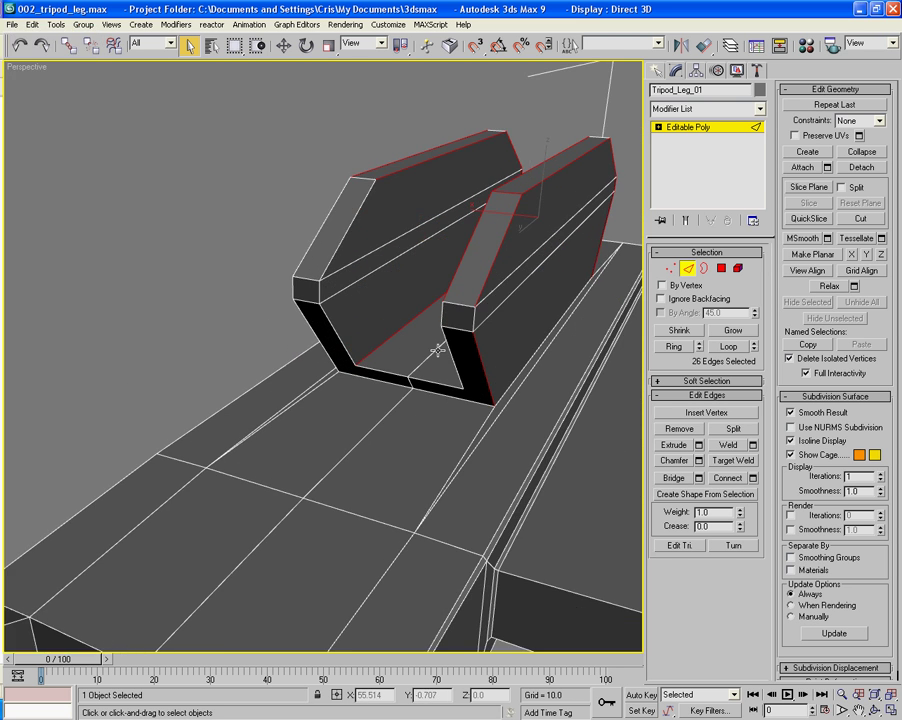
Add the inside slanted and short edges at the inner fin's back end, plus its top cross edges, to the selection.
{"action": "left_click", "coordinate": [444, 325], "text": "ctrl"}
{"action": "left_click", "coordinate": [440, 317], "text": "ctrl"}
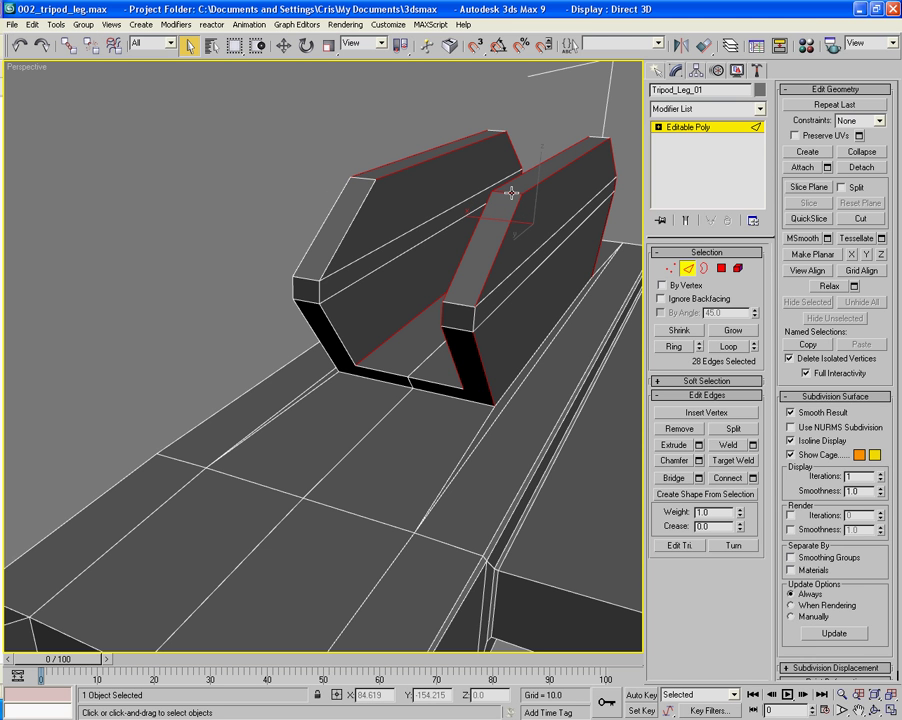
{"action": "left_click", "coordinate": [604, 136], "text": "ctrl"}
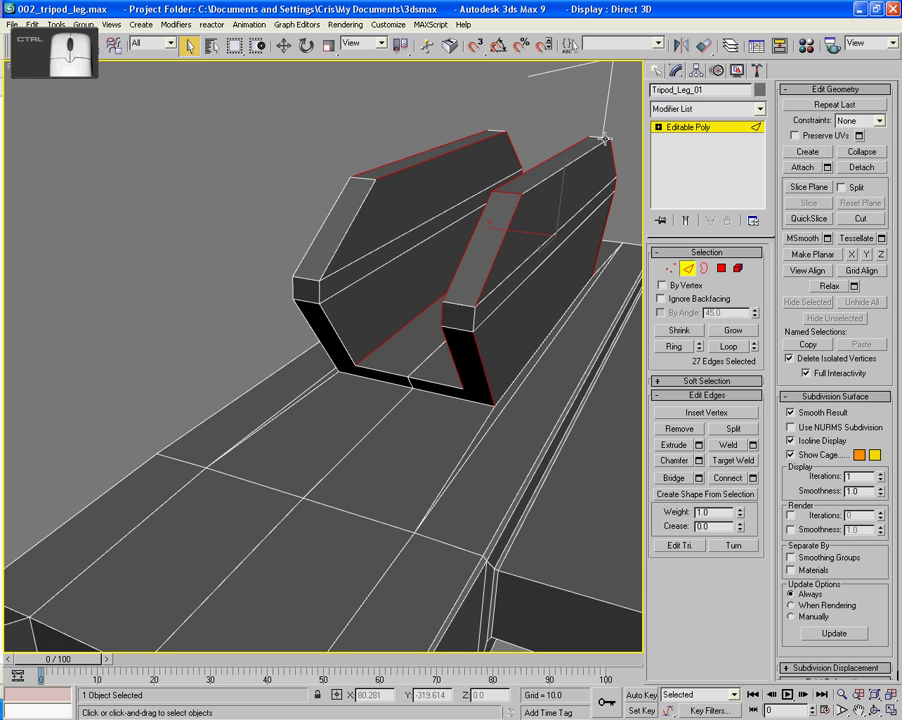
{"action": "left_click", "coordinate": [599, 144], "text": "ctrl"}
{"action": "left_click", "coordinate": [598, 136], "text": "ctrl"}
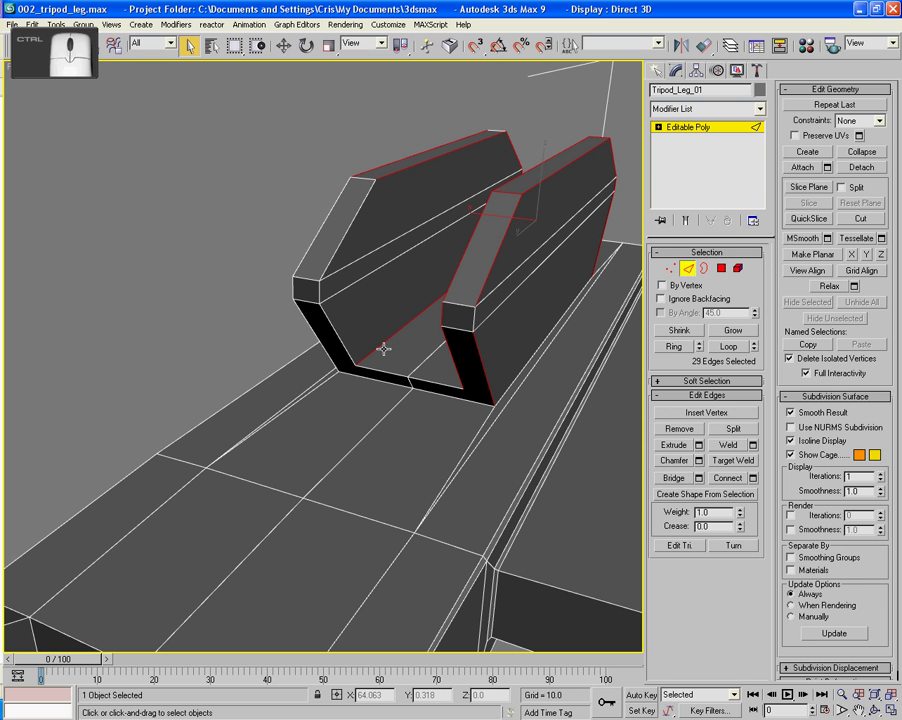
Add the outer fin's inside slanted edge and the upper and lower floor edges at the bracket's back end to the selection.
{"action": "left_click", "coordinate": [337, 334], "text": "ctrl"}
{"action": "left_click", "coordinate": [397, 378], "text": "ctrl"}
{"action": "left_click", "coordinate": [431, 383], "text": "ctrl"}
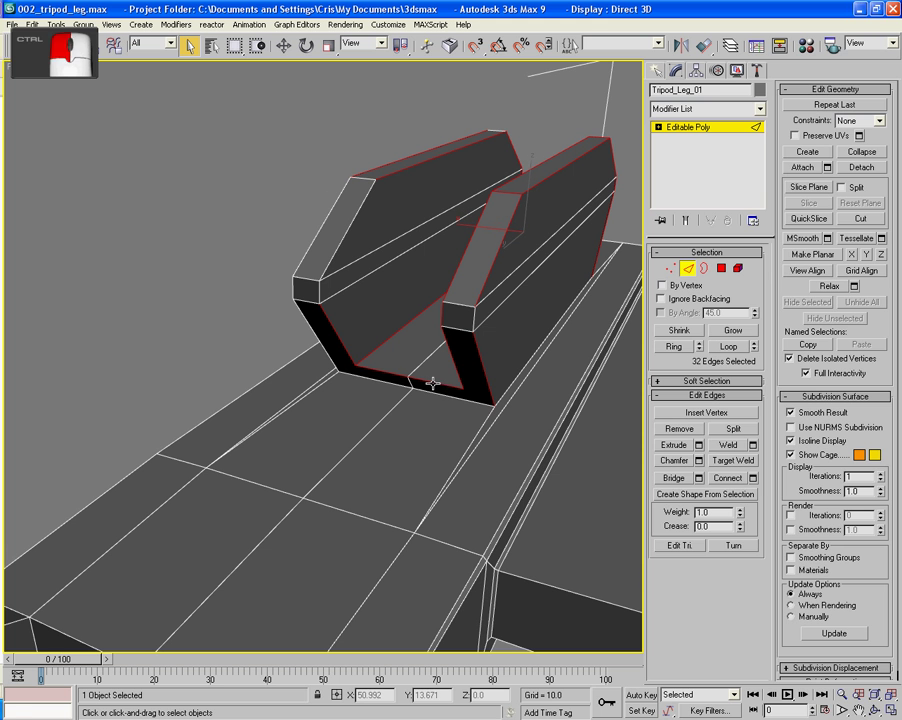
{"action": "left_click", "coordinate": [441, 397], "text": "ctrl"}
{"action": "left_click", "coordinate": [385, 383], "text": "ctrl"}
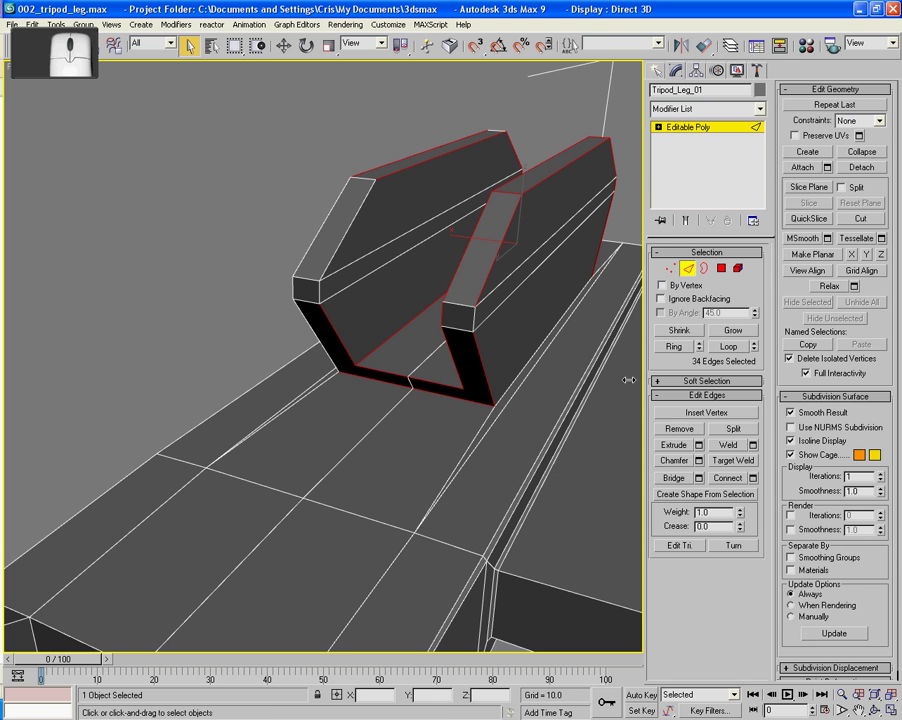
Turn on Ignore Backfacing and add the outer fin's rear outside edges, top cross edge and inside slope edge to the selection.
{"action": "left_click", "coordinate": [661, 298]}
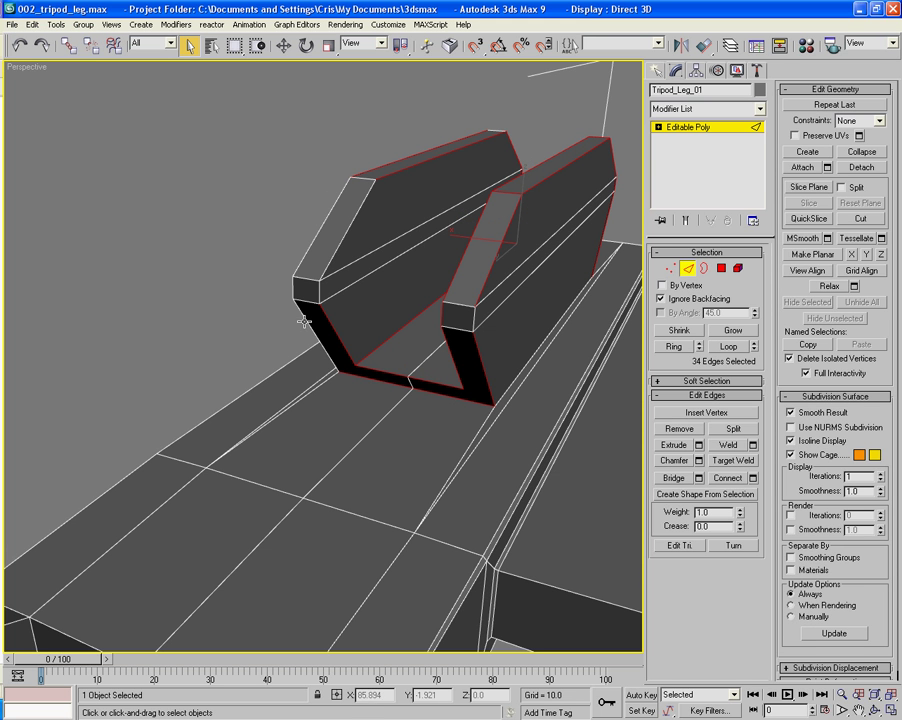
{"action": "left_click", "coordinate": [294, 290], "text": "ctrl"}
{"action": "left_click", "coordinate": [298, 262], "text": "ctrl"}
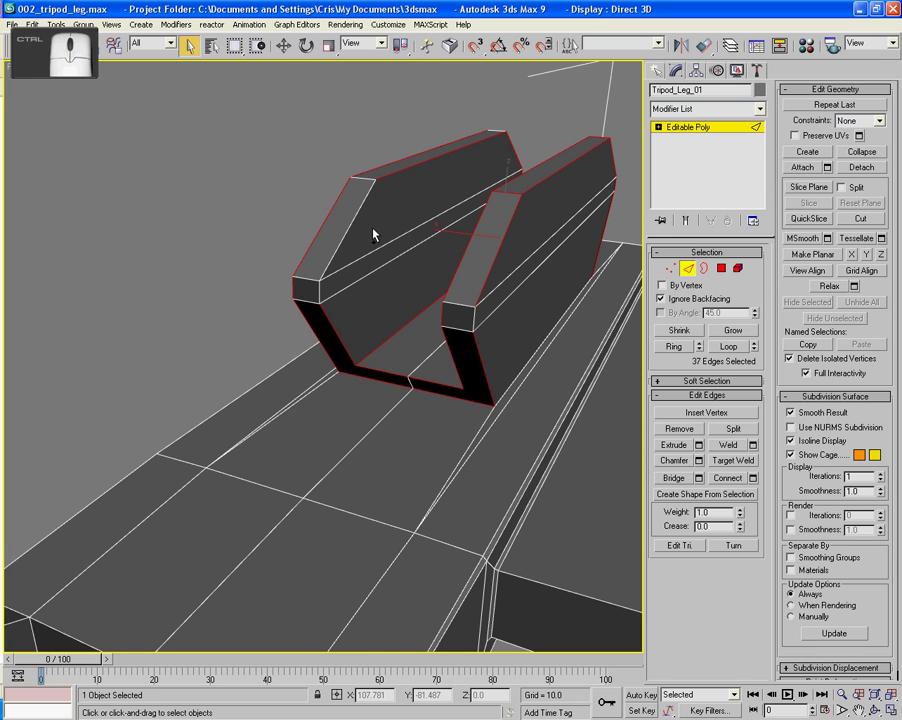
{"action": "left_click", "coordinate": [365, 177], "text": "ctrl"}
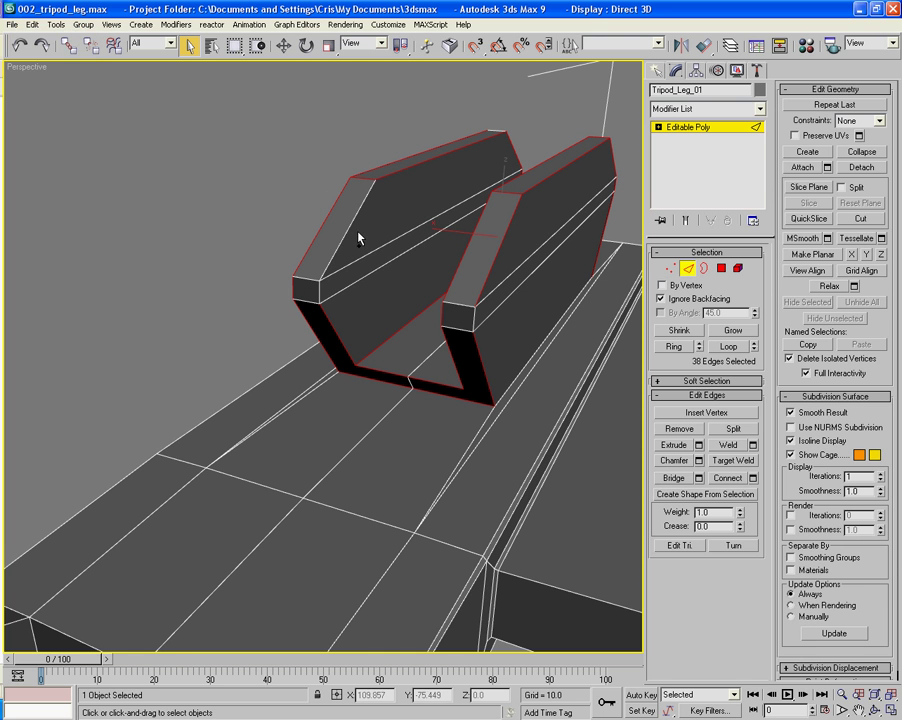
{"action": "left_click", "coordinate": [350, 226], "text": "ctrl"}
Add the outer fin's remaining short inside edge at the back and outside slanted edge at the front to the selection.
{"action": "middle_click_drag", "start_coordinate": [386, 226], "coordinate": [384, 280]}
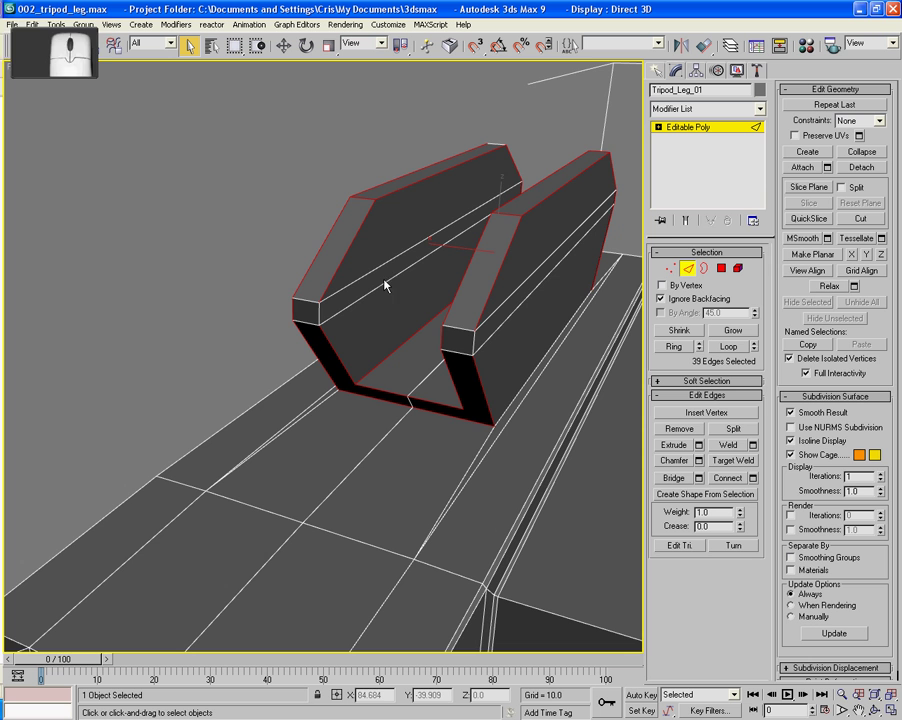
{"action": "left_click", "coordinate": [318, 316], "text": "ctrl"}
{"action": "mouse_move", "coordinate": [443, 308]}
{"action": "middle_mouse_down", "text": "alt"}
{"action": "mouse_move", "coordinate": [407, 308]}
{"action": "mouse_move", "coordinate": [433, 315]}
{"action": "middle_mouse_up", "text": "alt"}
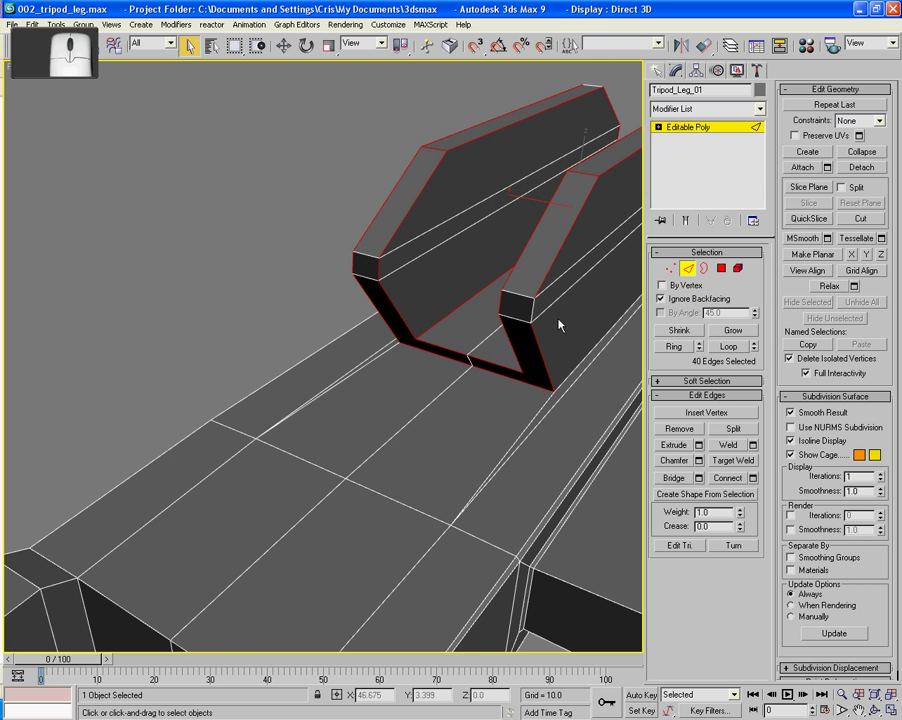
{"action": "middle_click_drag", "start_coordinate": [560, 324], "coordinate": [516, 324]}
{"action": "middle_click_drag", "start_coordinate": [458, 318], "coordinate": [386, 373], "text": "alt"}
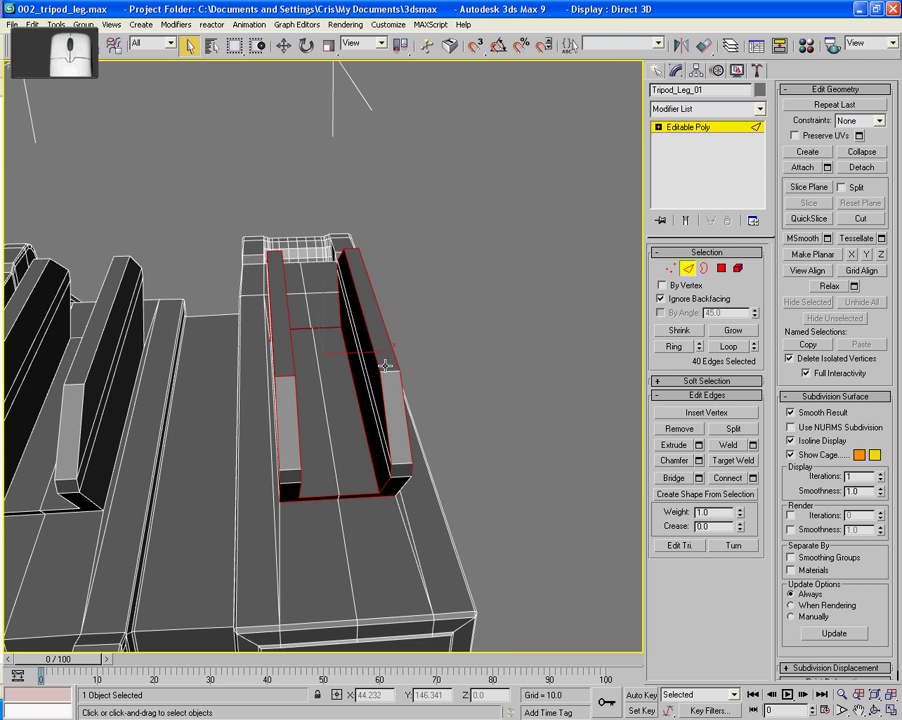
{"action": "middle_click_drag", "start_coordinate": [474, 420], "coordinate": [380, 366], "text": "alt"}
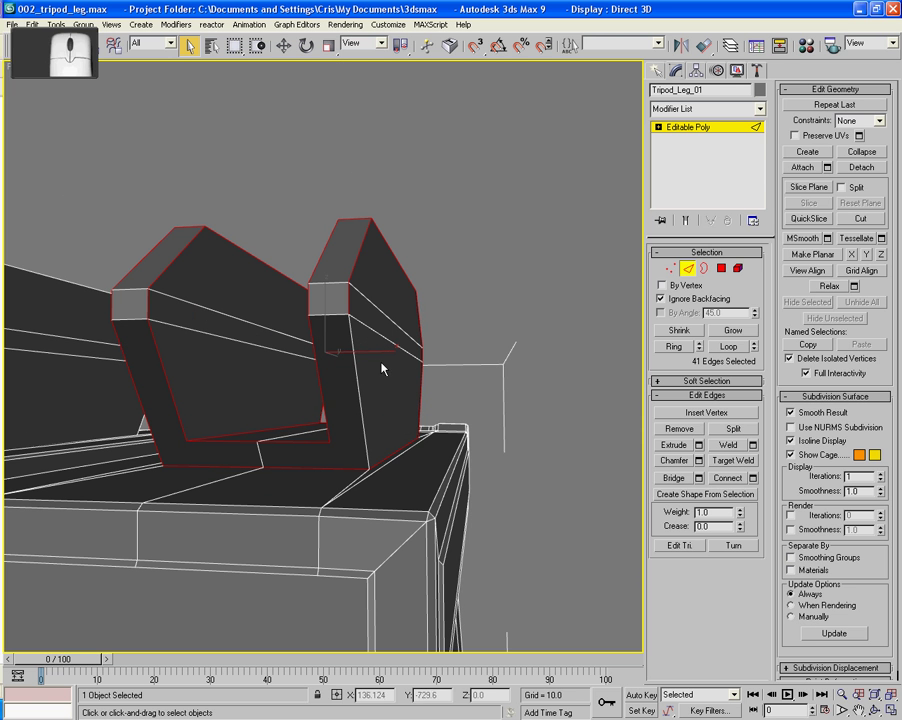
{"action": "left_click", "coordinate": [336, 331], "text": "ctrl"}
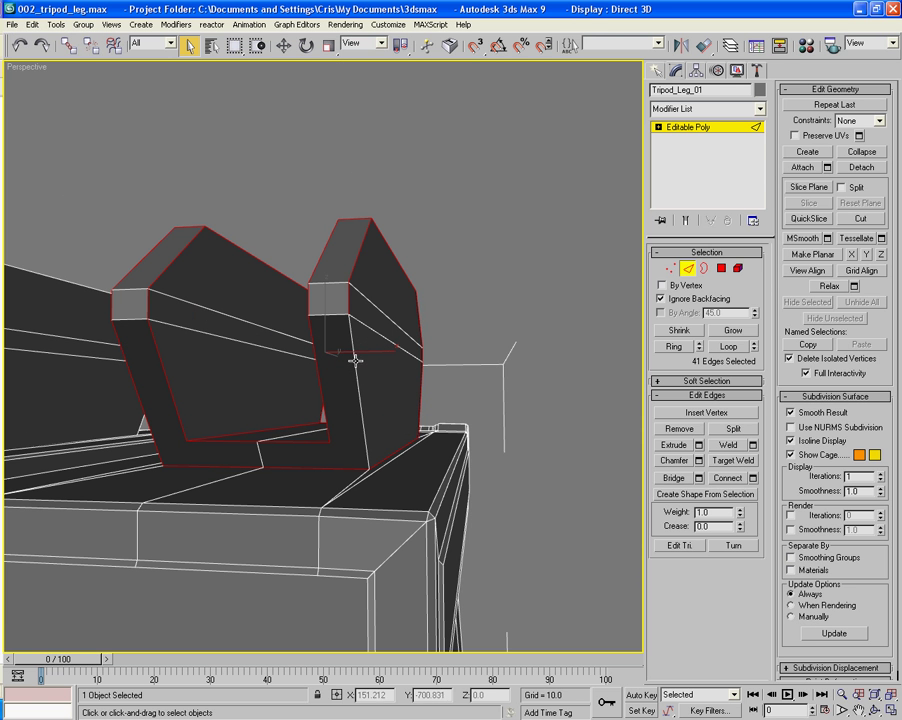
{"action": "left_click", "coordinate": [355, 360], "text": "ctrl"}
On the middle bracket, add the front inside floor edges and the inside base and slanted edges of the fin nearest the outer bracket.
{"action": "middle_click_drag", "start_coordinate": [355, 360], "coordinate": [265, 531], "text": "alt"}
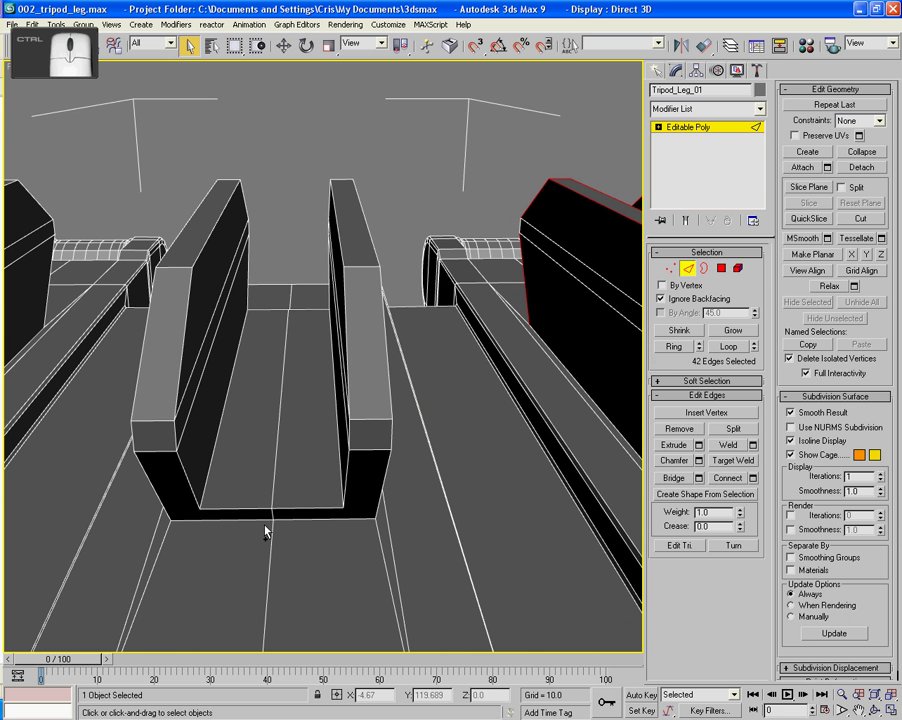
{"action": "left_click", "coordinate": [264, 508], "text": "ctrl"}
{"action": "left_click", "coordinate": [287, 508], "text": "ctrl"}
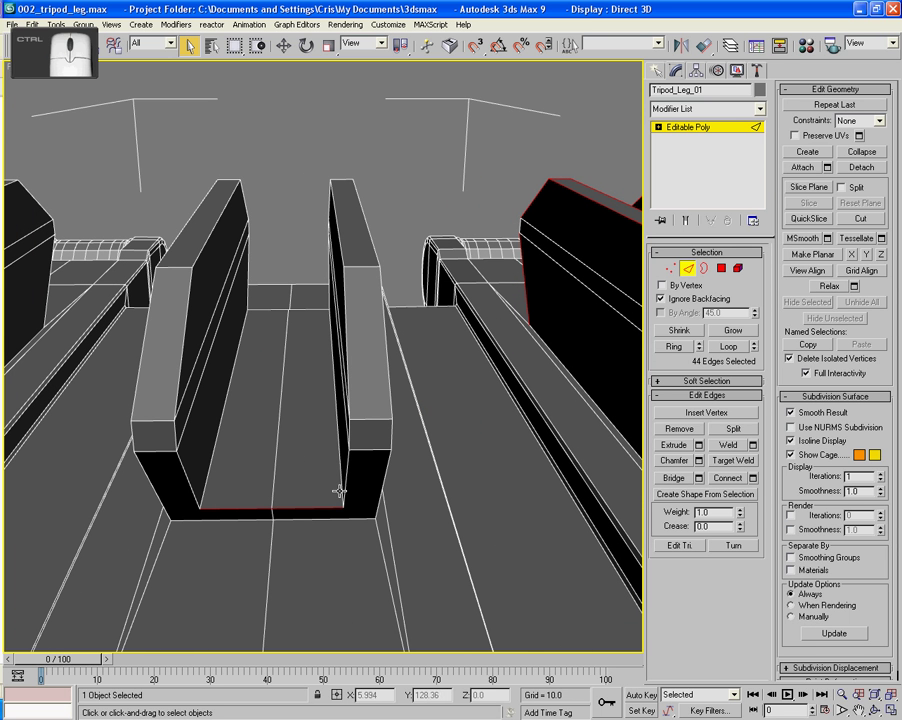
{"action": "left_click", "coordinate": [338, 489], "text": "ctrl"}
{"action": "left_click", "coordinate": [345, 484], "text": "ctrl"}
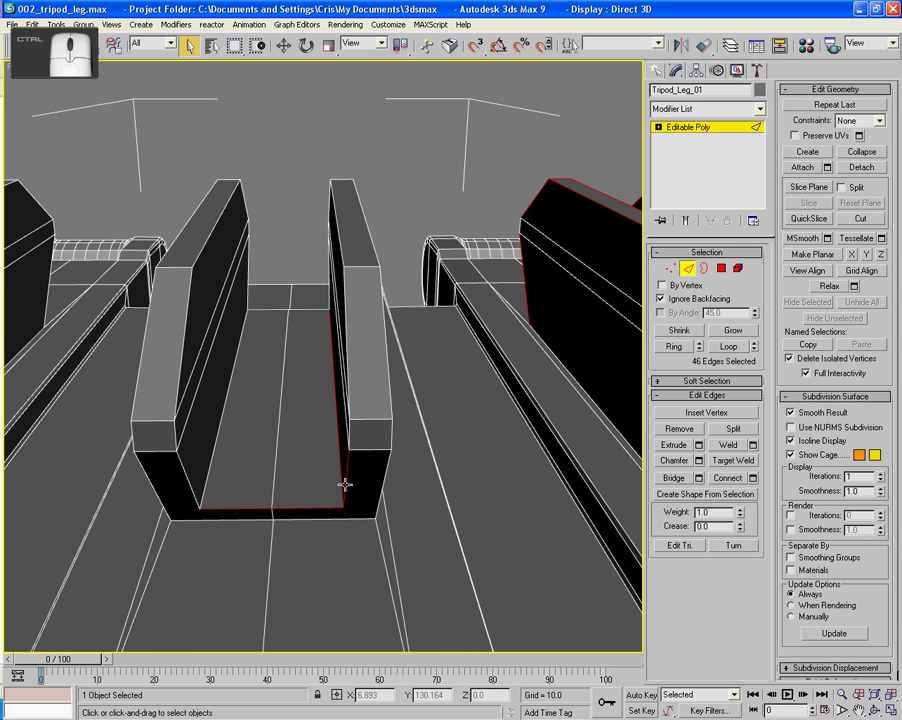
Add the short front edges, both slope edges and the top cross edge of that same middle-bracket fin to the selection.
{"action": "left_click", "coordinate": [350, 415], "text": "ctrl"}
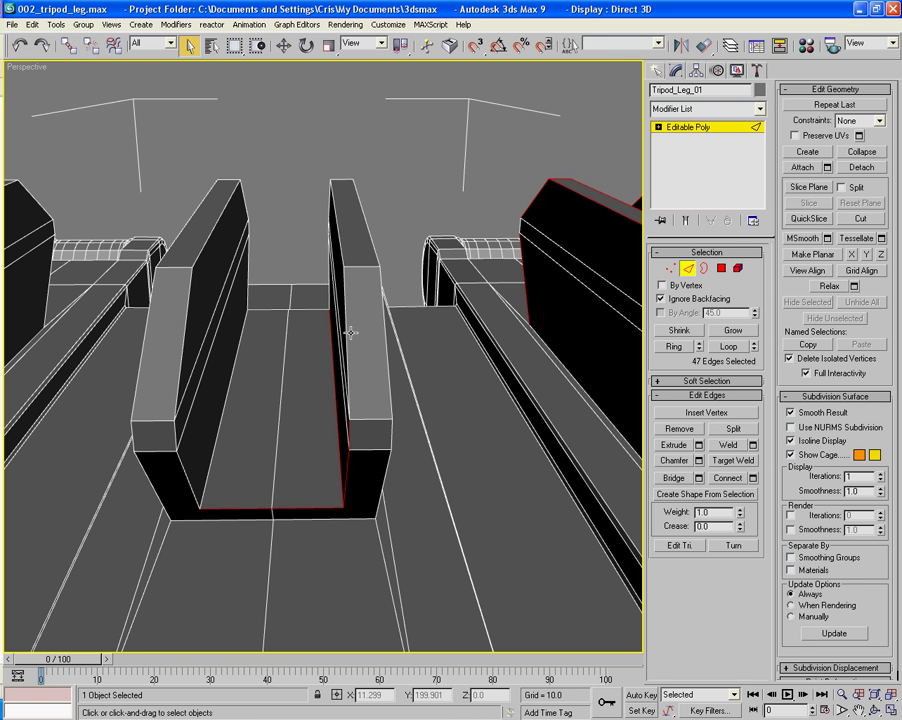
{"action": "left_click", "coordinate": [352, 284], "text": "ctrl"}
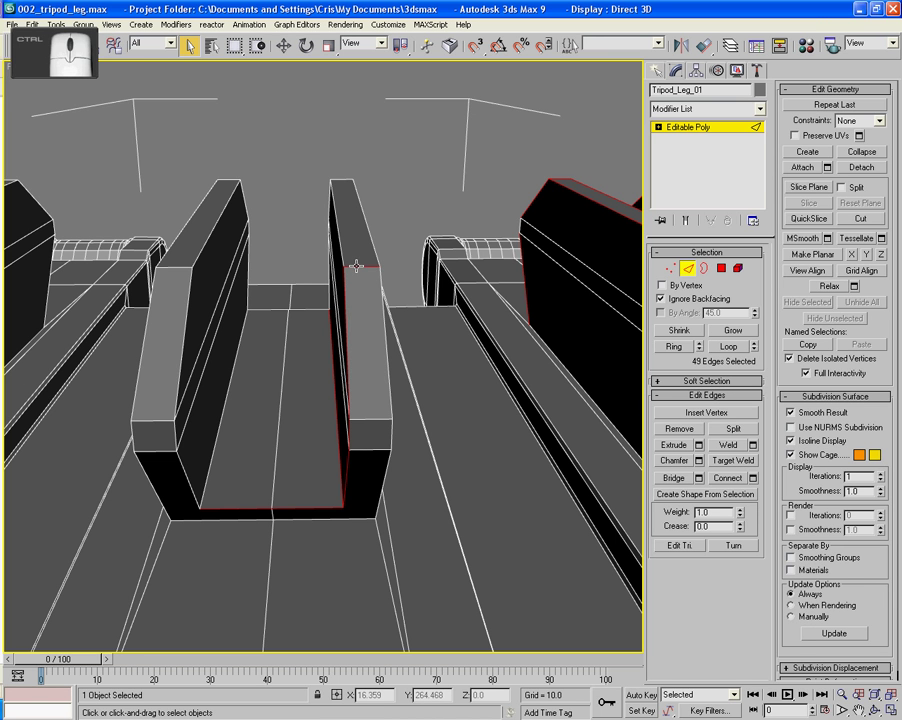
{"action": "left_click", "coordinate": [386, 346], "text": "ctrl"}
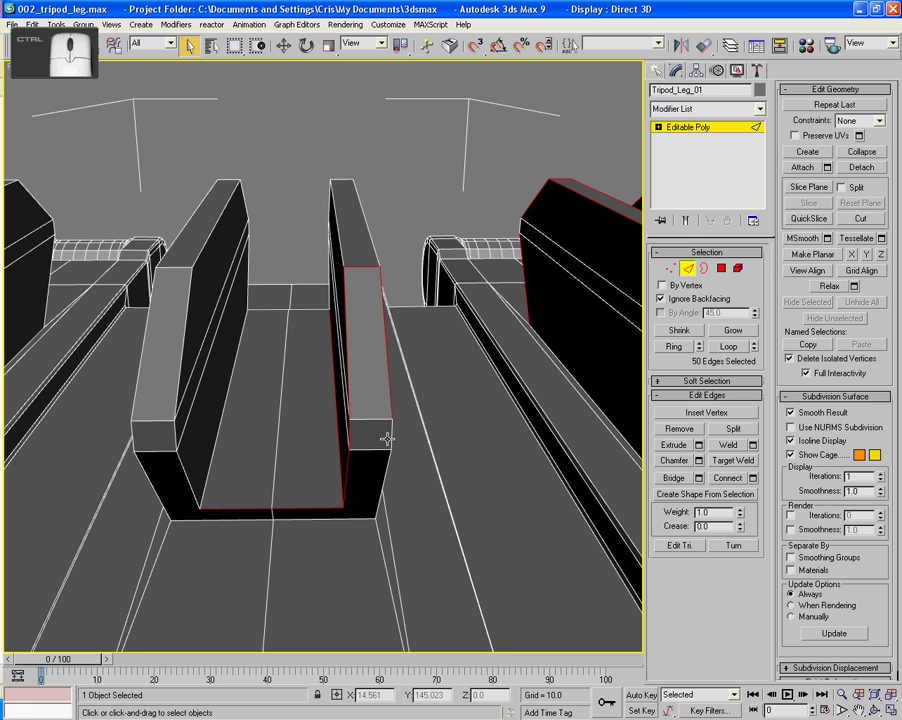
{"action": "left_click", "coordinate": [389, 439], "text": "ctrl"}
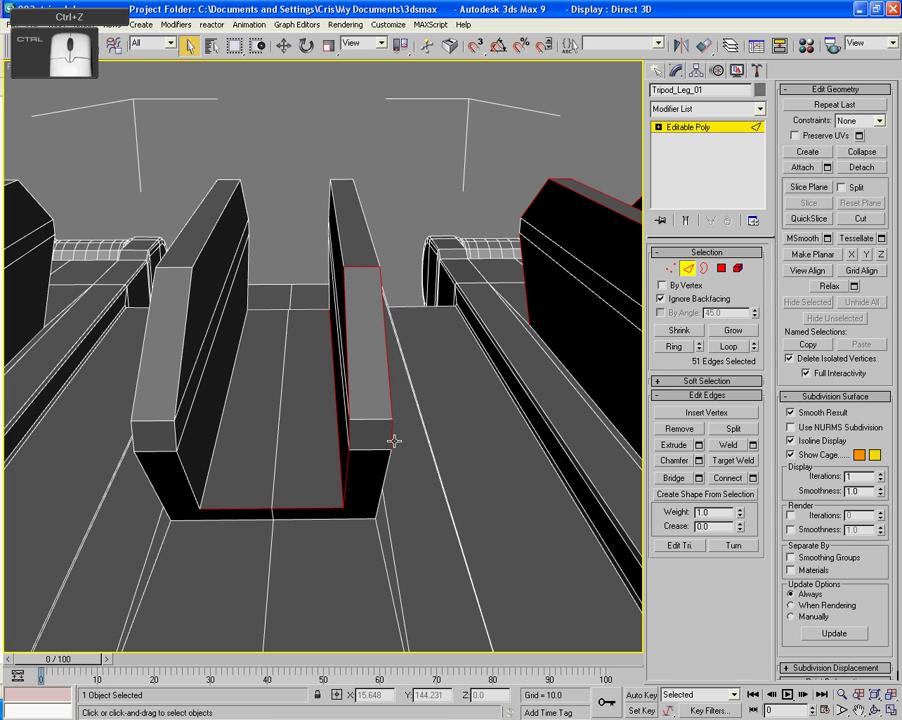
Add the middle bracket's front lower floor edges, the opposite fin's slanted front edges and its inside base edge to the selection.
{"action": "left_click", "coordinate": [348, 516], "text": "ctrl"}
{"action": "left_click", "coordinate": [222, 516], "text": "ctrl"}
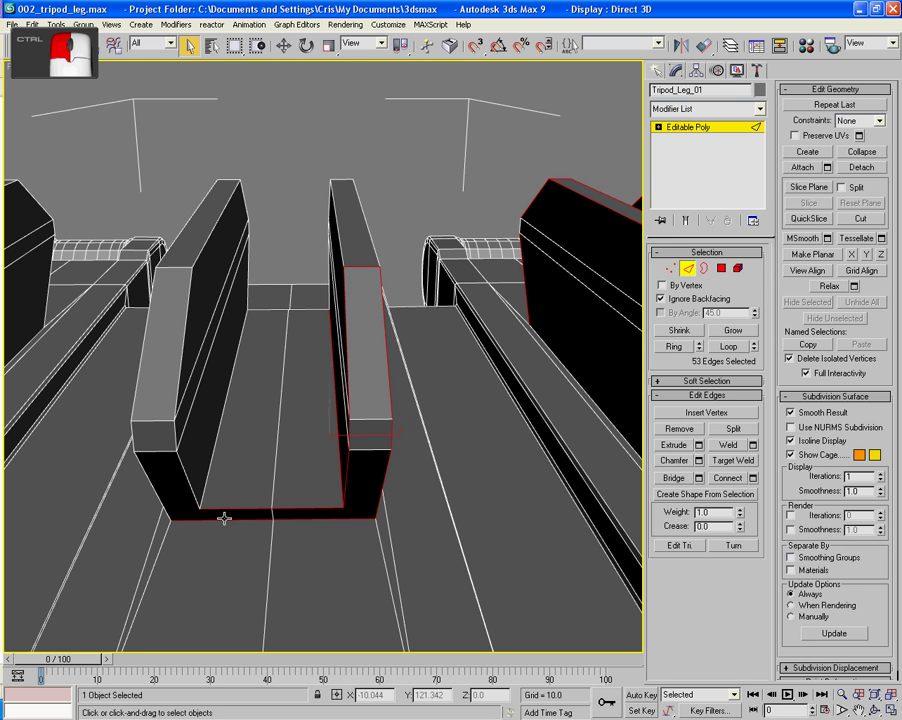
{"action": "left_click", "coordinate": [155, 492], "text": "ctrl"}
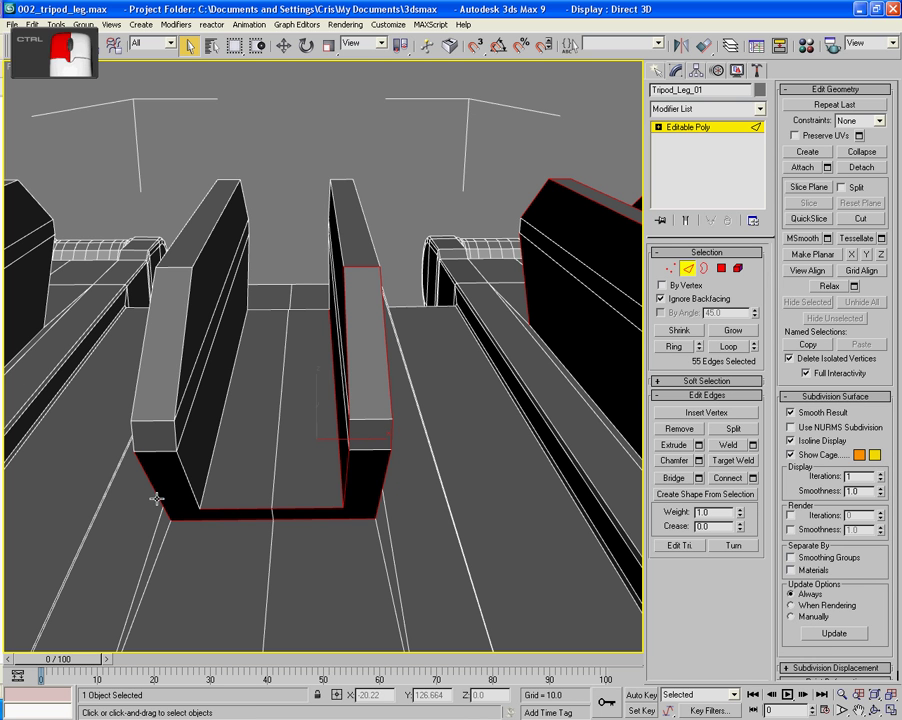
{"action": "left_click", "coordinate": [208, 477], "text": "ctrl"}
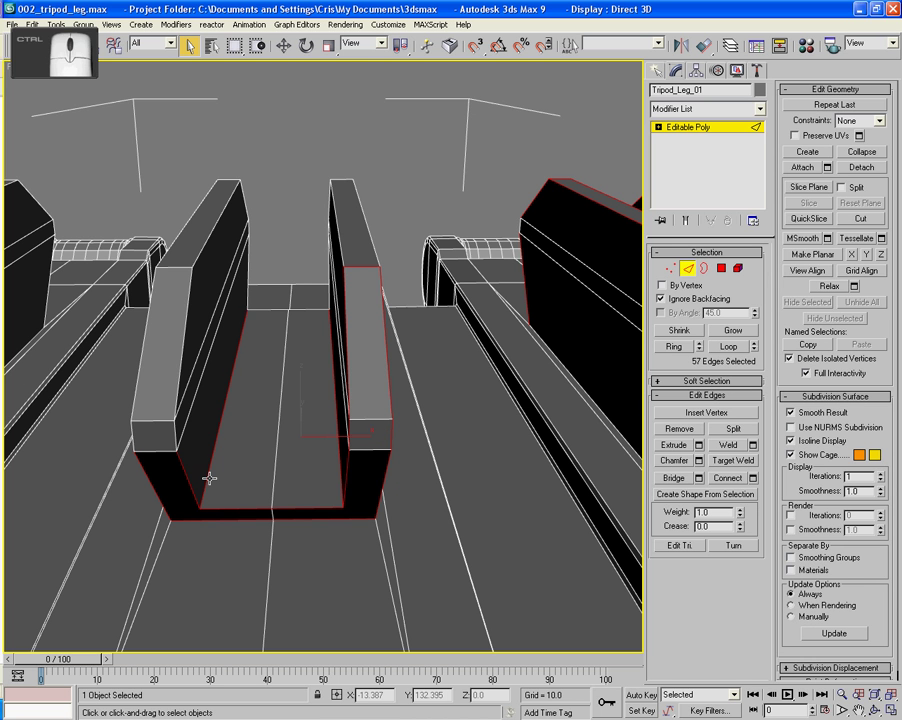
Add the short front edges, front slope edges, long top edges and top cross edges of the middle bracket's opposite fin to the selection.
{"action": "left_click", "coordinate": [175, 429], "text": "ctrl"}
{"action": "left_click", "coordinate": [147, 351], "text": "ctrl"}
{"action": "left_click", "coordinate": [153, 316], "text": "ctrl"}
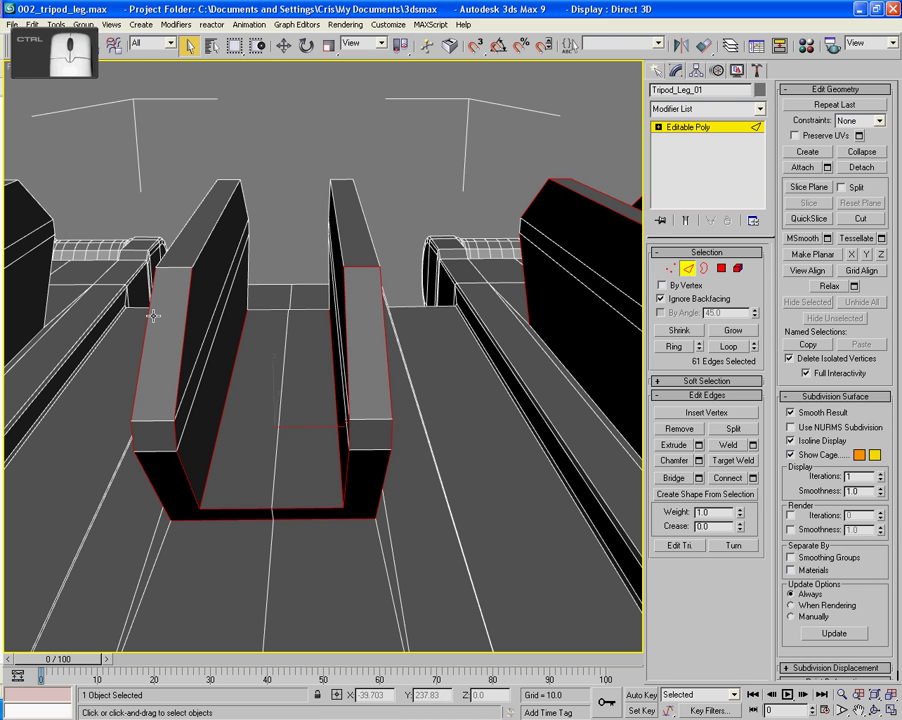
{"action": "left_click", "coordinate": [166, 267], "text": "ctrl"}
{"action": "left_click", "coordinate": [208, 239], "text": "ctrl"}
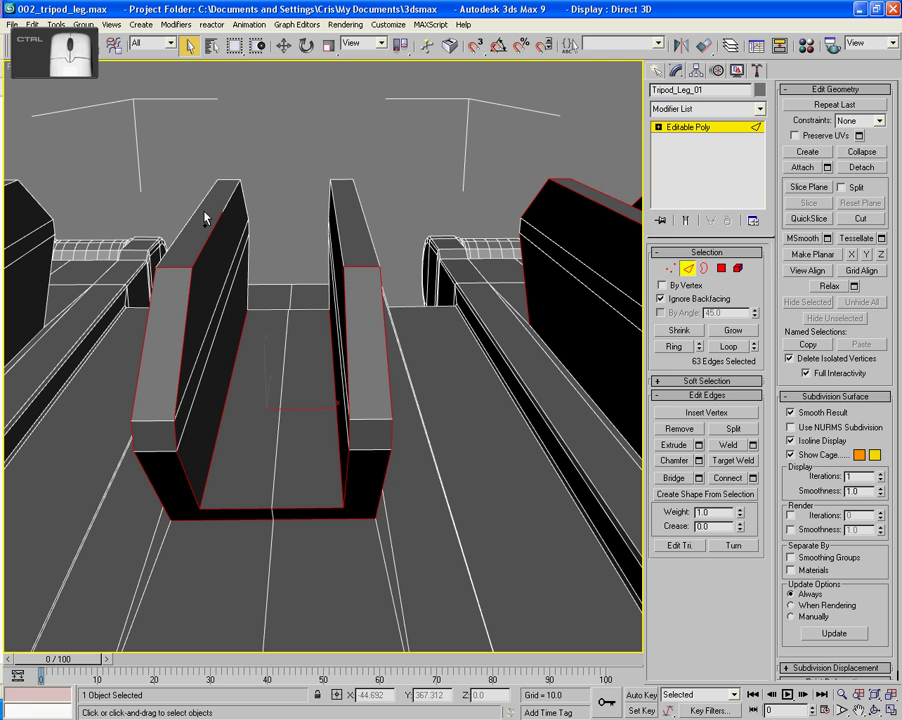
{"action": "left_click", "coordinate": [201, 203], "text": "ctrl"}
{"action": "left_click", "coordinate": [226, 180], "text": "ctrl"}
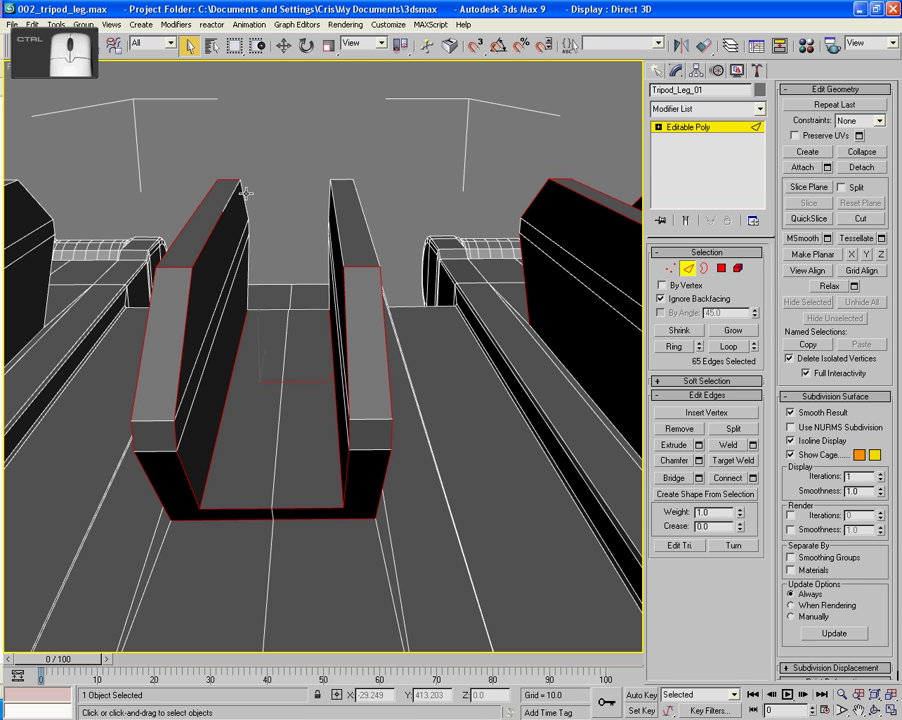
Add that fin's inside back edges and the middle bracket's back inside floor edges to the selection.
{"action": "left_click", "coordinate": [245, 198], "text": "ctrl"}
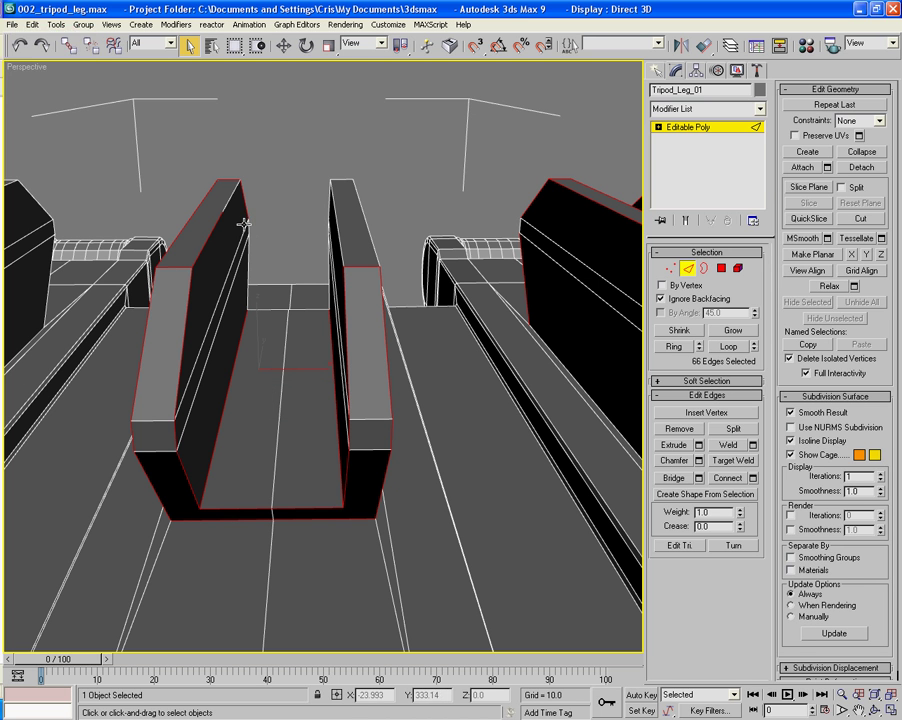
{"action": "left_click", "coordinate": [253, 237], "text": "ctrl"}
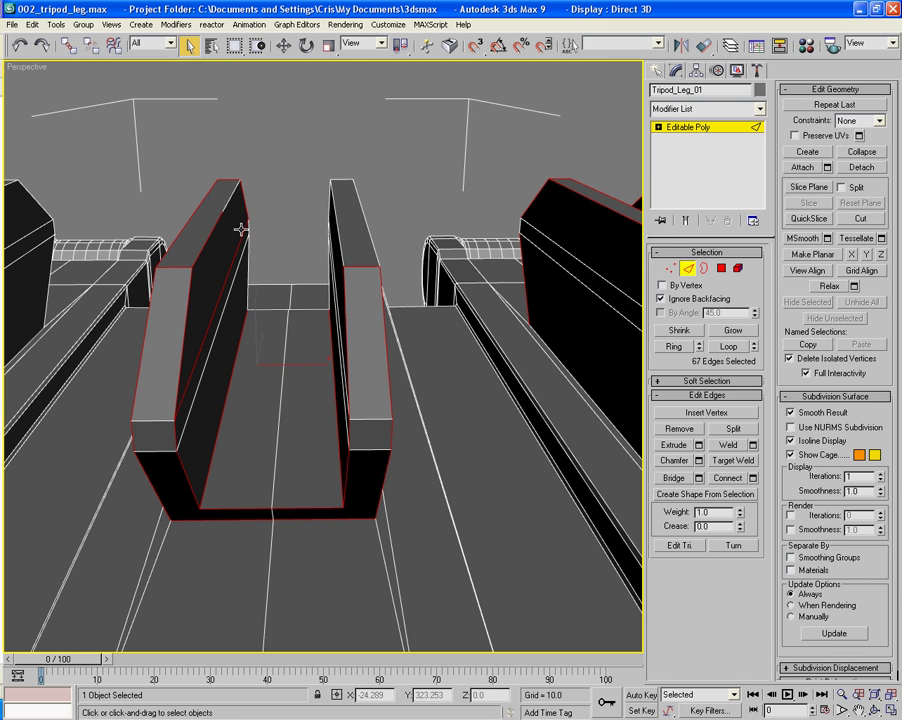
{"action": "left_click", "coordinate": [246, 230], "text": "ctrl"}
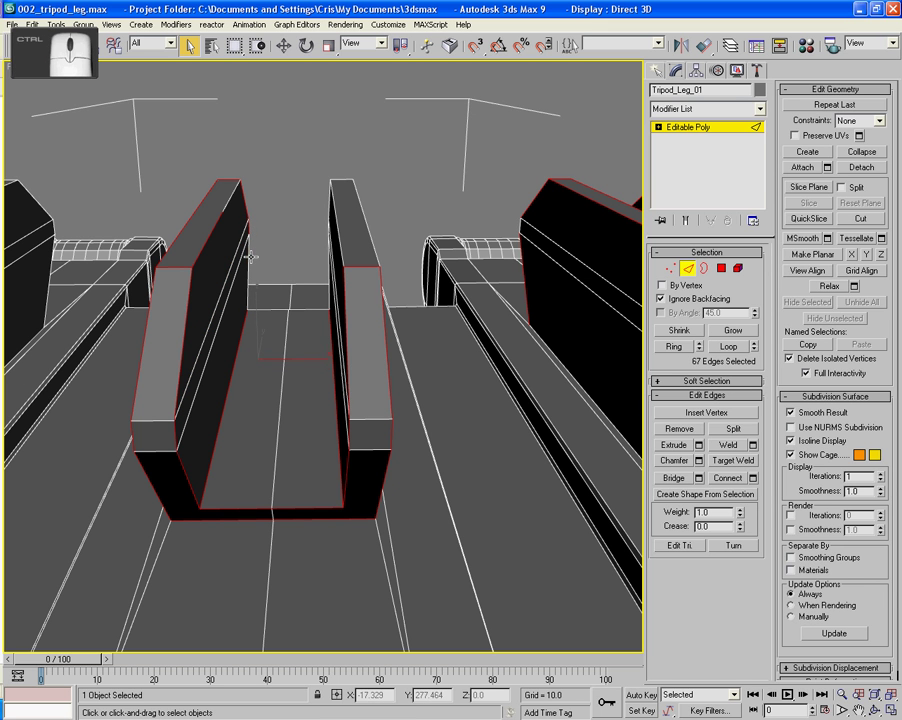
{"action": "left_click", "coordinate": [268, 365], "text": "ctrl"}
{"action": "left_click", "coordinate": [306, 311], "text": "ctrl"}
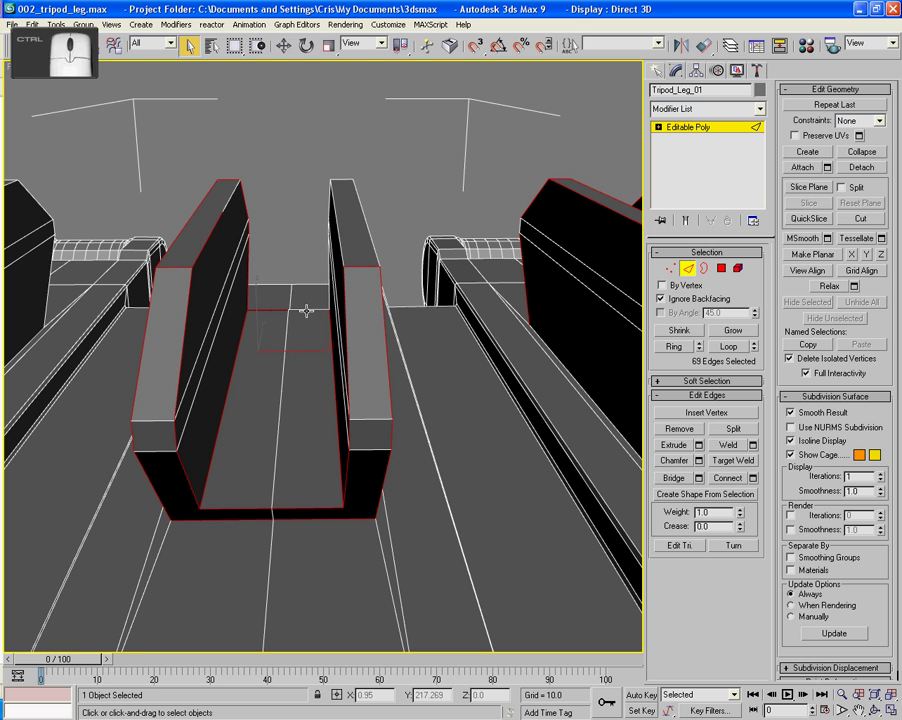
{"action": "left_click", "coordinate": [264, 316], "text": "ctrl"}
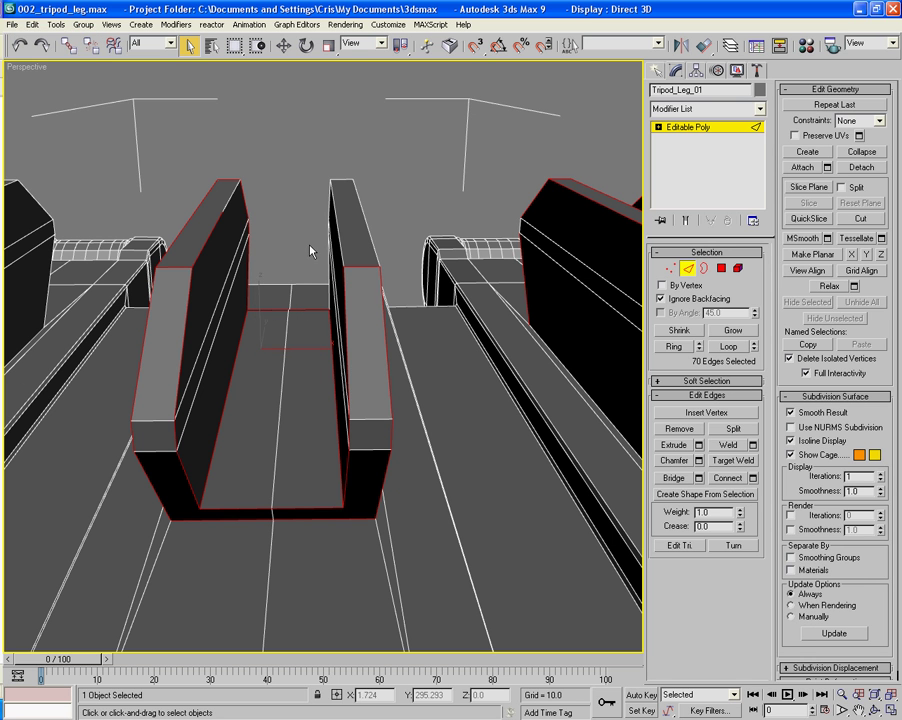
Add the long top edges, back cross edge and inside back edges of the middle-bracket fin nearest the outer bracket to the selection.
{"action": "left_click", "coordinate": [354, 220], "text": "ctrl"}
{"action": "left_click", "coordinate": [357, 204], "text": "ctrl"}
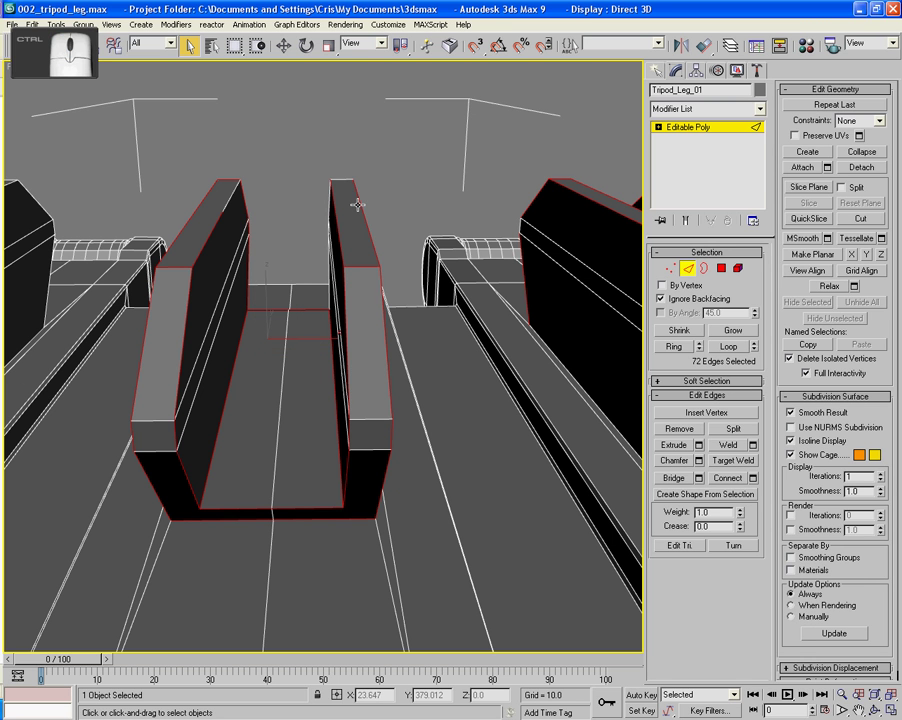
{"action": "left_click", "coordinate": [344, 180], "text": "ctrl"}
{"action": "left_click", "coordinate": [327, 195], "text": "ctrl"}
{"action": "middle_click_drag", "start_coordinate": [312, 227], "coordinate": [386, 227], "text": "alt"}
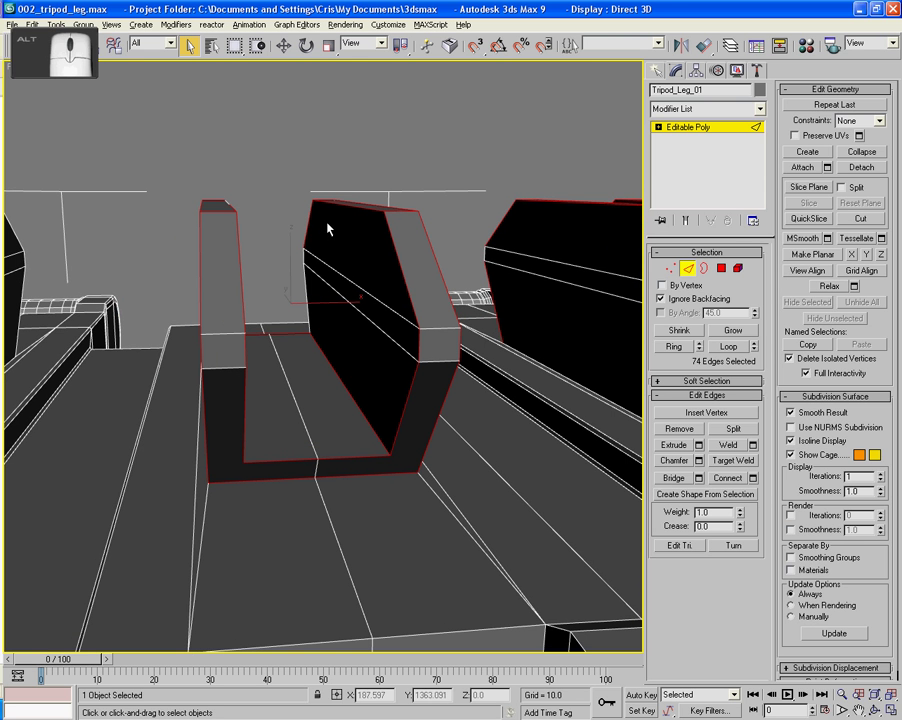
{"action": "left_click", "coordinate": [301, 272], "text": "ctrl"}
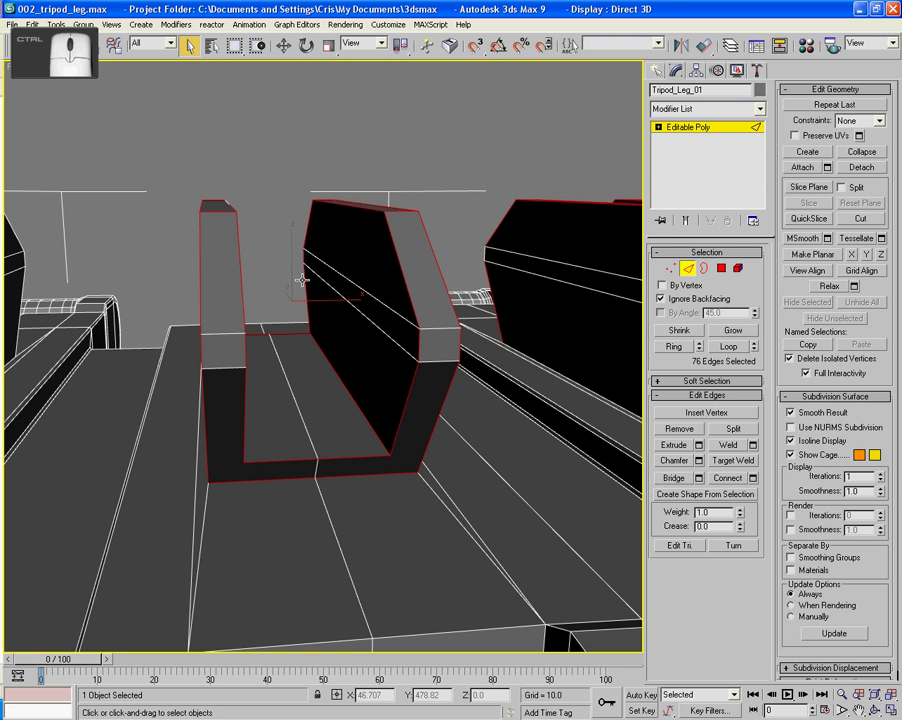
At the middle bracket's back end, add the opposite fin's outside slope, short and lower slanted edges and its outside base edge.
{"action": "middle_click_drag", "start_coordinate": [223, 293], "coordinate": [432, 312], "text": "alt"}
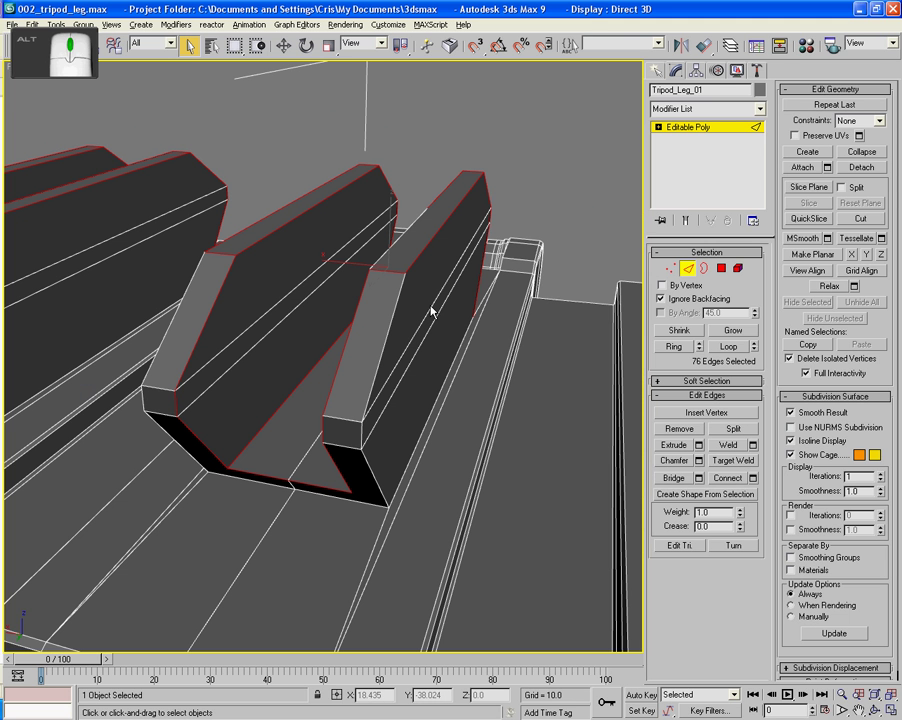
{"action": "left_click", "coordinate": [390, 318], "text": "ctrl"}
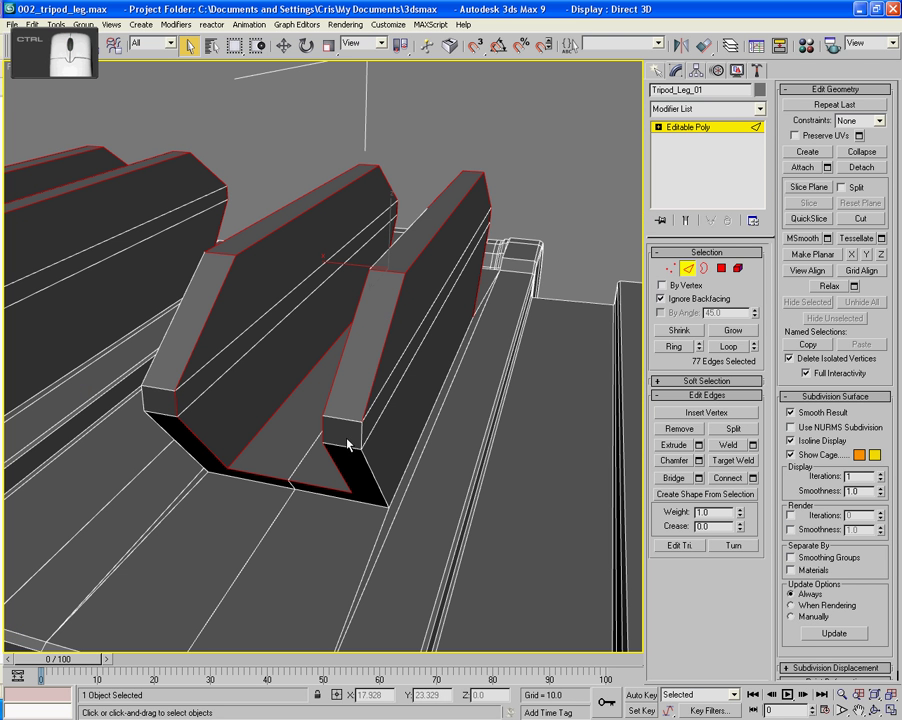
{"action": "left_click", "coordinate": [362, 437], "text": "ctrl"}
{"action": "left_click", "coordinate": [368, 467], "text": "ctrl"}
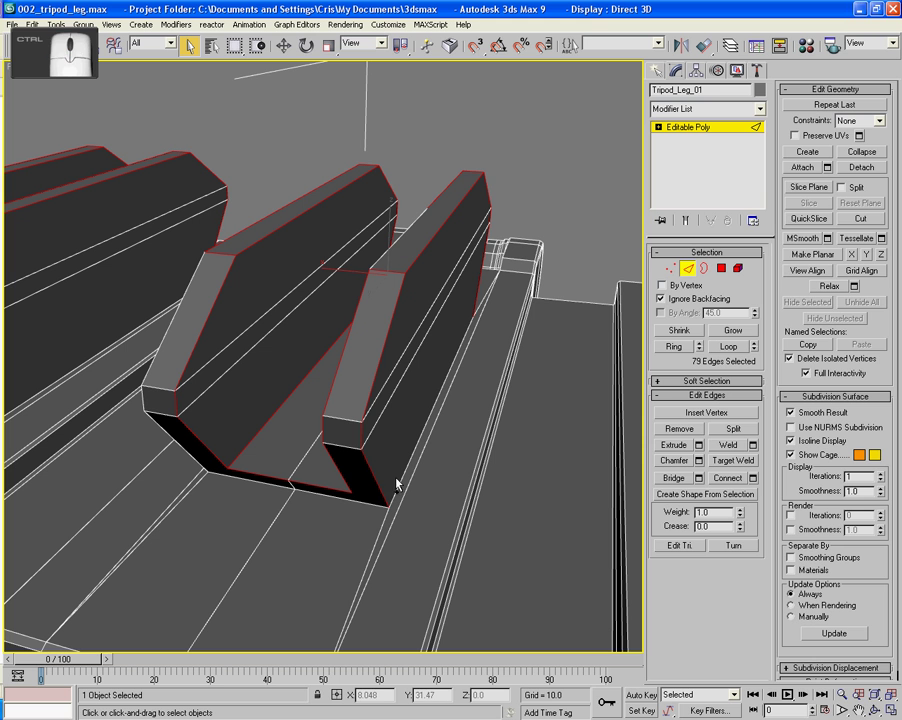
{"action": "left_click", "coordinate": [398, 484], "text": "ctrl"}
Add the middle bracket's back lower floor edges, plus the outside back edges and outside base edge of the fin nearest the outer bracket.
{"action": "left_click", "coordinate": [360, 503], "text": "ctrl"}
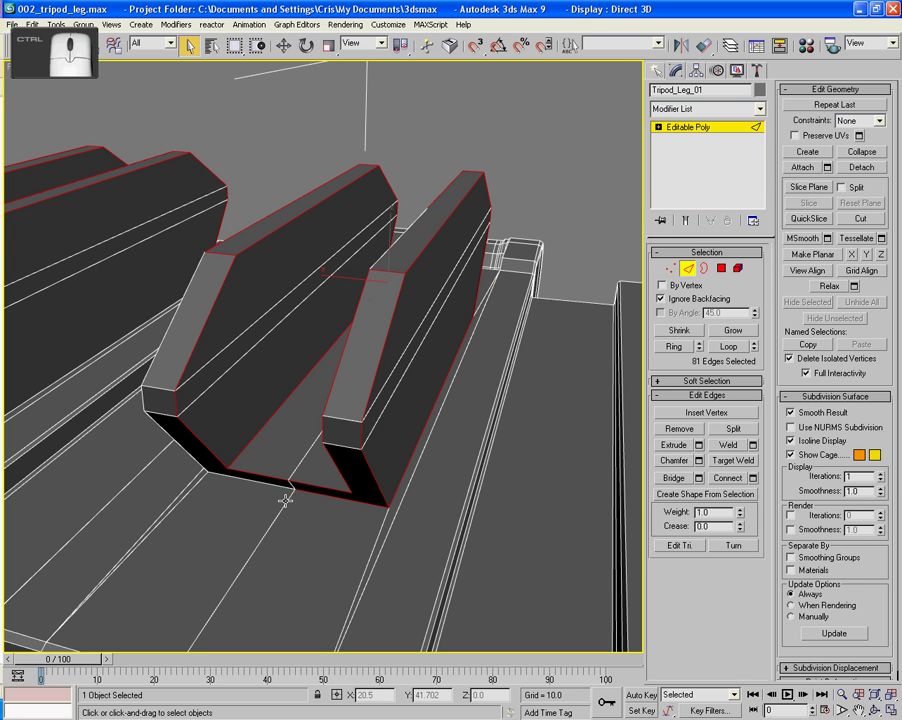
{"action": "left_click", "coordinate": [274, 486], "text": "ctrl"}
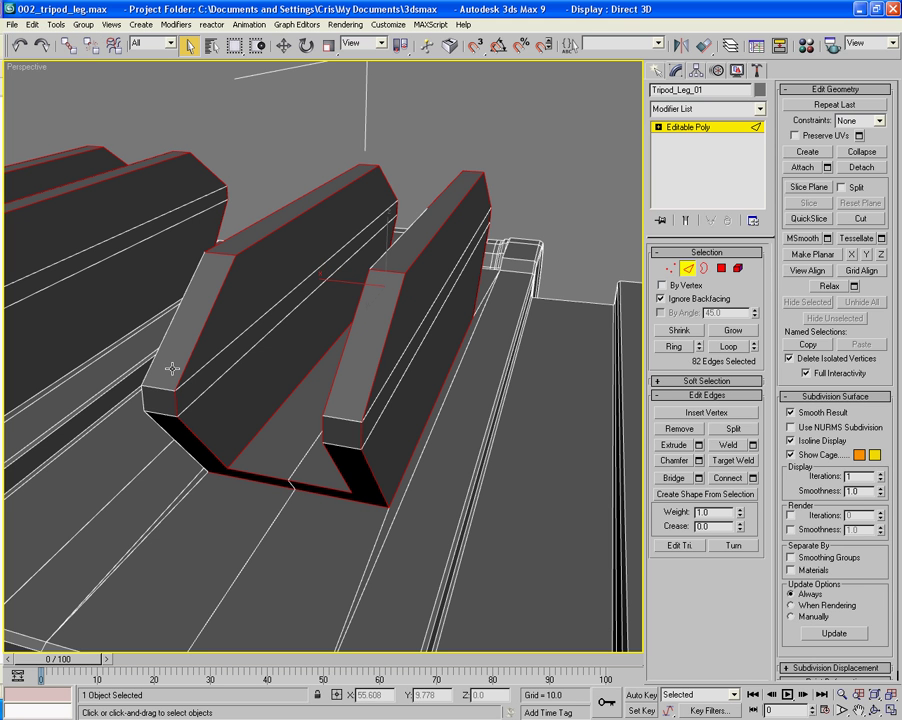
{"action": "left_click", "coordinate": [166, 325], "text": "ctrl"}
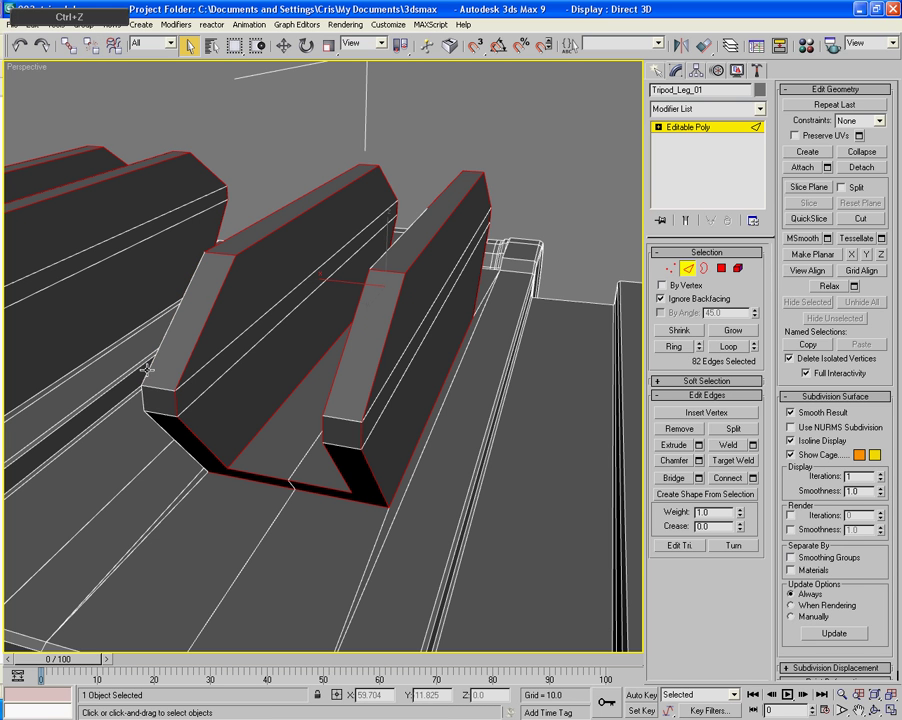
{"action": "left_click", "coordinate": [145, 410], "text": "ctrl"}
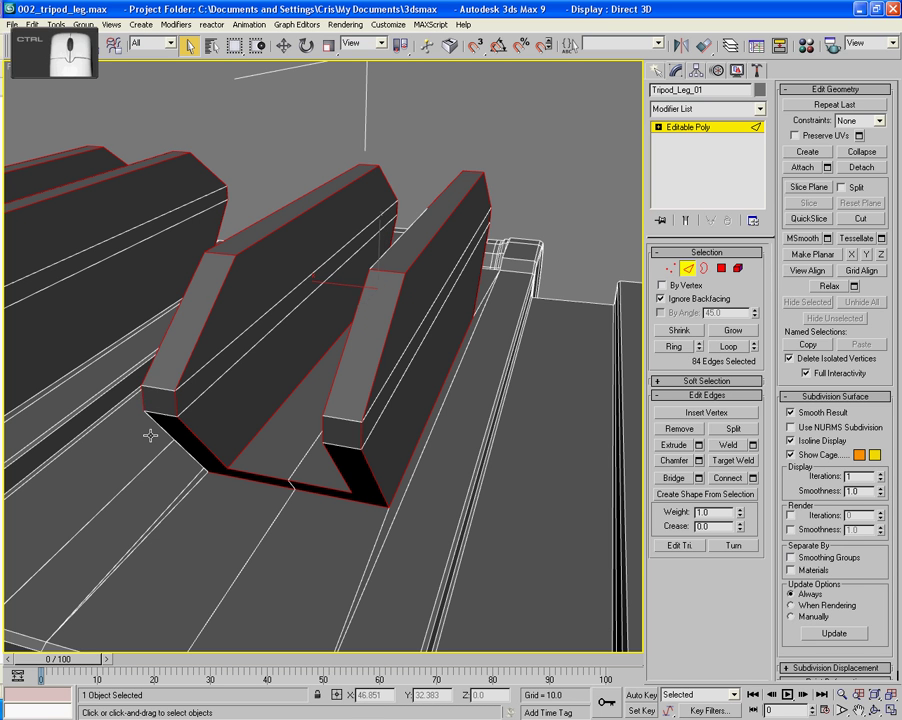
{"action": "left_click", "coordinate": [152, 425], "text": "ctrl"}
{"action": "middle_click_drag", "start_coordinate": [152, 425], "coordinate": [438, 350], "text": "alt"}
{"action": "left_click", "coordinate": [259, 370], "text": "ctrl"}
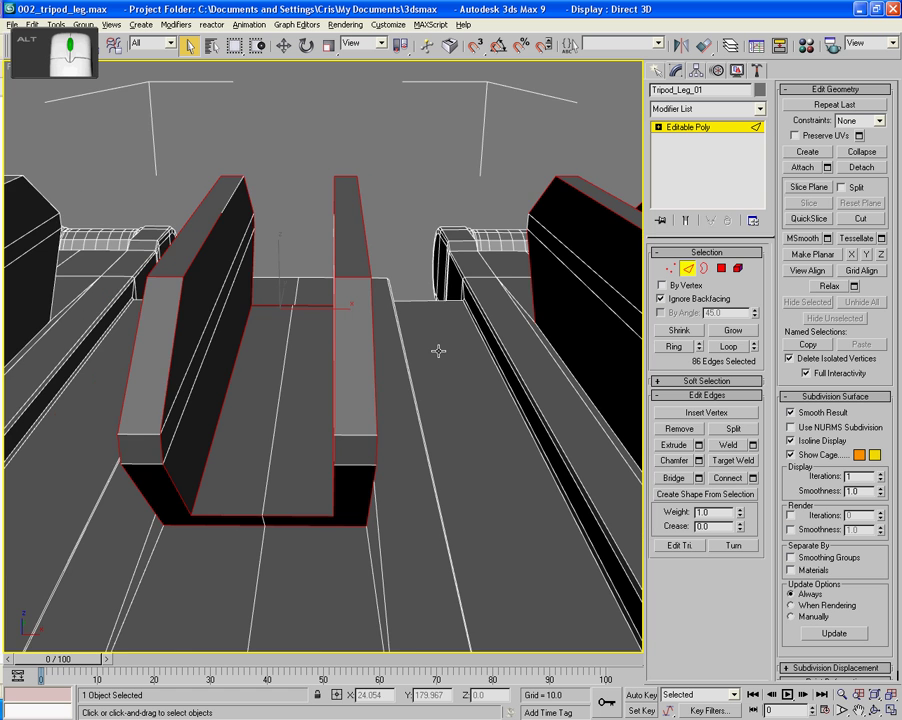
On the third, unselected bracket, add the inner fin's outside base edge, the front lower floor edges and the outer fin's outside slanted front edge.
{"action": "middle_click_drag", "start_coordinate": [234, 357], "coordinate": [517, 374]}
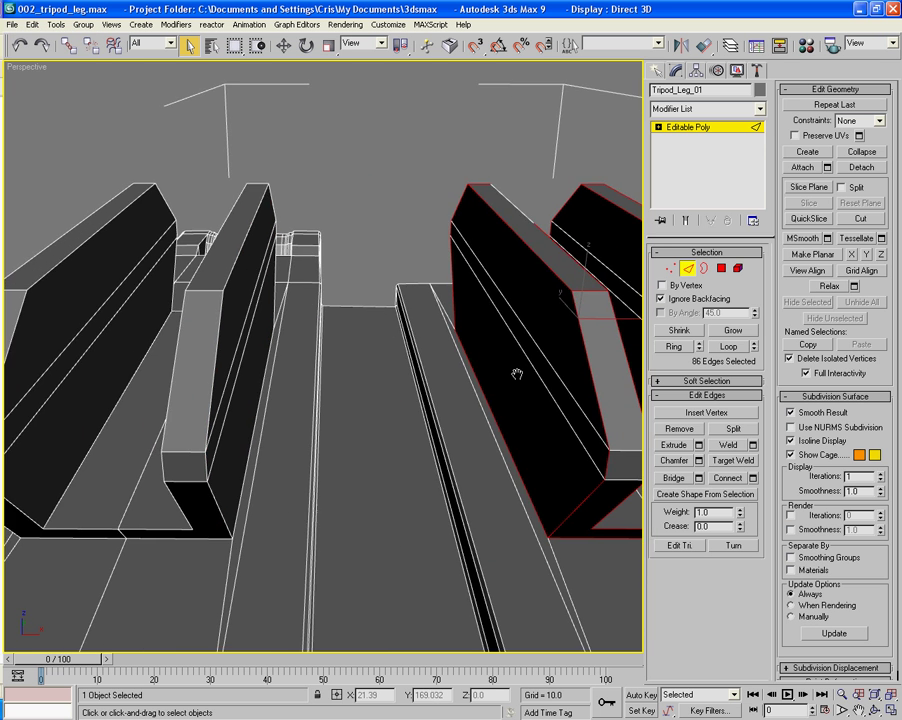
{"action": "middle_click_drag", "start_coordinate": [162, 446], "coordinate": [347, 401]}
{"action": "left_click", "coordinate": [362, 484], "text": "ctrl"}
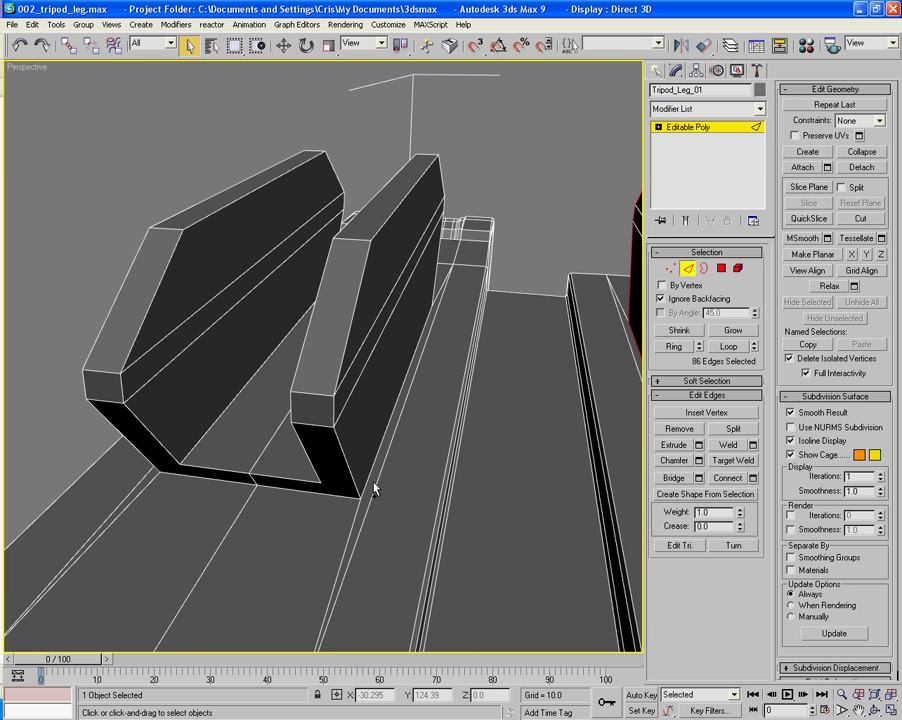
{"action": "left_click", "coordinate": [254, 489], "text": "ctrl"}
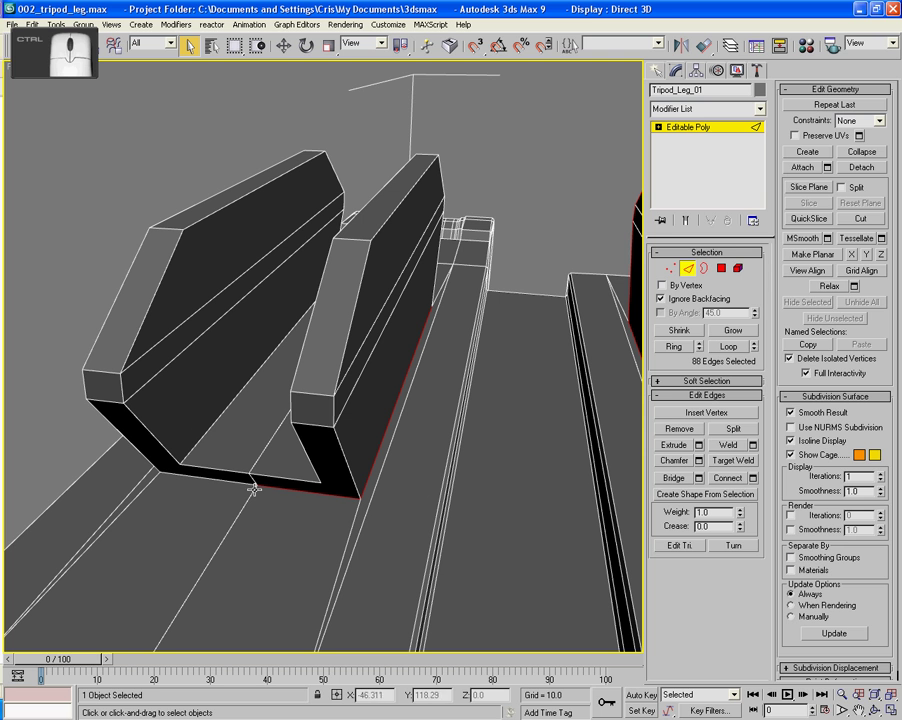
{"action": "left_click", "coordinate": [187, 472], "text": "ctrl"}
{"action": "left_click", "coordinate": [136, 449], "text": "ctrl"}
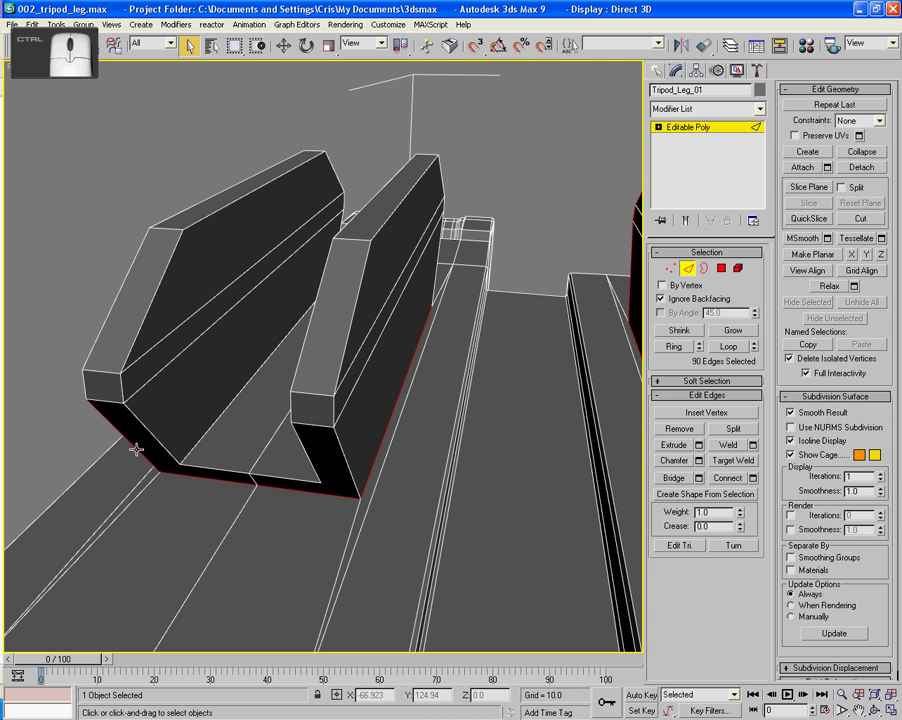
Add the third bracket's front inside floor edges and both fins' inside slanted front edges to the selection.
{"action": "left_click", "coordinate": [141, 428], "text": "ctrl"}
{"action": "left_click", "coordinate": [190, 467], "text": "ctrl"}
{"action": "left_click", "coordinate": [290, 478], "text": "ctrl"}
{"action": "left_click", "coordinate": [305, 455], "text": "ctrl"}
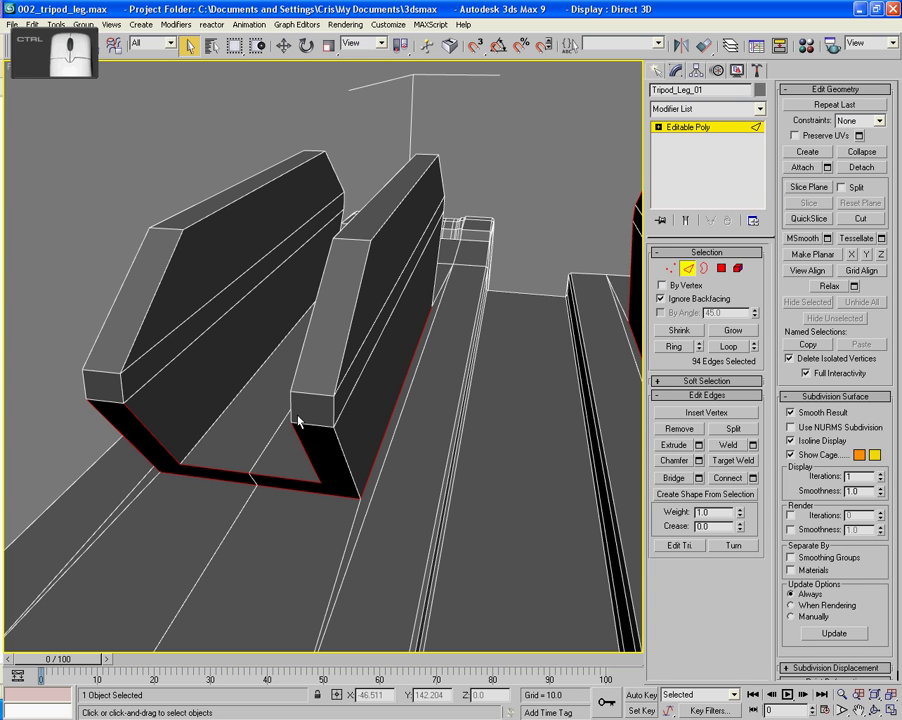
Add the short front edges and both front slope edges of the third bracket's inner fin to the selection.
{"action": "left_click", "coordinate": [292, 374], "text": "ctrl"}
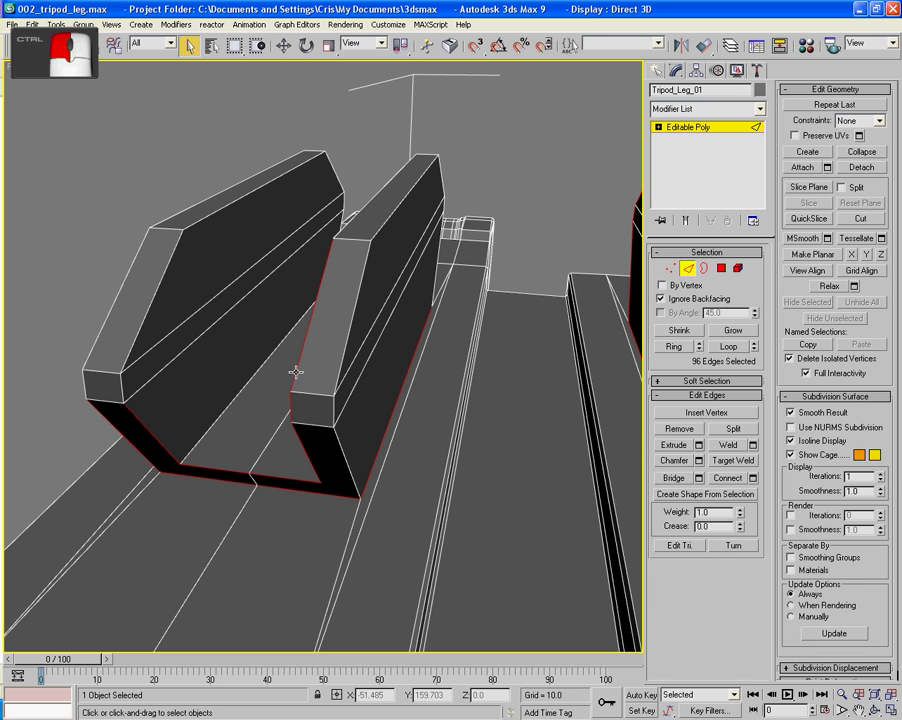
{"action": "left_click", "coordinate": [342, 358], "text": "ctrl"}
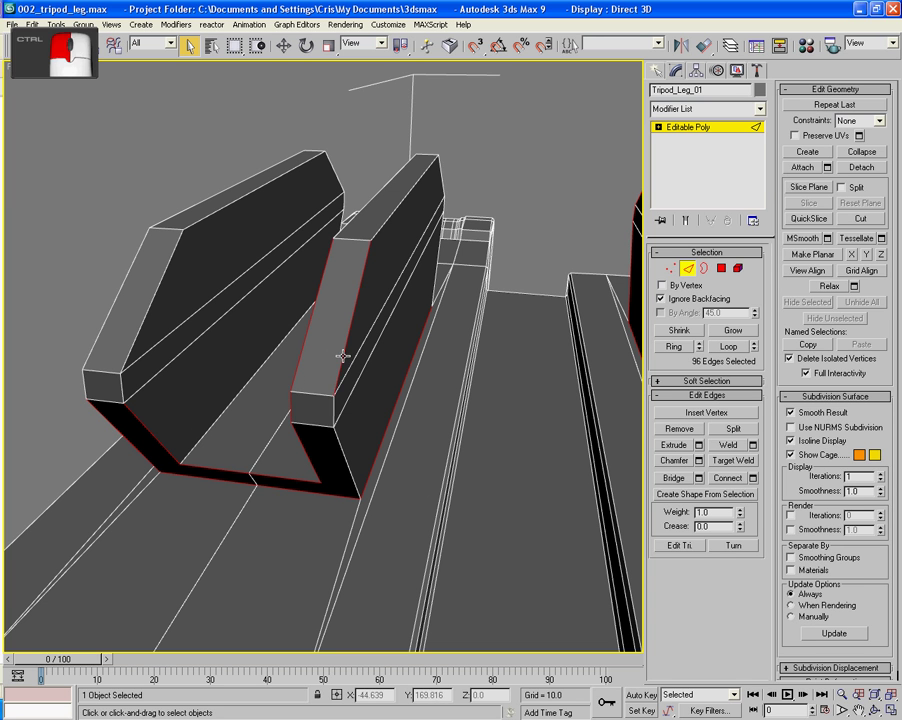
{"action": "left_click", "coordinate": [331, 417], "text": "ctrl"}
Add the long top edges, back cross edge and outside back edges of the third bracket's inner fin to the selection.
{"action": "left_click", "coordinate": [377, 233], "text": "ctrl"}
{"action": "left_click", "coordinate": [390, 177], "text": "ctrl"}
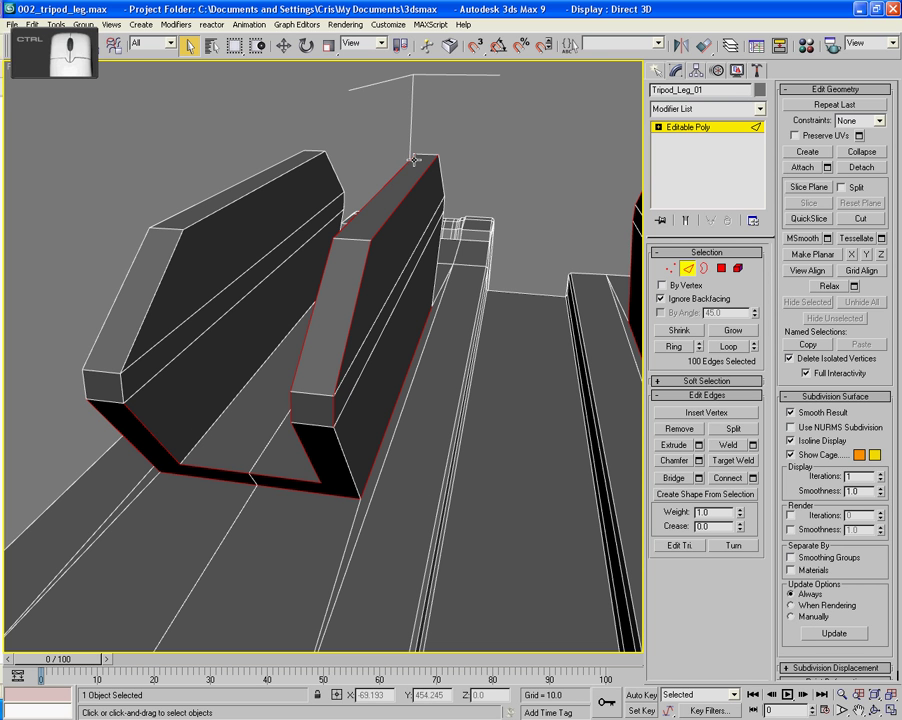
{"action": "left_click", "coordinate": [425, 158], "text": "ctrl"}
{"action": "left_click", "coordinate": [437, 163], "text": "ctrl"}
{"action": "left_click", "coordinate": [427, 322], "text": "ctrl"}
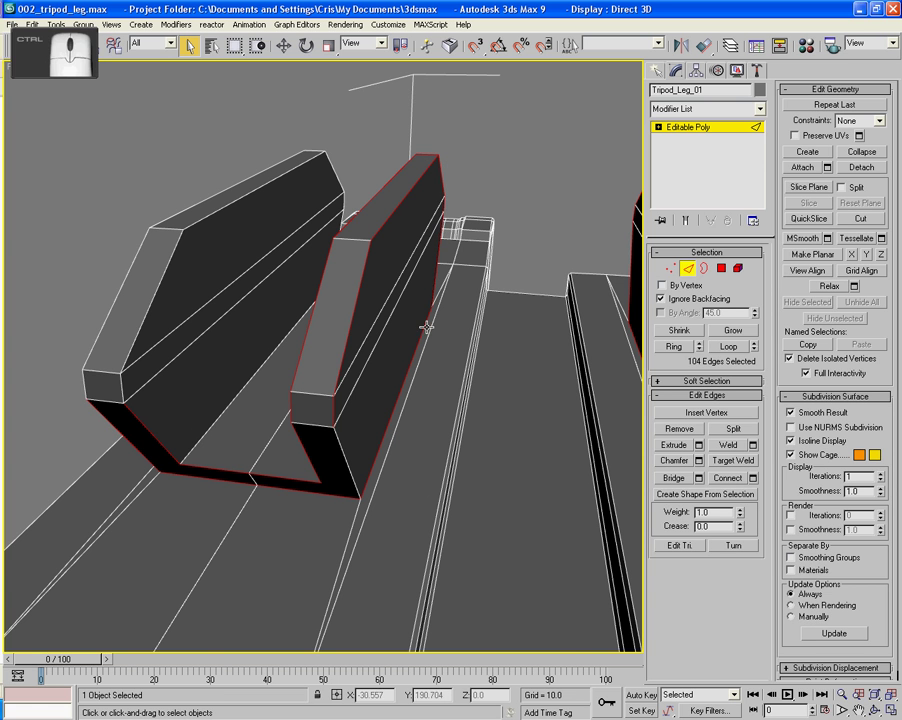
Add the short front edges and both front slope edges of the third bracket's outer fin to the selection.
{"action": "middle_click_drag", "start_coordinate": [243, 368], "coordinate": [240, 296], "text": "alt"}
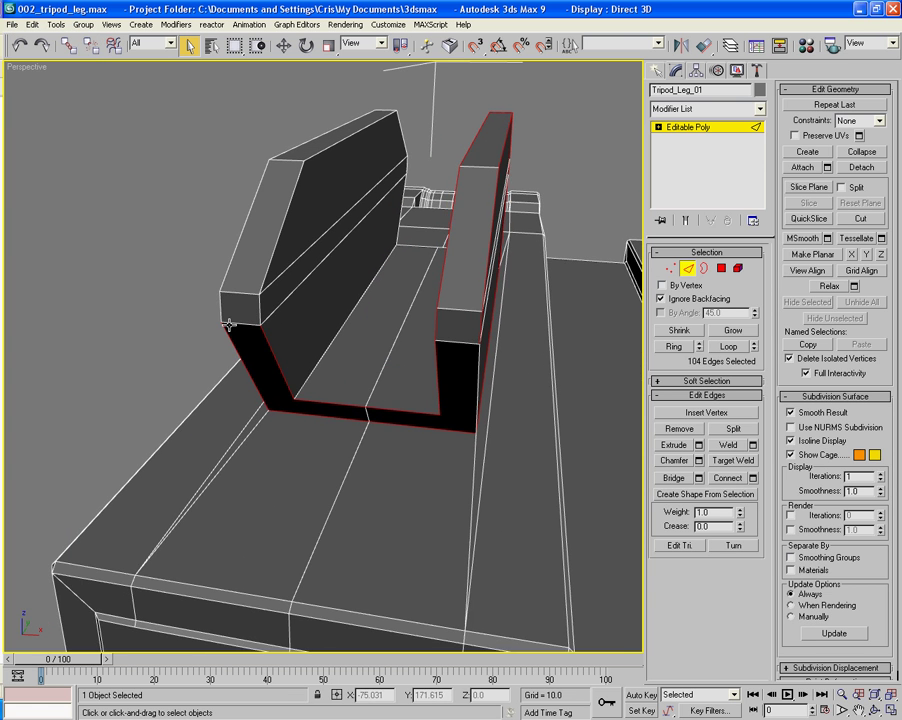
{"action": "left_click", "coordinate": [257, 316], "text": "ctrl"}
{"action": "left_click", "coordinate": [262, 288], "text": "ctrl"}
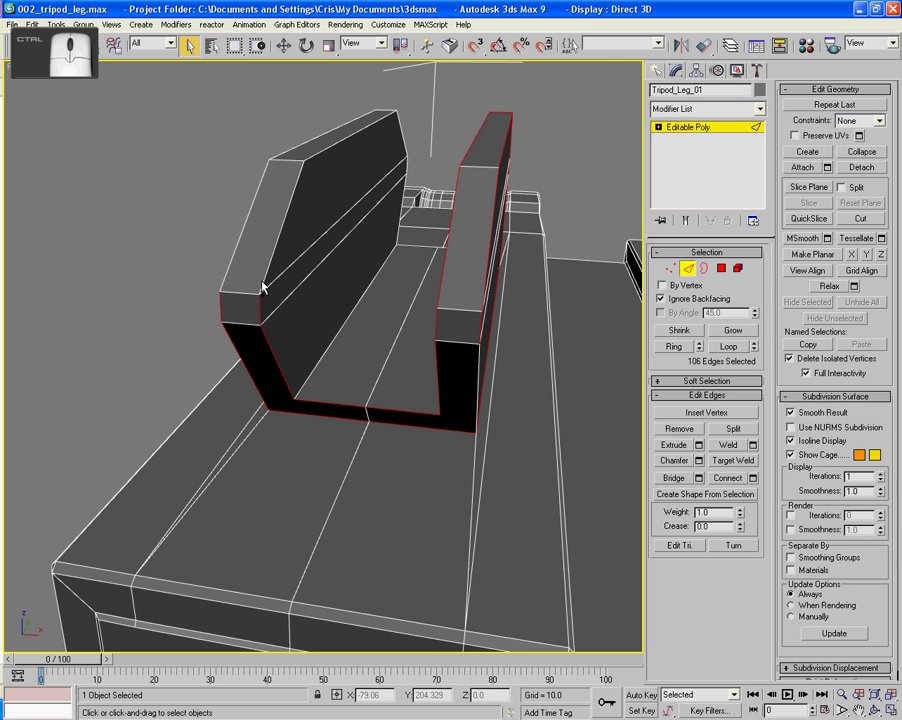
{"action": "left_click", "coordinate": [263, 283], "text": "ctrl"}
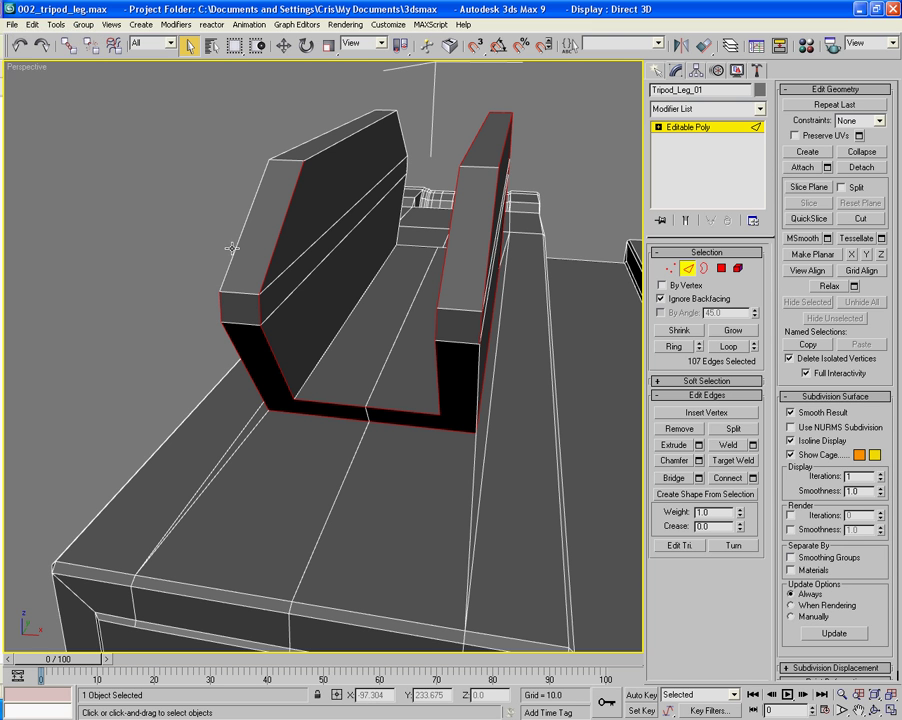
{"action": "left_click", "coordinate": [231, 249], "text": "ctrl"}
Add that outer fin's long top edges, front and back cross edges and upper inside back edge to the selection.
{"action": "left_click", "coordinate": [298, 142], "text": "ctrl"}
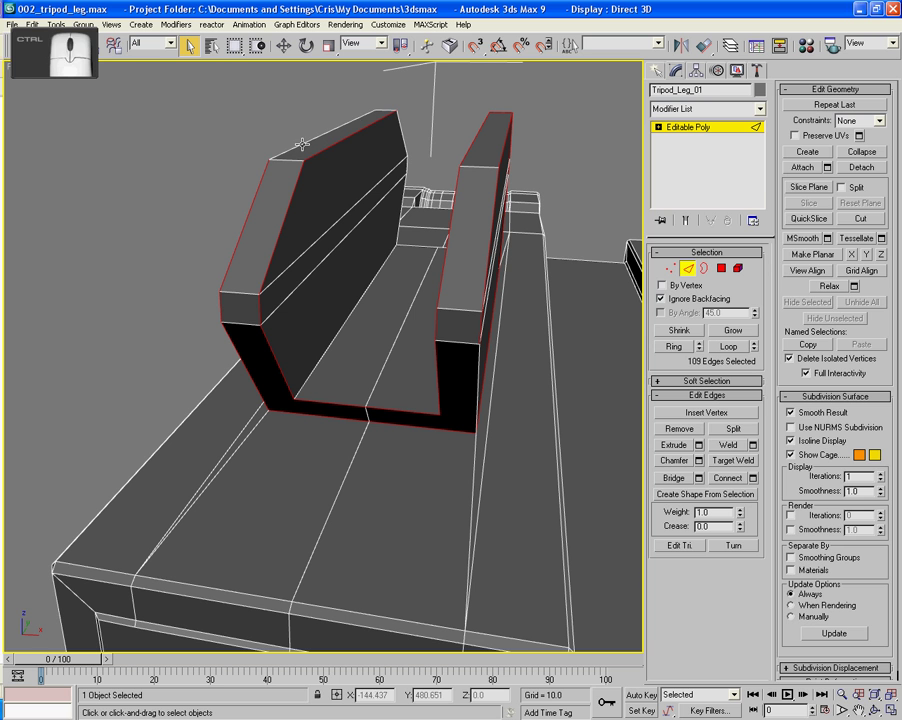
{"action": "left_click", "coordinate": [296, 141], "text": "ctrl"}
{"action": "left_click", "coordinate": [287, 160], "text": "ctrl"}
{"action": "left_click", "coordinate": [404, 127], "text": "ctrl"}
{"action": "left_click", "coordinate": [399, 119], "text": "ctrl"}
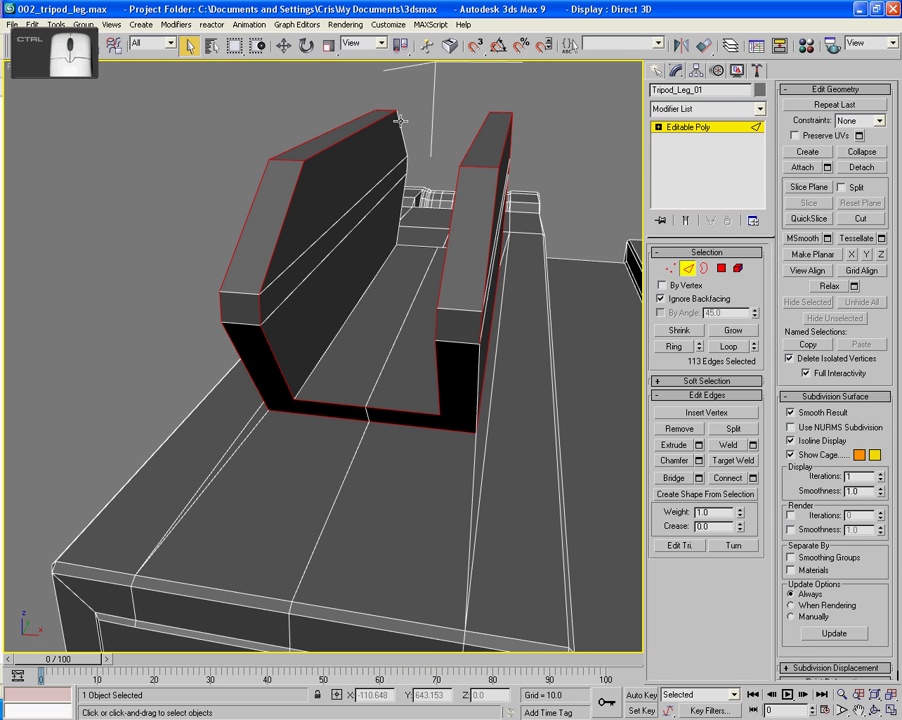
Add the same fin's remaining inside back edges and its long outside base edge to the selection.
{"action": "left_click", "coordinate": [408, 170], "text": "ctrl"}
{"action": "left_click", "coordinate": [402, 203], "text": "ctrl"}
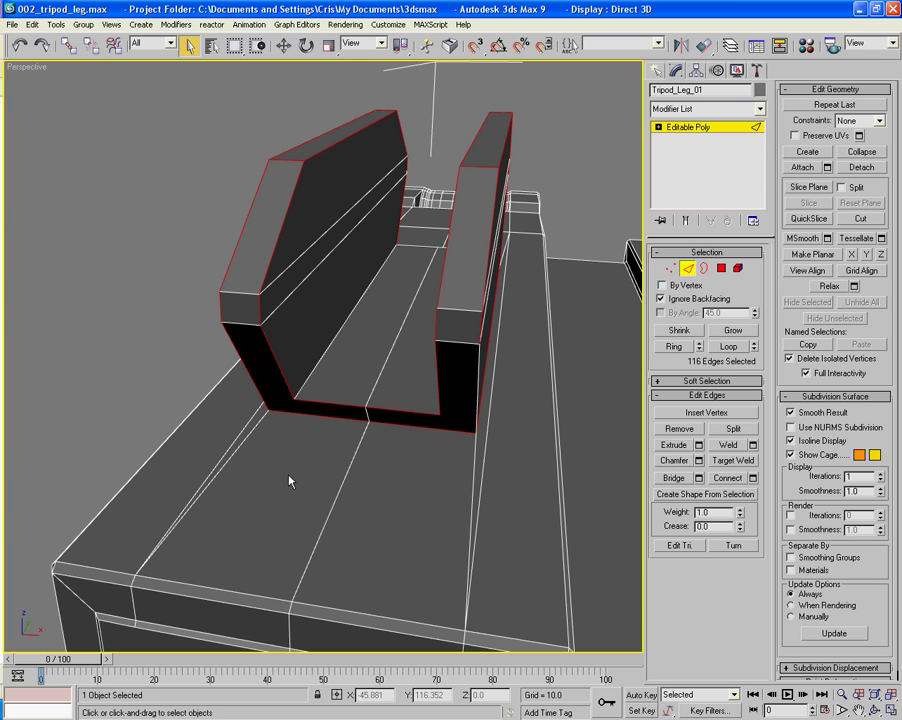
{"action": "middle_click_drag", "start_coordinate": [290, 483], "coordinate": [352, 455], "text": "alt"}
{"action": "left_click", "coordinate": [390, 342], "text": "ctrl"}
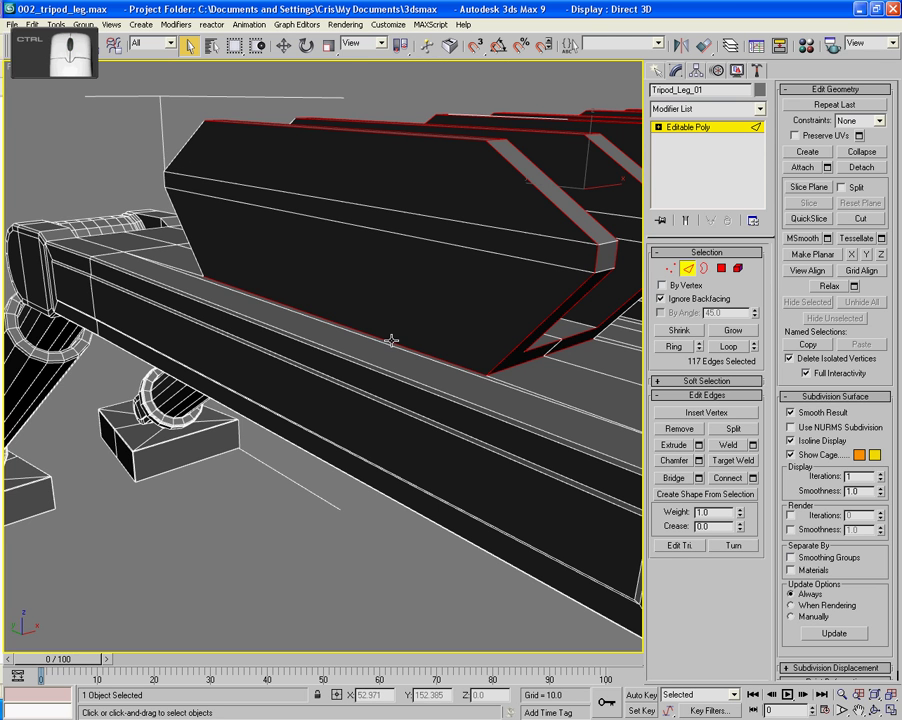
Add the outside end edges of the third bracket's outer fin and the upper slope edge of its inner fin to the selection.
{"action": "middle_click_drag", "start_coordinate": [390, 342], "coordinate": [382, 390], "text": "alt"}
{"action": "left_click", "coordinate": [377, 383], "text": "ctrl"}
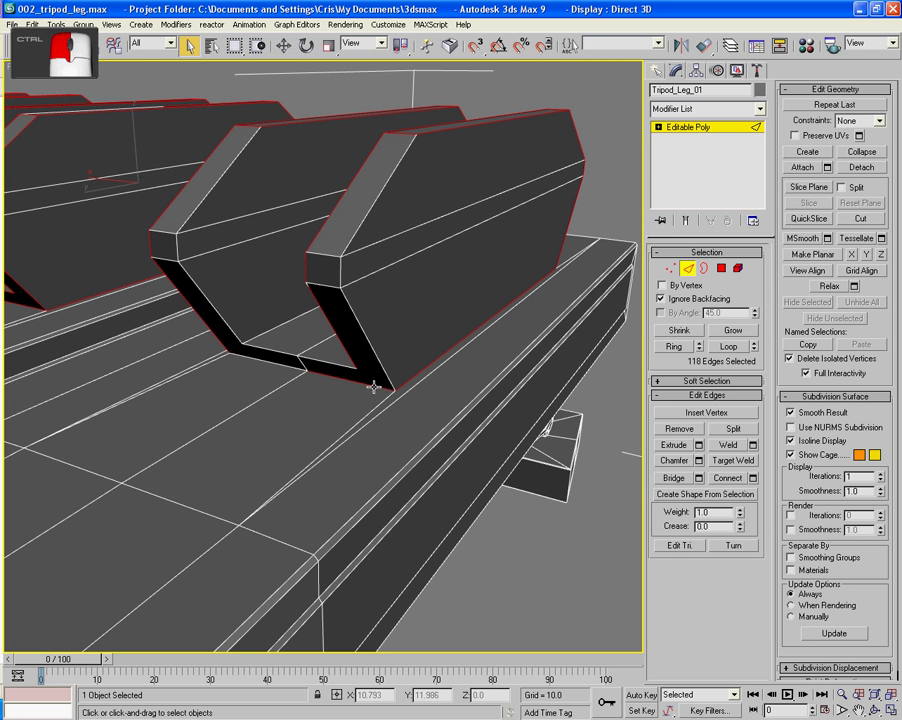
{"action": "left_click", "coordinate": [378, 365], "text": "ctrl"}
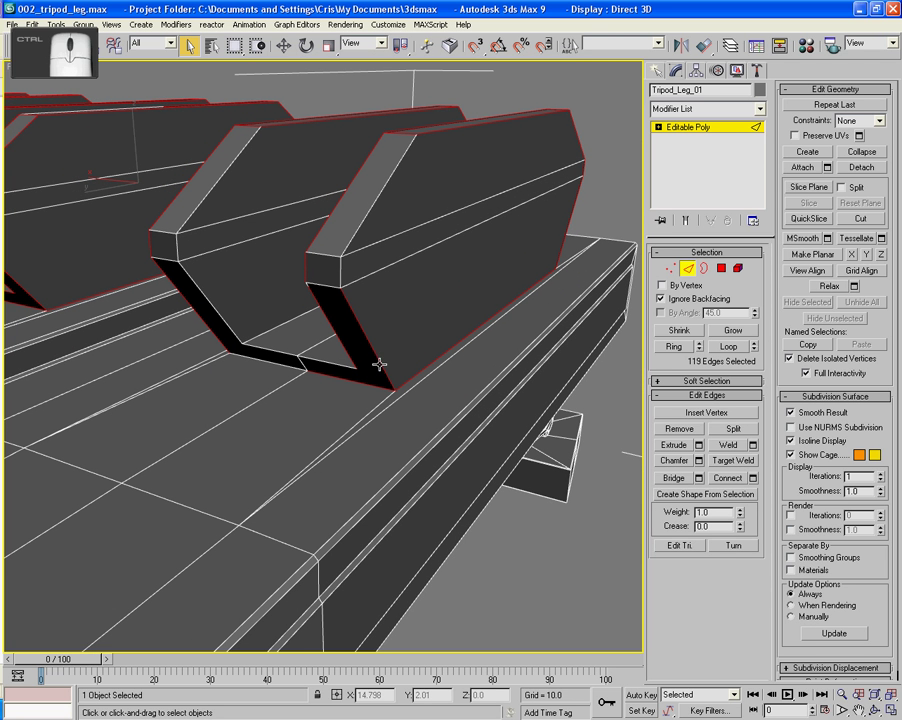
{"action": "left_click", "coordinate": [339, 275], "text": "ctrl"}
{"action": "left_click", "coordinate": [245, 177], "text": "ctrl"}
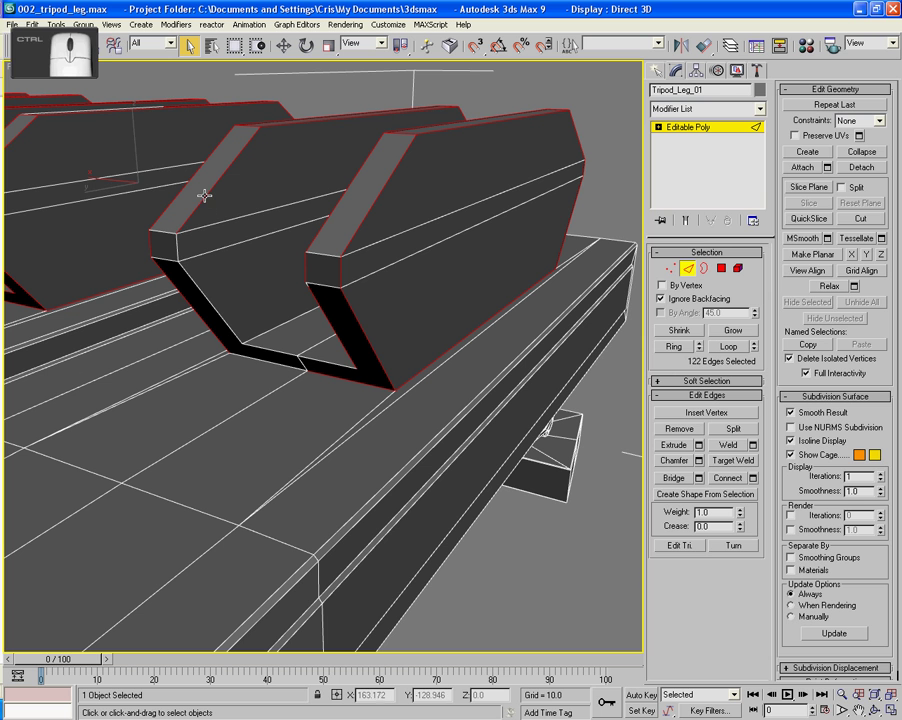
Add the inner fin's short end edge, its lower slope edges and the base edges at that end of the bracket to the selection.
{"action": "left_click", "coordinate": [176, 252], "text": "ctrl"}
{"action": "left_click", "coordinate": [184, 281], "text": "ctrl"}
{"action": "left_click", "coordinate": [181, 276], "text": "ctrl"}
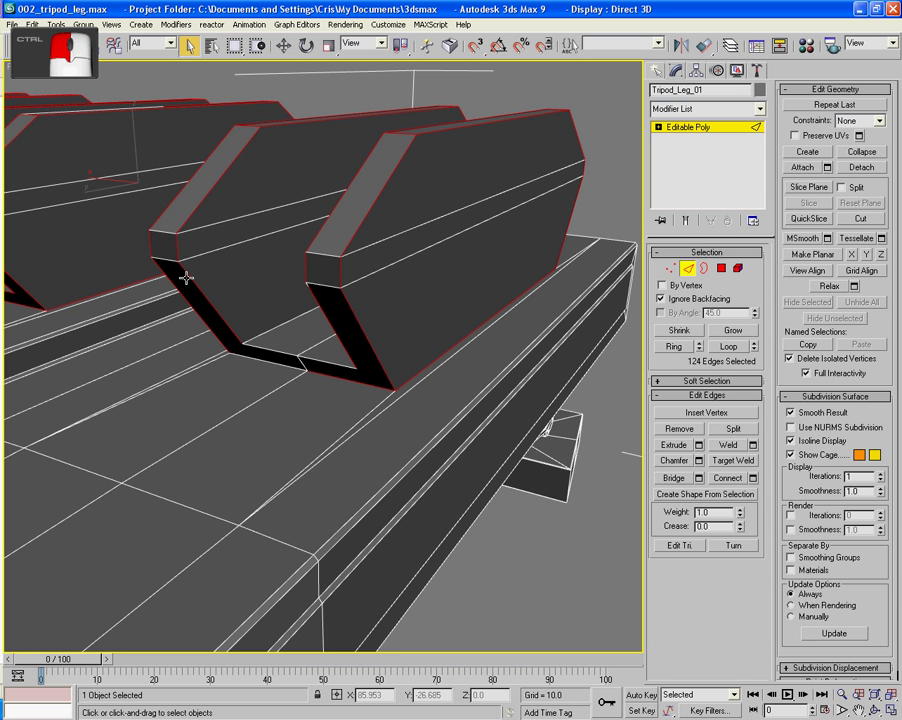
{"action": "left_click", "coordinate": [262, 347], "text": "ctrl"}
{"action": "left_click", "coordinate": [312, 362], "text": "ctrl"}
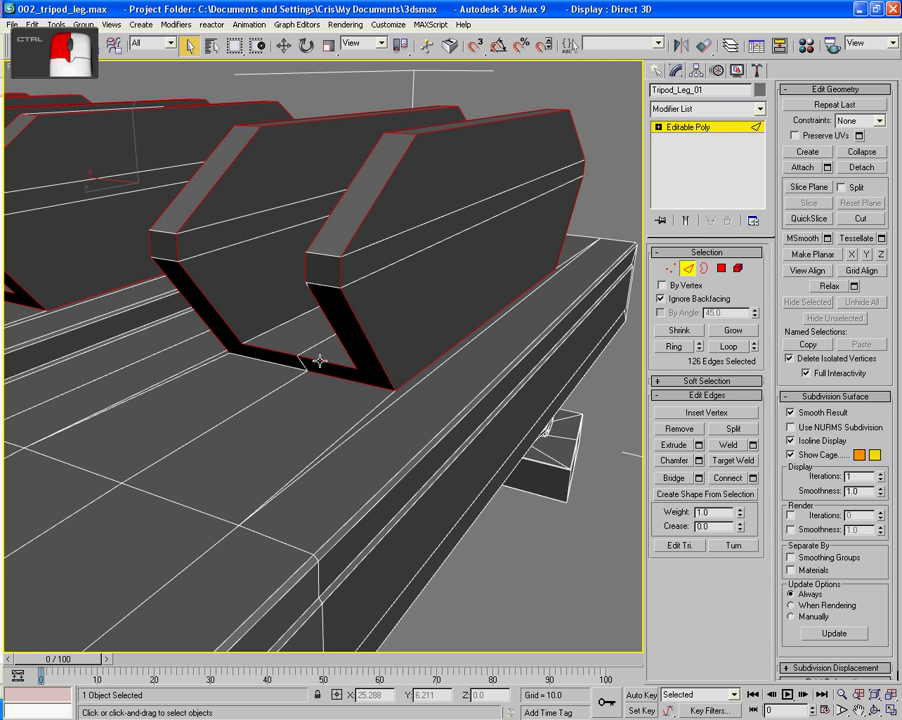
{"action": "left_click", "coordinate": [216, 328], "text": "ctrl"}
{"action": "left_click", "coordinate": [269, 358], "text": "ctrl"}
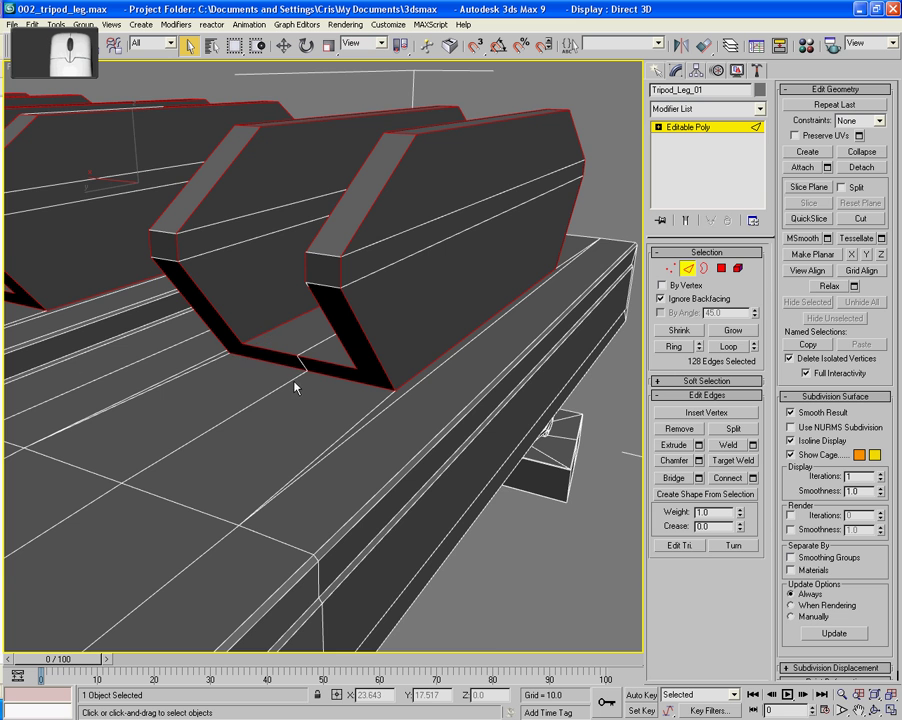
Add the remaining unselected inside base edge and lower end slope edge of the brackets to the selection.
{"action": "middle_click_drag", "start_coordinate": [298, 362], "coordinate": [346, 400], "text": "alt"}
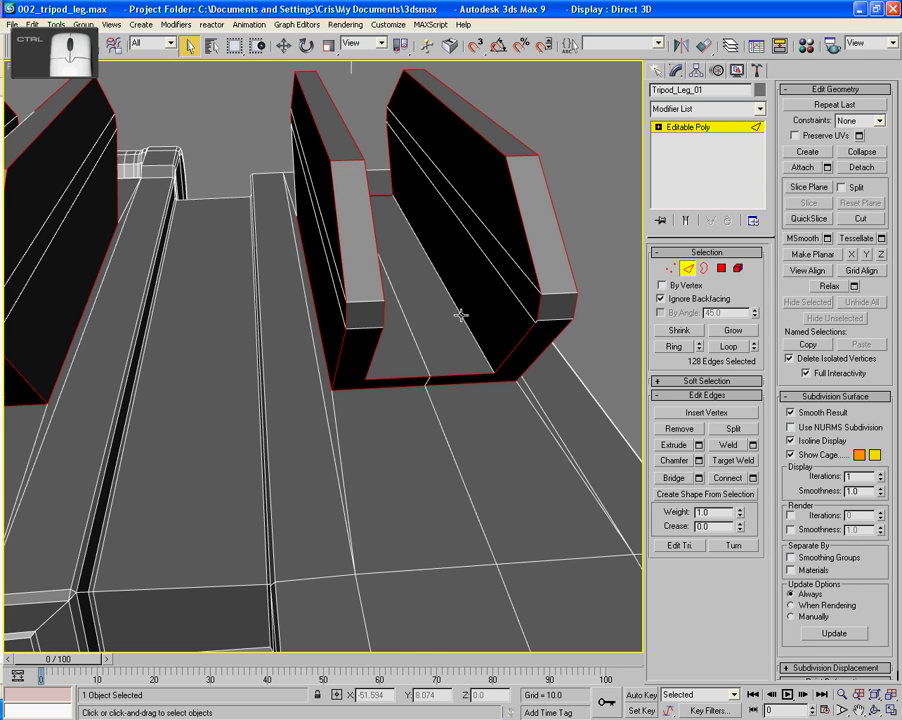
{"action": "left_click", "coordinate": [461, 345], "text": "ctrl"}
{"action": "middle_click_drag", "start_coordinate": [462, 354], "coordinate": [431, 460], "text": "alt"}
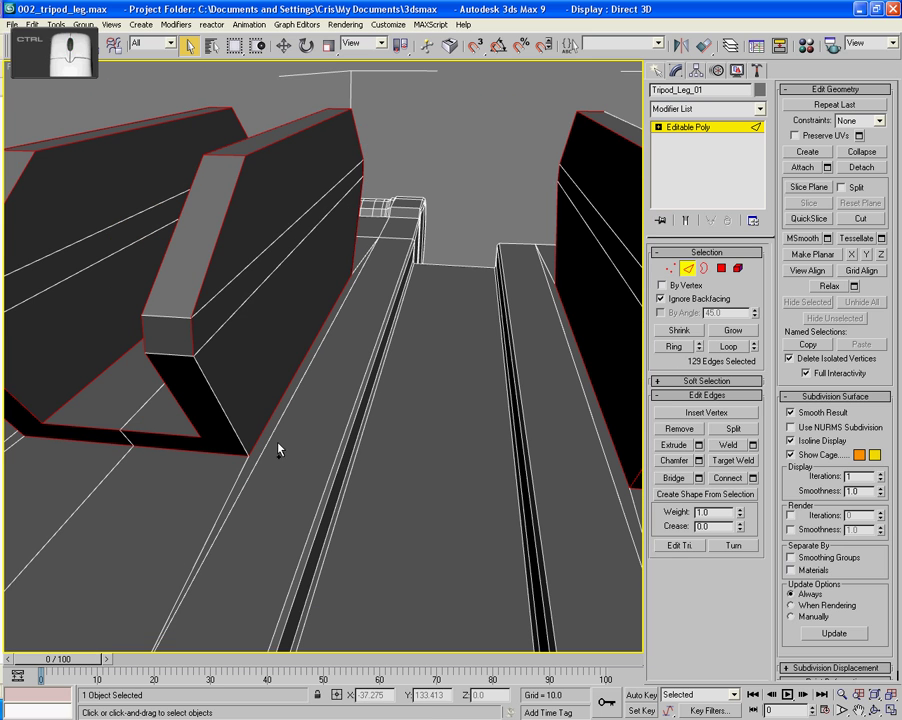
{"action": "left_click", "coordinate": [217, 395], "text": "ctrl"}
{"action": "middle_click_drag", "start_coordinate": [217, 395], "coordinate": [232, 445], "text": "alt"}
{"action": "left_click", "coordinate": [382, 411], "text": "ctrl"}
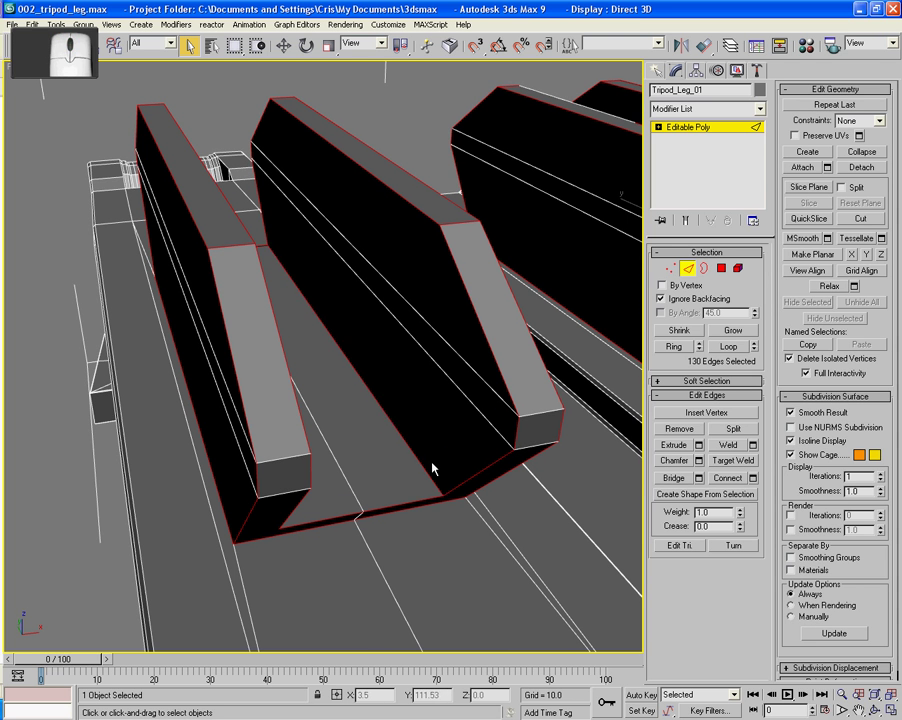
Chamfer all selected bracket outline edges by 0.11, clear the edge selection and leave edge editing.
{"action": "scroll", "coordinate": [445, 472], "scroll_direction": "down", "scroll_amount": 3}
{"action": "middle_click_drag", "start_coordinate": [459, 477], "coordinate": [407, 471], "text": "alt"}
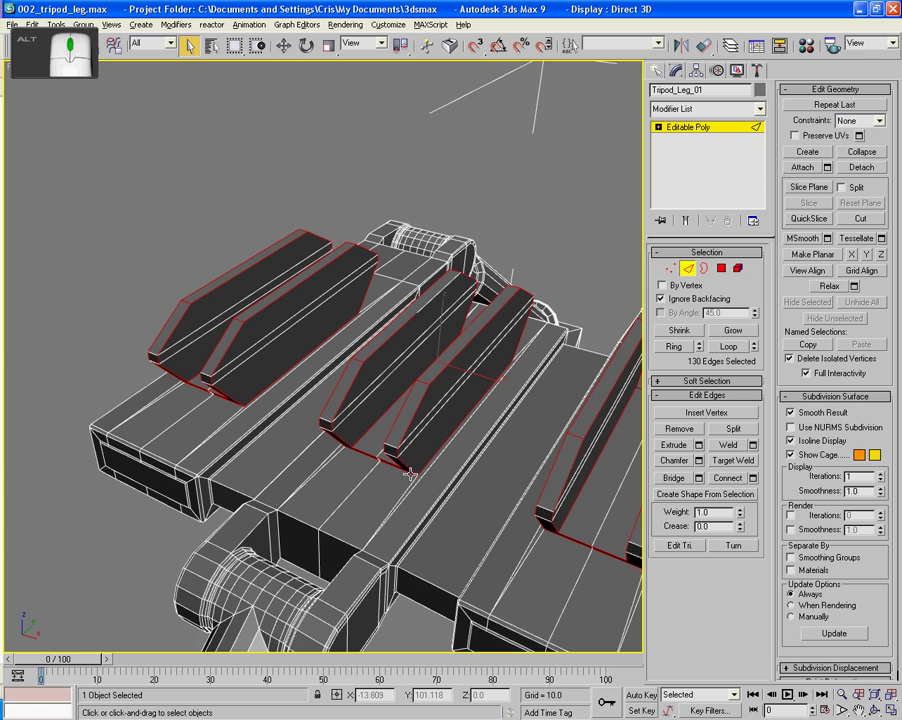
{"action": "middle_click_drag", "start_coordinate": [474, 472], "coordinate": [604, 457]}
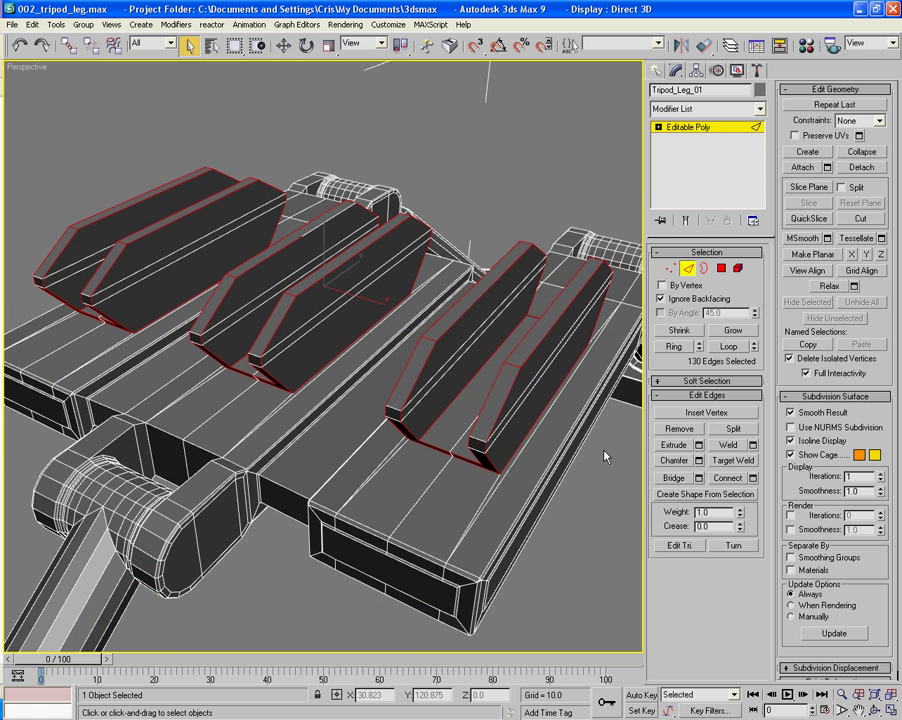
{"action": "left_click", "coordinate": [699, 461]}
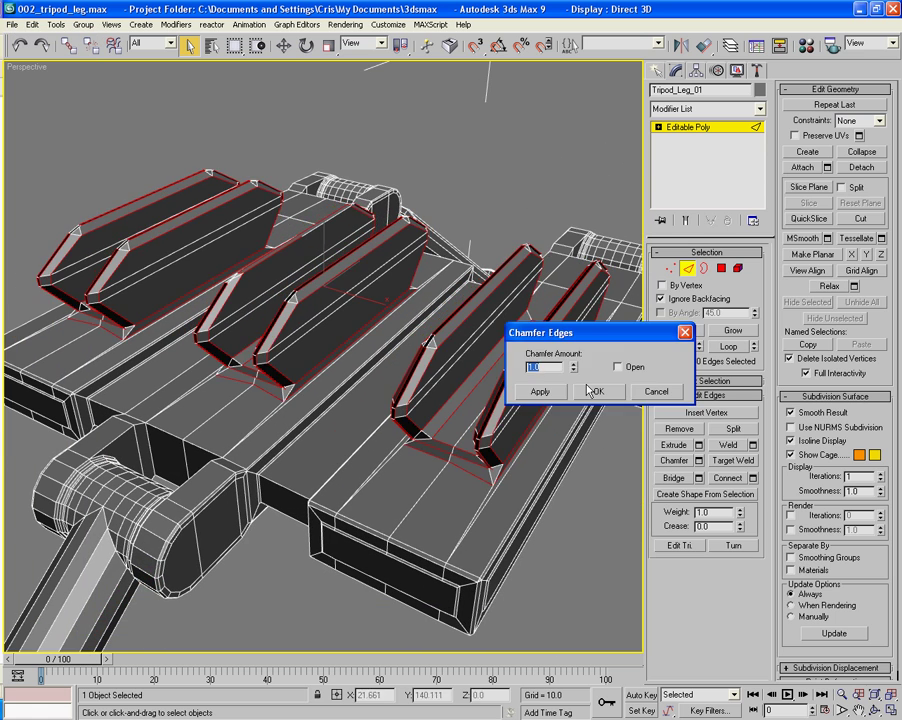
{"action": "left_click_drag", "start_coordinate": [575, 374], "coordinate": [581, 428]}
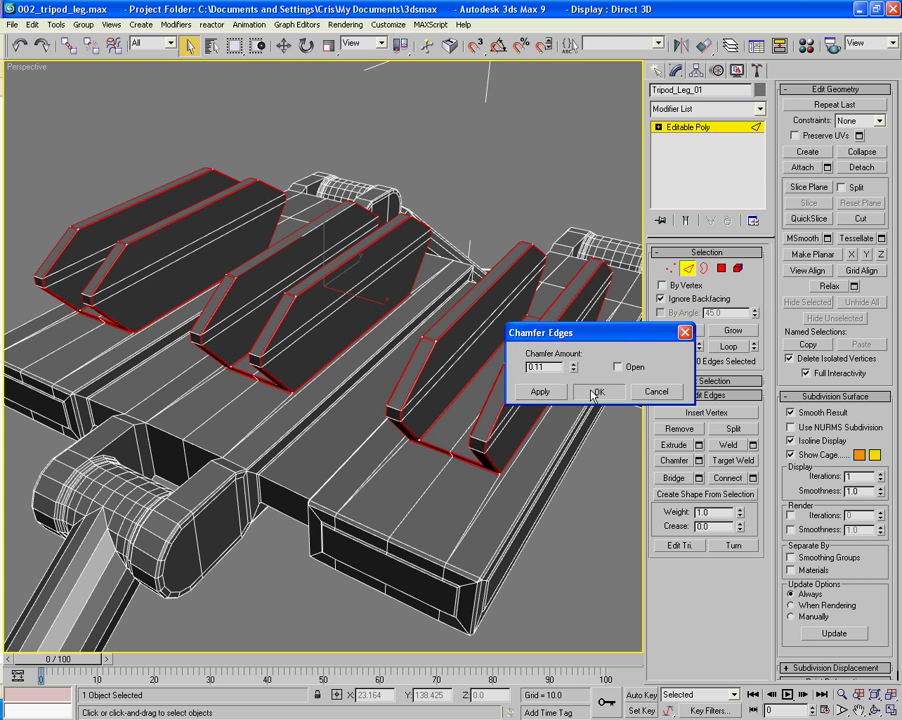
{"action": "left_click", "coordinate": [598, 391]}
{"action": "key", "text": "ctrl+d"}
{"action": "left_click", "coordinate": [697, 272]}
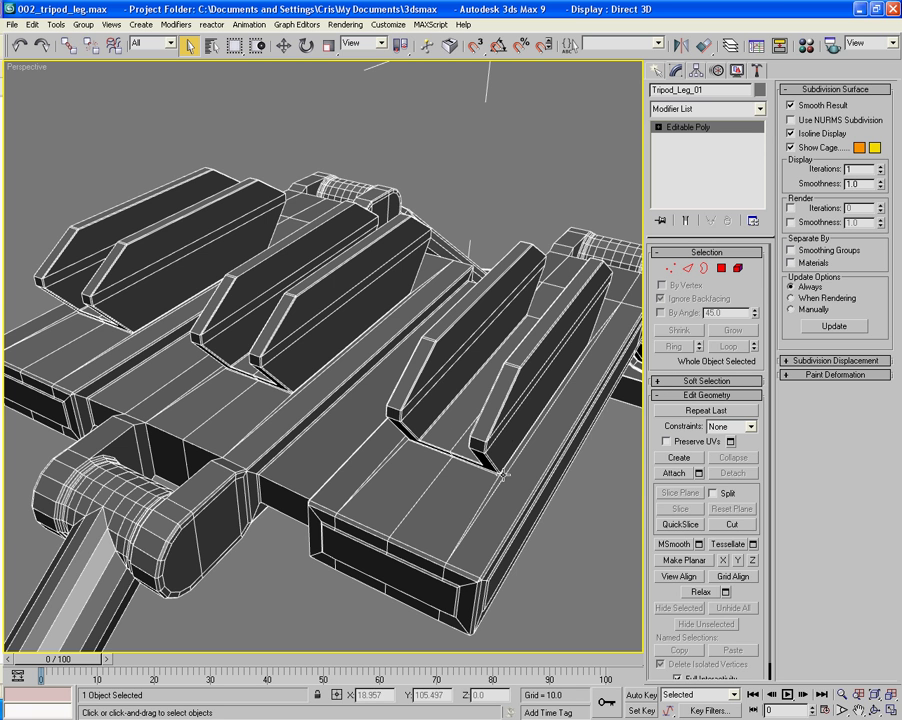
Create a flat rectangular standard box with AutoGrid on, starting on the platform's top face near its front outer corner.
{"action": "middle_click_drag", "start_coordinate": [503, 475], "coordinate": [400, 483], "text": "alt"}
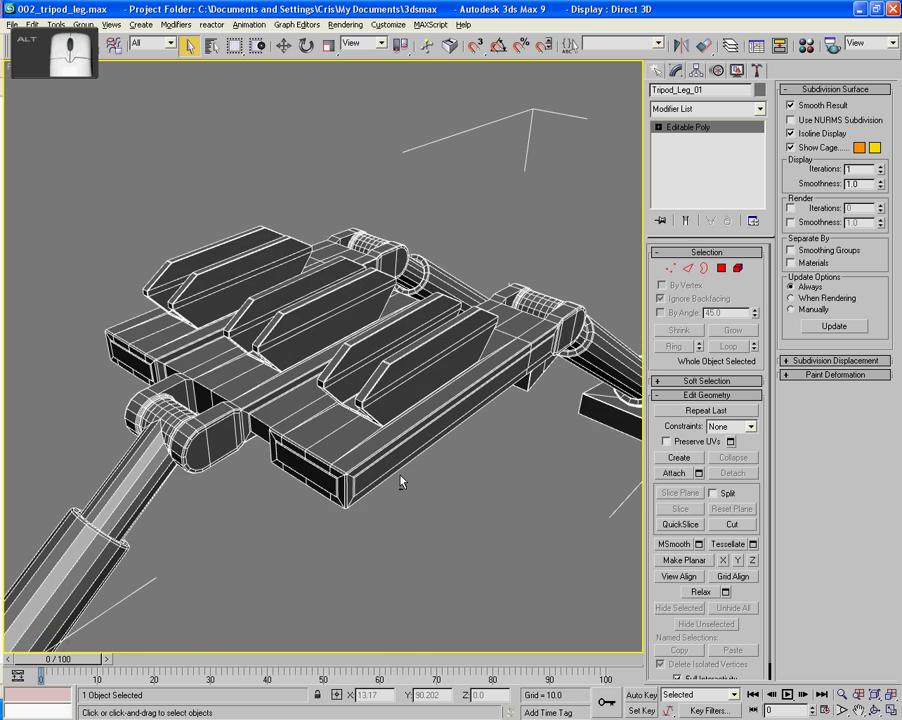
{"action": "scroll", "coordinate": [398, 480], "scroll_direction": "up", "scroll_amount": 6}
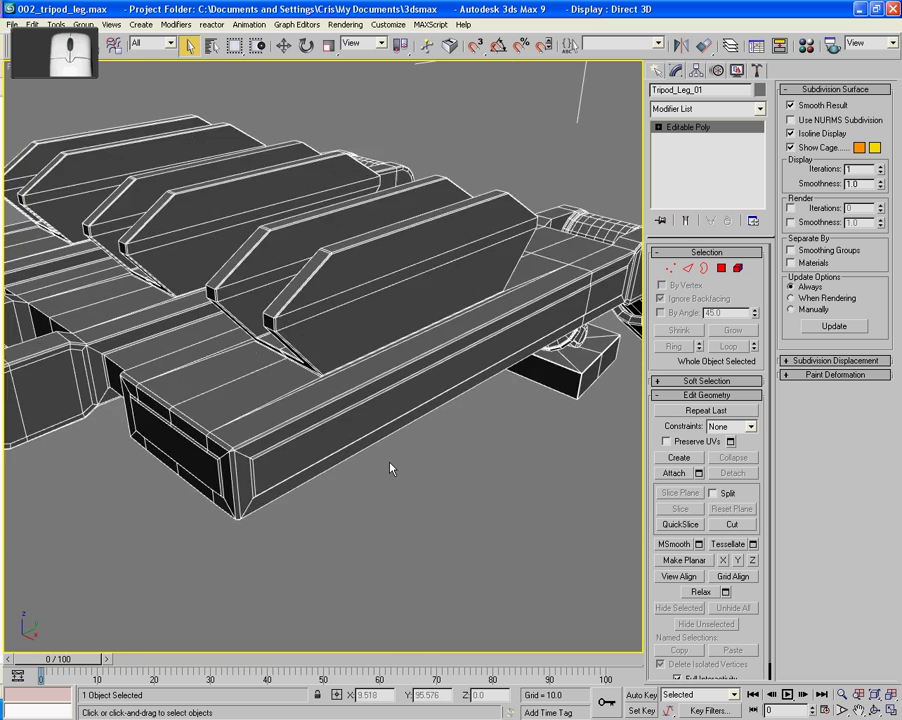
{"action": "scroll", "coordinate": [390, 468], "scroll_direction": "down", "scroll_amount": 5}
{"action": "scroll", "coordinate": [390, 466], "scroll_direction": "up", "scroll_amount": 1}
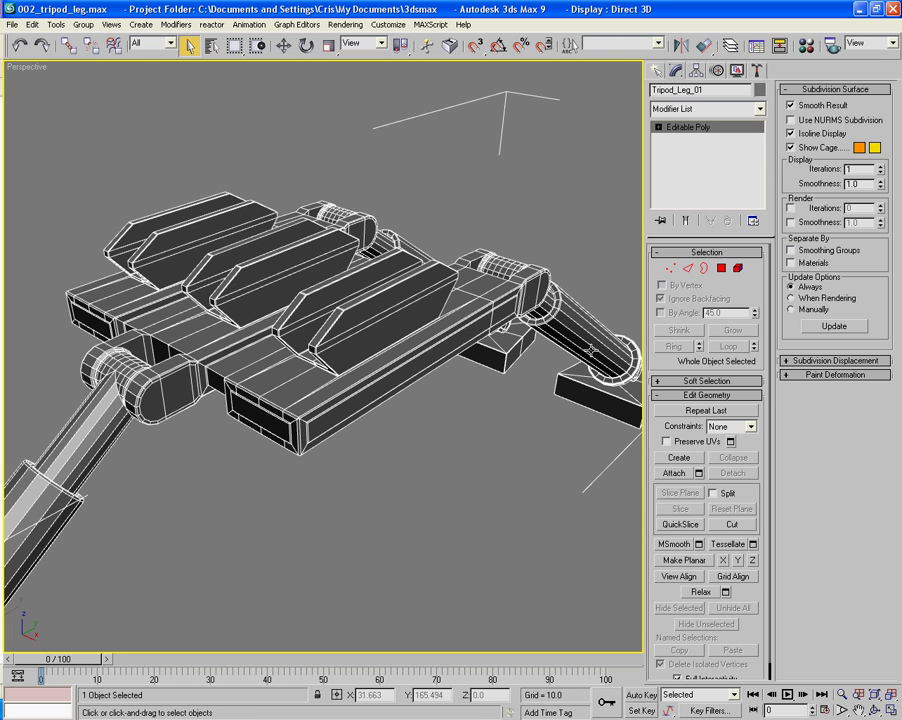
{"action": "left_click", "coordinate": [656, 72]}
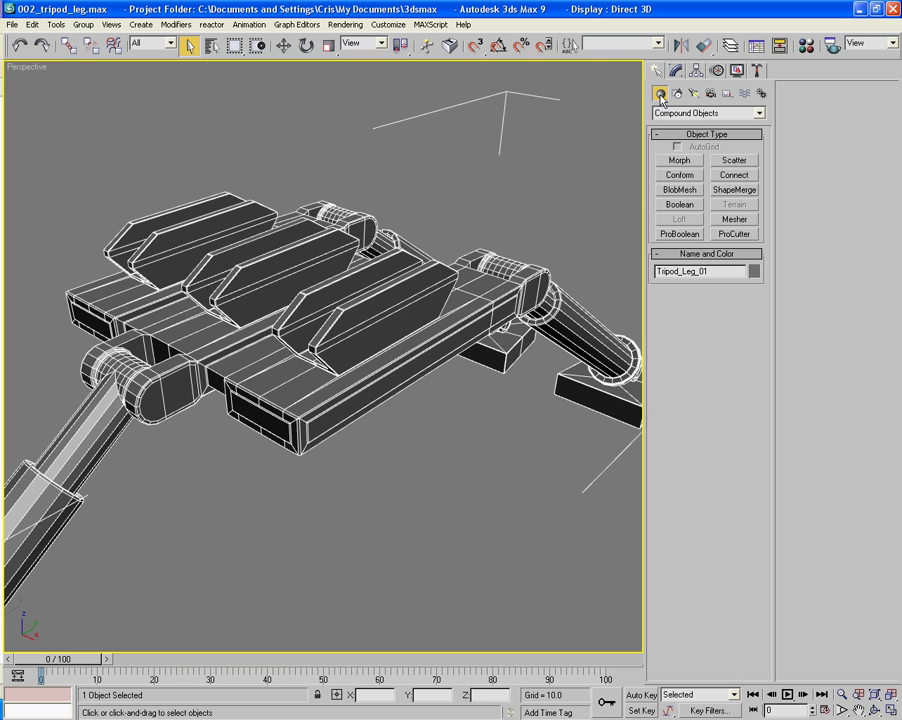
{"action": "left_click", "coordinate": [700, 113]}
{"action": "left_click", "coordinate": [674, 122]}
{"action": "left_click", "coordinate": [680, 161]}
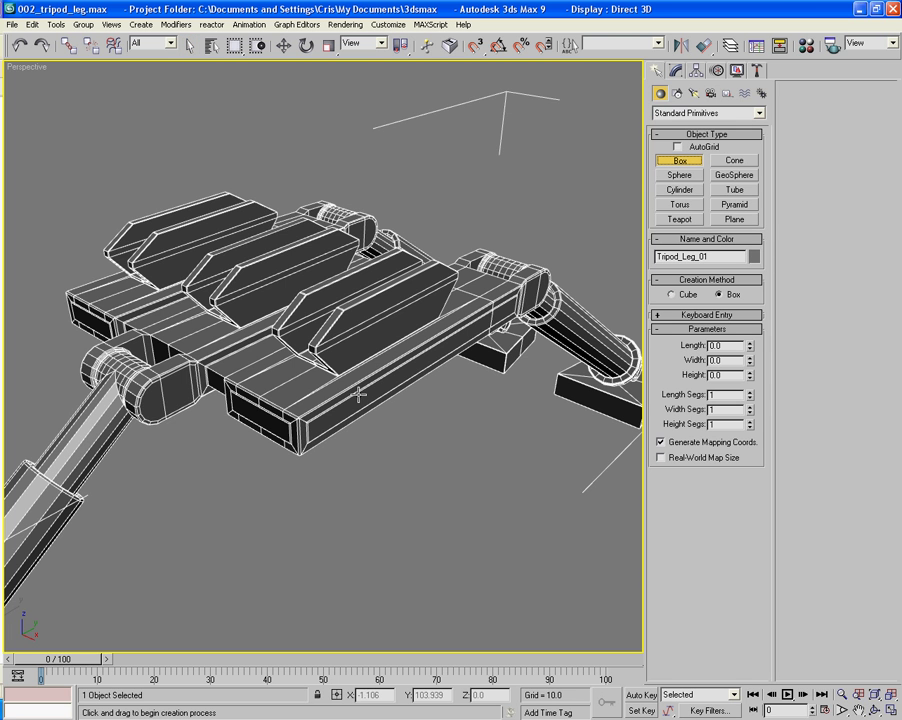
{"action": "left_click_drag", "start_coordinate": [345, 430], "coordinate": [392, 456]}
{"action": "right_click", "coordinate": [392, 456]}
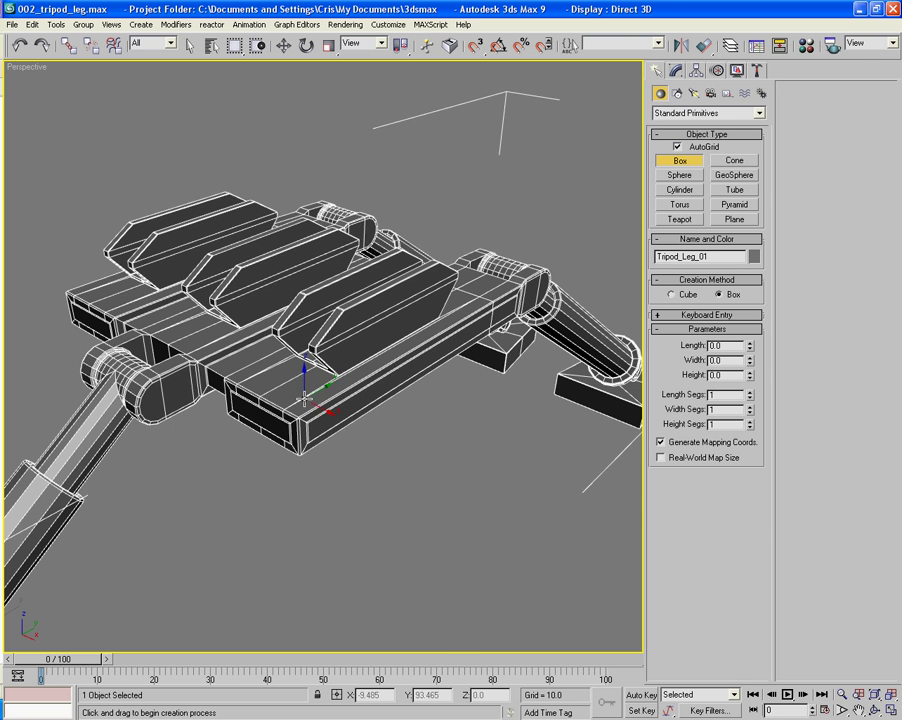
{"action": "left_click_drag", "start_coordinate": [305, 400], "coordinate": [452, 634]}
{"action": "left_click", "coordinate": [496, 547]}
{"action": "right_click", "coordinate": [496, 547]}
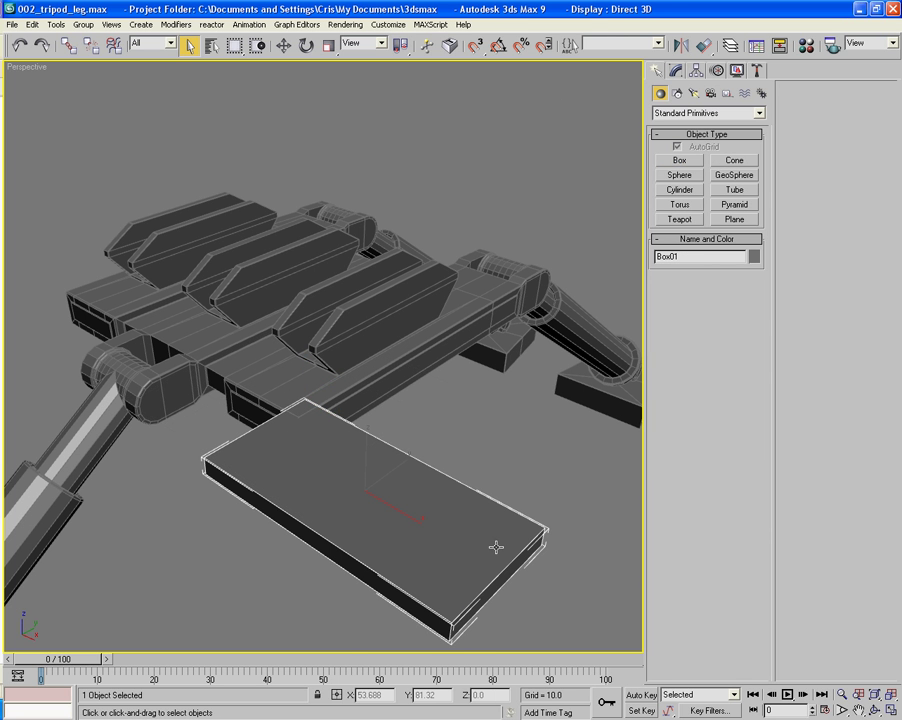
Move the new box horizontally clear of the platform, to about X 65.8, Y 48.4.
{"action": "mouse_move", "coordinate": [395, 537]}
{"action": "middle_mouse_down", "text": "alt"}
{"action": "mouse_move", "coordinate": [511, 532]}
{"action": "mouse_move", "coordinate": [389, 543]}
{"action": "middle_mouse_up", "text": "alt"}
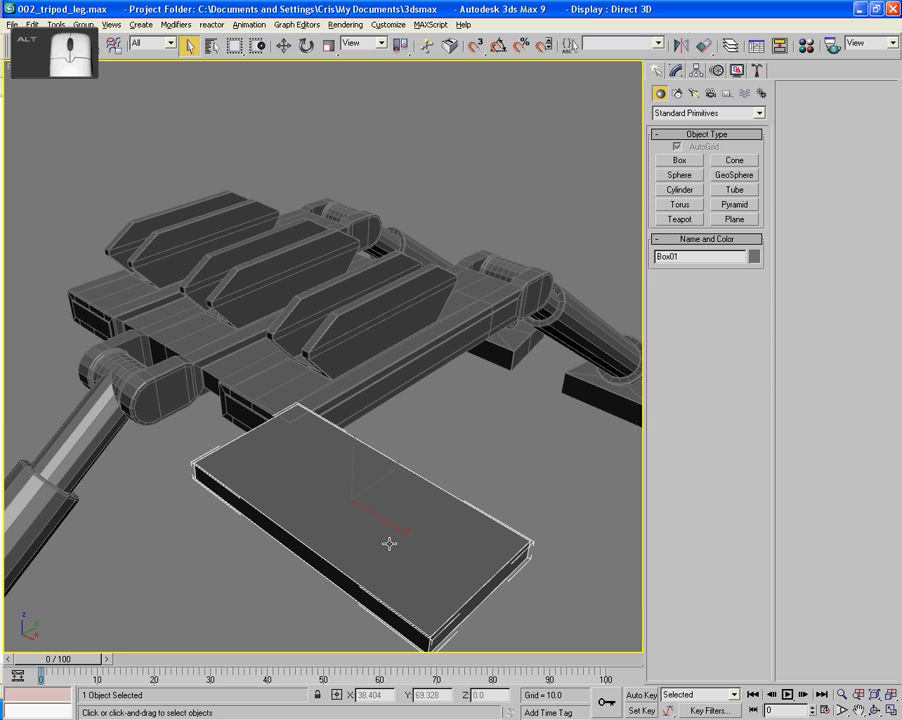
{"action": "key", "text": "w"}
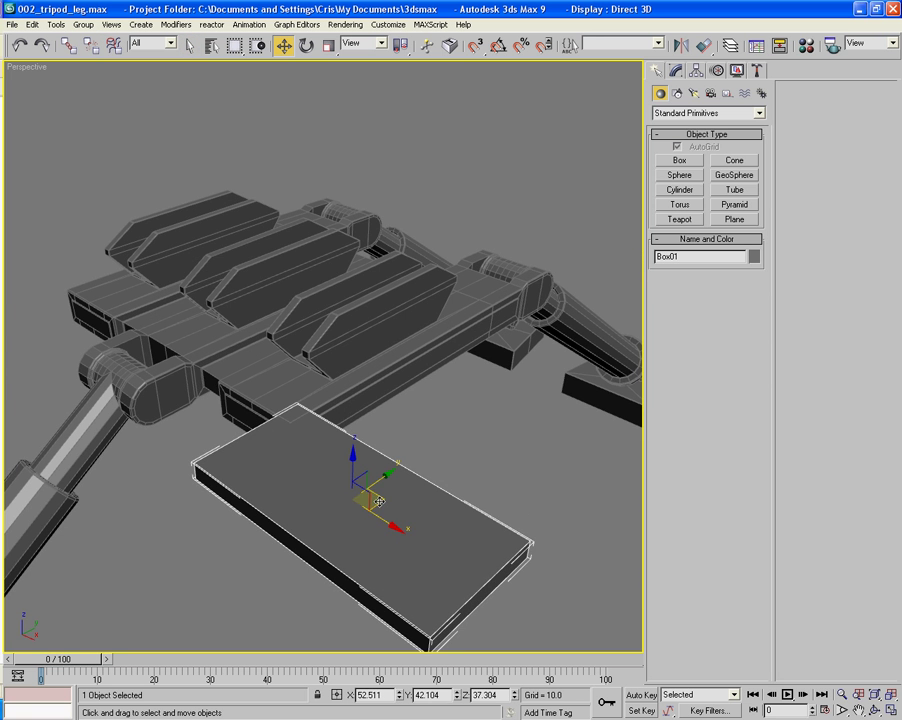
{"action": "left_click_drag", "start_coordinate": [362, 494], "coordinate": [474, 524]}
{"action": "middle_click_drag", "start_coordinate": [554, 594], "coordinate": [519, 523]}
{"action": "scroll", "coordinate": [518, 524], "scroll_direction": "up", "scroll_amount": 3}
{"action": "middle_click_drag", "start_coordinate": [460, 466], "coordinate": [497, 533]}
{"action": "scroll", "coordinate": [497, 533], "scroll_direction": "up", "scroll_amount": 3}
{"action": "middle_click_drag", "start_coordinate": [564, 574], "coordinate": [501, 542]}
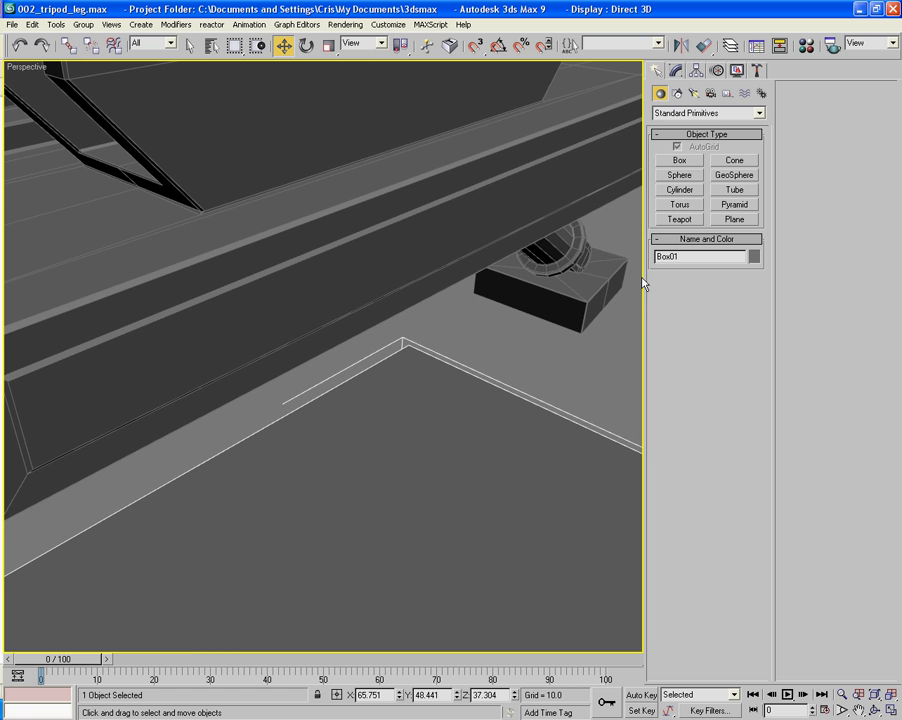
{"action": "left_click", "coordinate": [681, 189]}
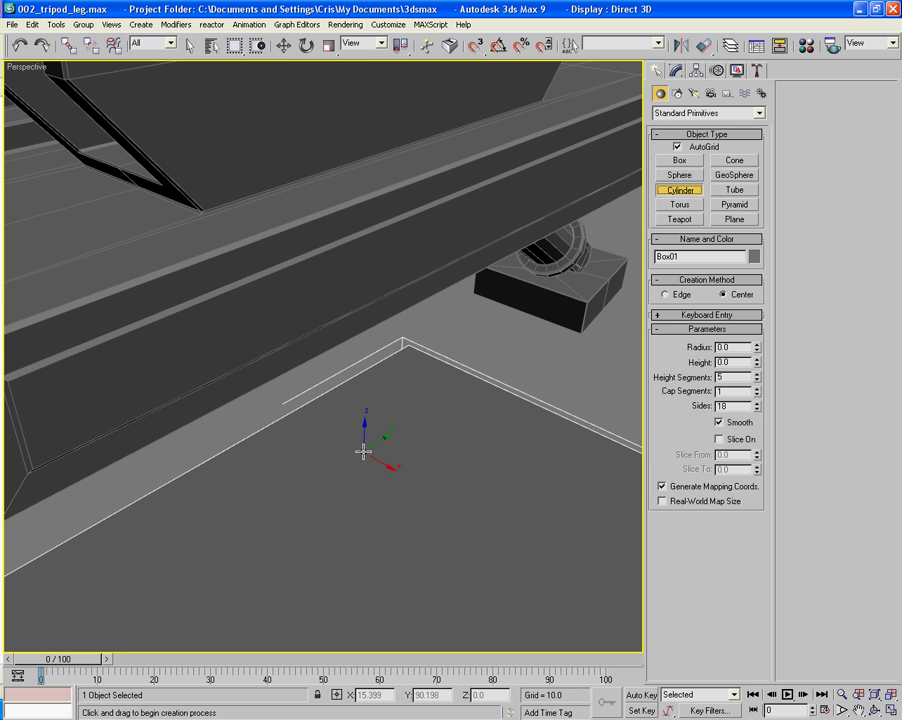
{"action": "left_click_drag", "start_coordinate": [417, 406], "coordinate": [443, 500]}
{"action": "right_click", "coordinate": [422, 416]}
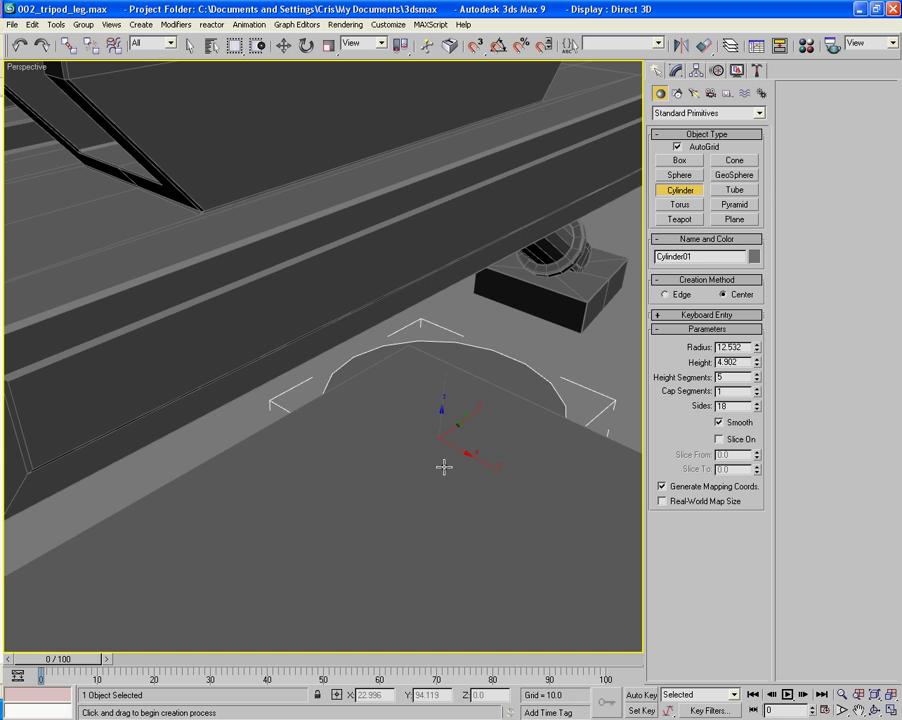
{"action": "right_click", "coordinate": [446, 466]}
{"action": "middle_click_drag", "start_coordinate": [477, 475], "coordinate": [429, 478], "text": "alt"}
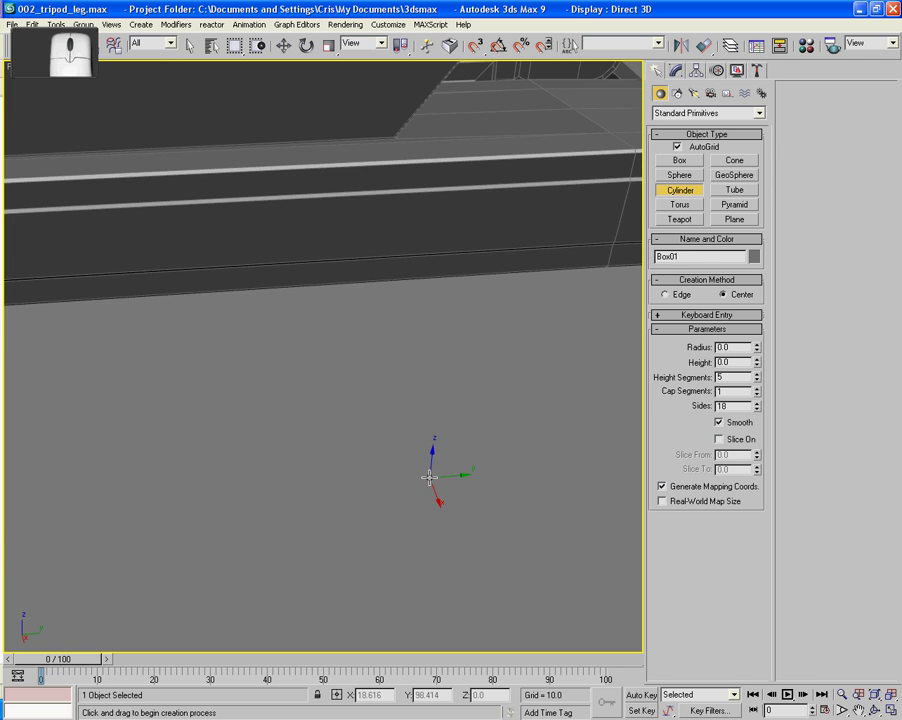
{"action": "scroll", "coordinate": [429, 478], "scroll_direction": "down", "scroll_amount": 5}
{"action": "middle_click_drag", "start_coordinate": [211, 482], "coordinate": [364, 480], "text": "alt"}
{"action": "left_click_drag", "start_coordinate": [324, 440], "coordinate": [325, 448]}
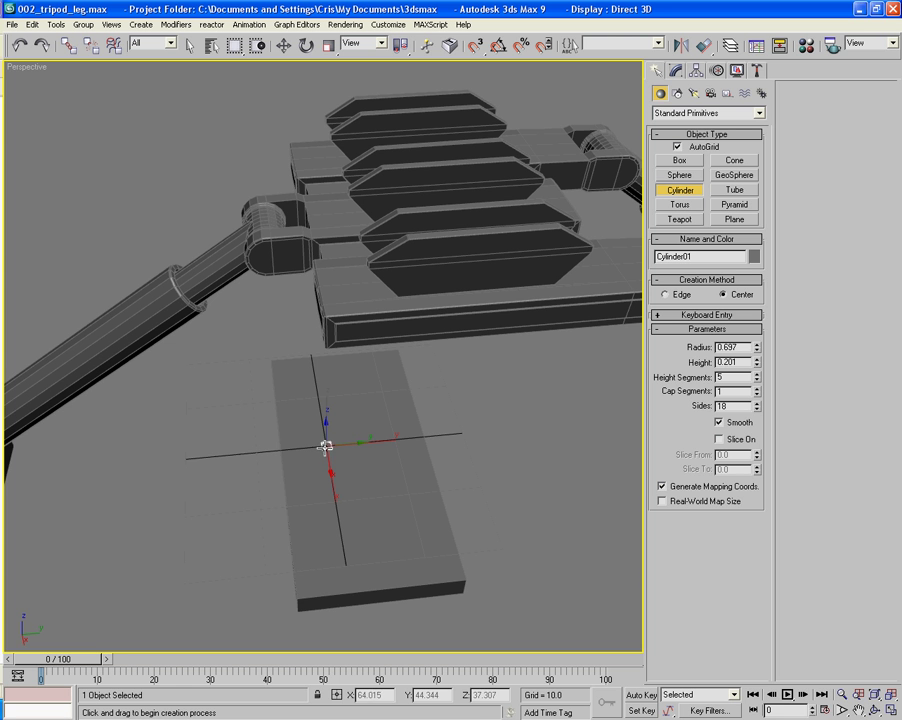
{"action": "right_click", "coordinate": [325, 446]}
Create a short cylinder on the box's top face, about 3.1 in radius and 0.96 high.
{"action": "middle_click_drag", "start_coordinate": [364, 471], "coordinate": [412, 443]}
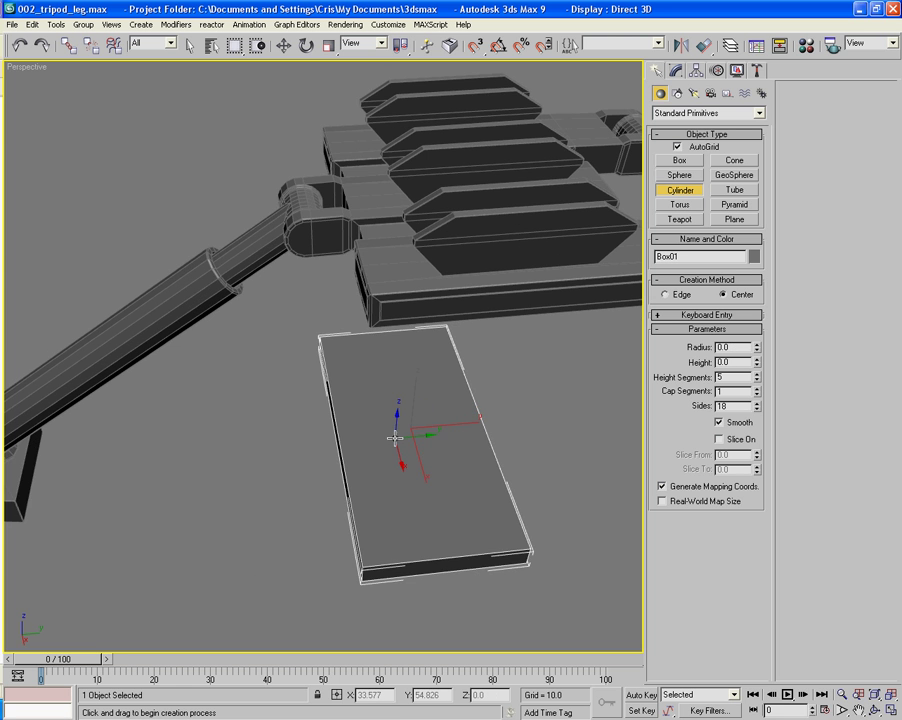
{"action": "left_click_drag", "start_coordinate": [396, 438], "coordinate": [413, 446]}
{"action": "left_click", "coordinate": [411, 488]}
{"action": "key", "text": "z"}
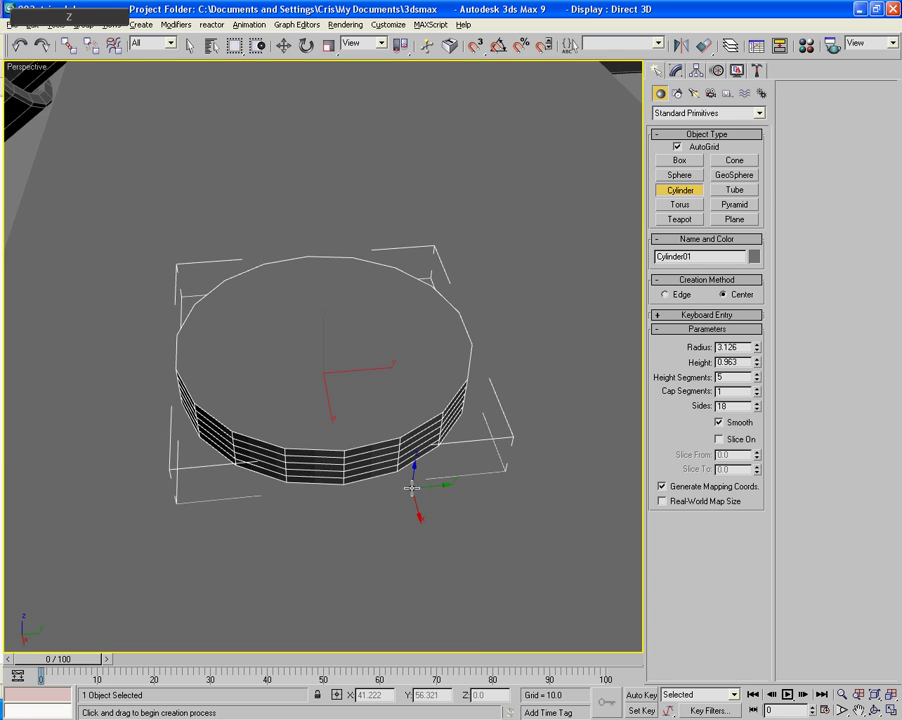
Set the cylinder to 1 height segment and shrink its radius to a small bolt size.
{"action": "scroll", "coordinate": [473, 490], "scroll_direction": "down", "scroll_amount": 6}
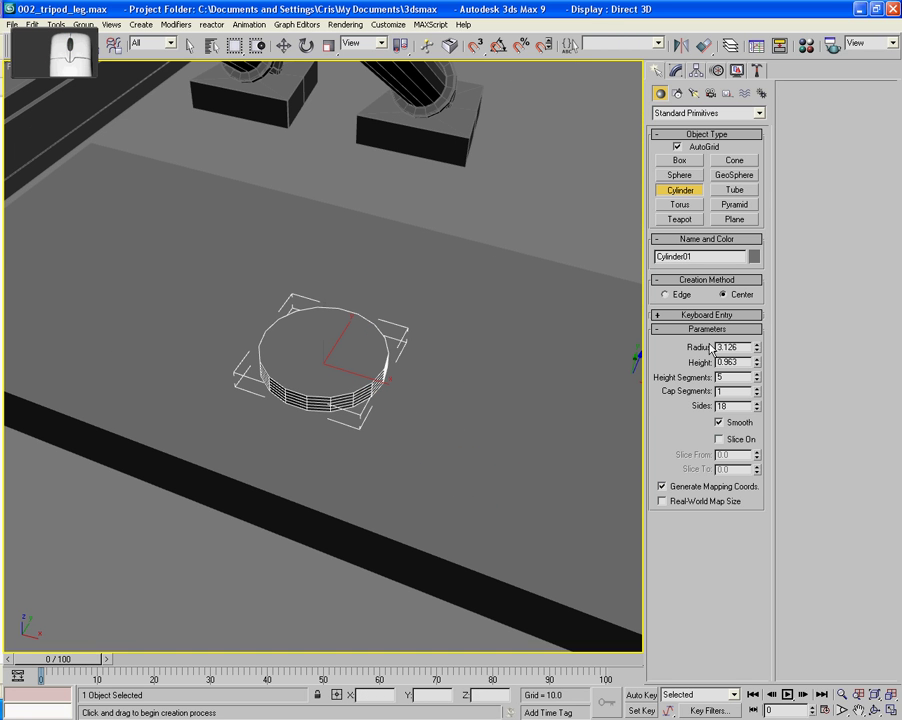
{"action": "left_click_drag", "start_coordinate": [757, 379], "coordinate": [763, 455]}
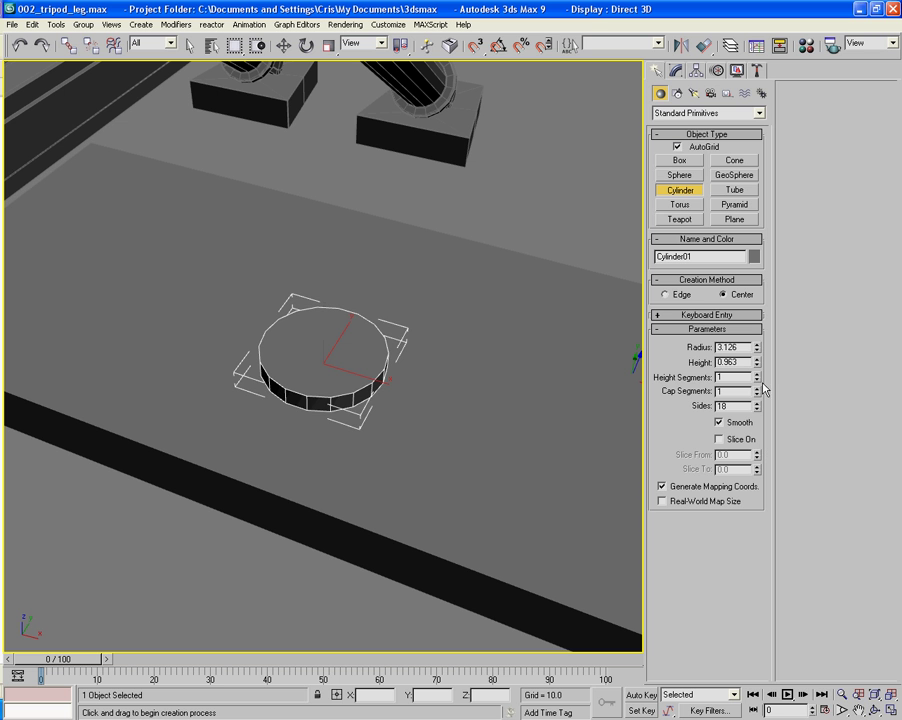
{"action": "left_click_drag", "start_coordinate": [756, 350], "coordinate": [763, 411]}
Move the small cylinder across the box's top face to the corner nearest the platform, at about X 51.1, Y 54.0.
{"action": "mouse_move", "coordinate": [372, 412]}
{"action": "middle_mouse_down", "text": "alt"}
{"action": "mouse_move", "coordinate": [354, 419]}
{"action": "mouse_move", "coordinate": [372, 405]}
{"action": "middle_mouse_up", "text": "alt"}
{"action": "key", "text": "w"}
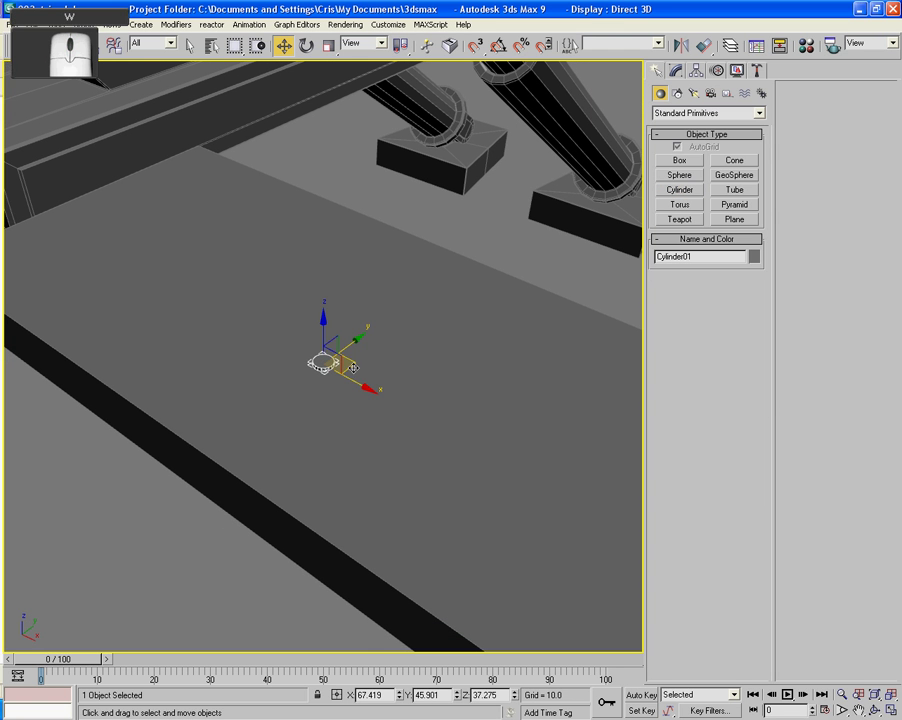
{"action": "left_click_drag", "start_coordinate": [354, 376], "coordinate": [244, 200]}
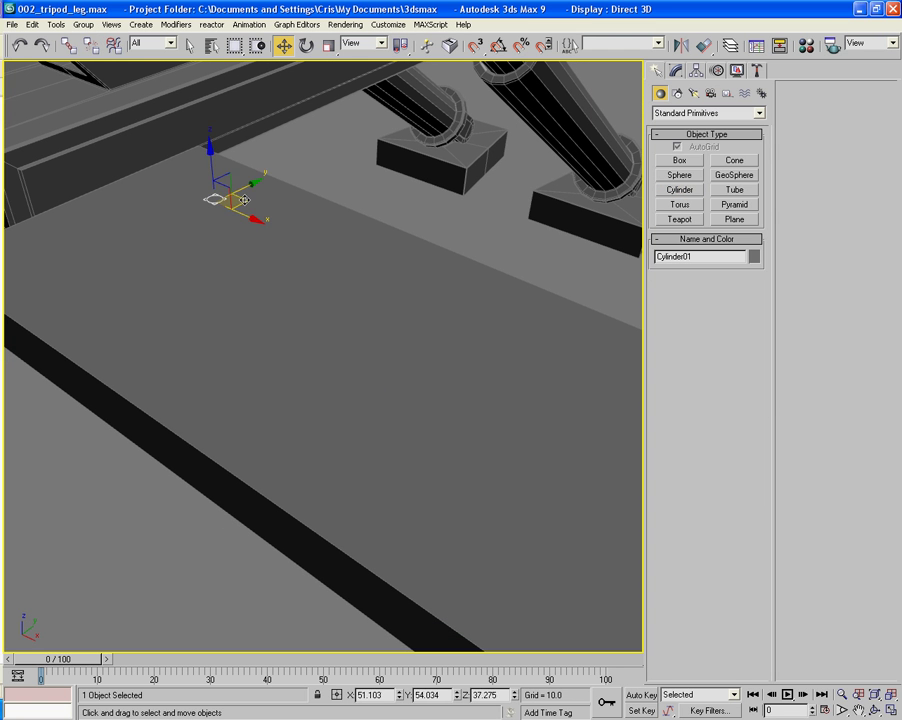
{"action": "key", "text": "z"}
{"action": "middle_click_drag", "start_coordinate": [245, 200], "coordinate": [270, 234], "text": "alt"}
{"action": "scroll", "coordinate": [271, 238], "scroll_direction": "down", "scroll_amount": 3}
{"action": "scroll", "coordinate": [406, 356], "scroll_direction": "down", "scroll_amount": 5}
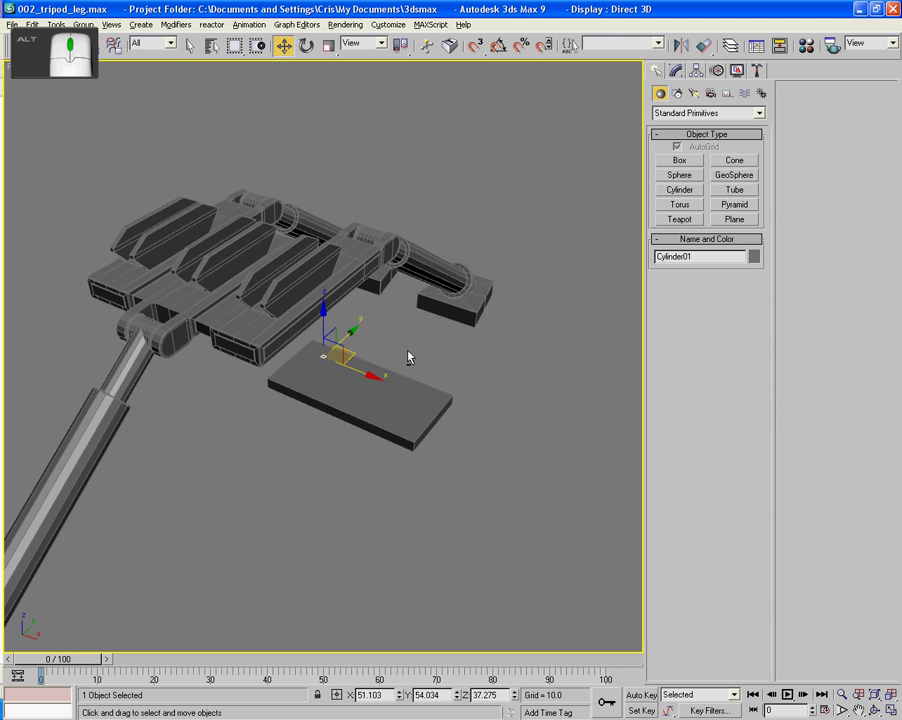
Delete the small bolt cylinder and the flat box beneath it beside the platform.
{"action": "middle_click_drag", "start_coordinate": [406, 356], "coordinate": [431, 356], "text": "alt"}
{"action": "scroll", "coordinate": [417, 356], "scroll_direction": "up", "scroll_amount": 5}
{"action": "scroll", "coordinate": [459, 332], "scroll_direction": "down", "scroll_amount": 3}
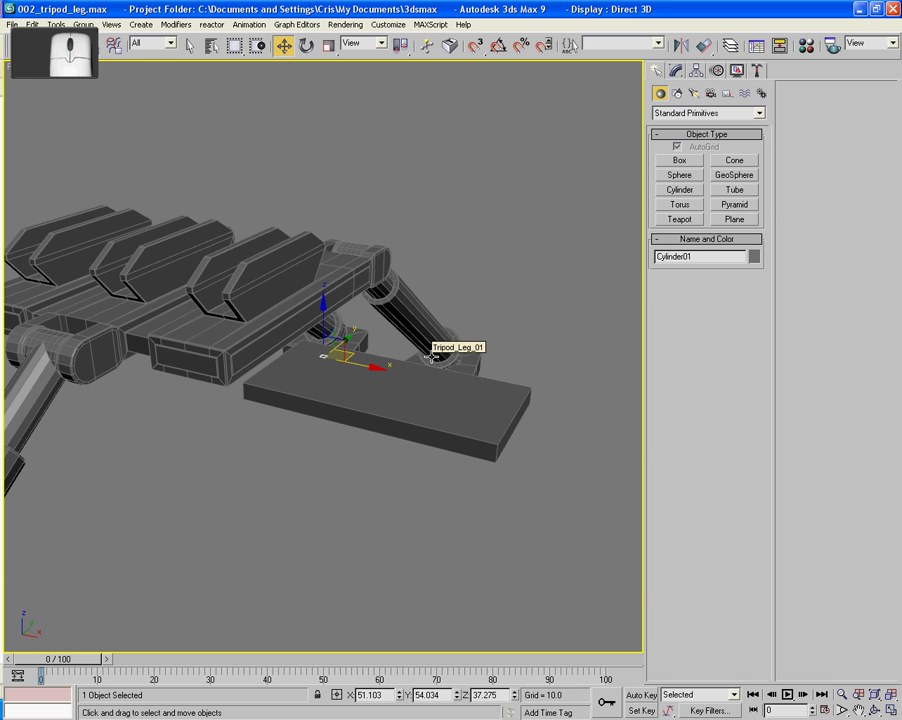
{"action": "key", "text": "Delete"}
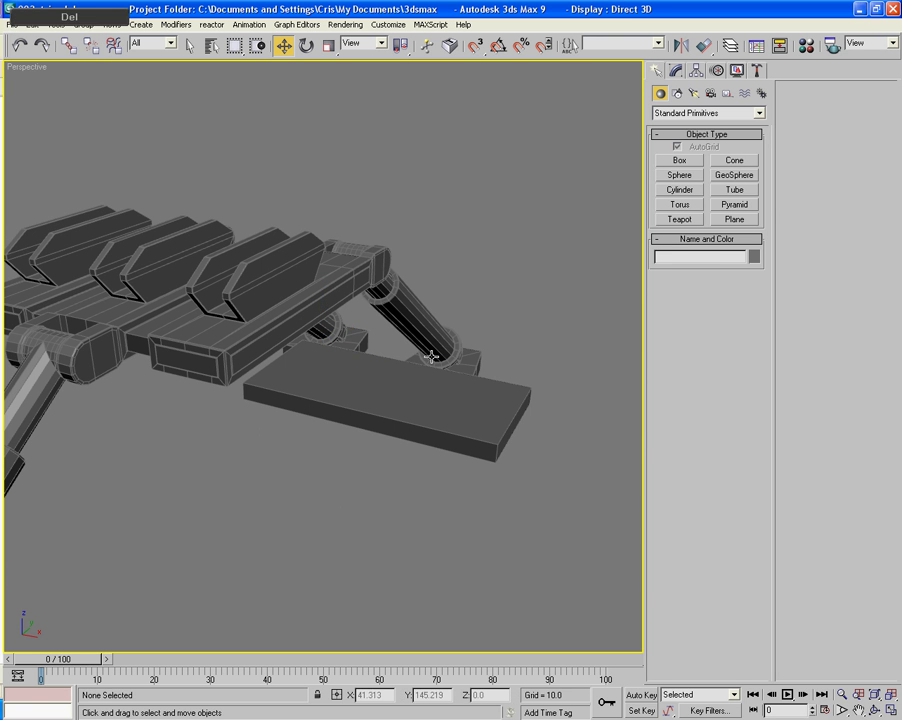
{"action": "left_click", "coordinate": [372, 390]}
{"action": "key", "text": "Delete"}
Create a tall box about 27.0 long and 27.6 wide, and move it horizontally closer to the platform.
{"action": "mouse_move", "coordinate": [380, 410]}
{"action": "middle_mouse_down", "text": "alt"}
{"action": "mouse_move", "coordinate": [384, 453]}
{"action": "mouse_move", "coordinate": [372, 431]}
{"action": "middle_mouse_up", "text": "alt"}
{"action": "left_click", "coordinate": [679, 160]}
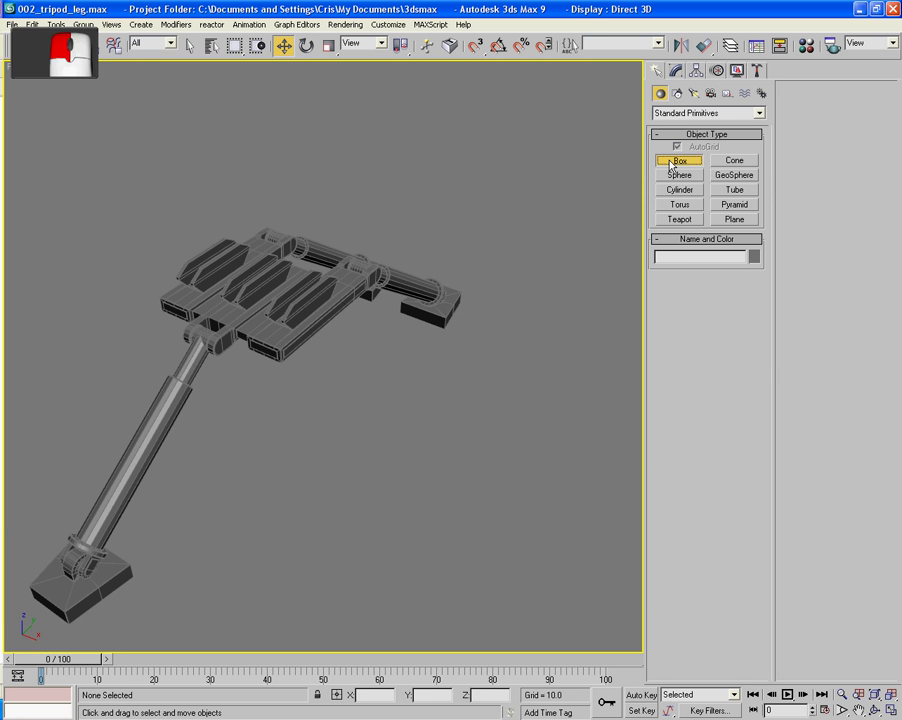
{"action": "left_click_drag", "start_coordinate": [379, 461], "coordinate": [406, 535]}
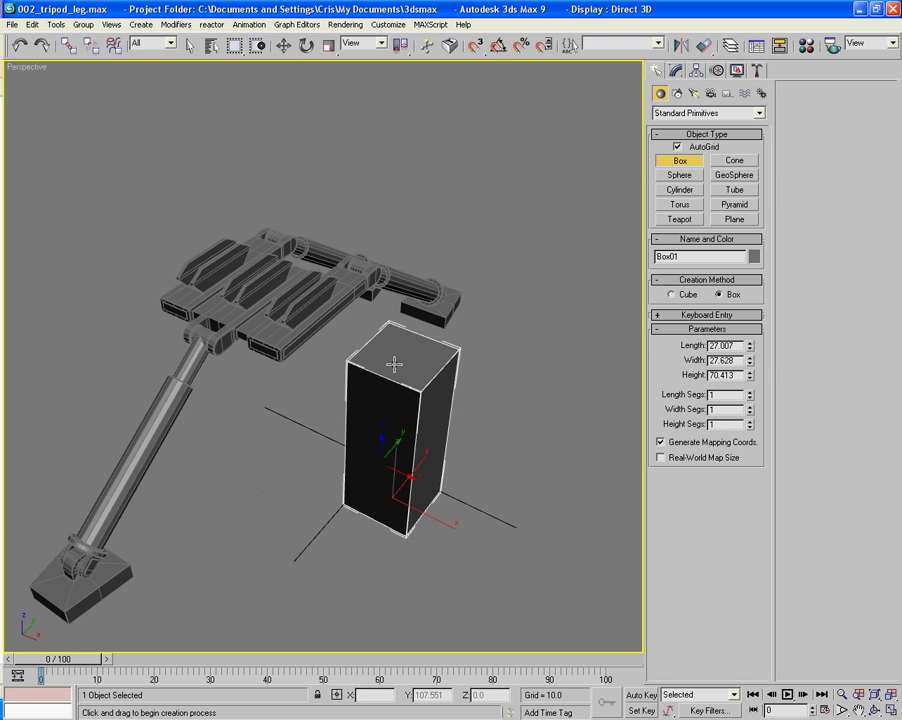
{"action": "left_click", "coordinate": [409, 413]}
{"action": "key", "text": "w"}
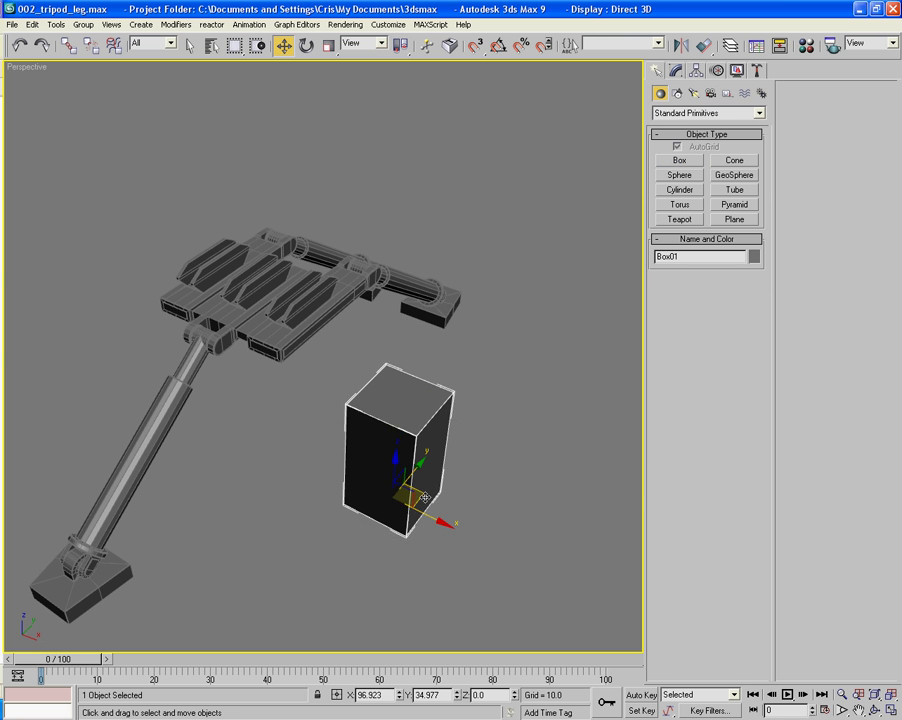
{"action": "left_click_drag", "start_coordinate": [419, 494], "coordinate": [361, 445]}
Create a small cylinder on the tall box's top face, about 0.79 in radius and 0.41 high.
{"action": "scroll", "coordinate": [361, 445], "scroll_direction": "up", "scroll_amount": 5}
{"action": "middle_click_drag", "start_coordinate": [343, 464], "coordinate": [420, 415], "text": "alt"}
{"action": "left_click", "coordinate": [680, 190]}
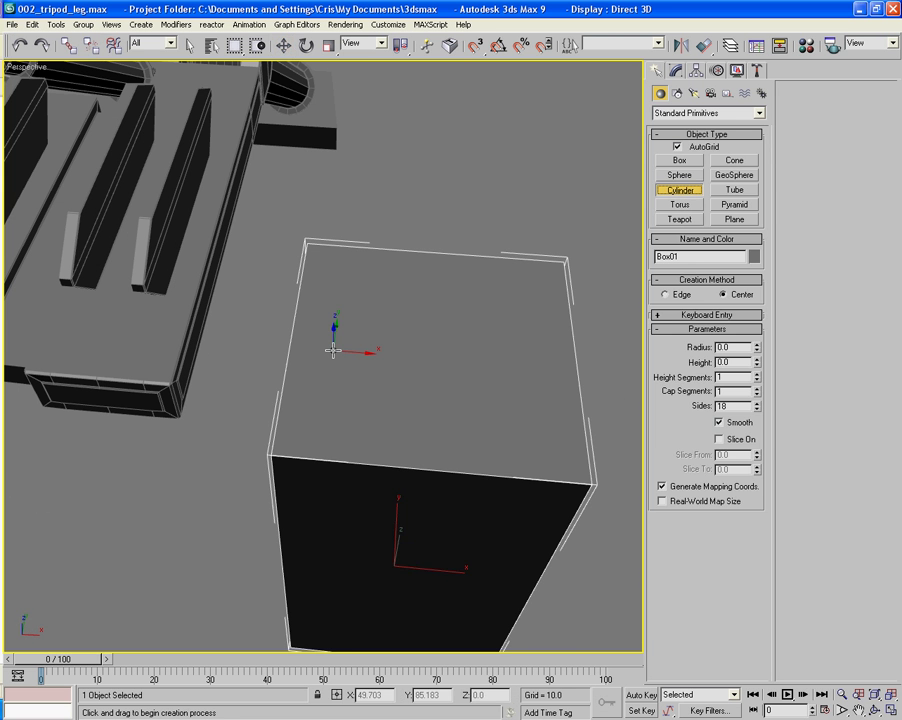
{"action": "left_click", "coordinate": [334, 350]}
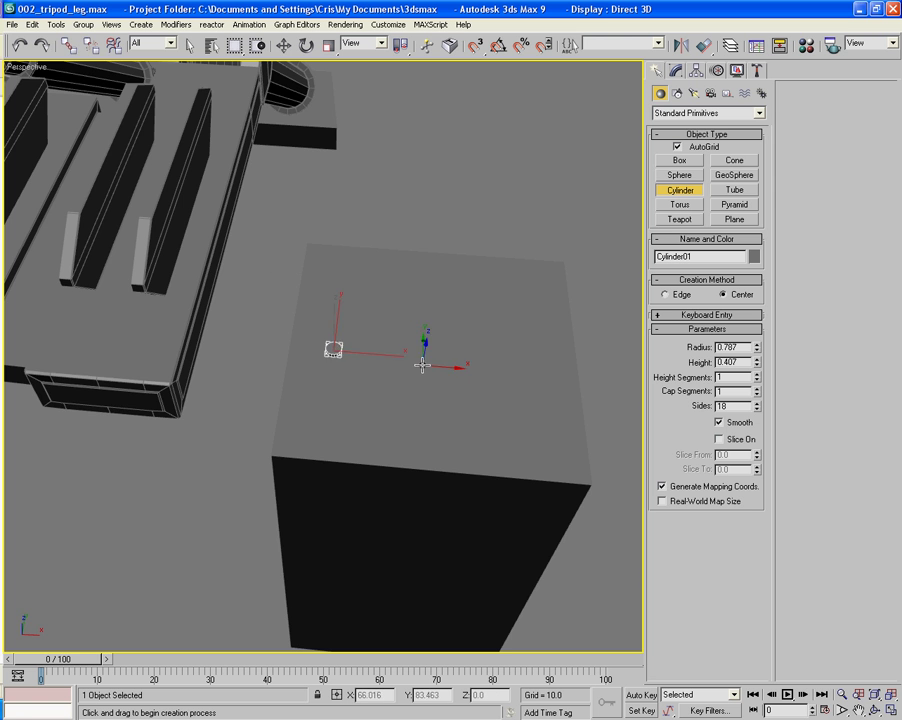
{"action": "middle_click_drag", "start_coordinate": [423, 367], "coordinate": [316, 370], "text": "alt"}
{"action": "scroll", "coordinate": [487, 444], "scroll_direction": "up", "scroll_amount": 4}
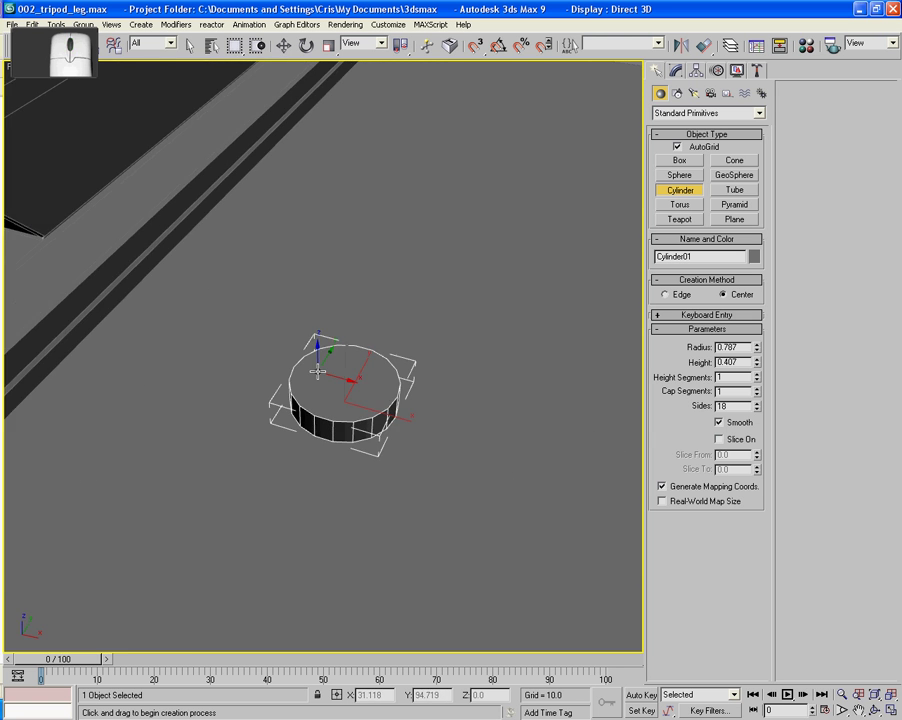
Set the small cylinder to 14 sides and convert it to an Editable Poly.
{"action": "right_click", "coordinate": [316, 370]}
{"action": "left_click", "coordinate": [676, 71]}
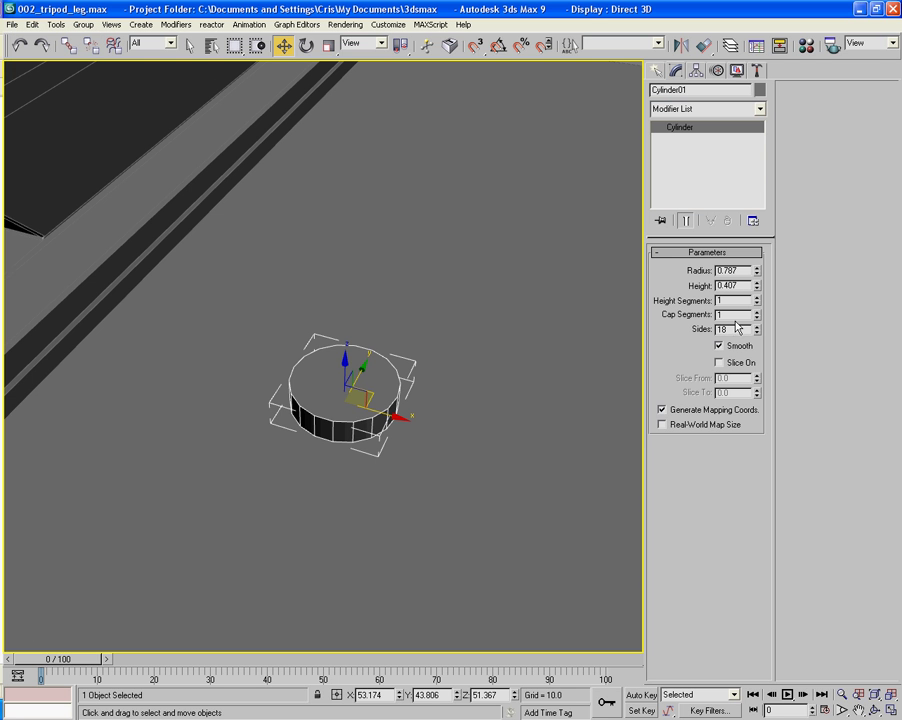
{"action": "type", "text": "14"}
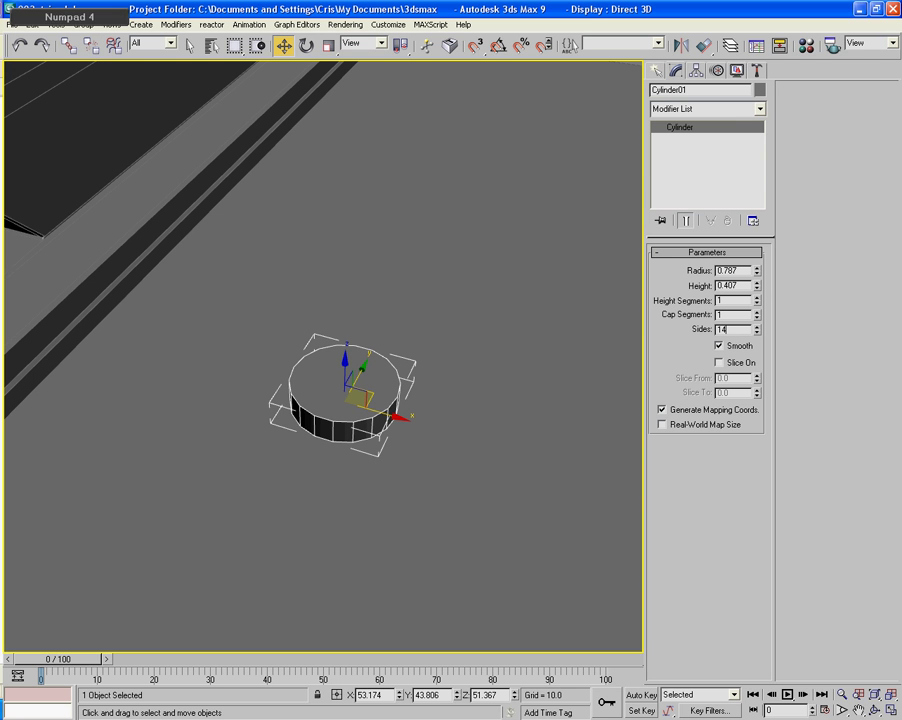
{"action": "key", "text": "Tab"}
{"action": "right_click", "coordinate": [455, 353]}
{"action": "mouse_move", "coordinate": [405, 527]}
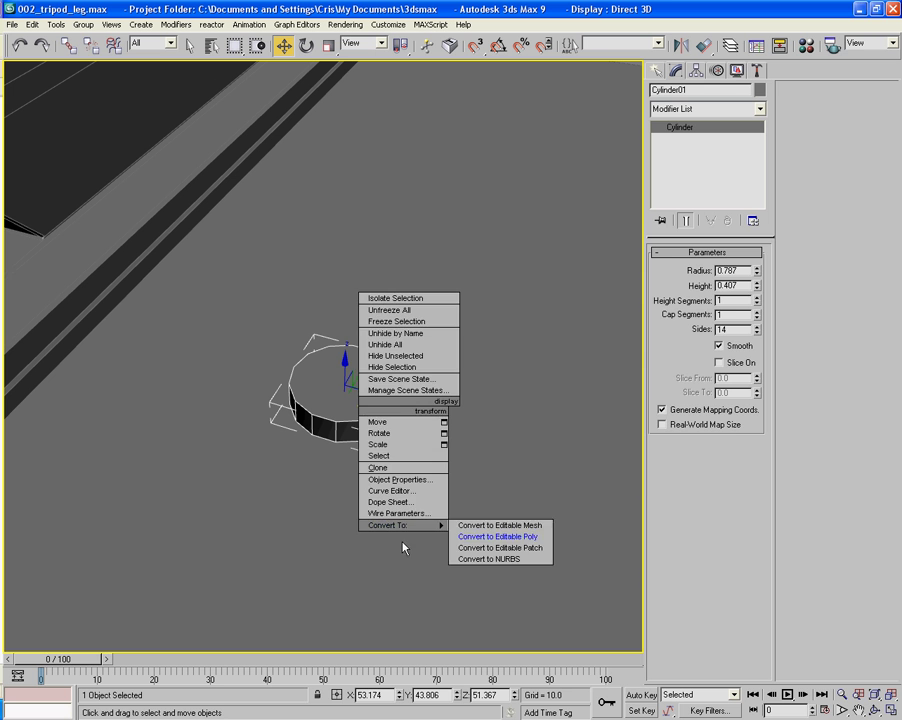
{"action": "left_click", "coordinate": [483, 539]}
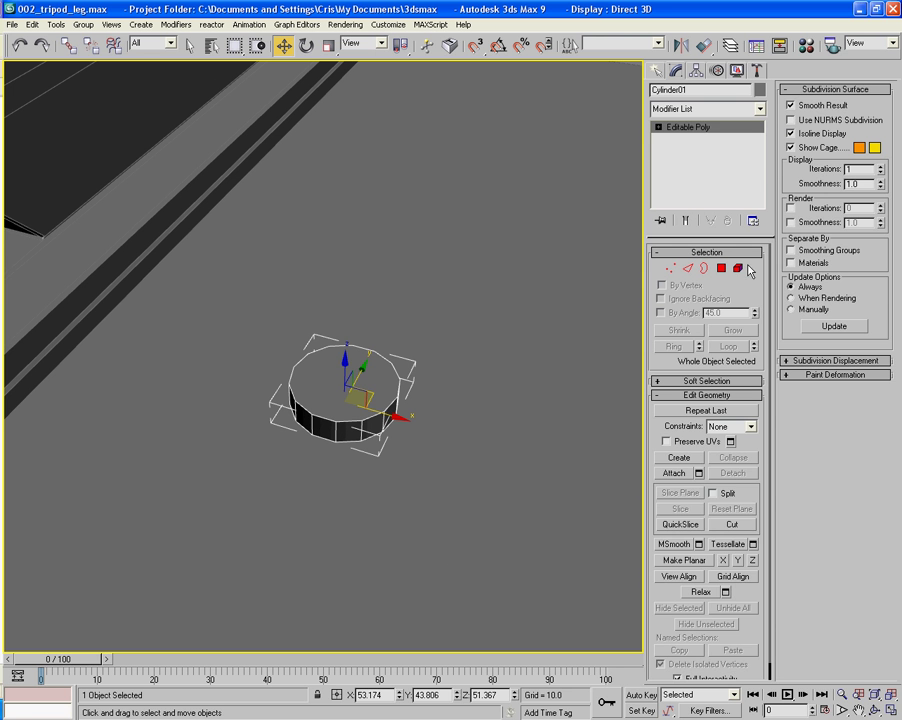
Lower the small cylinder's top polygon by about 0.22 along Z to thin the rivet.
{"action": "left_click", "coordinate": [722, 270]}
{"action": "left_click", "coordinate": [325, 381]}
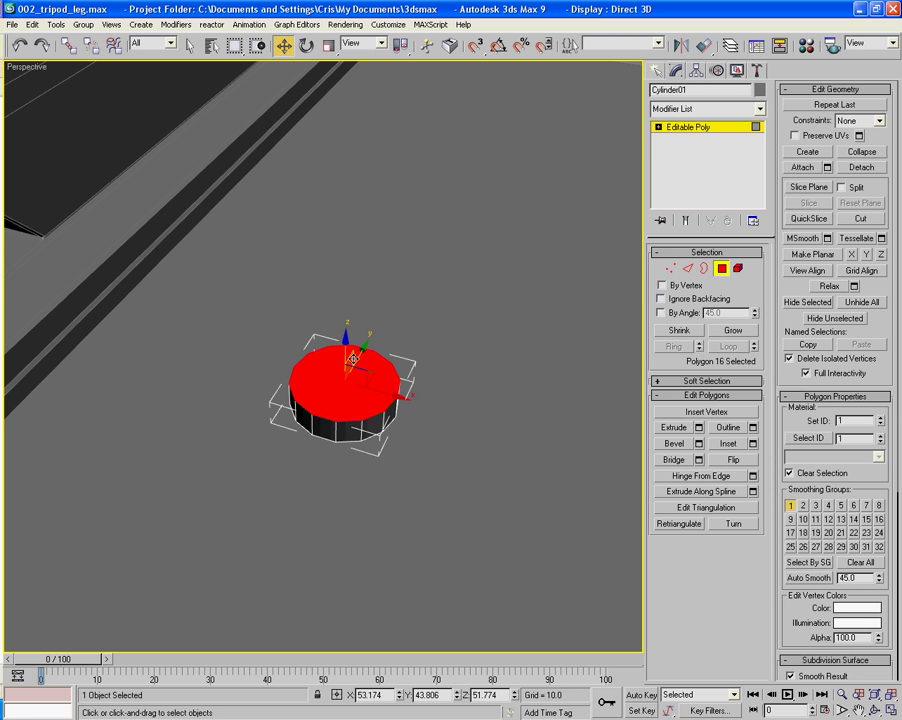
{"action": "left_click_drag", "start_coordinate": [346, 338], "coordinate": [346, 350]}
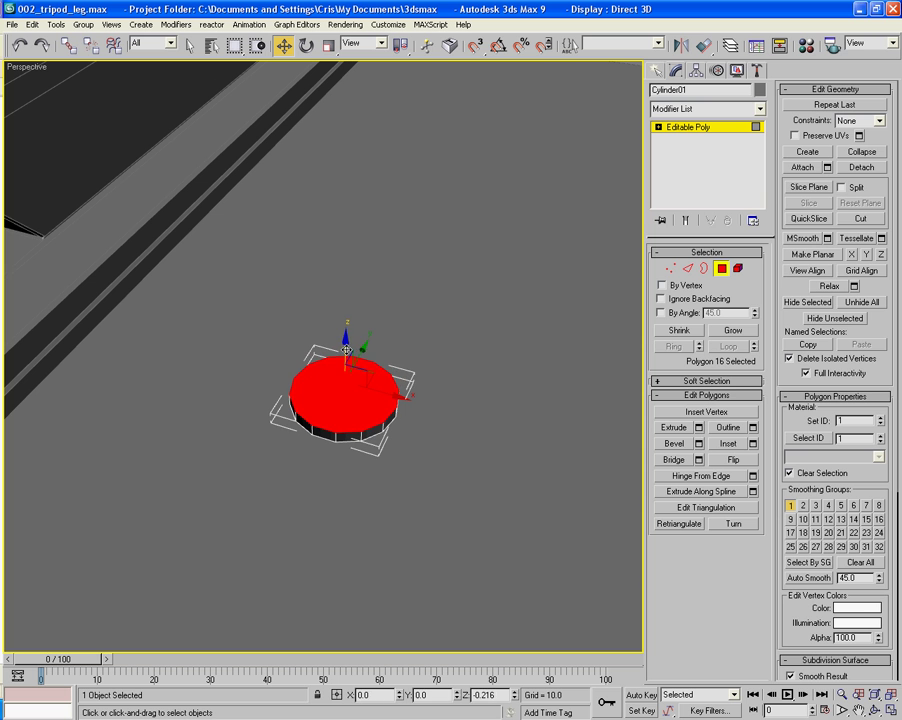
Bevel the small cylinder's top polygon with height 0.06 and outline amount -0.06.
{"action": "left_click", "coordinate": [699, 444]}
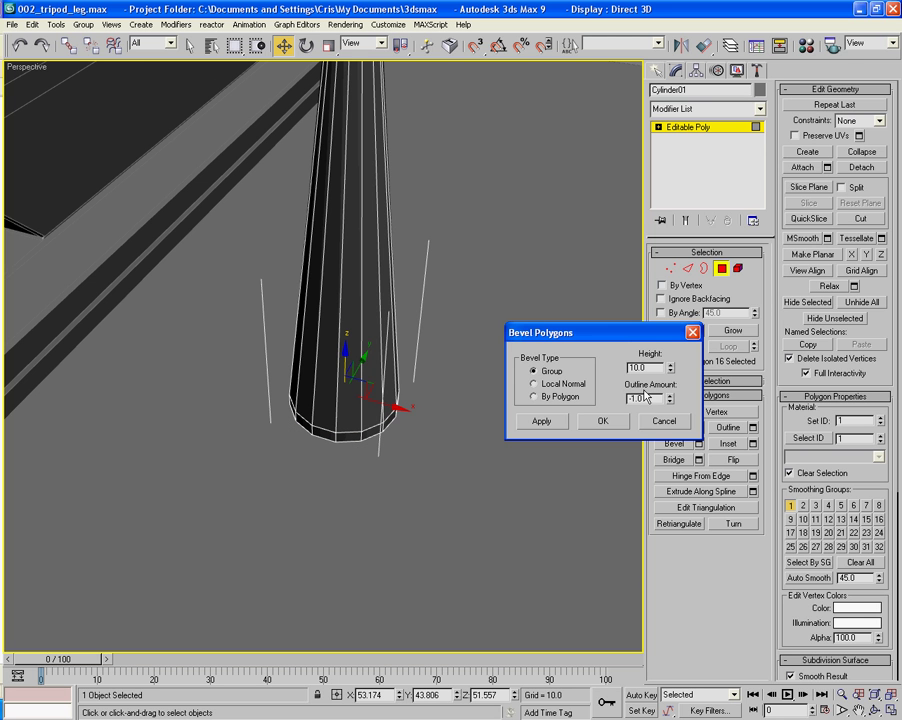
{"action": "mouse_move", "coordinate": [669, 370]}
{"action": "left_mouse_down"}
{"action": "mouse_move", "coordinate": [678, 458]}
{"action": "mouse_move", "coordinate": [673, 336]}
{"action": "mouse_move", "coordinate": [672, 373]}
{"action": "left_mouse_up"}
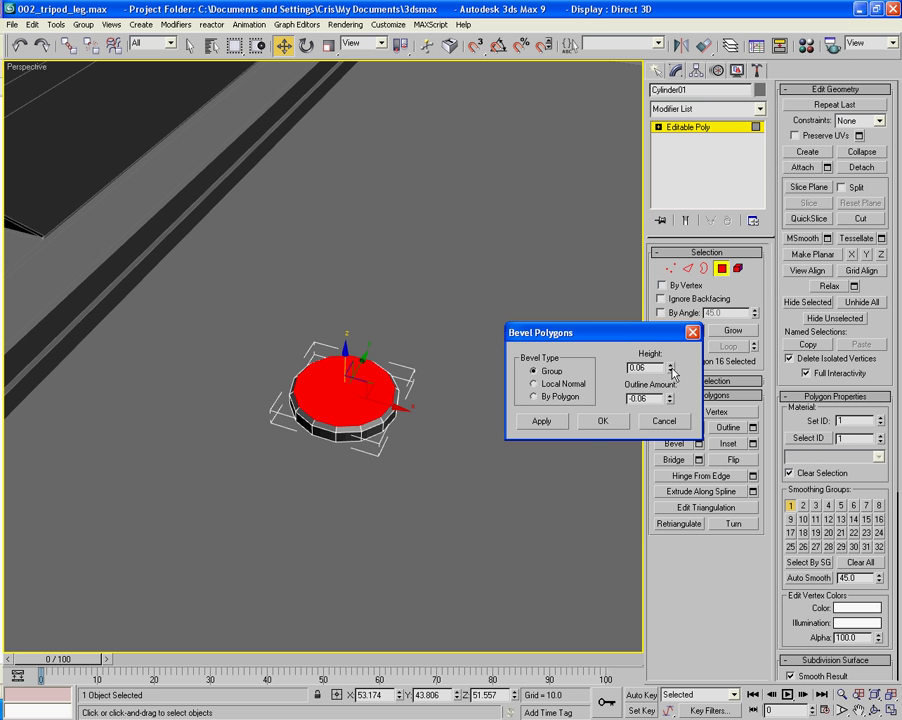
{"action": "scroll", "coordinate": [346, 483], "scroll_direction": "up", "scroll_amount": 3}
{"action": "middle_click_drag", "start_coordinate": [346, 483], "coordinate": [360, 419], "text": "alt"}
{"action": "left_click", "coordinate": [601, 421]}
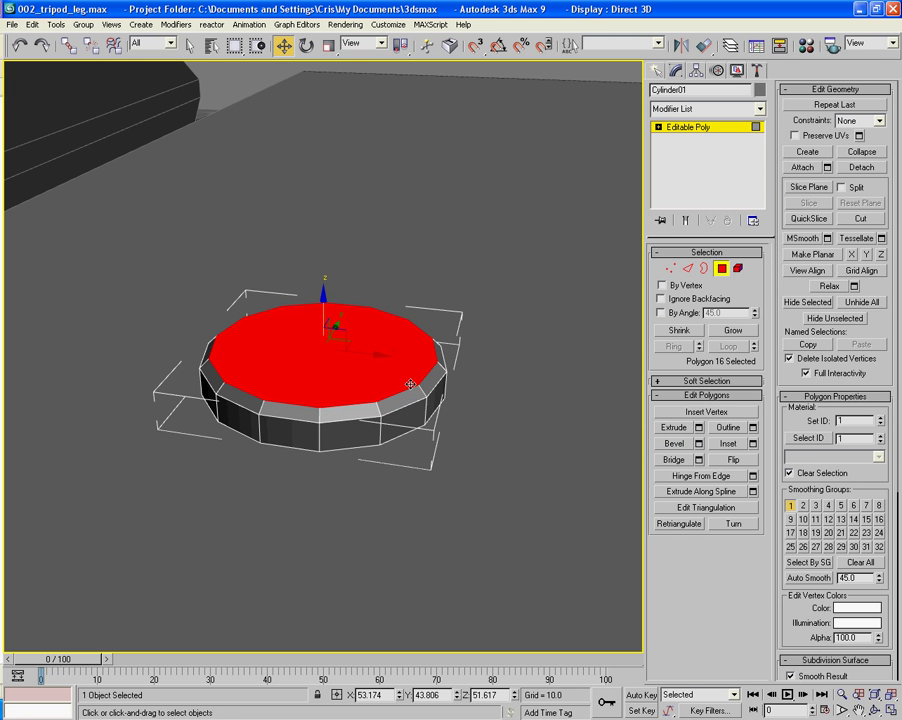
Leave polygon editing and rename the small bevelled cylinder as rivet_01.
{"action": "key", "text": "4"}
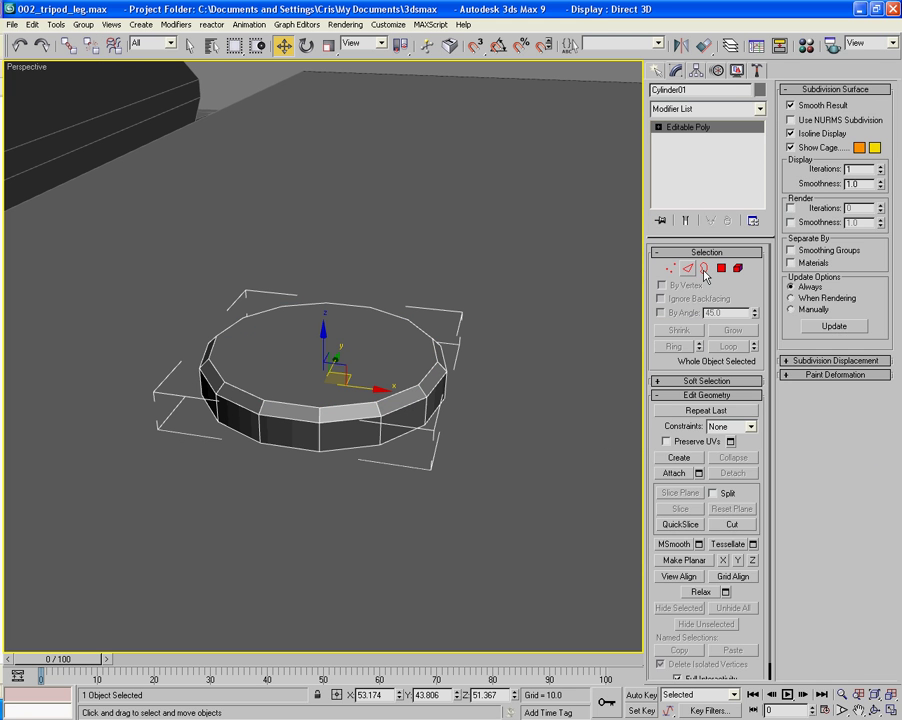
{"action": "left_click", "coordinate": [729, 92]}
{"action": "type", "text": "rv"}
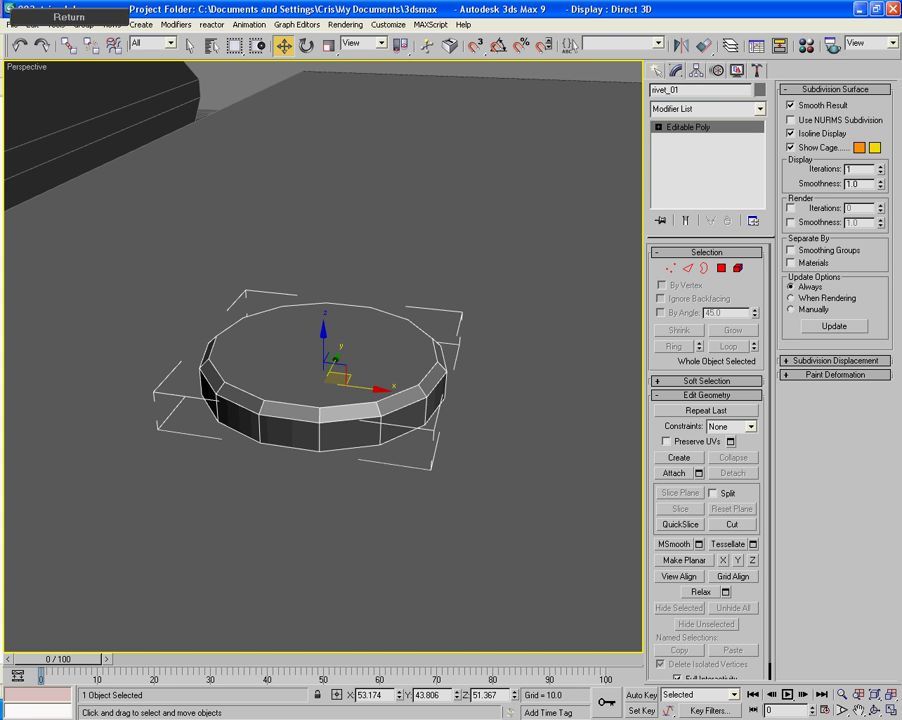
Create a wider, very flat cylinder beside rivet_01 on the box's top face, about 1.65 in radius and 0.07 high.
{"action": "scroll", "coordinate": [434, 208], "scroll_direction": "down", "scroll_amount": 4}
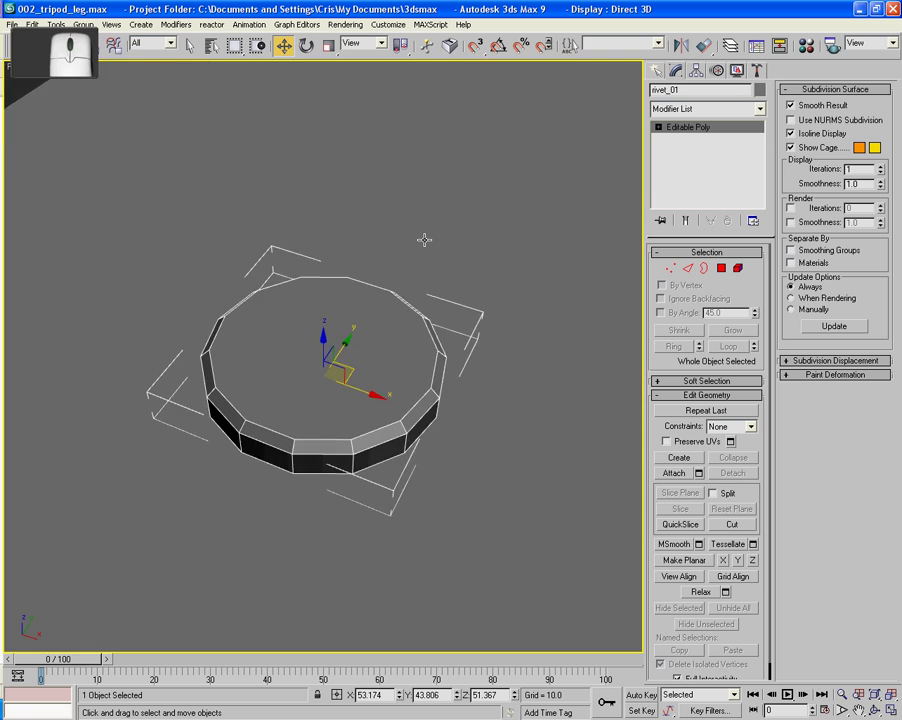
{"action": "middle_click_drag", "start_coordinate": [428, 232], "coordinate": [445, 368], "text": "alt"}
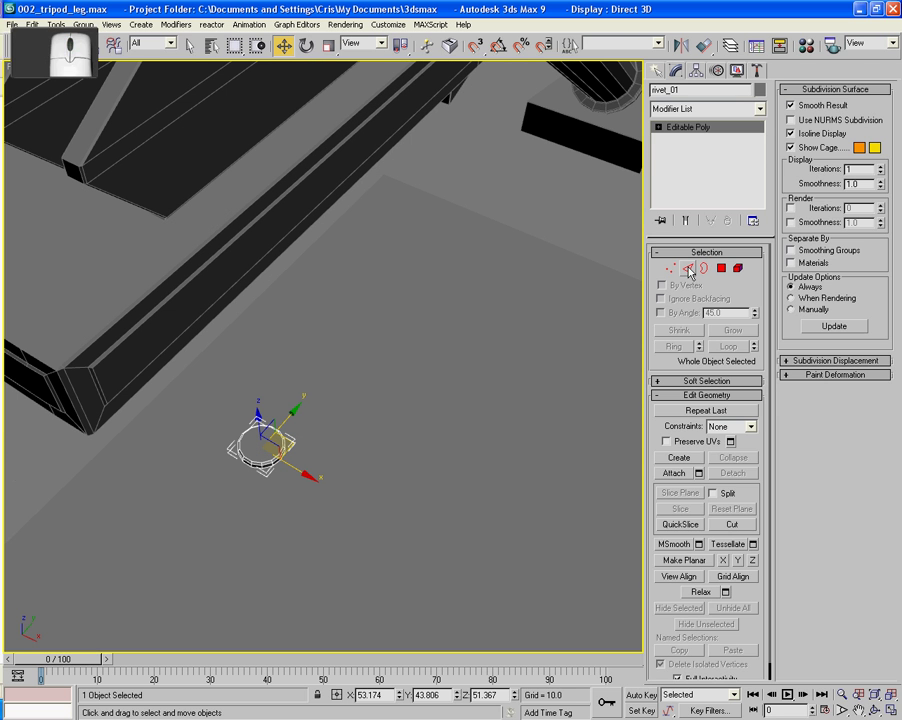
{"action": "left_click", "coordinate": [658, 73]}
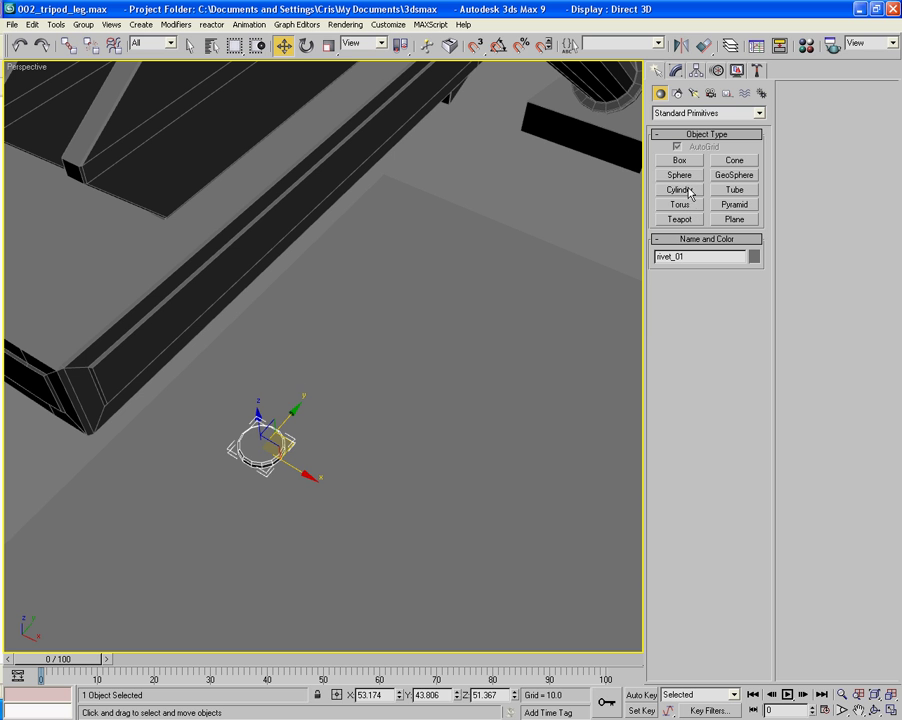
{"action": "left_click", "coordinate": [690, 193]}
{"action": "left_click_drag", "start_coordinate": [369, 358], "coordinate": [381, 396]}
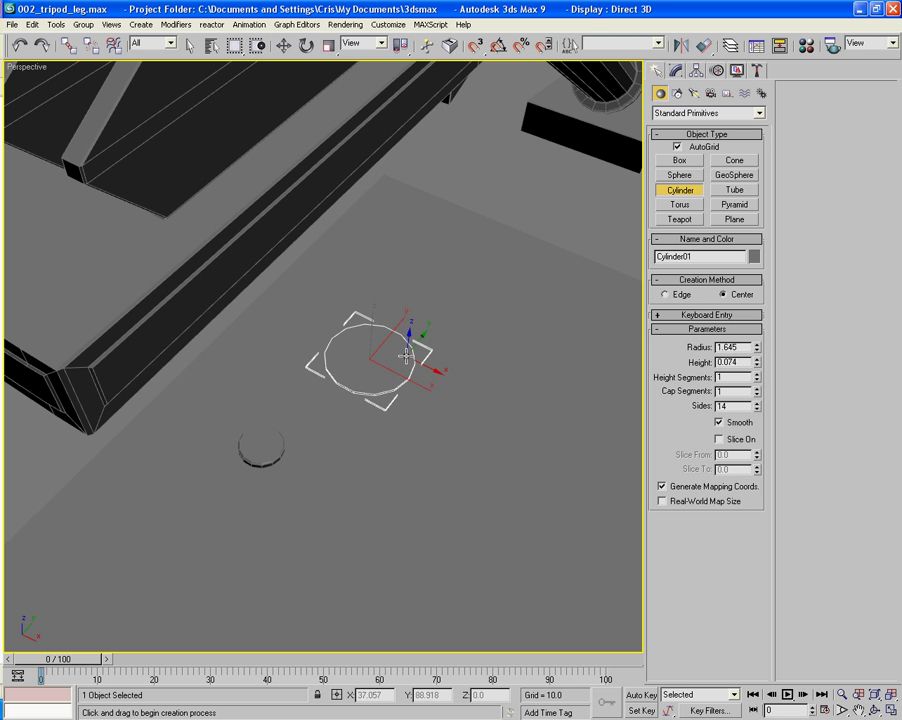
{"action": "left_click", "coordinate": [380, 391]}
{"action": "right_click", "coordinate": [380, 391]}
Convert the wide flat cylinder to an Editable Poly.
{"action": "right_click", "coordinate": [382, 352]}
{"action": "mouse_move", "coordinate": [445, 476]}
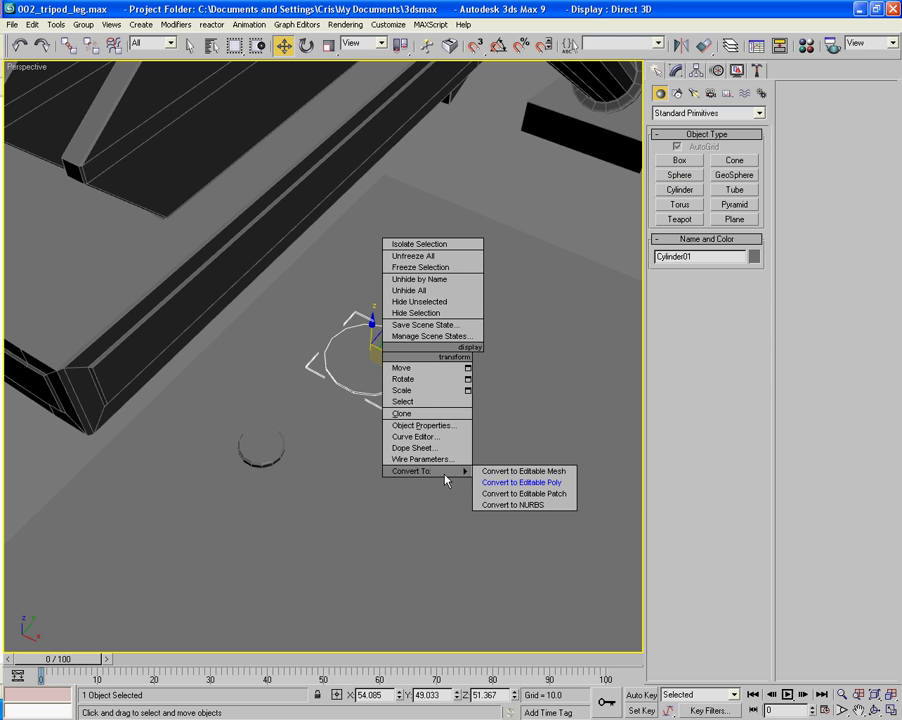
{"action": "left_click", "coordinate": [524, 482]}
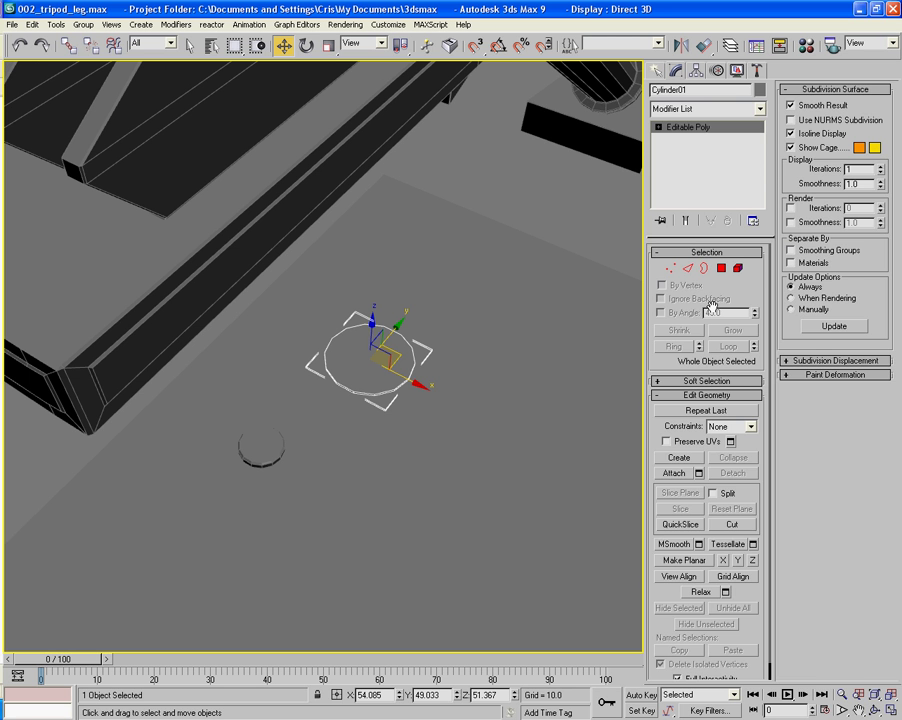
Bevel the wide cylinder's top polygon with height 0.025 and outline amount -0.05.
{"action": "left_click", "coordinate": [721, 268]}
{"action": "left_click", "coordinate": [674, 443]}
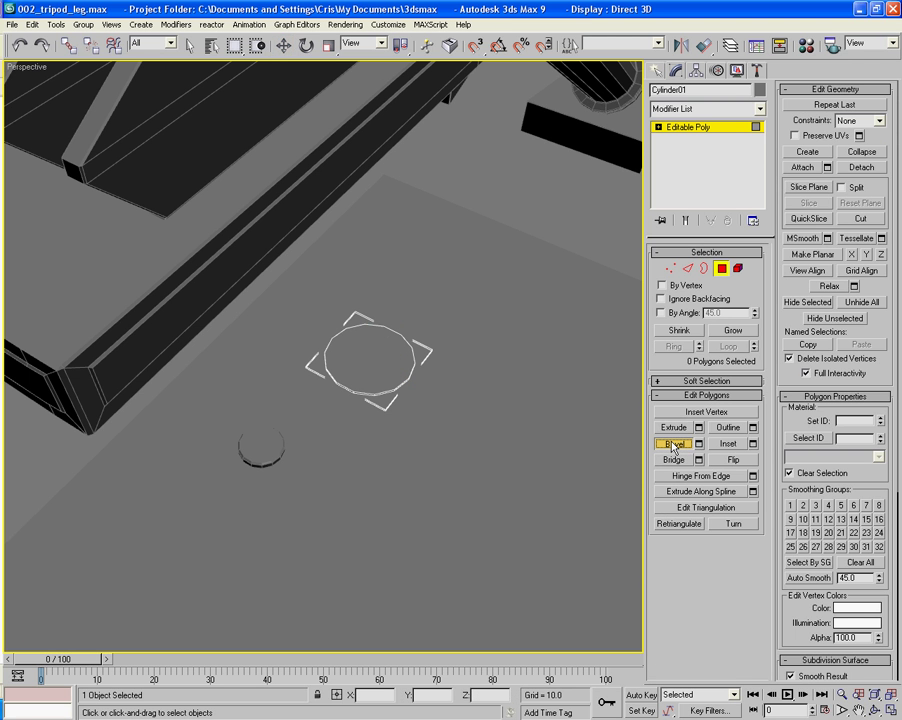
{"action": "left_click", "coordinate": [363, 385]}
{"action": "key", "text": "z"}
{"action": "middle_click_drag", "start_coordinate": [372, 412], "coordinate": [358, 394], "text": "alt"}
{"action": "mouse_move", "coordinate": [342, 416]}
{"action": "left_mouse_down"}
{"action": "mouse_move", "coordinate": [341, 356]}
{"action": "mouse_move", "coordinate": [346, 419]}
{"action": "mouse_move", "coordinate": [347, 410]}
{"action": "left_mouse_up"}
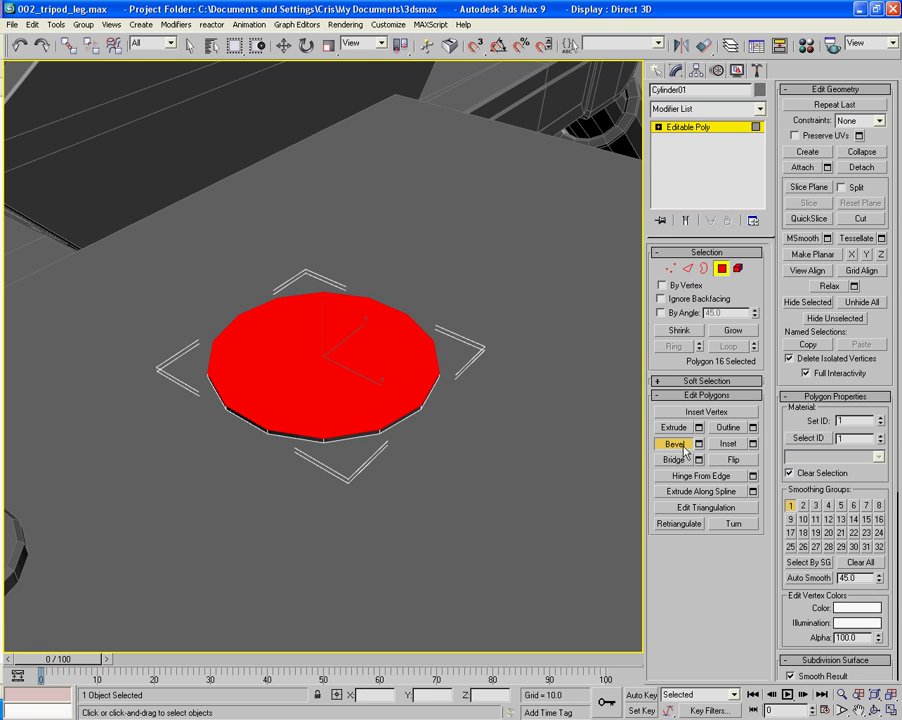
{"action": "left_click", "coordinate": [698, 449]}
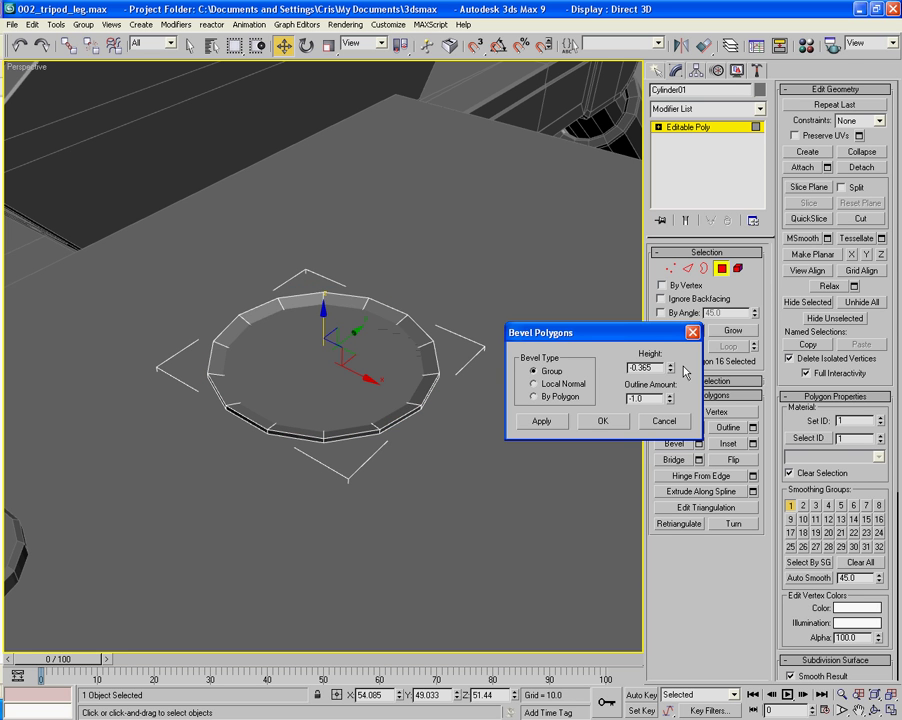
{"action": "left_click_drag", "start_coordinate": [673, 370], "coordinate": [672, 338]}
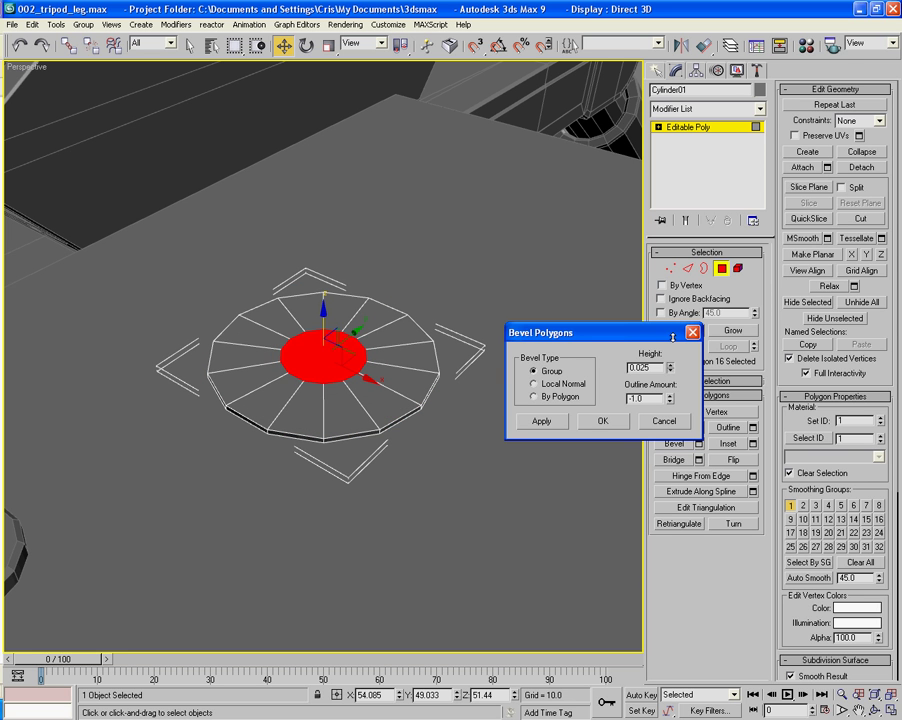
{"action": "left_click_drag", "start_coordinate": [670, 398], "coordinate": [671, 333]}
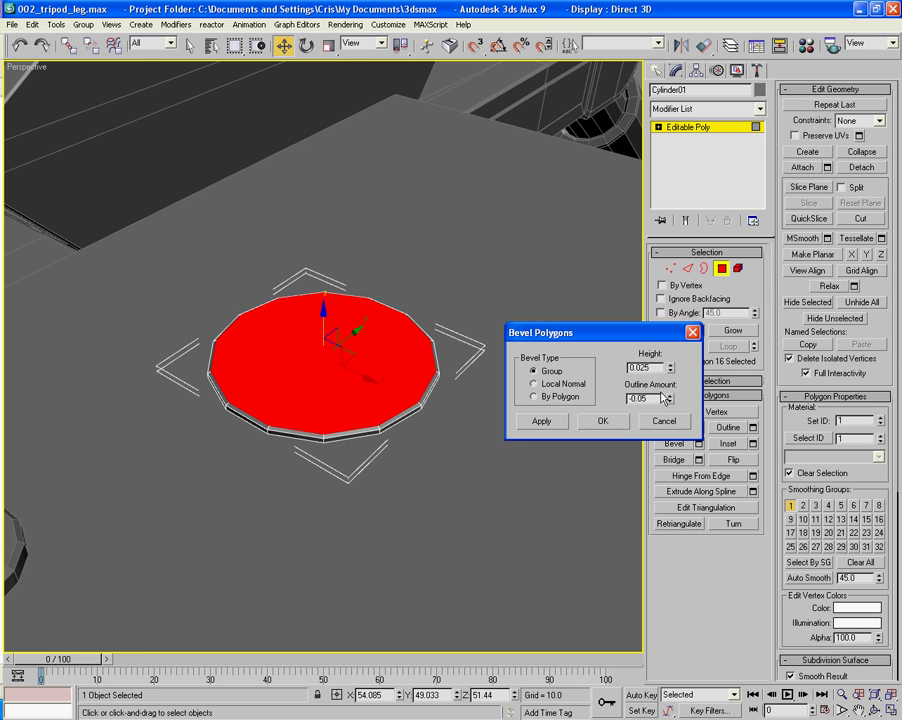
{"action": "left_click", "coordinate": [604, 421]}
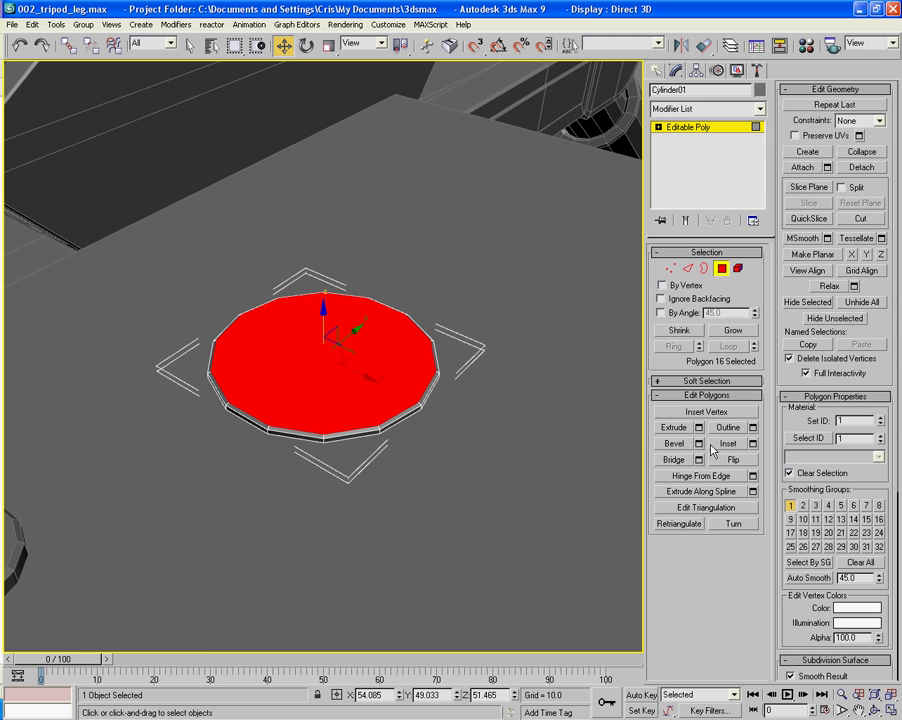
Inset the wide cylinder's top polygon by 0.12.
{"action": "left_click", "coordinate": [753, 444]}
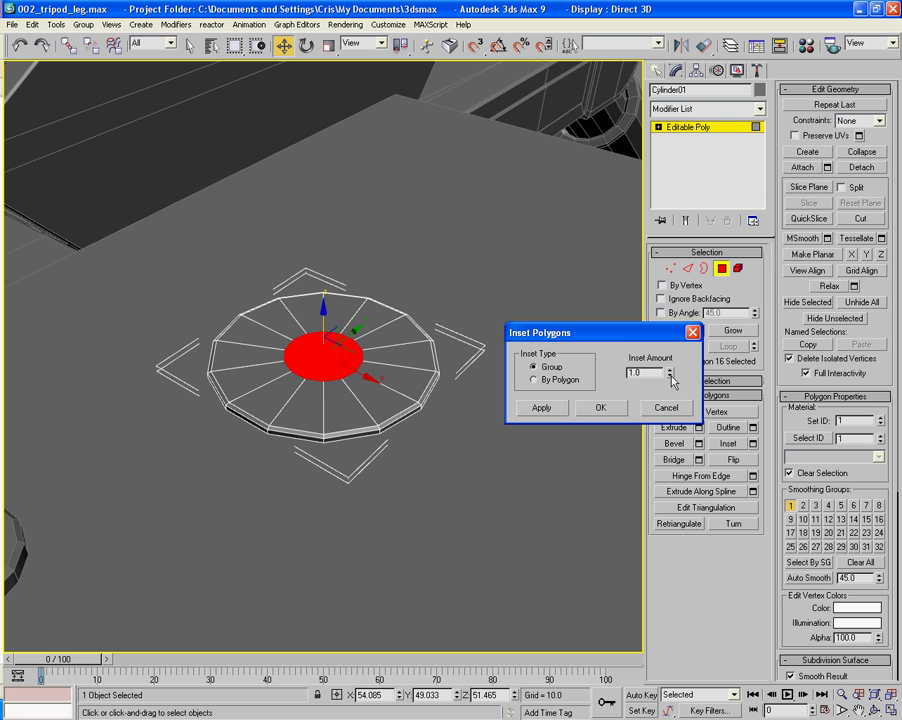
{"action": "left_click_drag", "start_coordinate": [672, 381], "coordinate": [676, 431]}
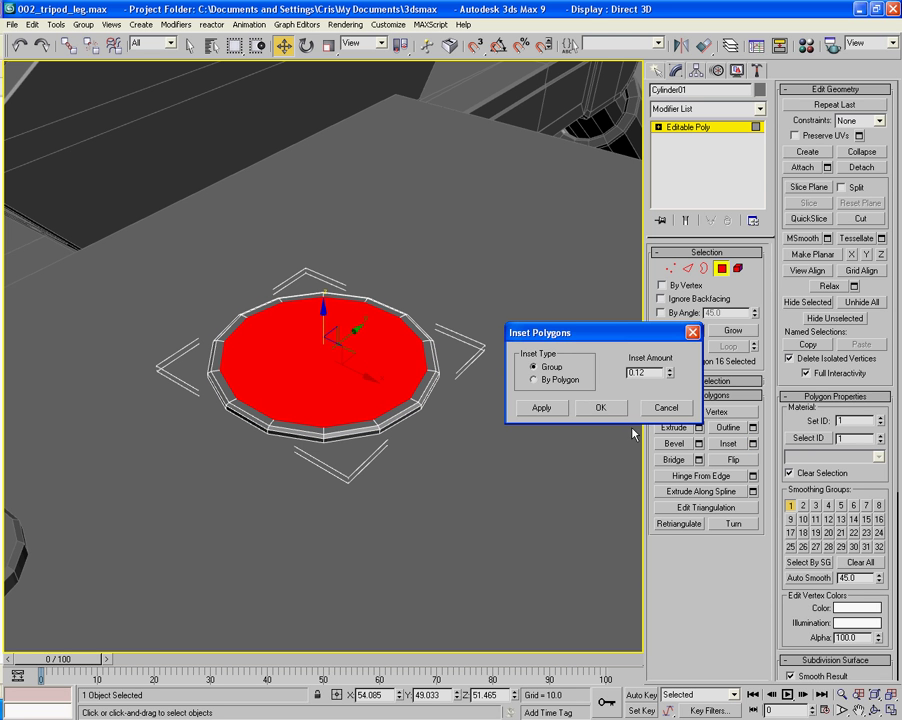
{"action": "left_click", "coordinate": [601, 408]}
Bevel the wide cylinder's inset top polygon slightly downward, using a negative height and an outline amount of -0.05.
{"action": "left_click", "coordinate": [699, 443]}
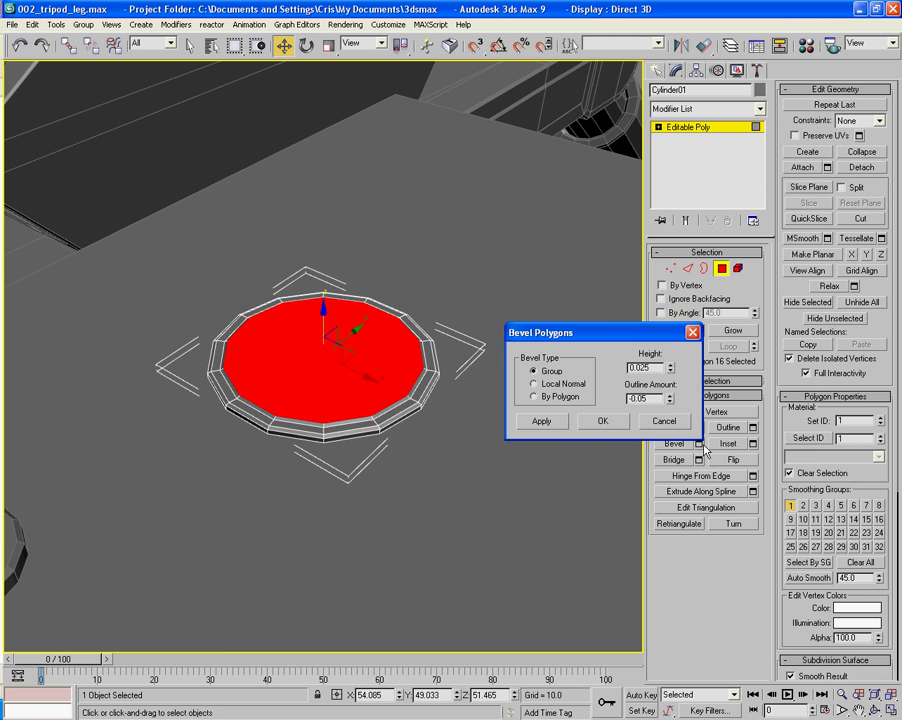
{"action": "left_click", "coordinate": [670, 371]}
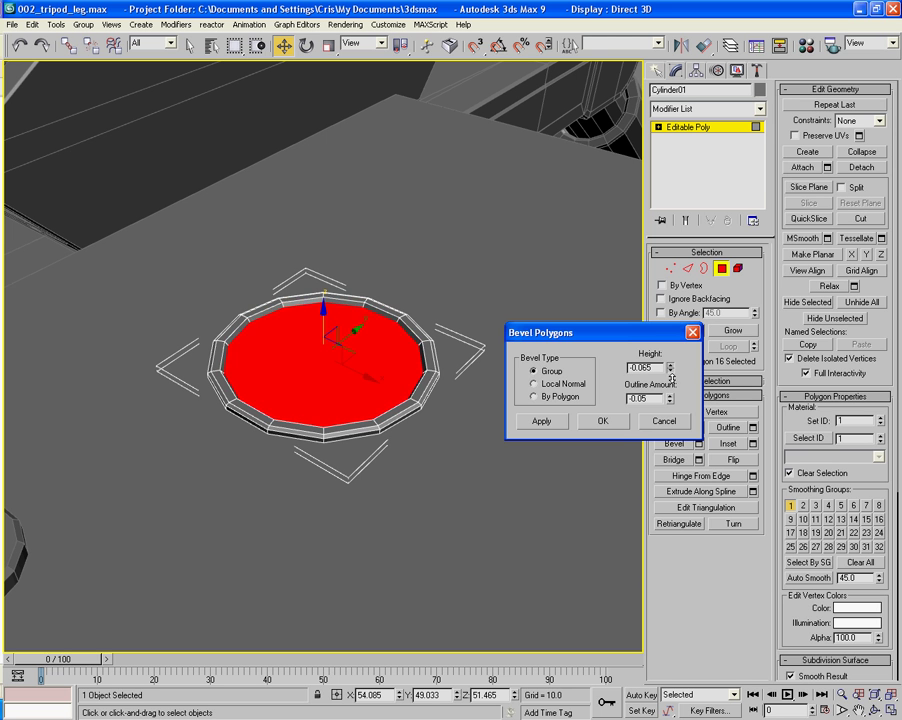
{"action": "left_click", "coordinate": [670, 371]}
{"action": "left_click", "coordinate": [615, 428]}
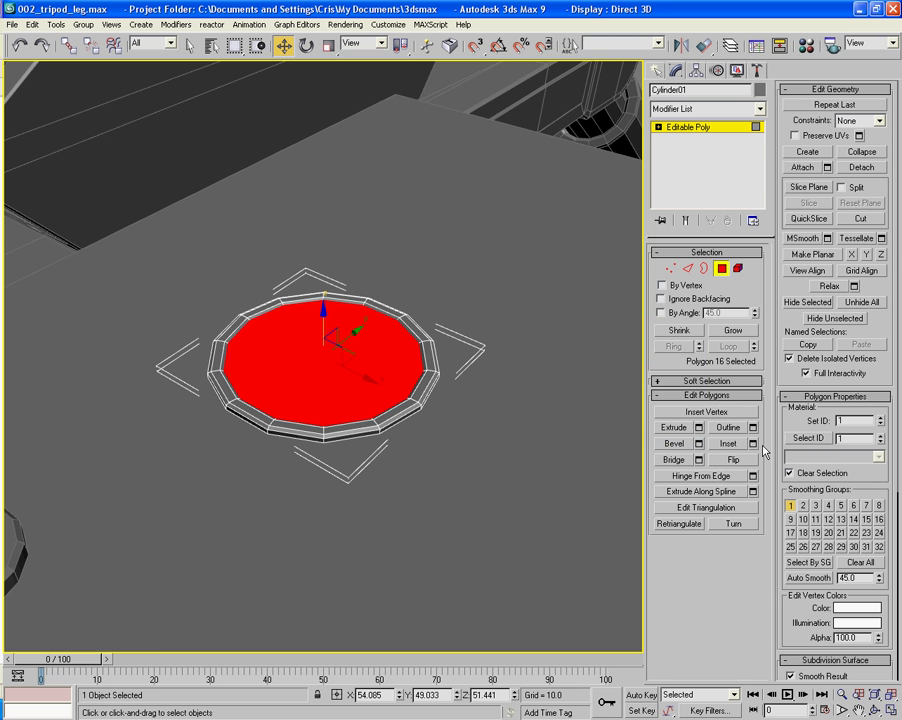
Inset the recessed top polygon far inward, leaving a small disc at the cylinder's centre.
{"action": "left_click", "coordinate": [753, 443]}
{"action": "left_click_drag", "start_coordinate": [670, 371], "coordinate": [670, 317]}
{"action": "left_click", "coordinate": [598, 409]}
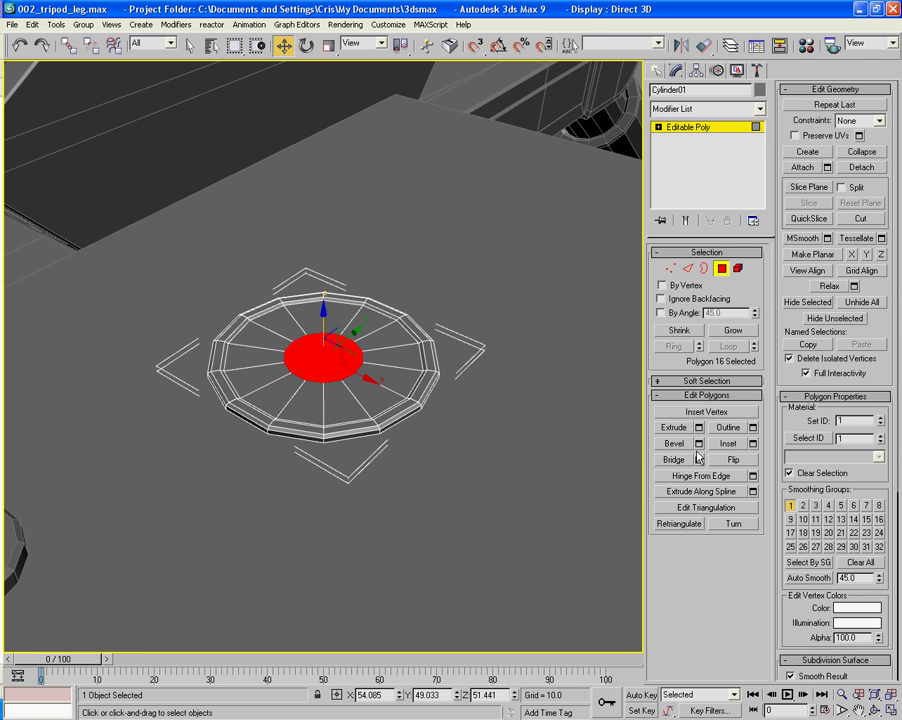
Bevel the small central polygon with height 0.035 and outline amount -0.05, and leave polygon editing.
{"action": "left_click", "coordinate": [698, 444]}
{"action": "left_click_drag", "start_coordinate": [669, 372], "coordinate": [670, 364]}
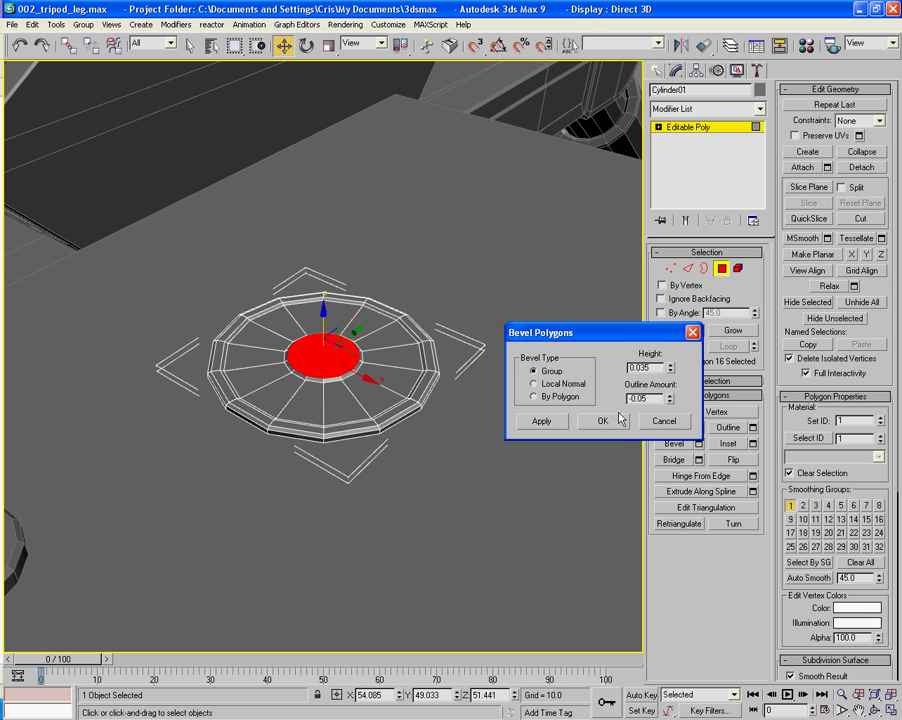
{"action": "left_click", "coordinate": [603, 421]}
{"action": "left_click", "coordinate": [727, 270]}
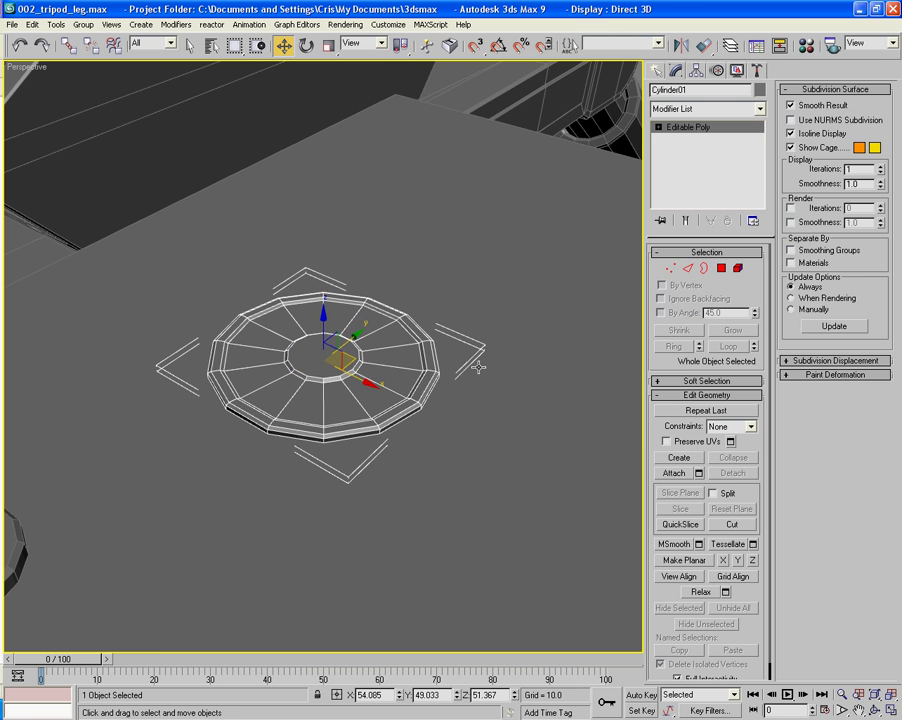
Scale the wide rivet down to about 29% in X and Y, keeping Z at 100%.
{"action": "middle_click_drag", "start_coordinate": [340, 356], "coordinate": [486, 356], "text": "alt"}
{"action": "middle_click_drag", "start_coordinate": [280, 516], "coordinate": [250, 235], "text": "alt"}
{"action": "left_click", "coordinate": [327, 46]}
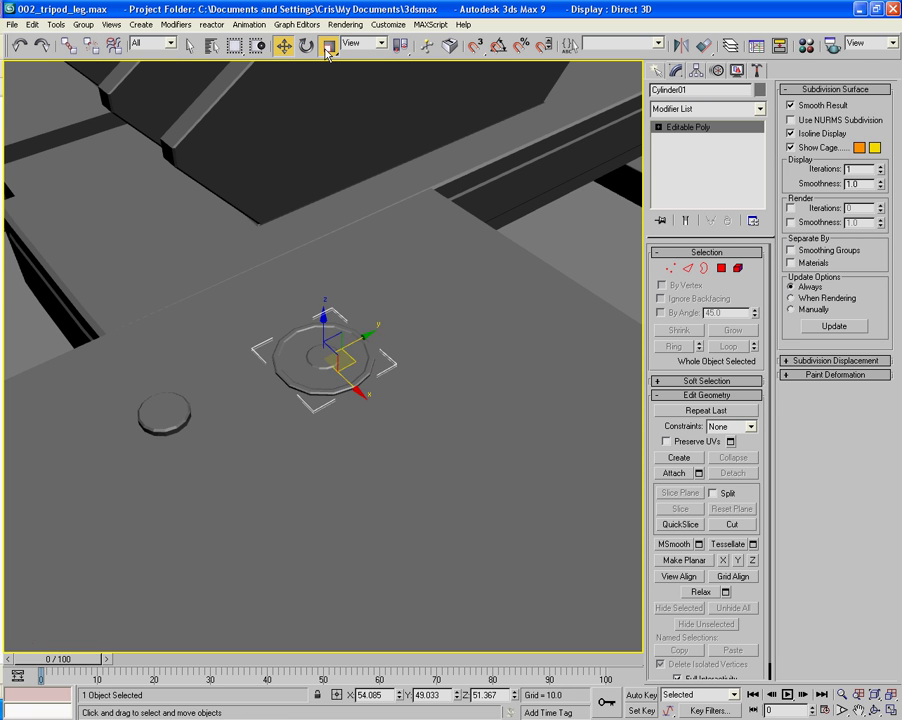
{"action": "left_click_drag", "start_coordinate": [330, 372], "coordinate": [330, 256]}
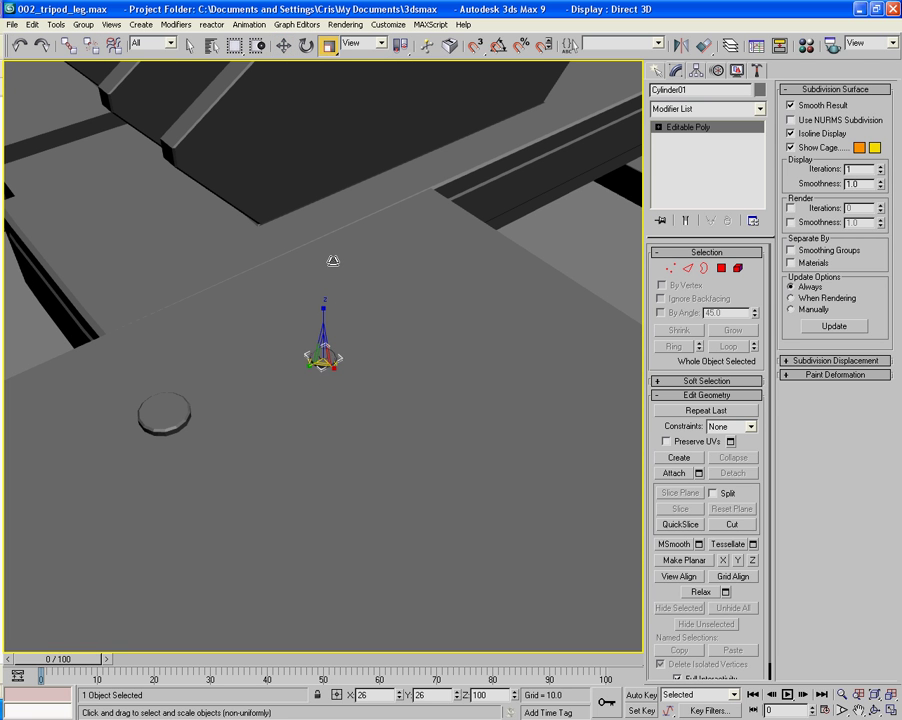
{"action": "mouse_move", "coordinate": [356, 414]}
{"action": "middle_mouse_down", "text": "alt"}
{"action": "mouse_move", "coordinate": [378, 392]}
{"action": "mouse_move", "coordinate": [340, 418]}
{"action": "middle_mouse_up", "text": "alt"}
Reset the scaled rivet's transform with Reset XForm and collapse it back to an Editable Poly.
{"action": "right_click", "coordinate": [330, 418]}
{"action": "mouse_move", "coordinate": [393, 543]}
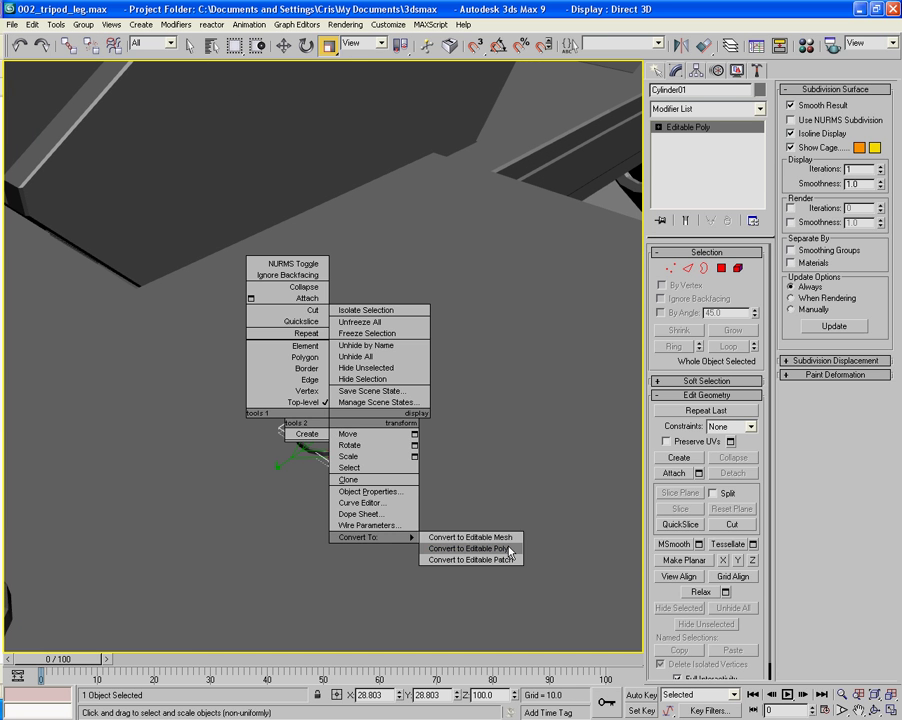
{"action": "left_click", "coordinate": [459, 548]}
{"action": "left_click", "coordinate": [757, 72]}
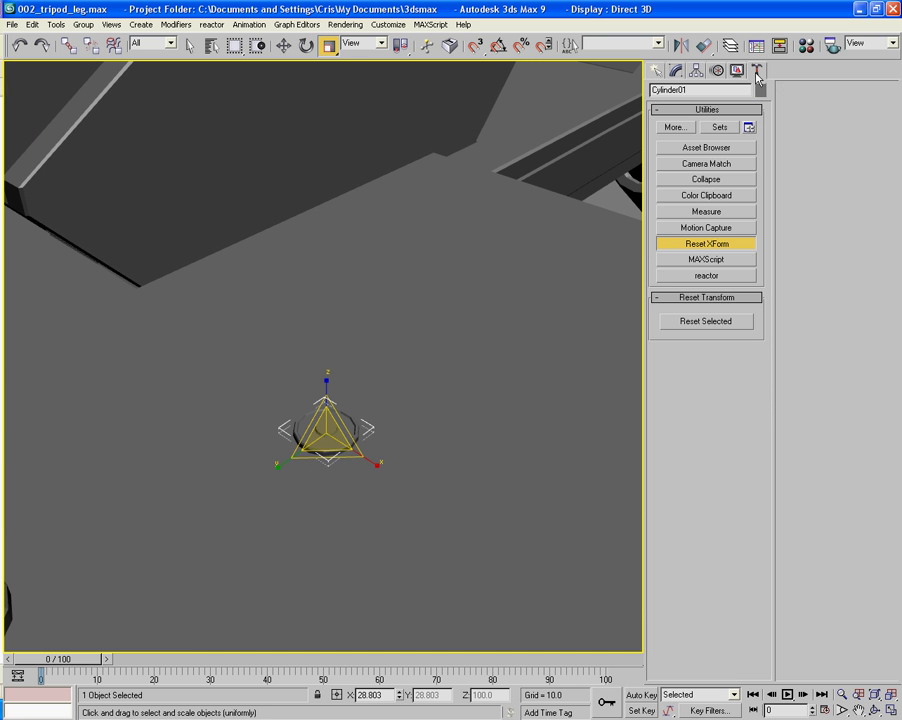
{"action": "left_click", "coordinate": [715, 244]}
{"action": "right_click", "coordinate": [428, 430]}
{"action": "mouse_move", "coordinate": [412, 550]}
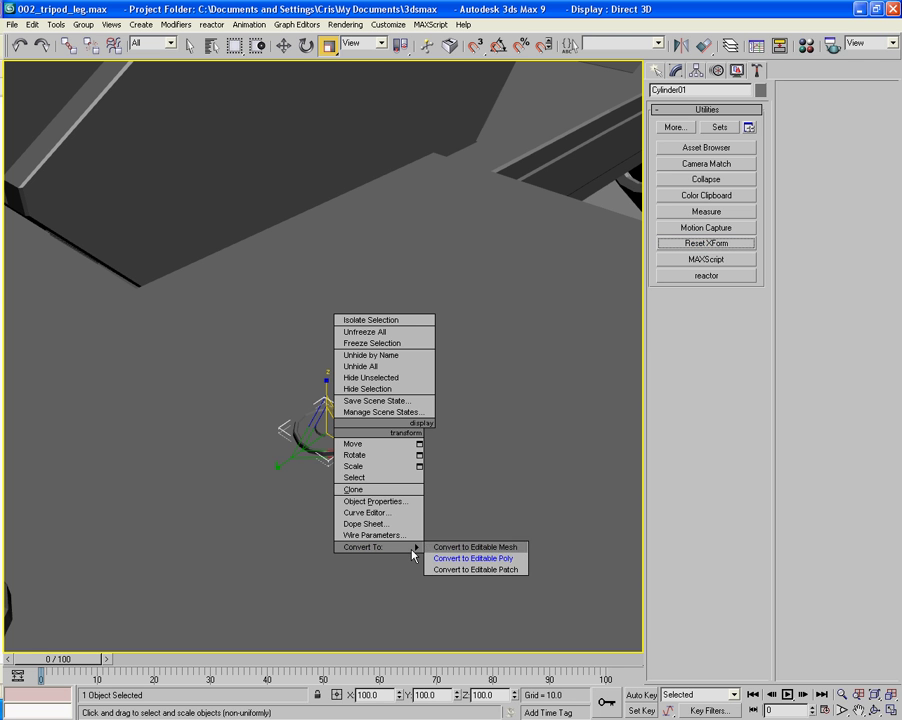
{"action": "left_click", "coordinate": [475, 560]}
Delete the helper box underneath the two rivets, keeping both rivet parts.
{"action": "middle_click_drag", "start_coordinate": [369, 469], "coordinate": [380, 444]}
{"action": "scroll", "coordinate": [445, 435], "scroll_direction": "down", "scroll_amount": 4}
{"action": "scroll", "coordinate": [437, 437], "scroll_direction": "down", "scroll_amount": 3}
{"action": "left_click", "coordinate": [434, 445]}
{"action": "key", "text": "Delete"}
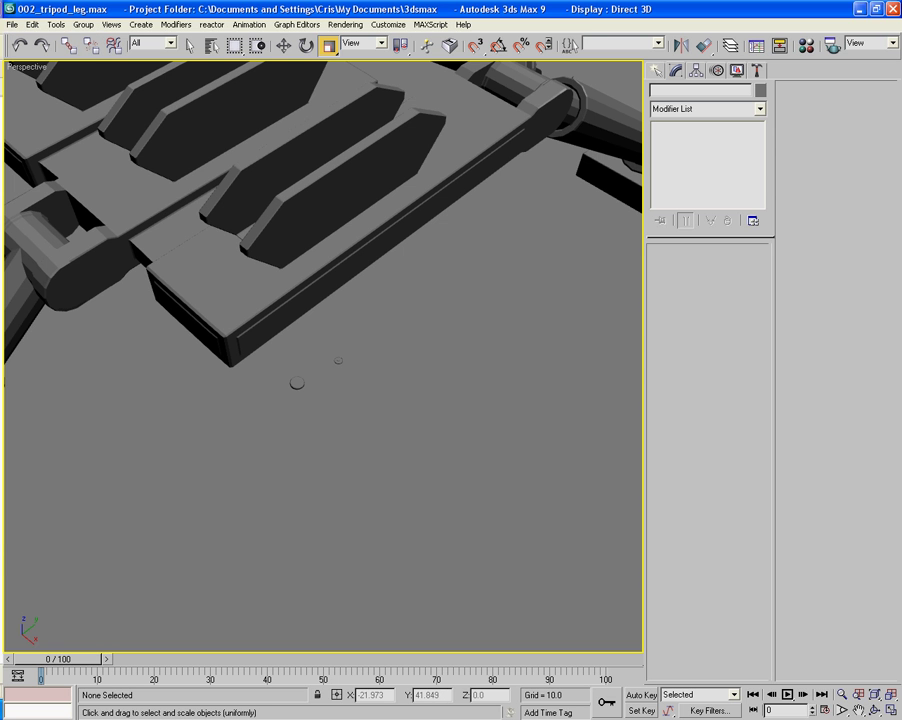
Switch to Firefox and search the 3D-Palace community forum for the keywords "placement tool".
{"action": "key", "text": "super"}
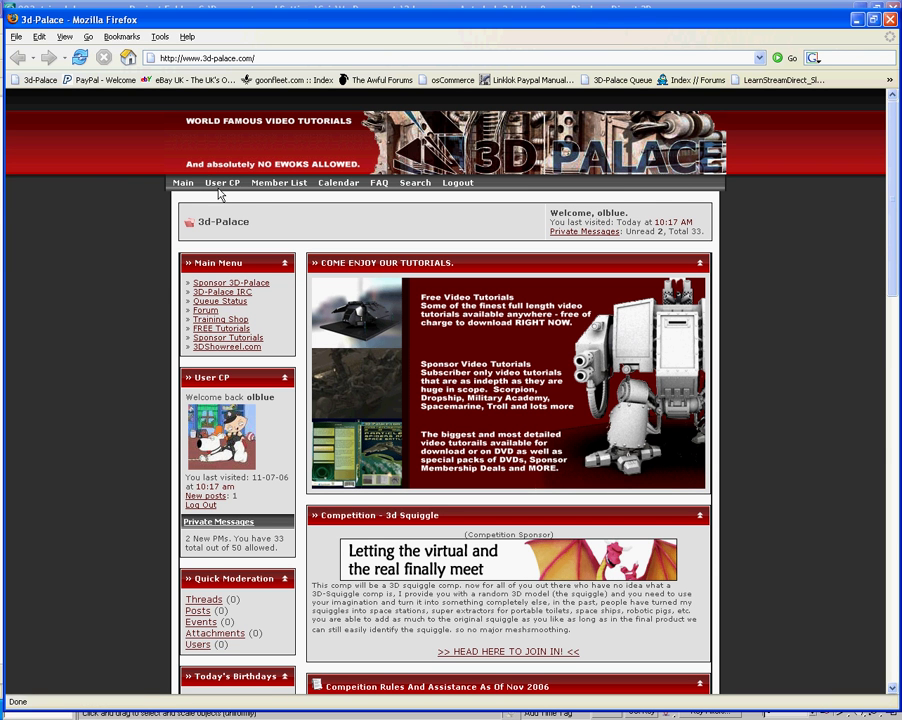
{"action": "left_click", "coordinate": [206, 312]}
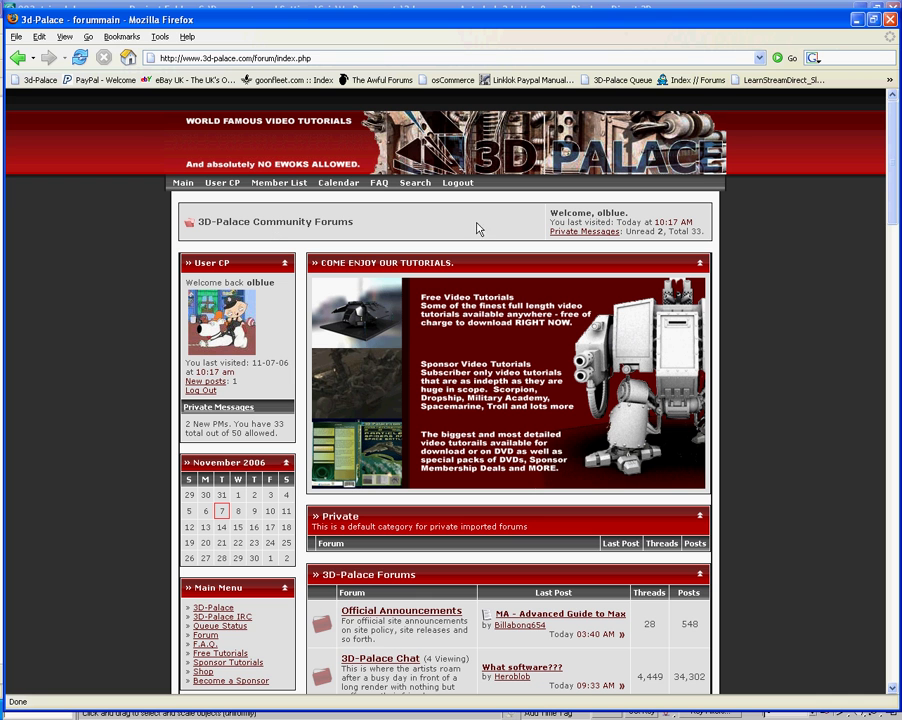
{"action": "left_click", "coordinate": [416, 184]}
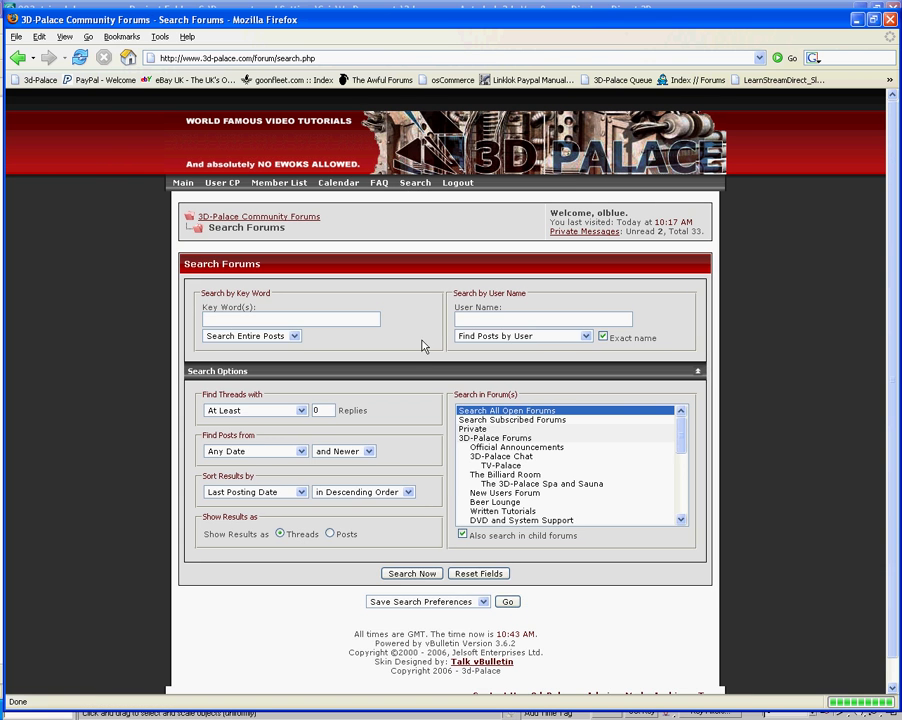
{"action": "left_click", "coordinate": [303, 318]}
{"action": "type", "text": "pl"}
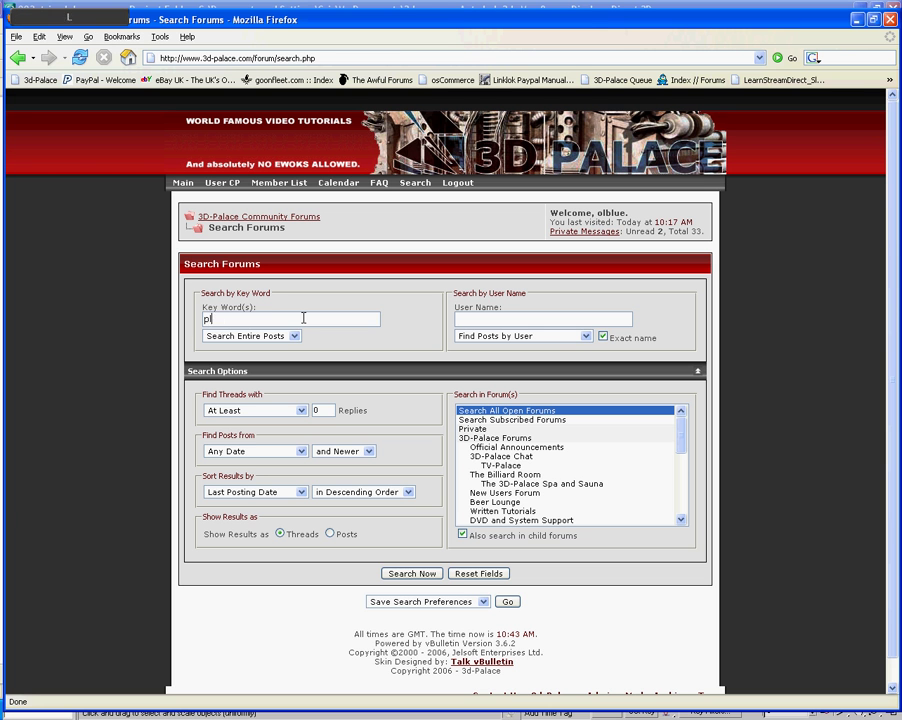
{"action": "type", "text": "acement tool"}
{"action": "key", "text": "Return"}
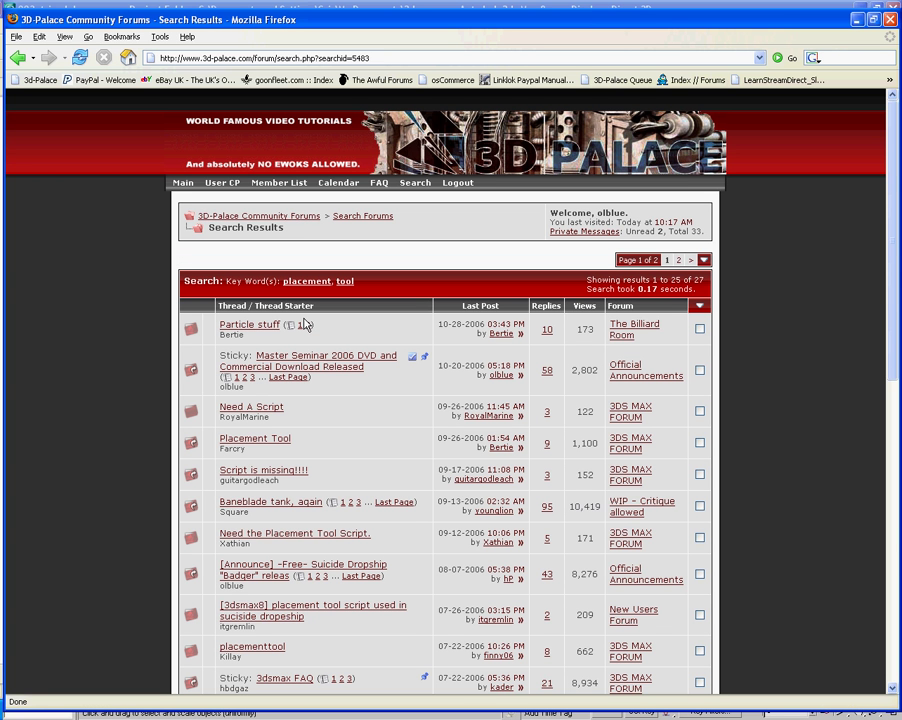
Check the "Need the Placement Tool Script." thread and its posted link for the script, and close both pages.
{"action": "middle_click", "coordinate": [300, 537]}
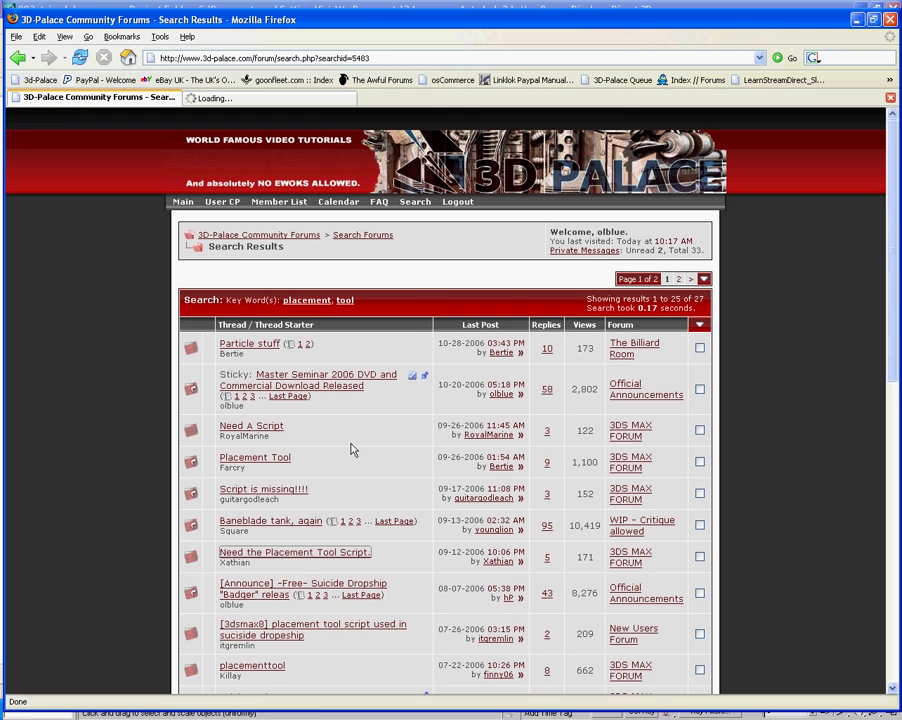
{"action": "left_click", "coordinate": [320, 98]}
{"action": "scroll", "coordinate": [504, 245], "scroll_direction": "down", "scroll_amount": 10}
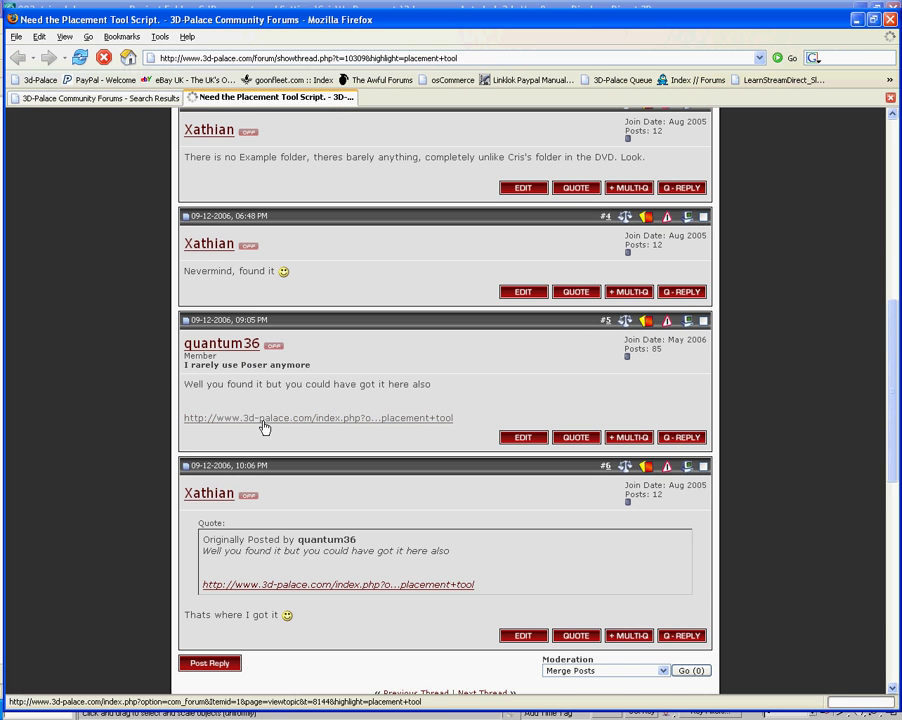
{"action": "middle_click", "coordinate": [262, 420]}
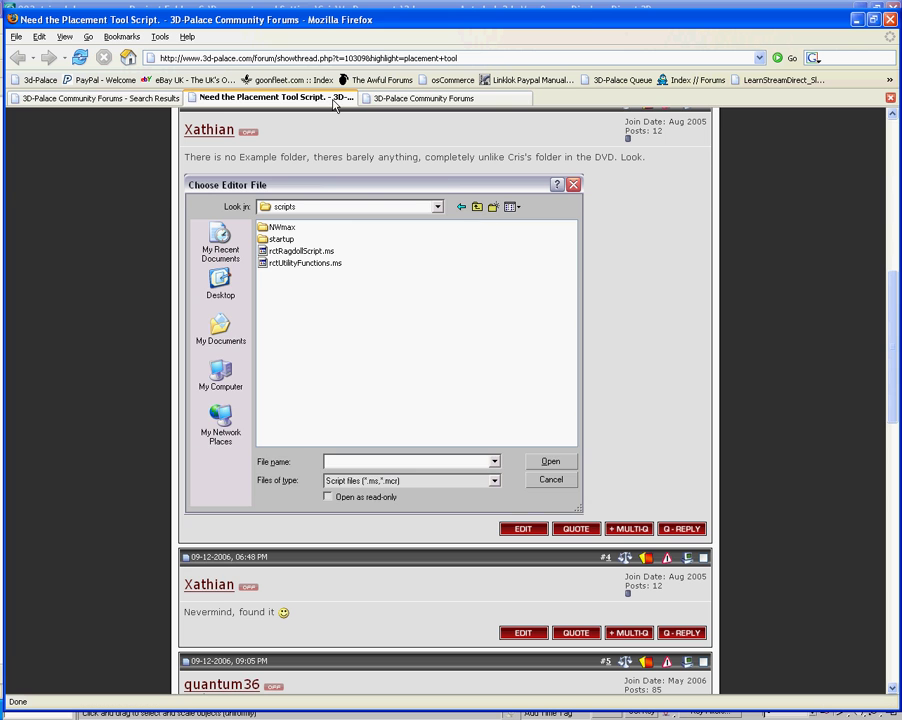
{"action": "middle_click", "coordinate": [334, 99]}
{"action": "middle_click", "coordinate": [346, 97]}
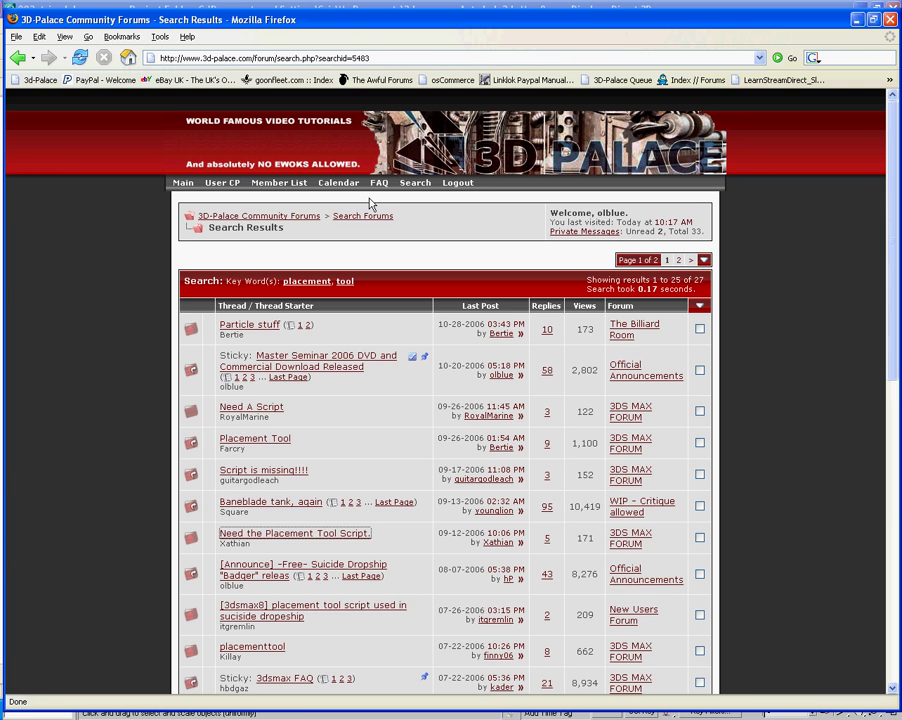
Open the "placement tool script" thread and the oldest "Placement Tool" thread from the search results in background tabs.
{"action": "scroll", "coordinate": [408, 352], "scroll_direction": "down", "scroll_amount": 5}
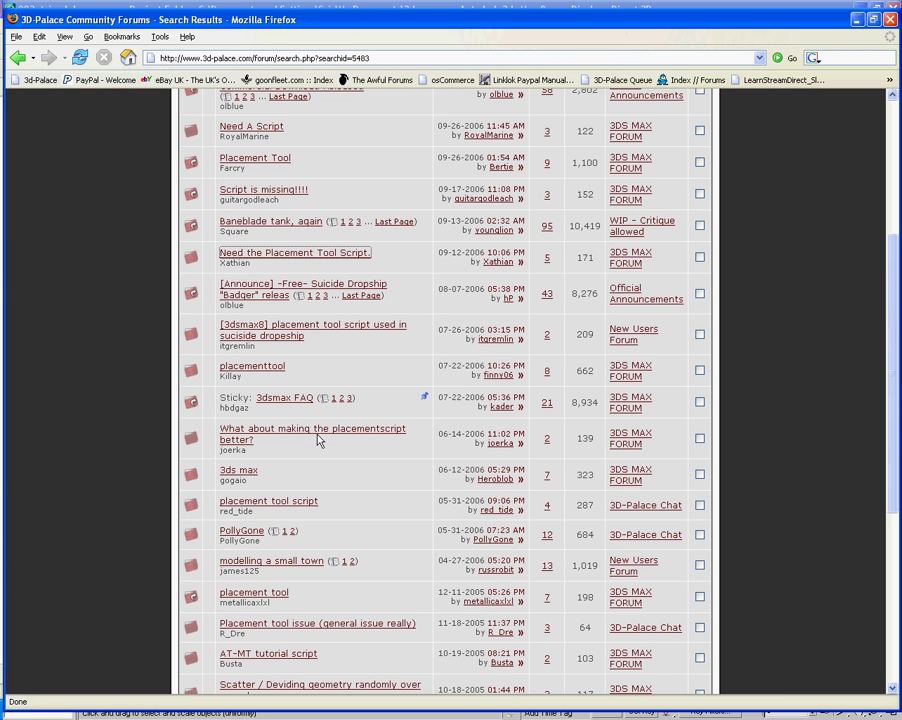
{"action": "scroll", "coordinate": [314, 430], "scroll_direction": "down", "scroll_amount": 2}
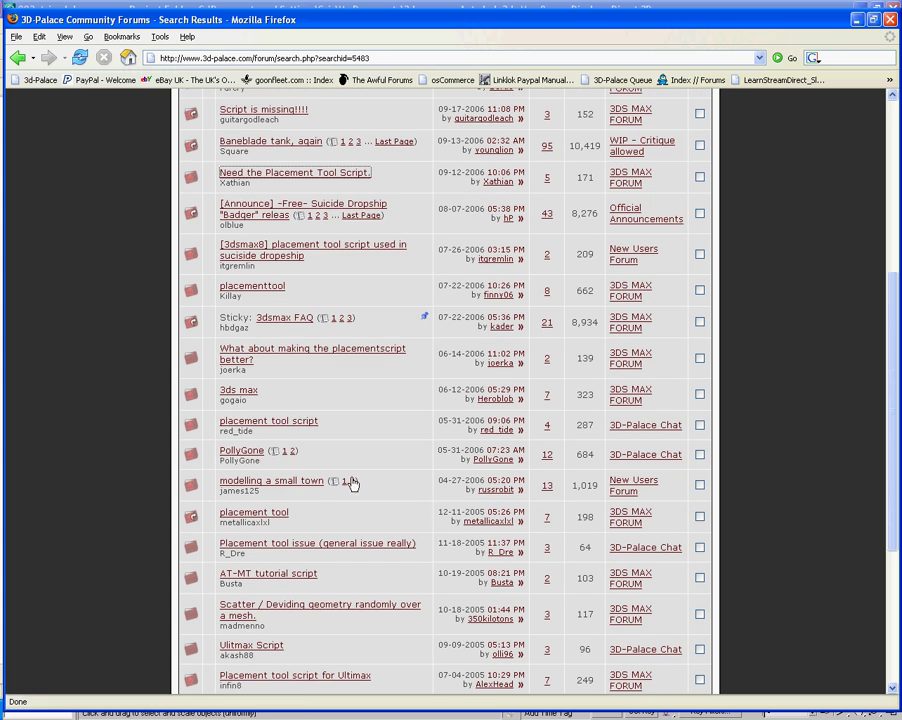
{"action": "middle_click", "coordinate": [266, 423]}
{"action": "scroll", "coordinate": [266, 427], "scroll_direction": "down", "scroll_amount": 2}
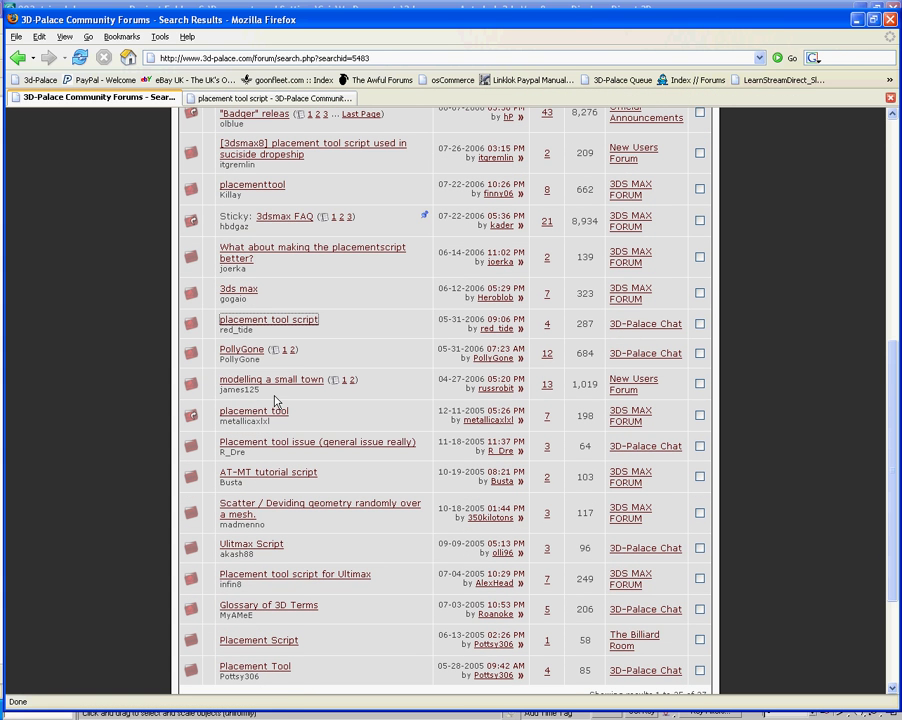
{"action": "middle_click", "coordinate": [288, 668]}
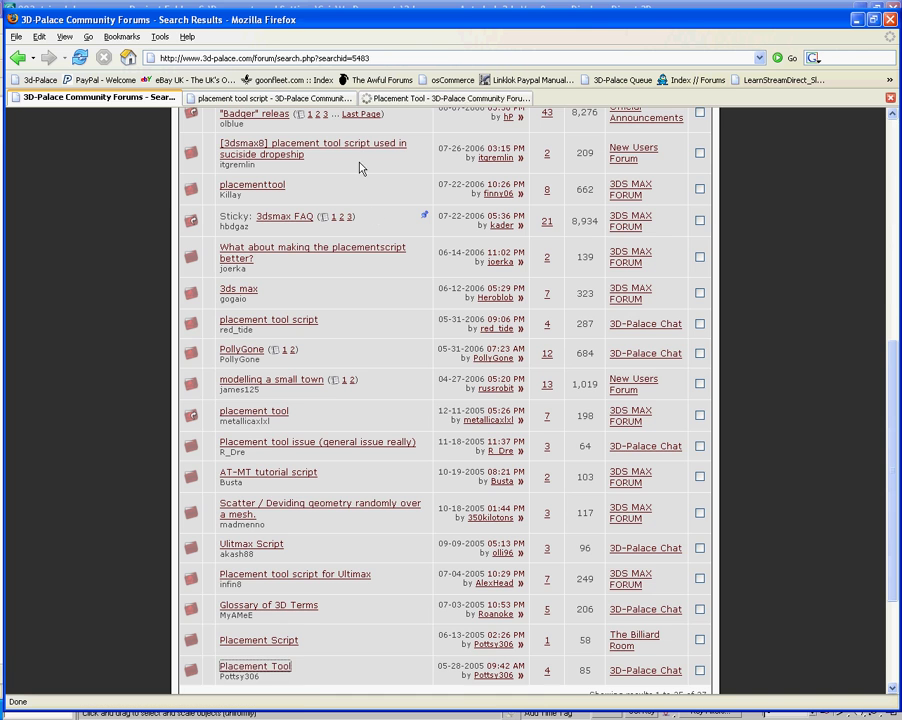
Read the "placement tool script" thread, check the forum link posted in its replies, and close the linked page.
{"action": "left_click", "coordinate": [335, 102]}
{"action": "scroll", "coordinate": [519, 328], "scroll_direction": "down", "scroll_amount": 1}
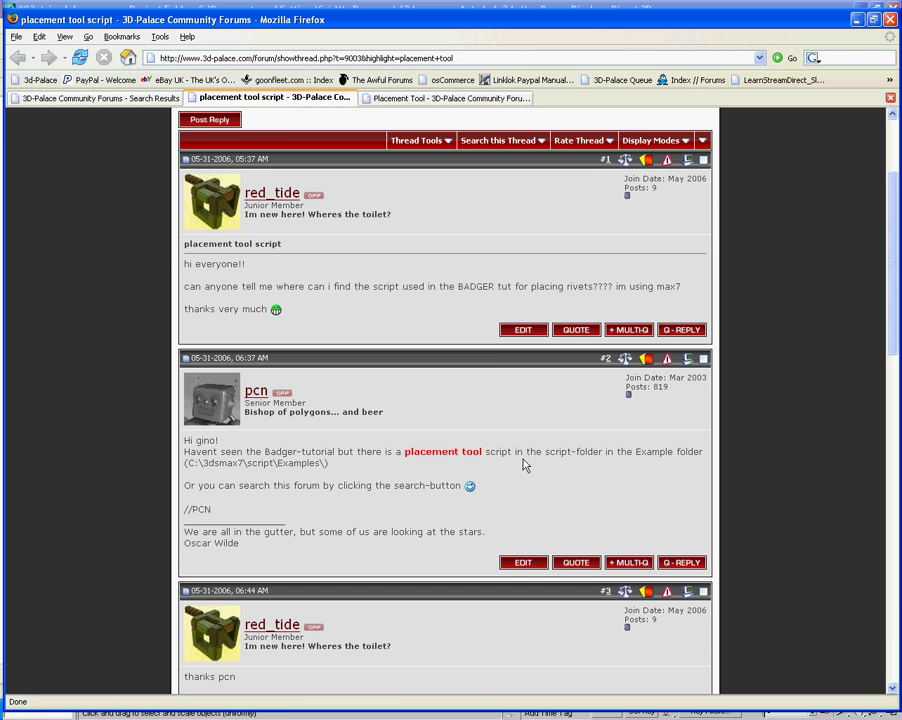
{"action": "scroll", "coordinate": [447, 456], "scroll_direction": "down", "scroll_amount": 8}
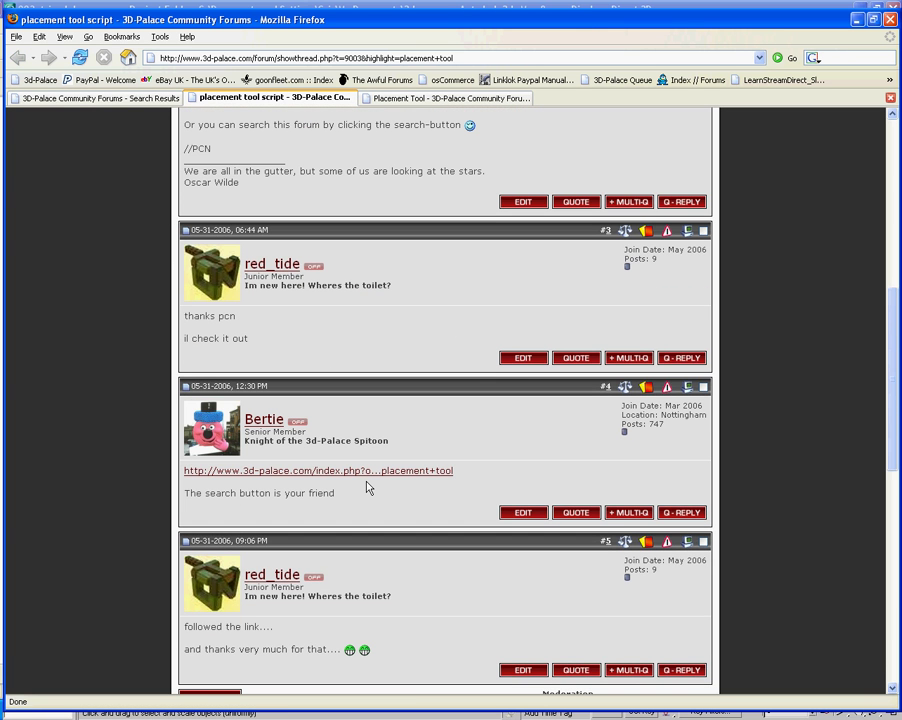
{"action": "middle_click", "coordinate": [366, 471]}
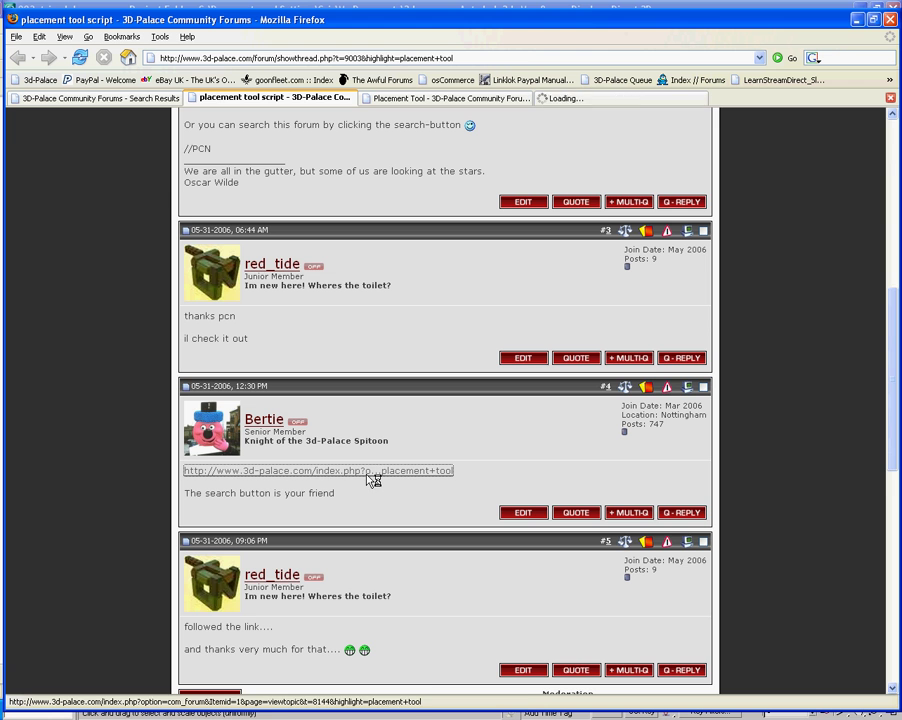
{"action": "left_click", "coordinate": [598, 102]}
{"action": "middle_click", "coordinate": [598, 102]}
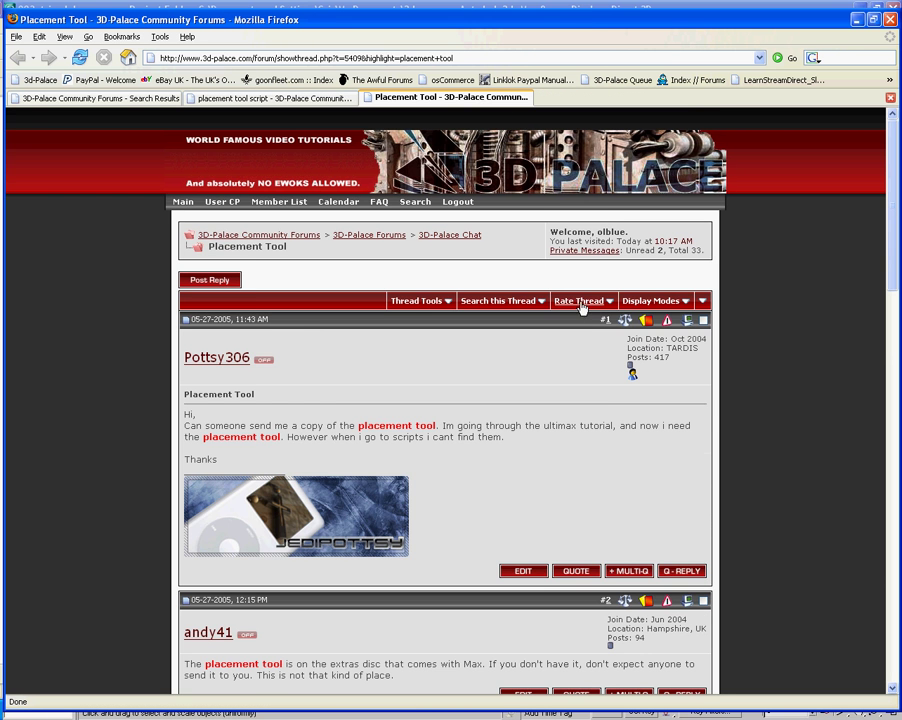
Read the replies in the "Placement Tool" thread about where to find the script, and close the thread.
{"action": "scroll", "coordinate": [582, 308], "scroll_direction": "down", "scroll_amount": 20}
{"action": "scroll", "coordinate": [505, 202], "scroll_direction": "up", "scroll_amount": 10}
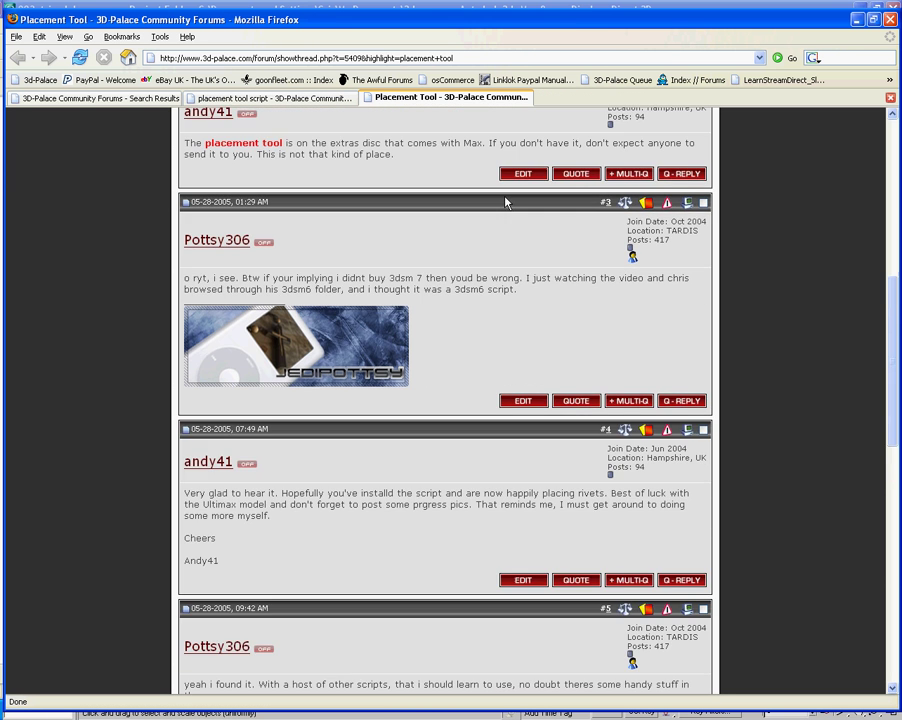
{"action": "middle_click", "coordinate": [381, 101]}
Try thread number 8144 from the posted link in the forum's thread address, and return to the search results.
{"action": "scroll", "coordinate": [502, 248], "scroll_direction": "down", "scroll_amount": 5}
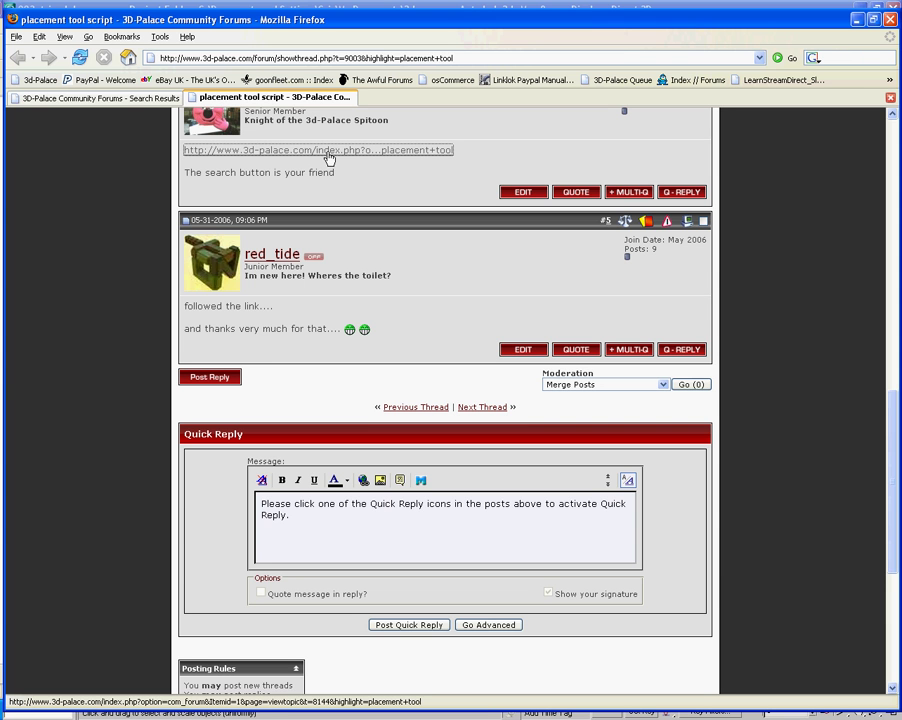
{"action": "left_click_drag", "start_coordinate": [343, 58], "coordinate": [515, 55]}
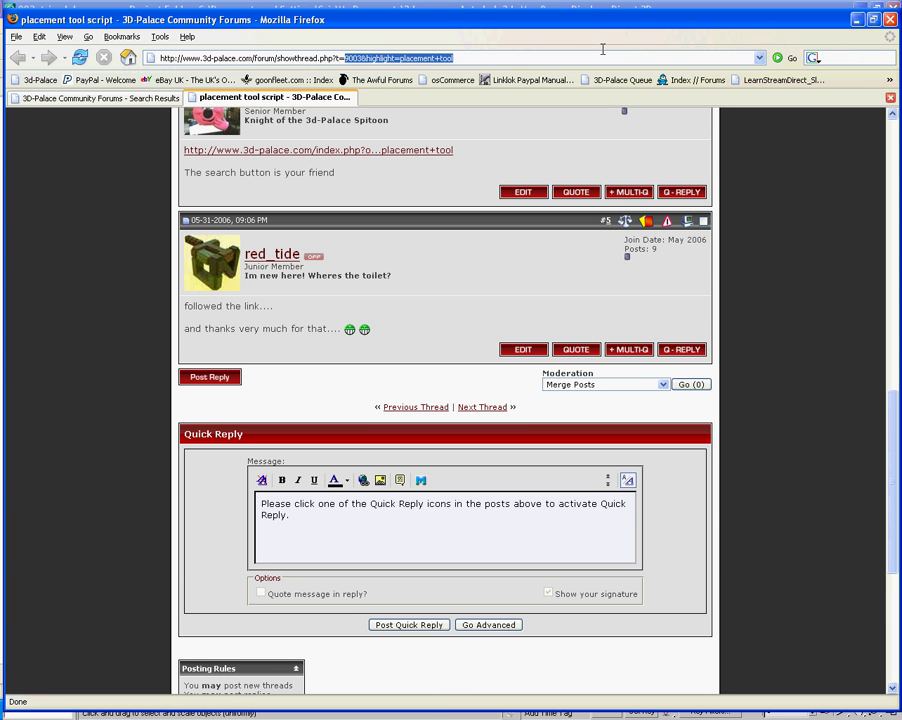
{"action": "type", "text": "8144"}
{"action": "key", "text": "Return"}
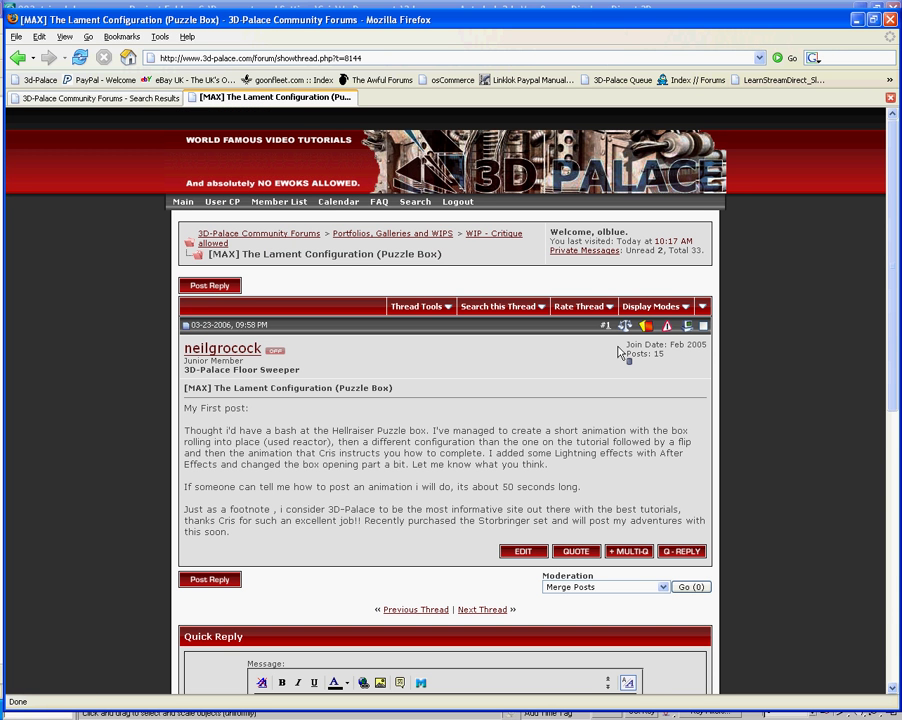
{"action": "middle_click", "coordinate": [299, 102]}
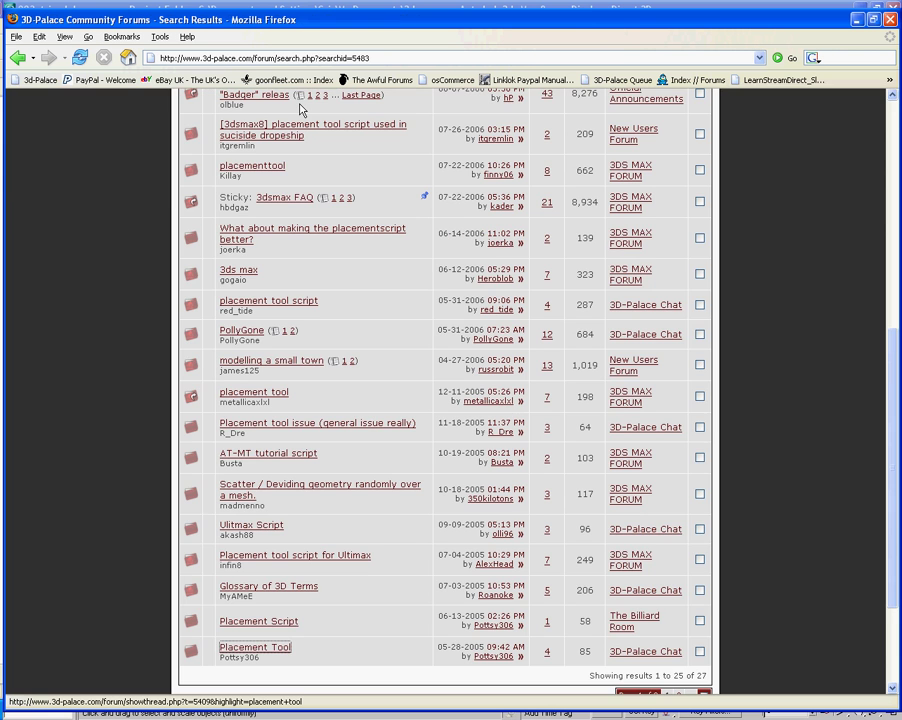
{"action": "scroll", "coordinate": [435, 428], "scroll_direction": "down", "scroll_amount": 3}
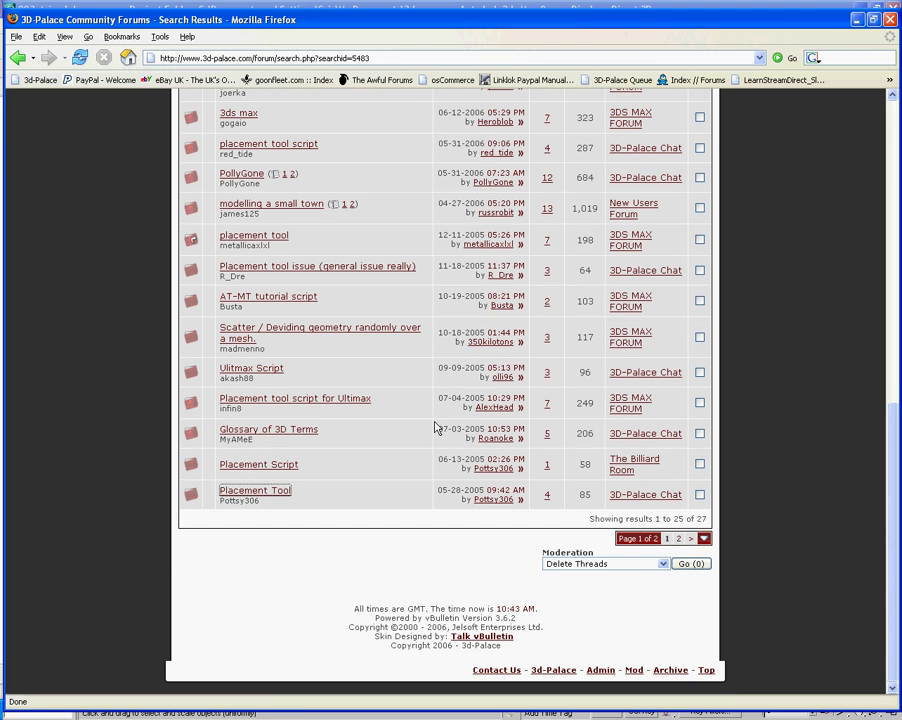
Check the second page of the forum search results for placement tool threads, and return to the first page.
{"action": "left_click", "coordinate": [678, 541]}
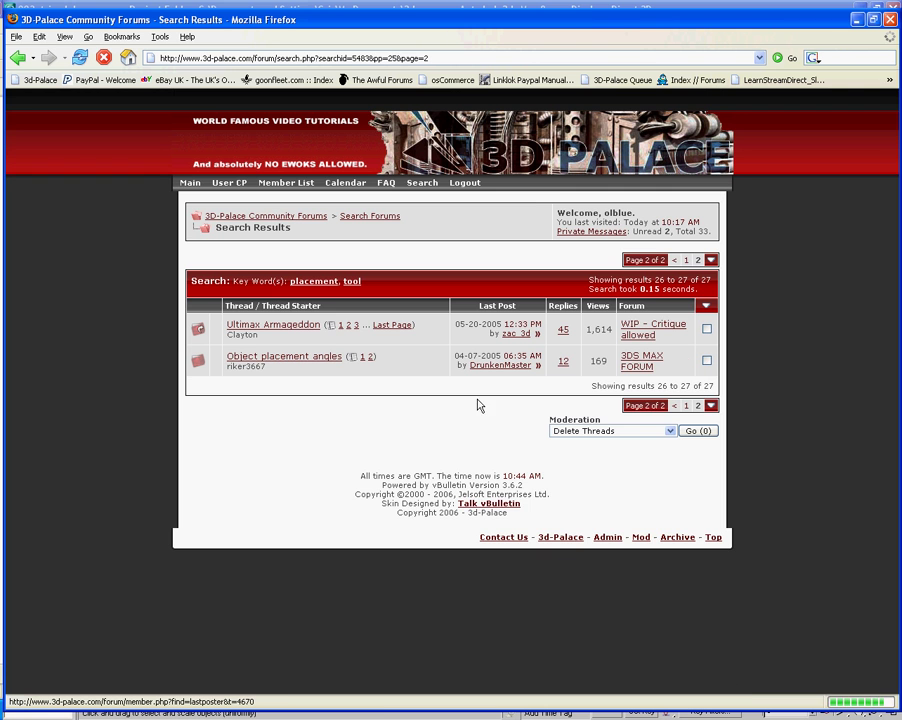
{"action": "left_click", "coordinate": [686, 405]}
{"action": "scroll", "coordinate": [280, 562], "scroll_direction": "down", "scroll_amount": 4}
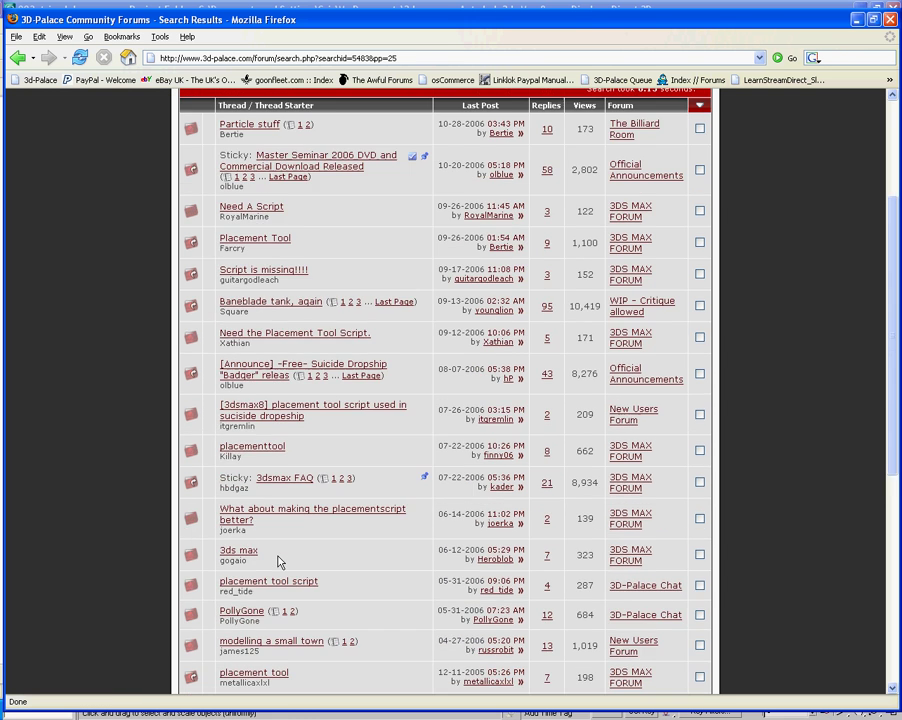
{"action": "scroll", "coordinate": [278, 562], "scroll_direction": "down", "scroll_amount": 8}
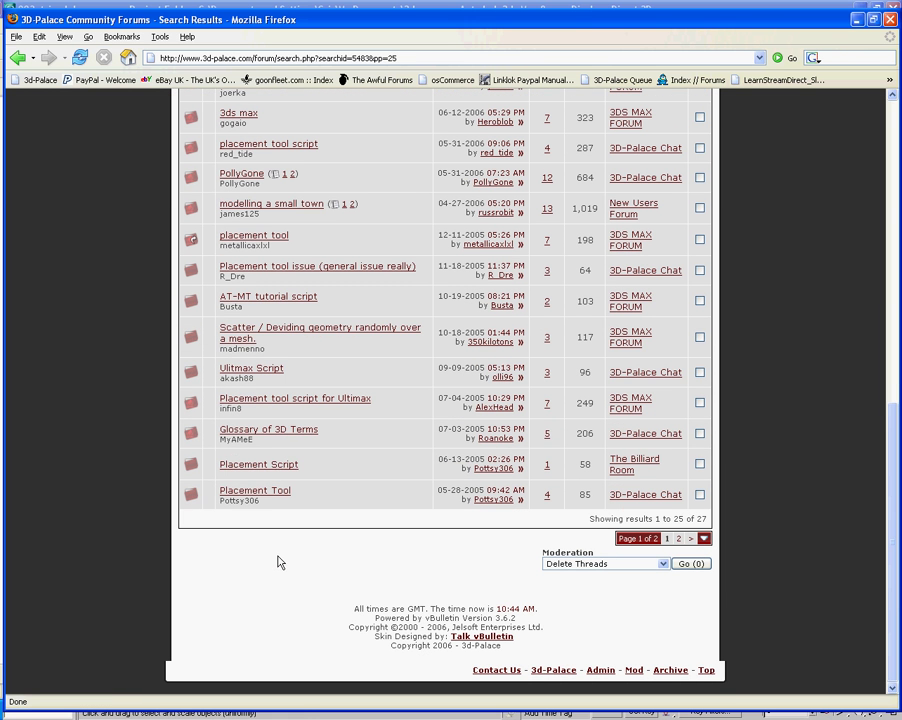
Open the oldest "Placement Tool" thread and "Placement tool script for Ultimax" in new tabs, and read the Ultimax thread's replies.
{"action": "middle_click", "coordinate": [275, 493]}
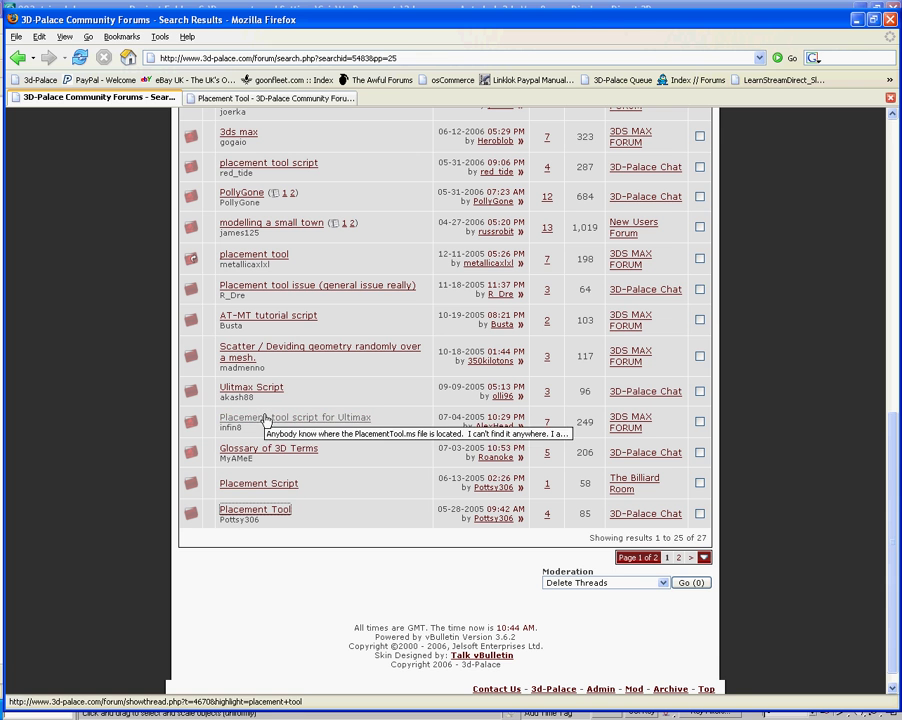
{"action": "middle_click", "coordinate": [265, 420]}
{"action": "left_click", "coordinate": [445, 97]}
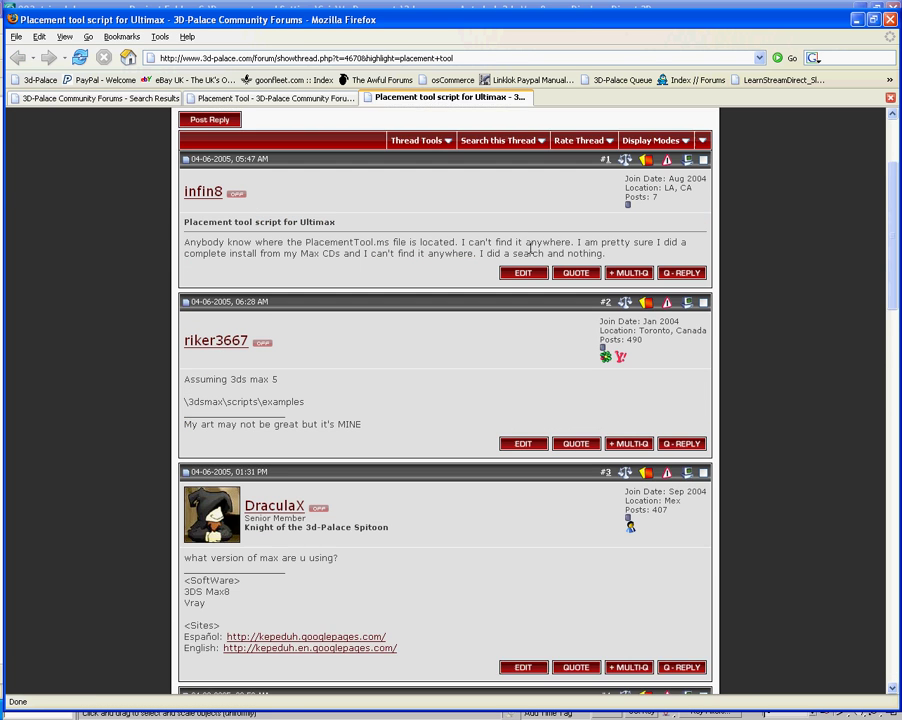
{"action": "scroll", "coordinate": [531, 250], "scroll_direction": "down", "scroll_amount": 10}
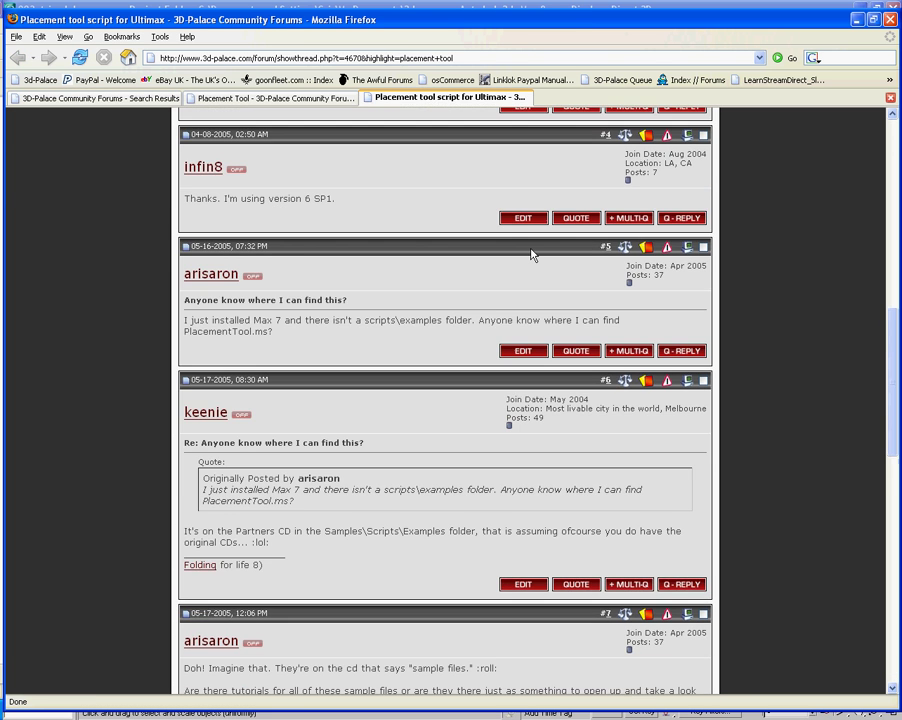
{"action": "scroll", "coordinate": [531, 255], "scroll_direction": "down", "scroll_amount": 8}
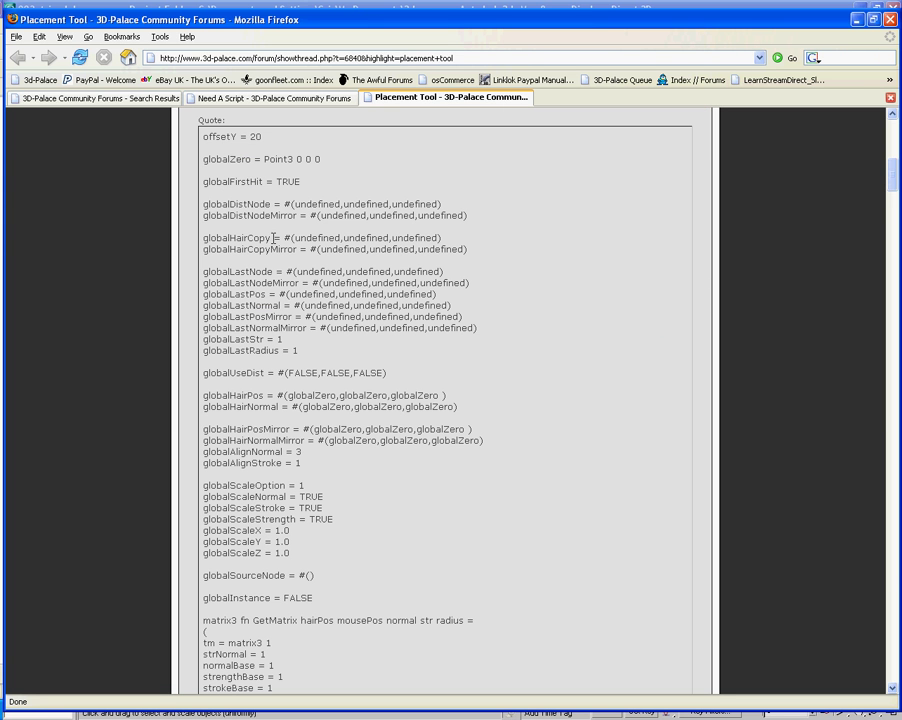
Copy the complete script code quoted in the "Placement Tool" thread, from the offsetY line through the final addRollout line.
{"action": "mouse_move", "coordinate": [203, 137]}
{"action": "left_mouse_down"}
{"action": "mouse_move", "coordinate": [305, 272]}
{"action": "mouse_move", "coordinate": [352, 658]}
{"action": "mouse_move", "coordinate": [365, 690]}
{"action": "mouse_move", "coordinate": [385, 716]}
{"action": "mouse_move", "coordinate": [415, 705]}
{"action": "mouse_move", "coordinate": [462, 714]}
{"action": "mouse_move", "coordinate": [365, 582]}
{"action": "mouse_move", "coordinate": [368, 274]}
{"action": "left_mouse_up"}
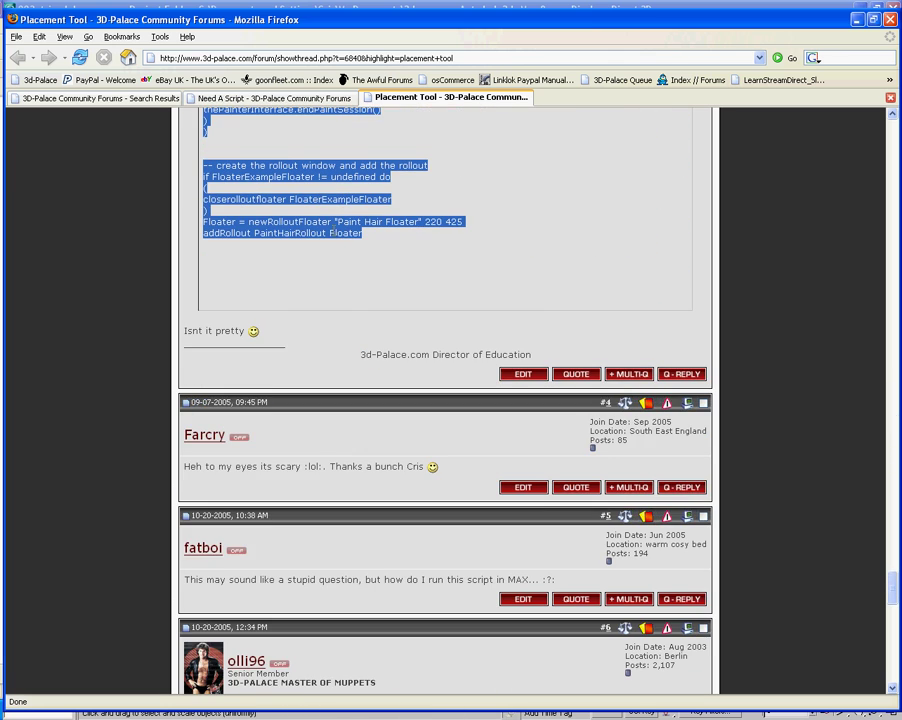
{"action": "right_click", "coordinate": [349, 235]}
{"action": "left_click", "coordinate": [358, 245]}
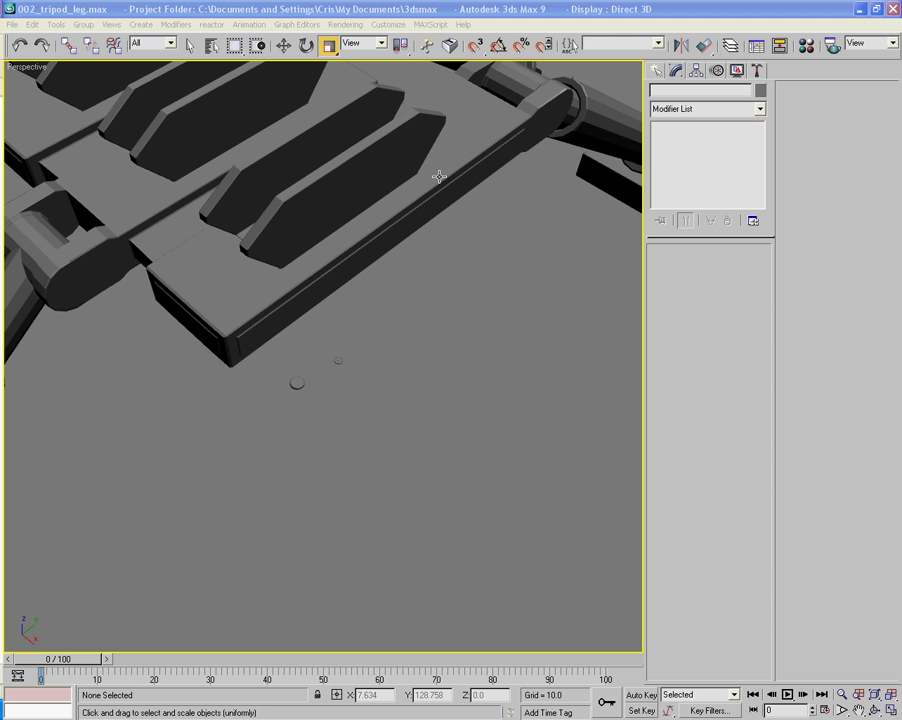
Switch to 3ds Max, create a new MAXScript, and paste the copied placement tool code into it.
{"action": "left_click", "coordinate": [603, 10]}
{"action": "left_click", "coordinate": [430, 24]}
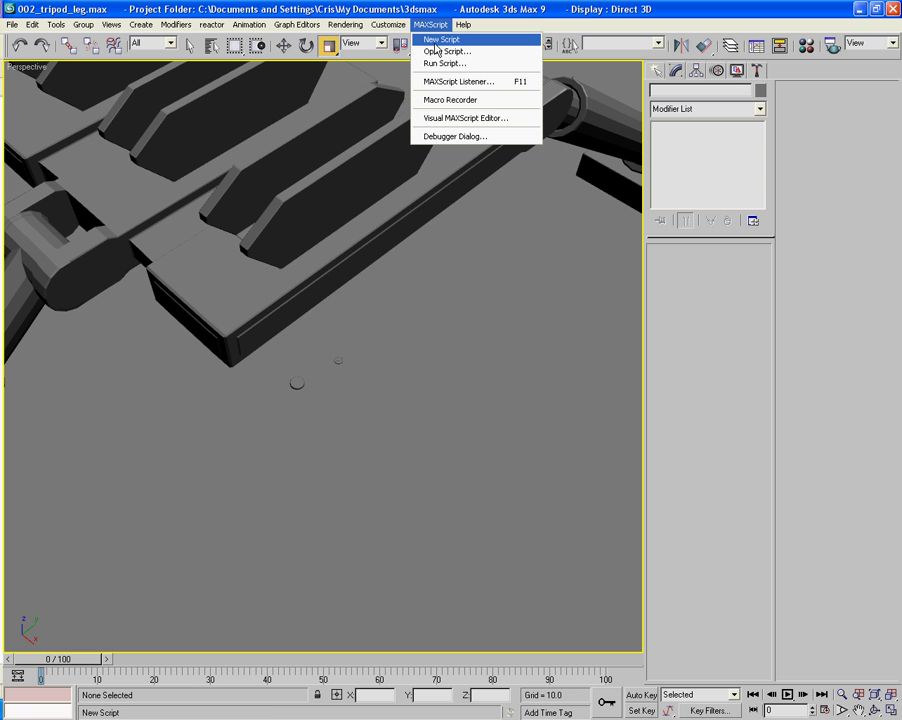
{"action": "left_click", "coordinate": [437, 41]}
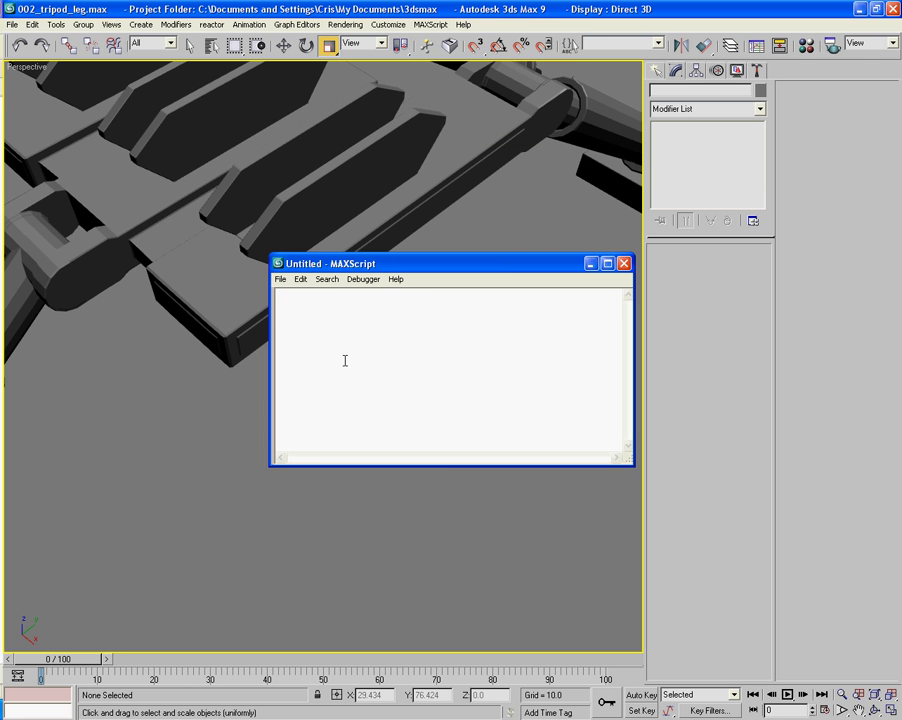
{"action": "key", "text": "ctrl+v"}
Save the script as placementtool in the scripts folder and close the script editor.
{"action": "left_click", "coordinate": [280, 279]}
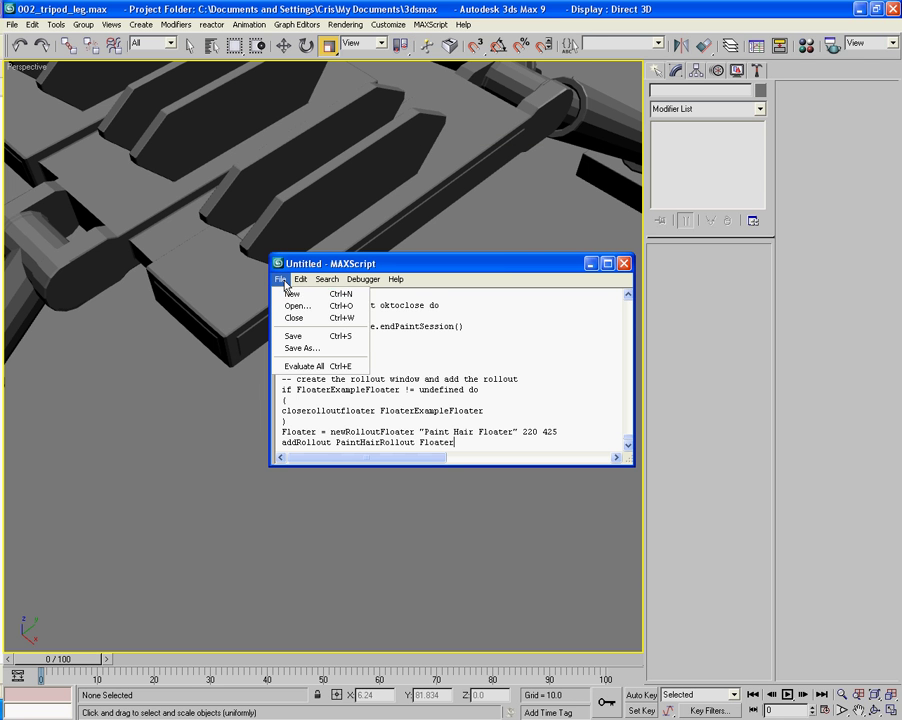
{"action": "left_click", "coordinate": [340, 348]}
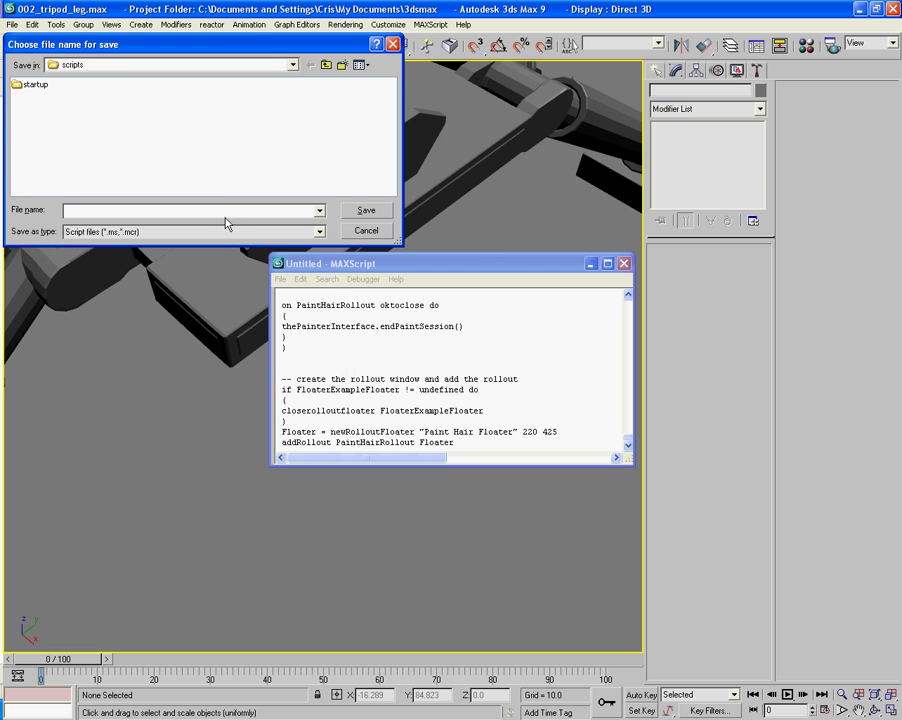
{"action": "type", "text": "placem"}
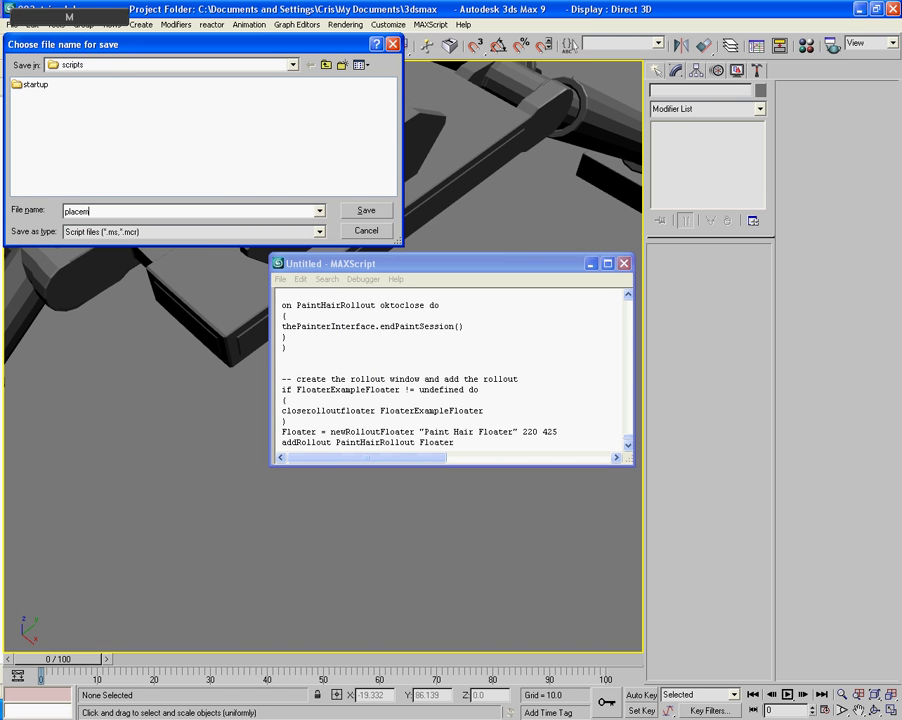
{"action": "type", "text": "ent tool"}
{"action": "key", "text": "Return"}
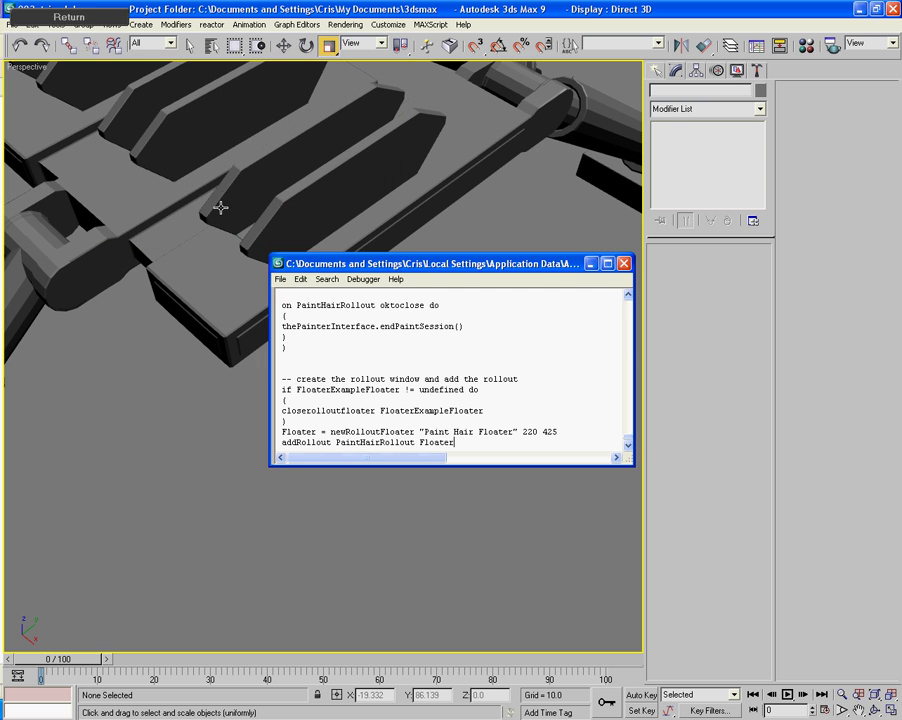
{"action": "left_click", "coordinate": [623, 264]}
Run the placementtool script and move its Paint Hair Floater window clear of the viewport.
{"action": "left_click", "coordinate": [431, 24]}
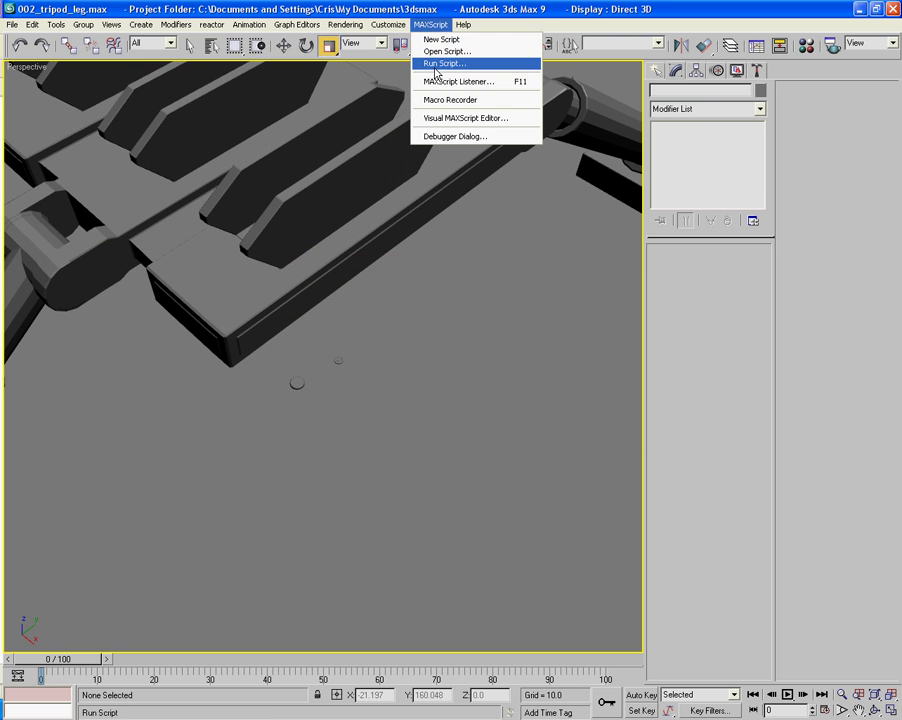
{"action": "left_click", "coordinate": [436, 63]}
{"action": "double_click", "coordinate": [56, 97]}
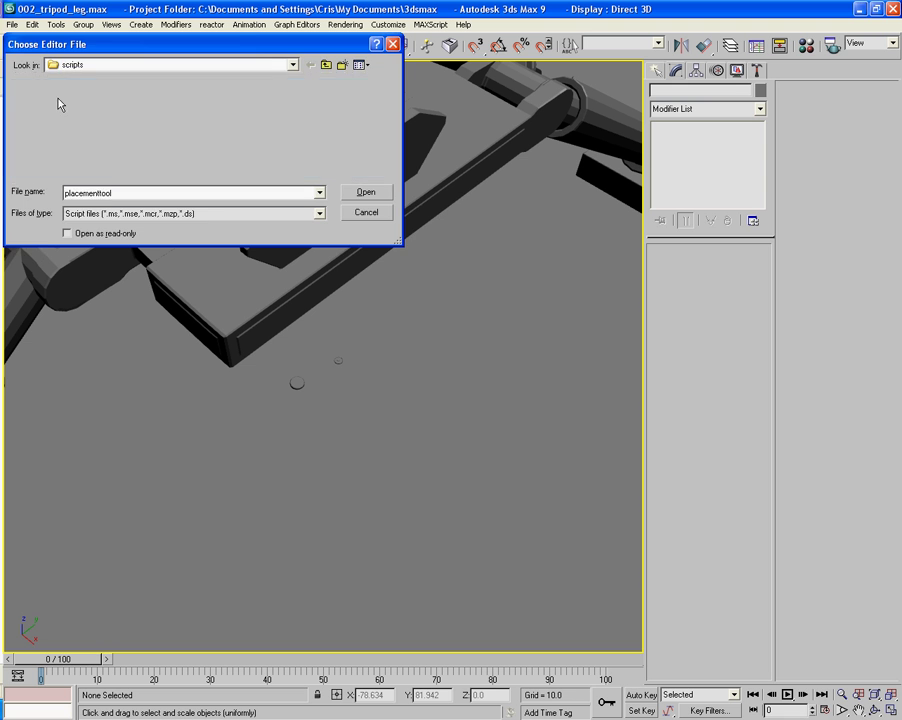
{"action": "mouse_move", "coordinate": [428, 210]}
{"action": "left_mouse_down"}
{"action": "mouse_move", "coordinate": [772, 282]}
{"action": "mouse_move", "coordinate": [744, 302]}
{"action": "left_mouse_up"}
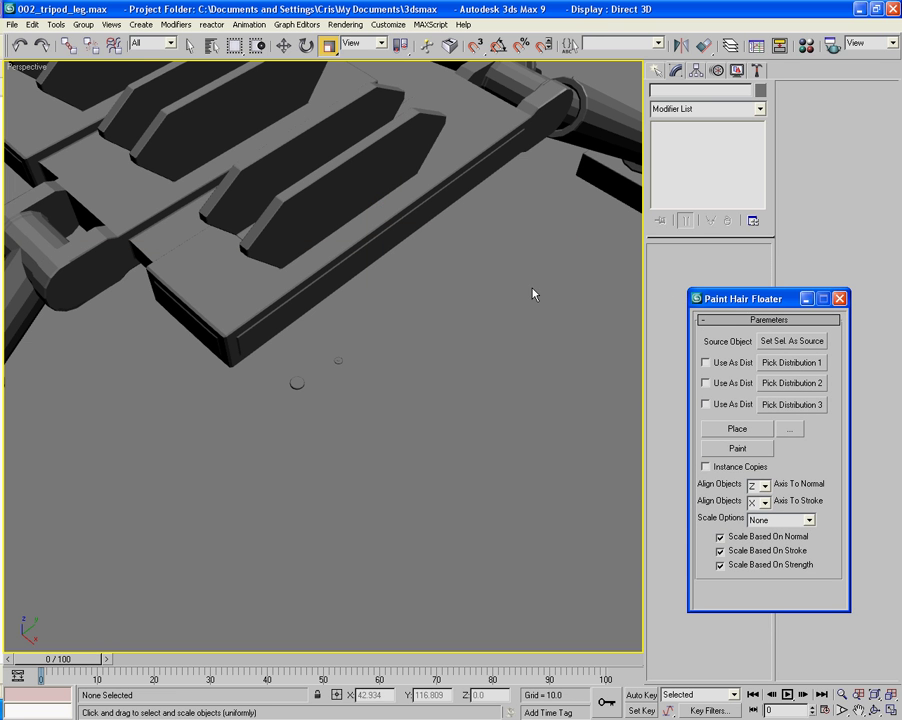
Set Tripod_Leg_01 as the source object and pick rivet_01 and Cylinder01 as distribution objects 1 and 2.
{"action": "left_click", "coordinate": [413, 223]}
{"action": "left_click", "coordinate": [780, 350]}
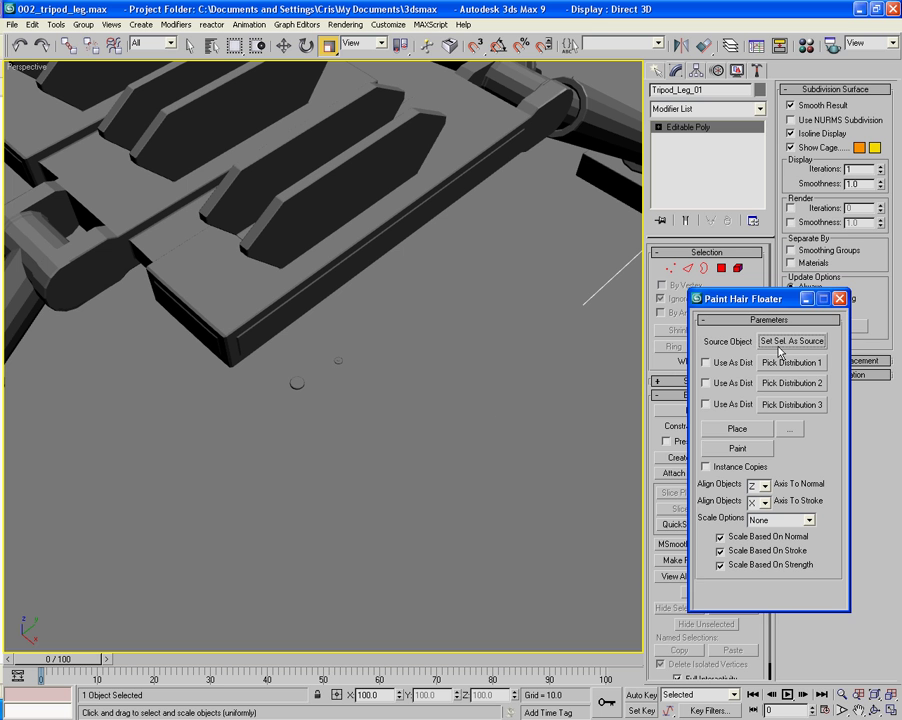
{"action": "left_click", "coordinate": [189, 46]}
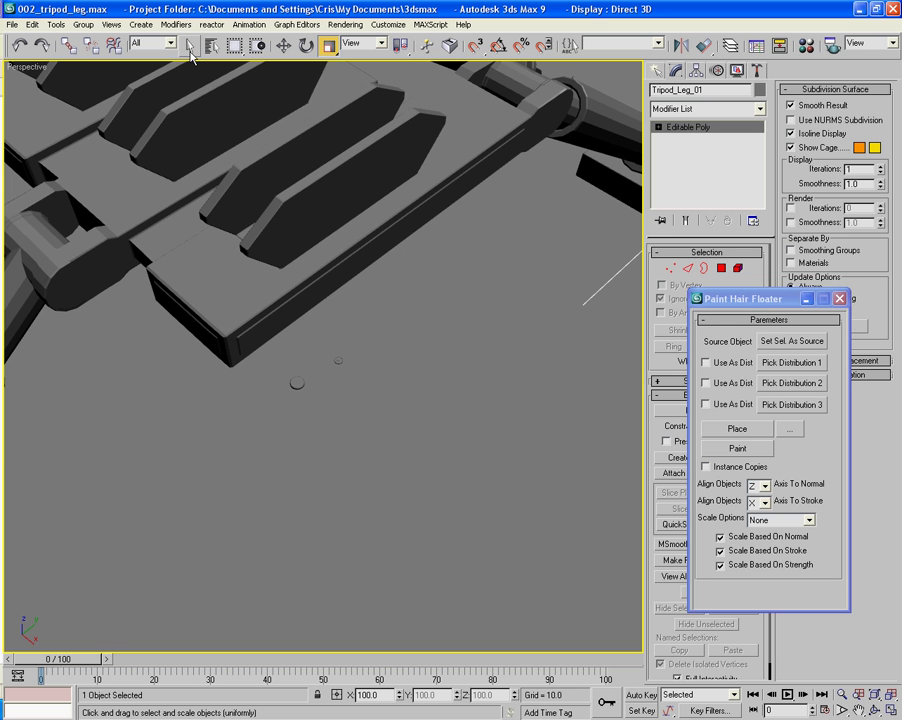
{"action": "left_click", "coordinate": [777, 364]}
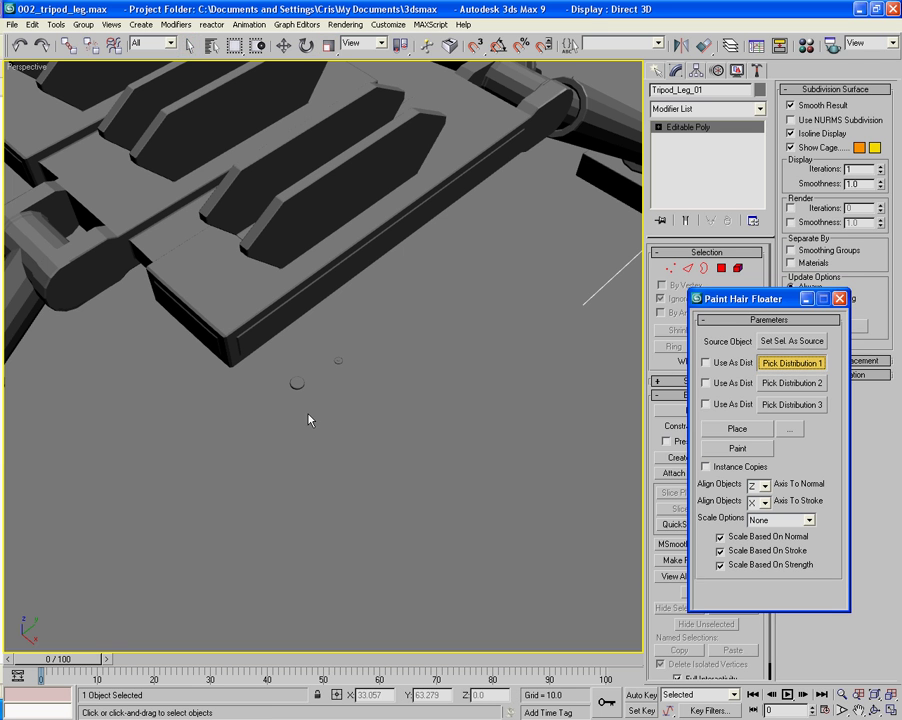
{"action": "left_click", "coordinate": [297, 384]}
{"action": "left_click", "coordinate": [790, 386]}
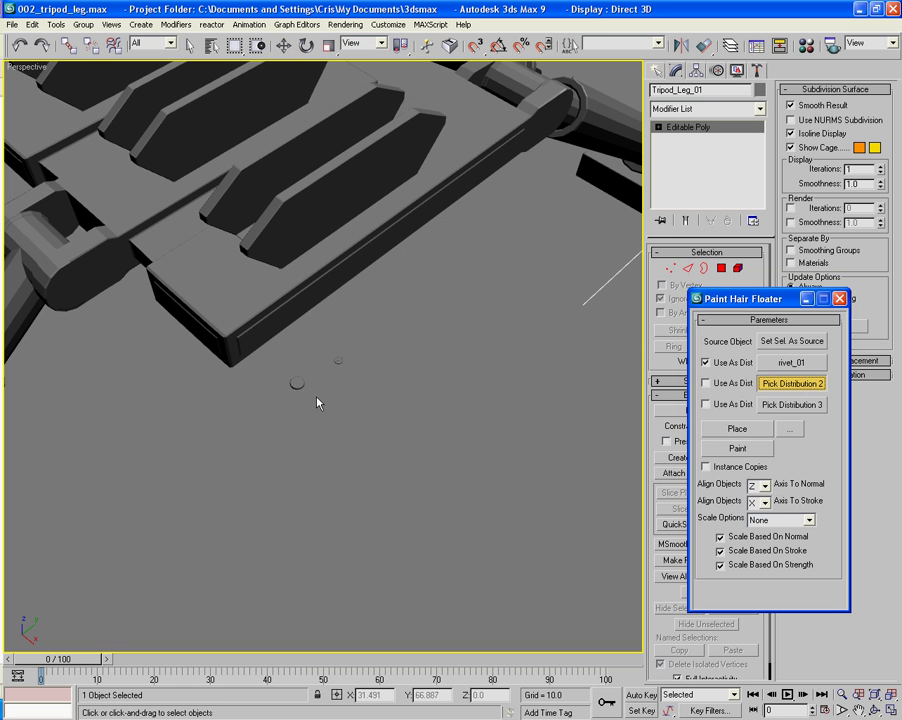
{"action": "left_click", "coordinate": [340, 358]}
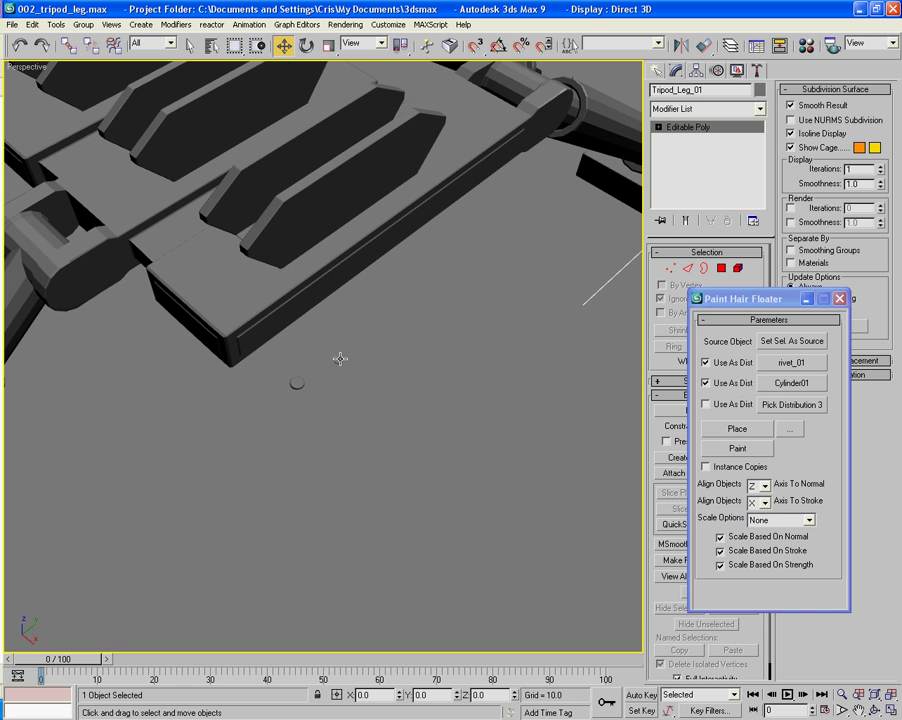
Activate Place mode, try a trial placement on the top of the leg's outer plate, and undo that placement.
{"action": "left_click", "coordinate": [755, 428]}
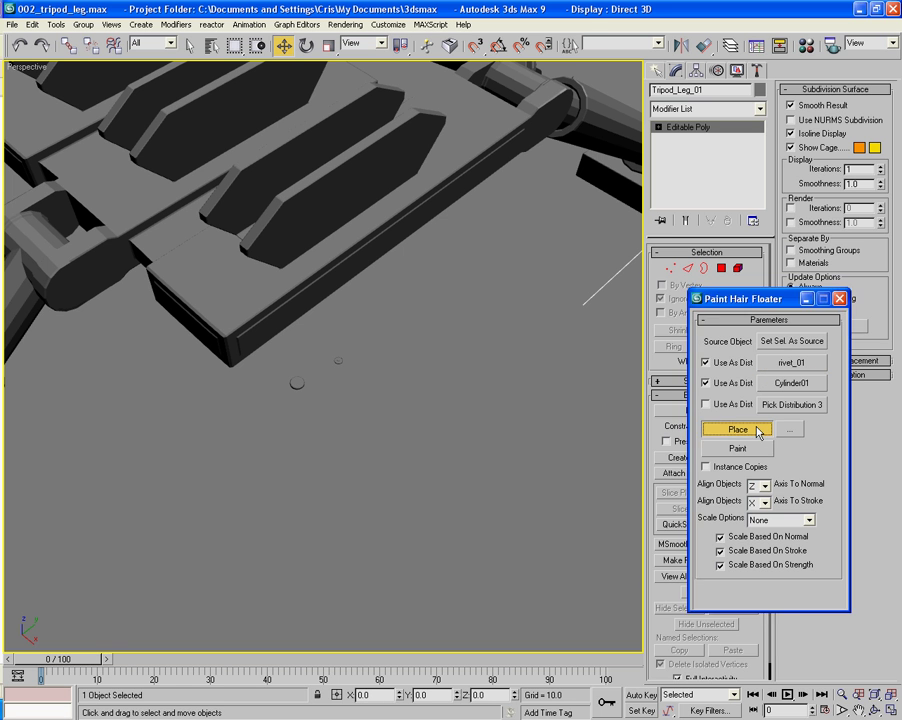
{"action": "left_click", "coordinate": [317, 264]}
{"action": "key", "text": "ctrl+z"}
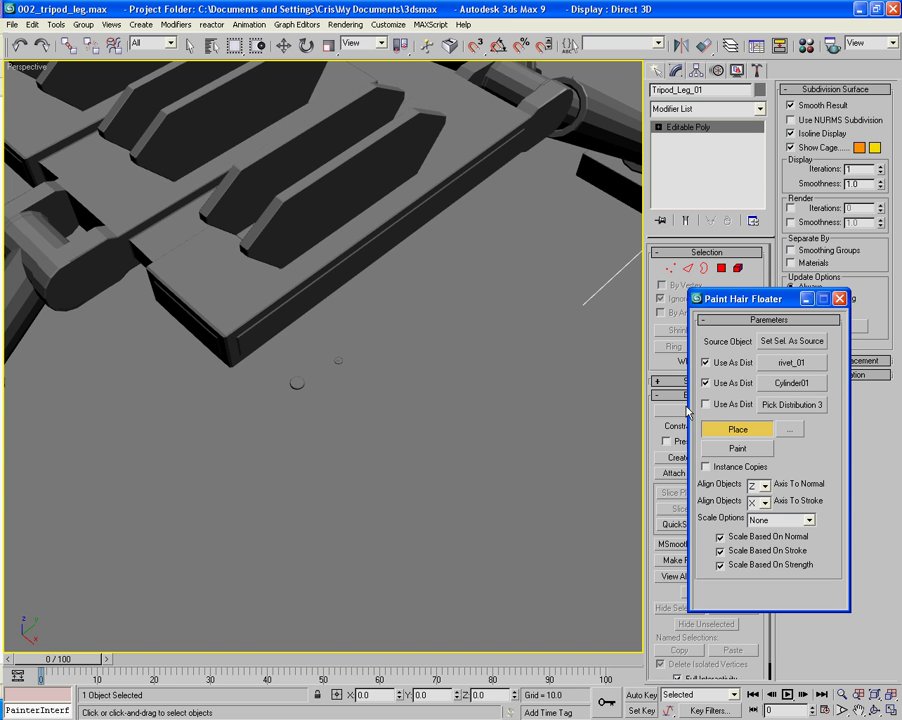
Show edged faces and, using only rivet_01 for distribution, place rivets at the end corners of the middle fork plate and both side plates.
{"action": "middle_click_drag", "start_coordinate": [265, 389], "coordinate": [374, 402], "text": "alt"}
{"action": "key", "text": "F4"}
{"action": "scroll", "coordinate": [372, 400], "scroll_direction": "up", "scroll_amount": 8}
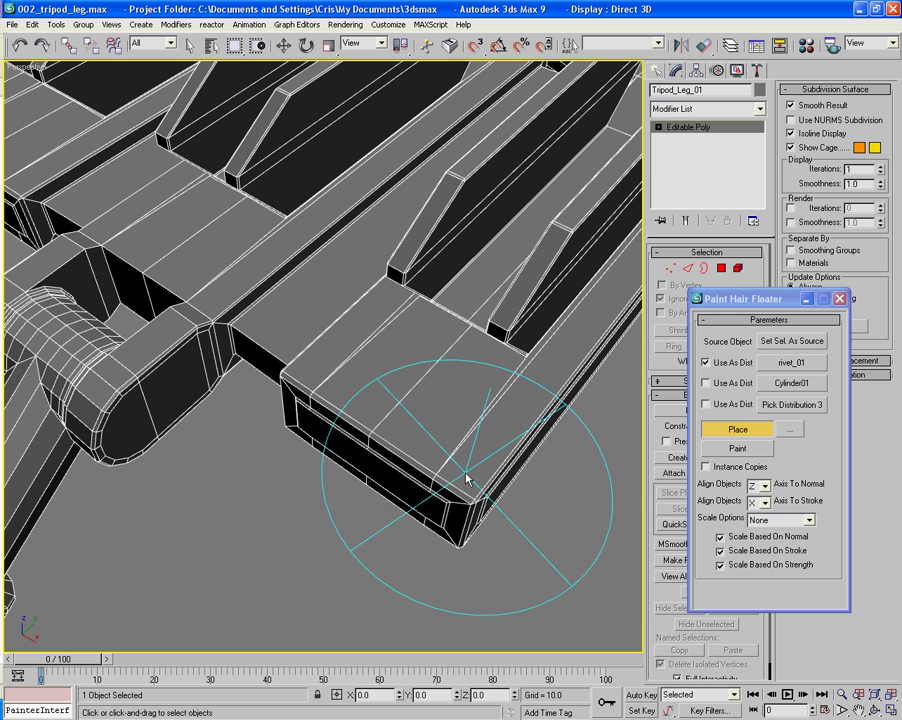
{"action": "left_click", "coordinate": [466, 478]}
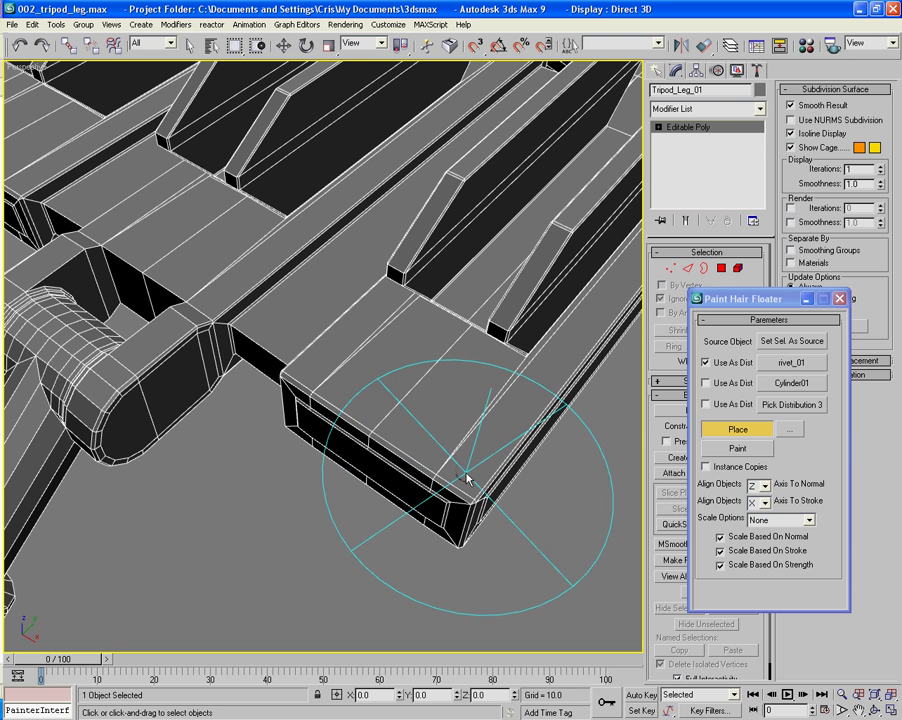
{"action": "left_click", "coordinate": [307, 373]}
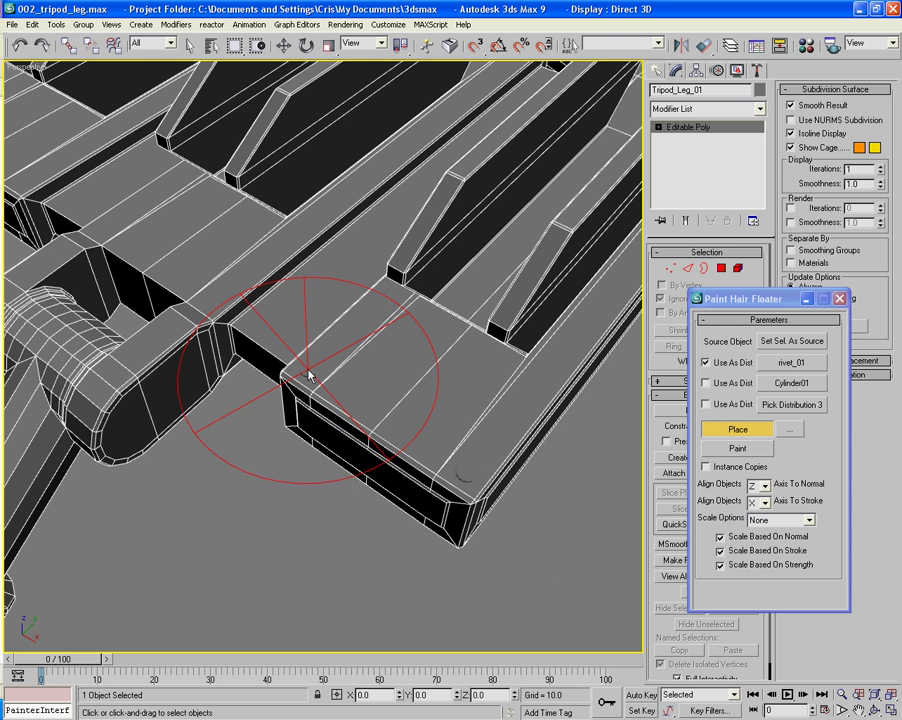
{"action": "left_click", "coordinate": [212, 303]}
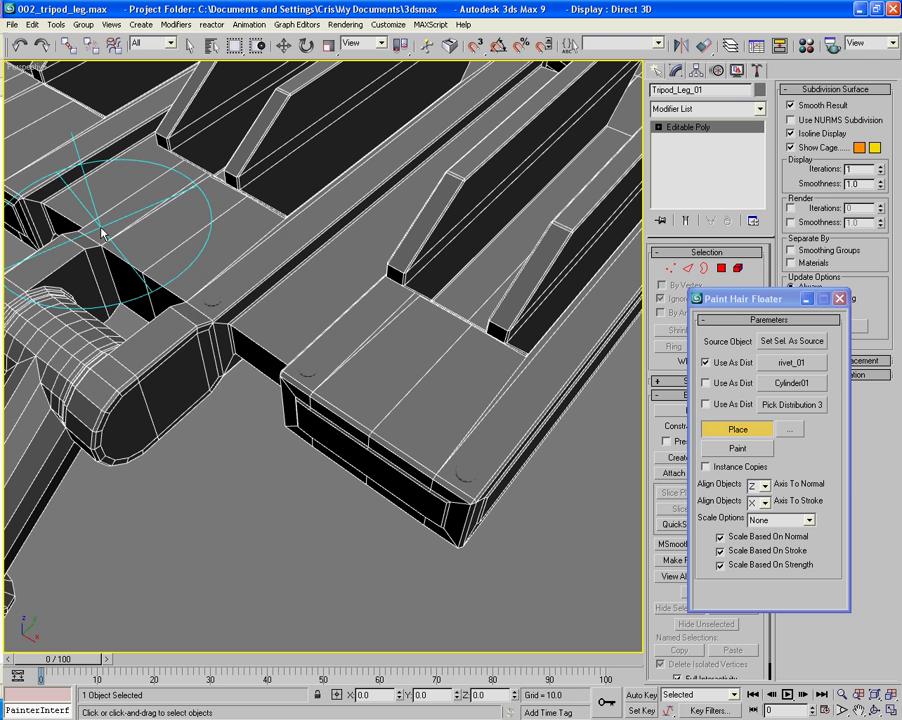
{"action": "mouse_move", "coordinate": [101, 233]}
{"action": "middle_mouse_down", "text": "alt"}
{"action": "mouse_move", "coordinate": [146, 248]}
{"action": "mouse_move", "coordinate": [420, 430]}
{"action": "middle_mouse_up", "text": "alt"}
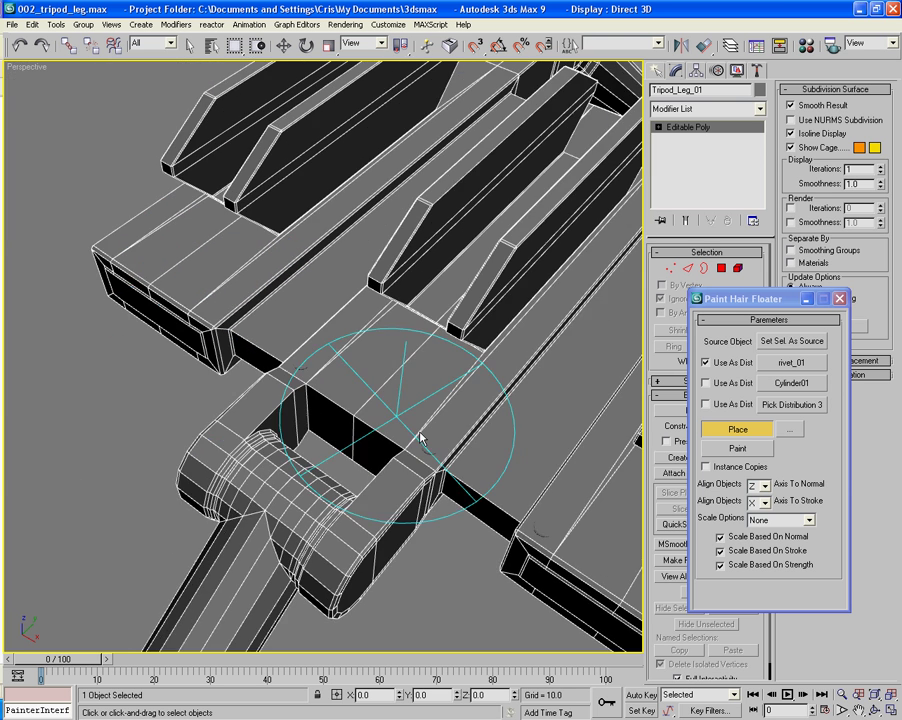
{"action": "left_click", "coordinate": [212, 310]}
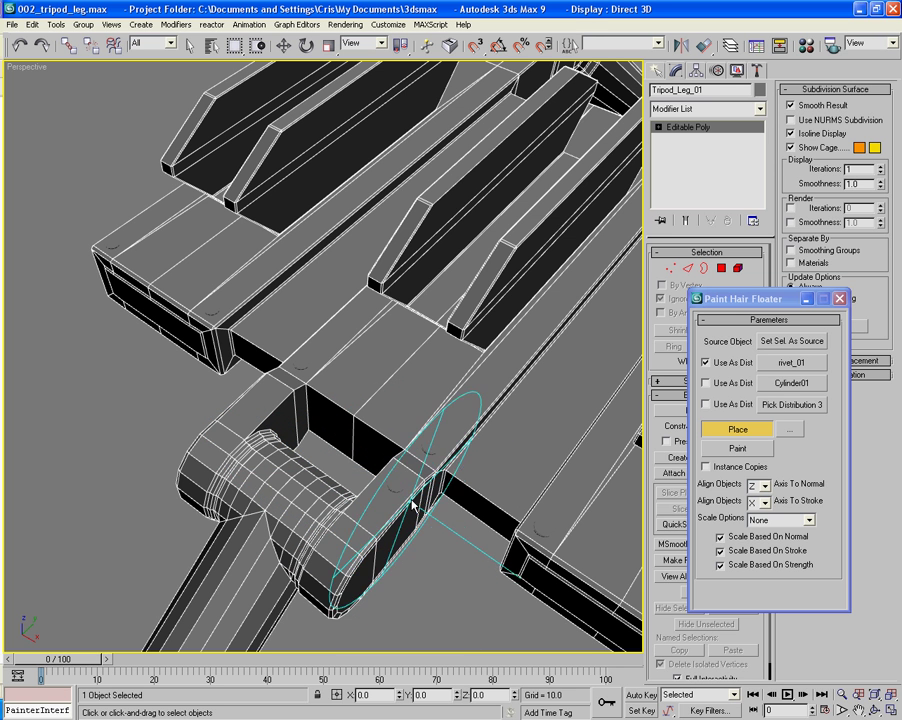
Place rivet_01 rivets on top of the plates, beside the slots of both fork ends and at the middle plate's end corners.
{"action": "mouse_move", "coordinate": [484, 628]}
{"action": "middle_mouse_down"}
{"action": "mouse_move", "coordinate": [457, 570]}
{"action": "mouse_move", "coordinate": [438, 466]}
{"action": "mouse_move", "coordinate": [457, 457]}
{"action": "mouse_move", "coordinate": [558, 475]}
{"action": "mouse_move", "coordinate": [459, 449]}
{"action": "mouse_move", "coordinate": [485, 419]}
{"action": "mouse_move", "coordinate": [477, 415]}
{"action": "mouse_move", "coordinate": [522, 376]}
{"action": "mouse_move", "coordinate": [373, 538]}
{"action": "mouse_move", "coordinate": [450, 466]}
{"action": "mouse_move", "coordinate": [323, 478]}
{"action": "middle_mouse_up"}
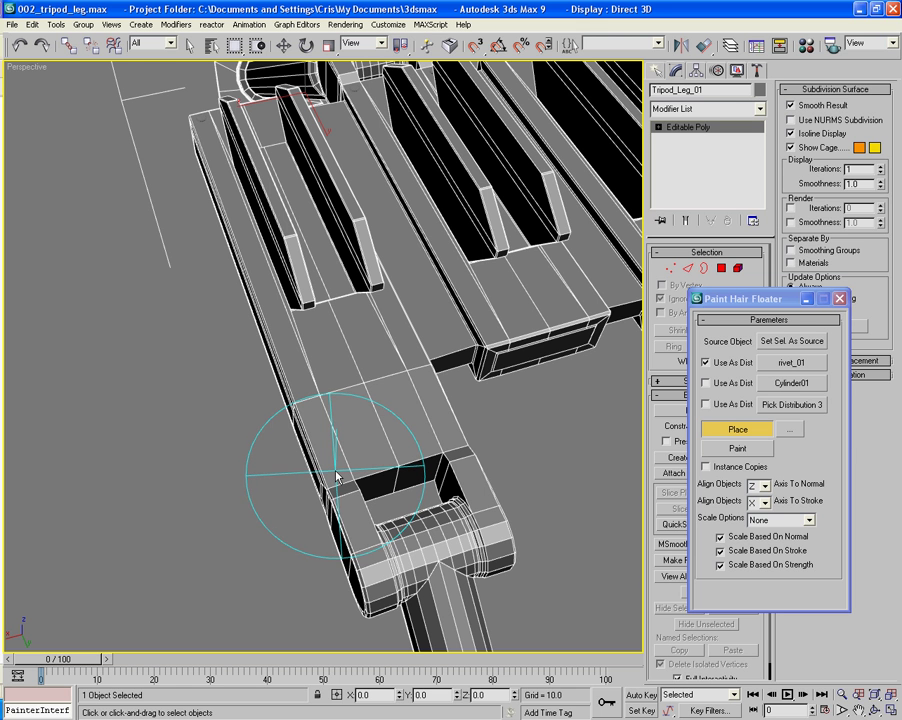
{"action": "left_click", "coordinate": [335, 474]}
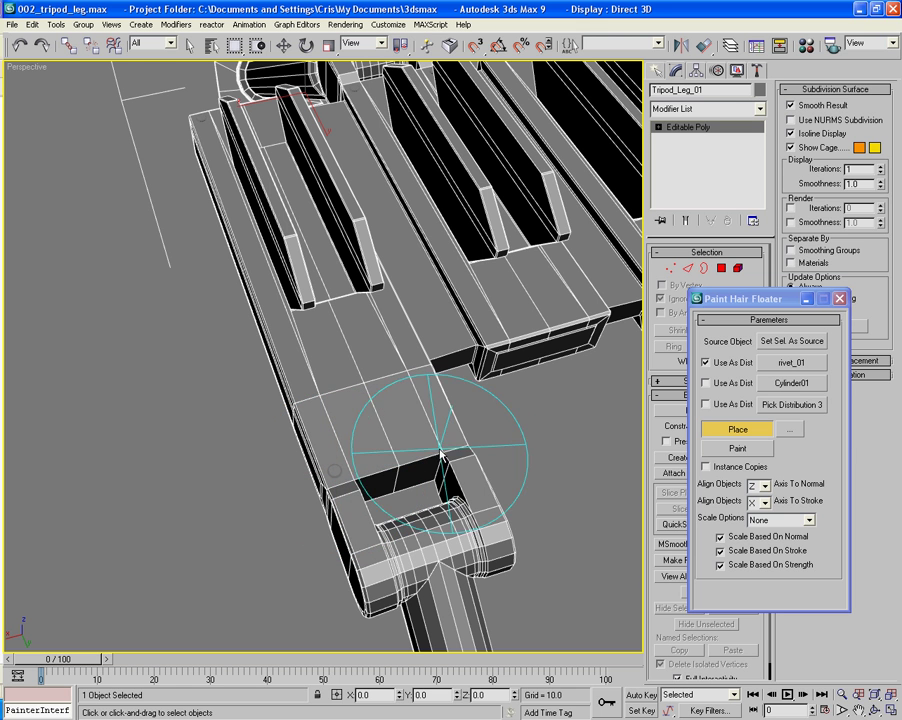
{"action": "left_click", "coordinate": [451, 445]}
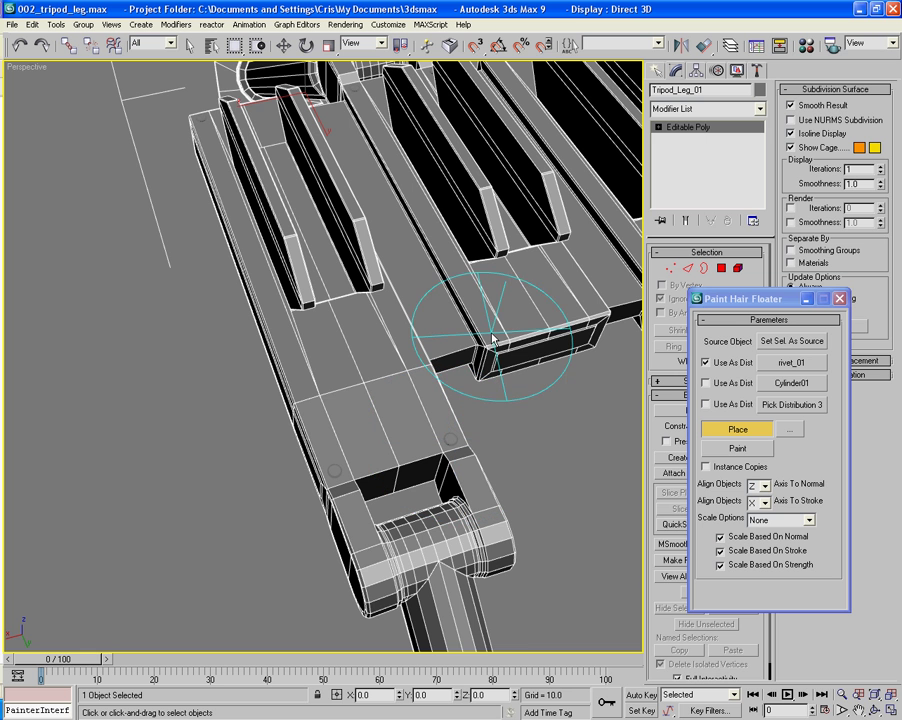
{"action": "left_click", "coordinate": [492, 340]}
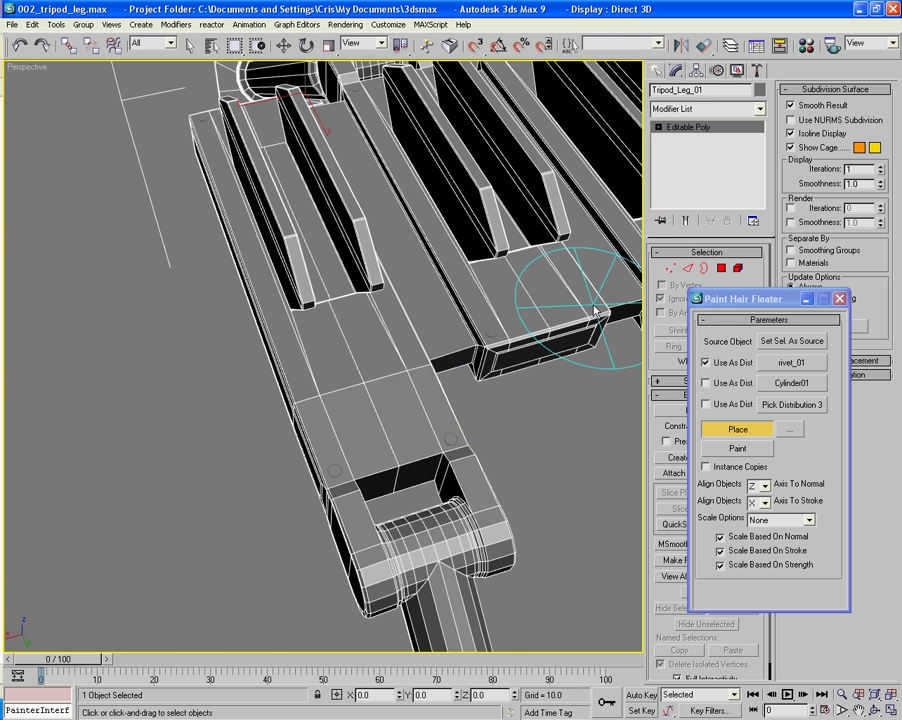
{"action": "left_click", "coordinate": [595, 313]}
{"action": "mouse_move", "coordinate": [595, 313]}
{"action": "middle_mouse_down"}
{"action": "mouse_move", "coordinate": [383, 332]}
{"action": "mouse_move", "coordinate": [292, 383]}
{"action": "mouse_move", "coordinate": [300, 400]}
{"action": "middle_mouse_up"}
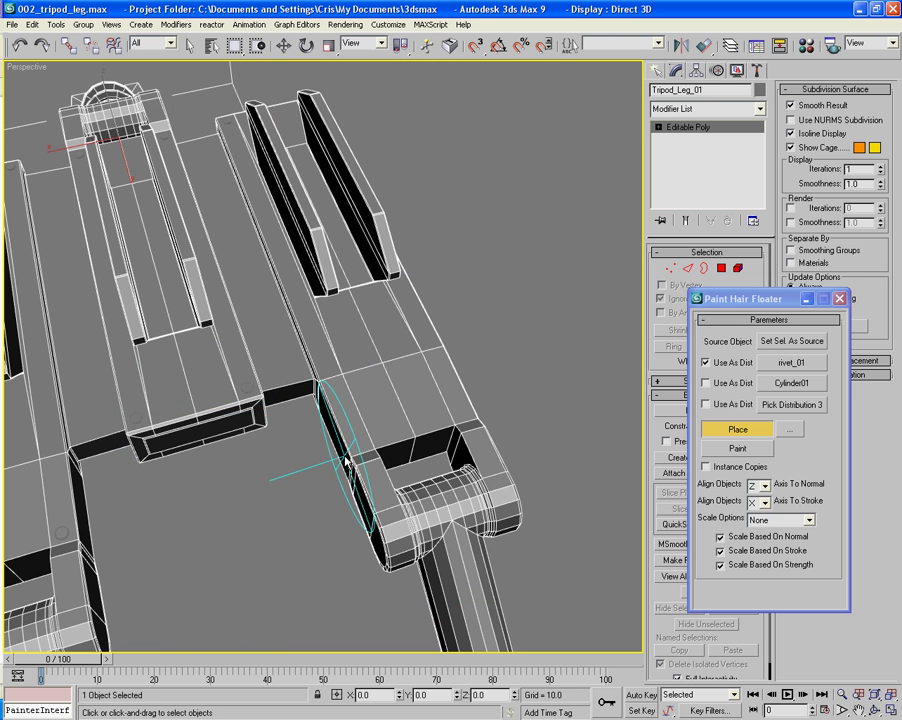
{"action": "left_click", "coordinate": [358, 444]}
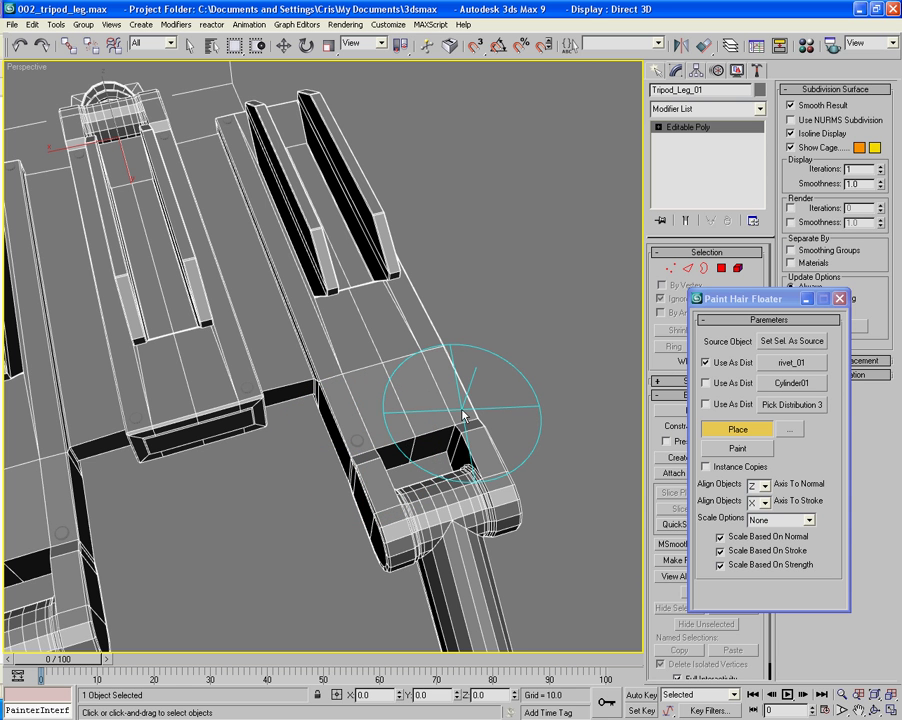
{"action": "left_click", "coordinate": [461, 412]}
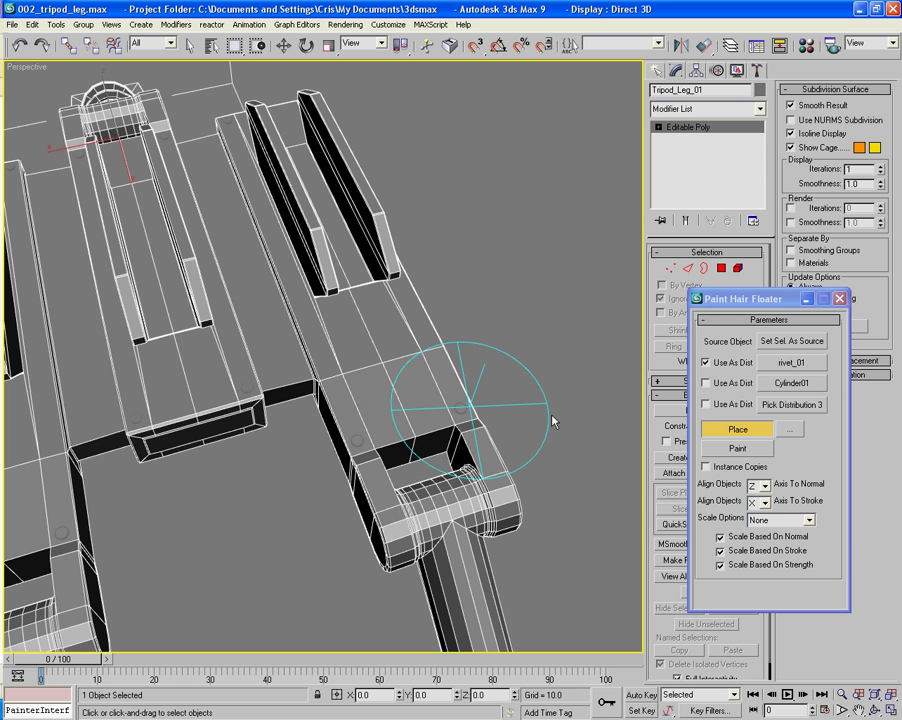
Place rivets at the end corners on the underside of all three plates.
{"action": "middle_click_drag", "start_coordinate": [554, 422], "coordinate": [483, 324], "text": "alt"}
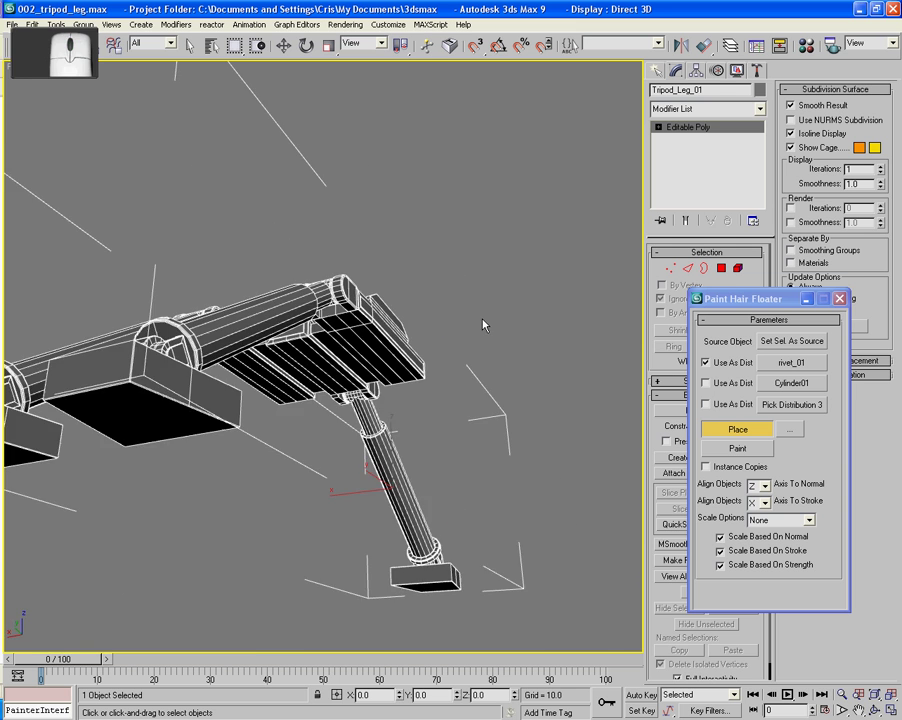
{"action": "left_click_drag", "start_coordinate": [483, 325], "coordinate": [468, 311], "text": "alt"}
{"action": "scroll", "coordinate": [469, 311], "scroll_direction": "up", "scroll_amount": 4}
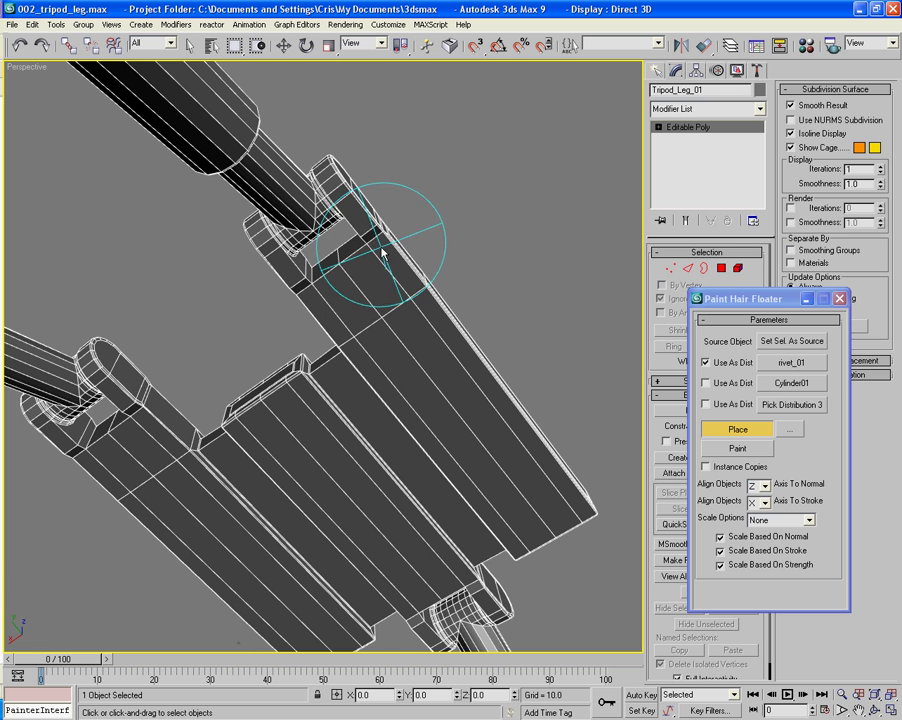
{"action": "left_click", "coordinate": [381, 249]}
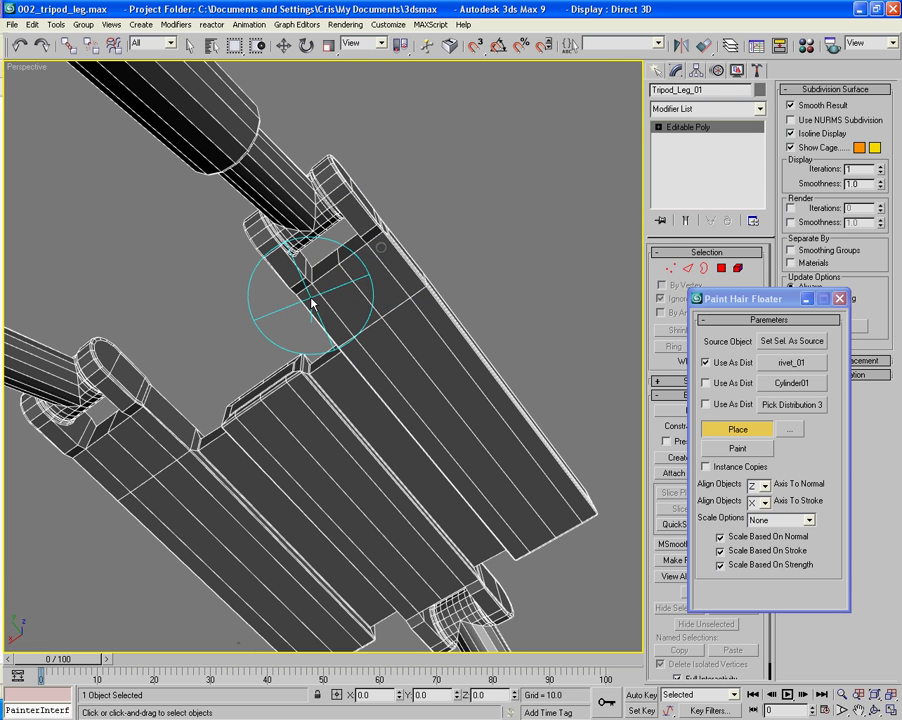
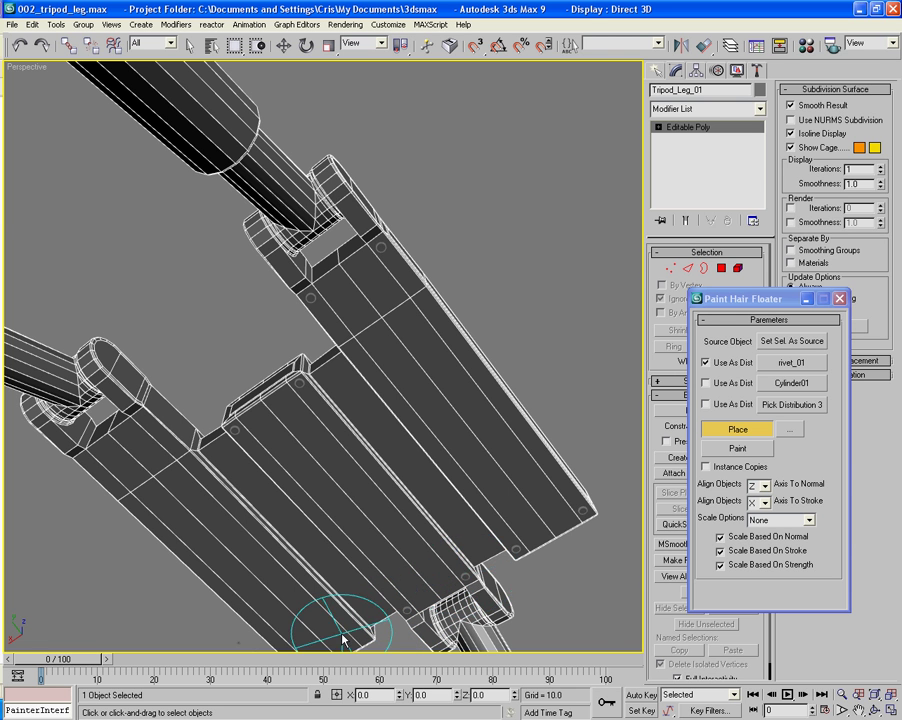
{"action": "middle_click_drag", "start_coordinate": [343, 573], "coordinate": [421, 461]}
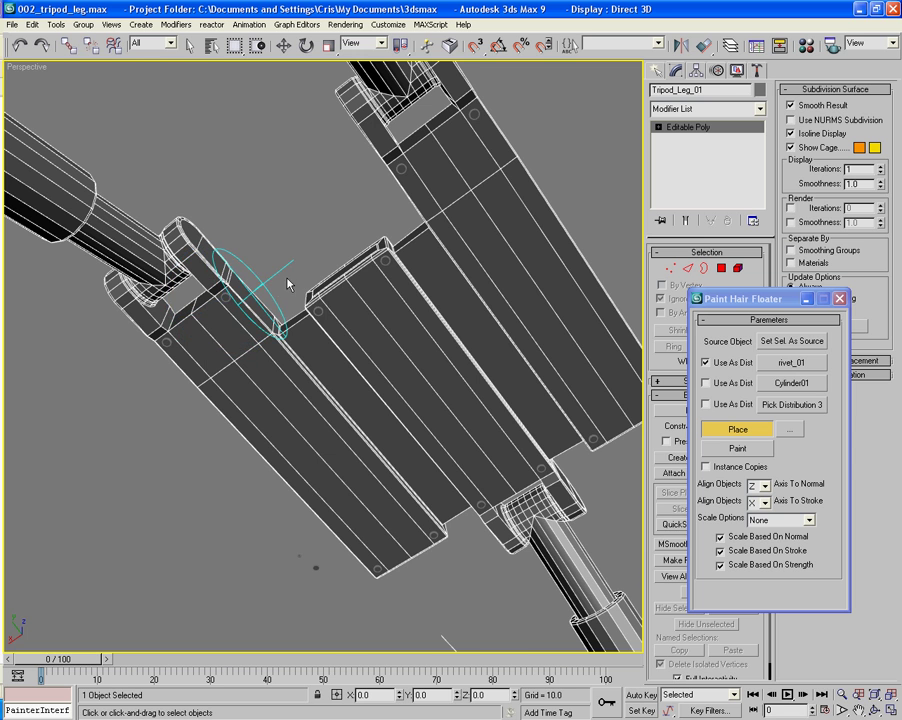
Try placing rivets near the top corners of the tripod's feet.
{"action": "mouse_move", "coordinate": [287, 285]}
{"action": "middle_mouse_down", "text": "alt"}
{"action": "mouse_move", "coordinate": [275, 335]}
{"action": "mouse_move", "coordinate": [295, 428]}
{"action": "mouse_move", "coordinate": [337, 418]}
{"action": "mouse_move", "coordinate": [340, 409]}
{"action": "mouse_move", "coordinate": [314, 427]}
{"action": "mouse_move", "coordinate": [340, 416]}
{"action": "mouse_move", "coordinate": [340, 398]}
{"action": "middle_mouse_up", "text": "alt"}
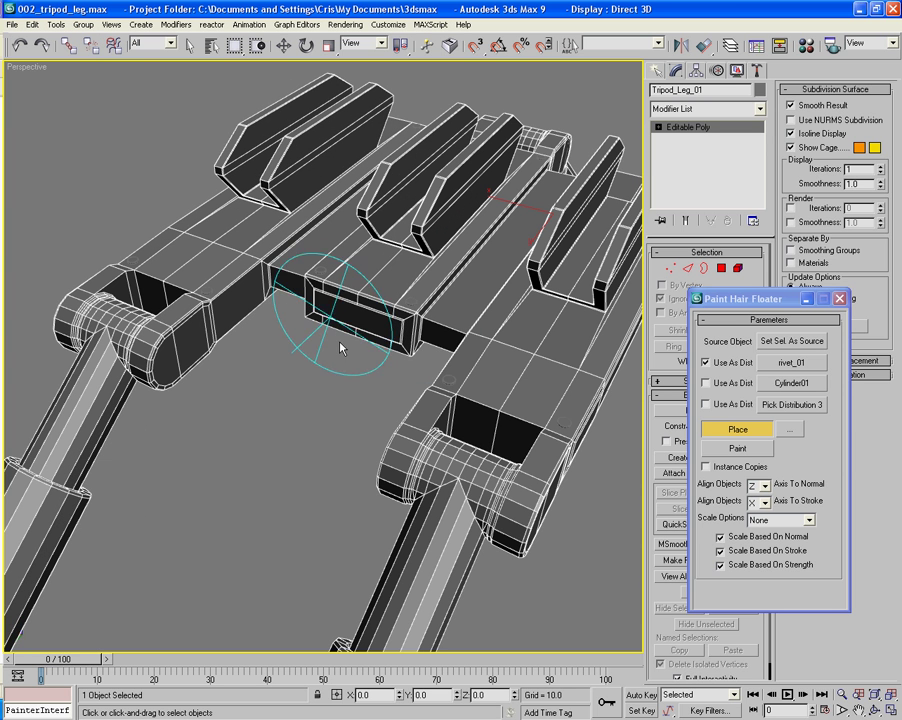
{"action": "middle_click_drag", "start_coordinate": [288, 418], "coordinate": [380, 339], "text": "alt"}
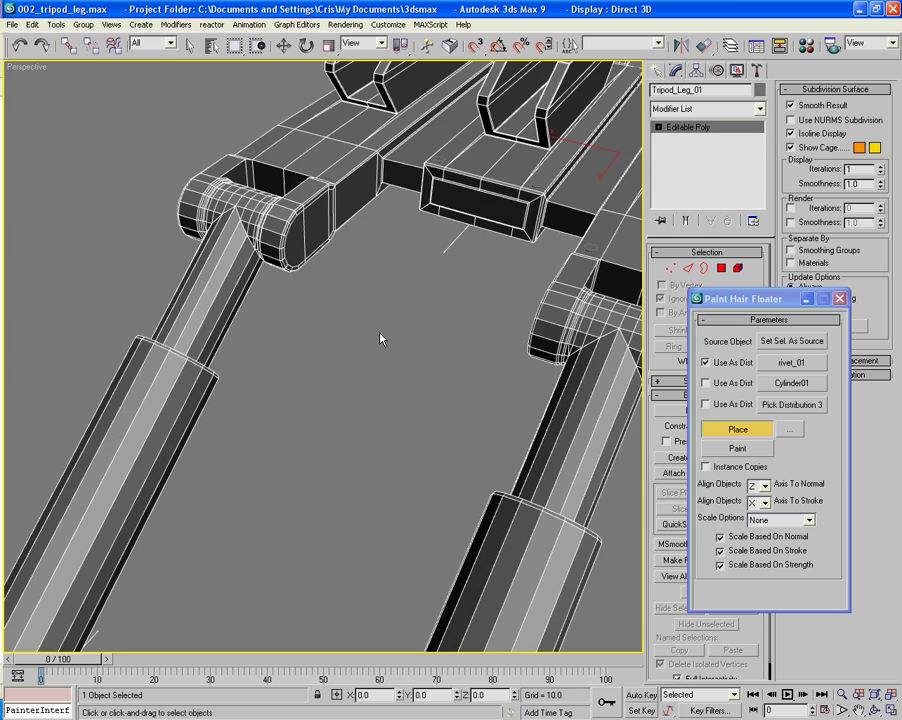
{"action": "middle_click_drag", "start_coordinate": [250, 470], "coordinate": [435, 268]}
{"action": "scroll", "coordinate": [420, 320], "scroll_direction": "down", "scroll_amount": 5}
{"action": "middle_click_drag", "start_coordinate": [390, 395], "coordinate": [463, 230]}
{"action": "scroll", "coordinate": [472, 318], "scroll_direction": "up", "scroll_amount": 3}
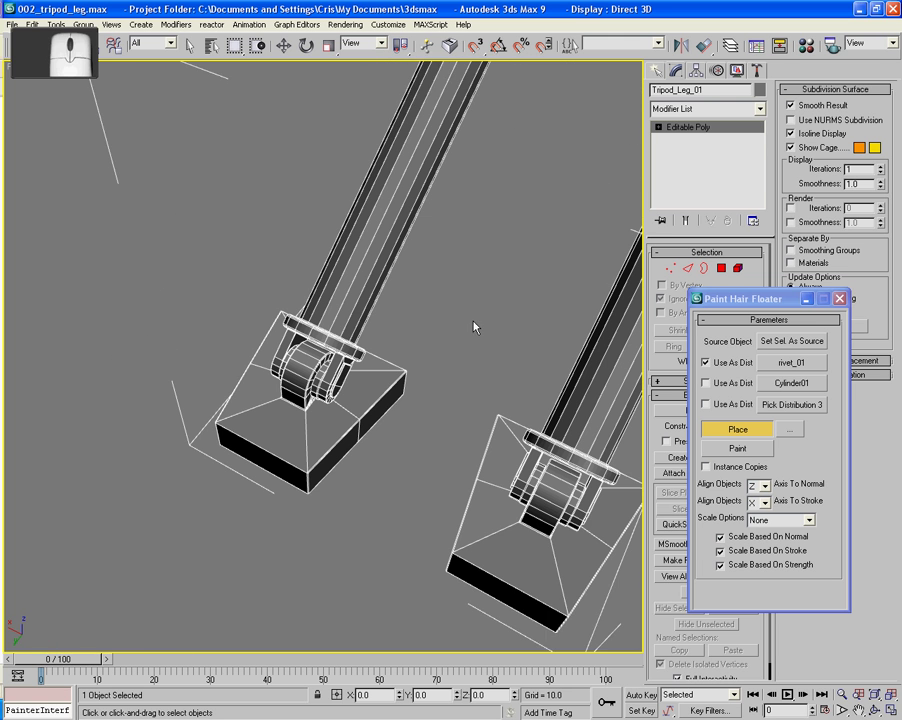
{"action": "mouse_move", "coordinate": [474, 327]}
{"action": "middle_mouse_down", "text": "alt"}
{"action": "mouse_move", "coordinate": [443, 392]}
{"action": "mouse_move", "coordinate": [390, 325]}
{"action": "mouse_move", "coordinate": [356, 328]}
{"action": "mouse_move", "coordinate": [338, 318]}
{"action": "middle_mouse_up", "text": "alt"}
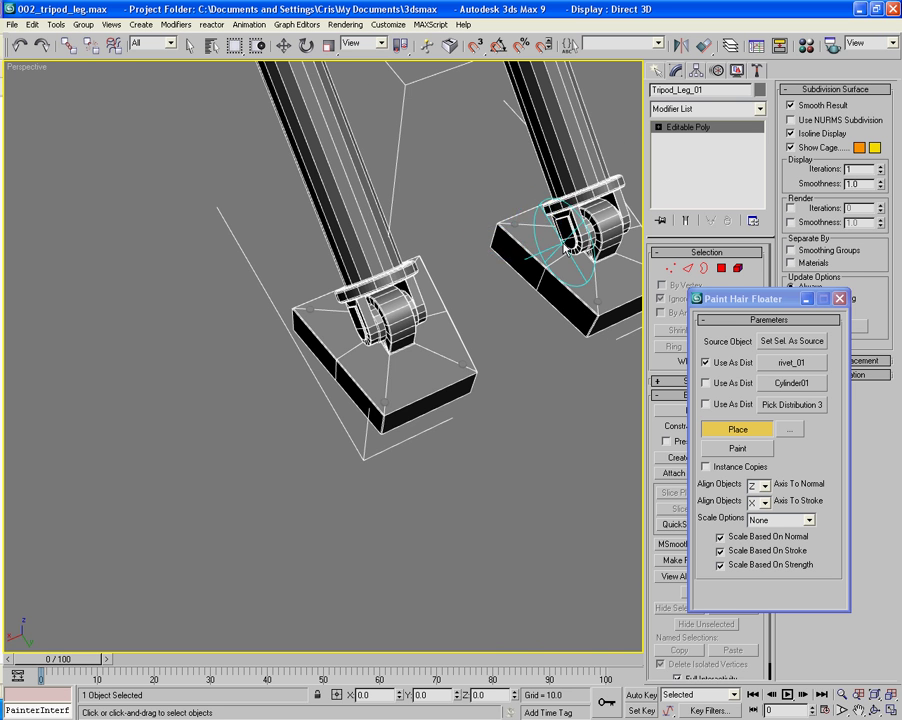
{"action": "mouse_move", "coordinate": [516, 232]}
{"action": "middle_mouse_down", "text": "alt"}
{"action": "mouse_move", "coordinate": [455, 320]}
{"action": "mouse_move", "coordinate": [394, 381]}
{"action": "middle_mouse_up", "text": "alt"}
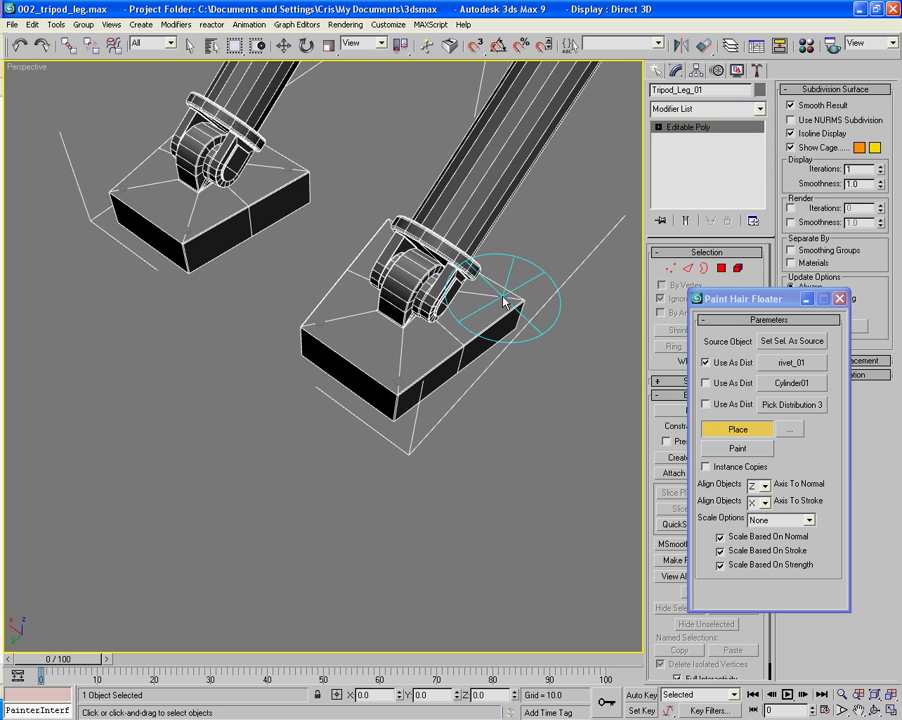
{"action": "middle_click_drag", "start_coordinate": [457, 151], "coordinate": [500, 244]}
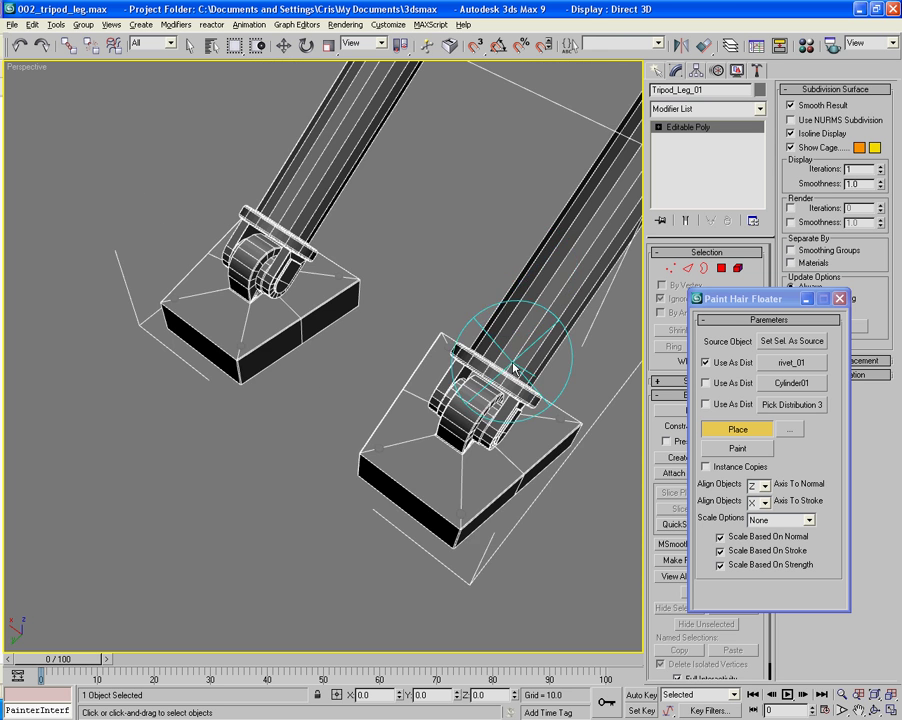
{"action": "mouse_move", "coordinate": [512, 352]}
{"action": "middle_mouse_down", "text": "alt"}
{"action": "mouse_move", "coordinate": [481, 327]}
{"action": "mouse_move", "coordinate": [505, 354]}
{"action": "middle_mouse_up", "text": "alt"}
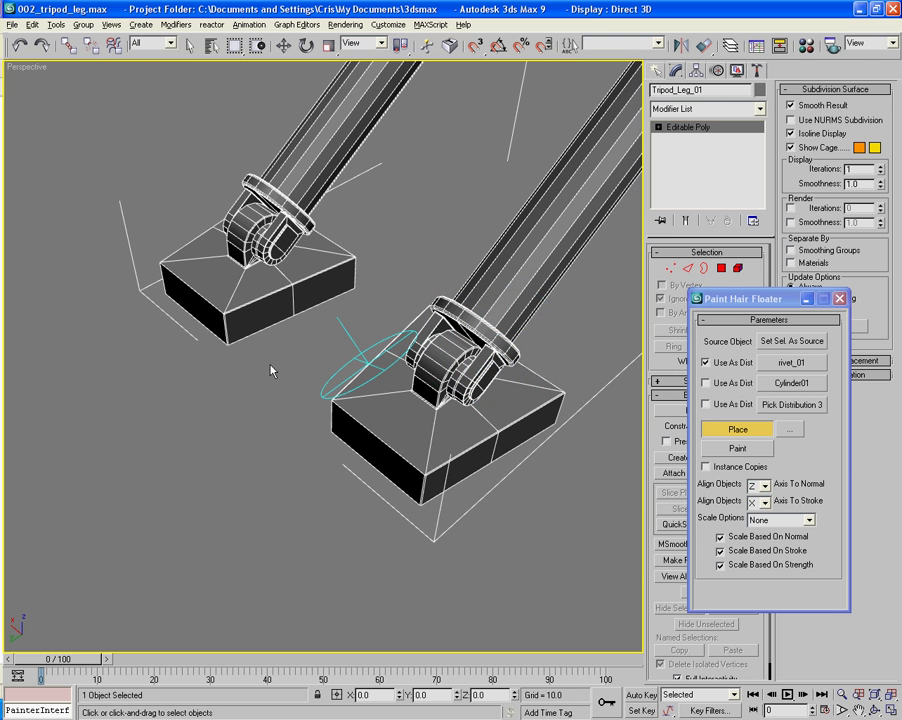
Undo the rivets placed on the foot's top corners.
{"action": "scroll", "coordinate": [386, 370], "scroll_direction": "up", "scroll_amount": 6}
{"action": "scroll", "coordinate": [417, 370], "scroll_direction": "down", "scroll_amount": 5}
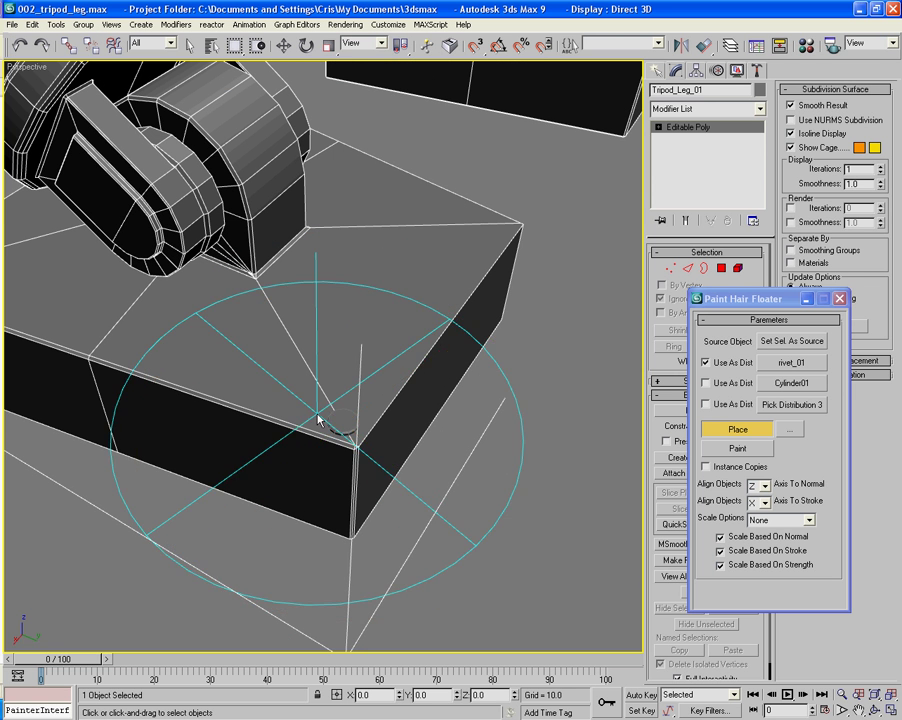
{"action": "mouse_move", "coordinate": [318, 419]}
{"action": "middle_mouse_down", "text": "alt"}
{"action": "mouse_move", "coordinate": [402, 430]}
{"action": "mouse_move", "coordinate": [334, 352]}
{"action": "mouse_move", "coordinate": [306, 408]}
{"action": "mouse_move", "coordinate": [283, 412]}
{"action": "middle_mouse_up", "text": "alt"}
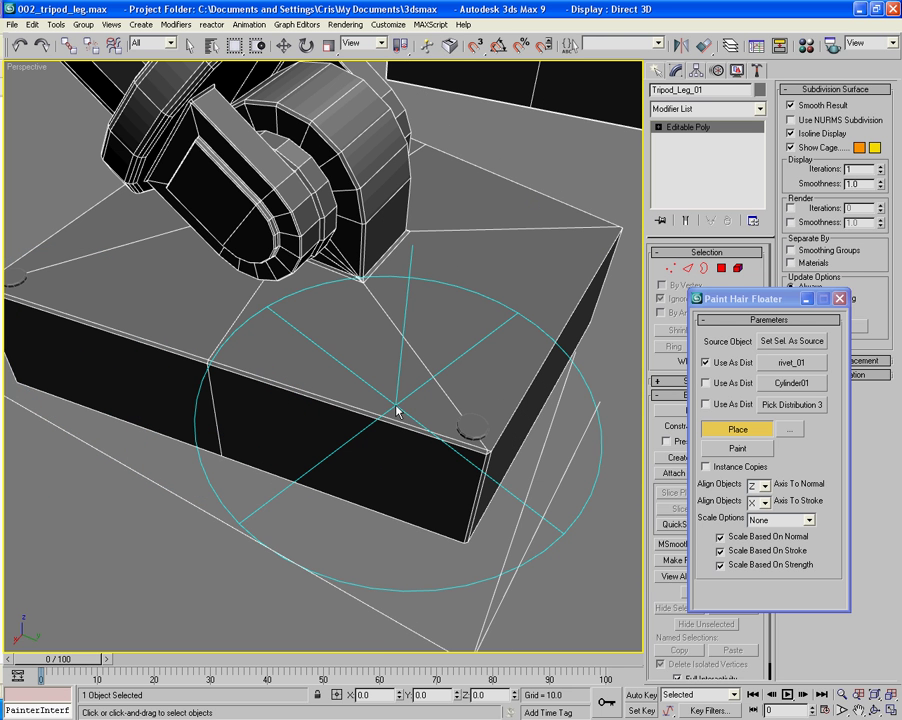
{"action": "key", "text": "ctrl+z"}
{"action": "key", "text": "ctrl+z"}
Place rivets at the four corners of one foot's vertical side face beside the ankle joint.
{"action": "left_click", "coordinate": [458, 468]}
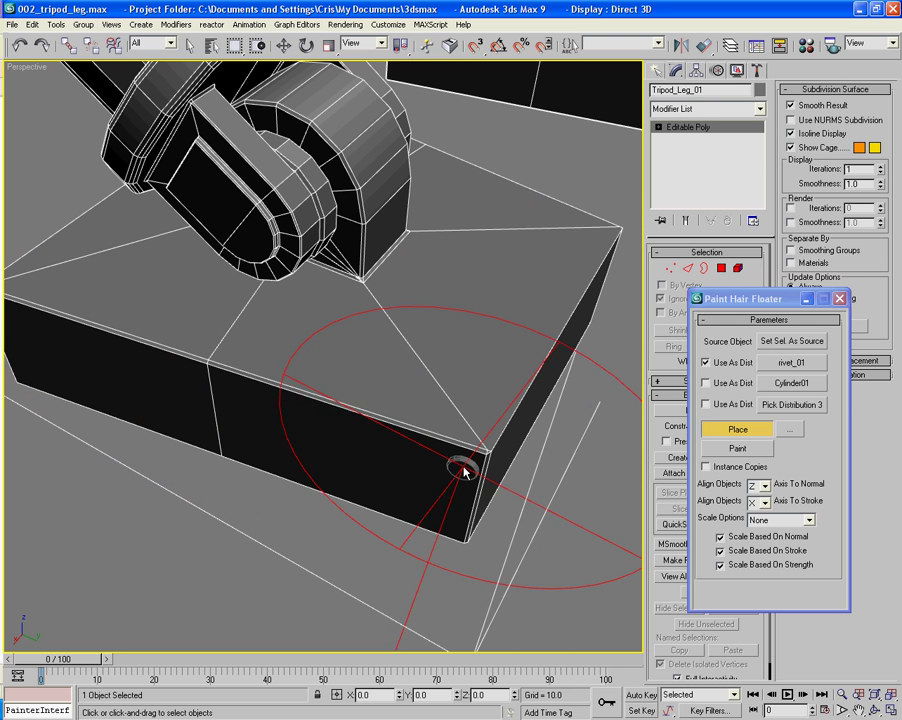
{"action": "left_click", "coordinate": [451, 524]}
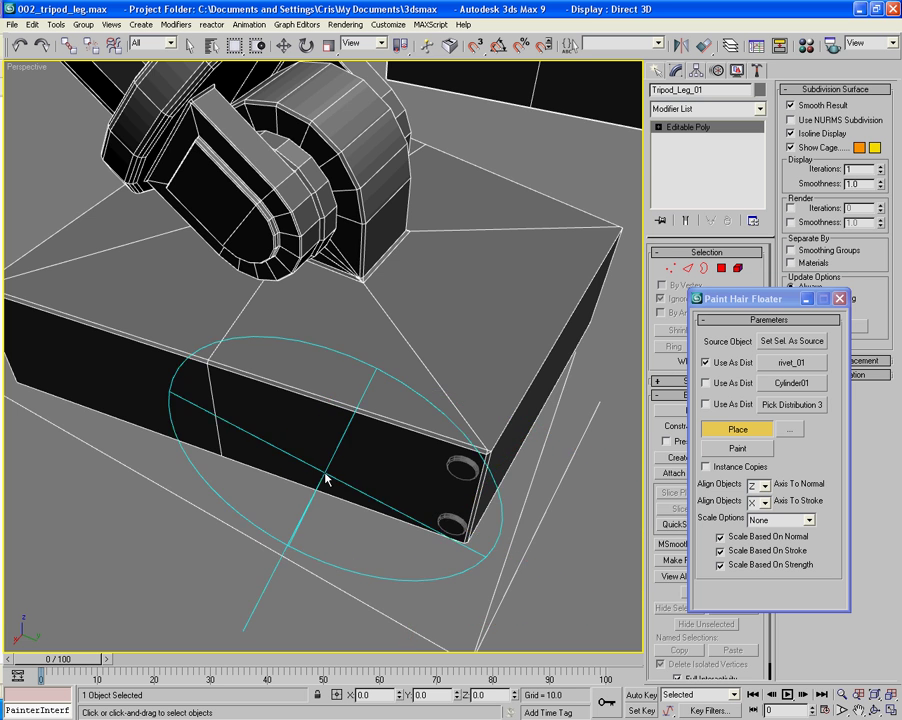
{"action": "middle_click_drag", "start_coordinate": [322, 476], "coordinate": [401, 437]}
{"action": "left_click", "coordinate": [341, 348]}
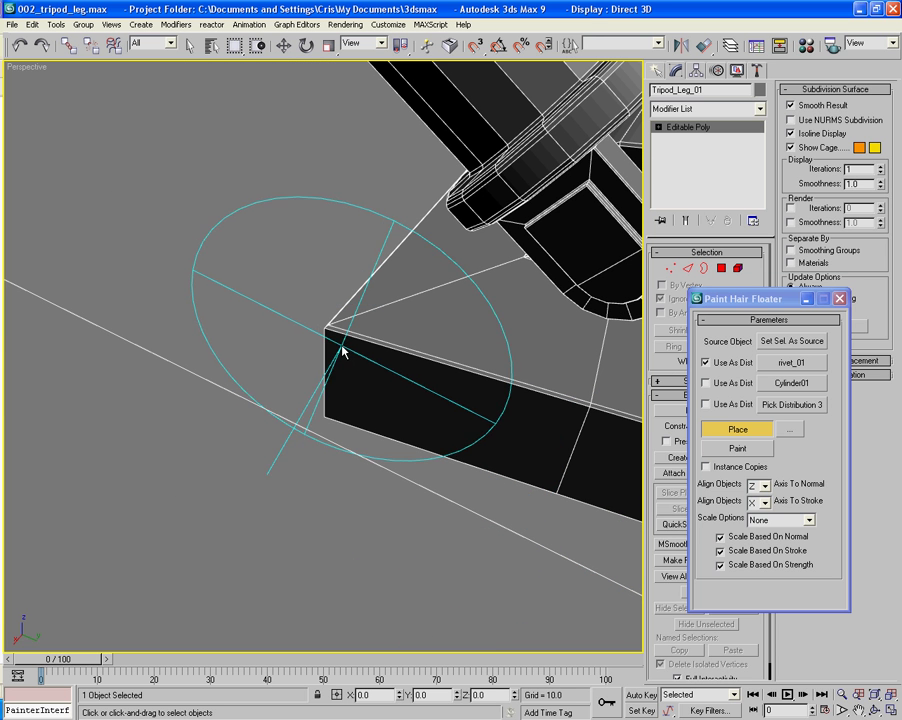
{"action": "left_click", "coordinate": [336, 404]}
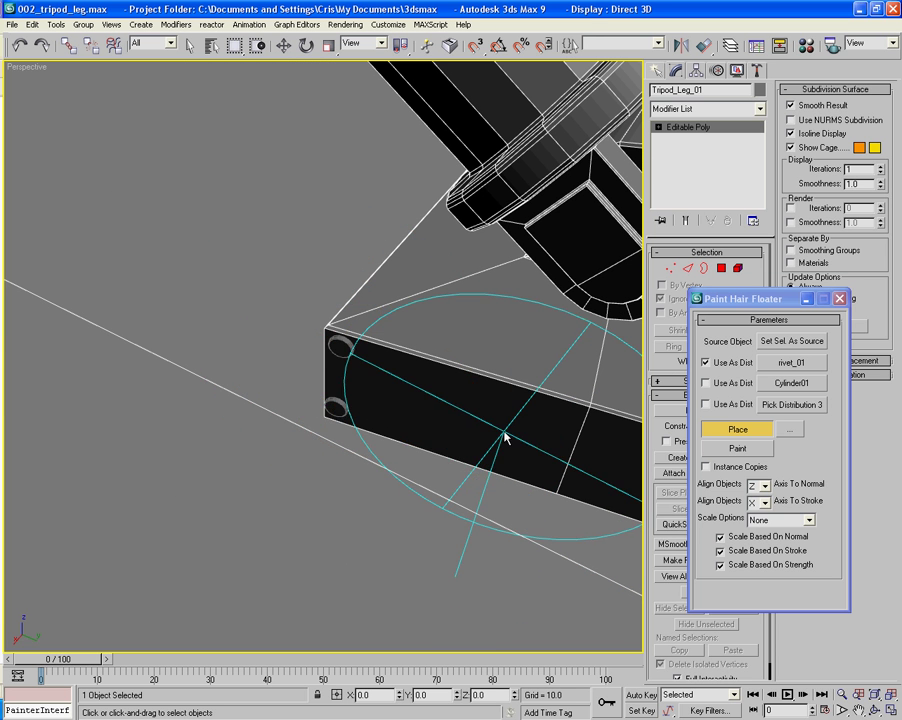
Place four corner rivets on the opposite side face of the same foot.
{"action": "mouse_move", "coordinate": [504, 432]}
{"action": "middle_mouse_down", "text": "alt"}
{"action": "mouse_move", "coordinate": [404, 412]}
{"action": "mouse_move", "coordinate": [426, 410]}
{"action": "mouse_move", "coordinate": [496, 476]}
{"action": "middle_mouse_up", "text": "alt"}
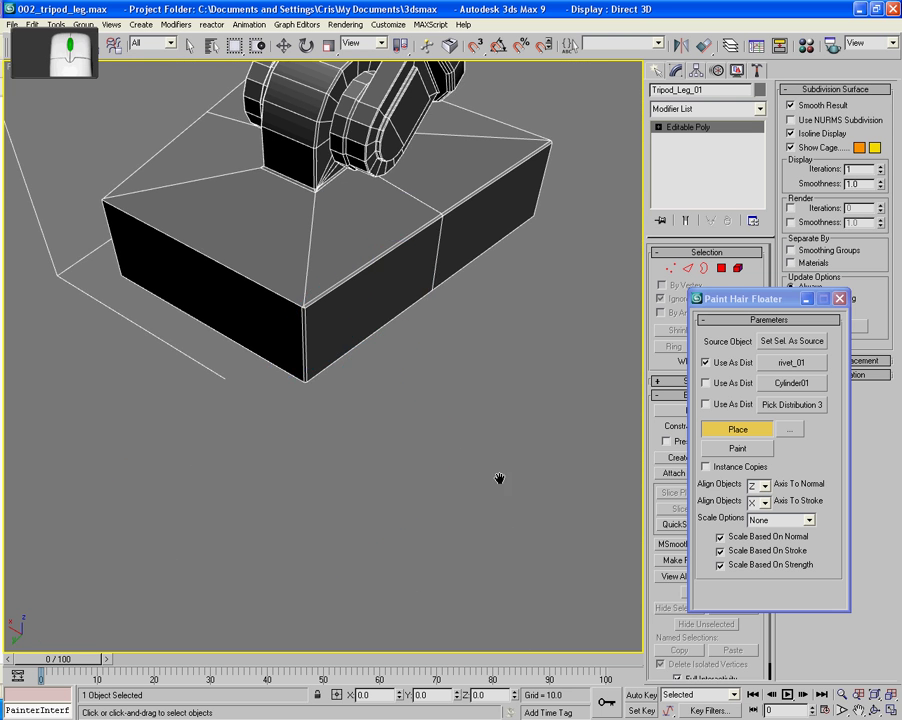
{"action": "left_click", "coordinate": [322, 317]}
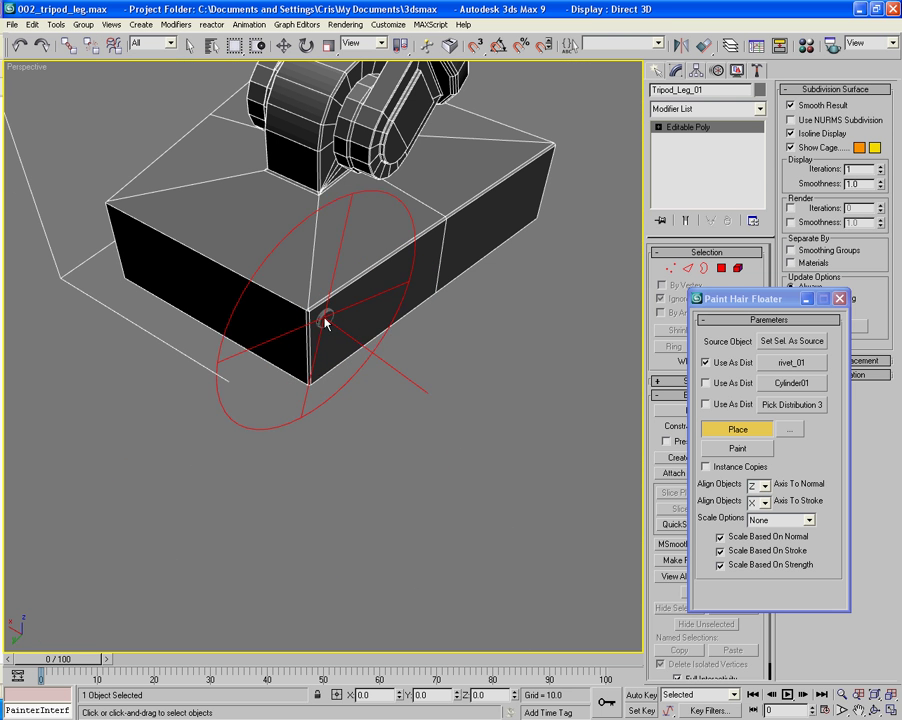
{"action": "left_click", "coordinate": [325, 360]}
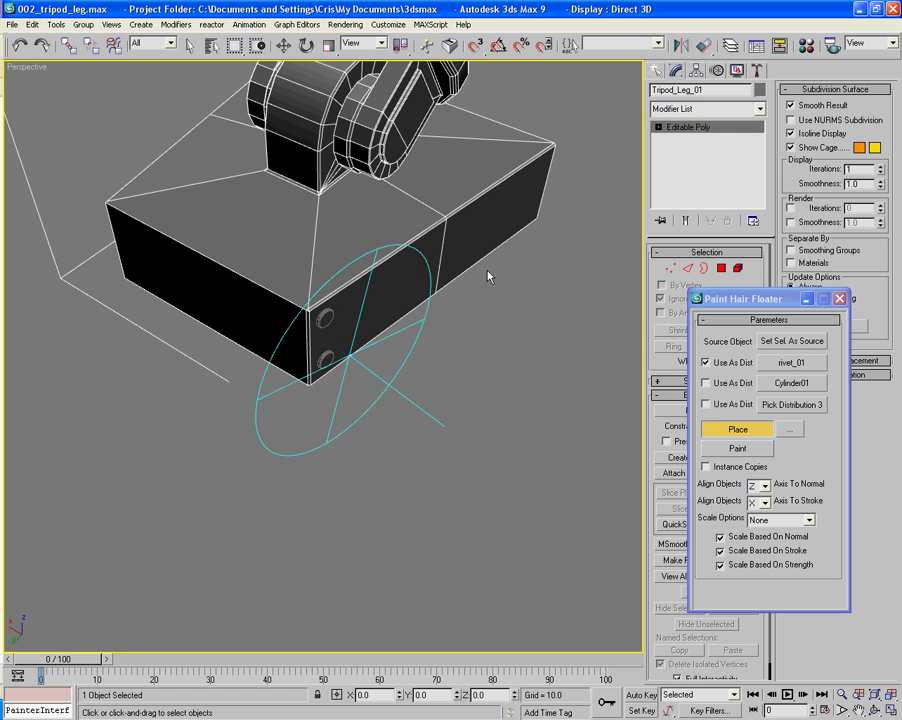
{"action": "left_click", "coordinate": [542, 163]}
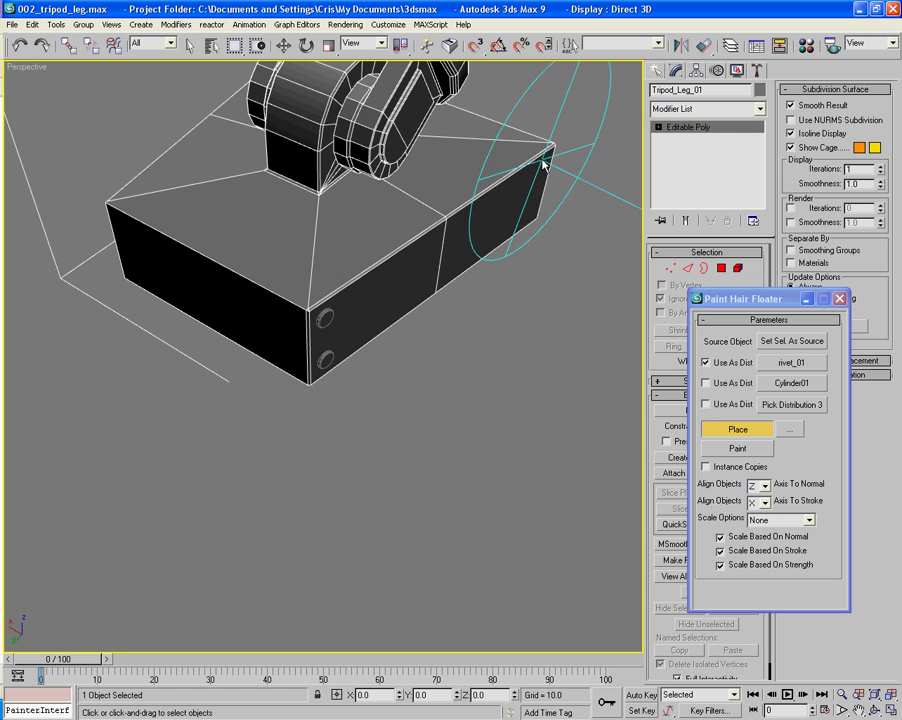
{"action": "left_click", "coordinate": [528, 212]}
Place four corner rivets on the neighbouring foot's side face that faces the finished foot.
{"action": "mouse_move", "coordinate": [504, 274]}
{"action": "middle_mouse_down", "text": "alt"}
{"action": "mouse_move", "coordinate": [410, 238]}
{"action": "mouse_move", "coordinate": [393, 253]}
{"action": "mouse_move", "coordinate": [232, 254]}
{"action": "mouse_move", "coordinate": [288, 286]}
{"action": "middle_mouse_up", "text": "alt"}
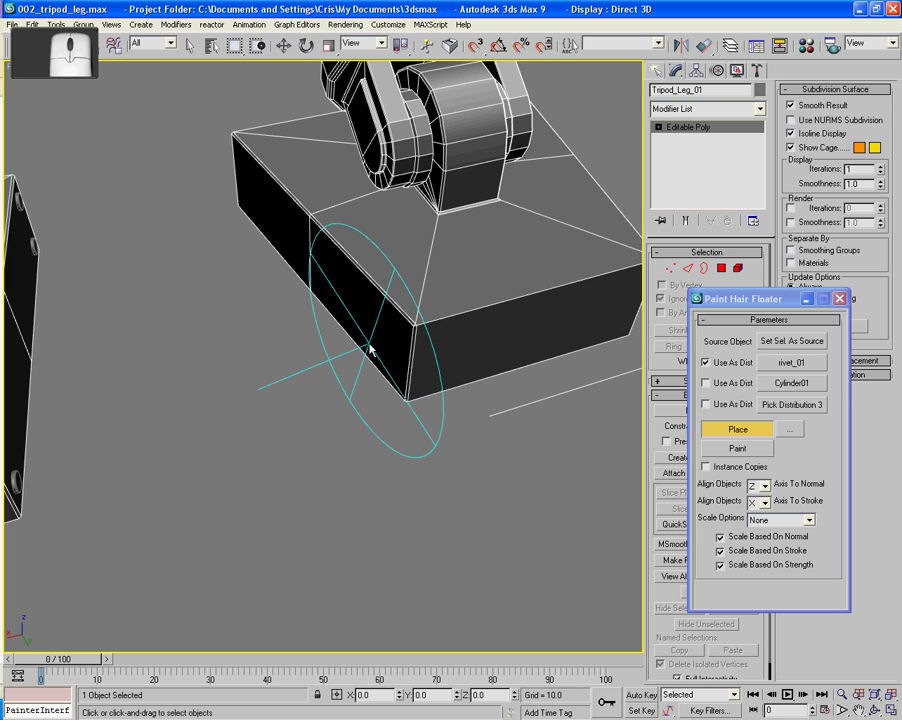
{"action": "left_click", "coordinate": [399, 372]}
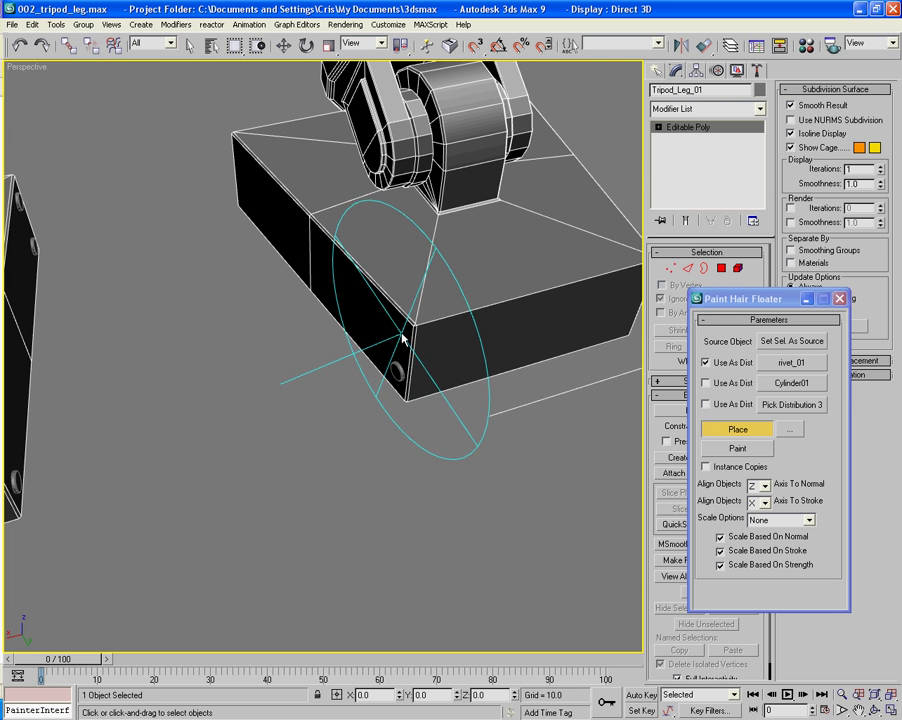
{"action": "middle_click_drag", "start_coordinate": [342, 312], "coordinate": [362, 310], "text": "alt"}
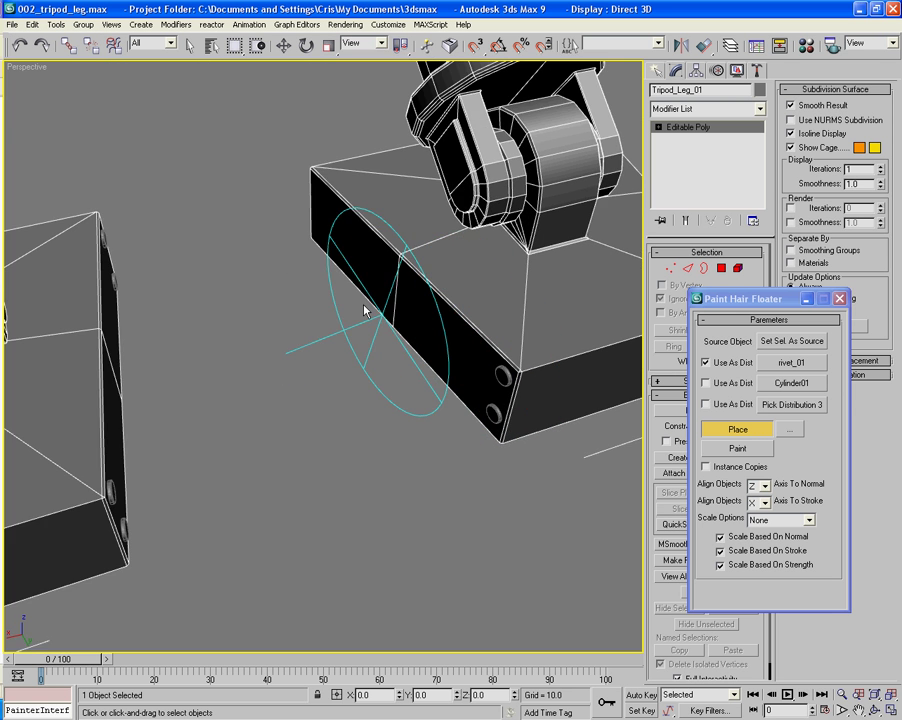
{"action": "left_click", "coordinate": [321, 236]}
{"action": "left_click", "coordinate": [320, 194]}
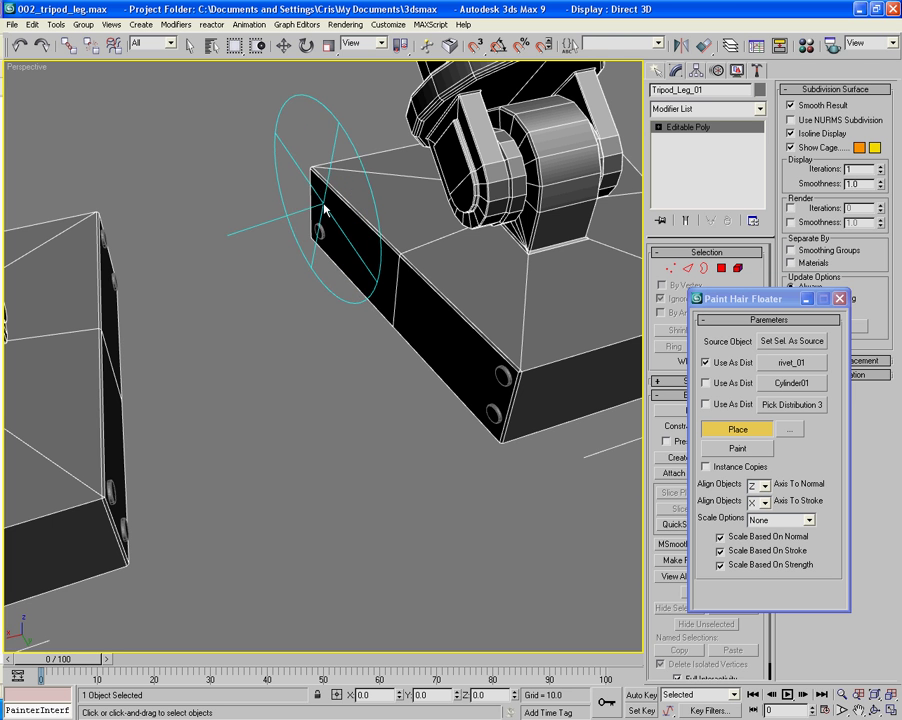
Place rivets at the four corners of the opposite side face of the same foot.
{"action": "mouse_move", "coordinate": [427, 277]}
{"action": "middle_mouse_down", "text": "alt"}
{"action": "mouse_move", "coordinate": [486, 240]}
{"action": "mouse_move", "coordinate": [334, 338]}
{"action": "middle_mouse_up", "text": "alt"}
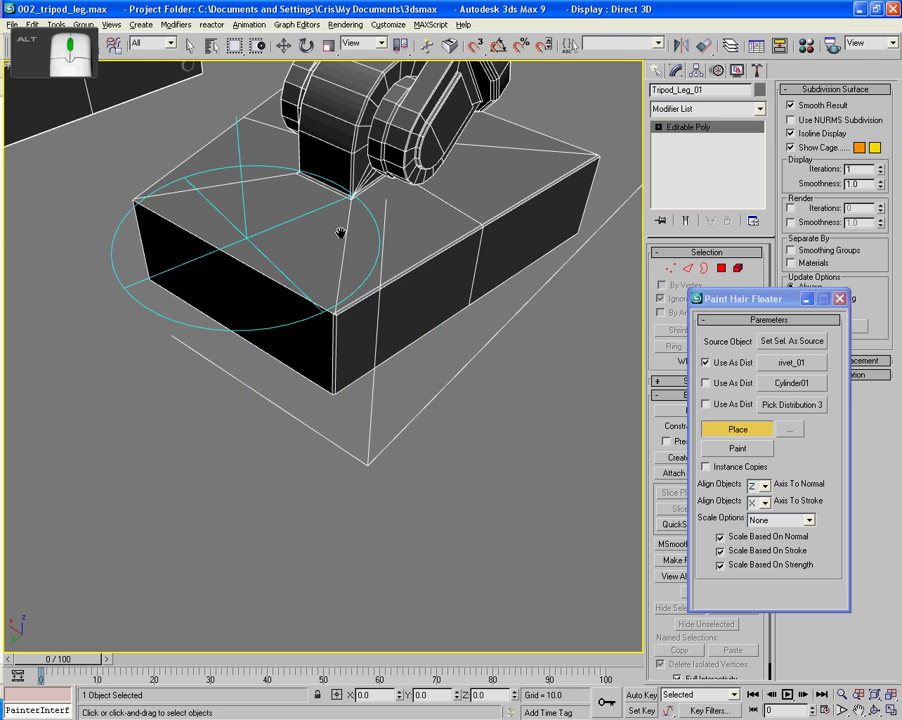
{"action": "left_click", "coordinate": [342, 326]}
{"action": "left_click", "coordinate": [345, 375]}
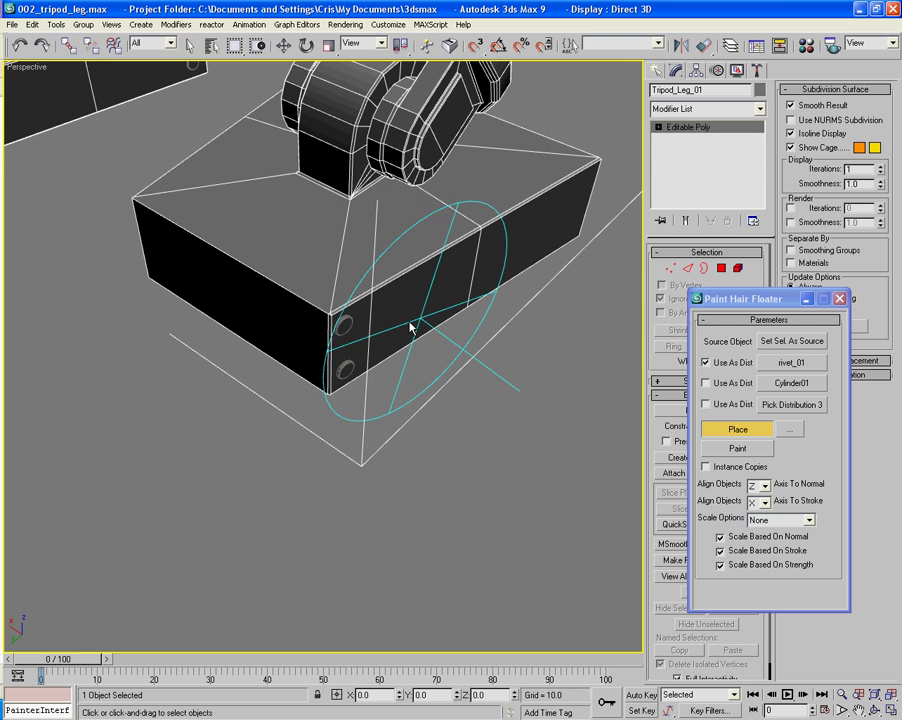
{"action": "middle_click_drag", "start_coordinate": [413, 326], "coordinate": [487, 284], "text": "alt"}
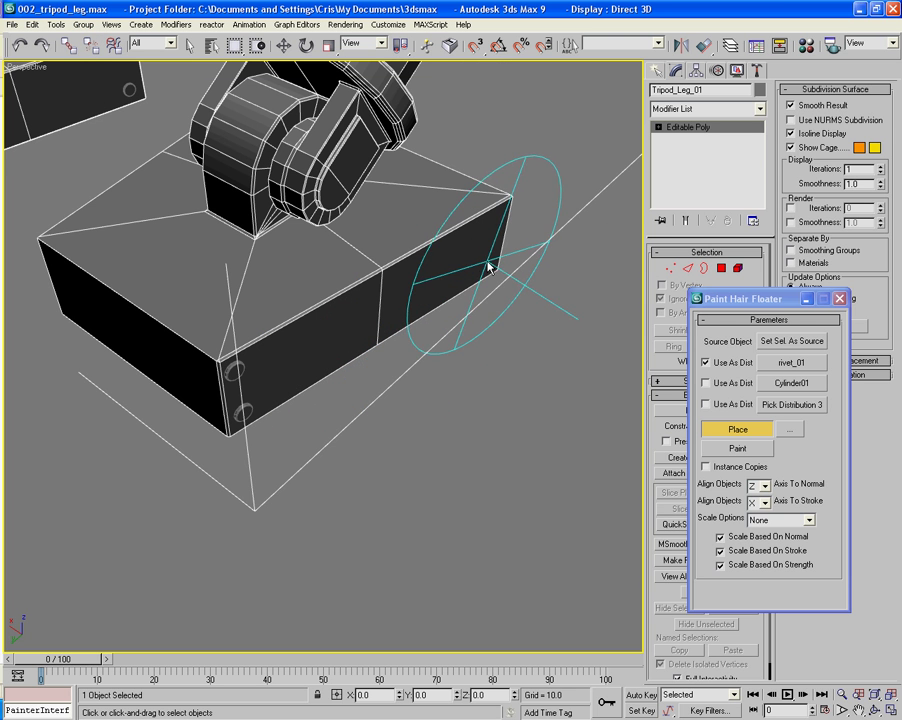
{"action": "left_click", "coordinate": [489, 265]}
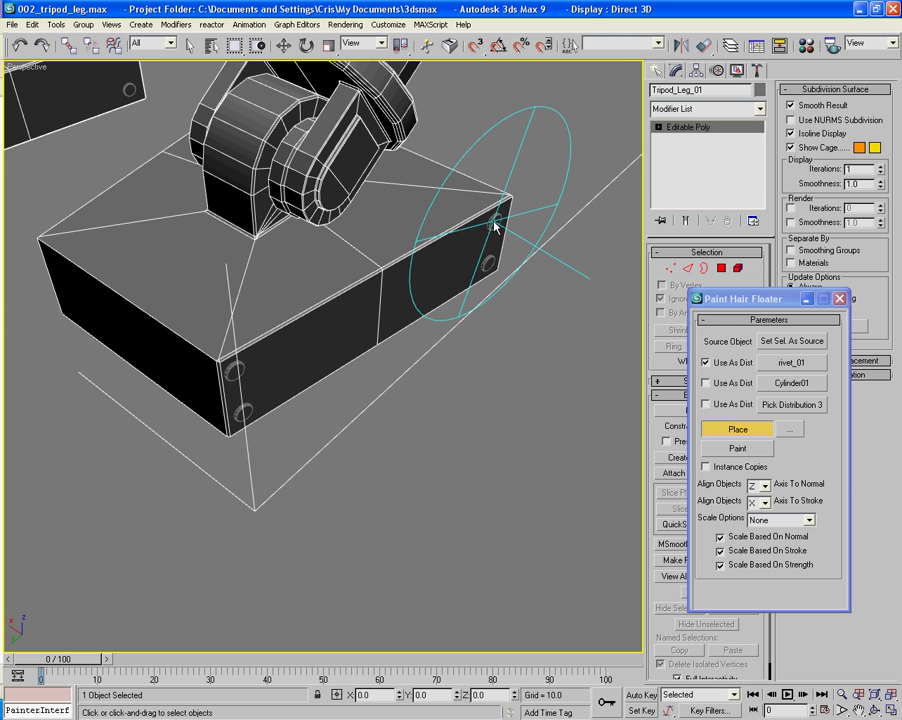
Place rivets at the four corners of one side face of the remaining third foot.
{"action": "scroll", "coordinate": [494, 224], "scroll_direction": "down", "scroll_amount": 5}
{"action": "mouse_move", "coordinate": [537, 264]}
{"action": "middle_mouse_down"}
{"action": "mouse_move", "coordinate": [395, 276]}
{"action": "mouse_move", "coordinate": [350, 258]}
{"action": "mouse_move", "coordinate": [383, 252]}
{"action": "mouse_move", "coordinate": [221, 266]}
{"action": "mouse_move", "coordinate": [358, 336]}
{"action": "mouse_move", "coordinate": [370, 330]}
{"action": "mouse_move", "coordinate": [378, 342]}
{"action": "middle_mouse_up"}
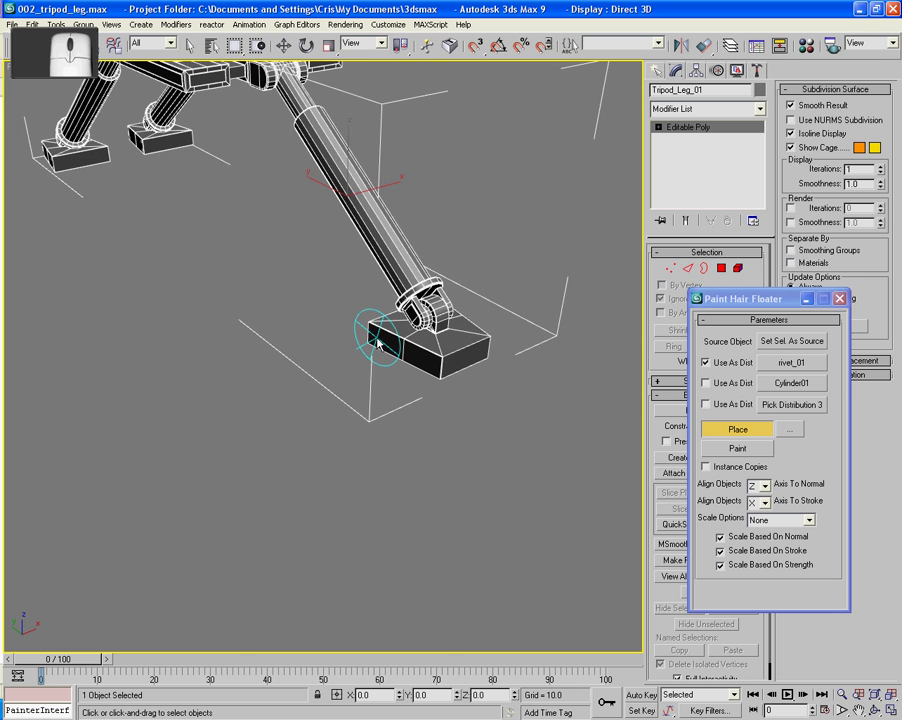
{"action": "scroll", "coordinate": [378, 342], "scroll_direction": "up", "scroll_amount": 5}
{"action": "middle_click_drag", "start_coordinate": [517, 338], "coordinate": [433, 396]}
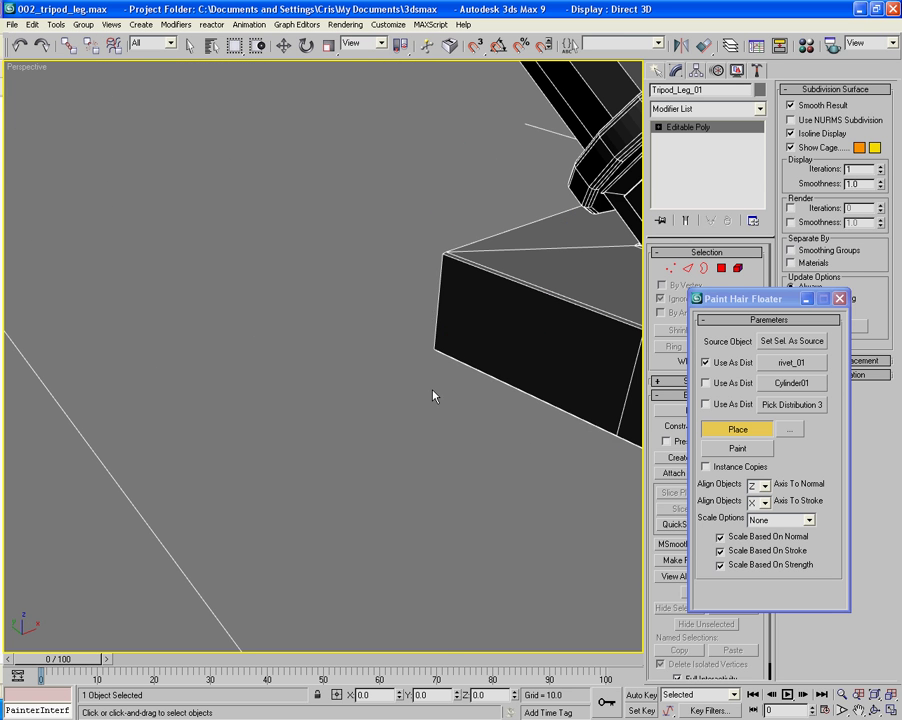
{"action": "left_click", "coordinate": [450, 277]}
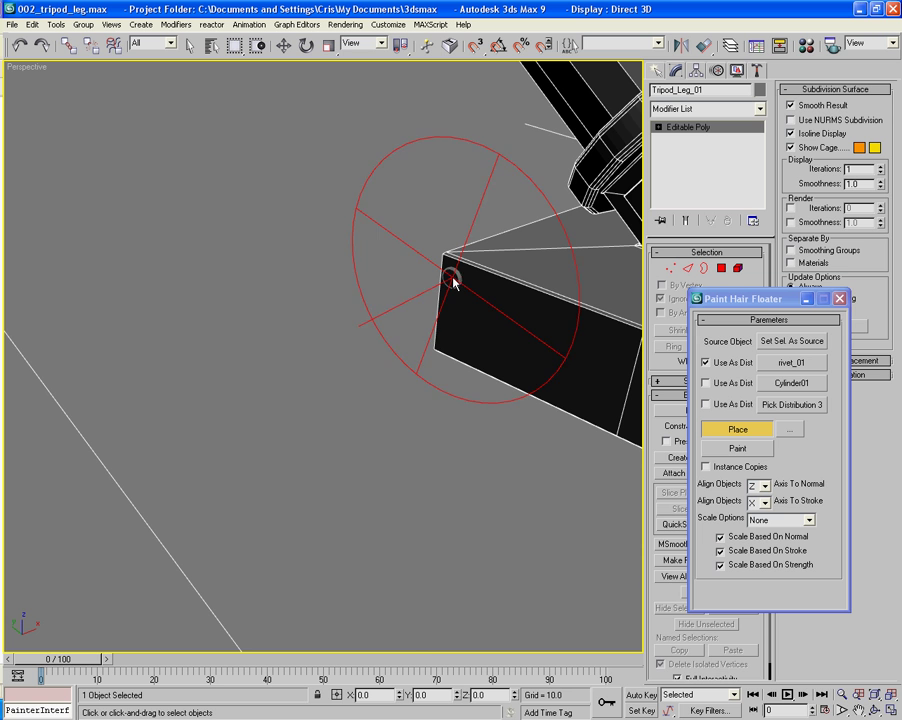
{"action": "left_click", "coordinate": [444, 339]}
{"action": "middle_click_drag", "start_coordinate": [587, 374], "coordinate": [540, 358]}
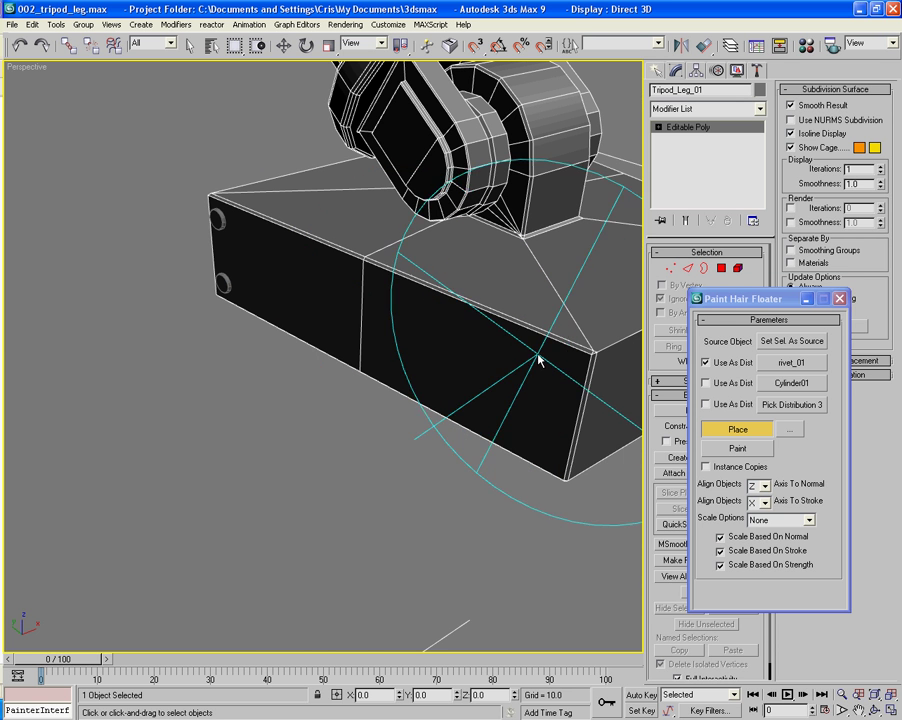
{"action": "left_click", "coordinate": [561, 366]}
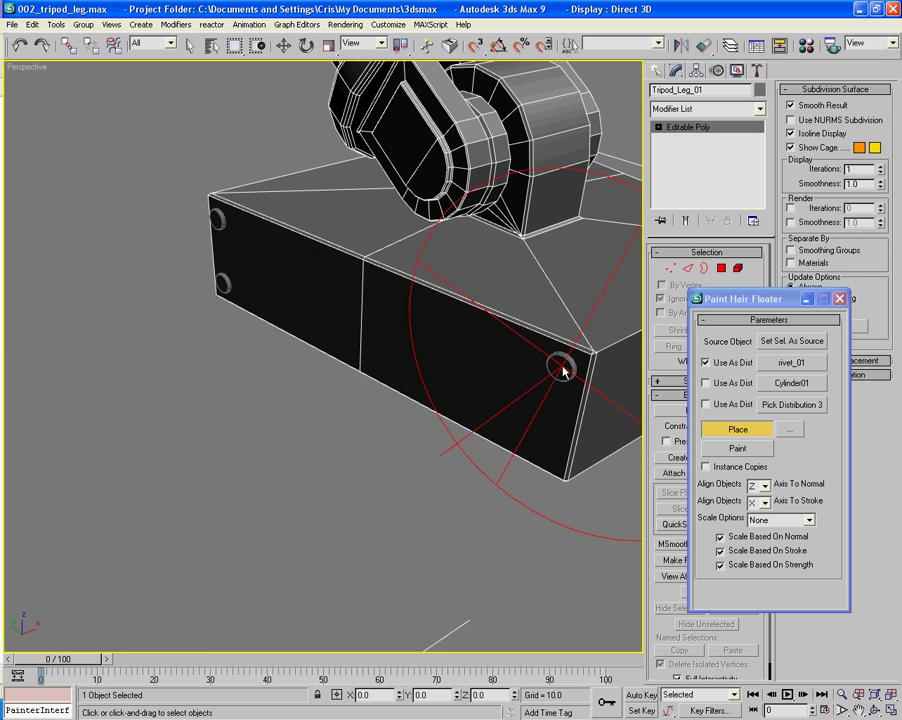
{"action": "left_click", "coordinate": [545, 455]}
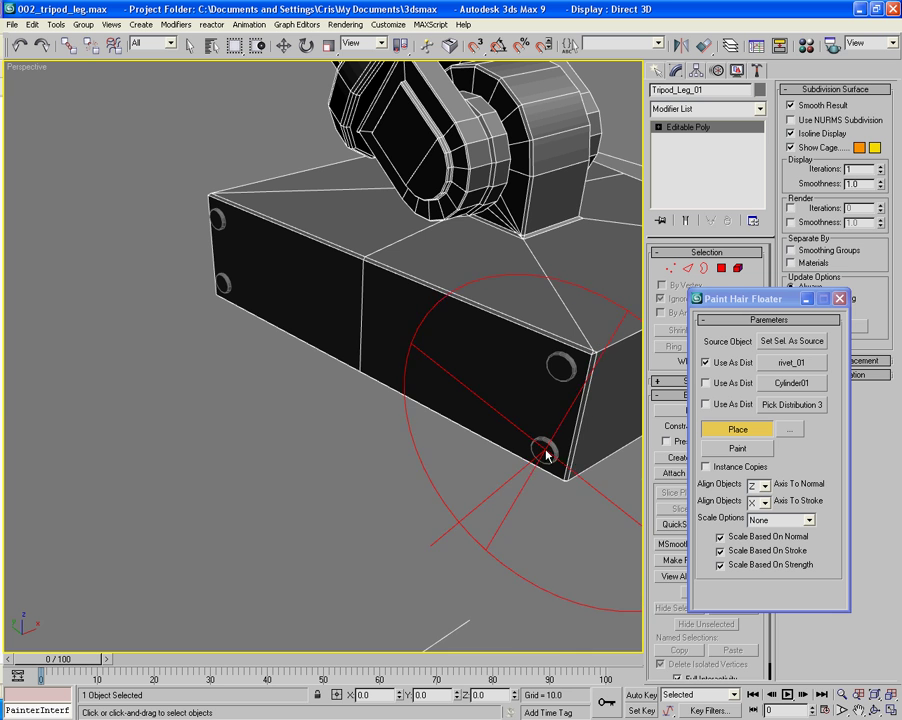
Place four corner rivets on the opposite side face of the third foot.
{"action": "mouse_move", "coordinate": [545, 455]}
{"action": "middle_mouse_down", "text": "alt"}
{"action": "mouse_move", "coordinate": [585, 438]}
{"action": "mouse_move", "coordinate": [437, 491]}
{"action": "mouse_move", "coordinate": [590, 461]}
{"action": "mouse_move", "coordinate": [411, 392]}
{"action": "middle_mouse_up", "text": "alt"}
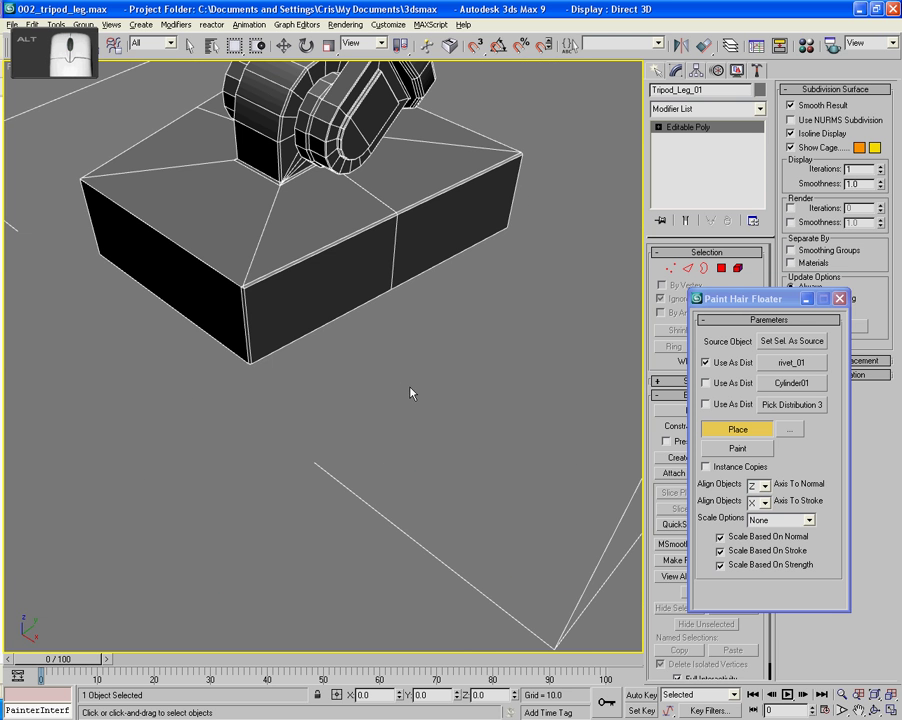
{"action": "left_click", "coordinate": [257, 300]}
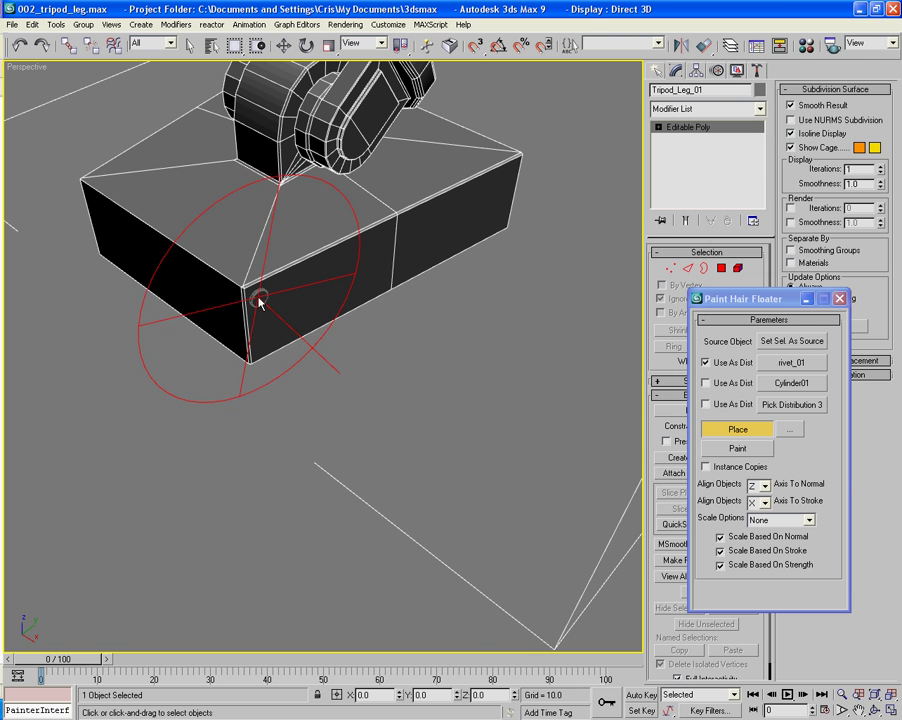
{"action": "left_click", "coordinate": [262, 348]}
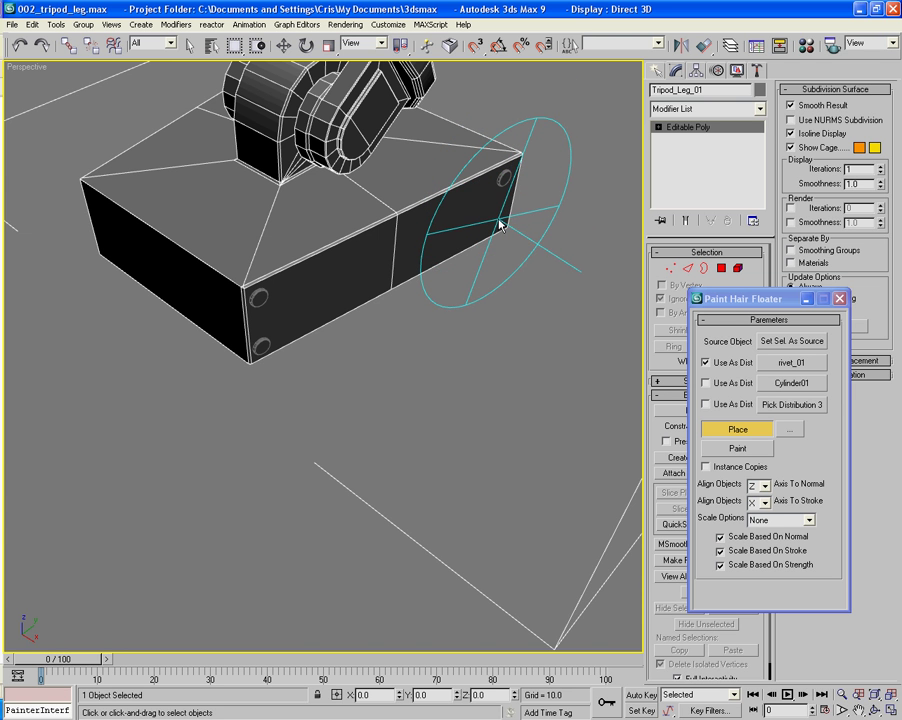
Switch the placement tool's distribution object from rivet_01 to Cylinder01.
{"action": "scroll", "coordinate": [499, 220], "scroll_direction": "down", "scroll_amount": 6}
{"action": "middle_click_drag", "start_coordinate": [430, 212], "coordinate": [205, 430]}
{"action": "middle_click_drag", "start_coordinate": [335, 297], "coordinate": [406, 317]}
{"action": "middle_click_drag", "start_coordinate": [451, 369], "coordinate": [719, 389]}
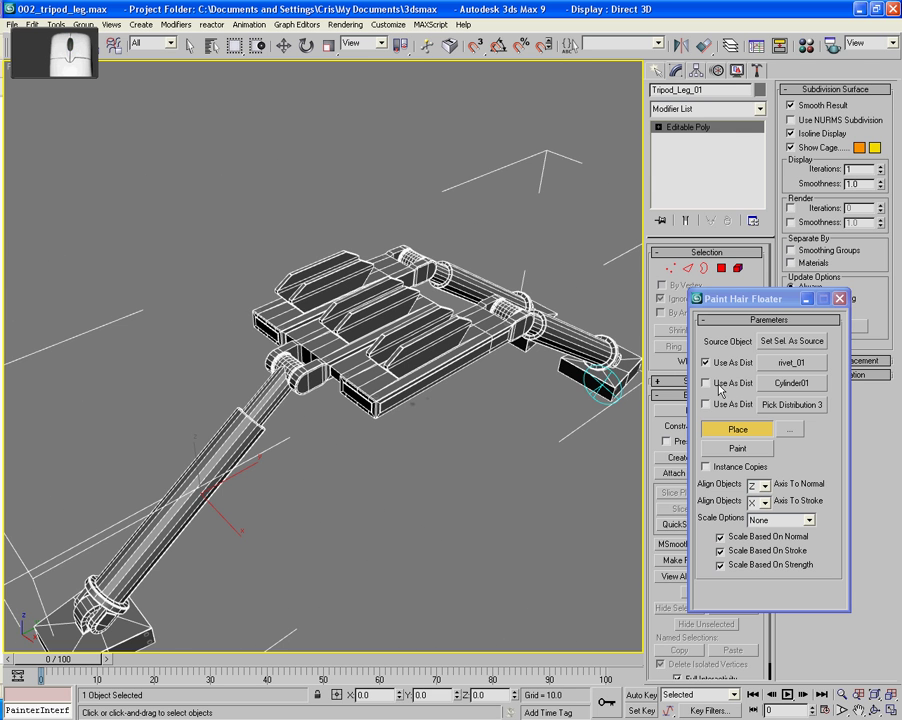
{"action": "left_click", "coordinate": [710, 366]}
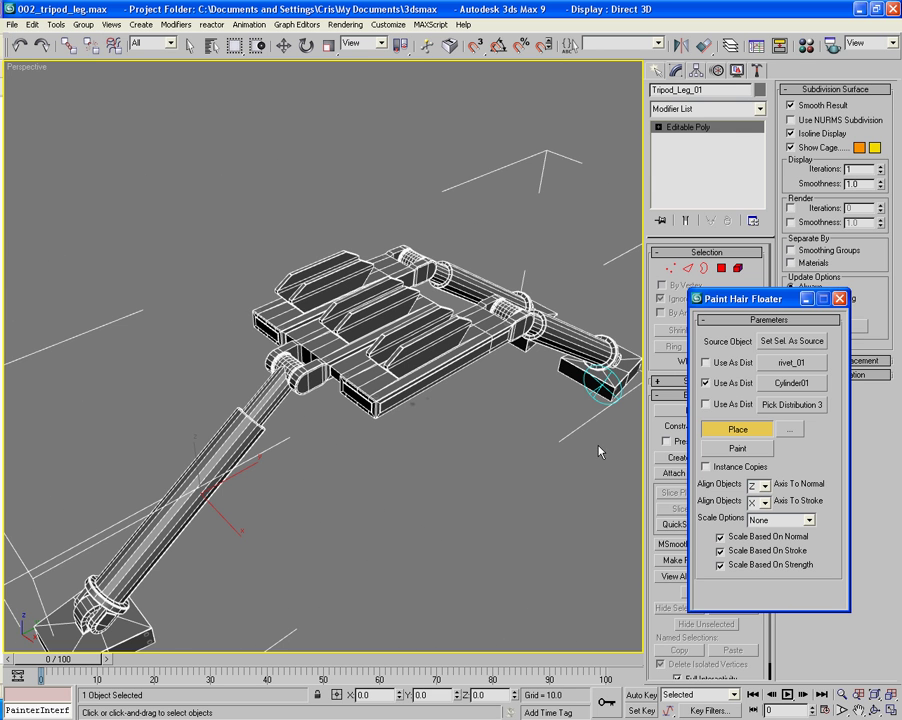
Place Cylinder01 rivets around the corners of the outermost fin's outward face on the top body, undoing a misplaced first one.
{"action": "middle_click_drag", "start_coordinate": [598, 446], "coordinate": [498, 480], "text": "alt"}
{"action": "scroll", "coordinate": [434, 436], "scroll_direction": "up", "scroll_amount": 6}
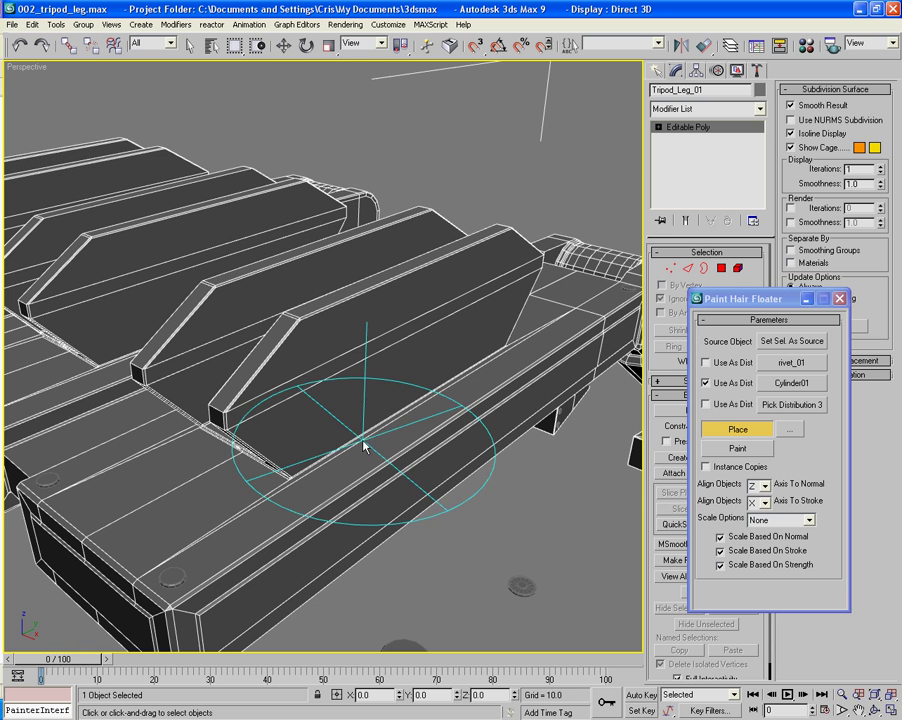
{"action": "left_click", "coordinate": [252, 408]}
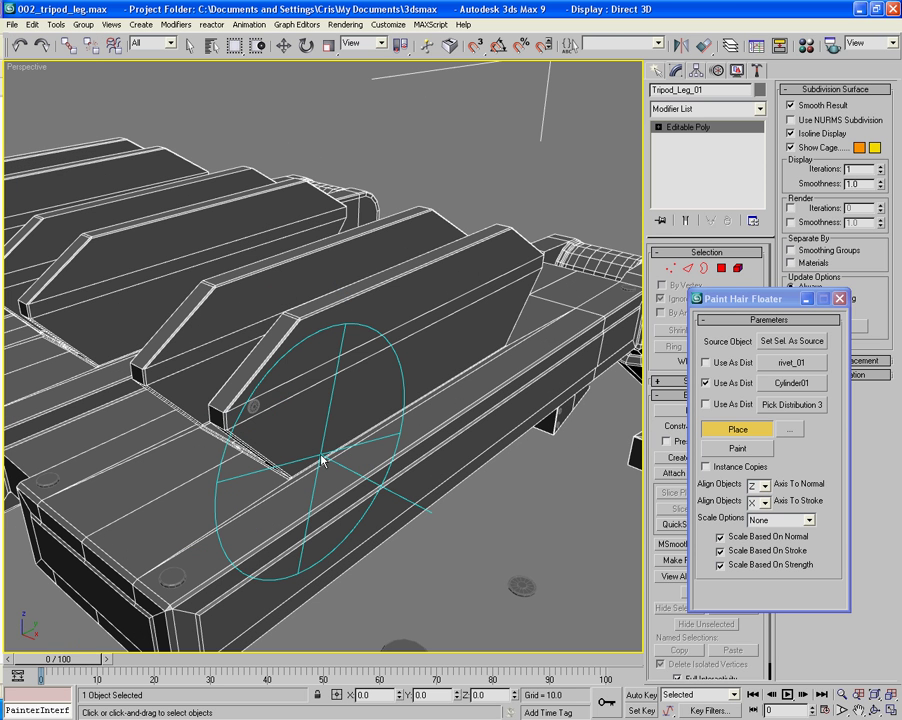
{"action": "key", "text": "ctrl+z"}
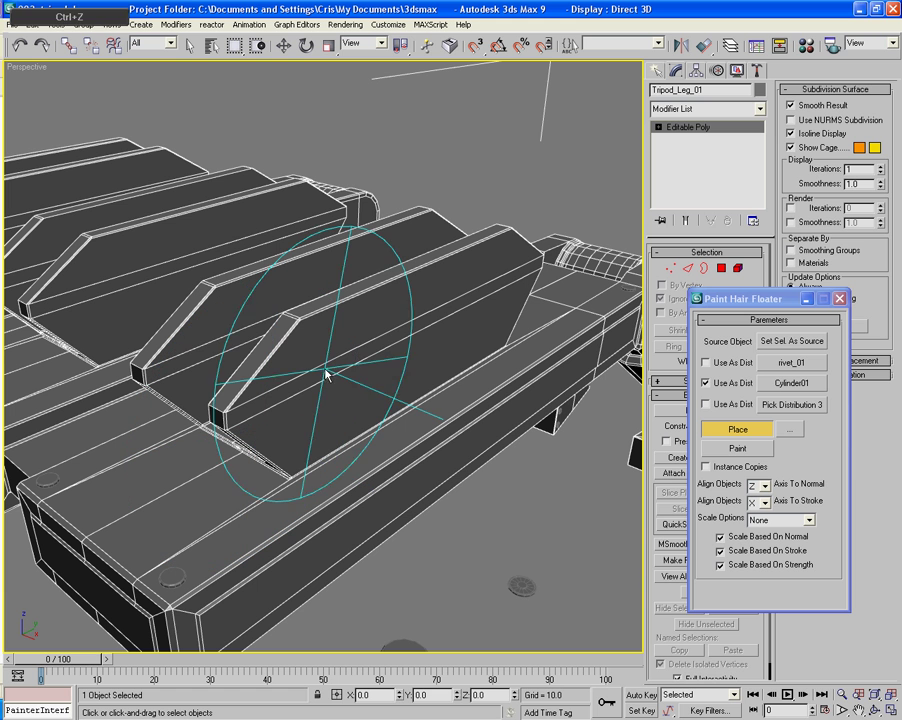
{"action": "left_click", "coordinate": [302, 330]}
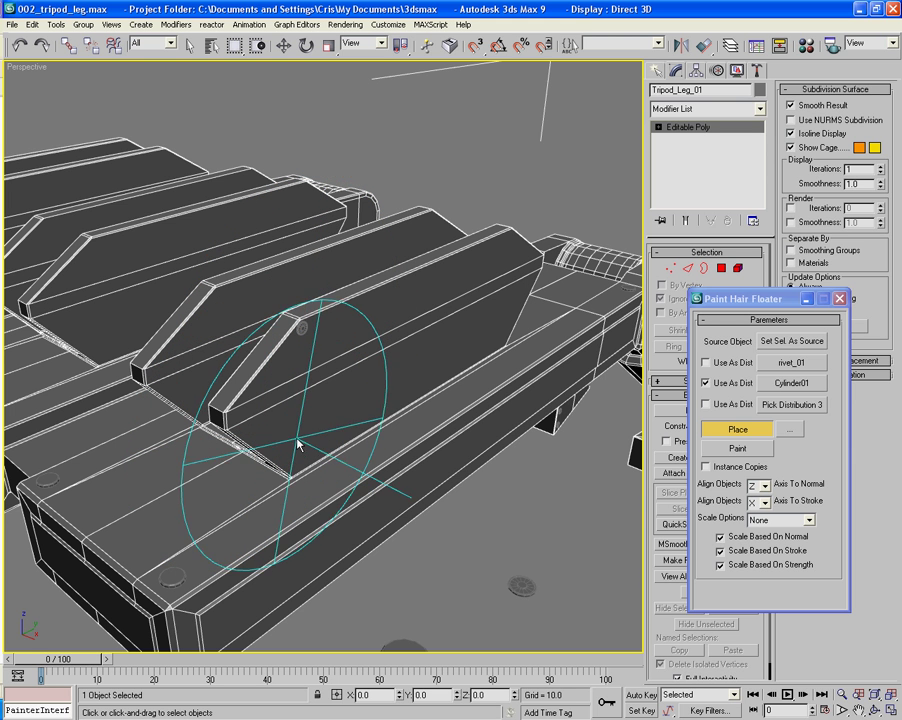
{"action": "left_click", "coordinate": [293, 472]}
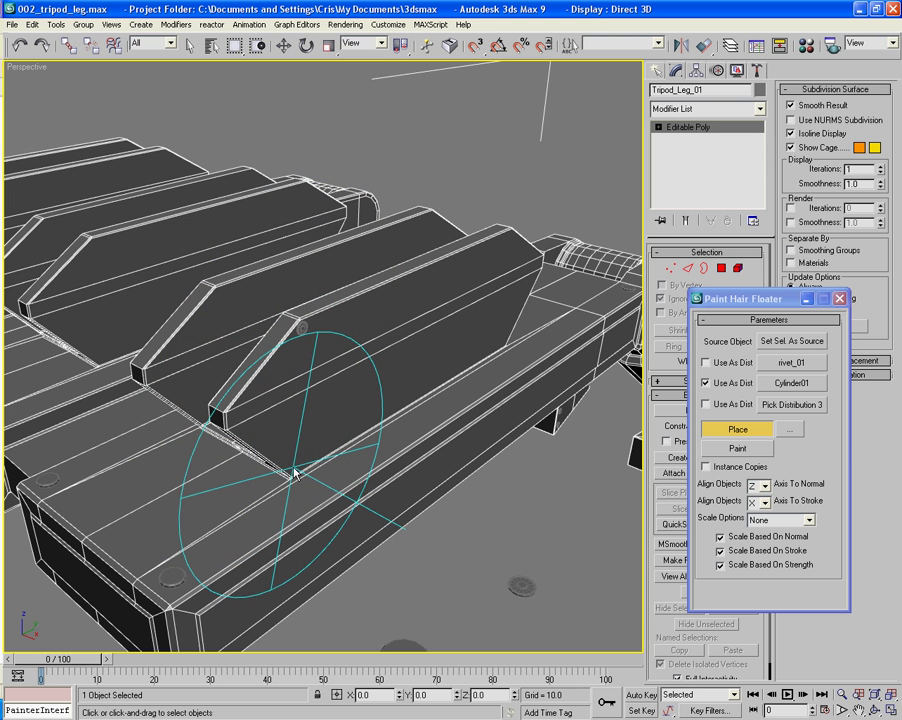
{"action": "left_click", "coordinate": [234, 423]}
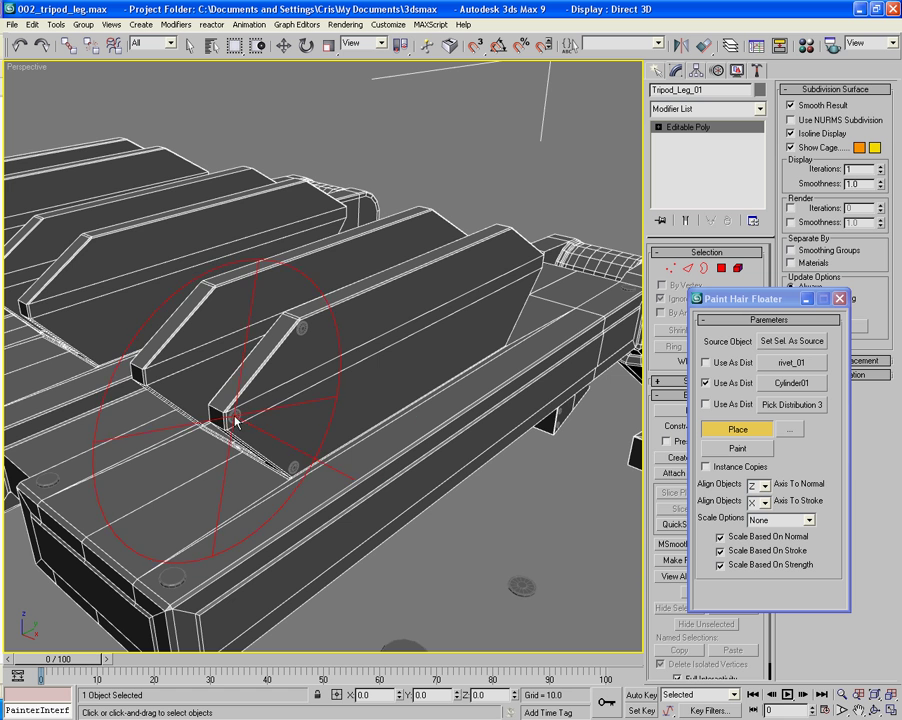
{"action": "middle_click_drag", "start_coordinate": [440, 385], "coordinate": [324, 395]}
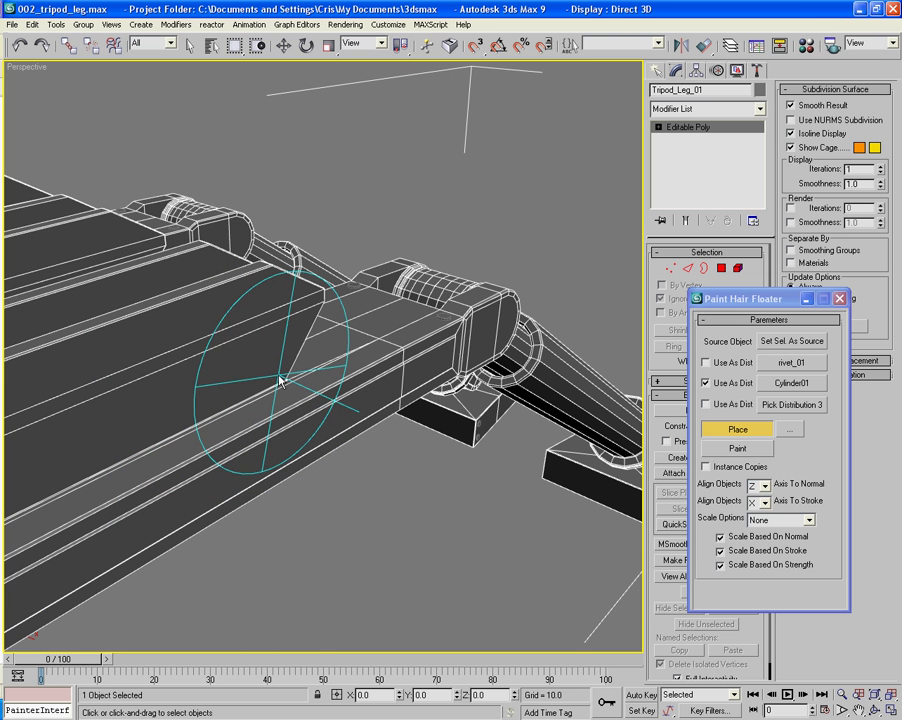
{"action": "left_click", "coordinate": [316, 298]}
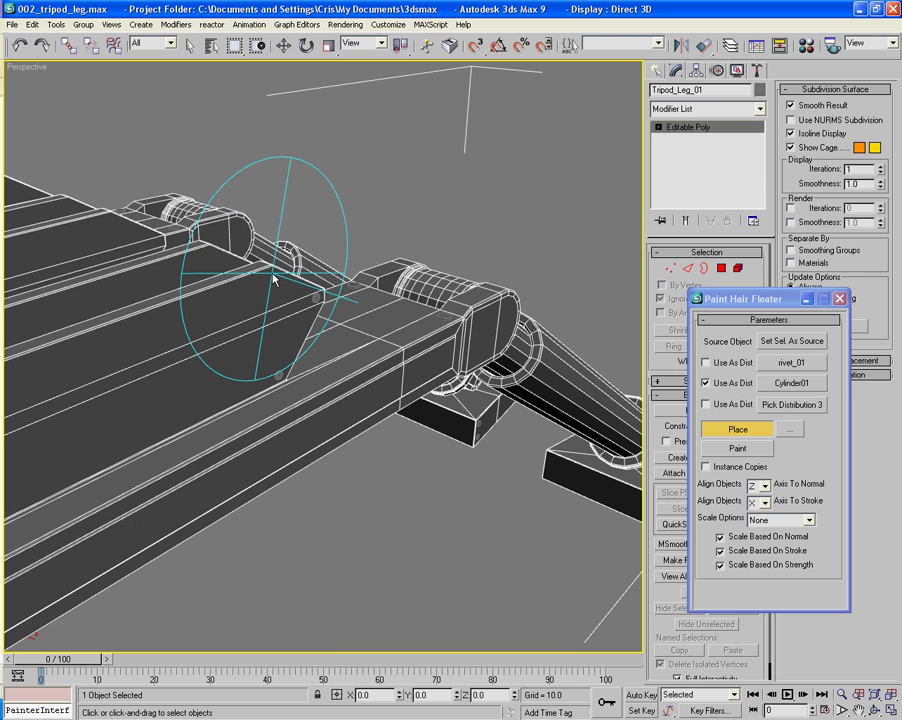
Place Cylinder01 rivets around the corners of the middle fin pair's outward face on the other side.
{"action": "middle_click_drag", "start_coordinate": [250, 370], "coordinate": [355, 355], "text": "alt"}
{"action": "mouse_move", "coordinate": [248, 338]}
{"action": "middle_mouse_down", "text": "alt"}
{"action": "mouse_move", "coordinate": [366, 338]}
{"action": "mouse_move", "coordinate": [342, 427]}
{"action": "middle_mouse_up", "text": "alt"}
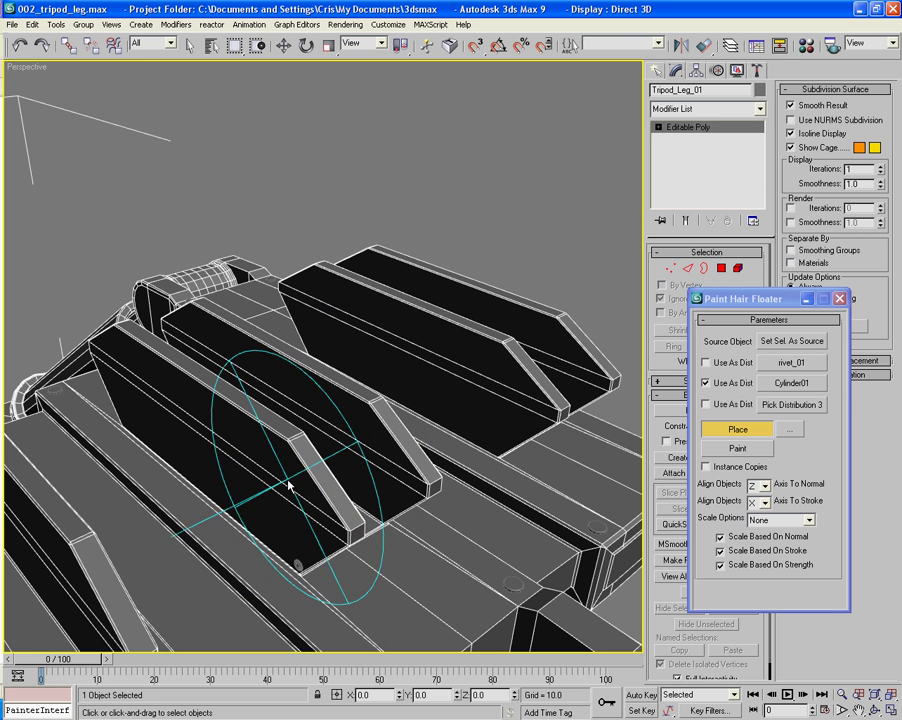
{"action": "left_click", "coordinate": [284, 449]}
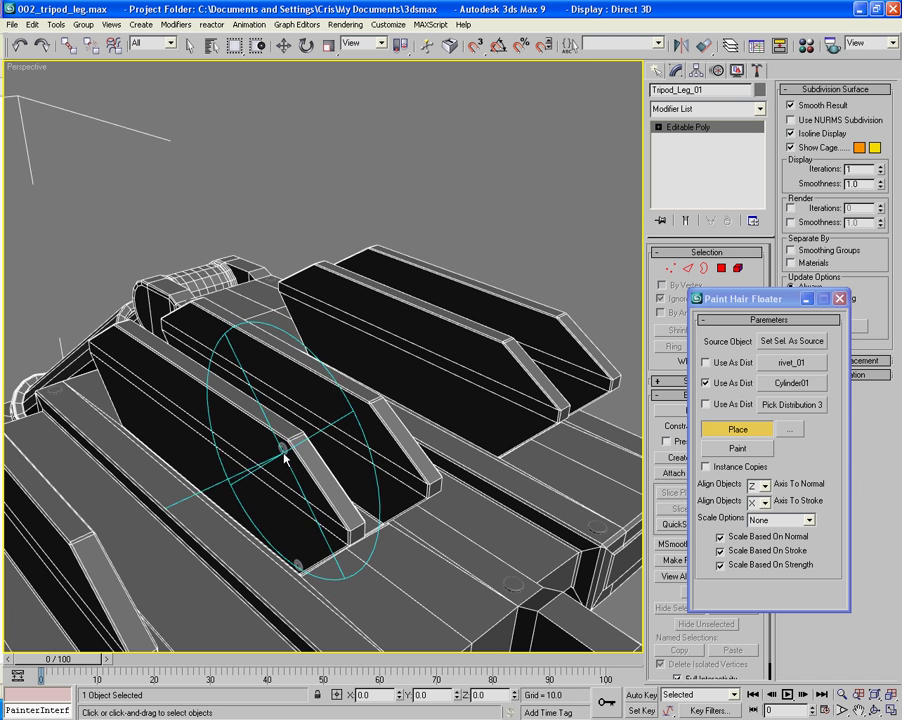
{"action": "left_click", "coordinate": [340, 535]}
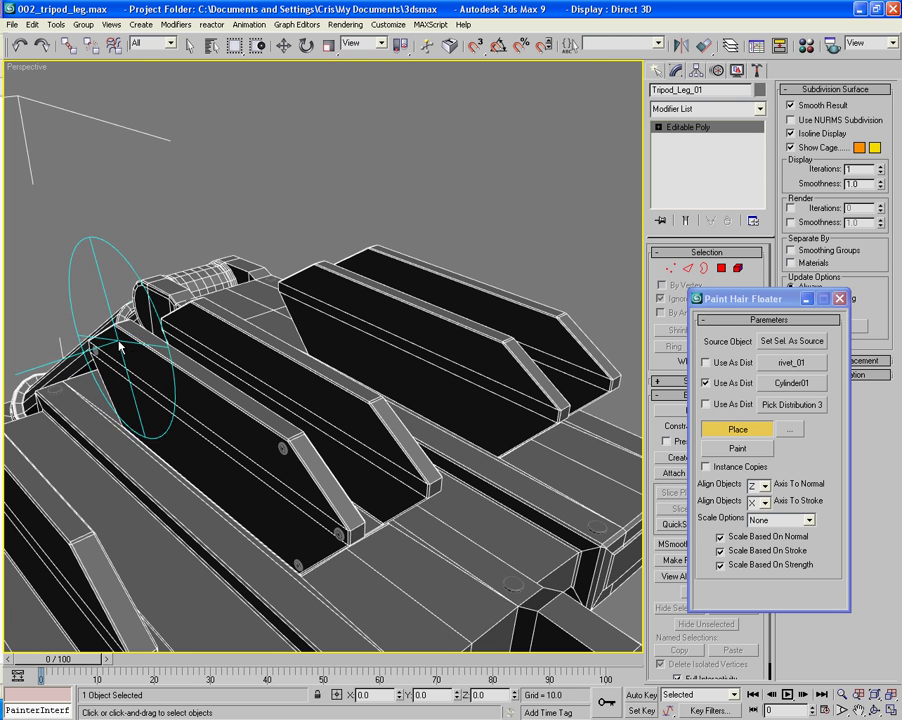
{"action": "left_click", "coordinate": [115, 331]}
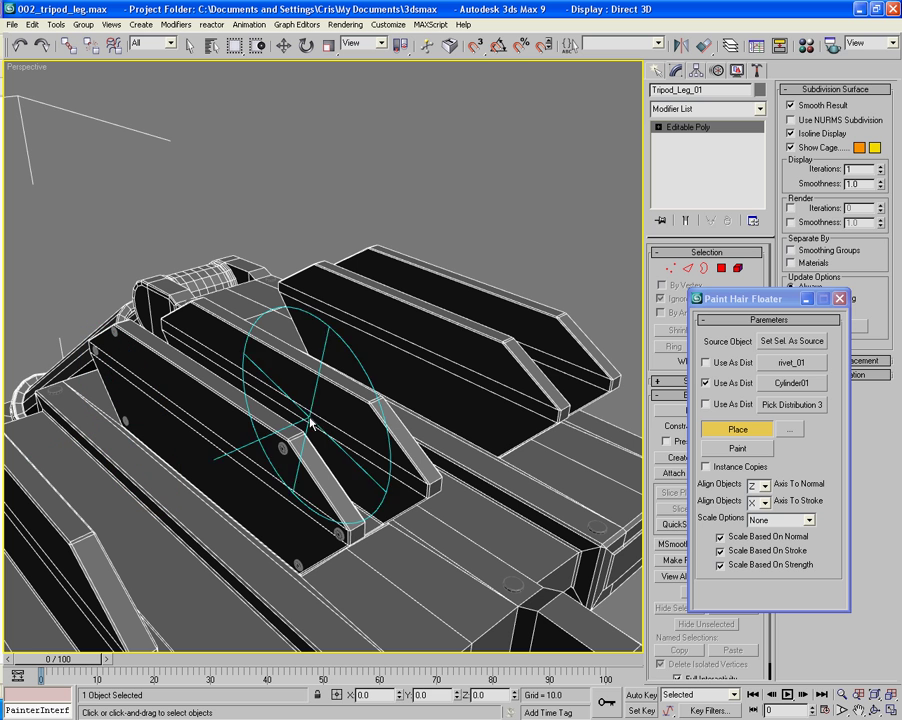
Place Cylinder01 rivets around the corners of the matching outward face on the far fin pair.
{"action": "left_click", "coordinate": [498, 452]}
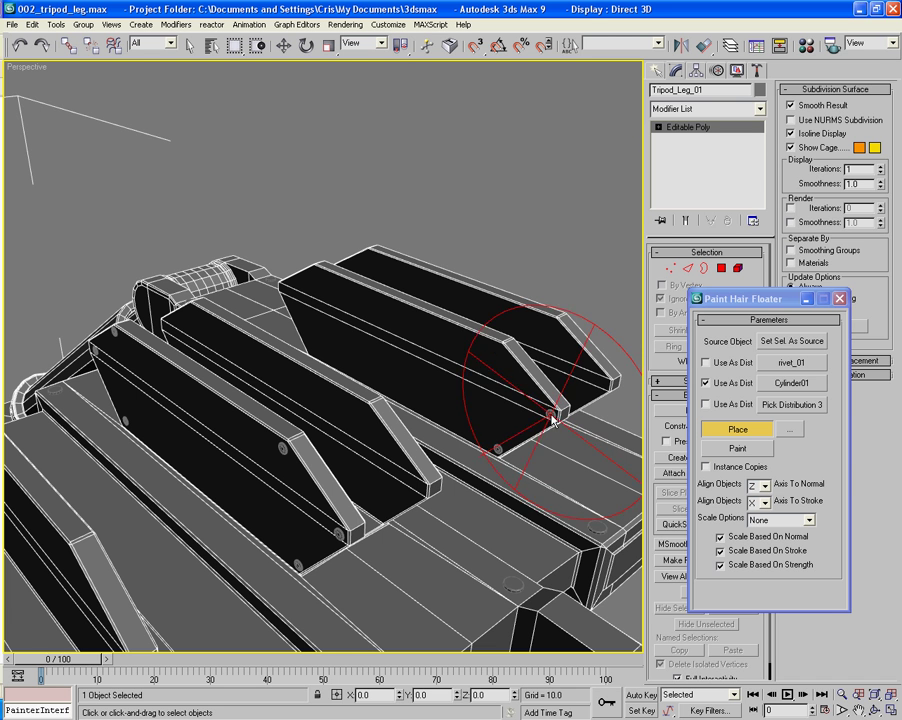
{"action": "left_click", "coordinate": [498, 349]}
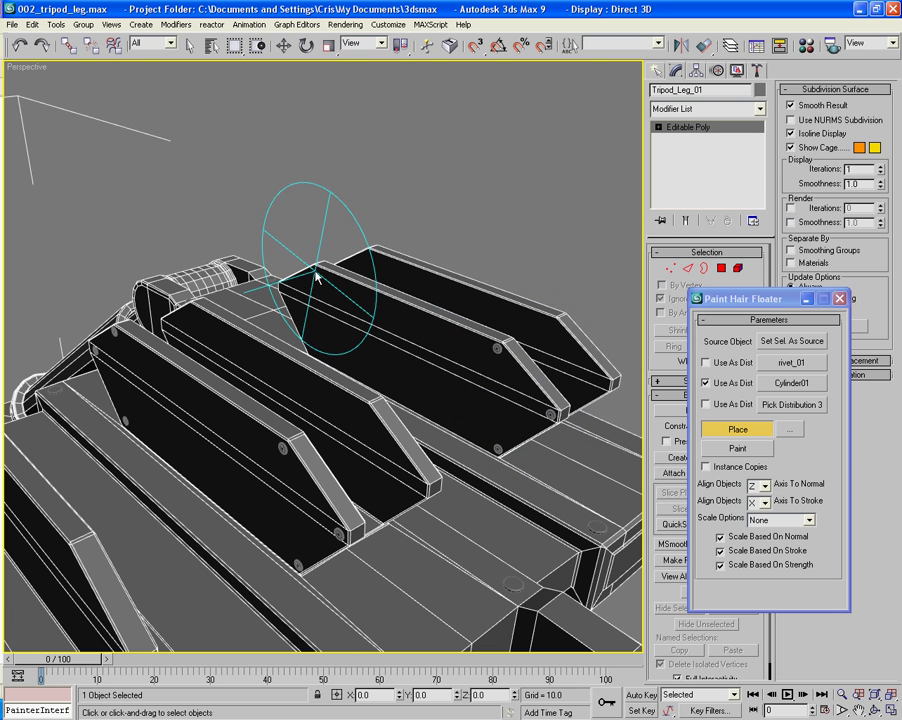
{"action": "left_click", "coordinate": [315, 273]}
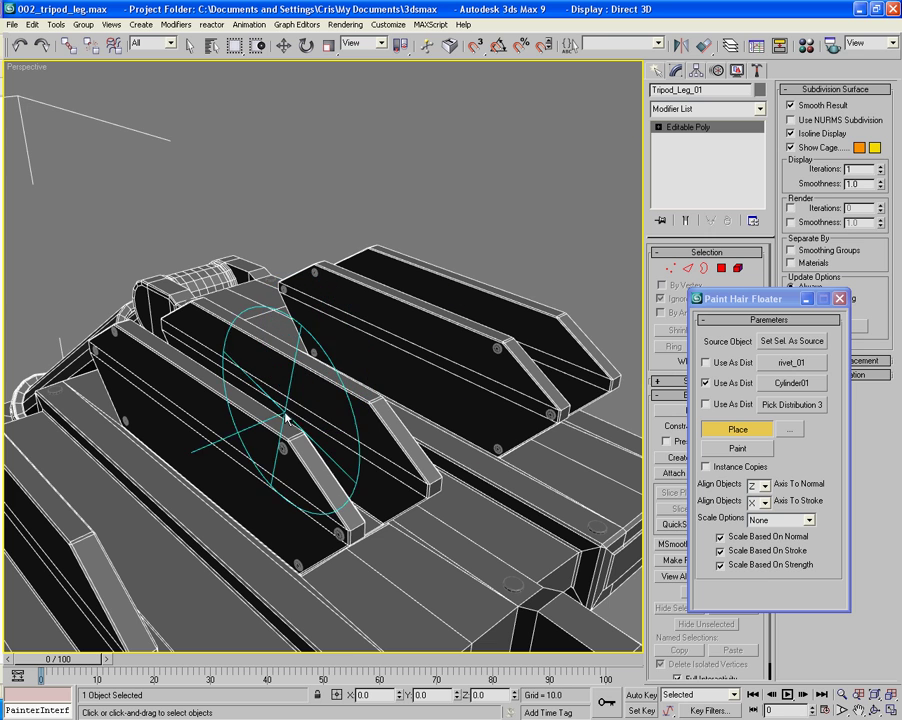
Place Cylinder01 rivets around the corners of the remaining outward fin faces, undoing a misplaced one.
{"action": "mouse_move", "coordinate": [322, 428]}
{"action": "middle_mouse_down", "text": "alt"}
{"action": "mouse_move", "coordinate": [213, 428]}
{"action": "mouse_move", "coordinate": [382, 402]}
{"action": "mouse_move", "coordinate": [413, 413]}
{"action": "mouse_move", "coordinate": [425, 445]}
{"action": "middle_mouse_up", "text": "alt"}
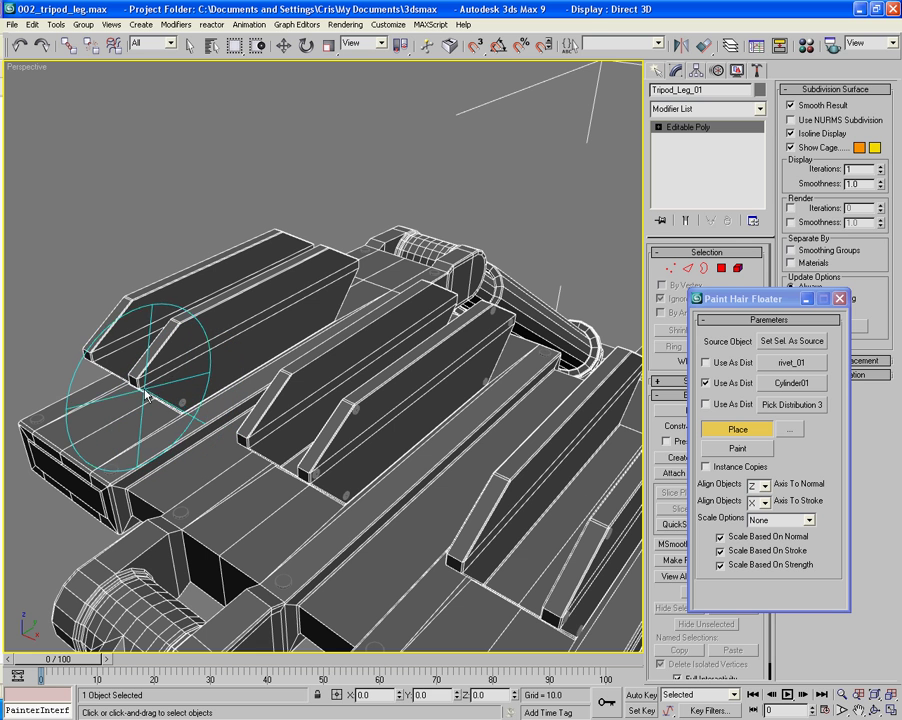
{"action": "key", "text": "ctrl+z"}
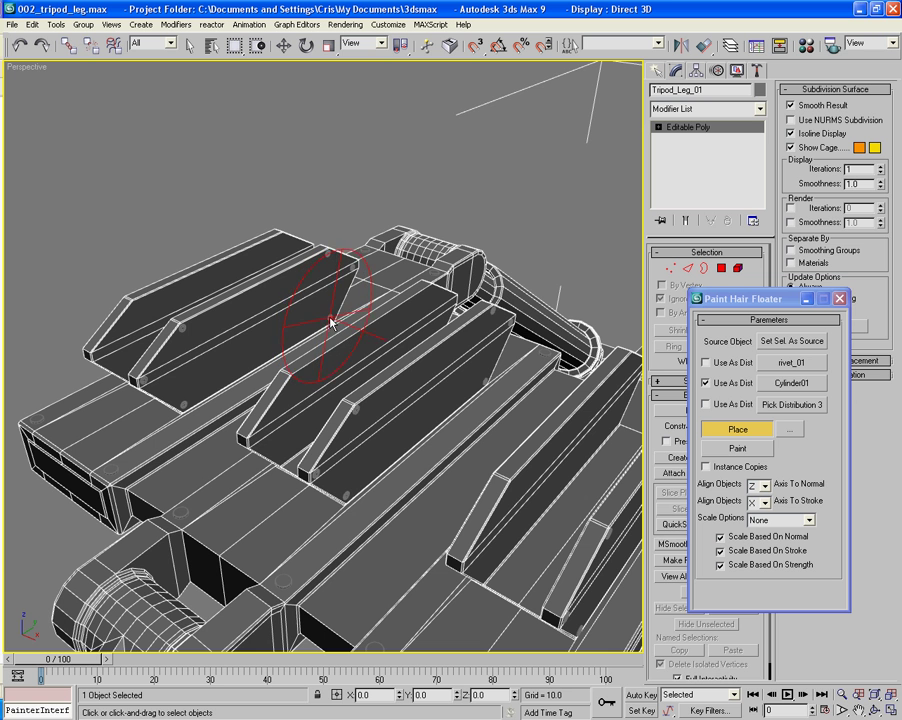
{"action": "mouse_move", "coordinate": [262, 368]}
{"action": "middle_mouse_down", "text": "alt"}
{"action": "mouse_move", "coordinate": [127, 455]}
{"action": "mouse_move", "coordinate": [223, 417]}
{"action": "middle_mouse_up", "text": "alt"}
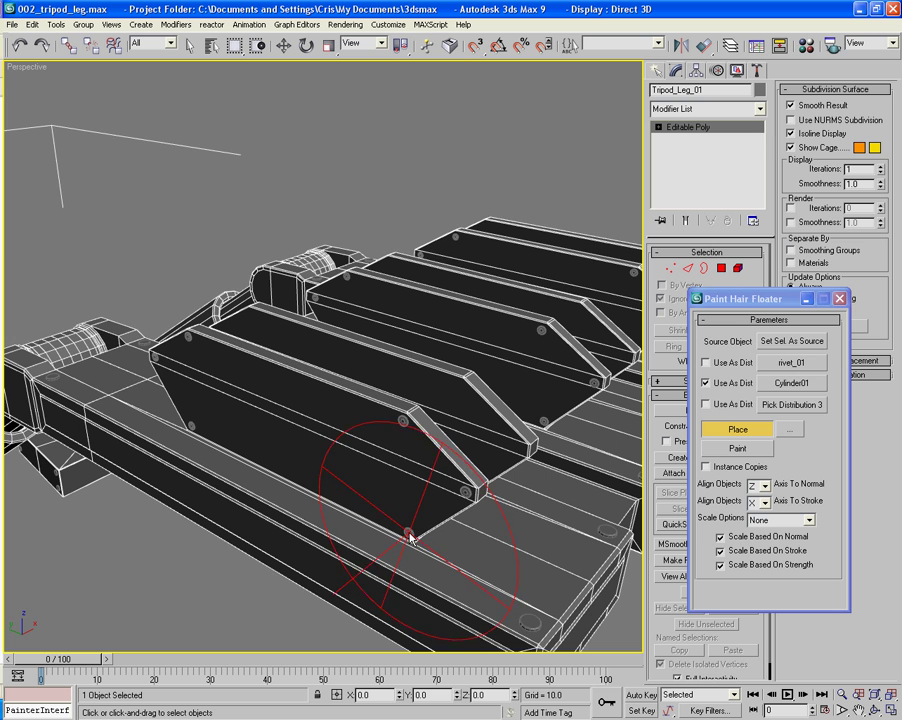
Turn off rivet placement, close the Paint Hair Floater, and deselect the tripod leg model.
{"action": "scroll", "coordinate": [372, 515], "scroll_direction": "down", "scroll_amount": 4}
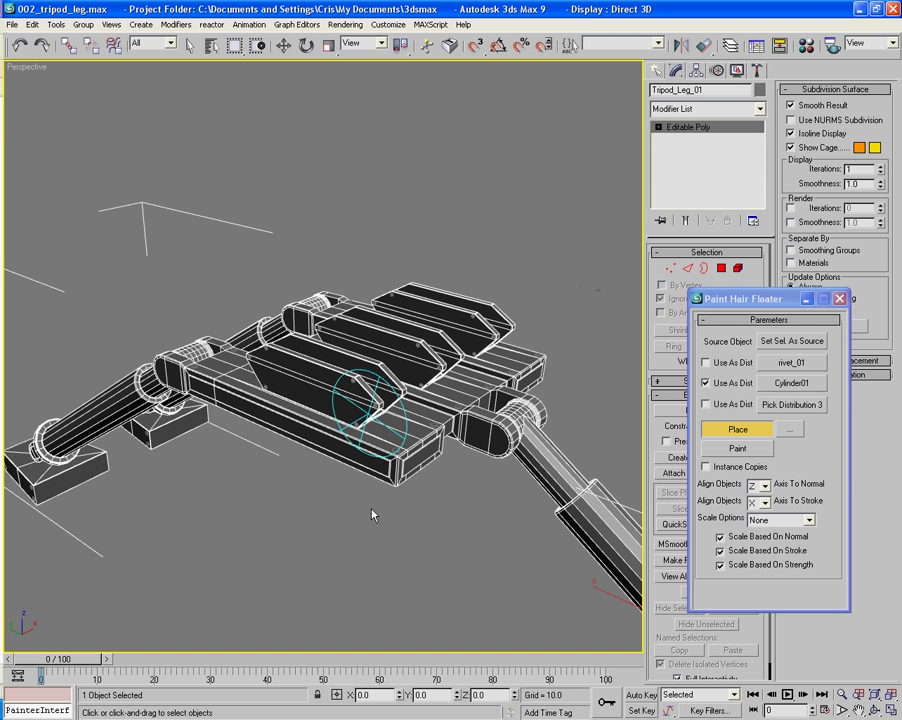
{"action": "left_click", "coordinate": [746, 430]}
{"action": "left_click", "coordinate": [840, 299]}
{"action": "left_click", "coordinate": [440, 280]}
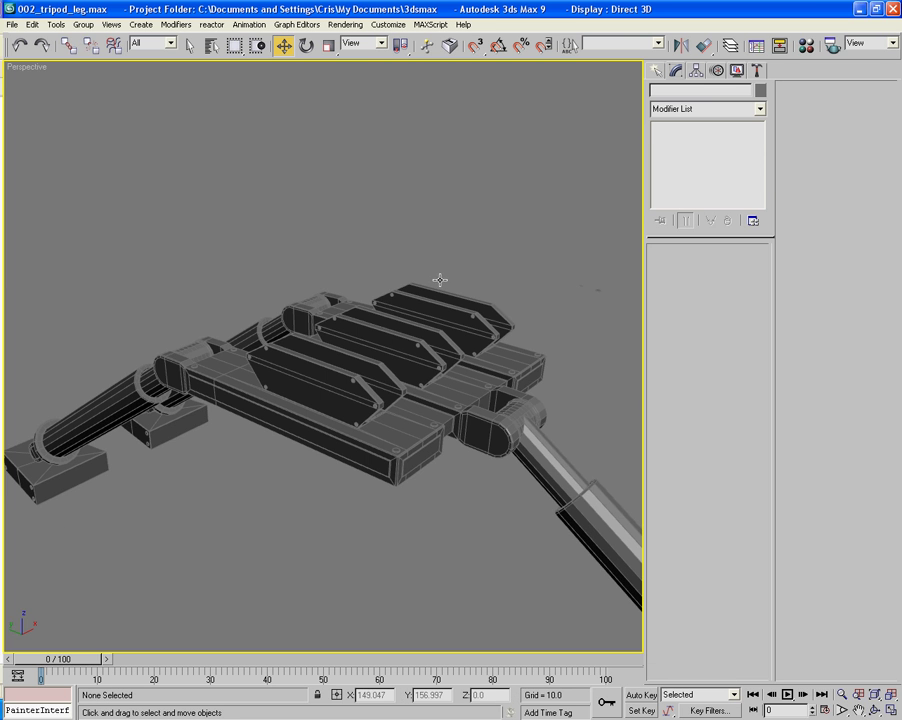
Delete the two original source rivets lying apart from the tripod leg model.
{"action": "middle_click_drag", "start_coordinate": [422, 326], "coordinate": [584, 292], "text": "alt"}
{"action": "scroll", "coordinate": [592, 374], "scroll_direction": "down", "scroll_amount": 4}
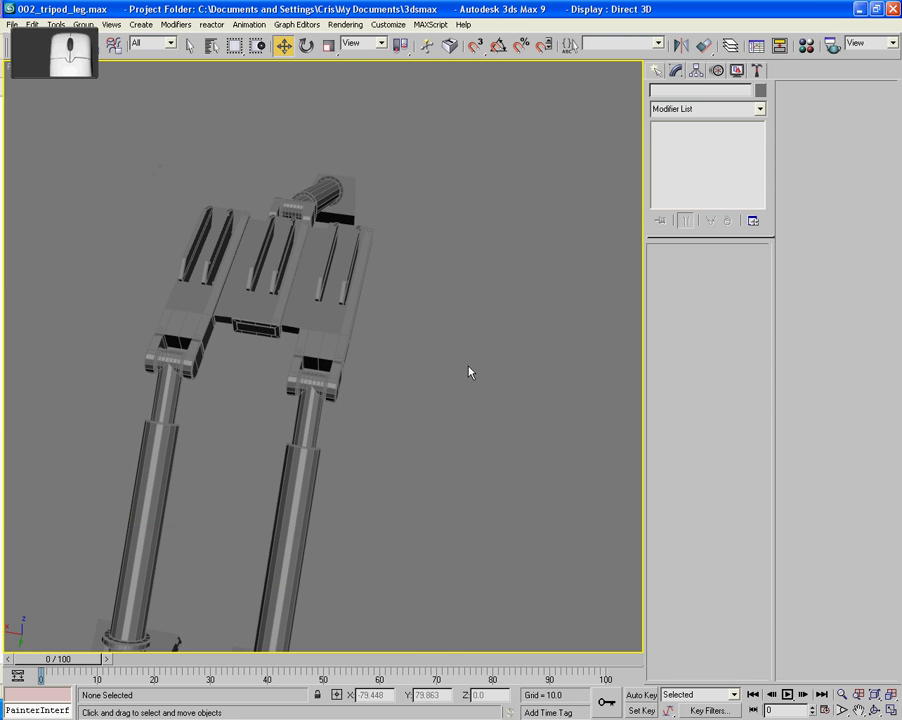
{"action": "middle_click_drag", "start_coordinate": [537, 391], "coordinate": [583, 565]}
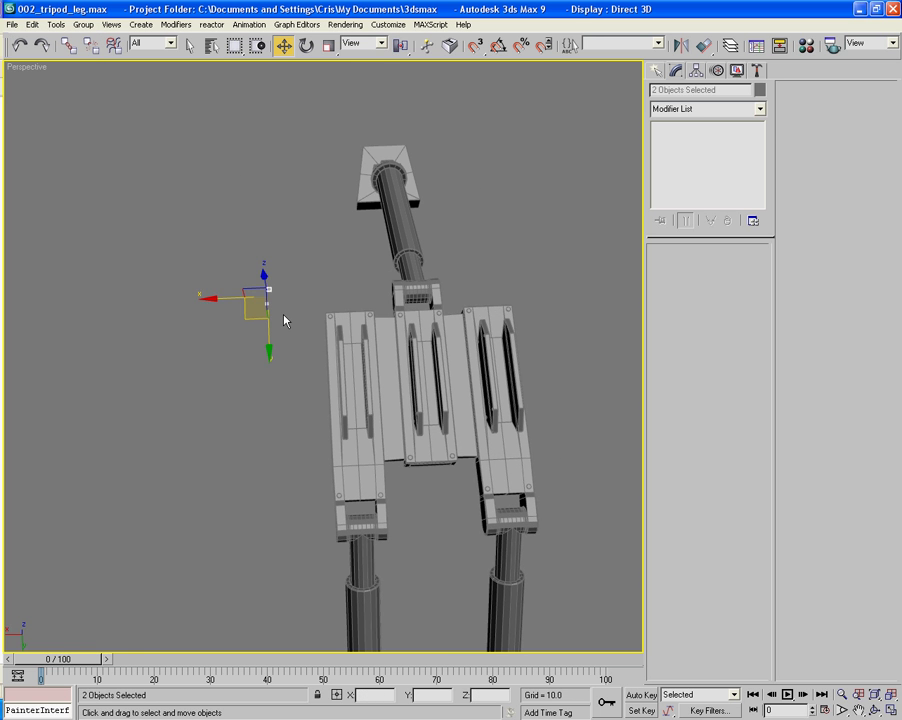
{"action": "left_click", "coordinate": [288, 316]}
Attach all the placed Cylinder and rivet copies to Tripod_Leg_01, making them one editable poly, and deselect it.
{"action": "middle_click_drag", "start_coordinate": [294, 263], "coordinate": [140, 305], "text": "alt"}
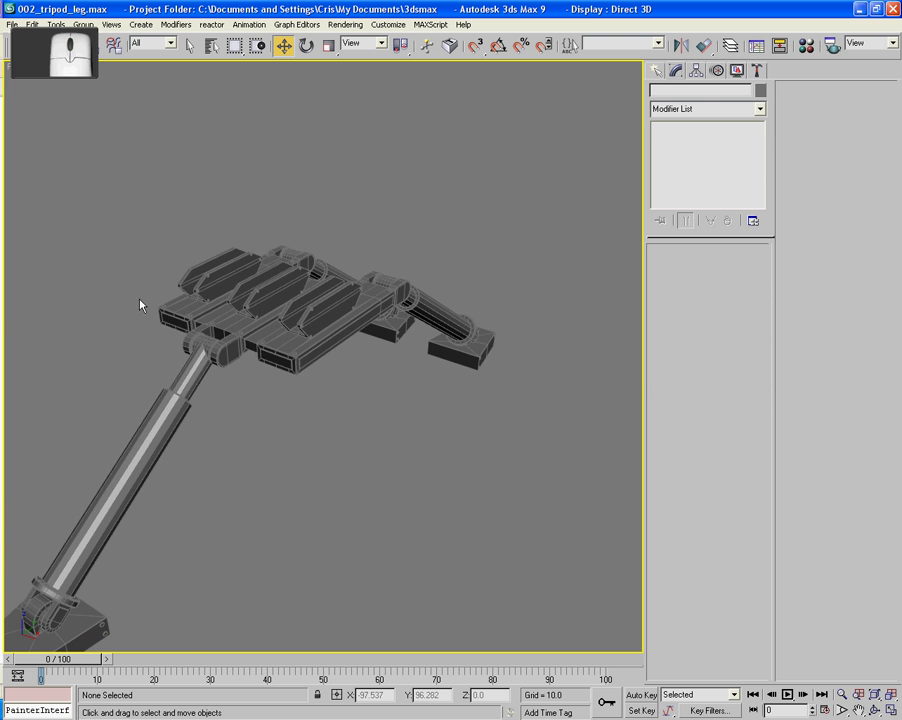
{"action": "left_click", "coordinate": [262, 353]}
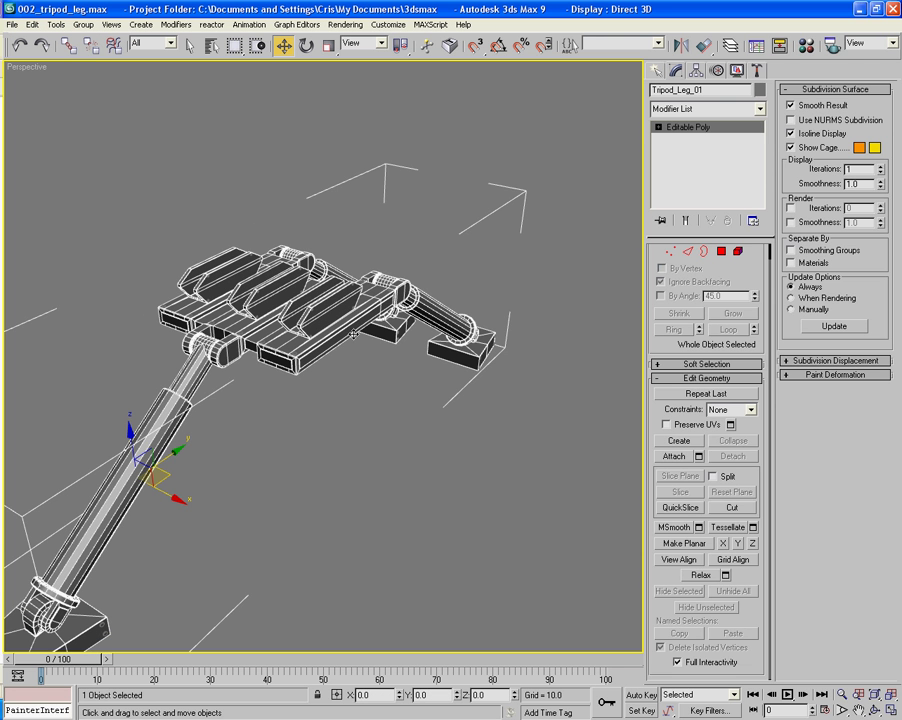
{"action": "left_click", "coordinate": [697, 457]}
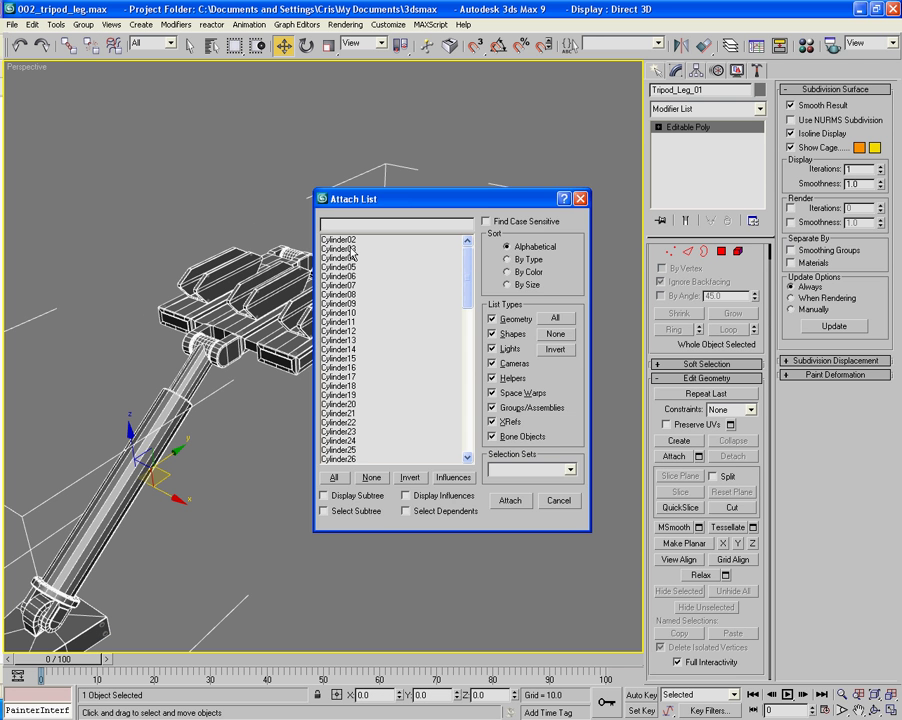
{"action": "left_click_drag", "start_coordinate": [350, 249], "coordinate": [364, 578]}
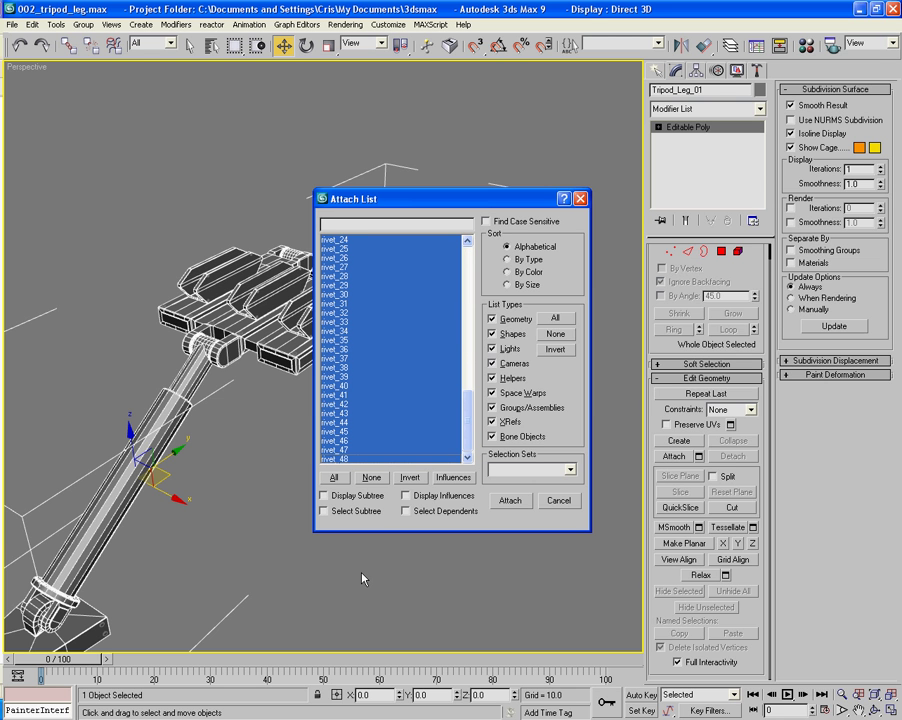
{"action": "left_click", "coordinate": [511, 501]}
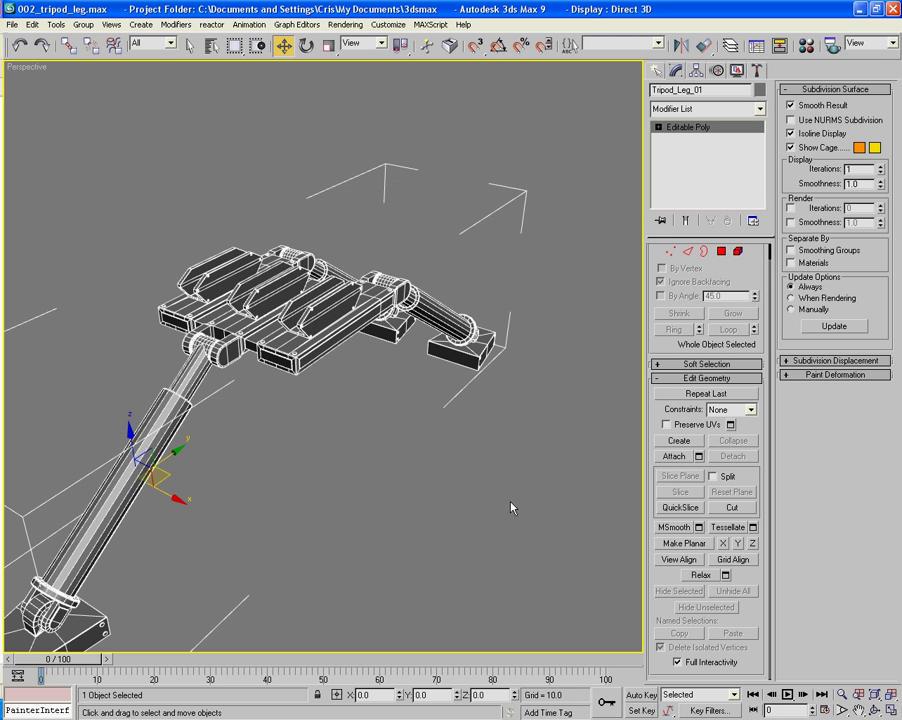
{"action": "left_click", "coordinate": [503, 456]}
Turn off the edged-faces display and examine the riveted tripod leg model up close and as a whole.
{"action": "middle_click_drag", "start_coordinate": [459, 448], "coordinate": [470, 474], "text": "alt"}
{"action": "scroll", "coordinate": [538, 456], "scroll_direction": "up", "scroll_amount": 5}
{"action": "middle_click_drag", "start_coordinate": [538, 456], "coordinate": [505, 313], "text": "alt"}
{"action": "scroll", "coordinate": [537, 408], "scroll_direction": "down", "scroll_amount": 5}
{"action": "scroll", "coordinate": [563, 290], "scroll_direction": "down", "scroll_amount": 2}
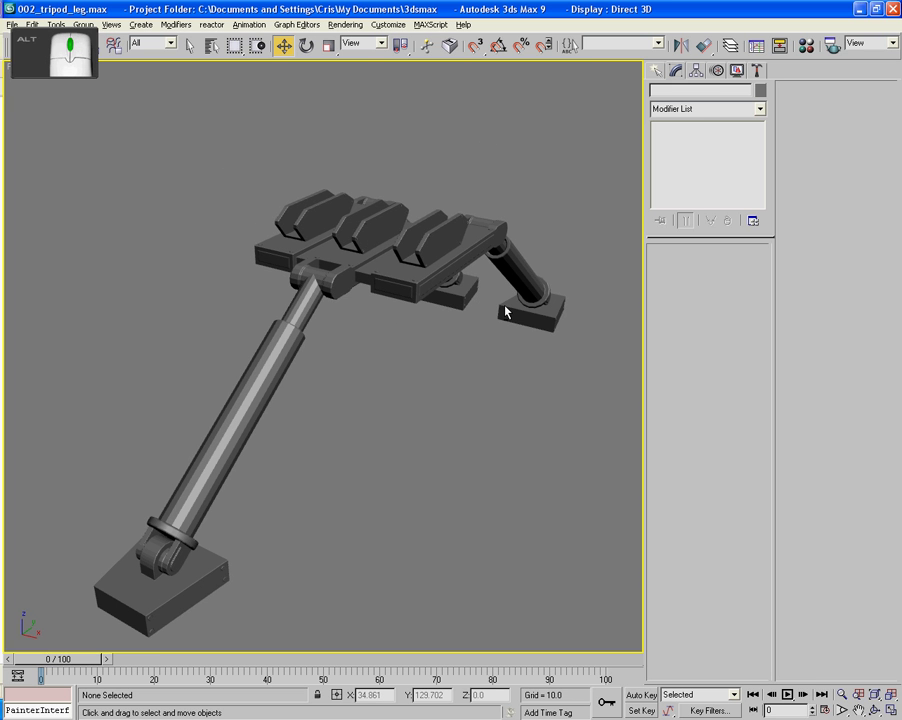